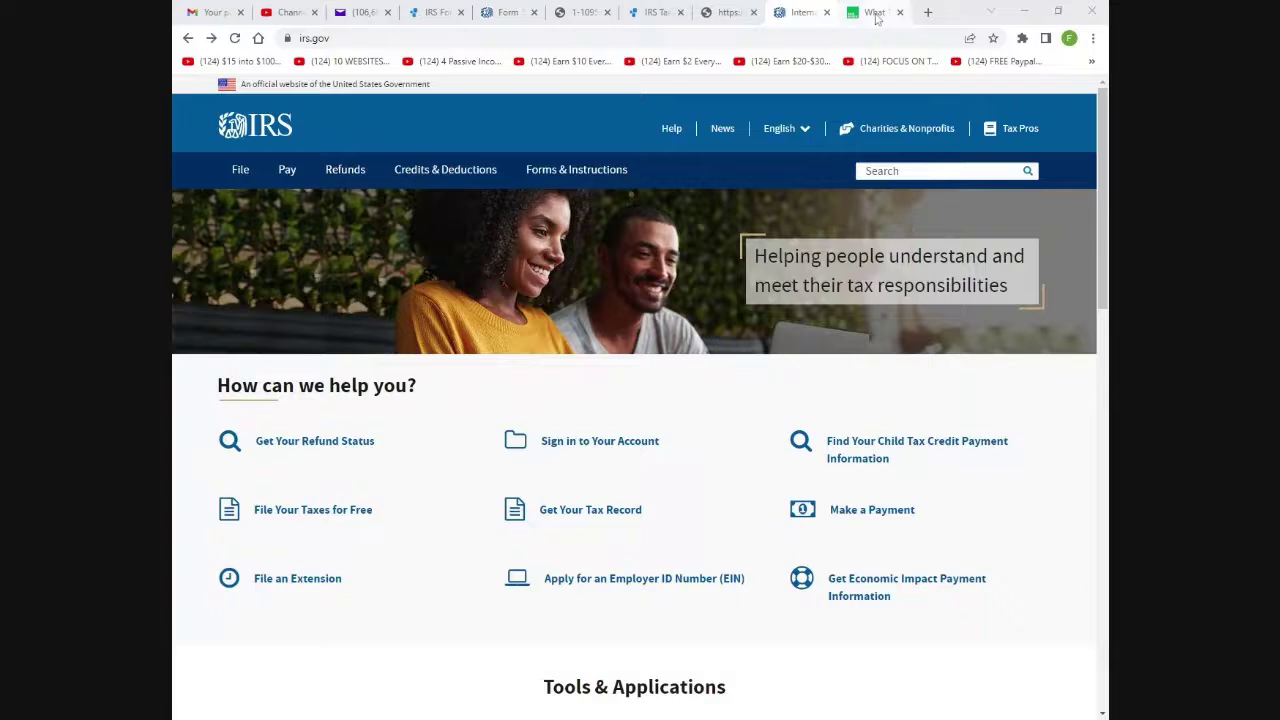
Step: Switch to H&R Block's 'What do I need to file taxes' checklist and read down to Sources of Income
left_click(876, 16)
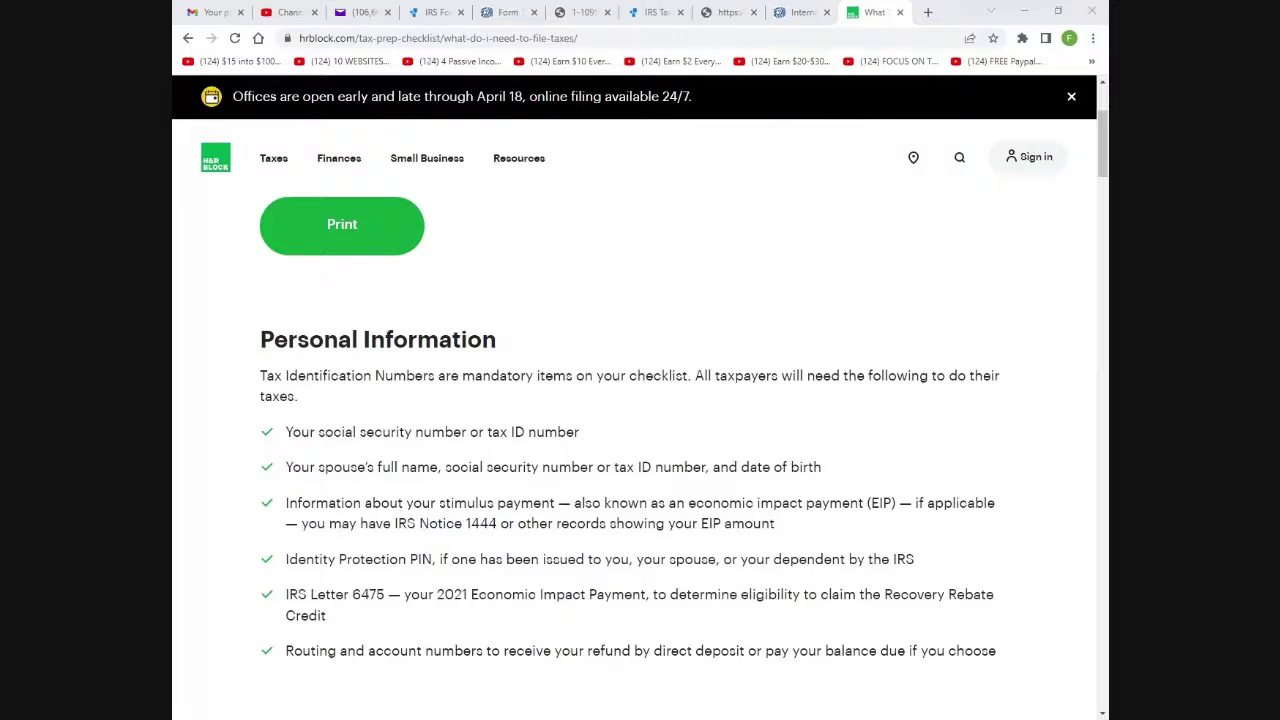
scroll(805, 316, "down", 2)
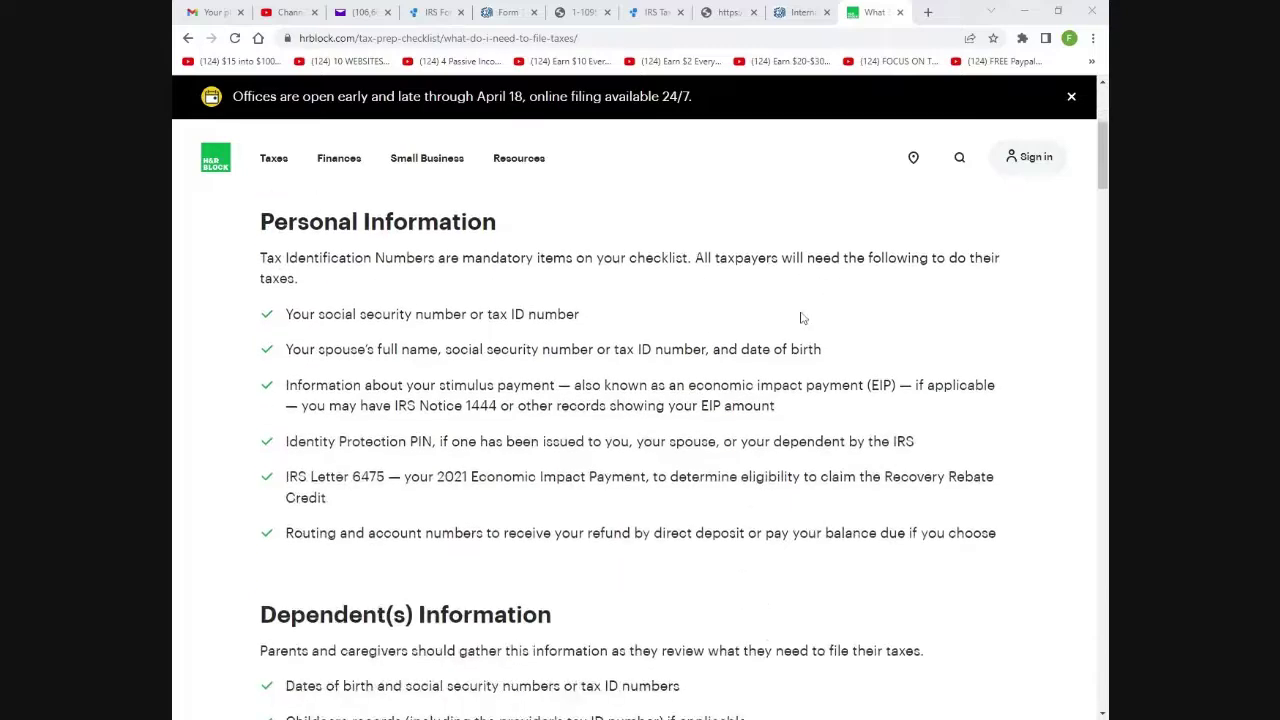
scroll(805, 316, "up", 2)
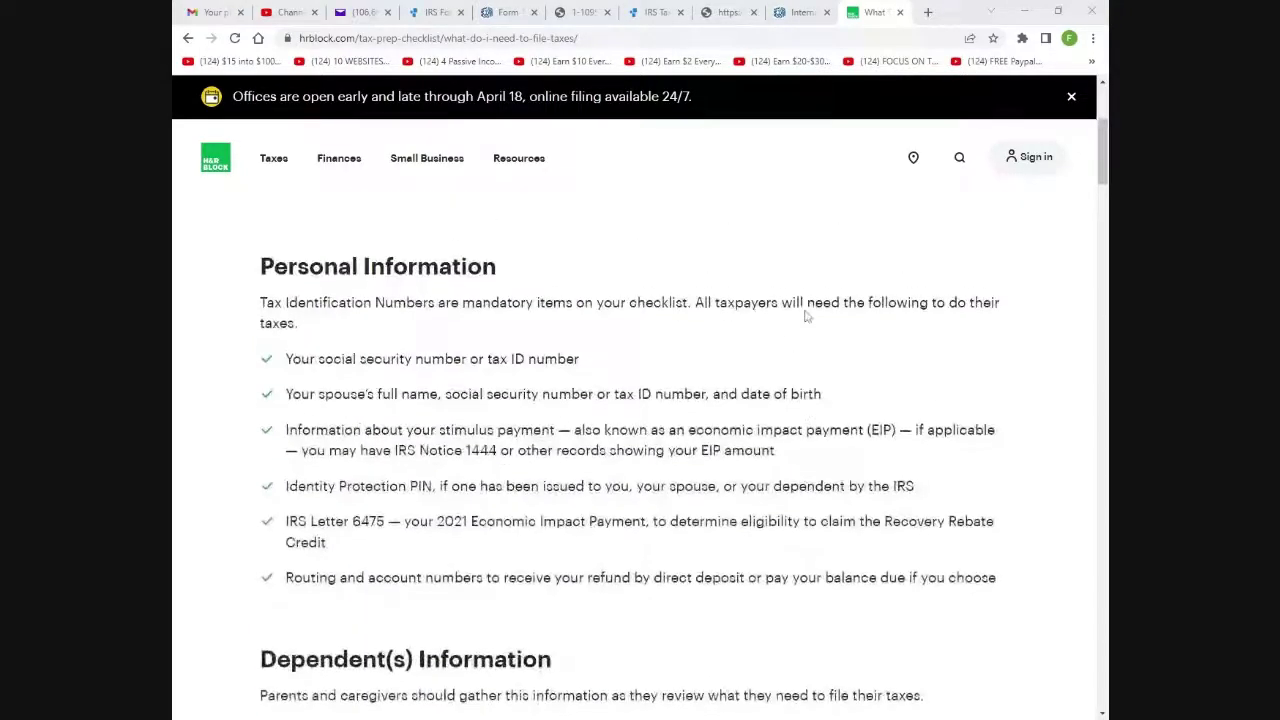
scroll(805, 316, "down", 1)
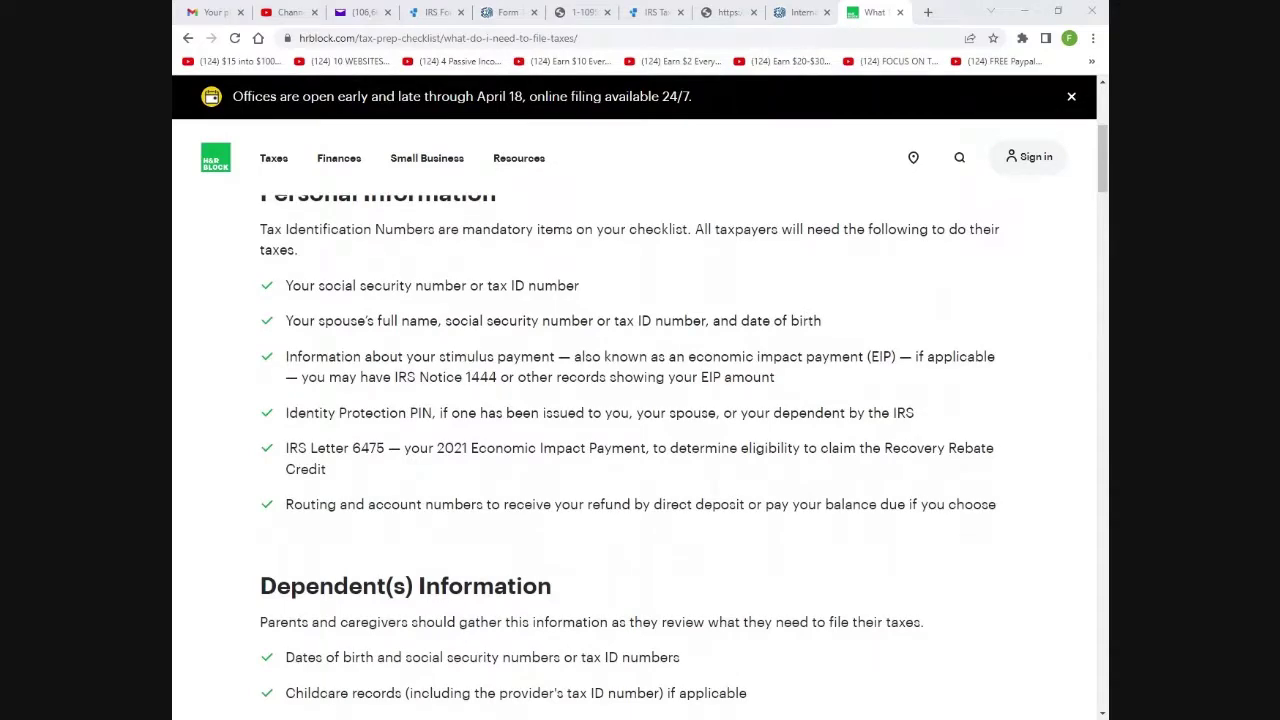
scroll(812, 328, "down", 1)
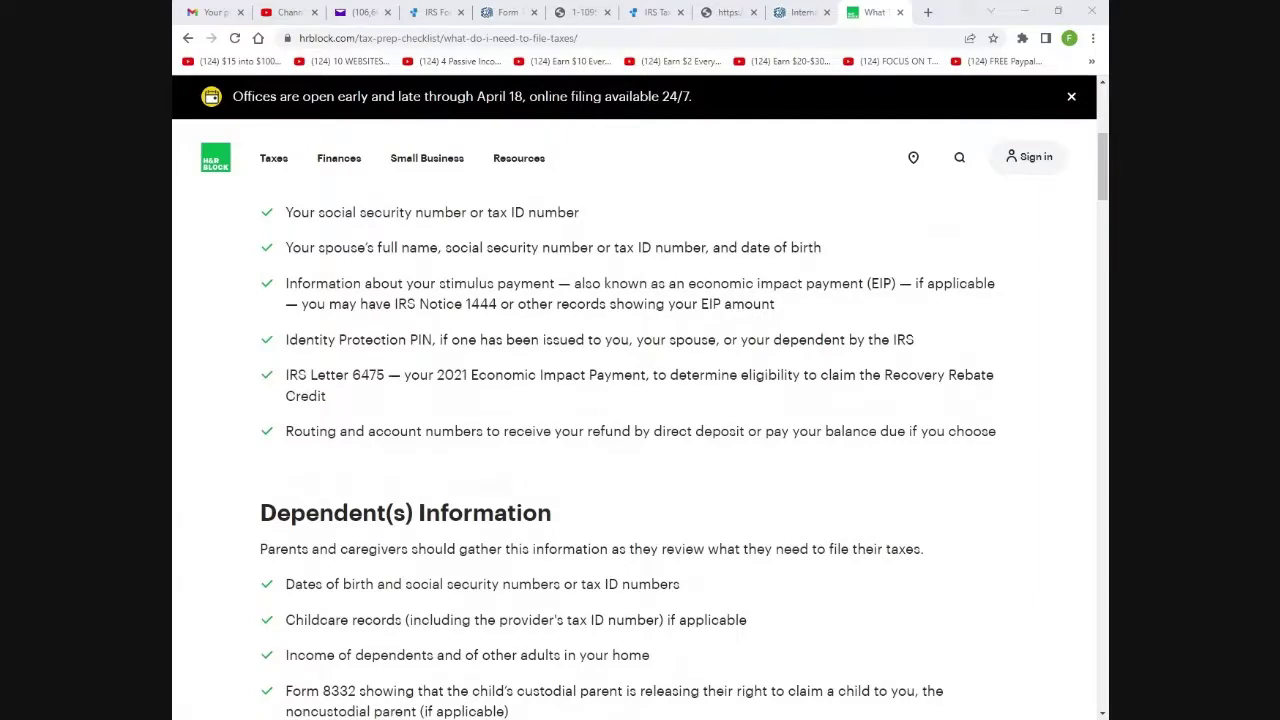
scroll(810, 328, "down", 2)
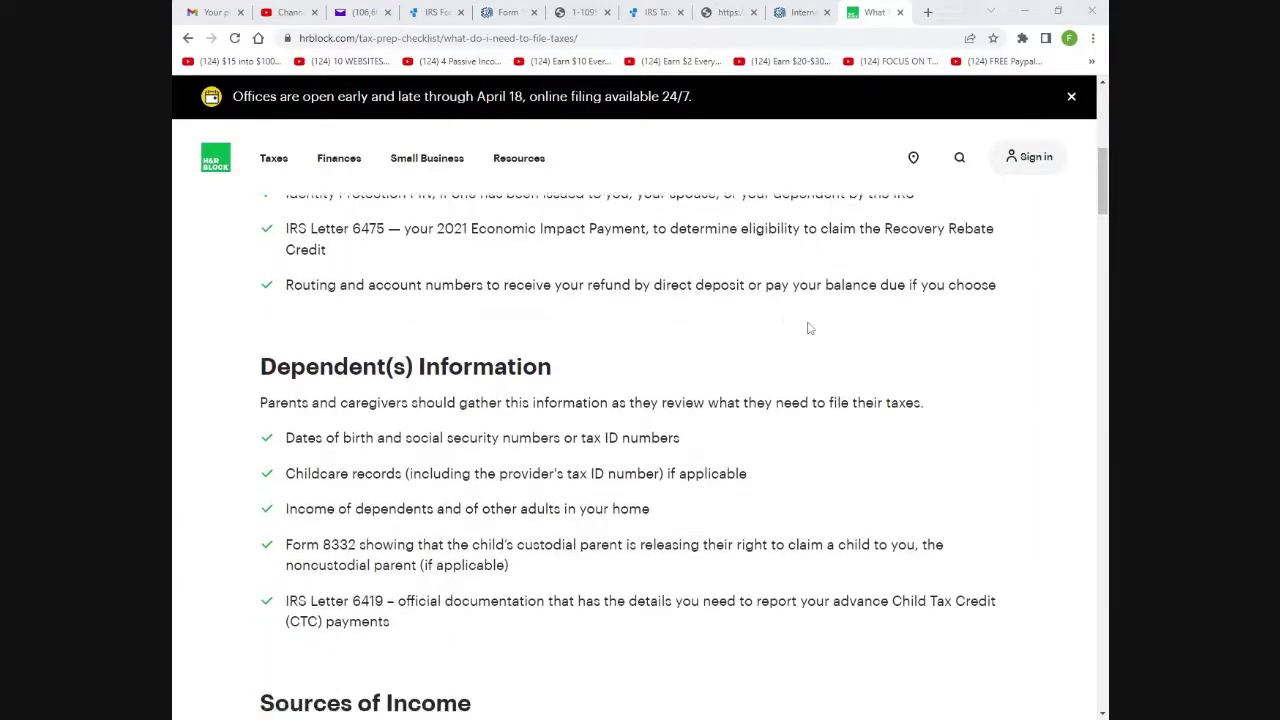
scroll(810, 328, "down", 1)
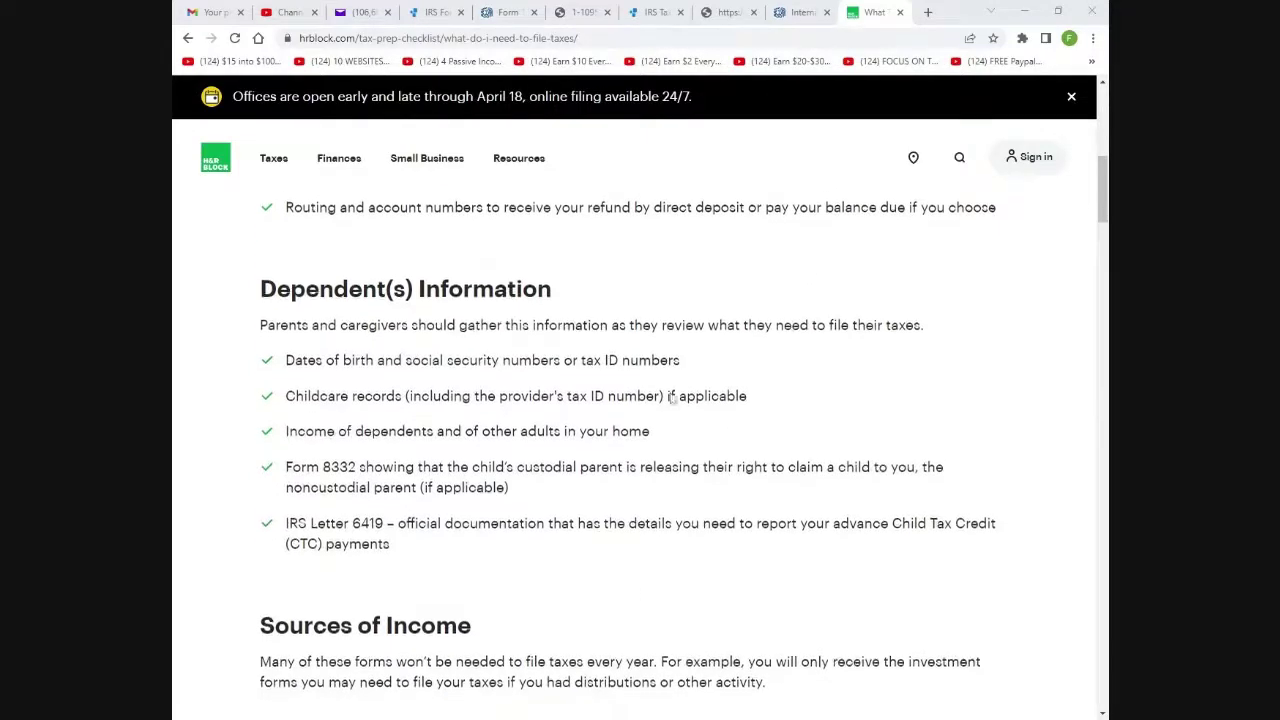
scroll(633, 598, "down", 2)
scroll(680, 410, "down", 4)
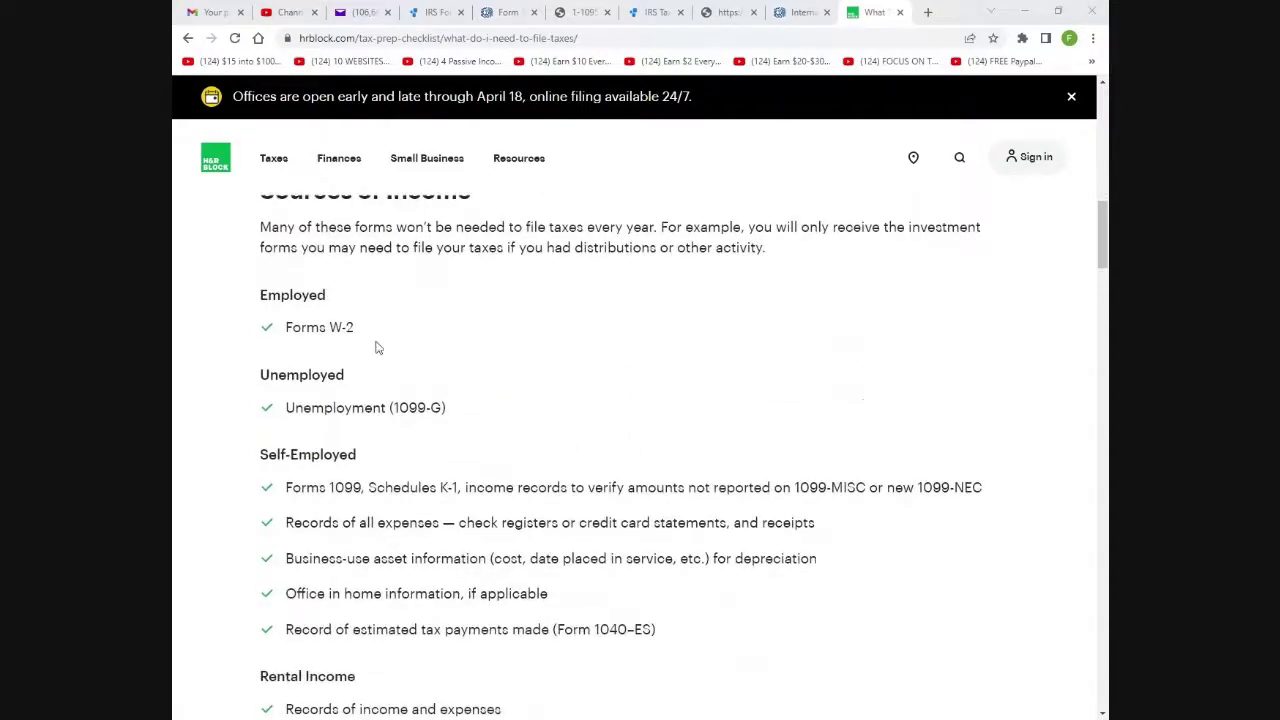
Step: Read the Sources of Income and Types of Deductions lists down to the FEMA website reference
scroll(378, 347, "down", 1)
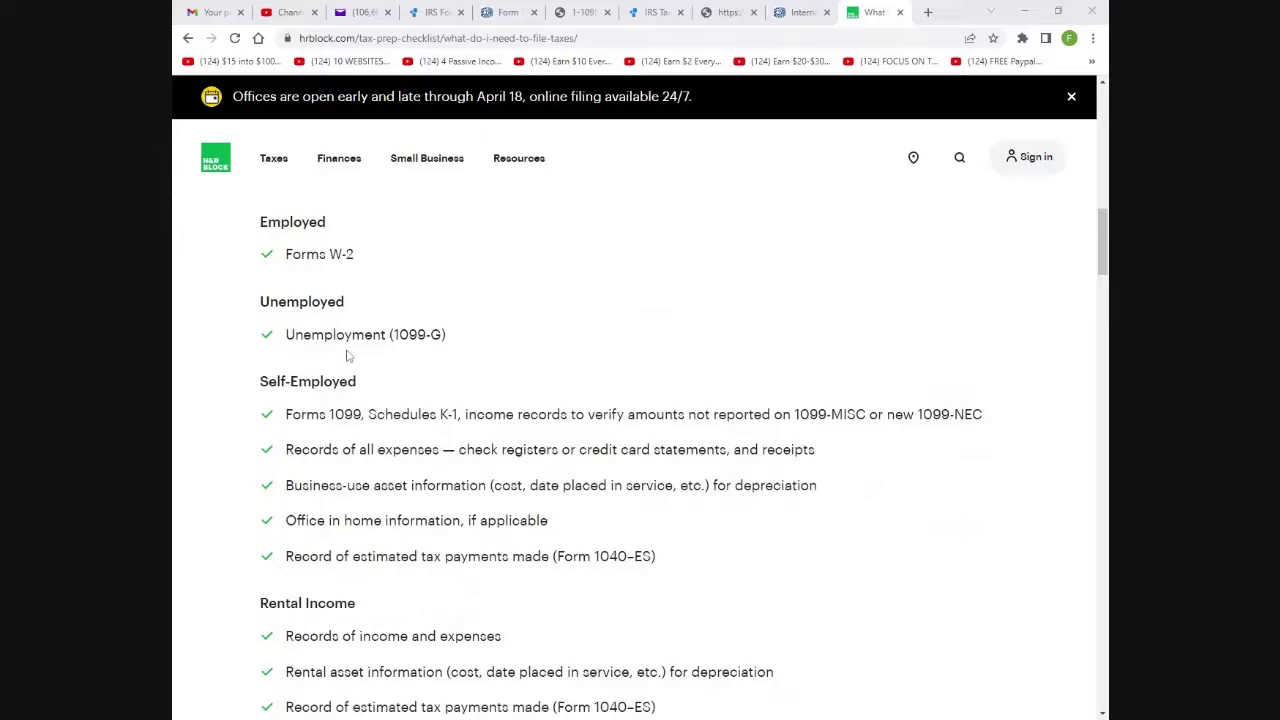
scroll(380, 350, "down", 1)
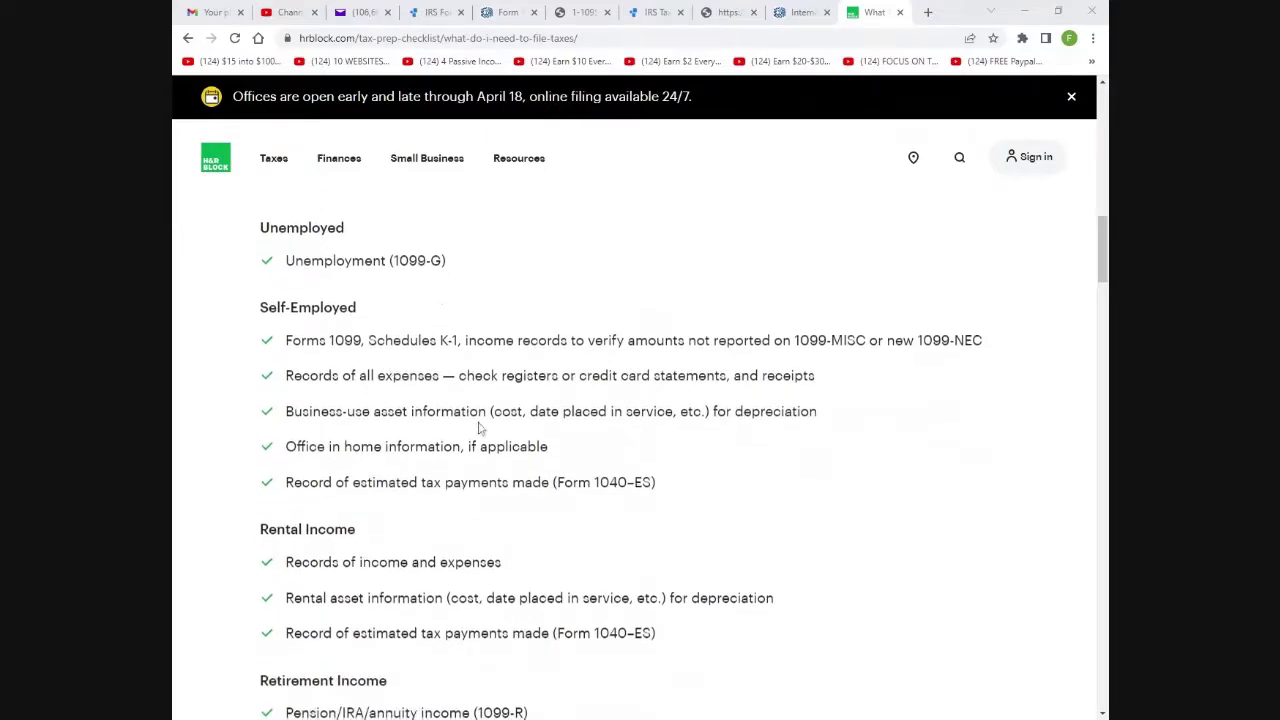
scroll(480, 428, "down", 4)
scroll(475, 402, "down", 2)
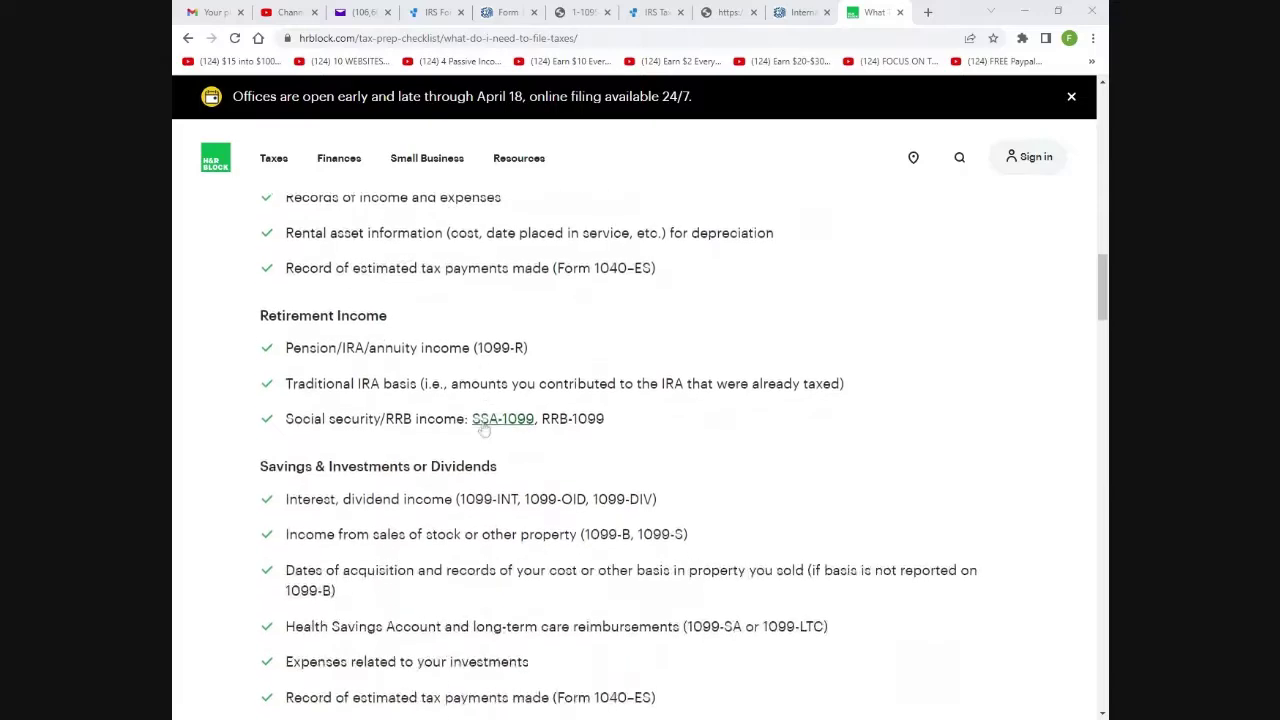
scroll(475, 402, "up", 1)
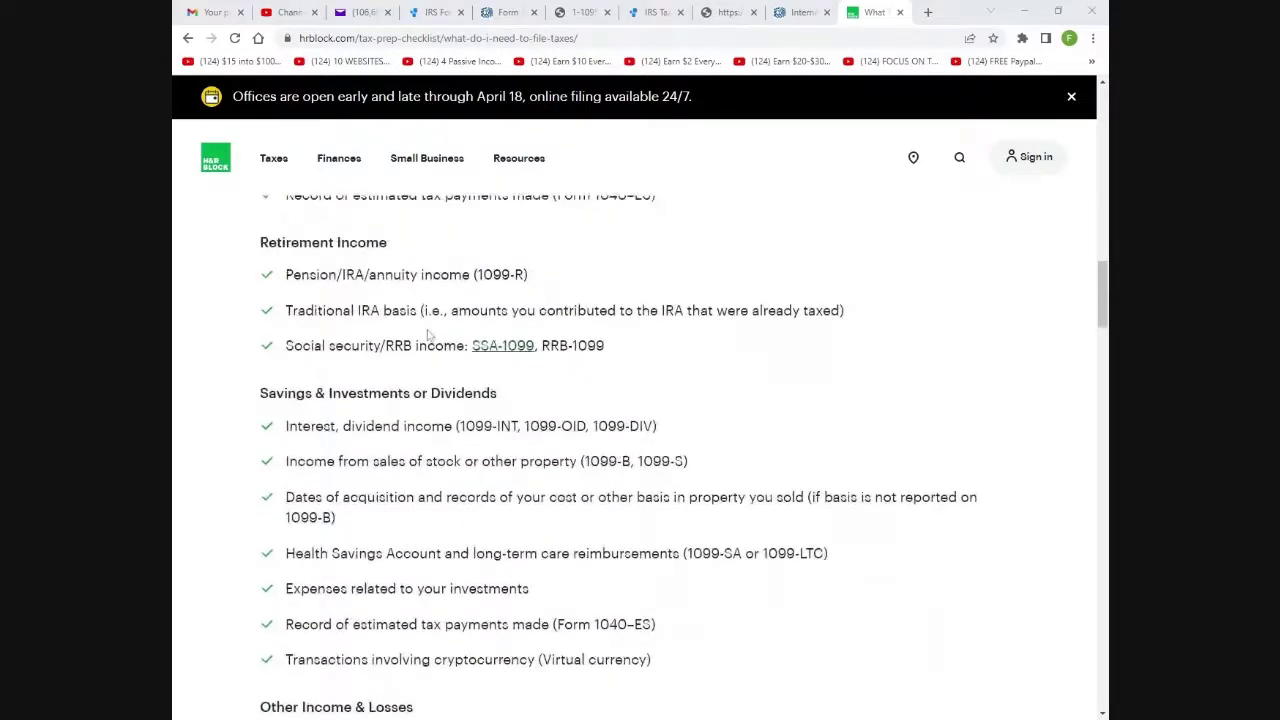
scroll(428, 335, "down", 3)
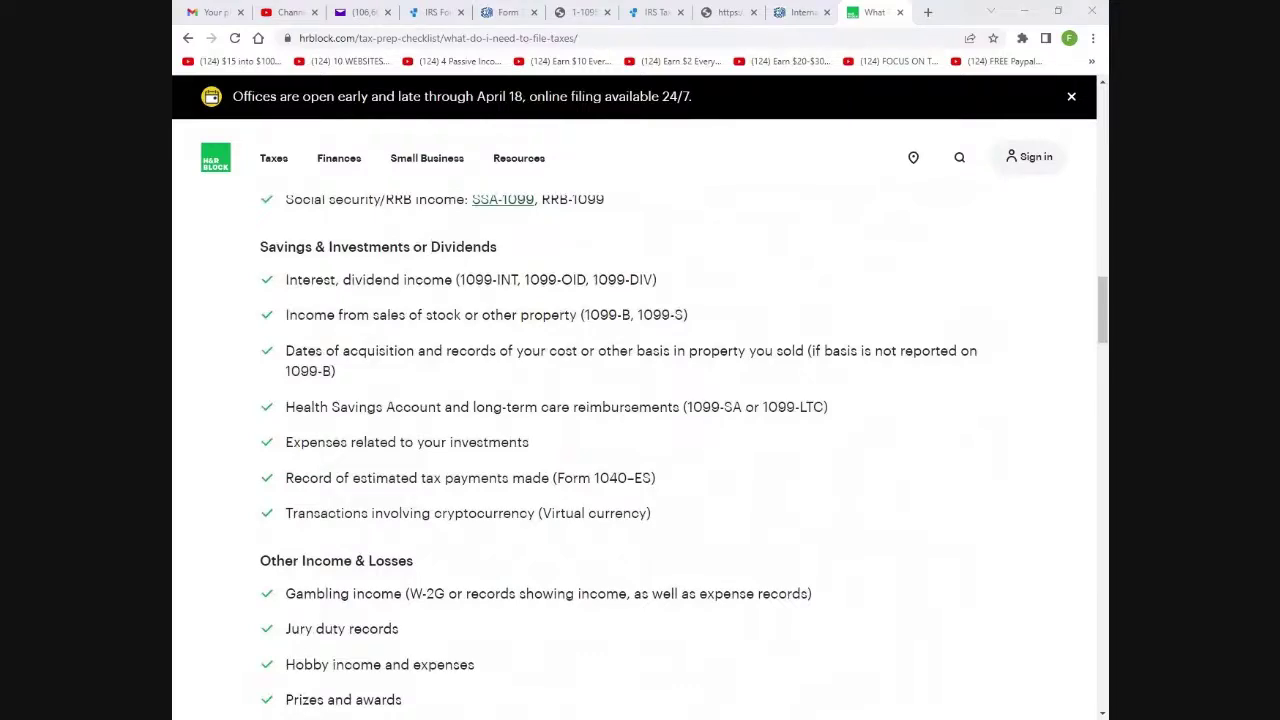
scroll(358, 502, "down", 3)
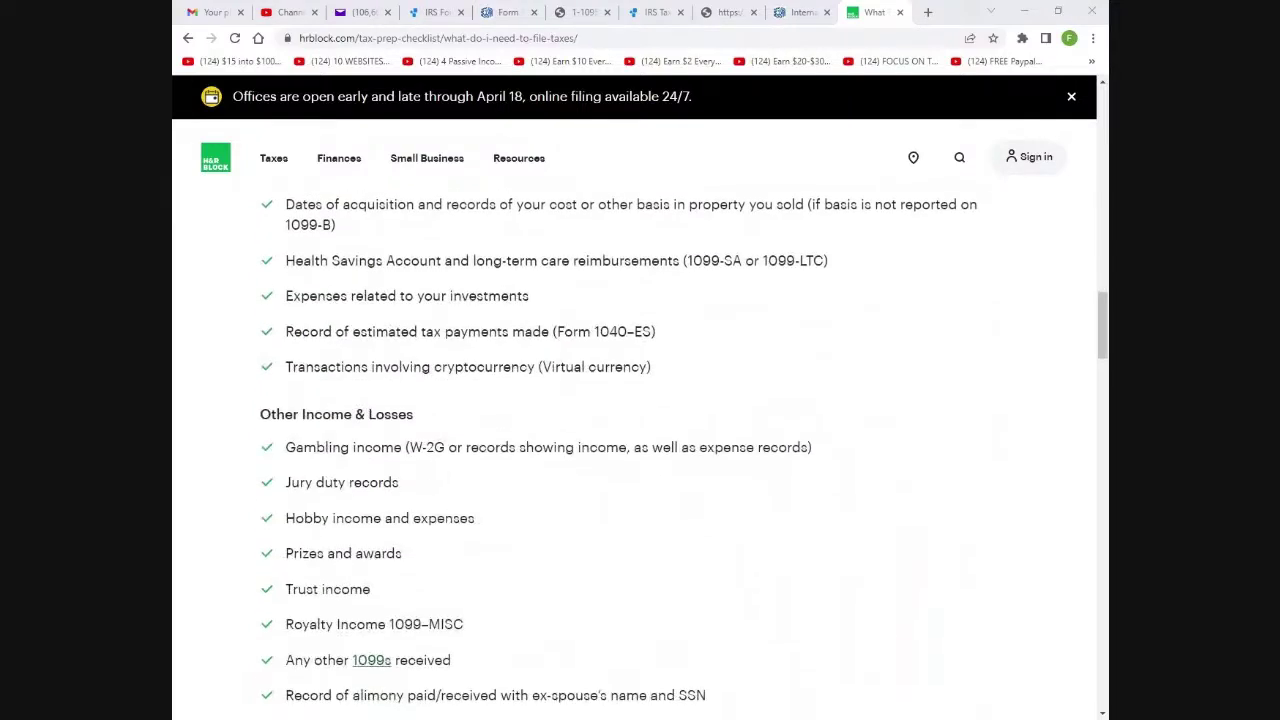
scroll(457, 418, "down", 4)
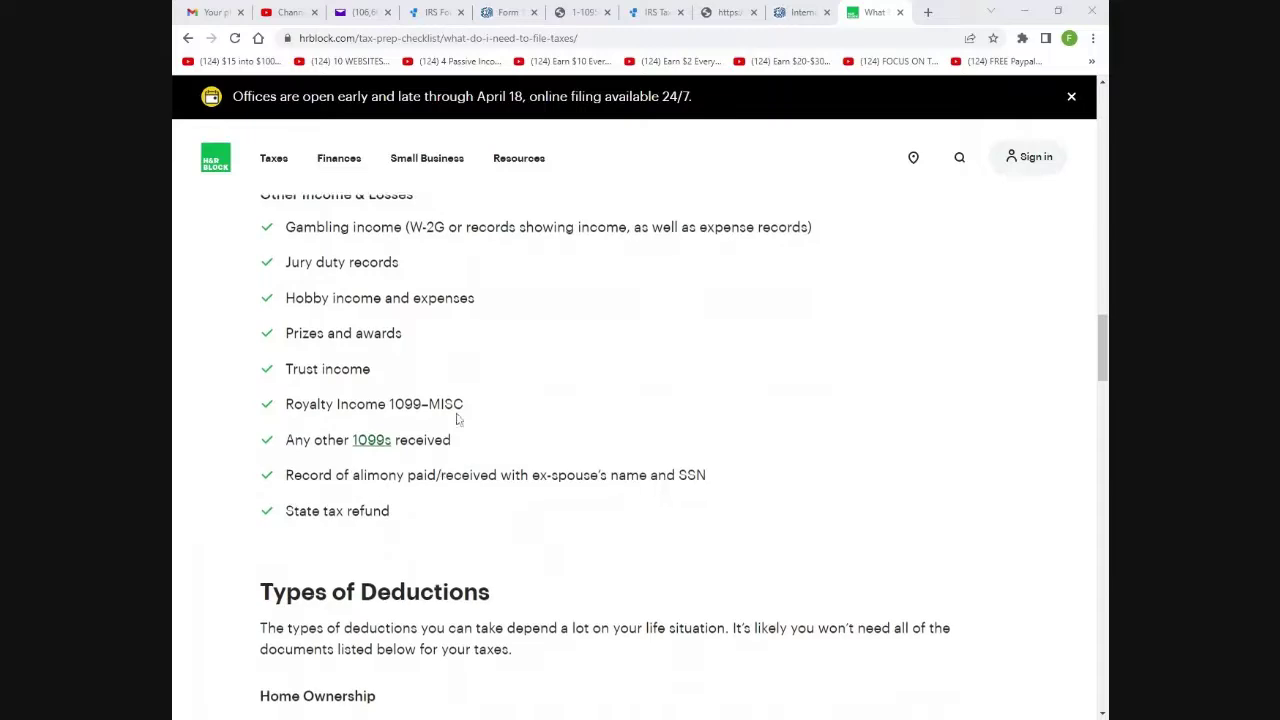
scroll(457, 418, "down", 3)
scroll(458, 420, "down", 3)
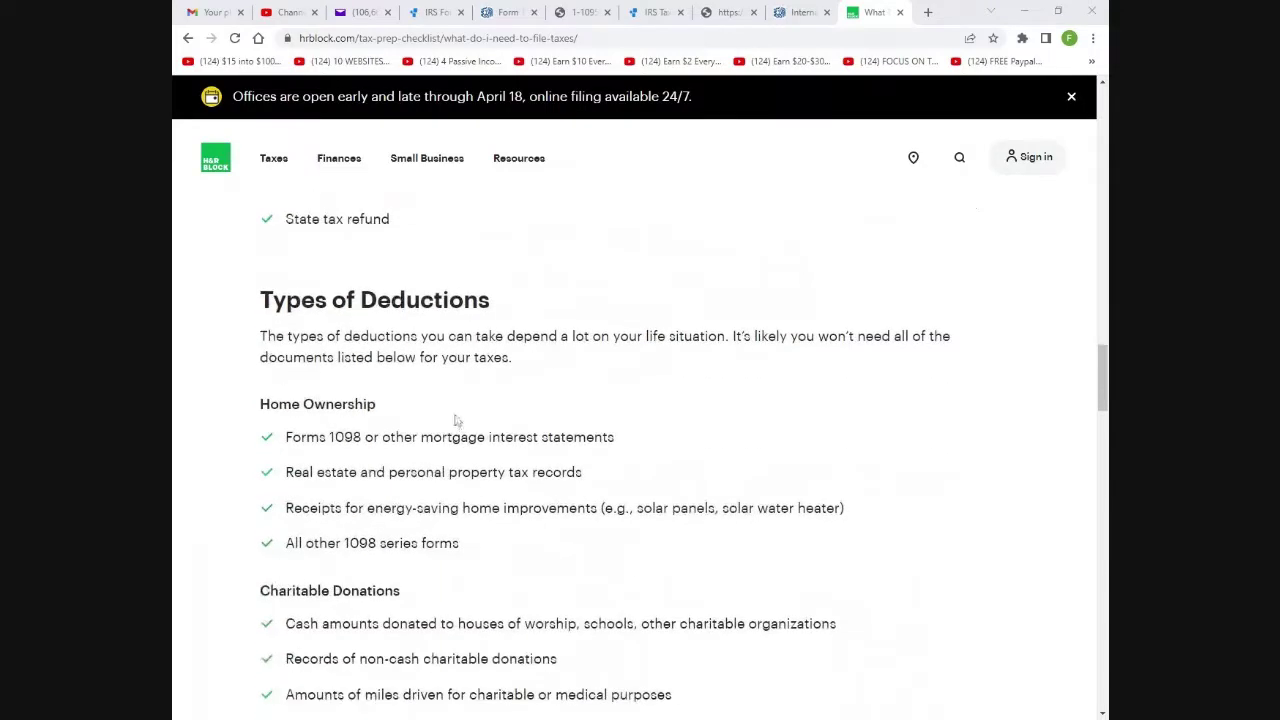
scroll(466, 408, "down", 4)
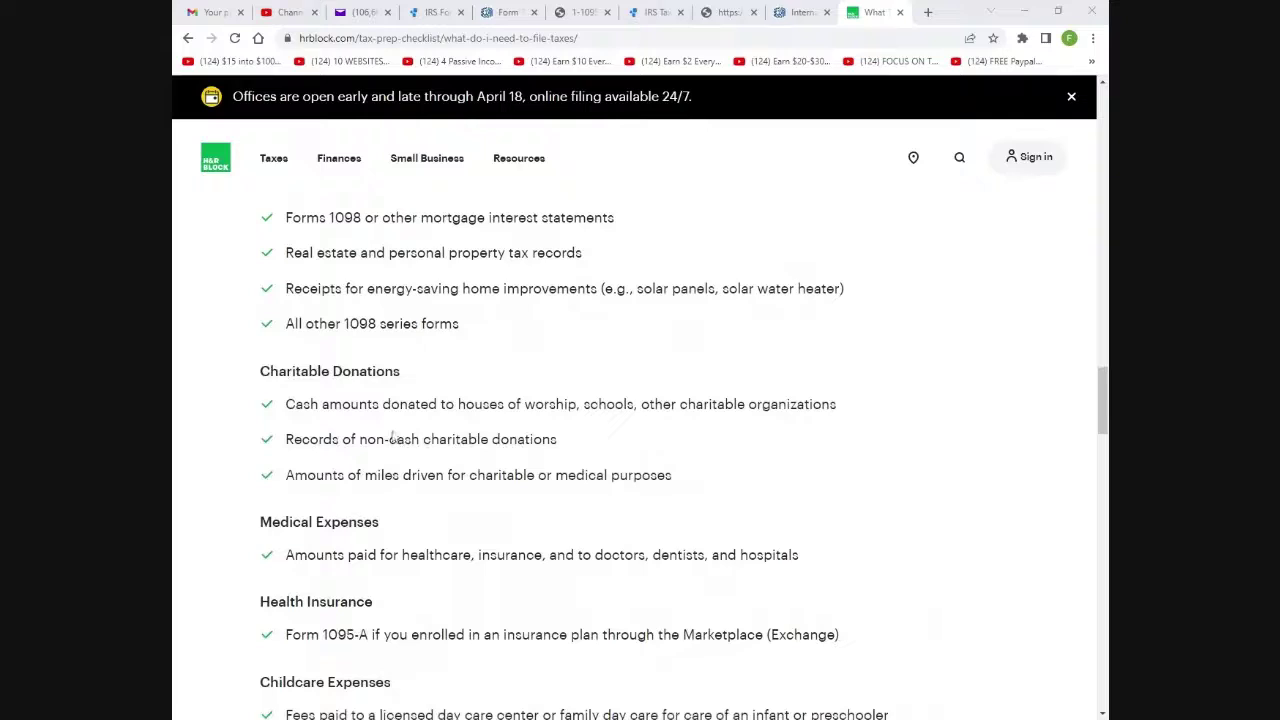
scroll(393, 437, "down", 3)
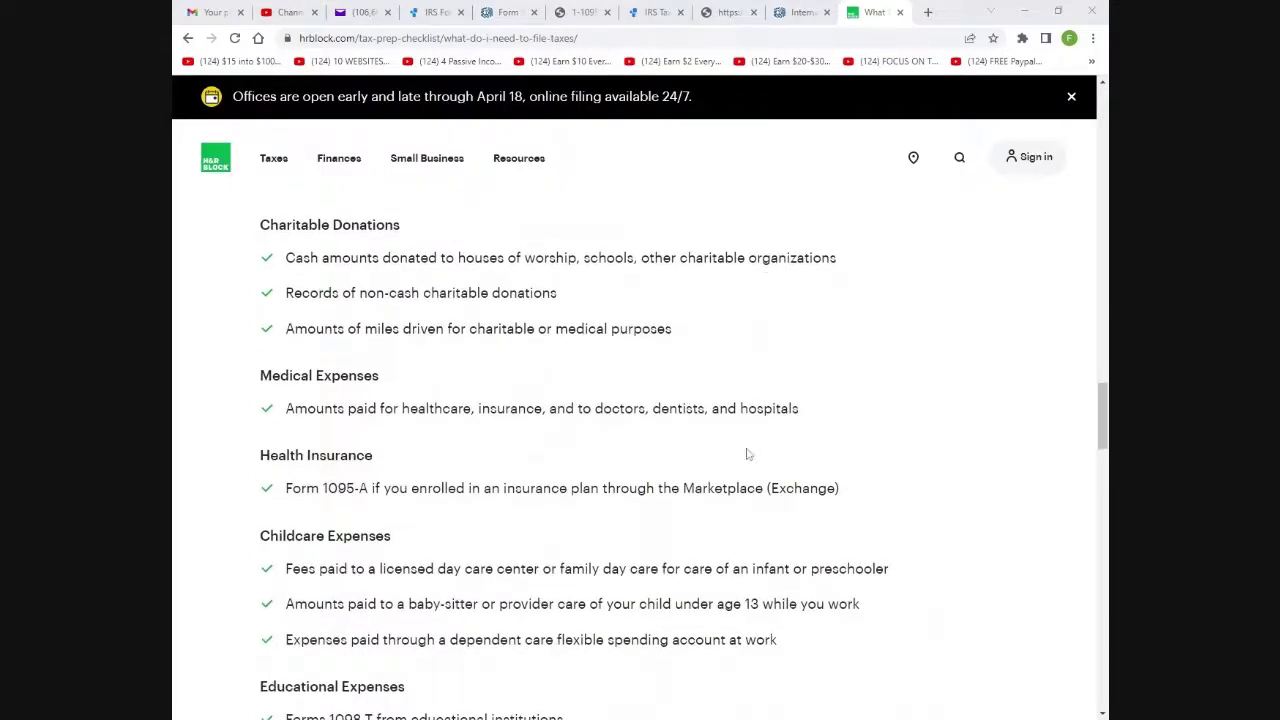
scroll(500, 449, "down", 3)
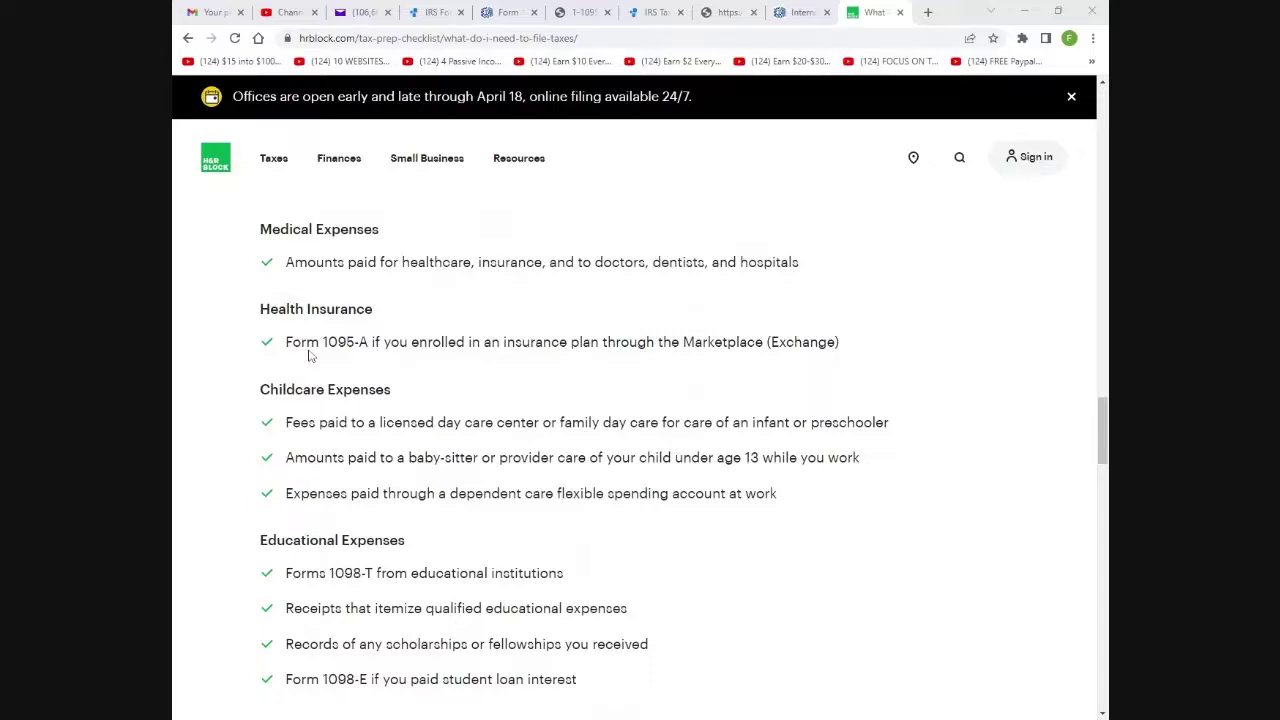
scroll(366, 366, "down", 4)
scroll(366, 366, "up", 1)
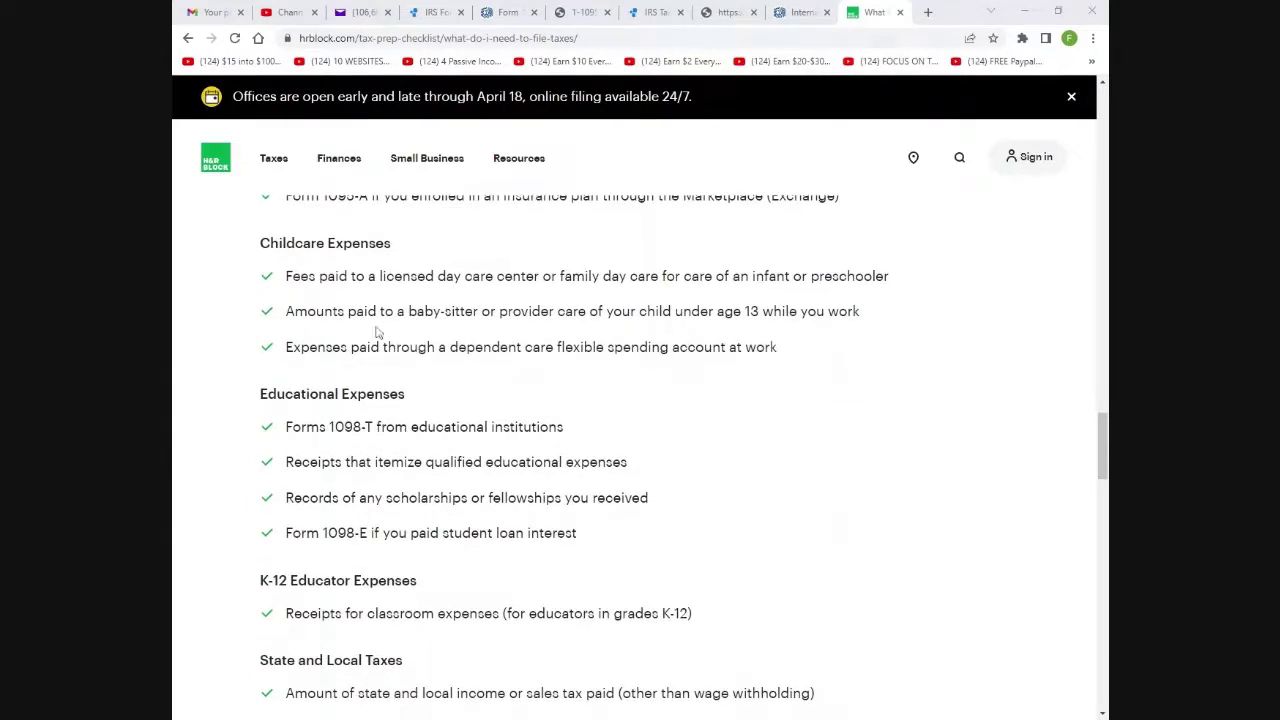
scroll(374, 409, "down", 1)
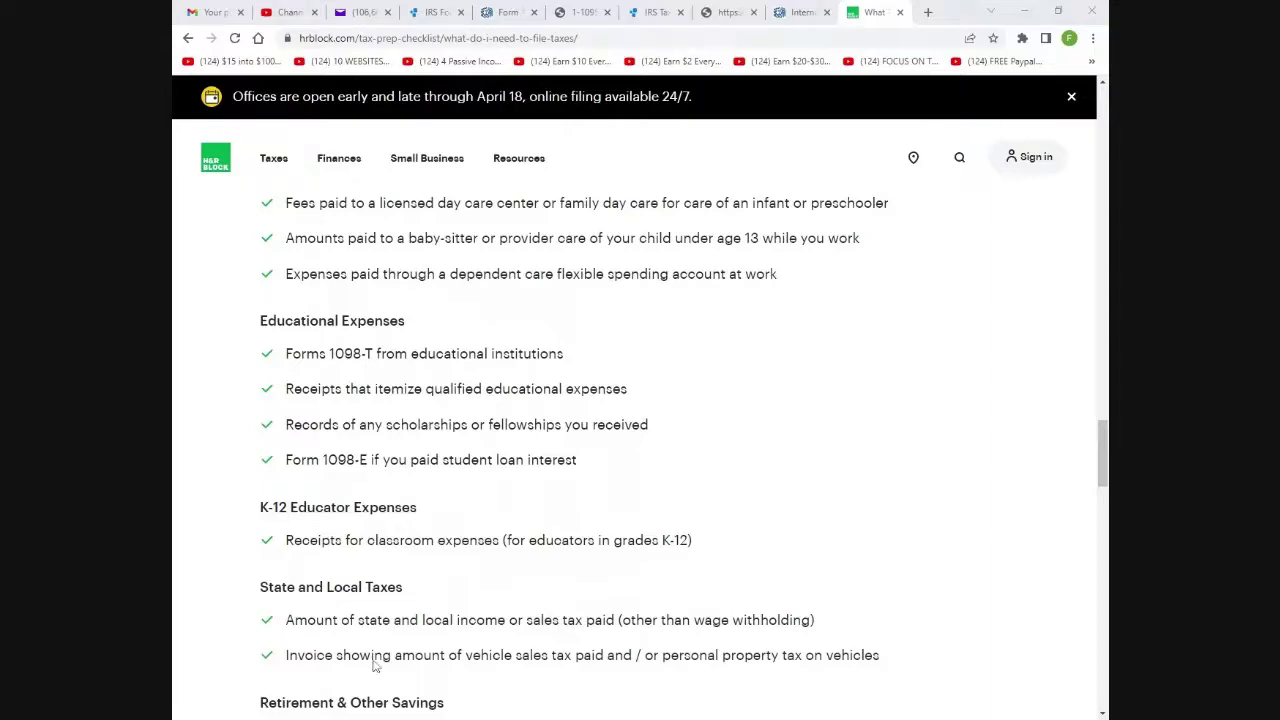
scroll(375, 665, "down", 6)
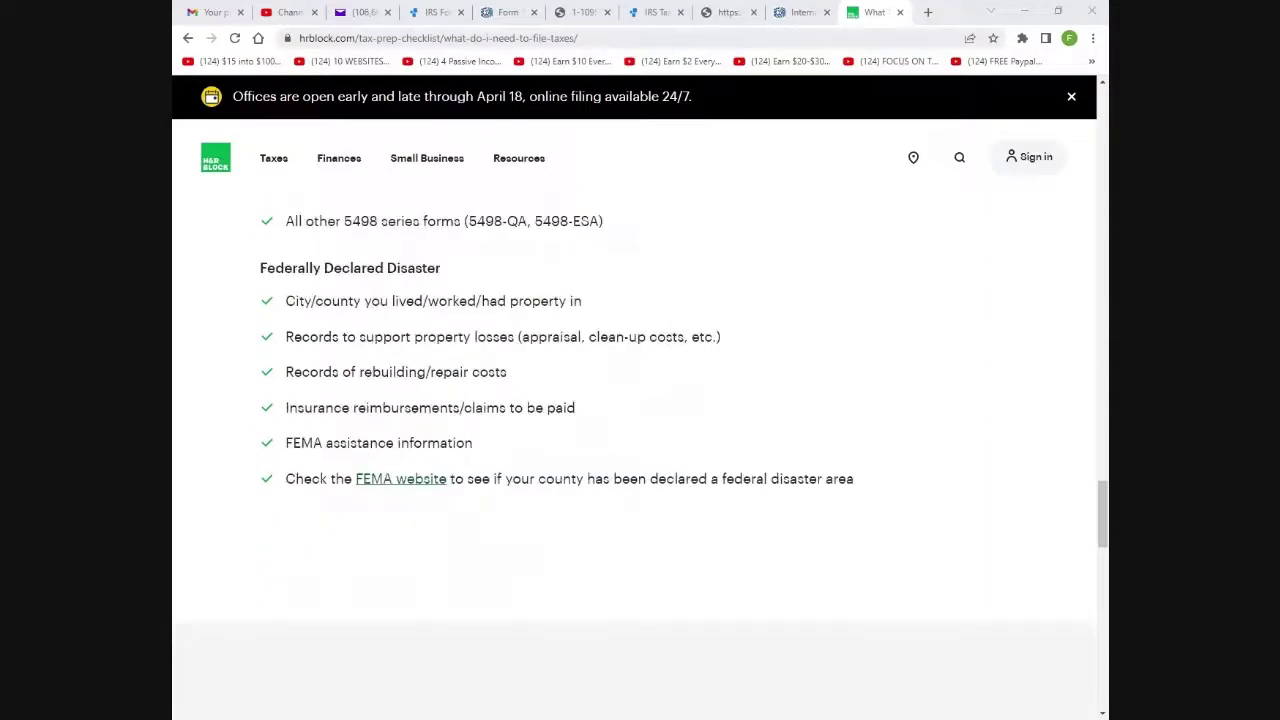
Step: Return to the IRS.gov tab and follow 'File Your Taxes for Free' from the home page
left_click(795, 13)
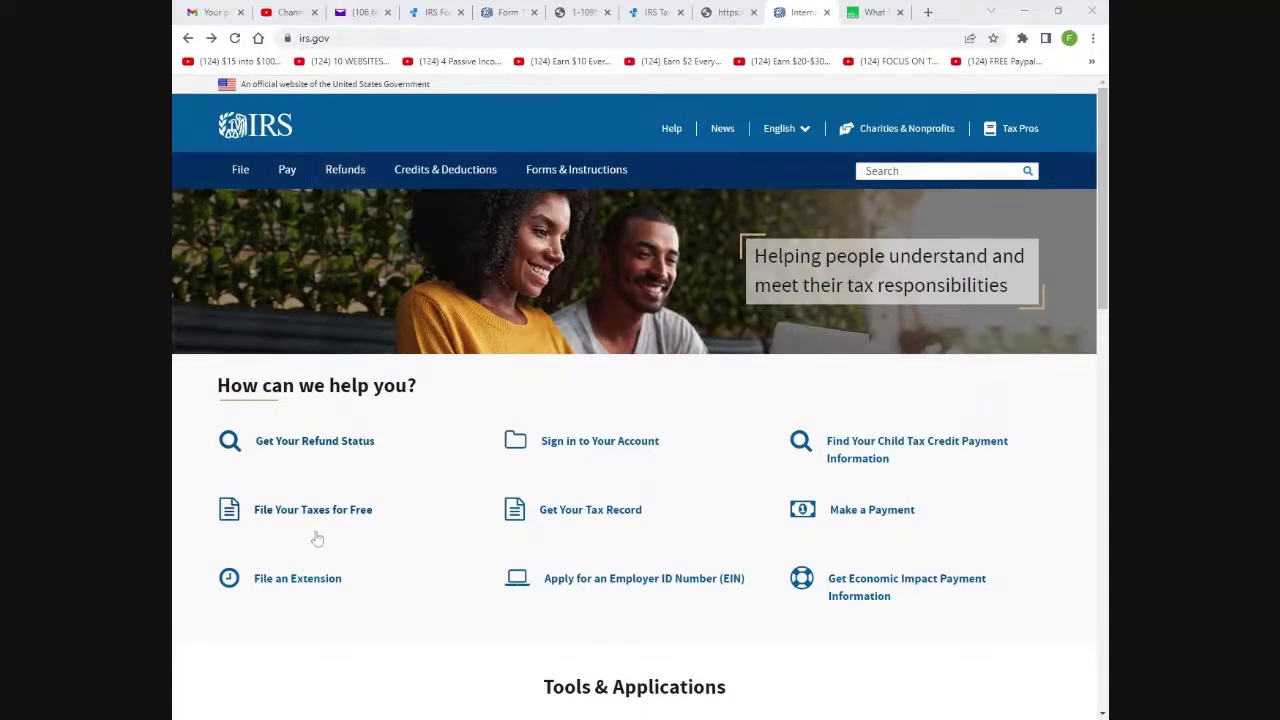
left_click(294, 518)
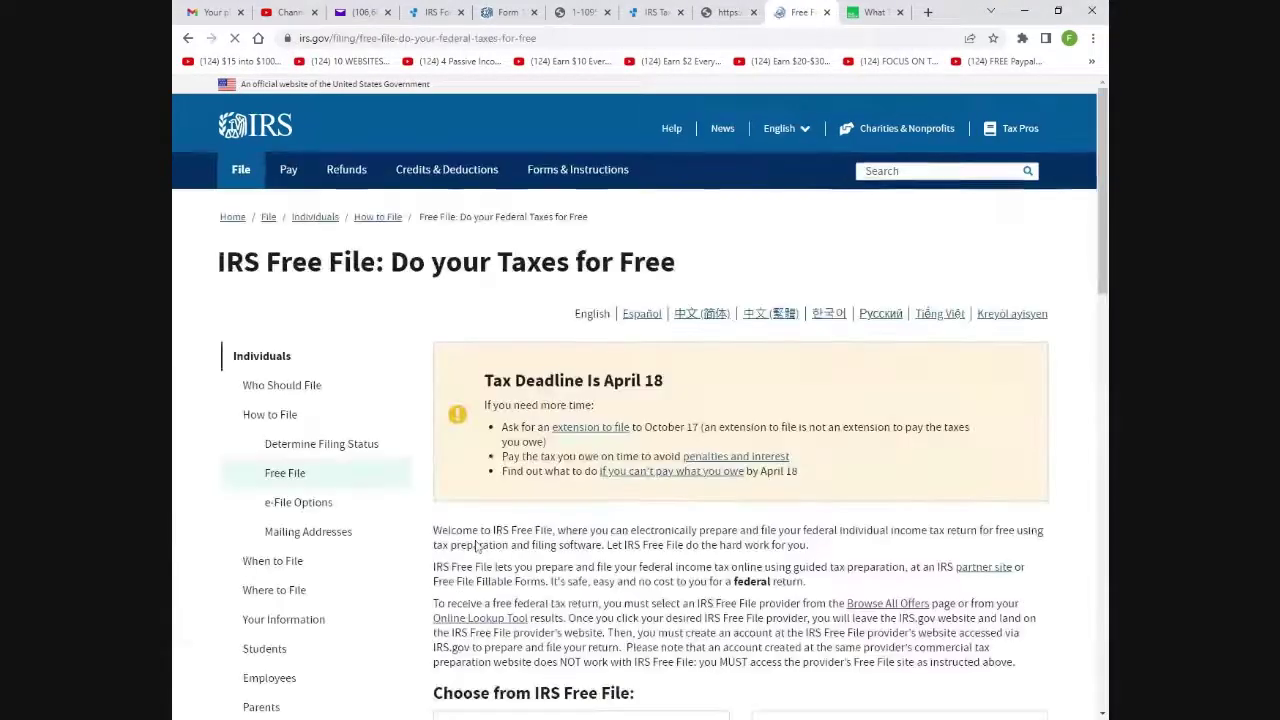
Step: Choose an IRS Free File offer under Guided Tax Preparation to reach the Online Options page
scroll(523, 277, "down", 4)
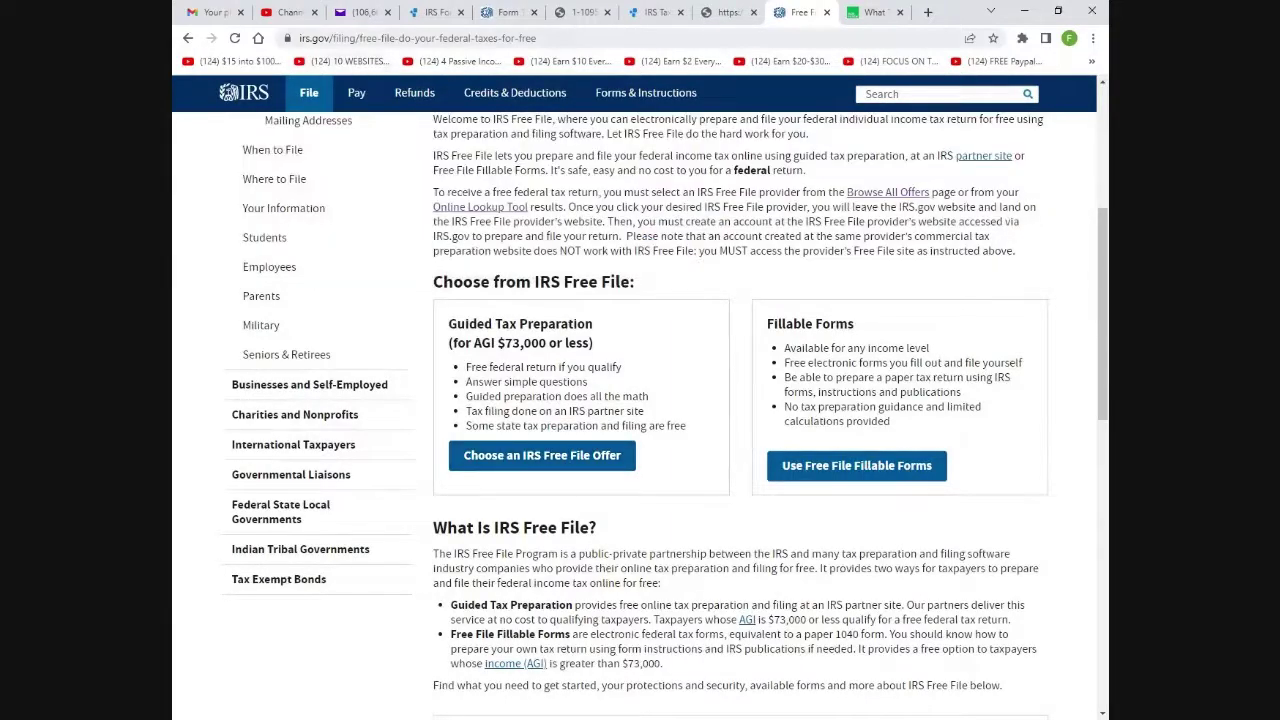
left_click(512, 458)
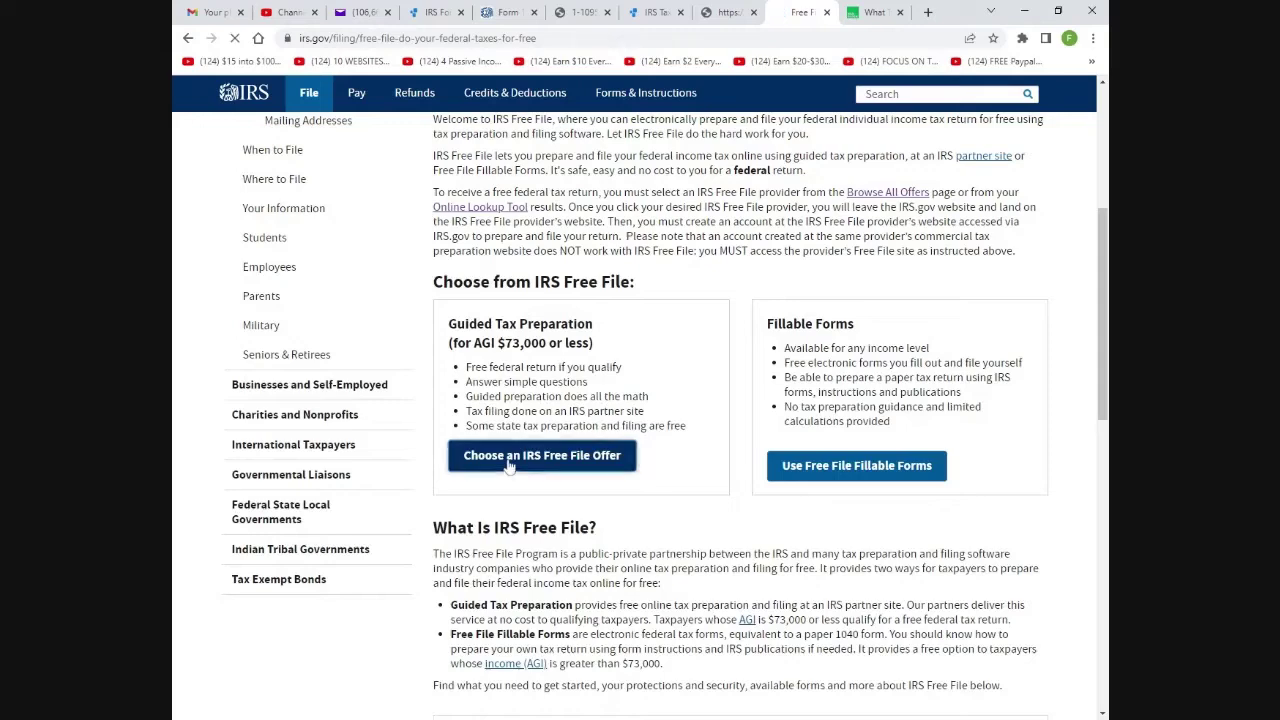
scroll(570, 545, "down", 3)
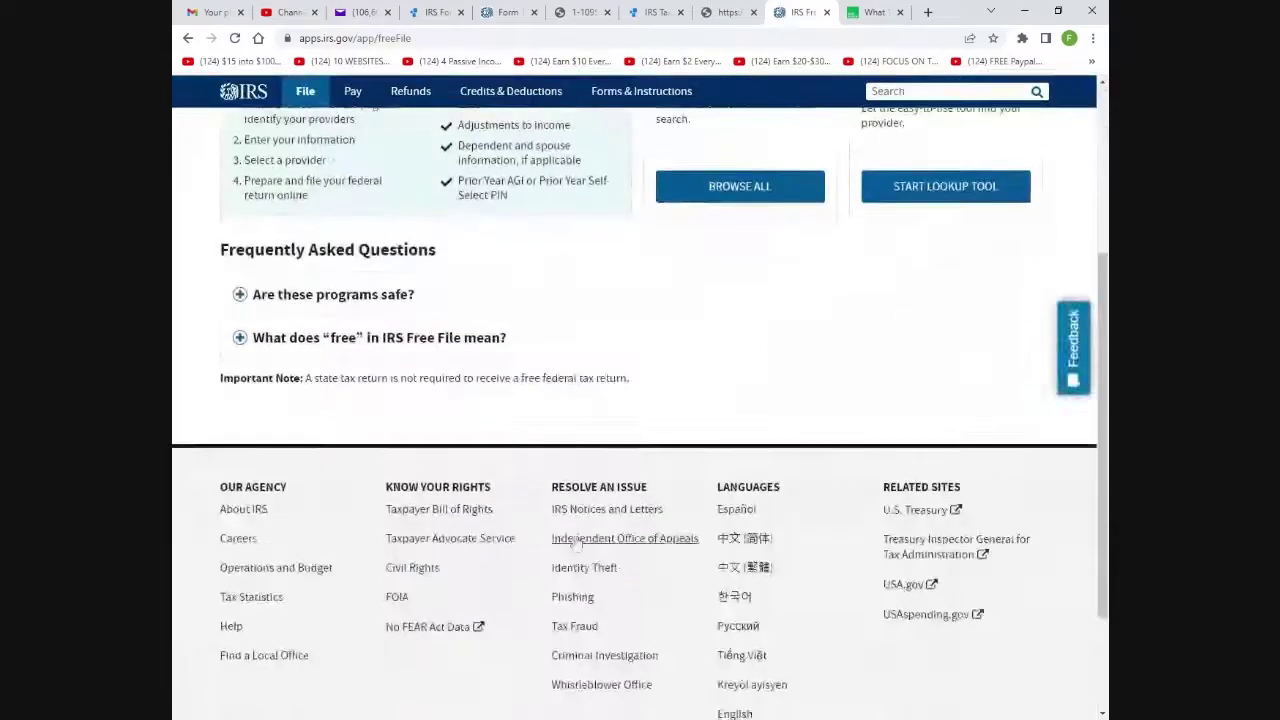
scroll(602, 483, "up", 2)
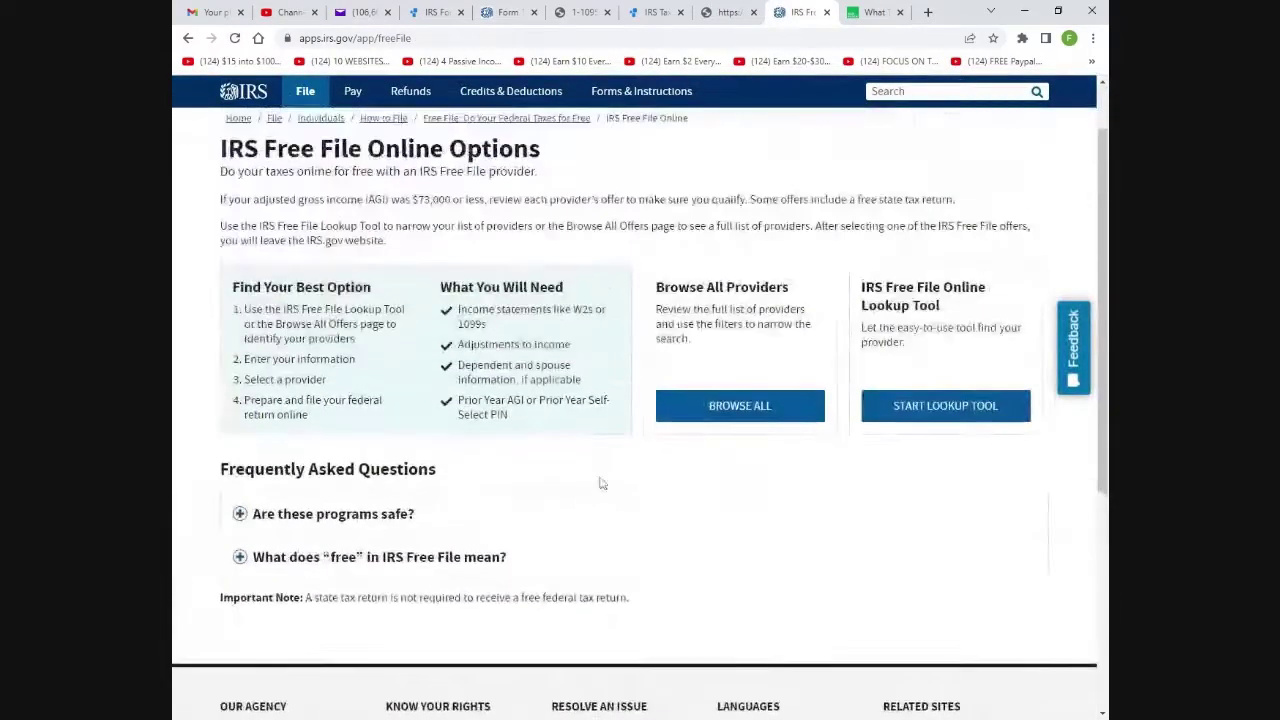
Step: Browse all Free File offers and page the provider cards forward to 1040NOW, TaxAct and OLT
left_click(714, 412)
scroll(688, 503, "down", 1)
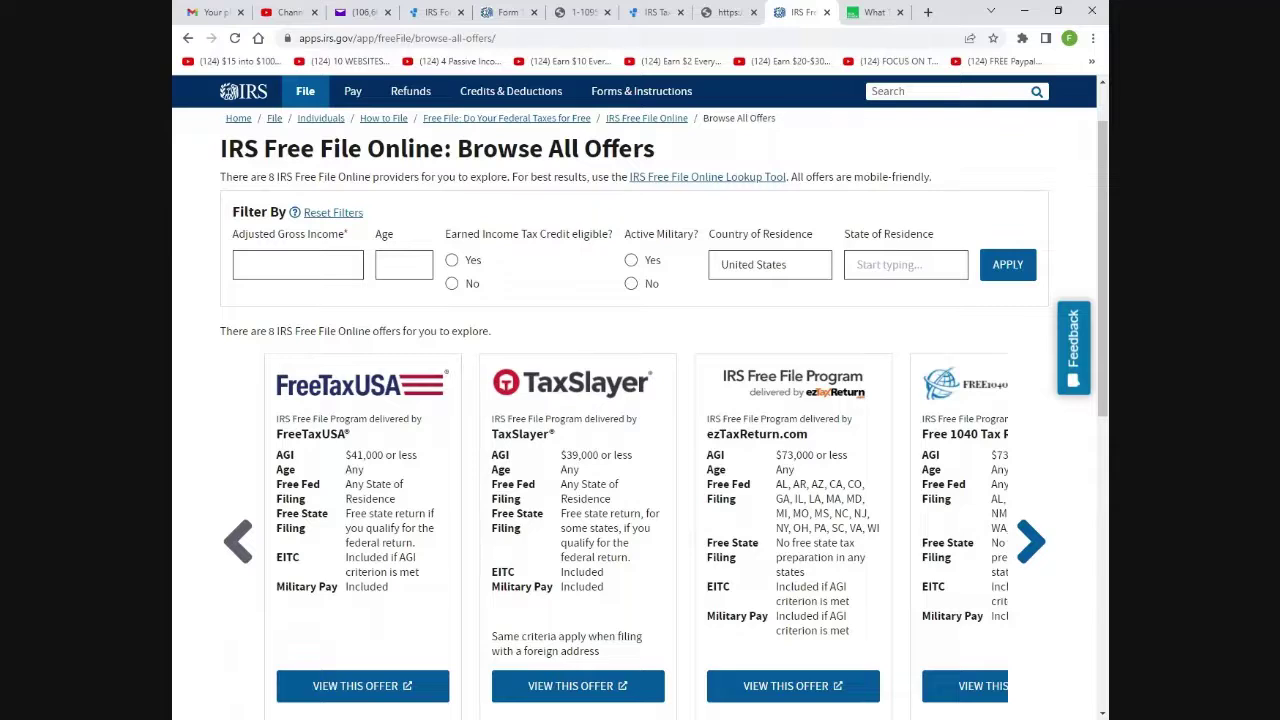
left_click(1031, 541)
left_click(1031, 541)
left_click(1031, 541)
left_click(1031, 541)
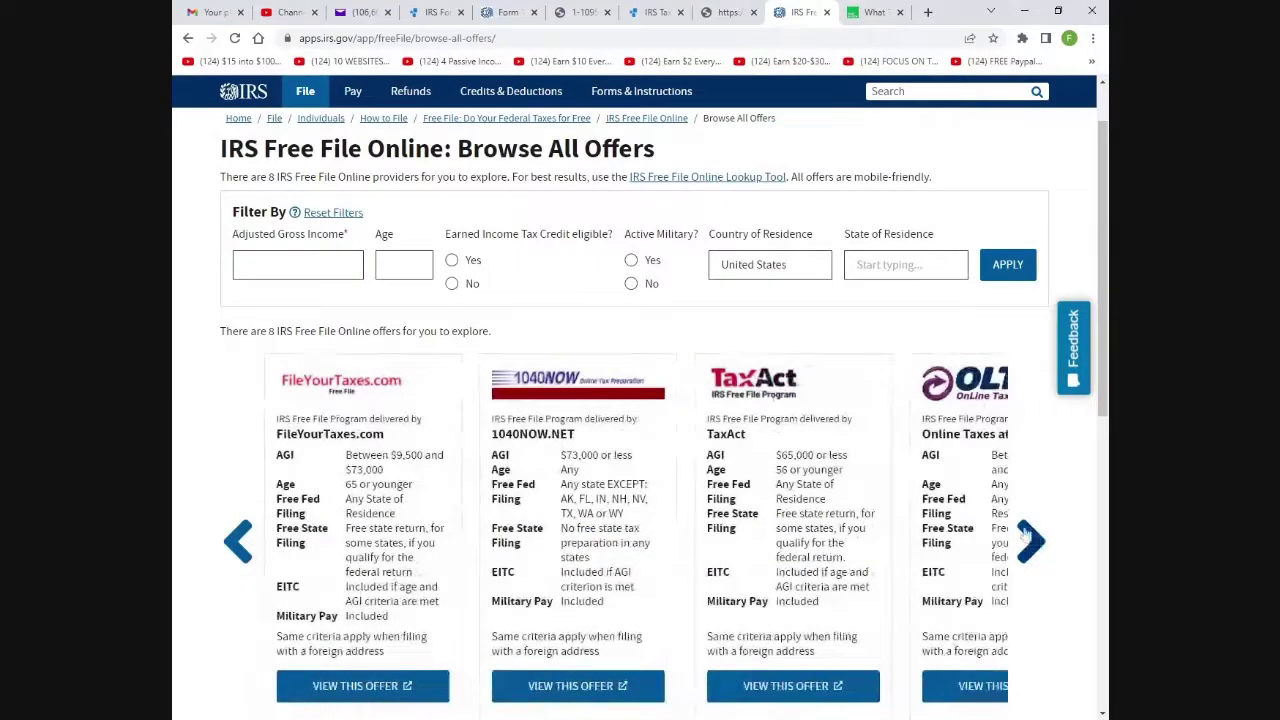
left_click(1031, 541)
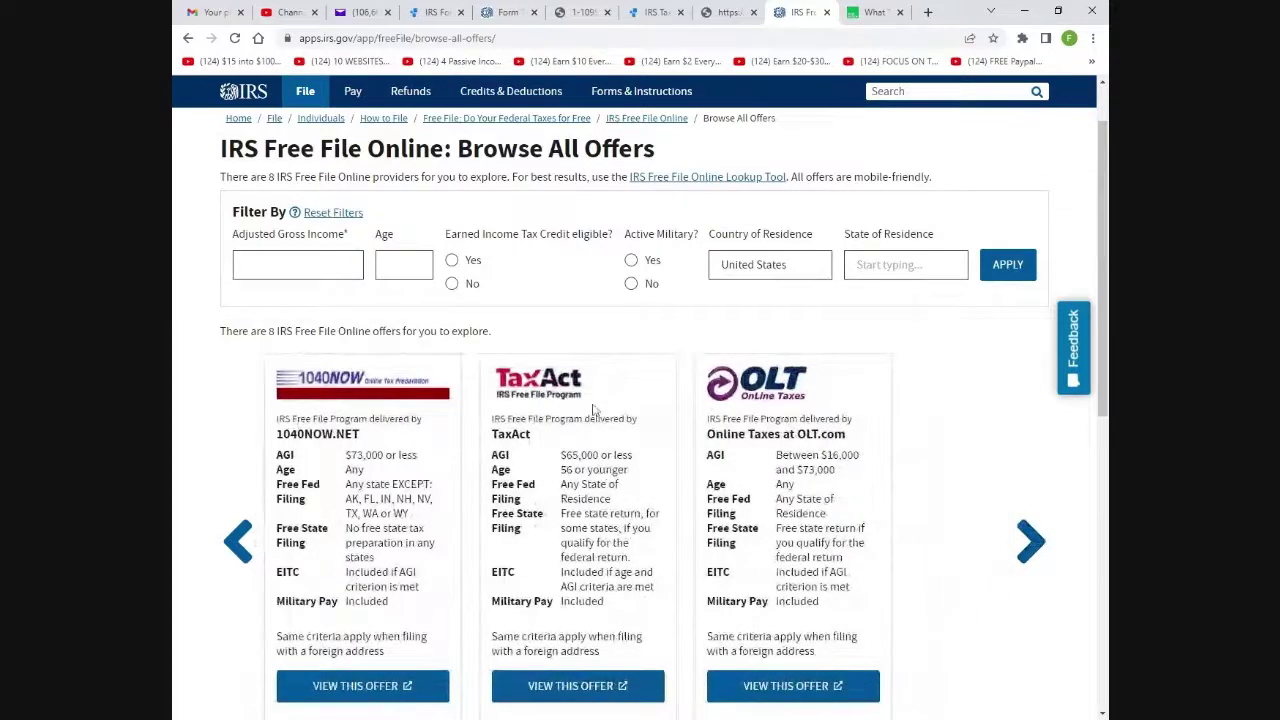
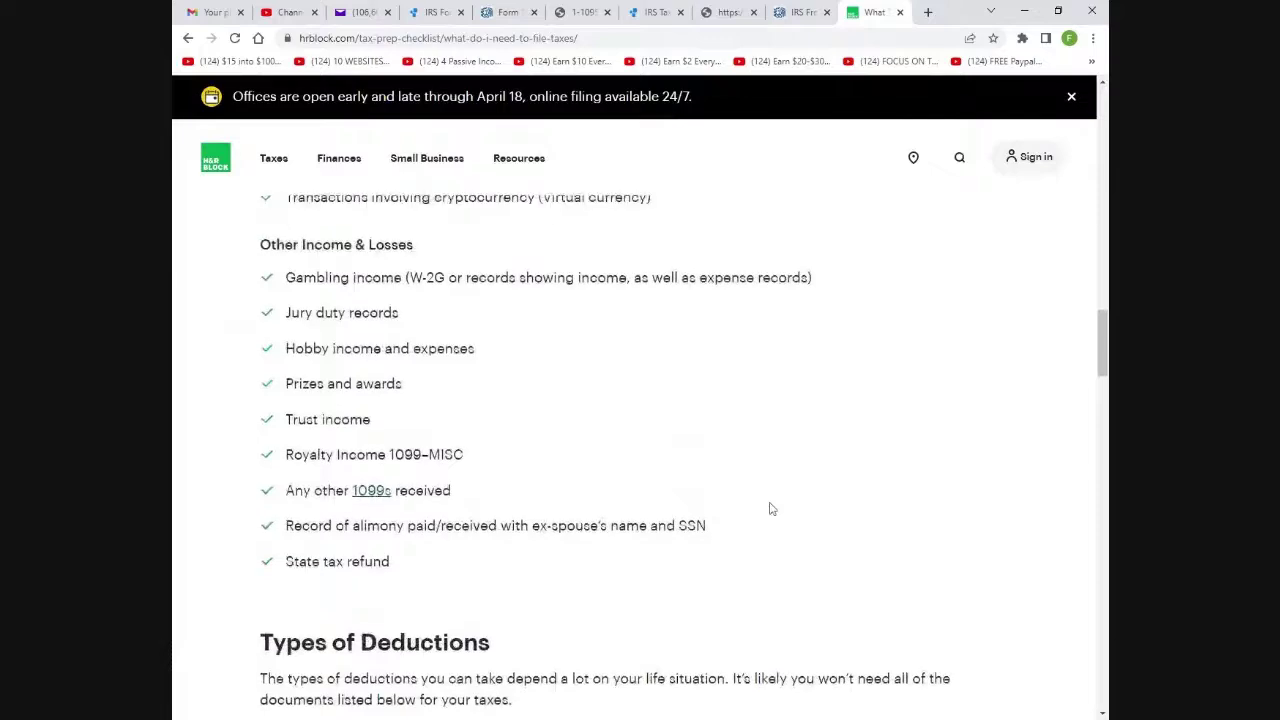
scroll(771, 509, "up", 5)
Step: Look over H&R Block's filing checklist, then return to the IRS Free File Browse All Offers page
scroll(773, 510, "down", 3)
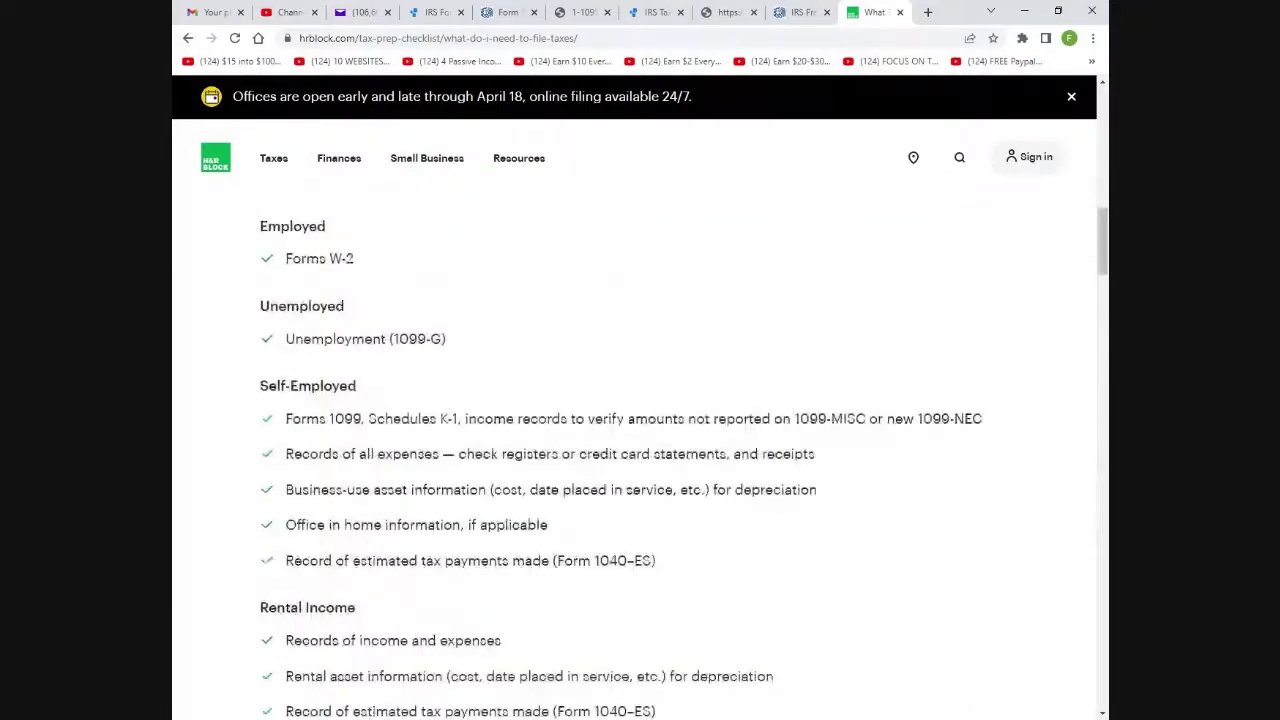
scroll(340, 449, "down", 2)
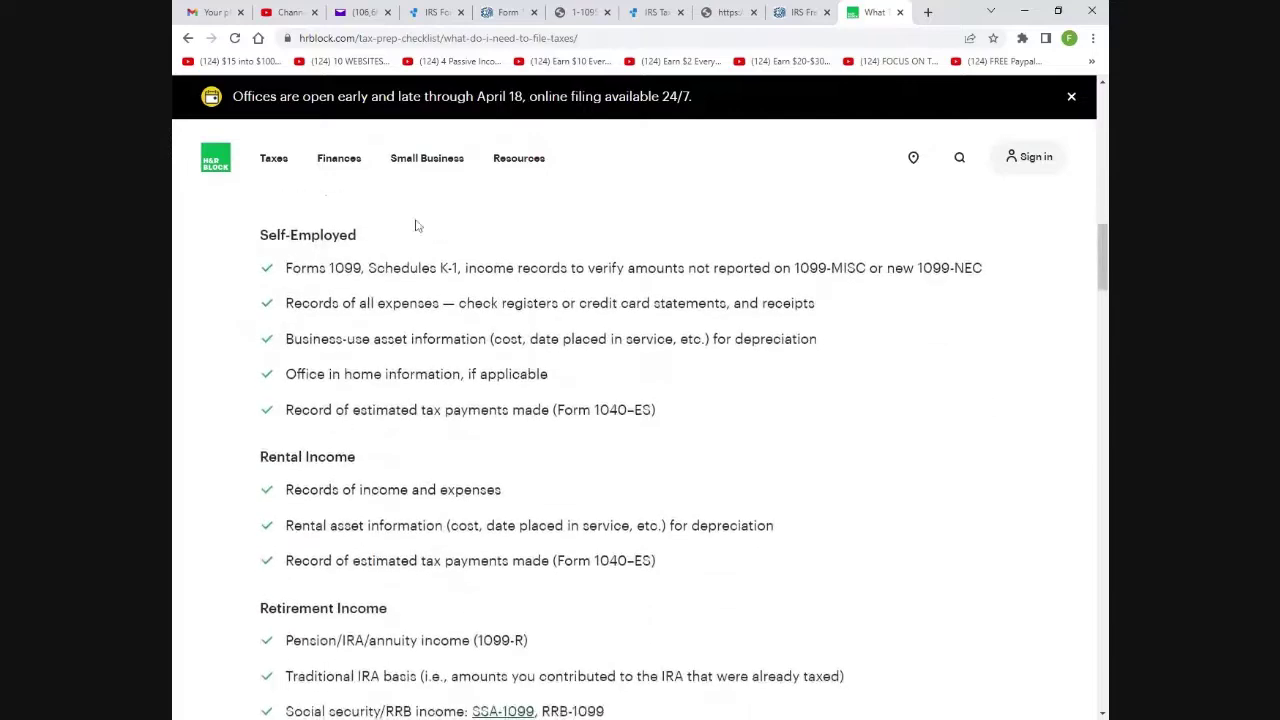
scroll(417, 226, "up", 2)
scroll(337, 326, "down", 1)
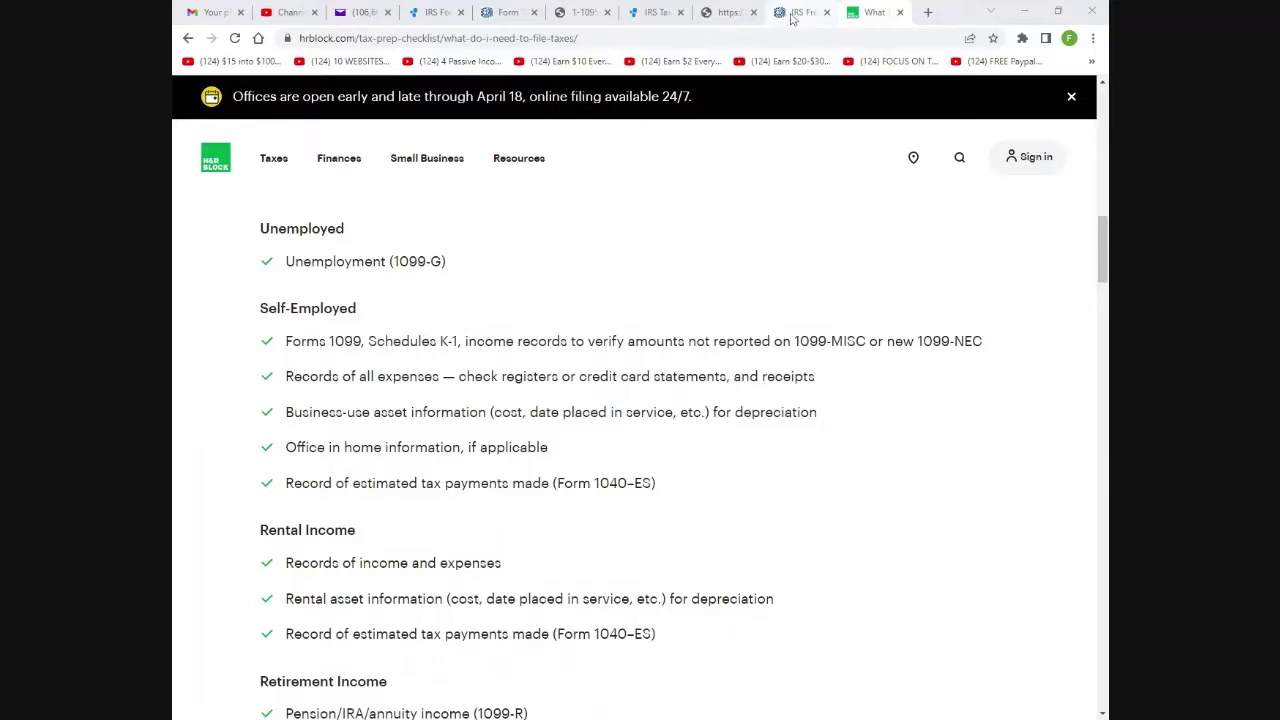
left_click(787, 14)
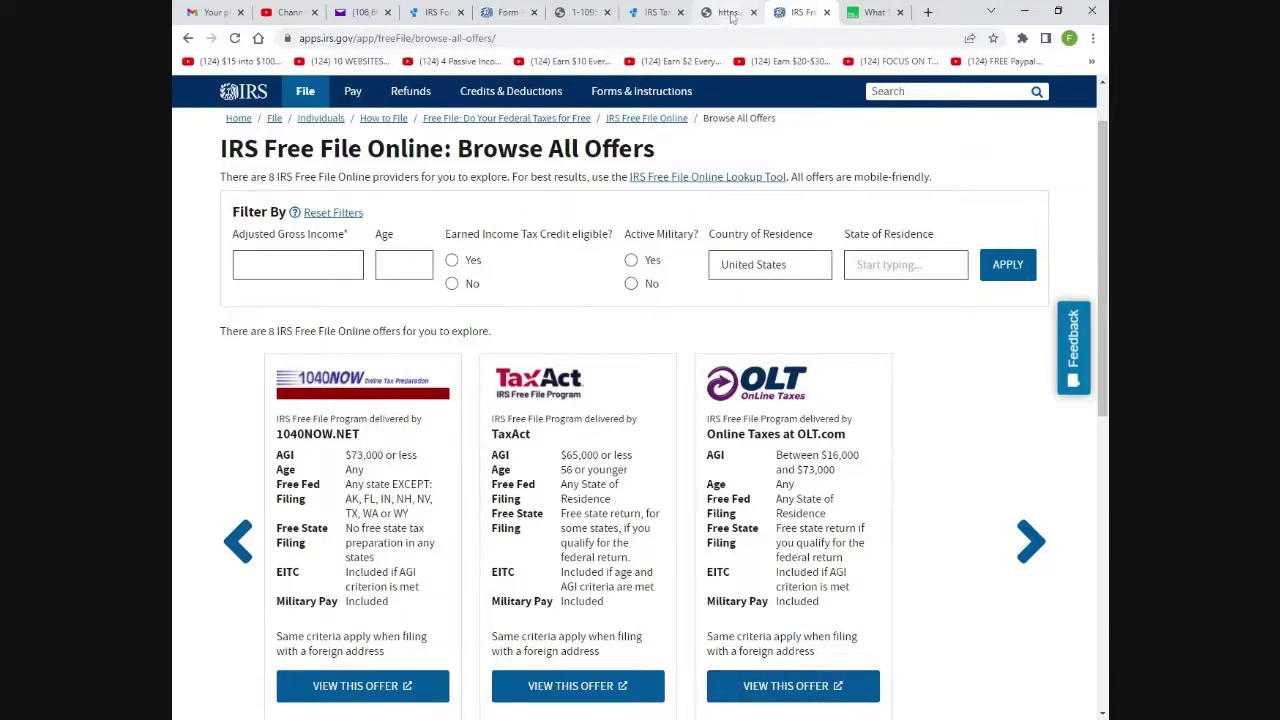
Step: Switch to the OLT 2021 return and review the Personal Info summary with Single filing status
left_click(730, 13)
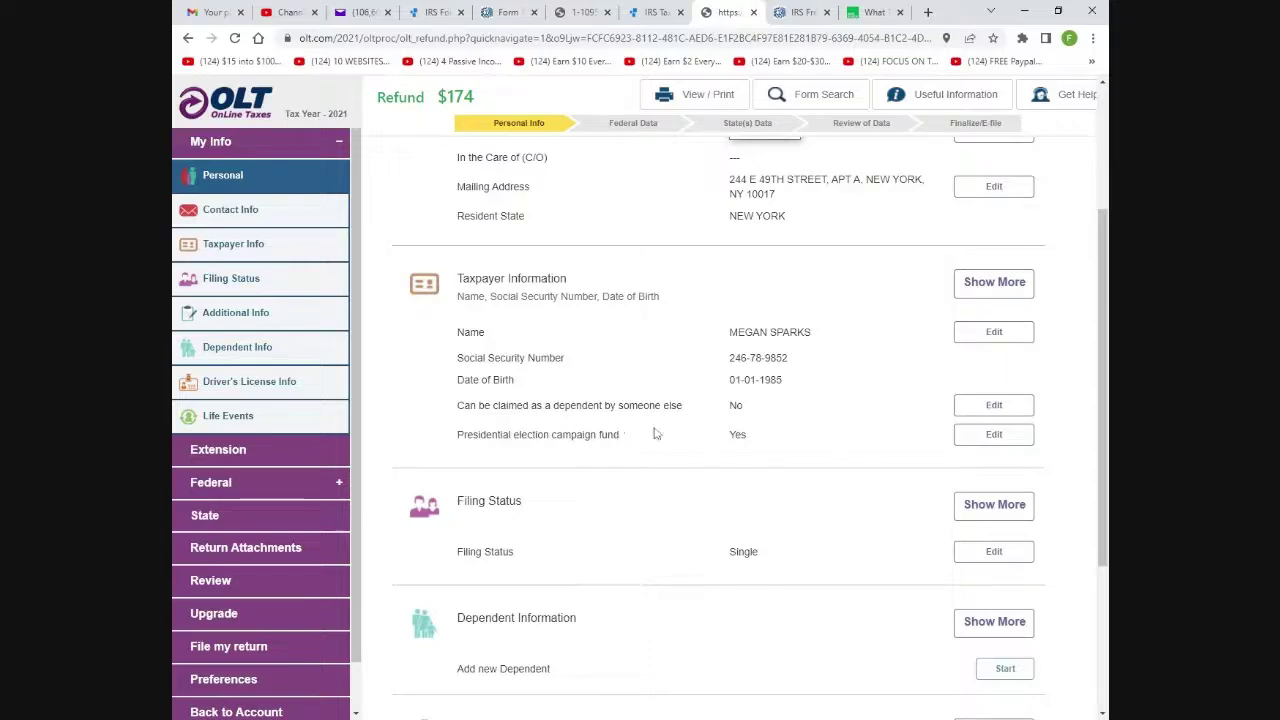
scroll(684, 432, "down", 1)
scroll(684, 432, "up", 2)
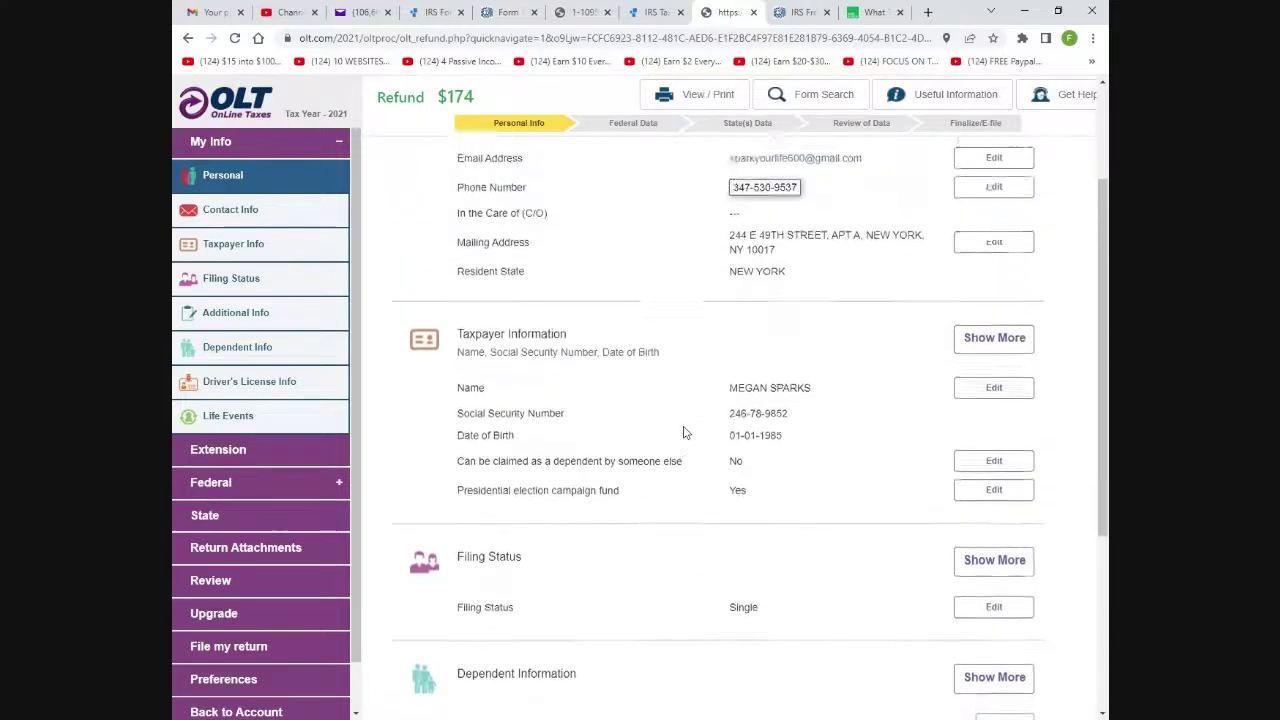
scroll(684, 432, "down", 2)
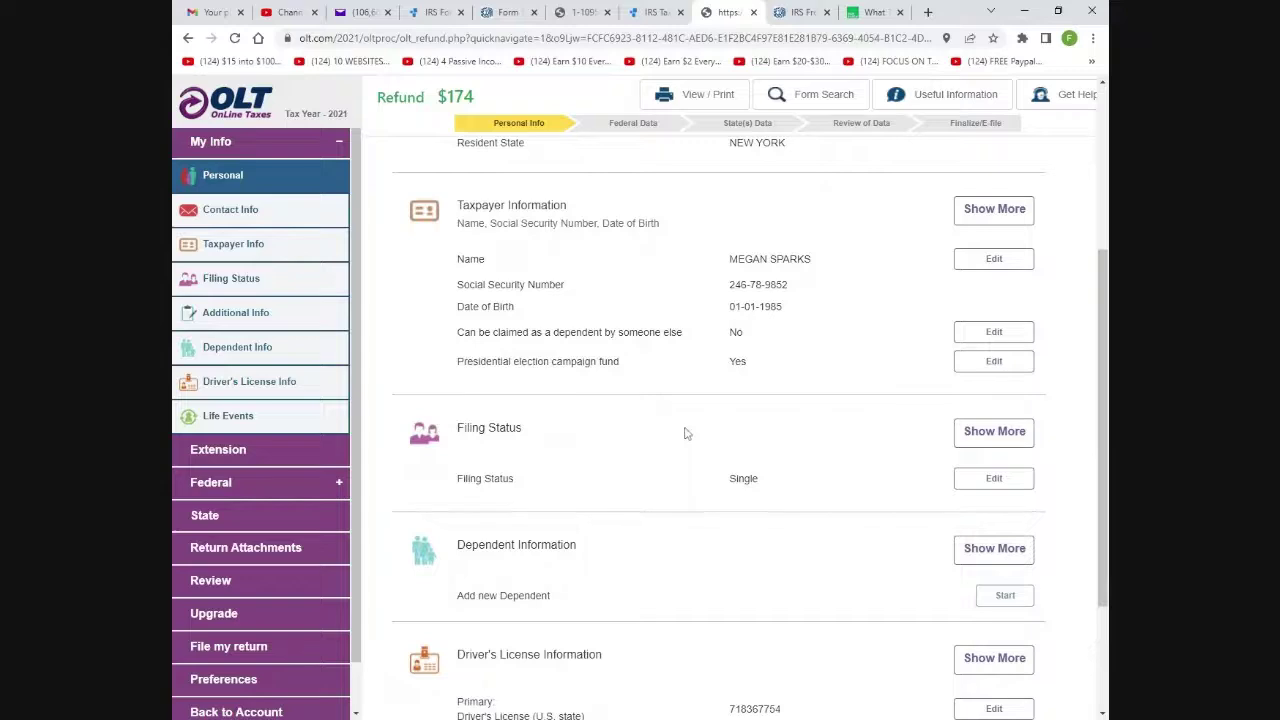
scroll(686, 433, "up", 1)
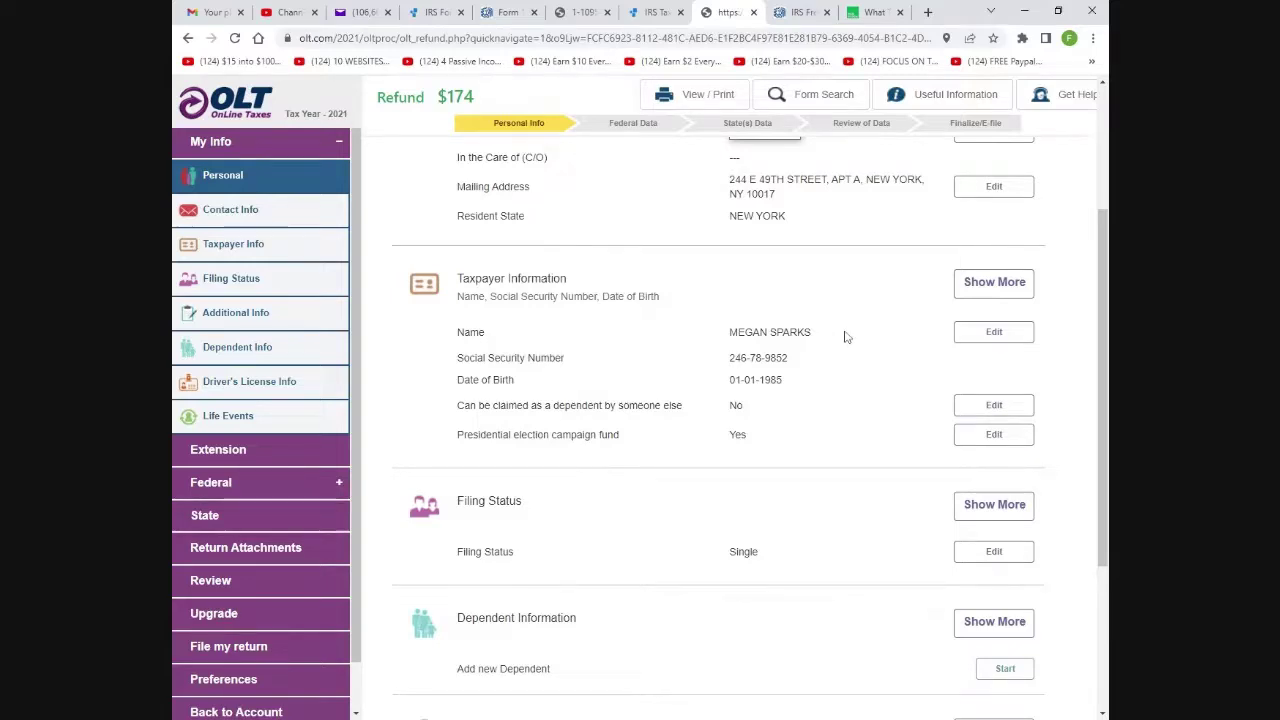
scroll(845, 337, "down", 1)
scroll(845, 337, "up", 1)
scroll(580, 500, "down", 1)
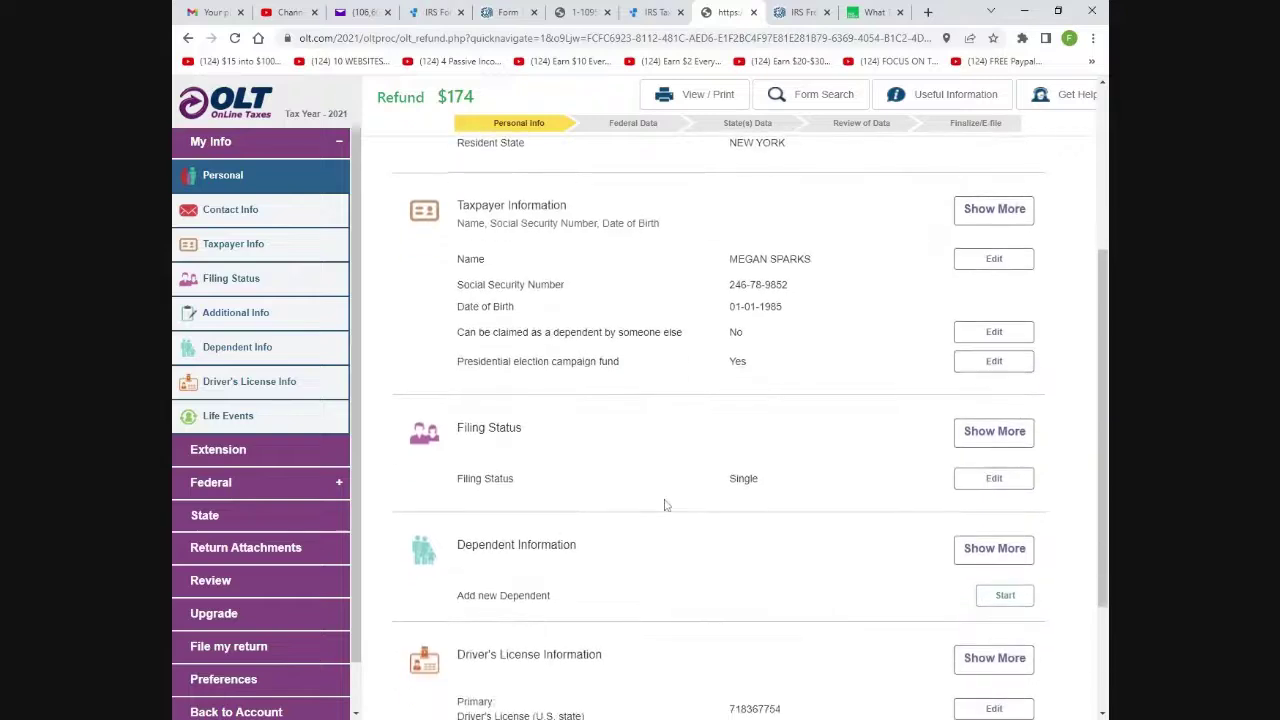
scroll(635, 535, "down", 2)
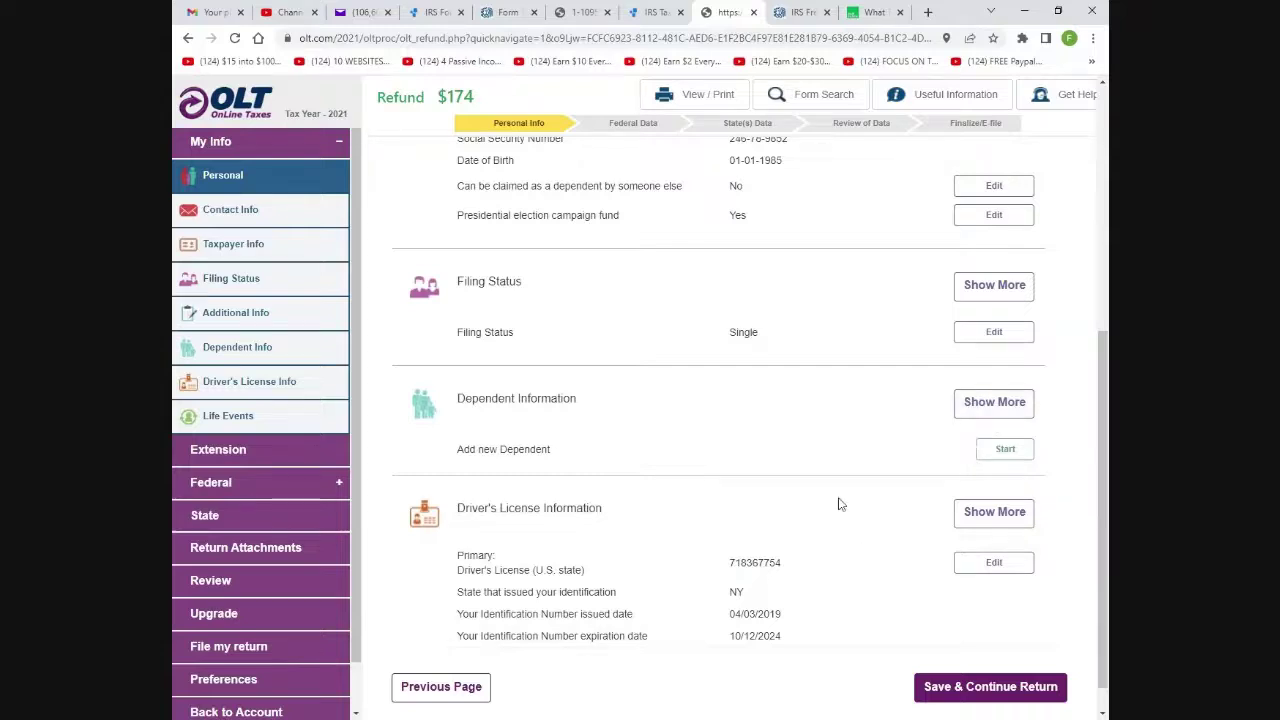
scroll(800, 451, "down", 1)
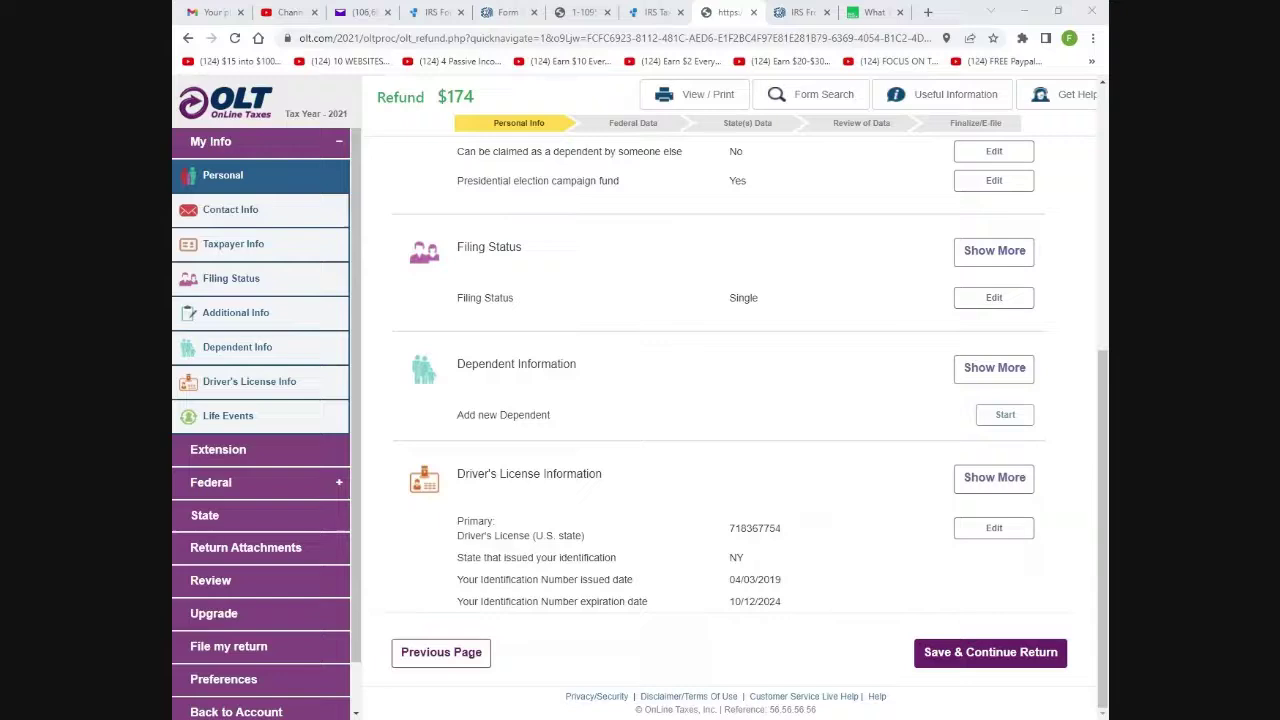
left_click(381, 329)
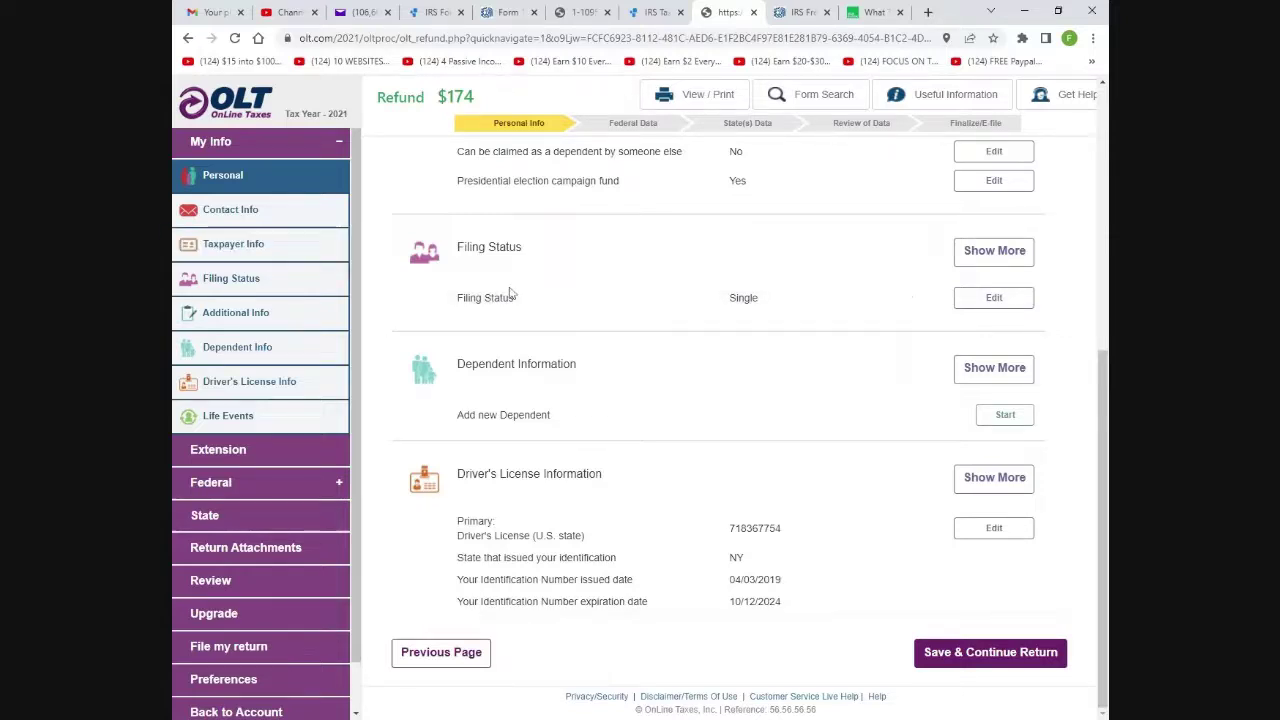
Step: Save the personal info and reach the 'Income That I Received in 2021' page
left_click(958, 653)
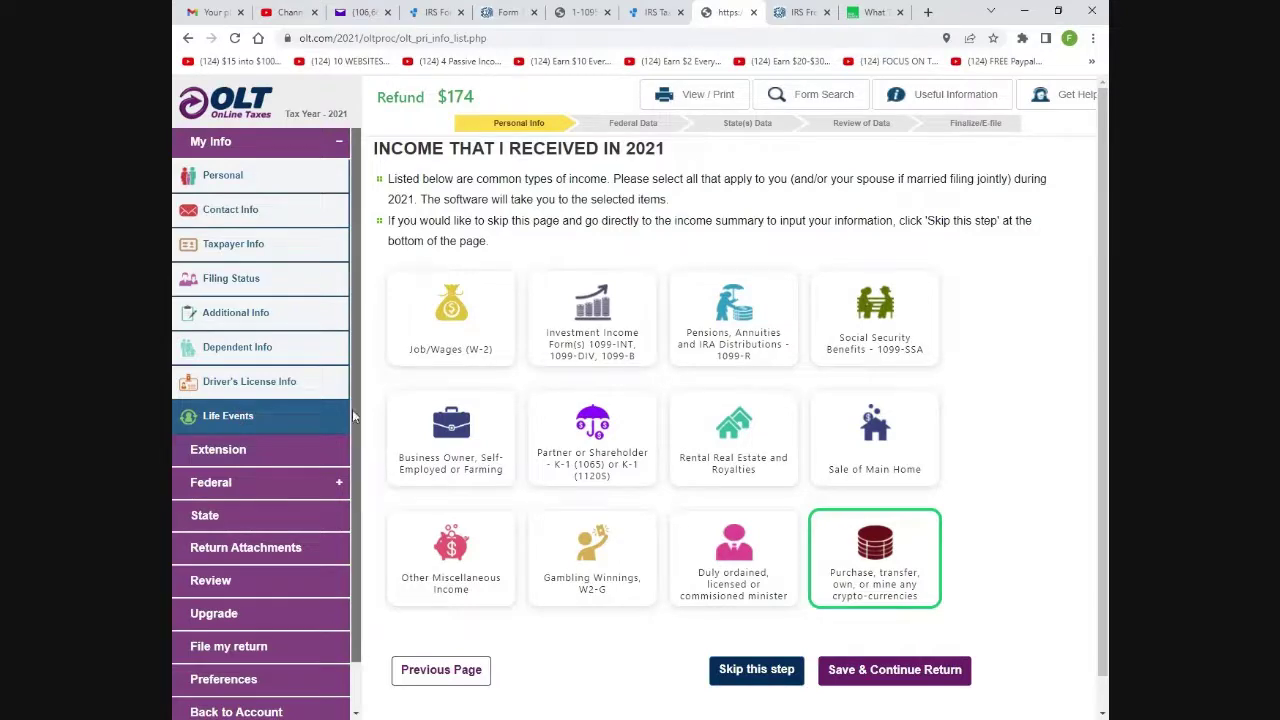
left_click_drag(352, 409, 343, 520)
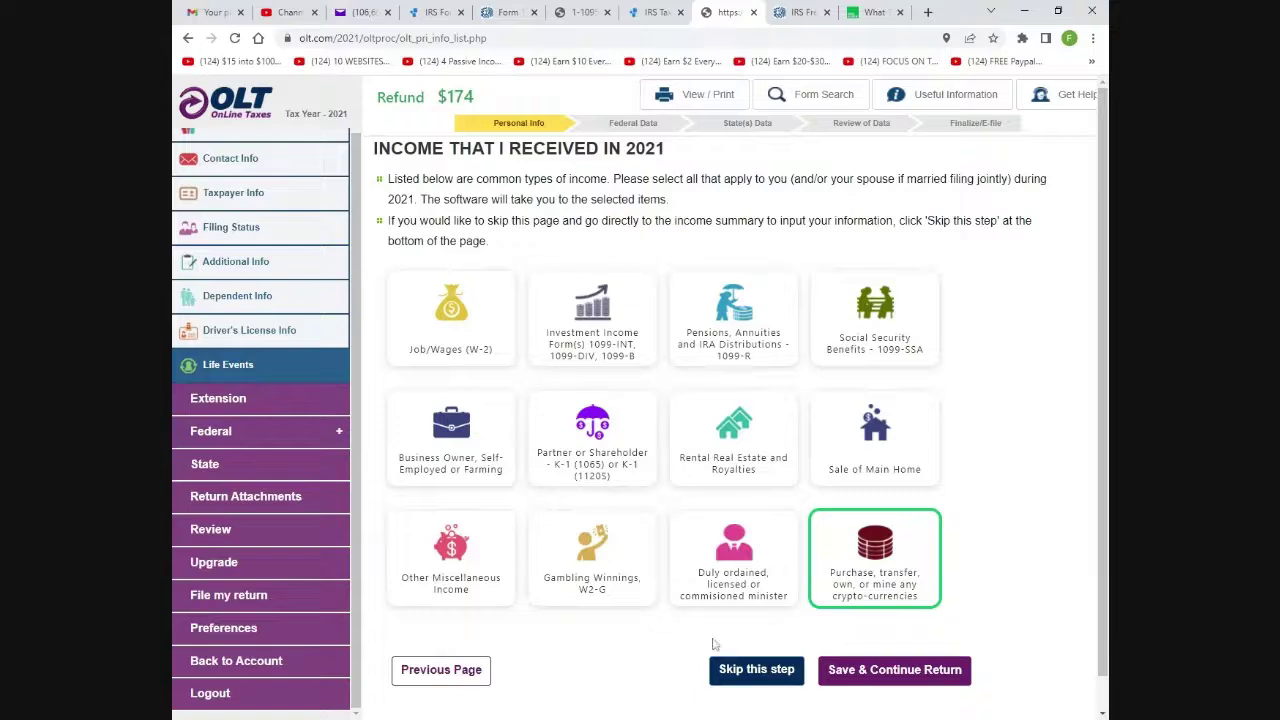
left_click(425, 669)
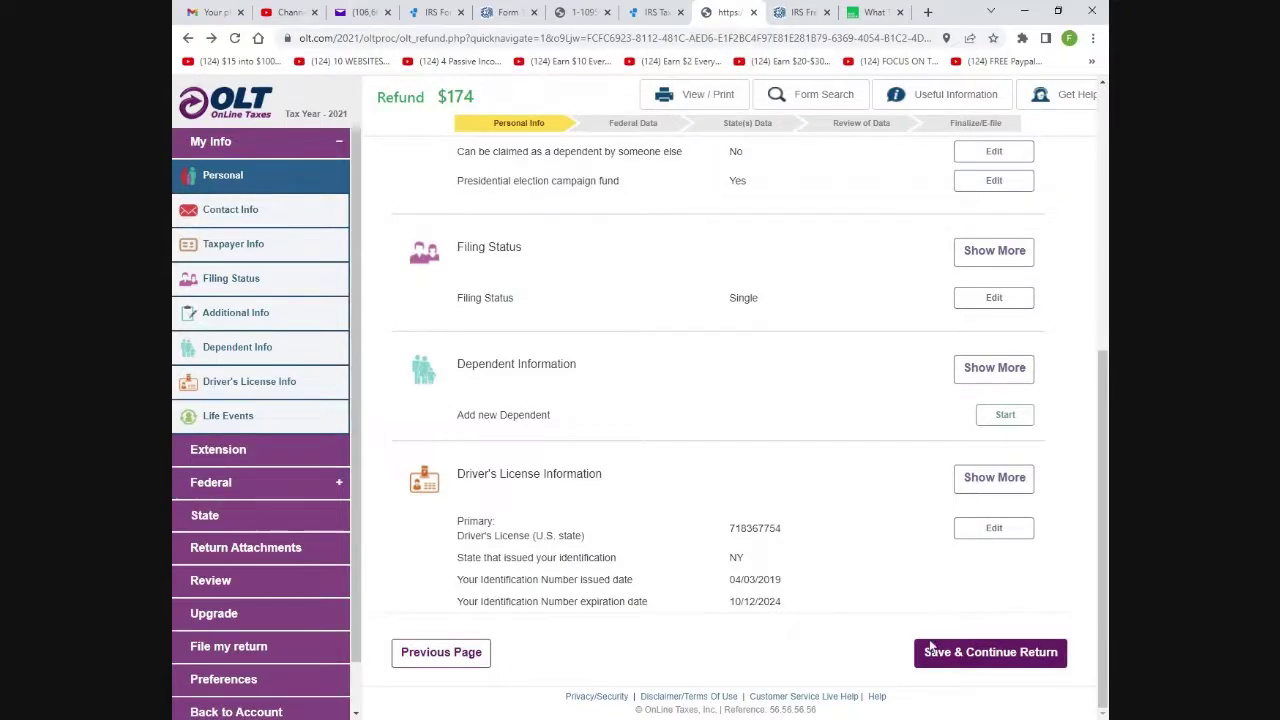
left_click(980, 652)
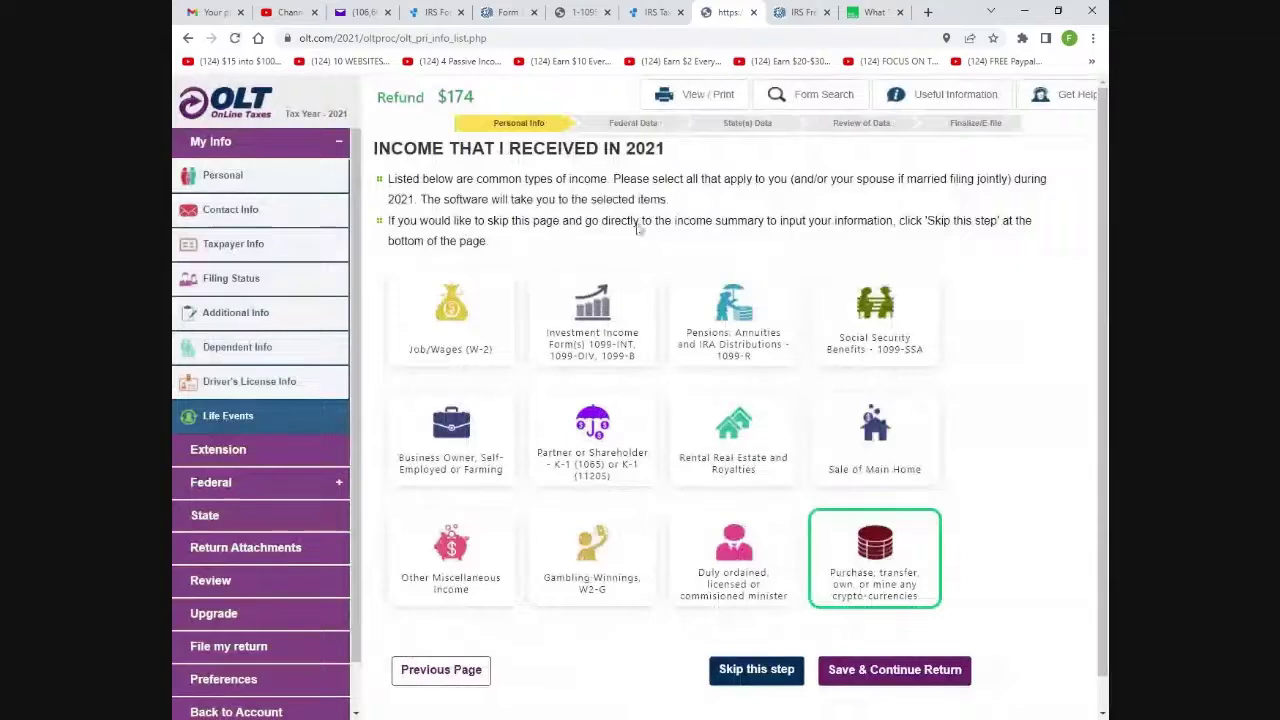
Step: Leave Job/Wages (W-2) selected, with Investment Income and crypto-currencies cleared
left_click(459, 338)
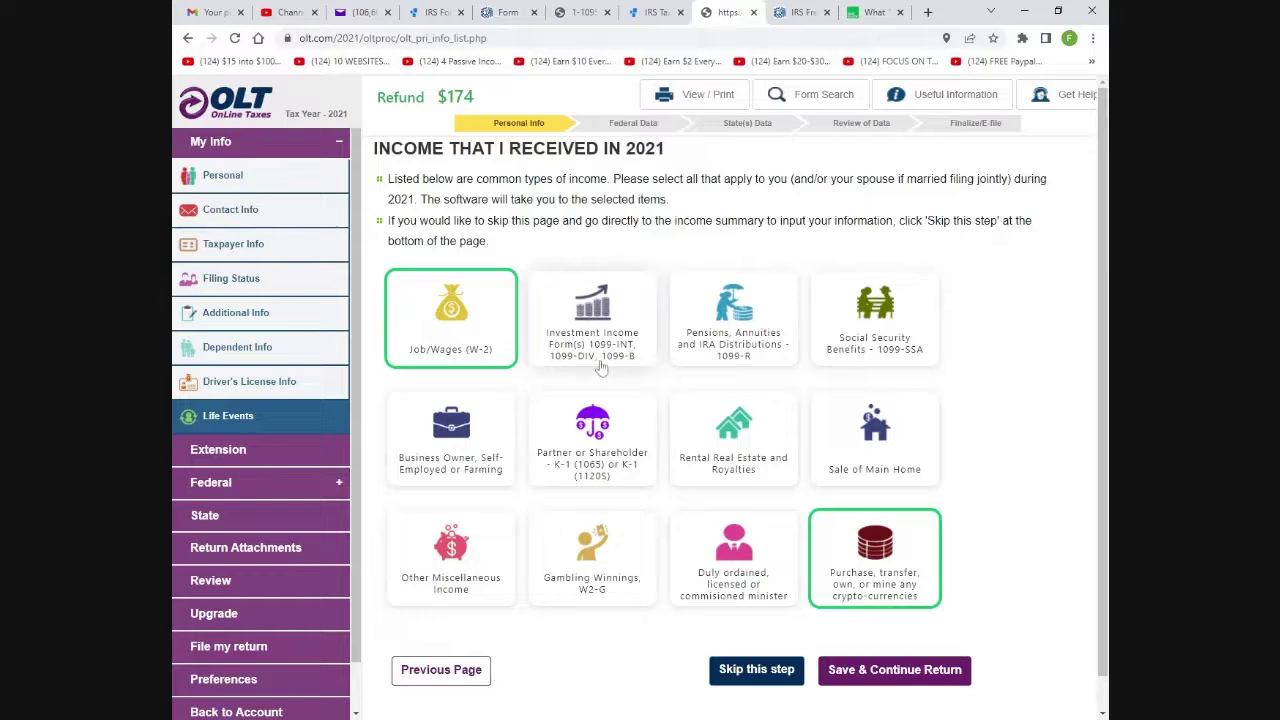
left_click(876, 567)
left_click(876, 567)
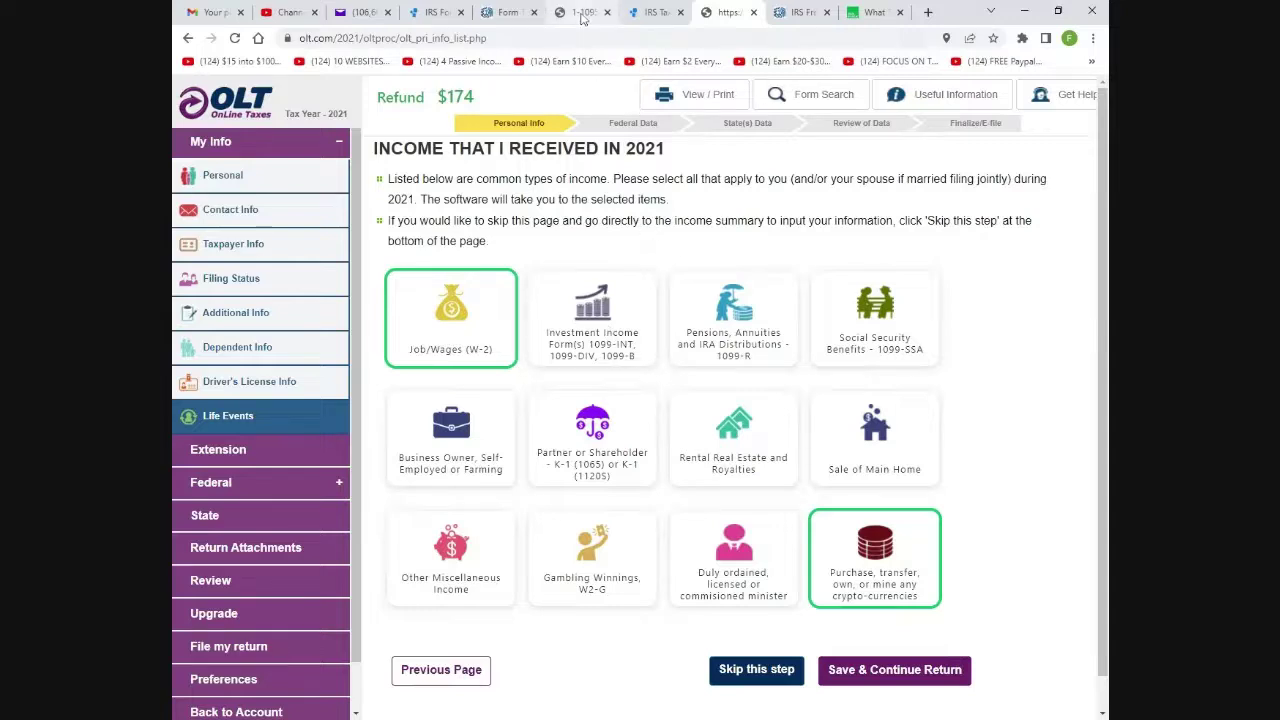
left_click(597, 348)
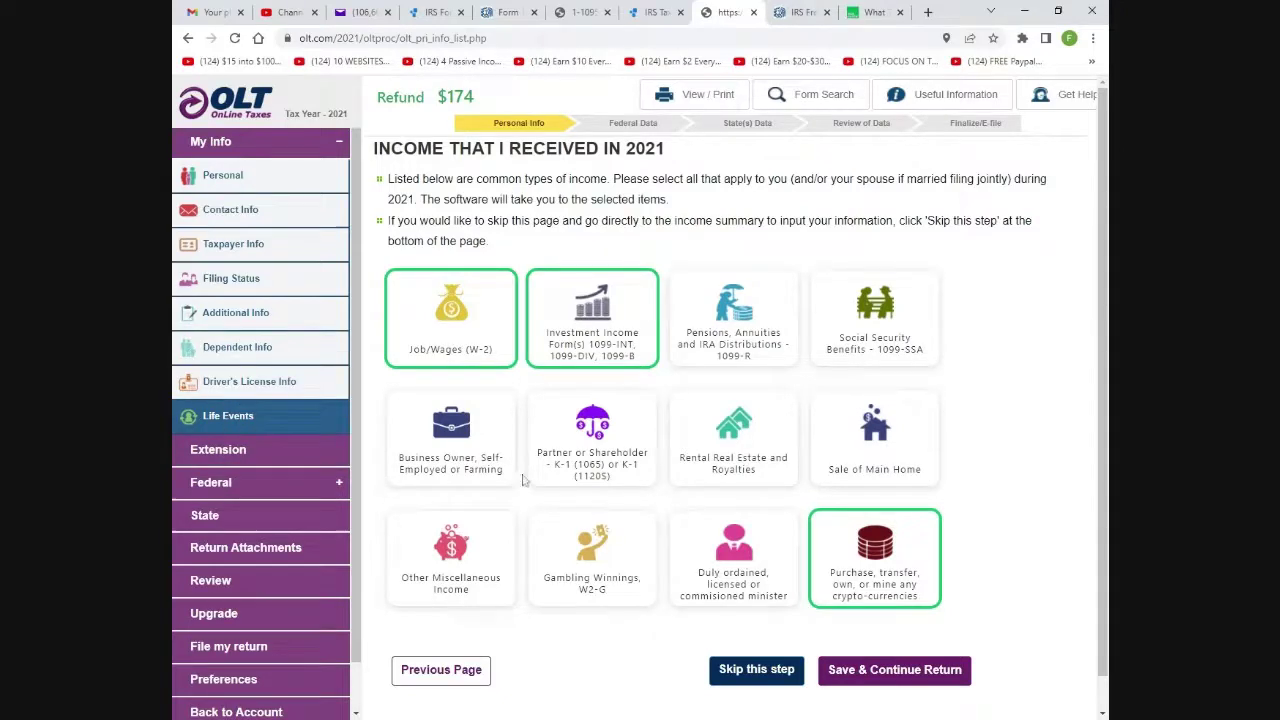
left_click(590, 335)
left_click(858, 566)
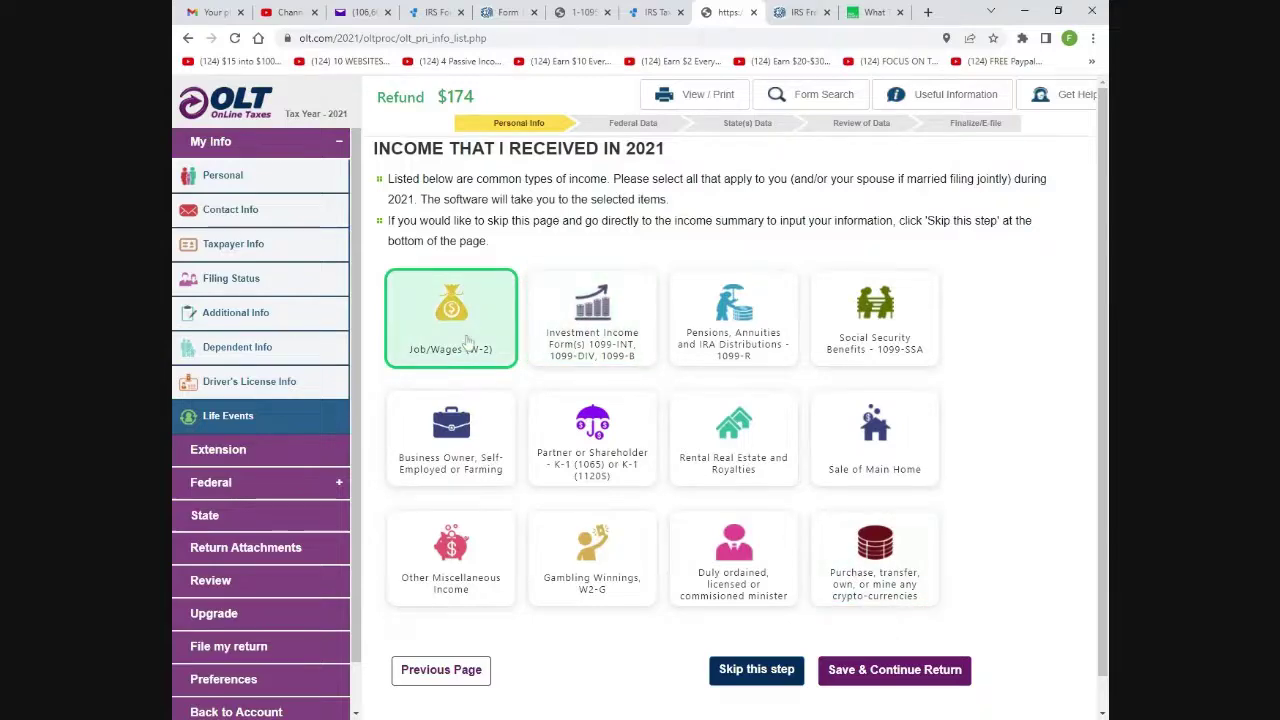
left_click(446, 348)
left_click(449, 343)
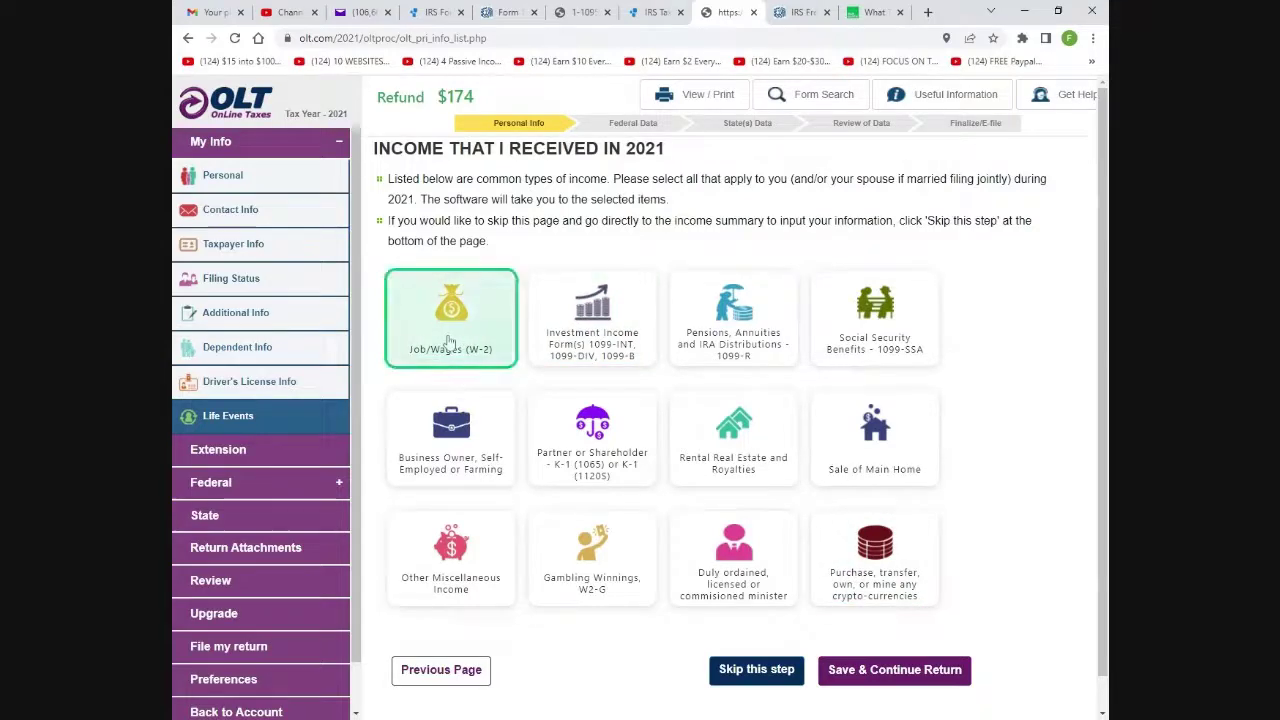
Step: Save the income choice and leave 'Done with W-2 Category' selected on the W-2 Summary
left_click(881, 672)
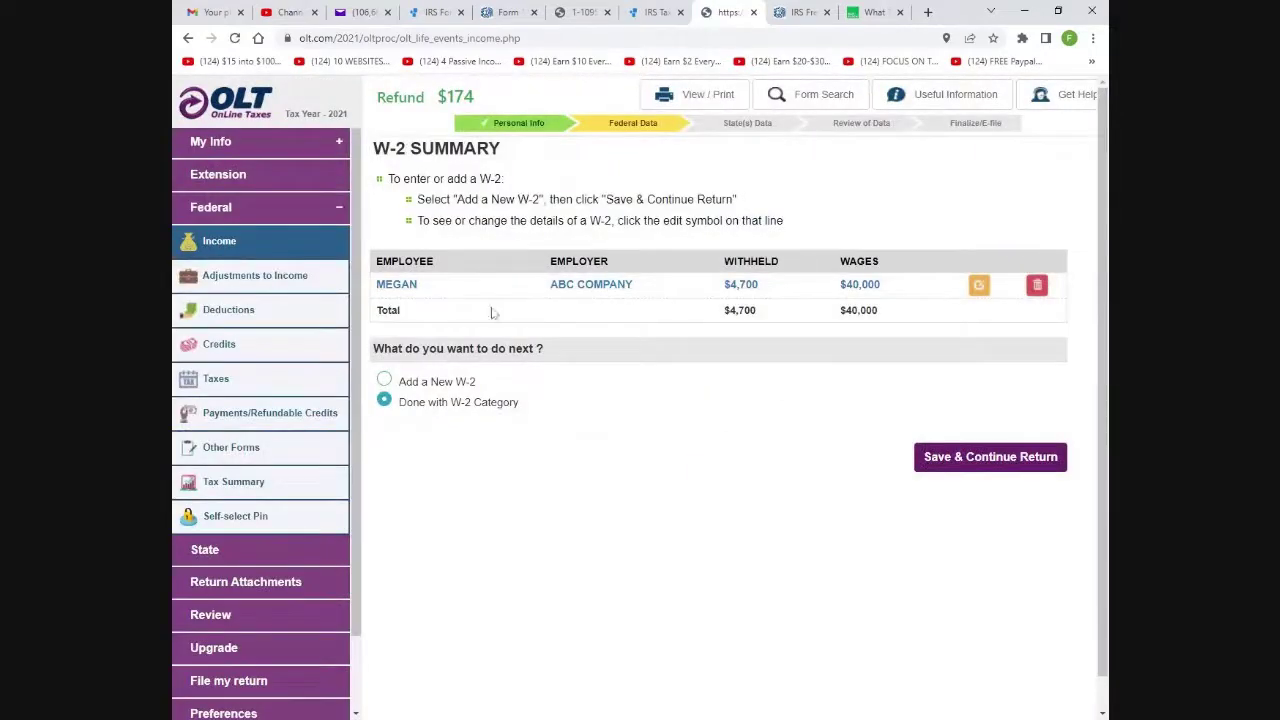
left_click(384, 381)
left_click(384, 401)
left_click(384, 381)
left_click(384, 402)
Step: Open the ABC COMPANY W-2, review Boxes 1–8, then show the Ageras example W-2 tab
left_click(976, 288)
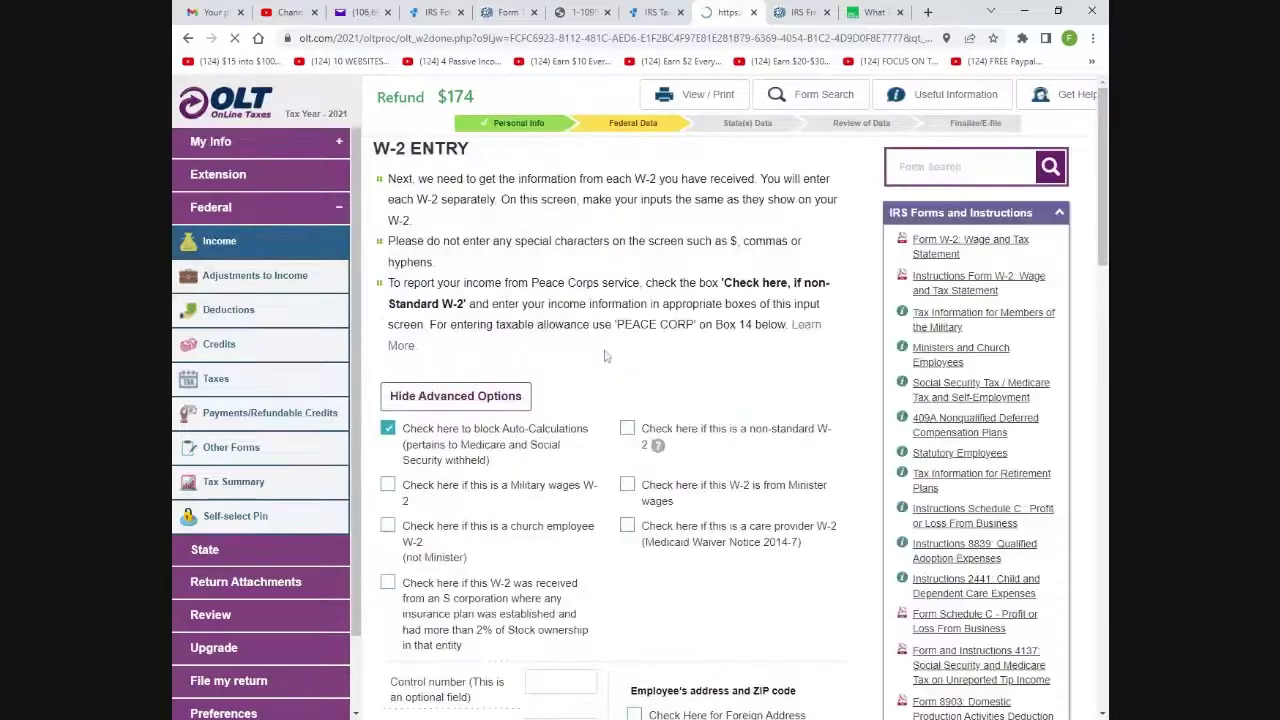
scroll(617, 343, "down", 1)
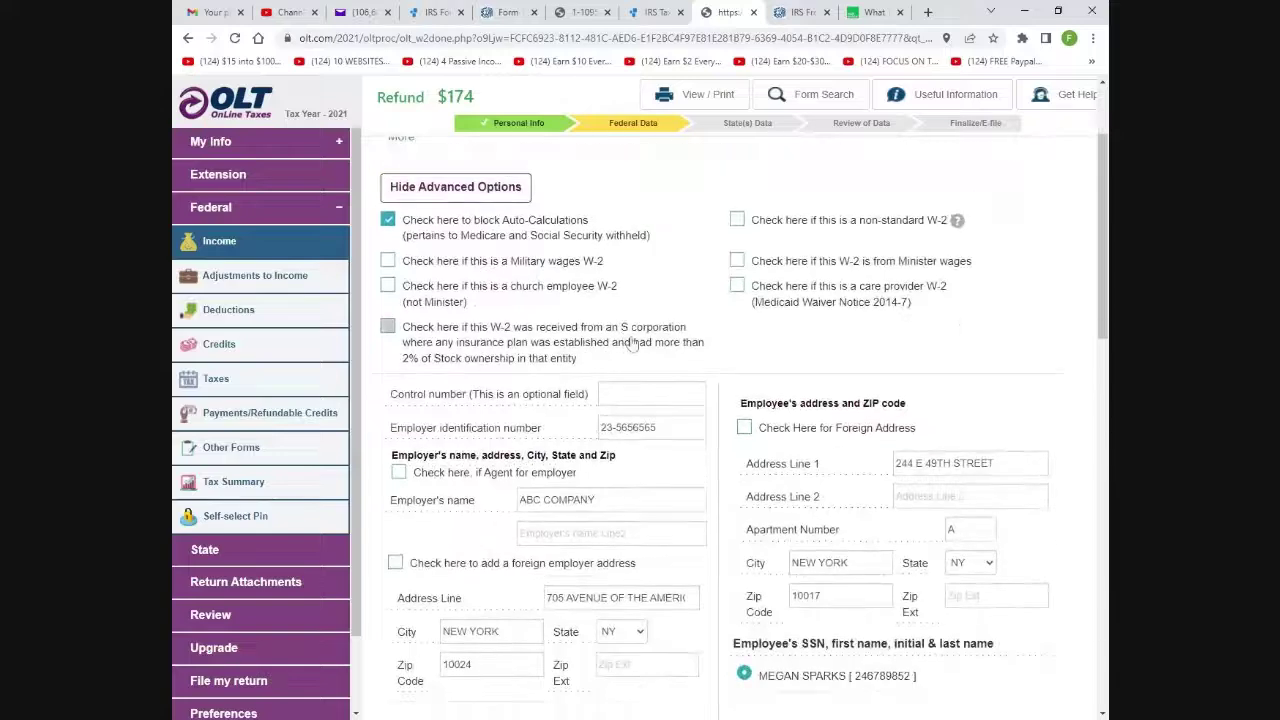
scroll(637, 343, "down", 3)
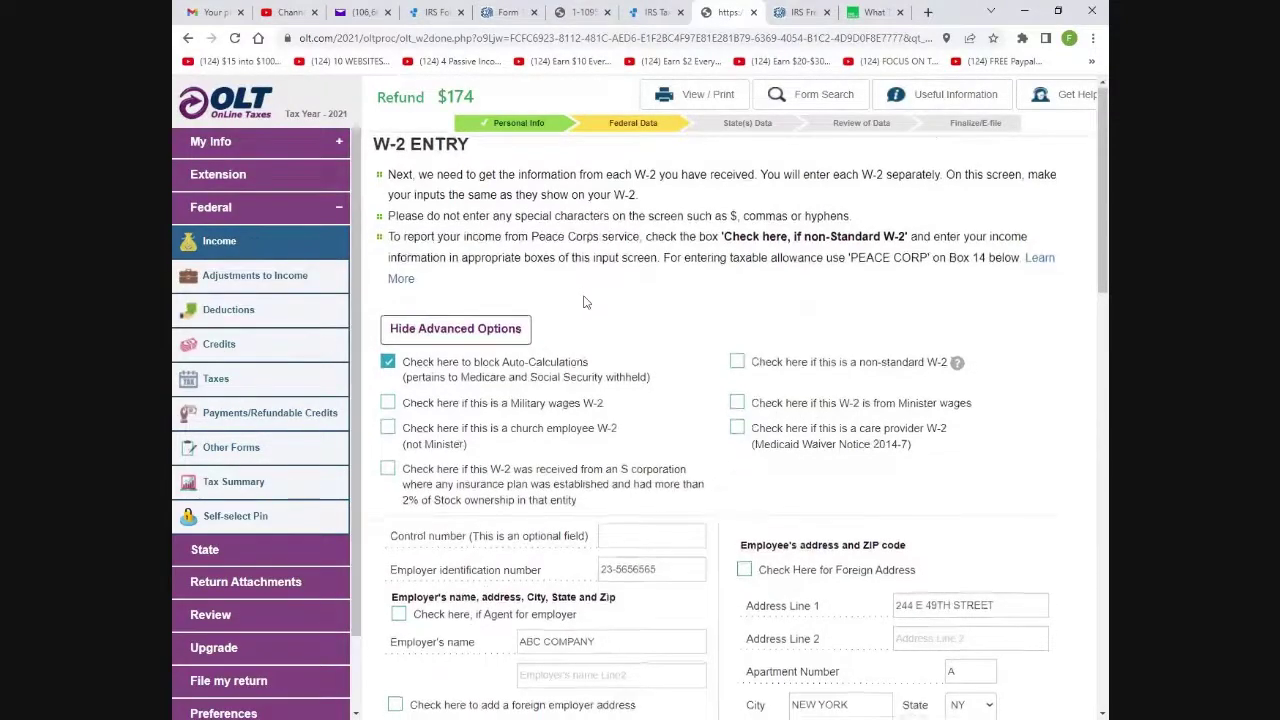
scroll(480, 283, "down", 1)
left_click(477, 262)
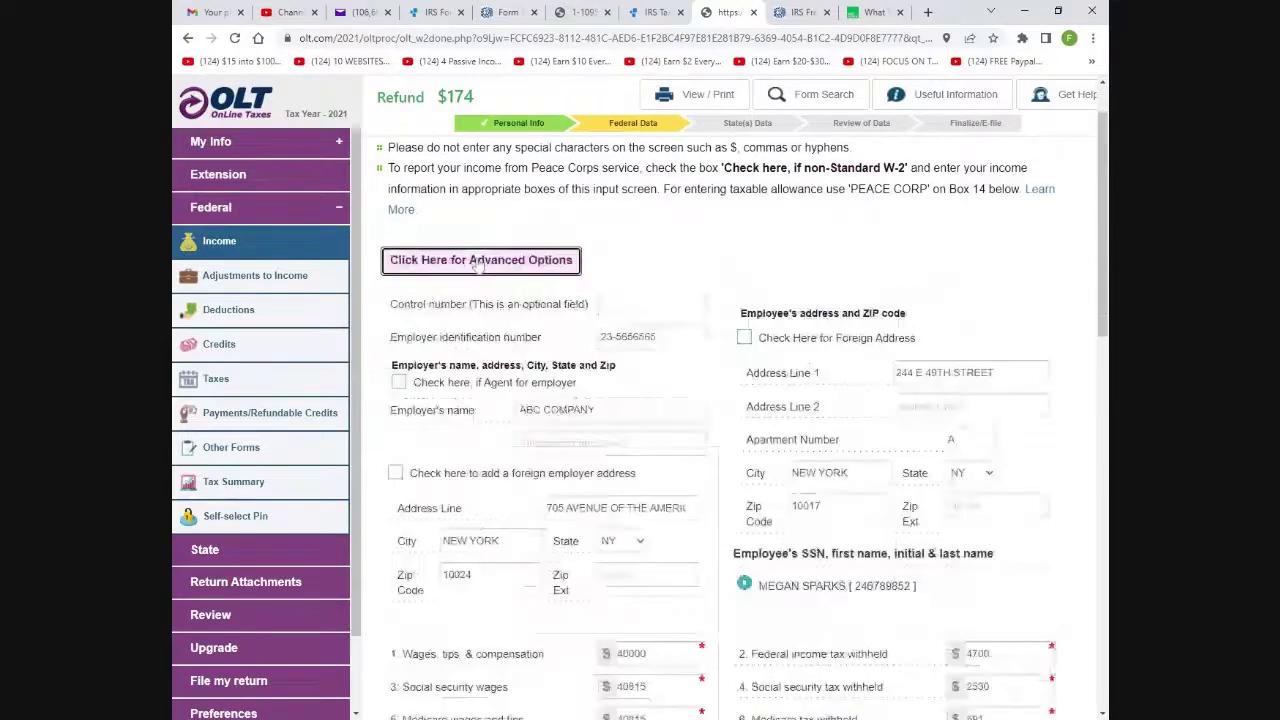
scroll(435, 352, "up", 1)
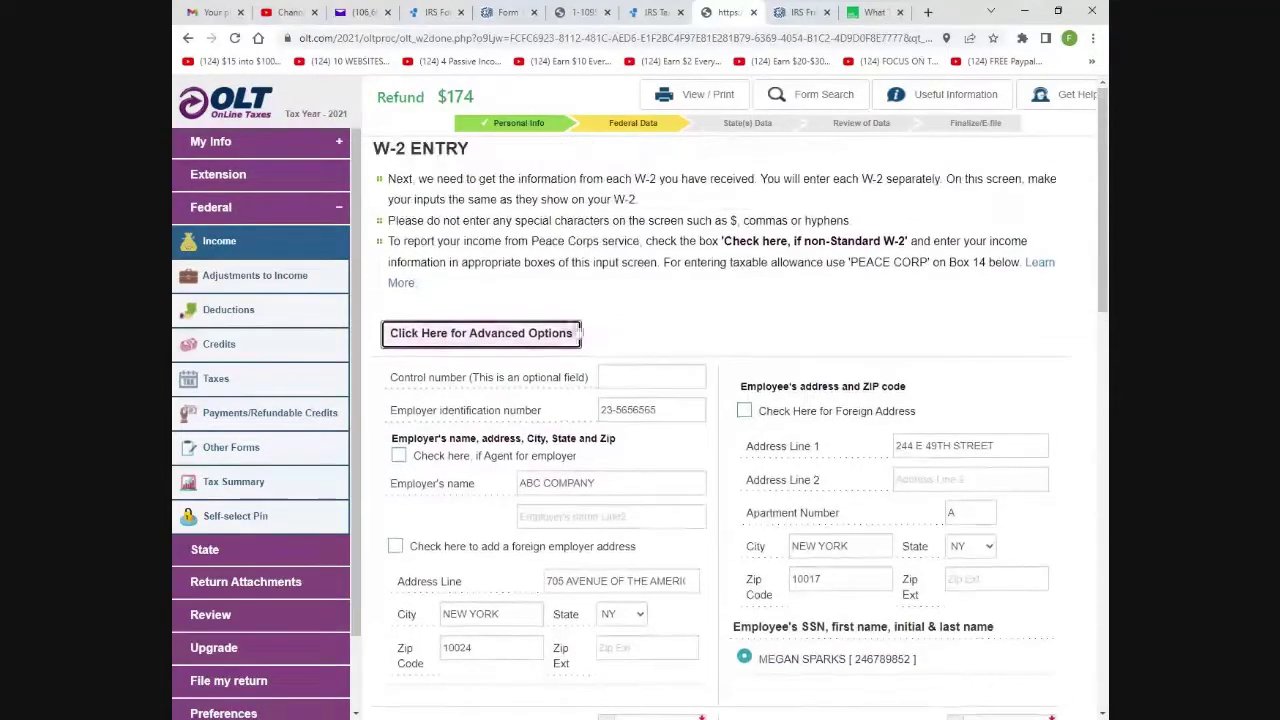
left_click(437, 340)
scroll(495, 392, "down", 1)
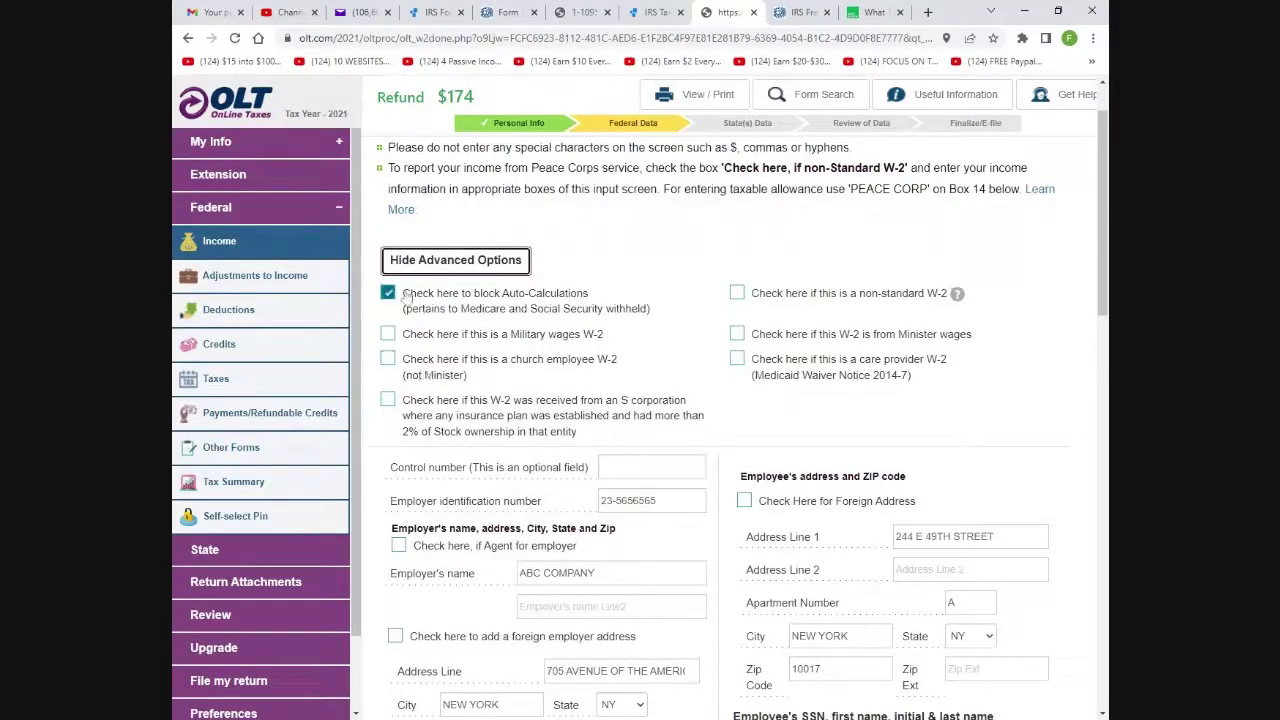
scroll(858, 422, "down", 3)
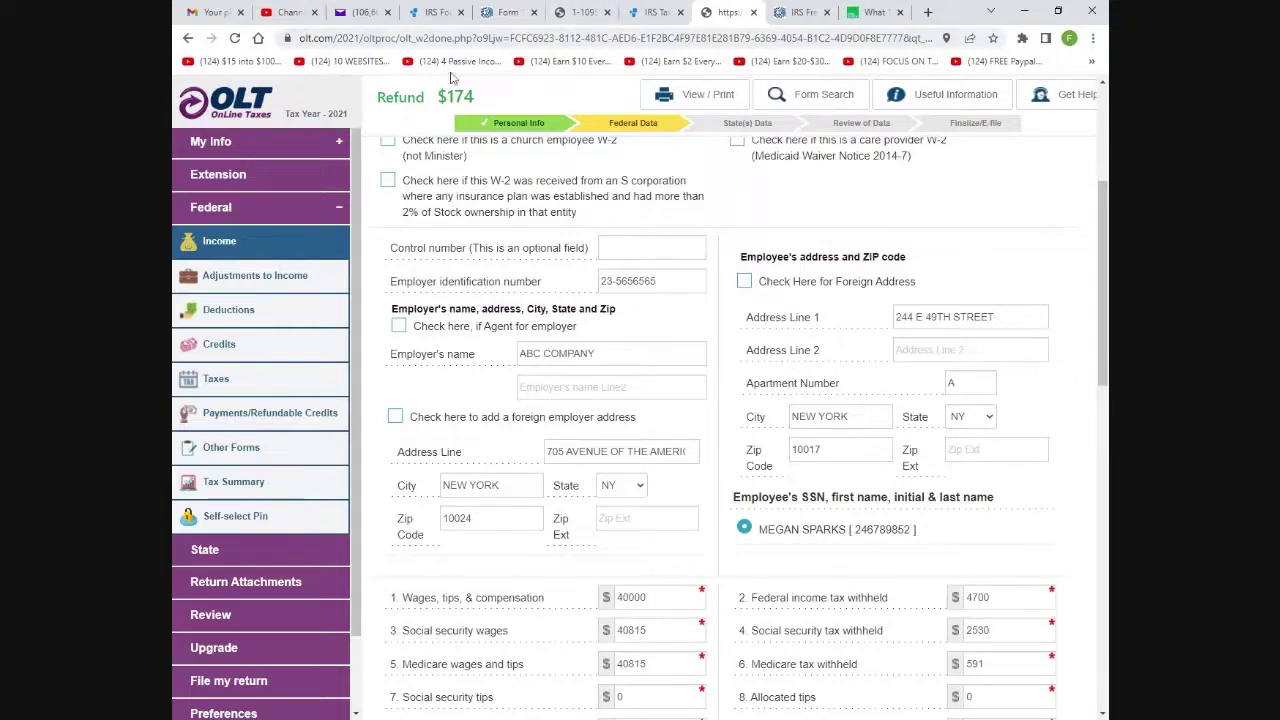
left_click(435, 13)
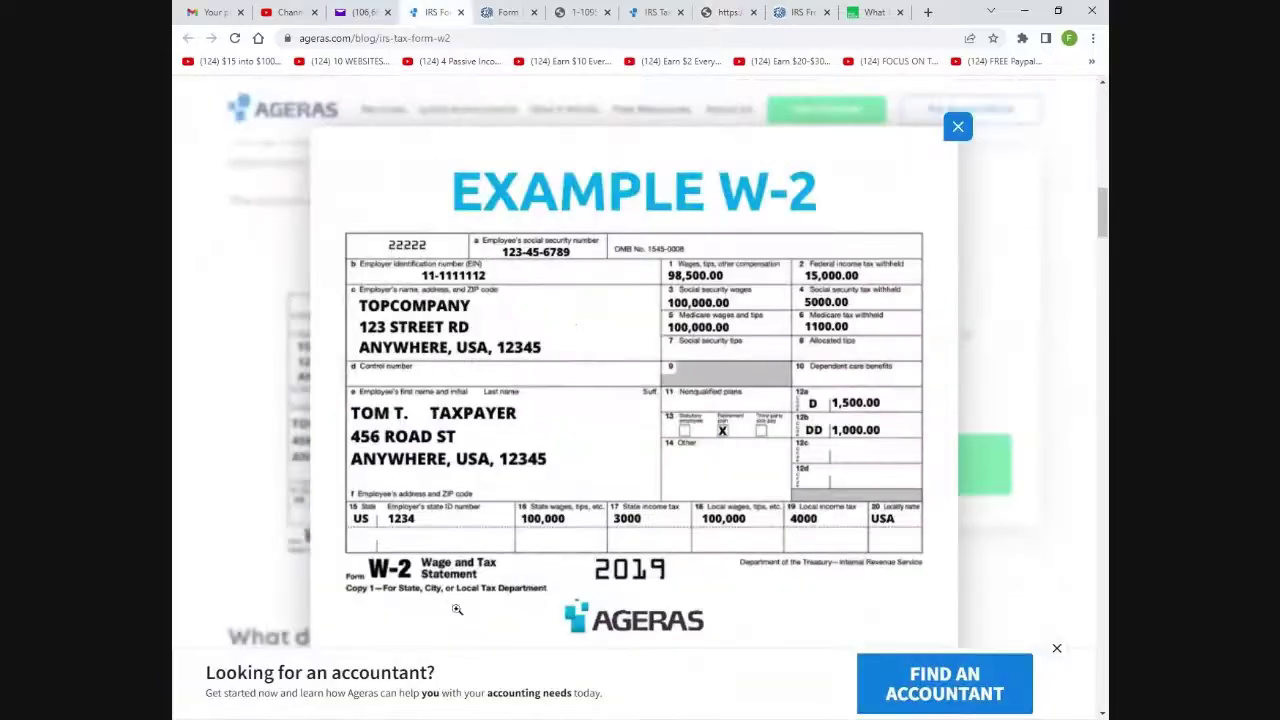
Step: Dismiss the 'Looking for an accountant?' banner to reveal the full example W-2
left_click(1056, 648)
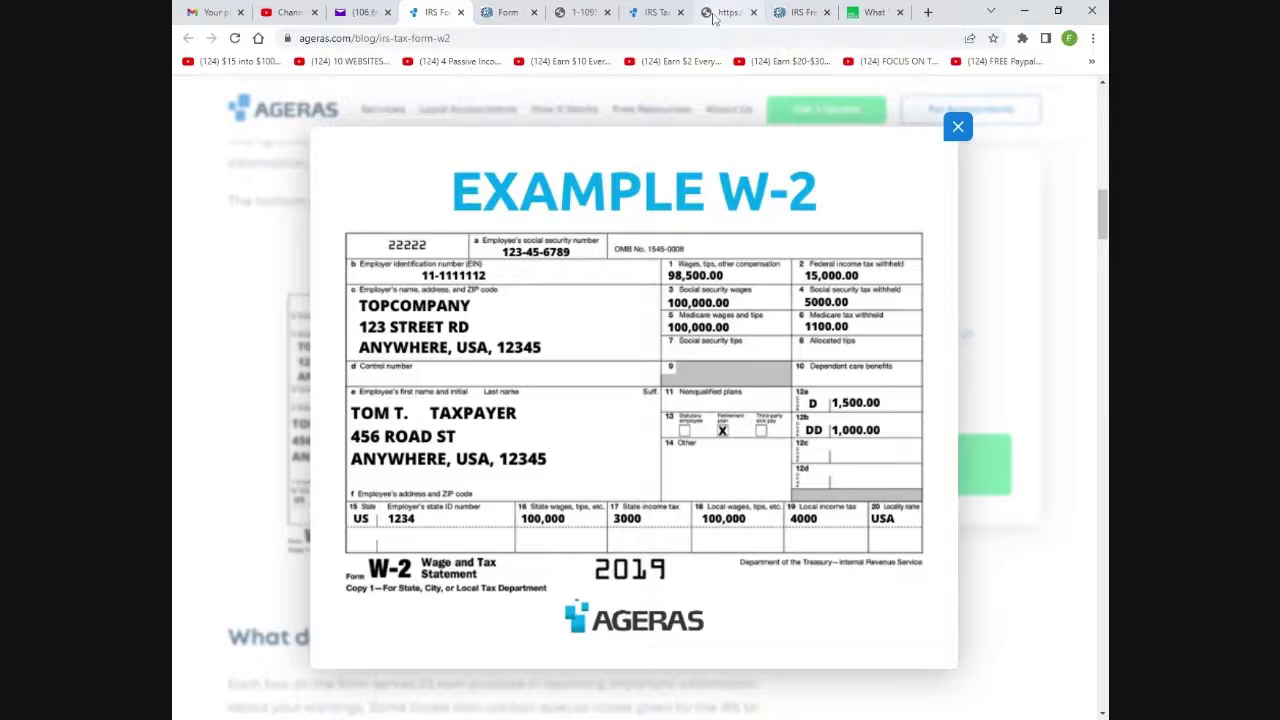
Step: Return to the OLT W-2 form and review the wage boxes, including Medicare wages 40815
left_click(722, 13)
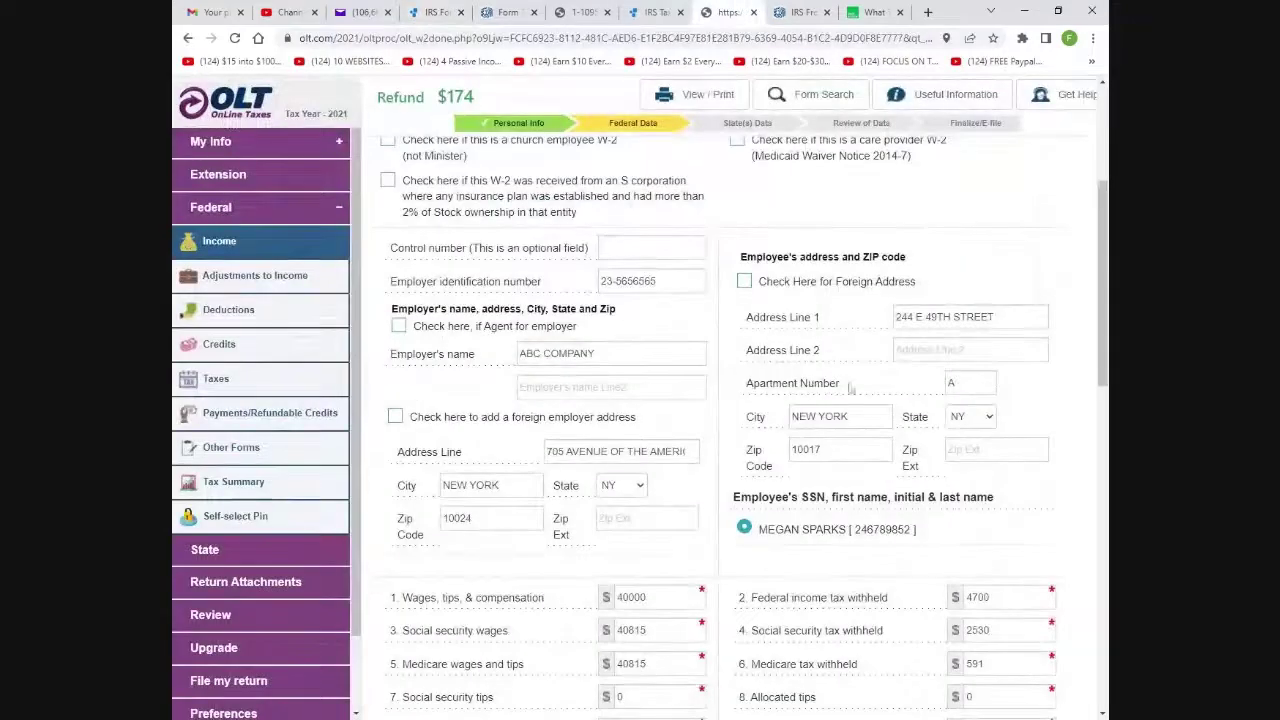
scroll(868, 390, "down", 2)
scroll(868, 390, "down", 1)
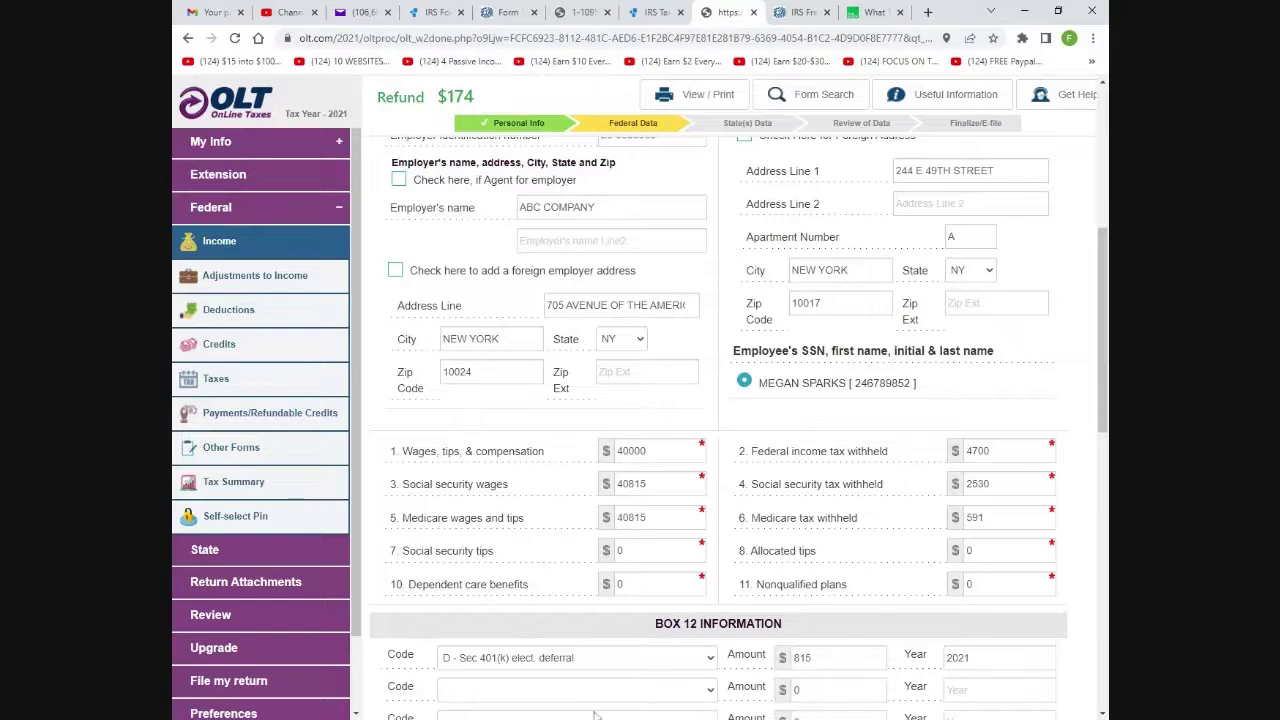
scroll(767, 435, "up", 2)
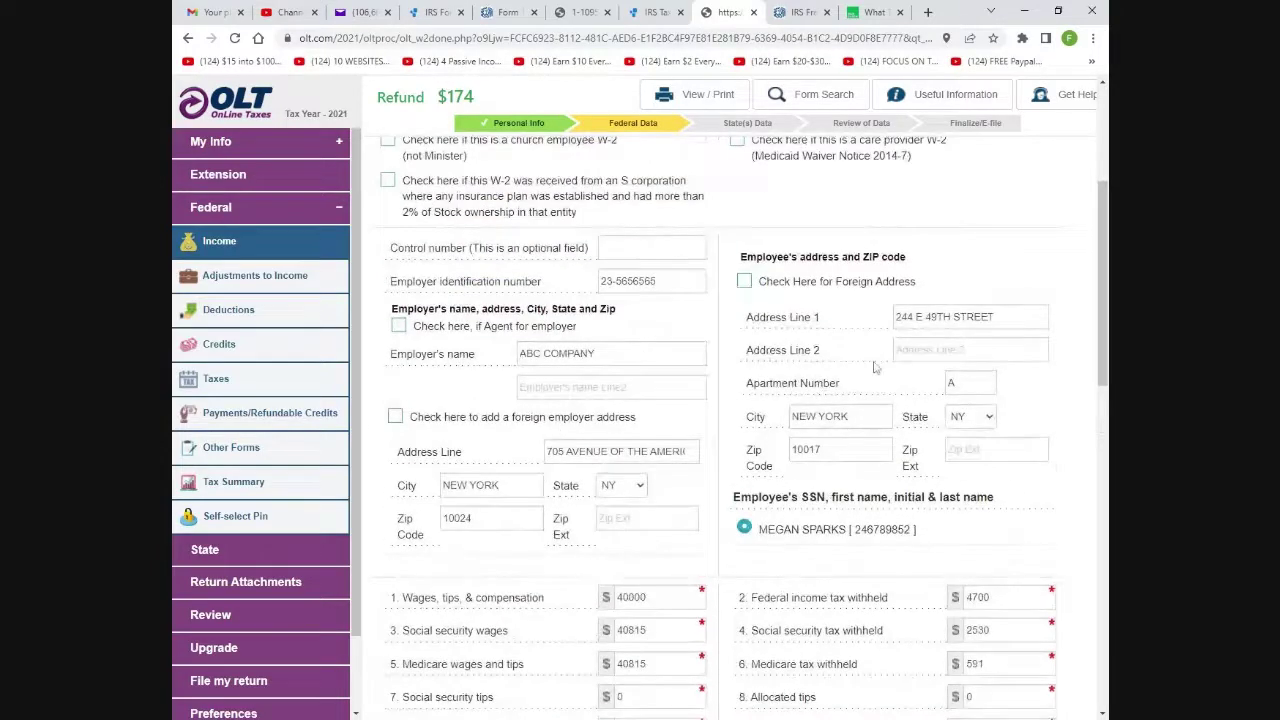
scroll(875, 368, "down", 2)
scroll(880, 370, "down", 2)
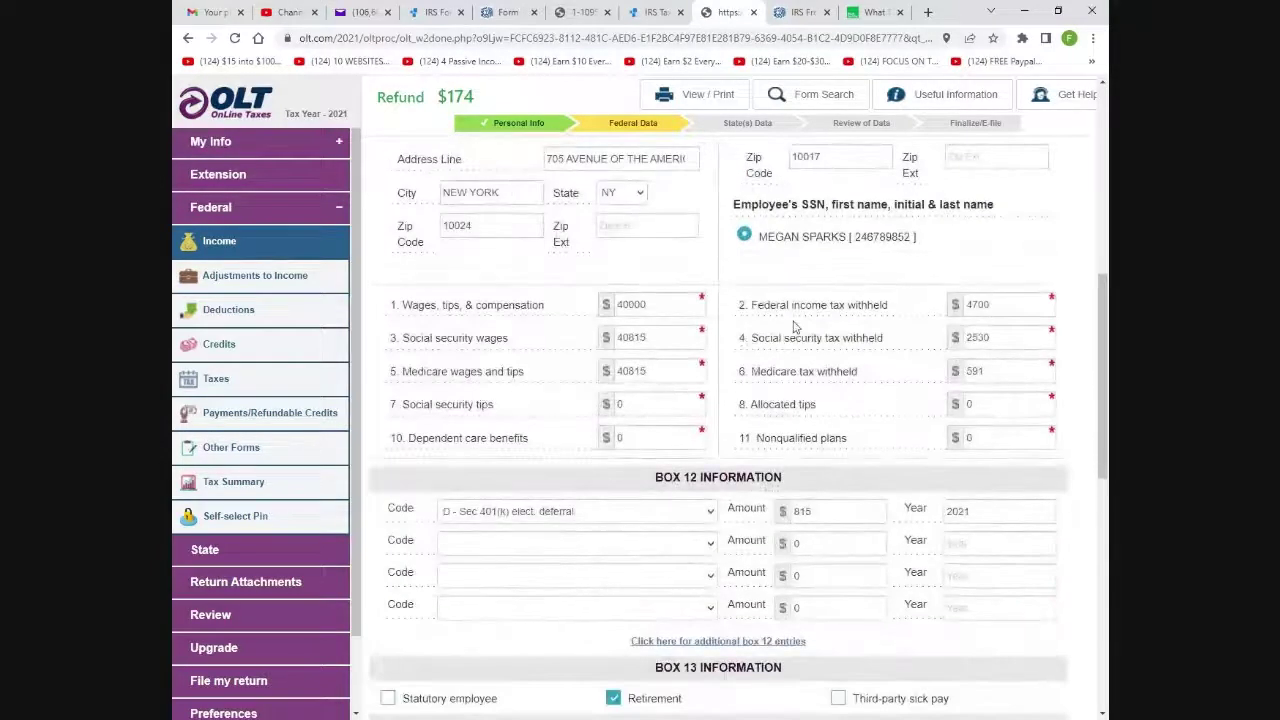
scroll(795, 326, "down", 3)
scroll(960, 305, "up", 2)
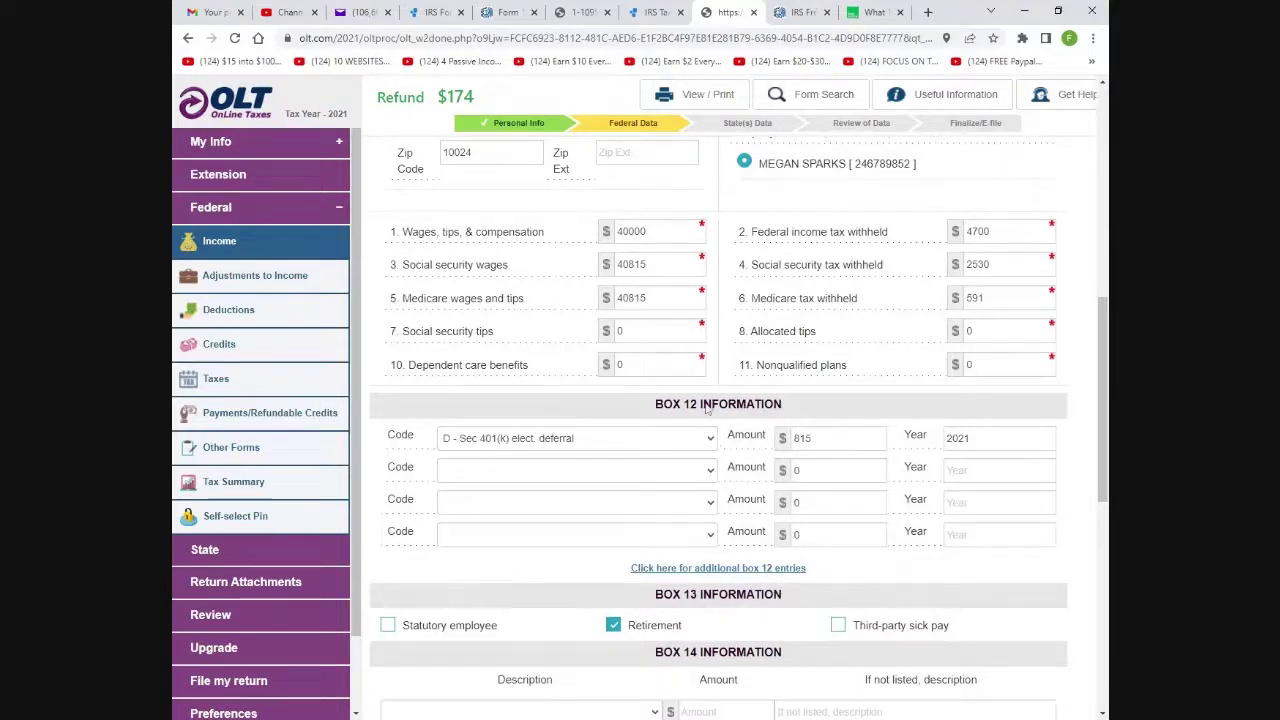
double_click(631, 298)
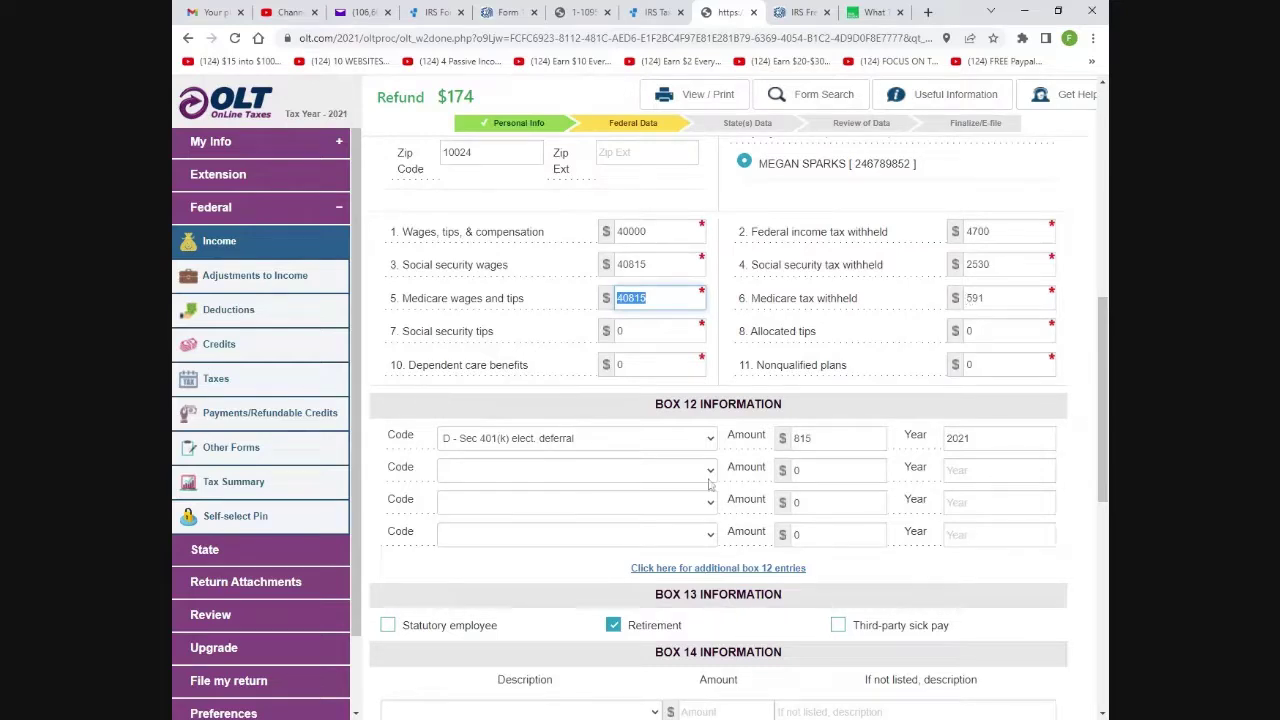
Step: Review the Box 12 401(k) deferral code and its 815 amount
left_click(710, 444)
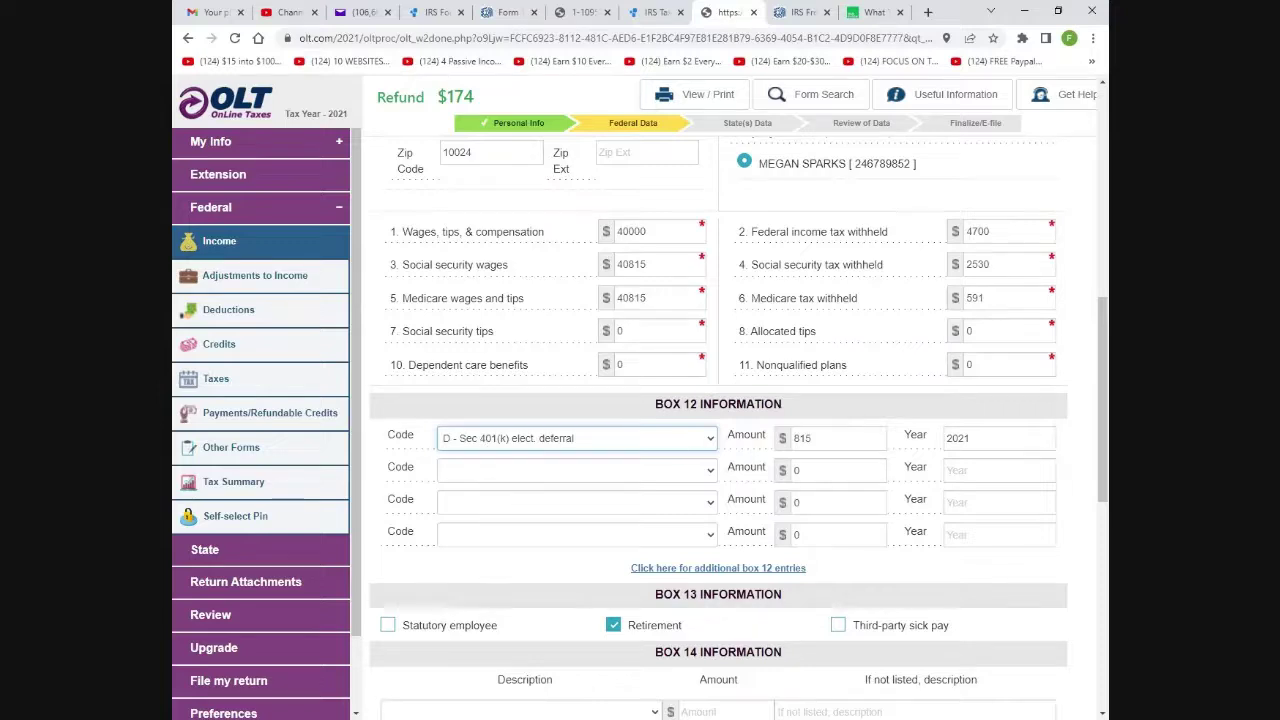
key("Tab")
scroll(815, 457, "down", 1)
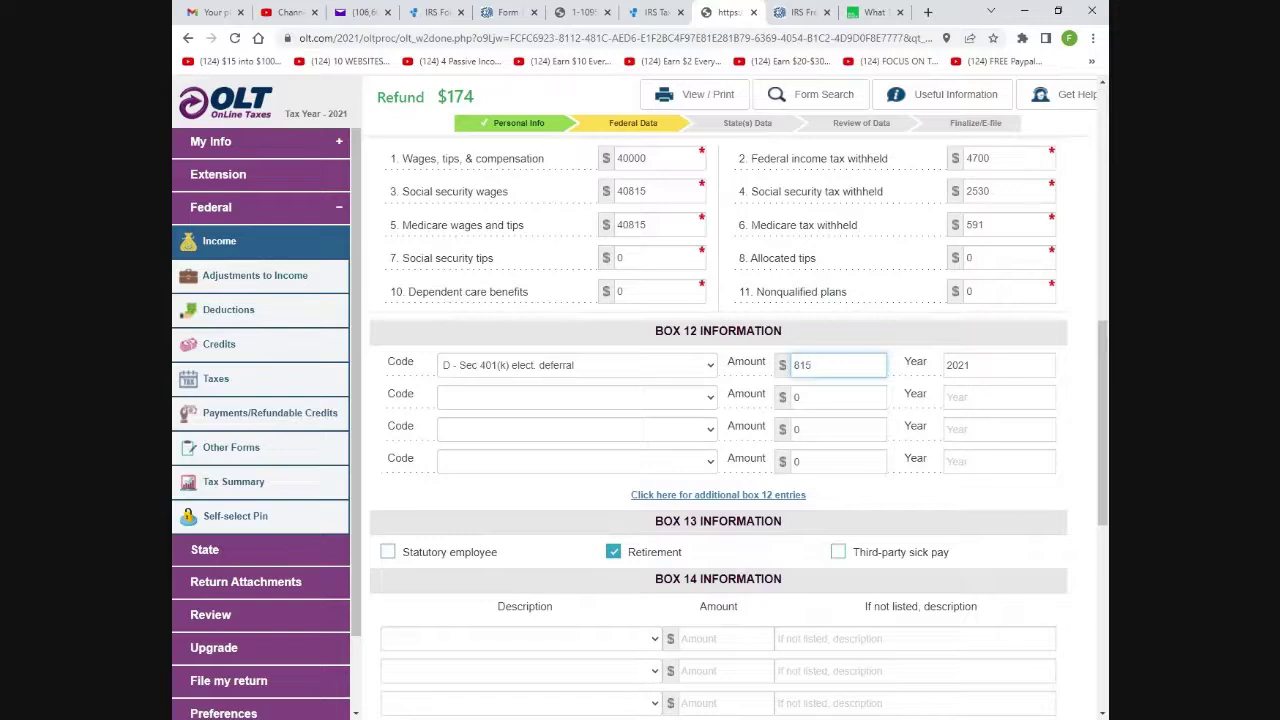
scroll(718, 425, "up", 2)
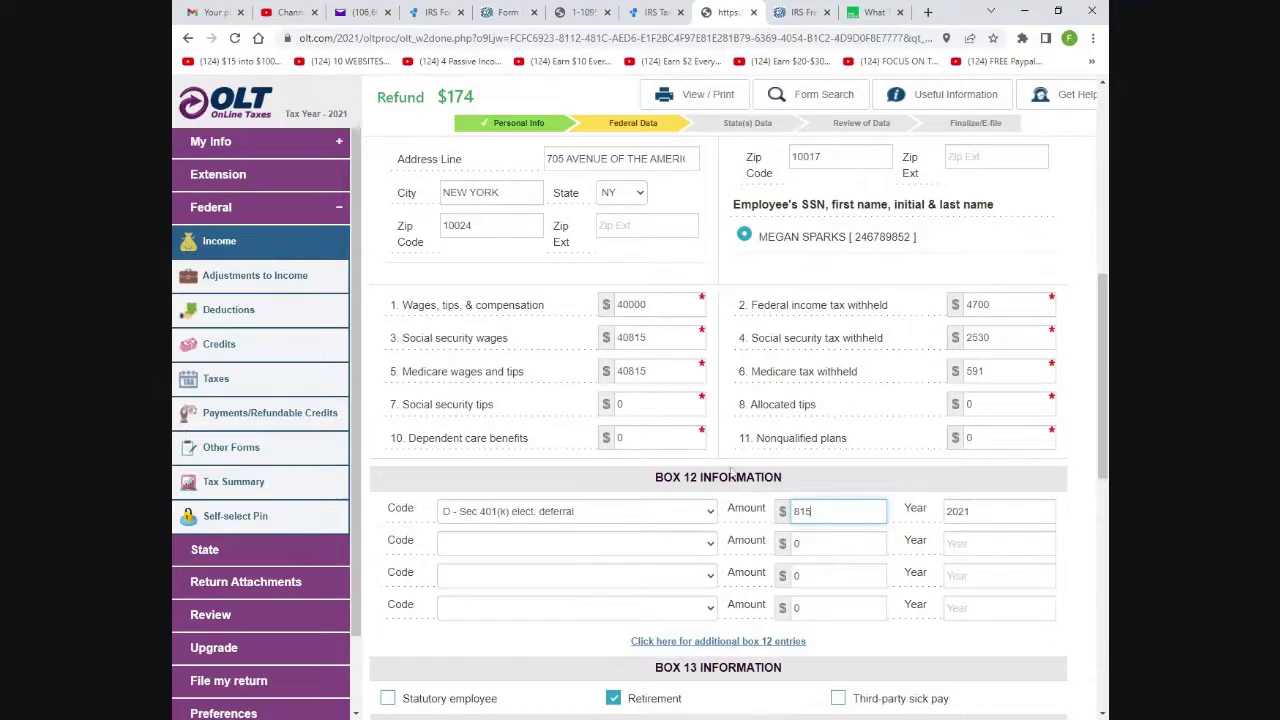
scroll(718, 420, "down", 2)
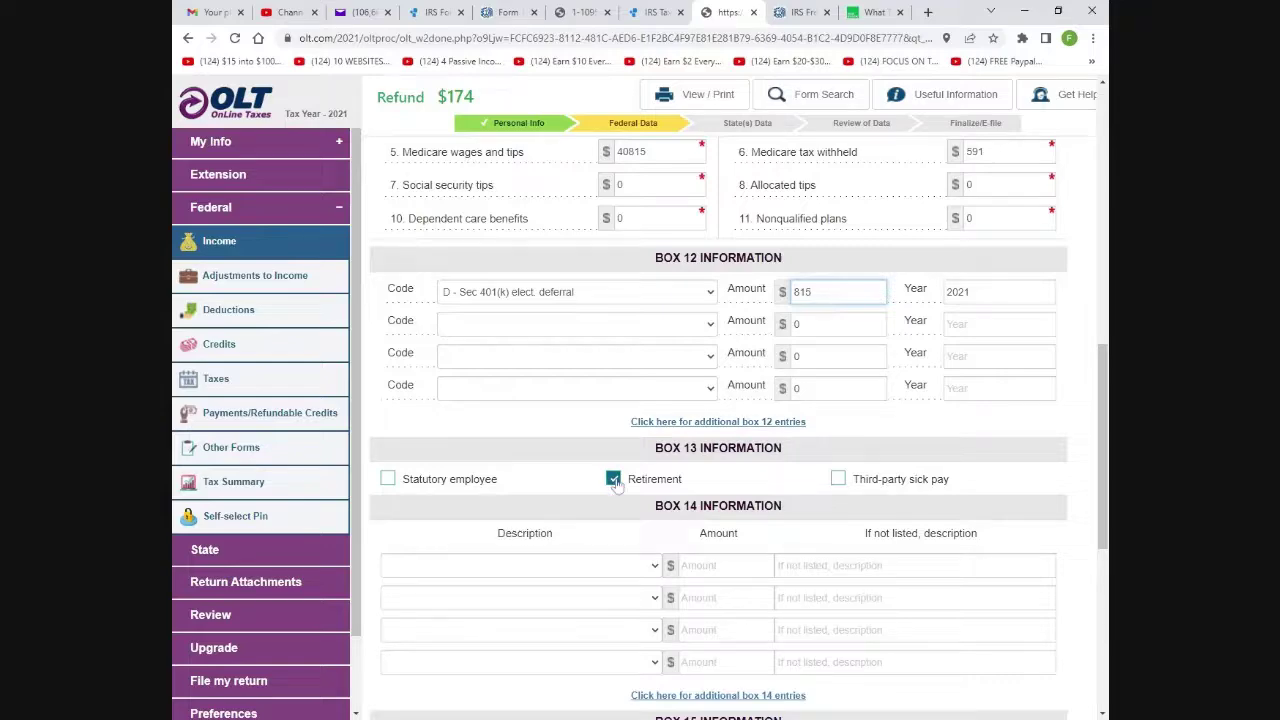
scroll(650, 488, "down", 4)
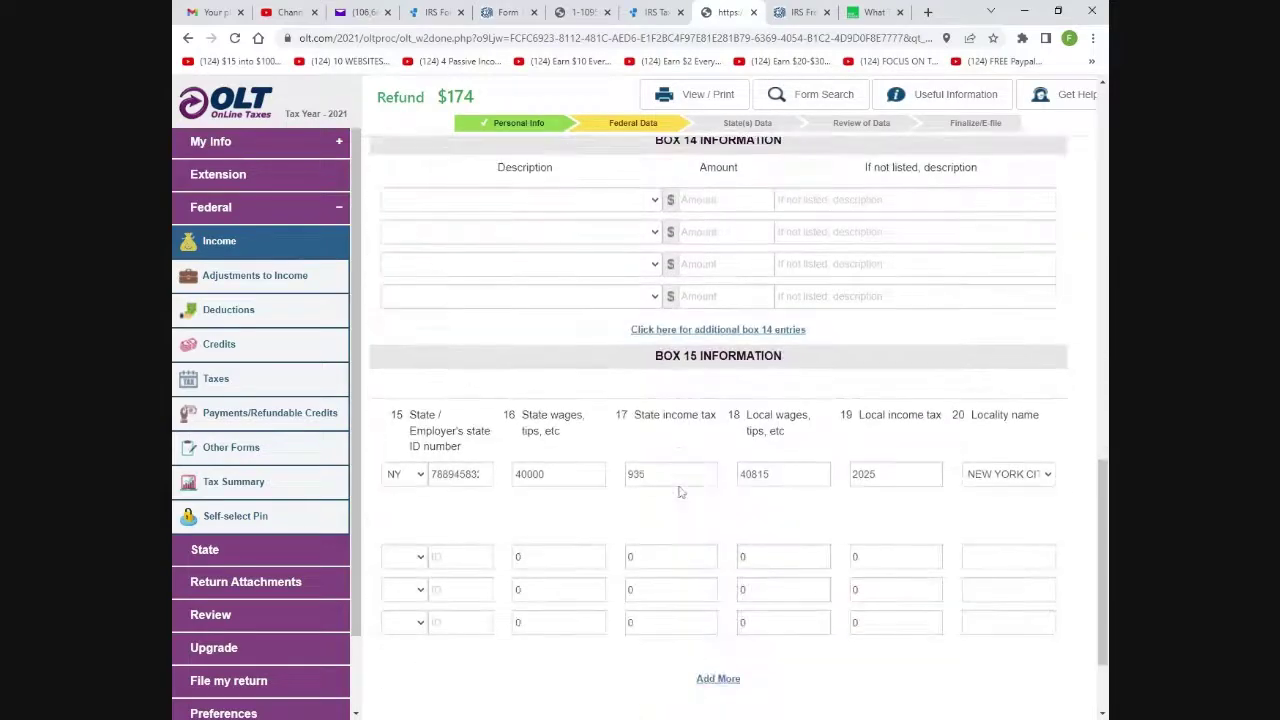
scroll(678, 491, "down", 2)
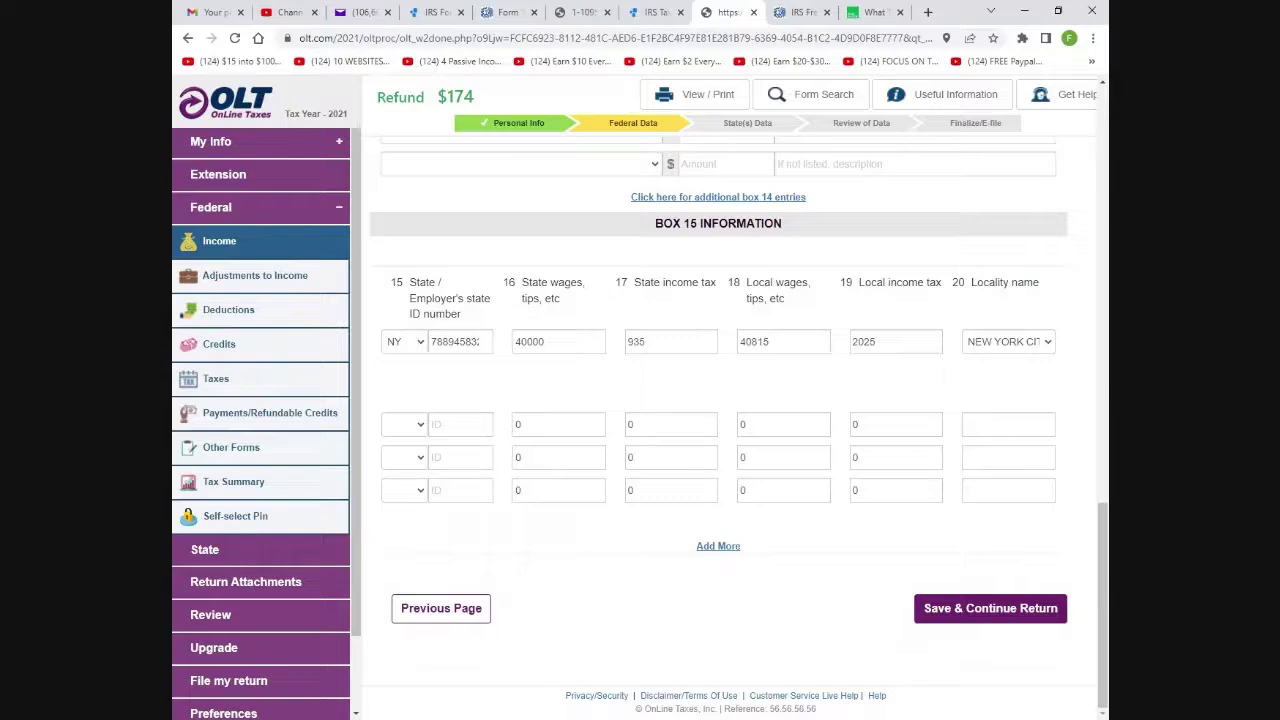
Step: Check the New York locality for local tax, review the state entries, and save the W-2
left_click(1046, 346)
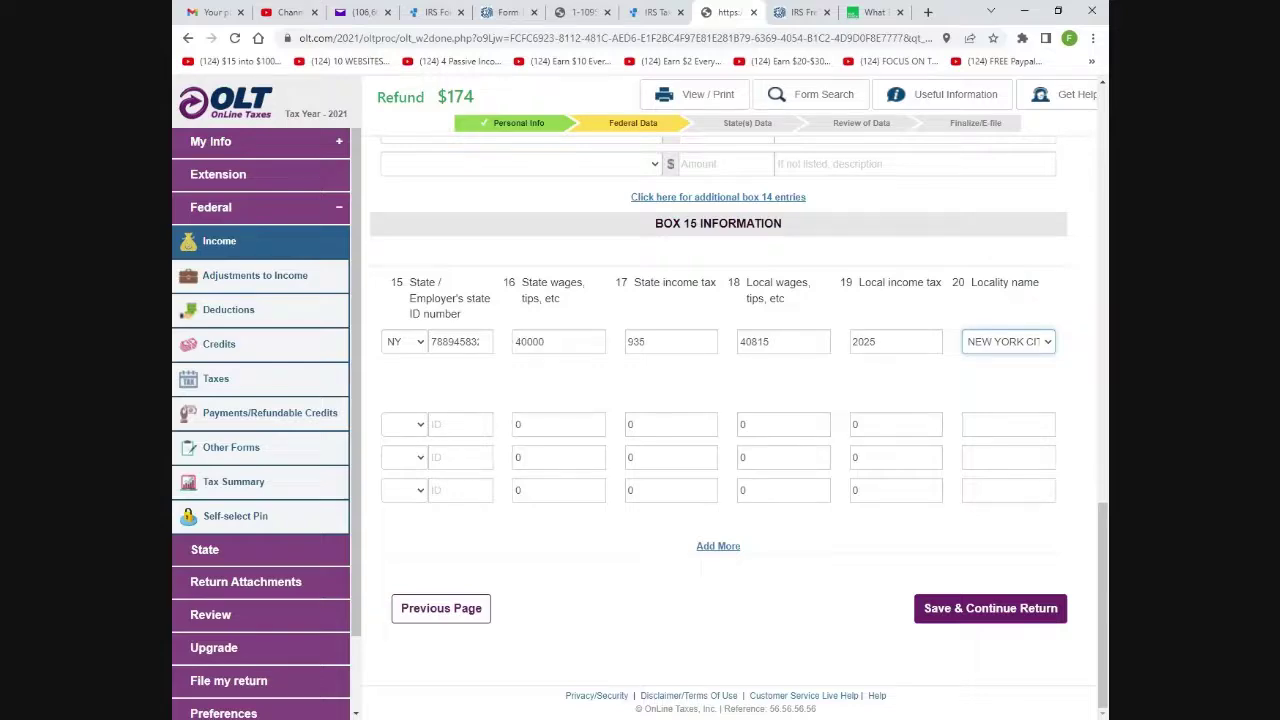
scroll(880, 430, "up", 4)
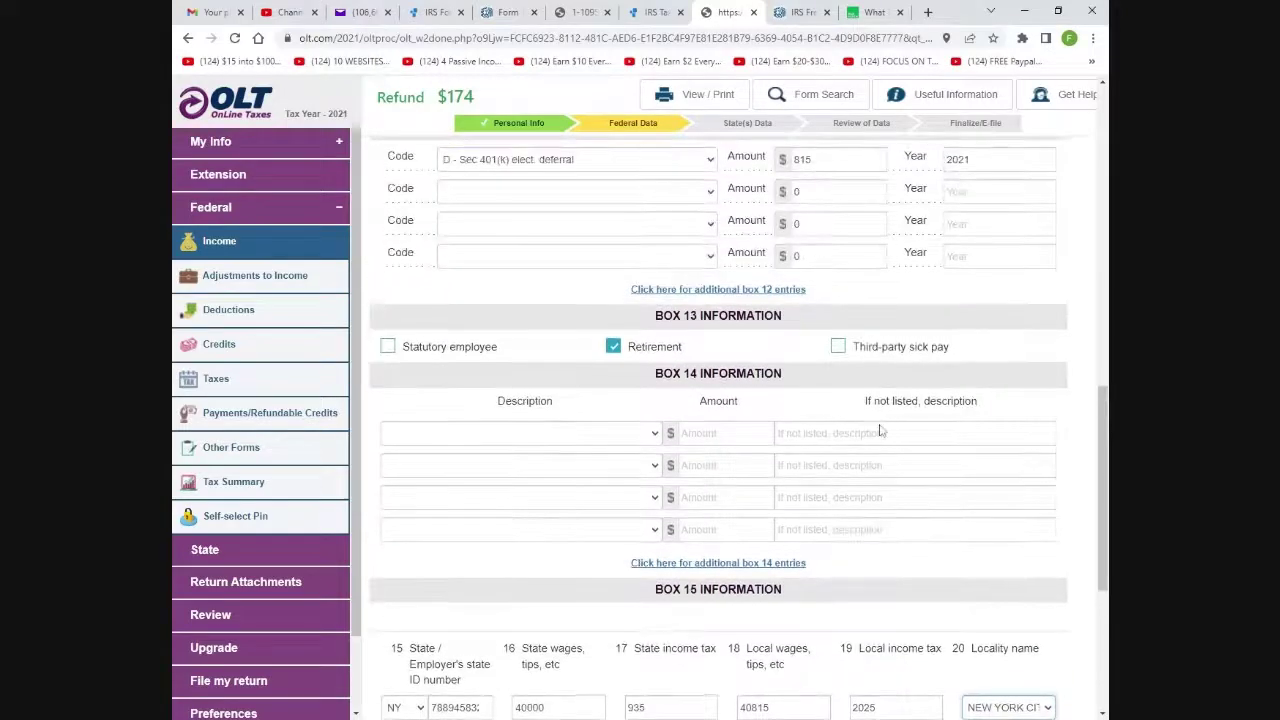
scroll(880, 430, "down", 4)
scroll(880, 430, "up", 5)
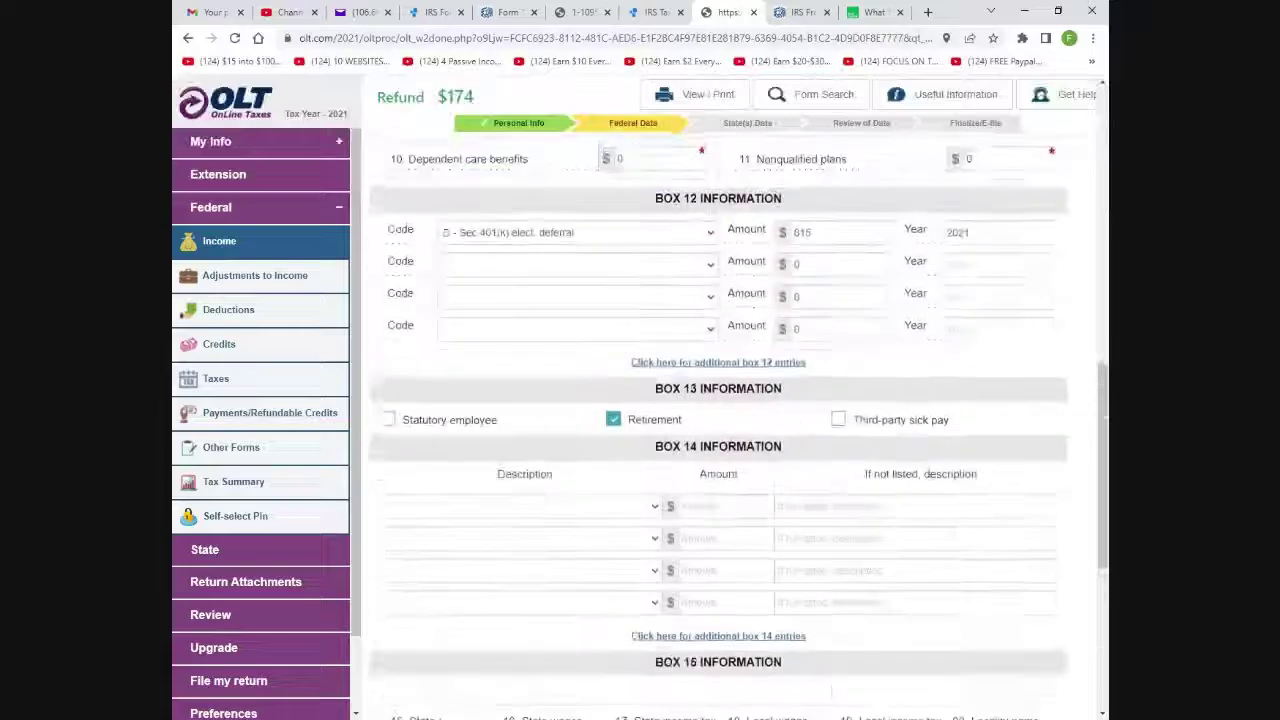
scroll(856, 492, "up", 6)
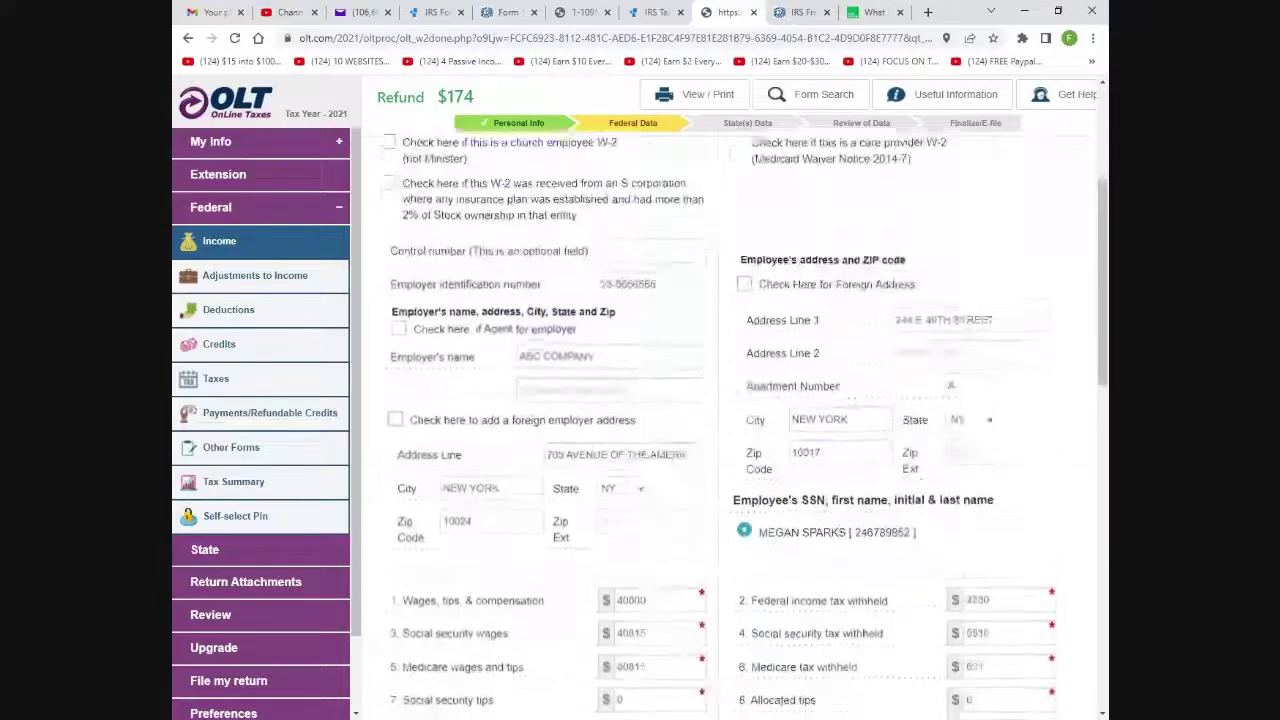
scroll(845, 547, "down", 5)
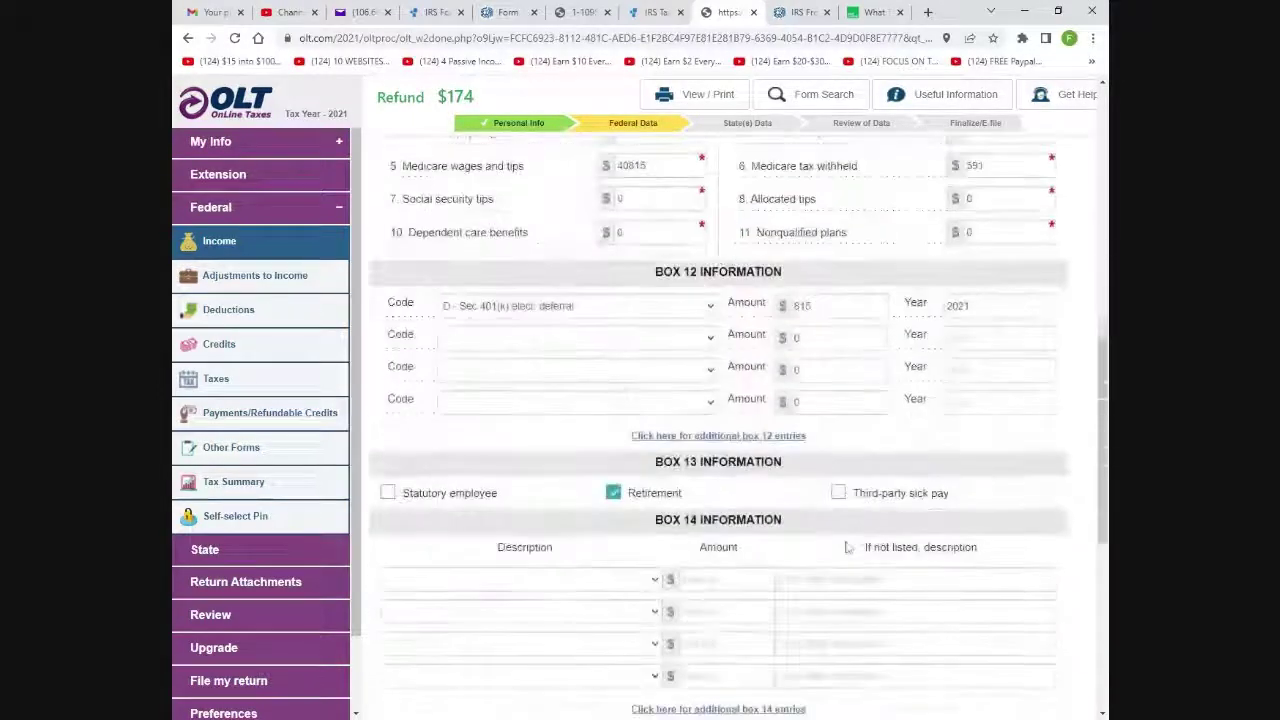
scroll(650, 500, "up", 4)
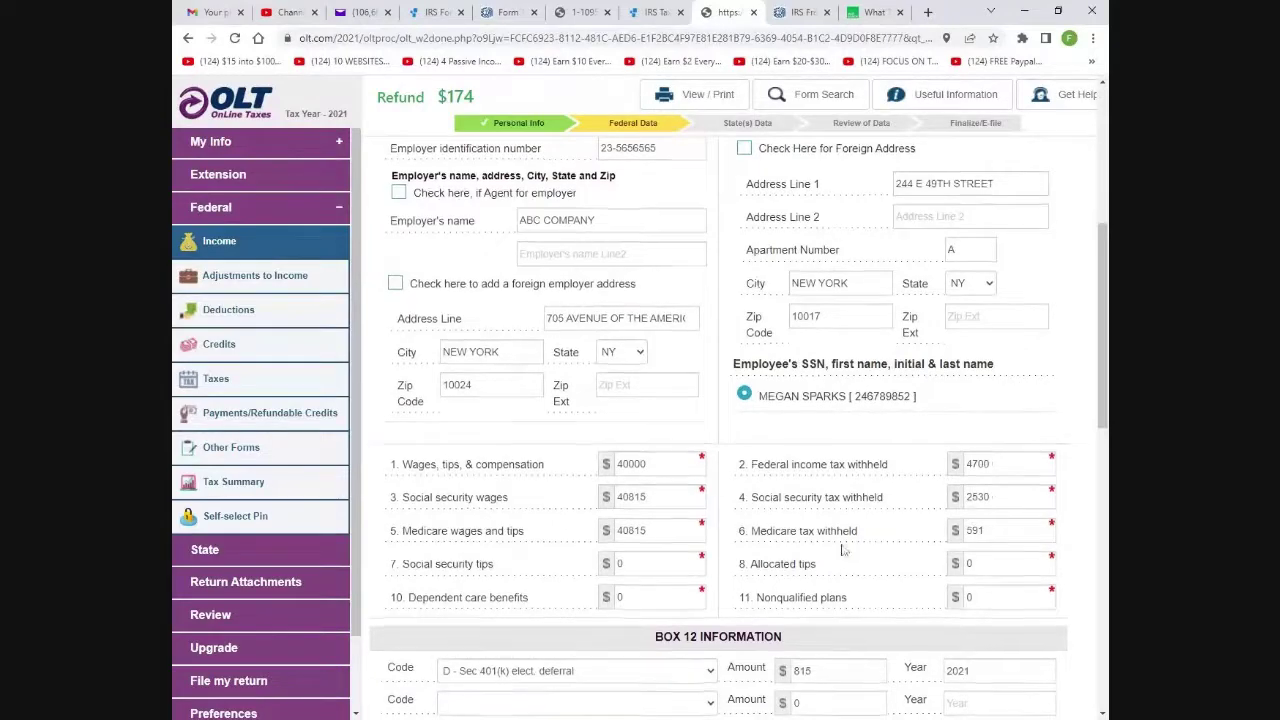
scroll(718, 420, "down", 2)
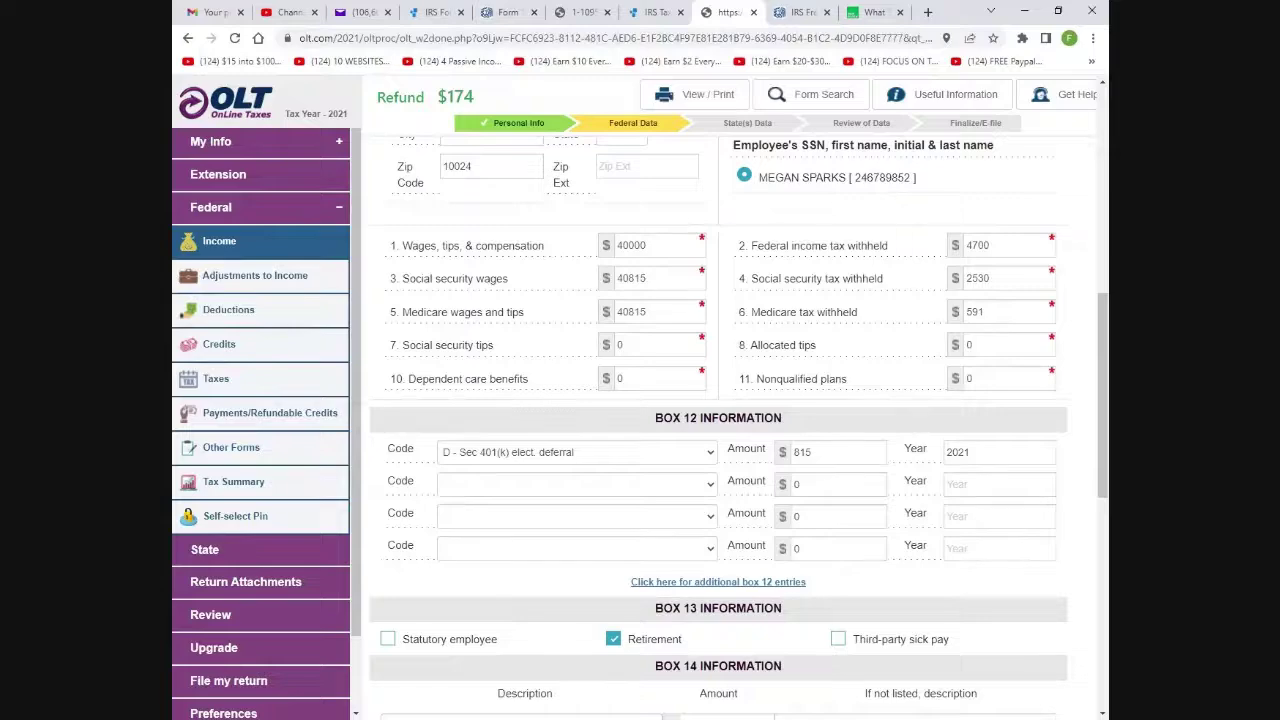
scroll(655, 458, "down", 4)
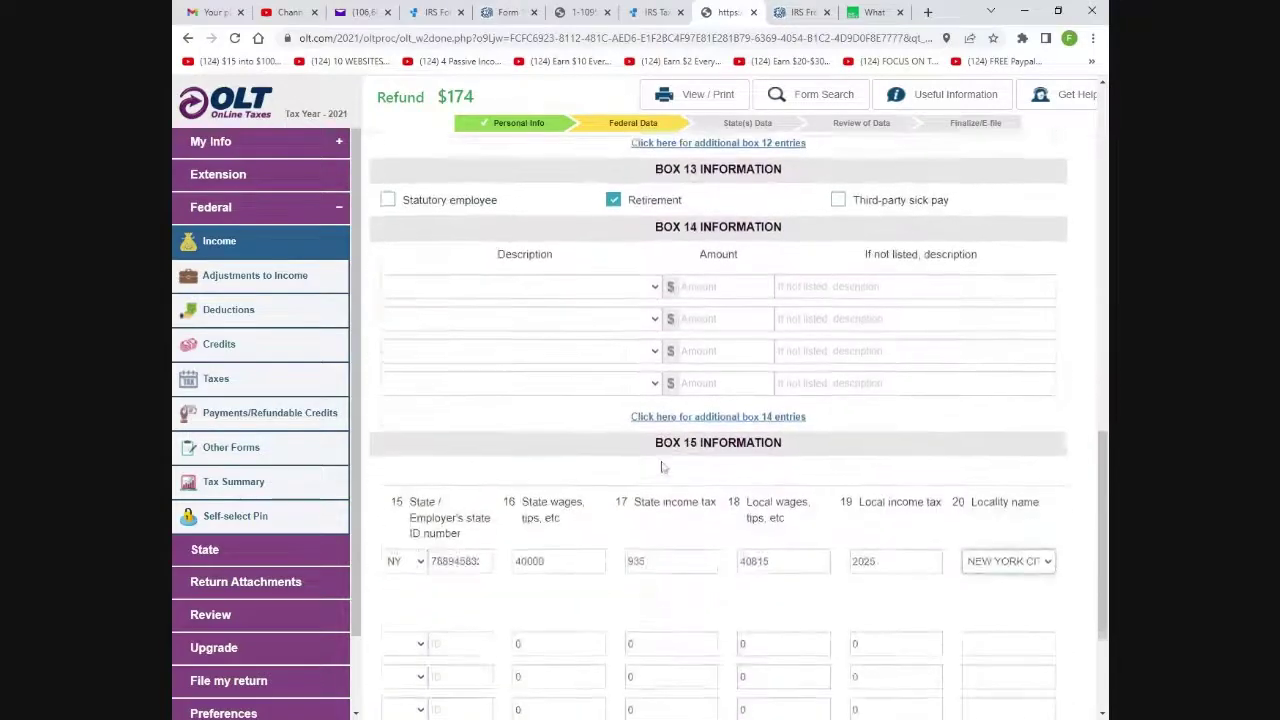
scroll(661, 467, "down", 2)
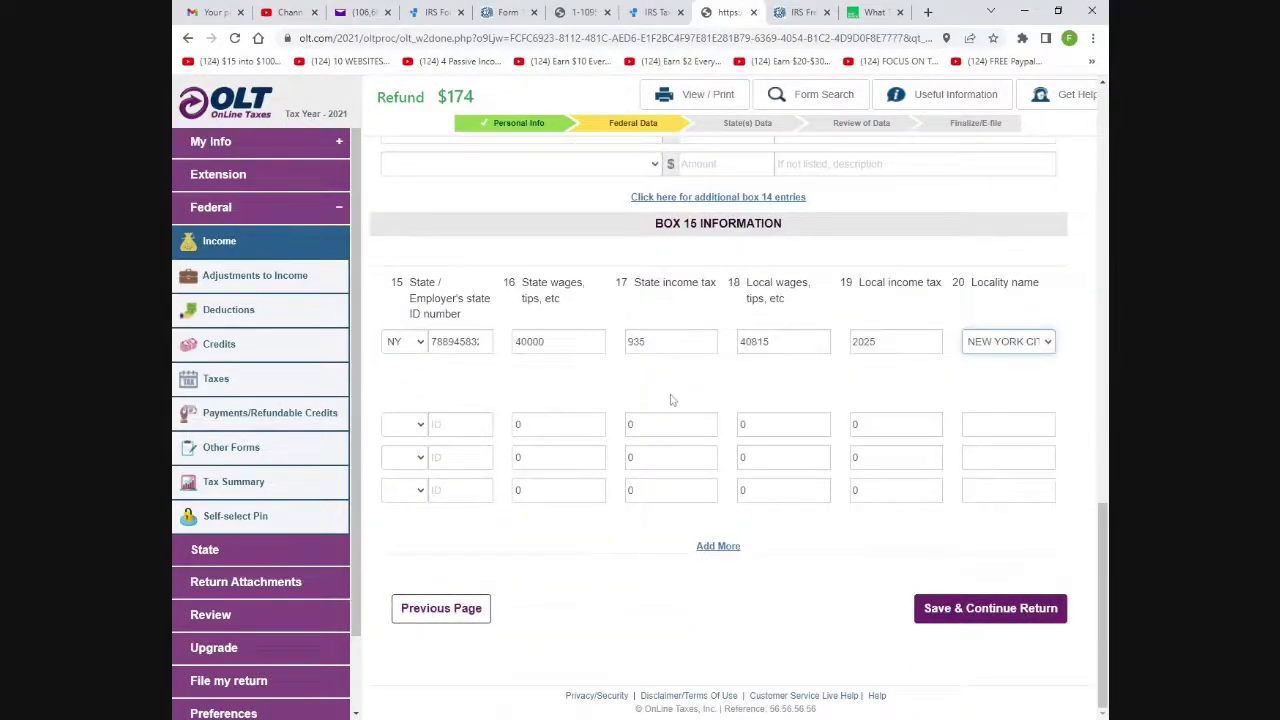
left_click(978, 612)
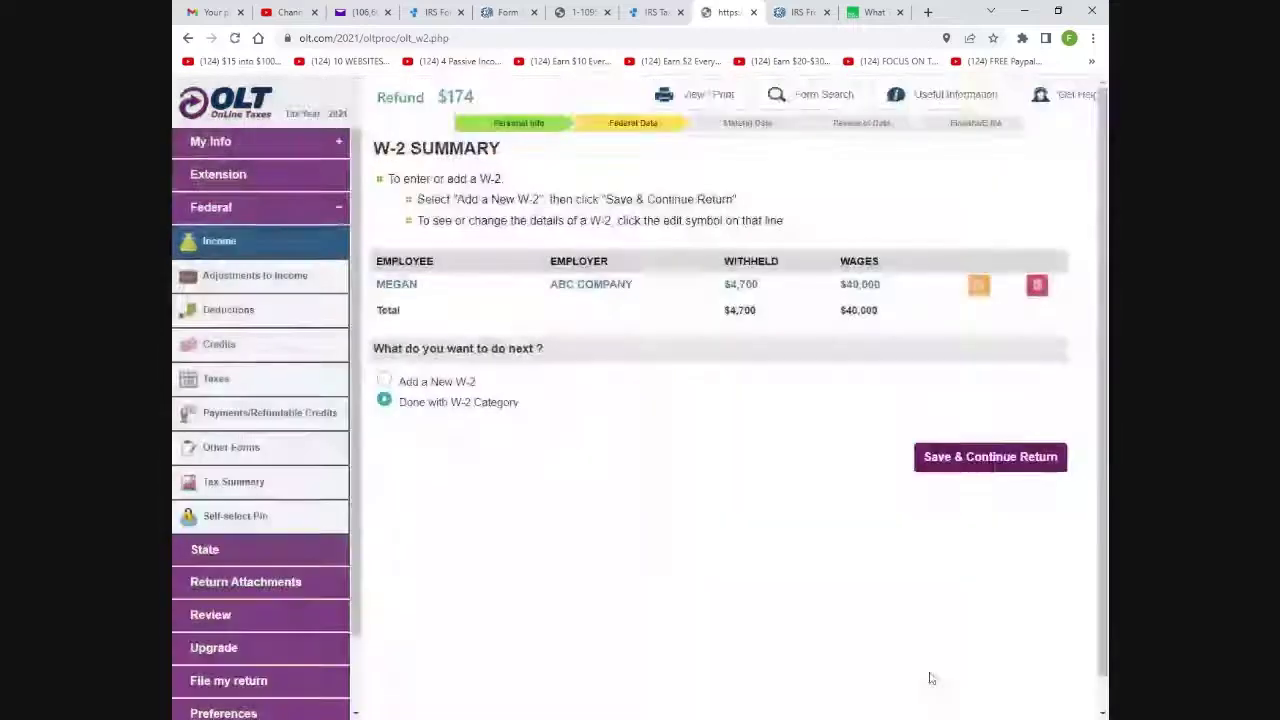
Step: Mark no more W-2s and continue to the Retirement Savings Credit page showing $815
left_click(385, 381)
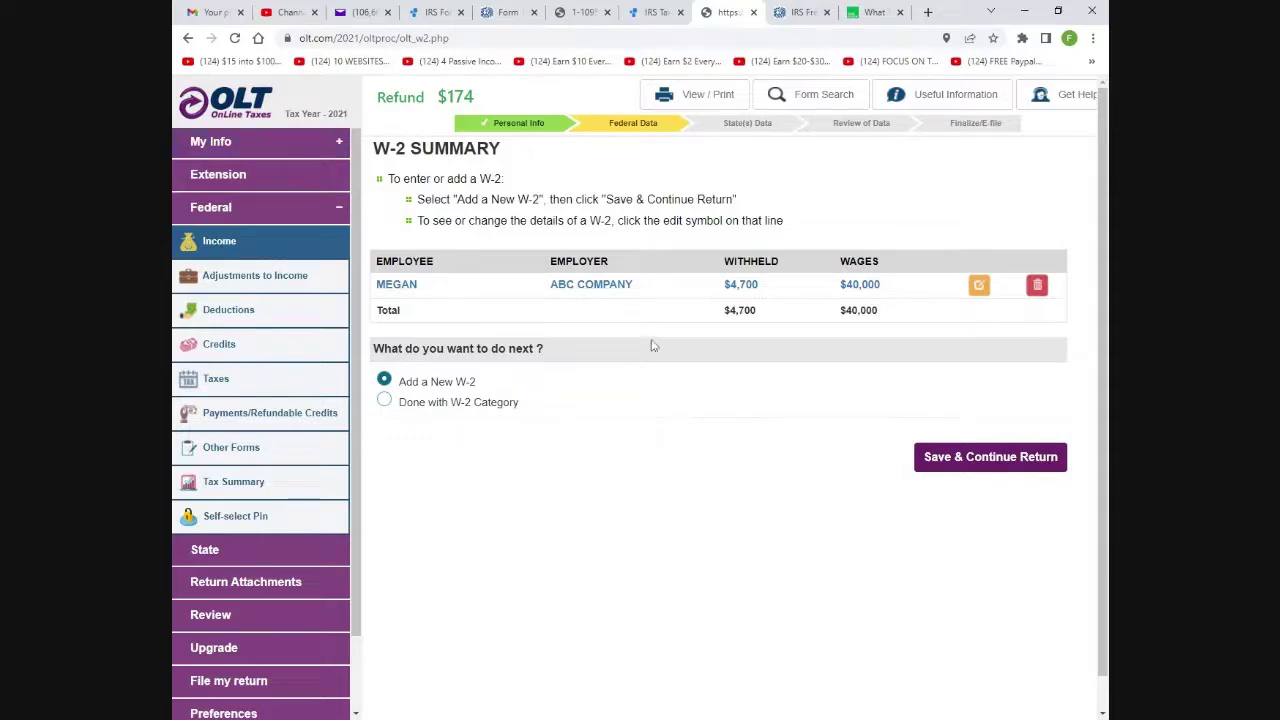
left_click(384, 402)
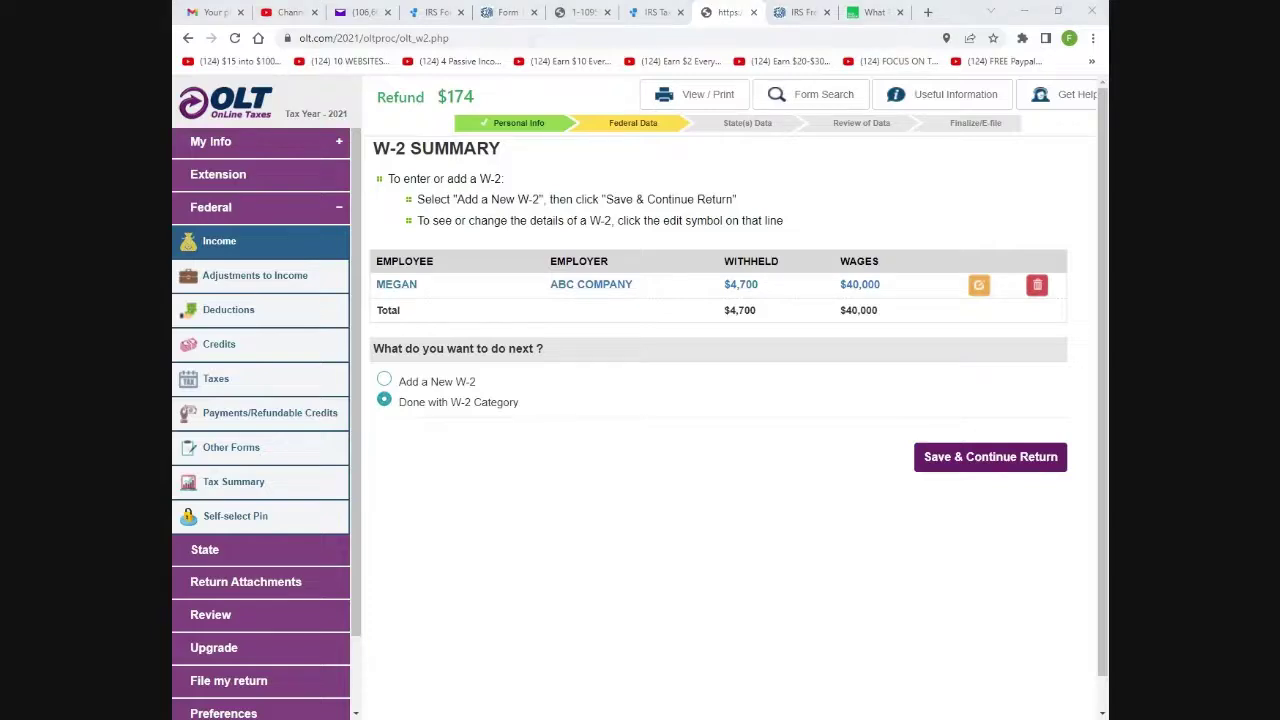
left_click(954, 458)
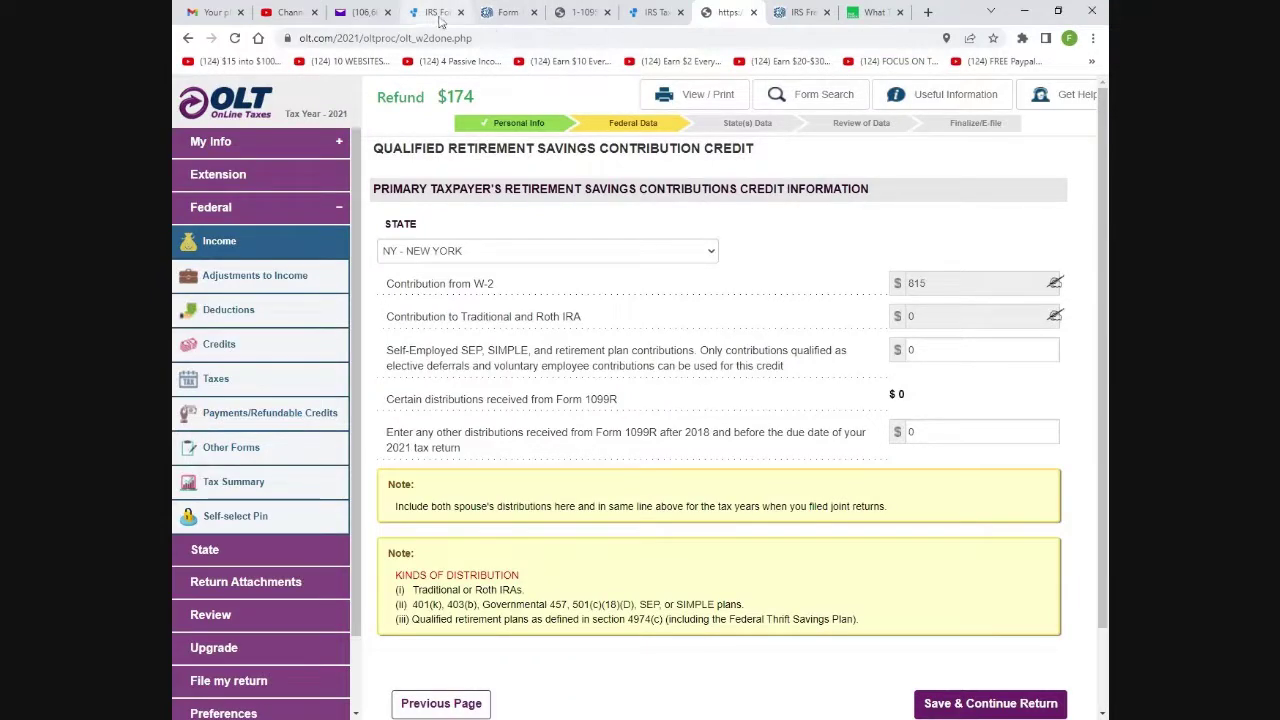
Step: Go back to the W-2 Summary, reopen the ABC COMPANY W-2, and save it again
scroll(448, 632, "down", 1)
left_click(447, 618)
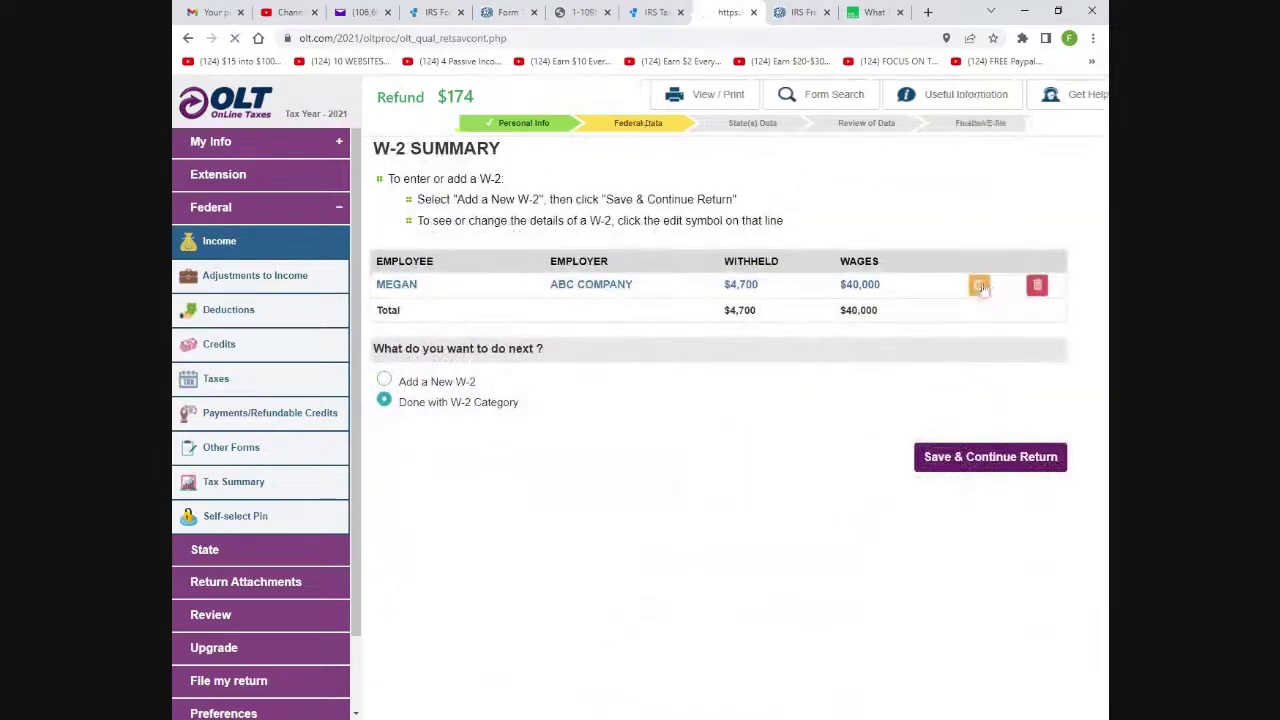
left_click(979, 285)
scroll(752, 440, "down", 3)
scroll(752, 440, "down", 4)
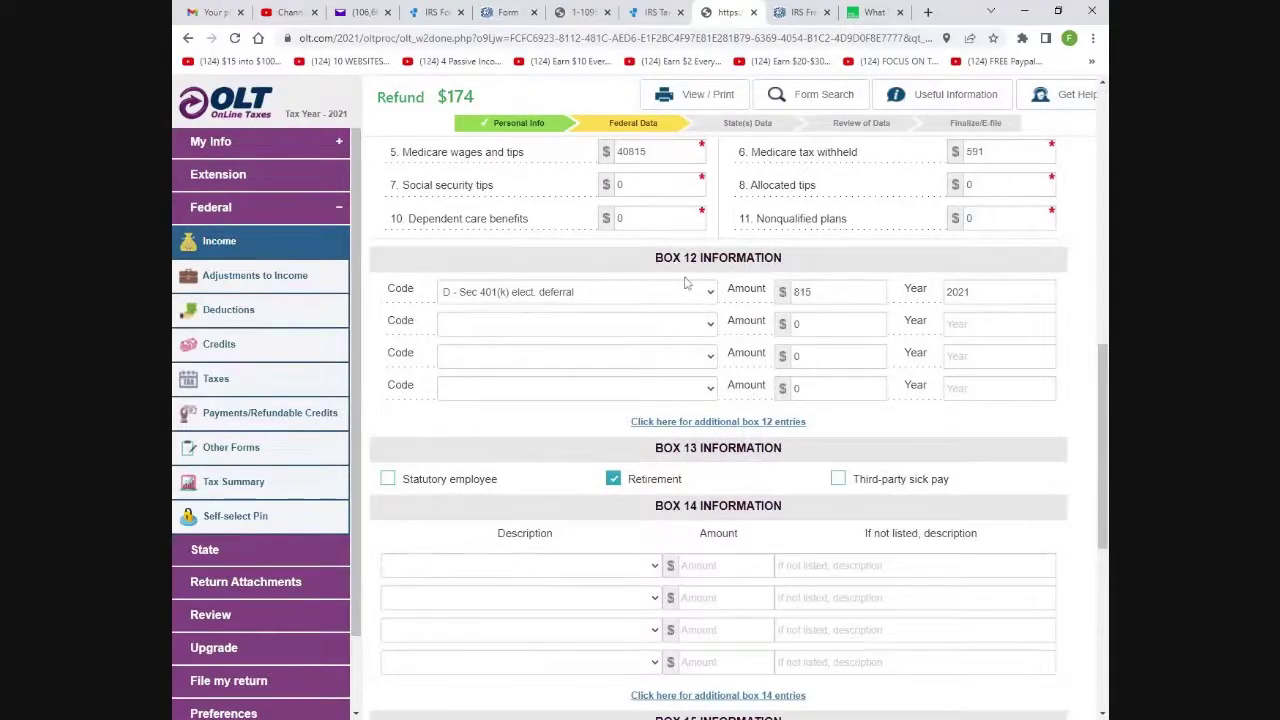
scroll(814, 449, "down", 5)
left_click(968, 612)
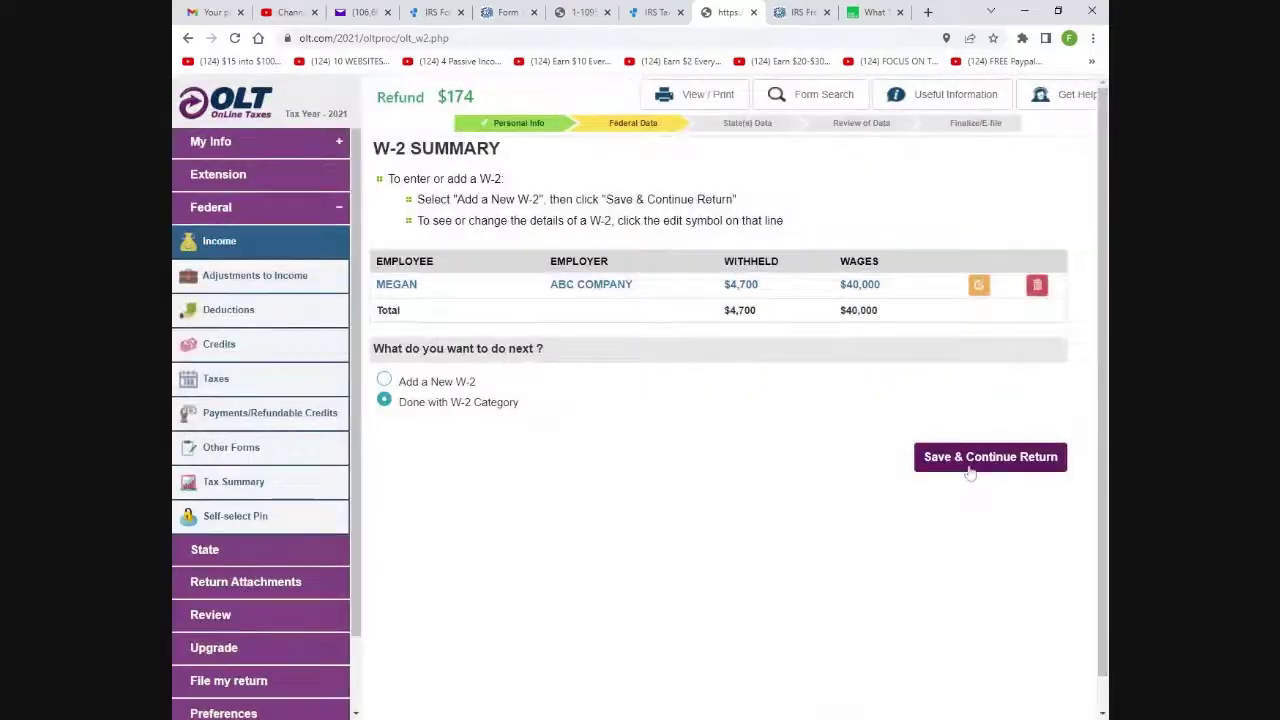
left_click(966, 460)
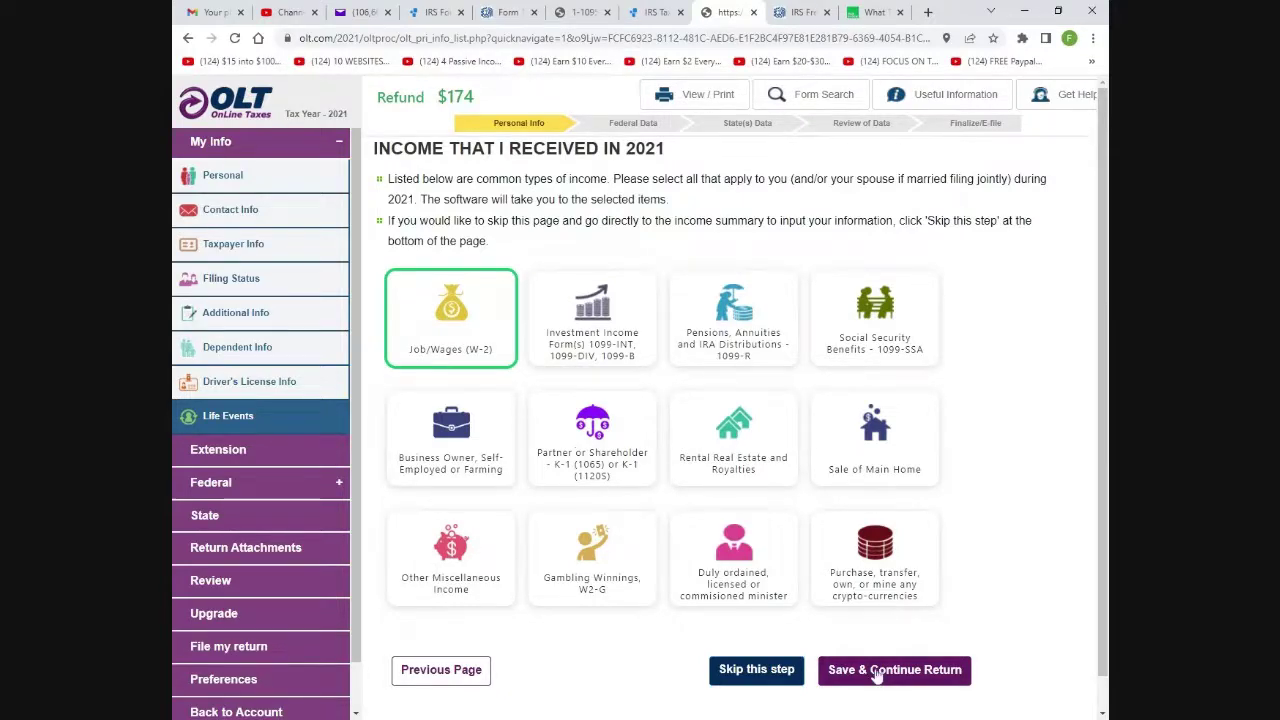
Step: Continue past the income types, W-2 Summary and retirement credit pages to the Income Summary
left_click(876, 672)
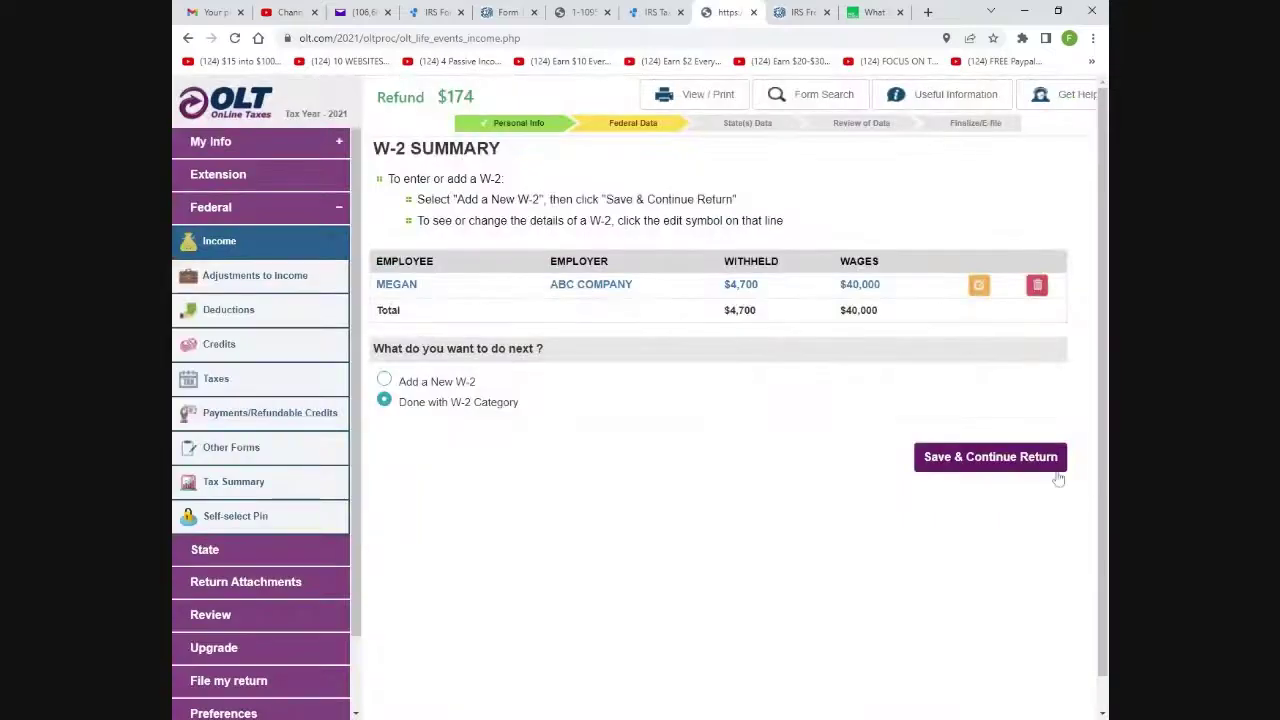
left_click(1056, 470)
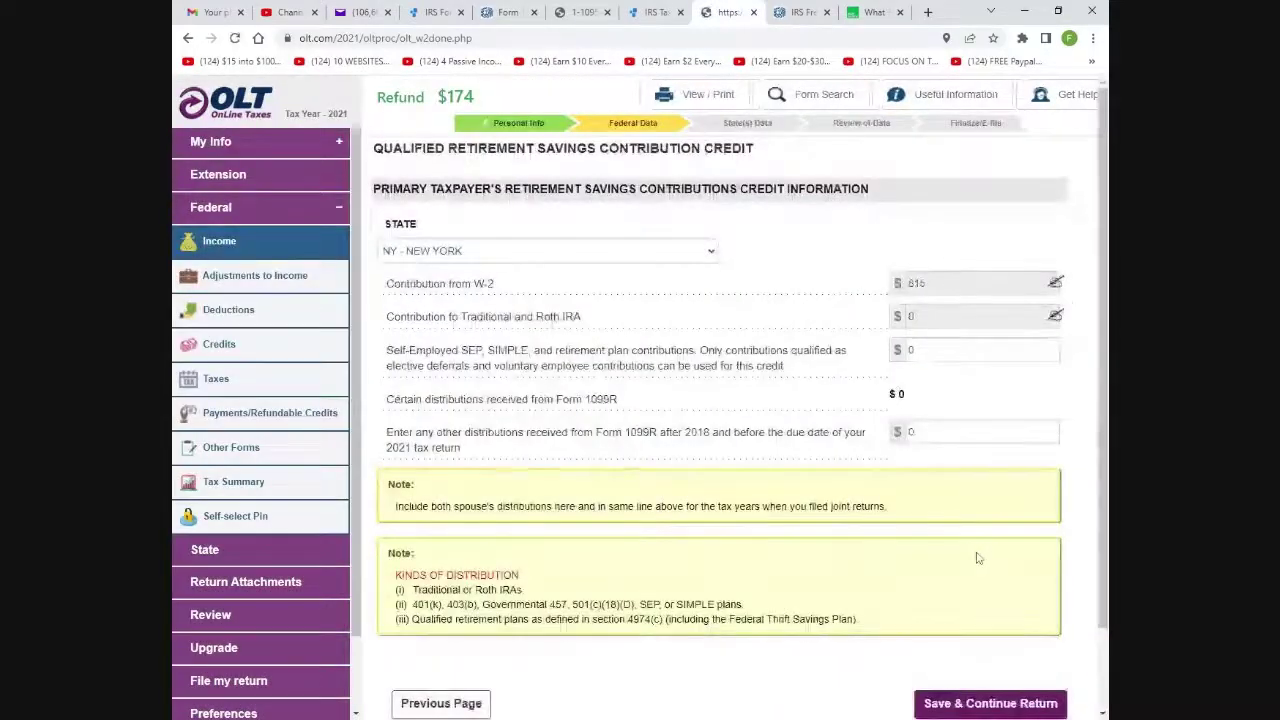
scroll(978, 558, "down", 2)
left_click(940, 617)
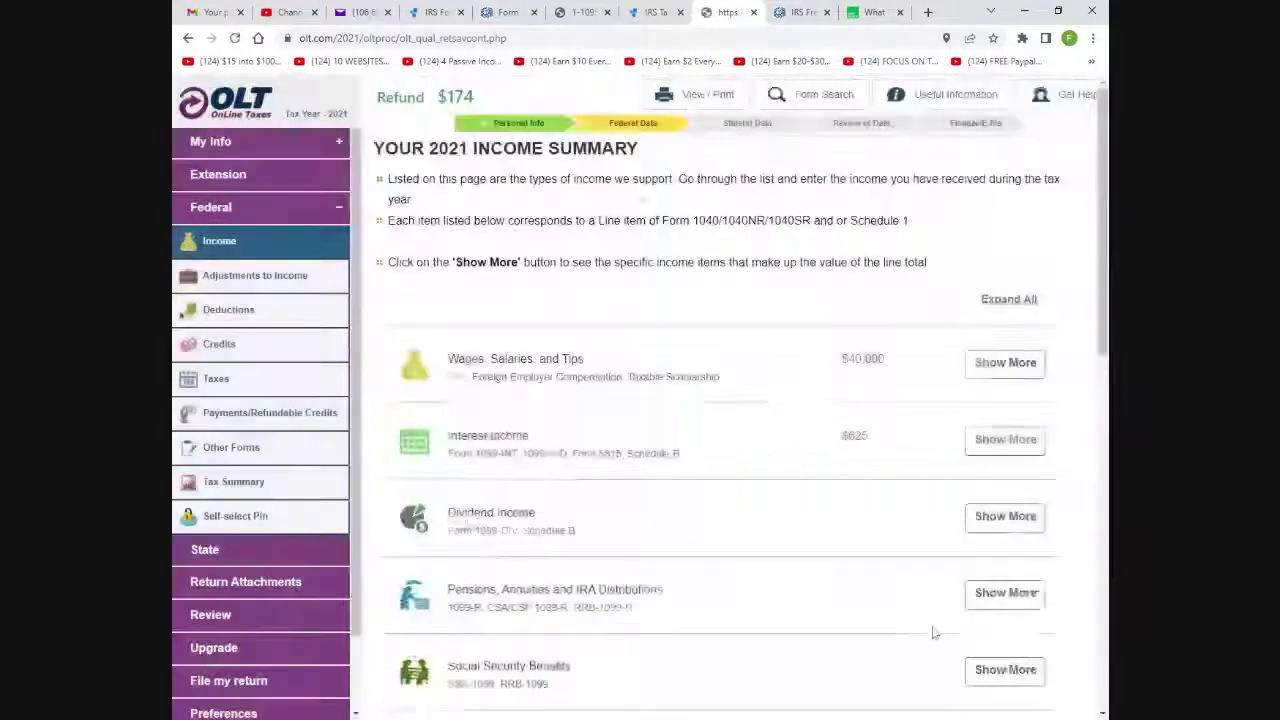
Step: Reopen the Bank of America 1099-INT entry ($625 interest), then view the example Form 1095-A
scroll(940, 590, "down", 2)
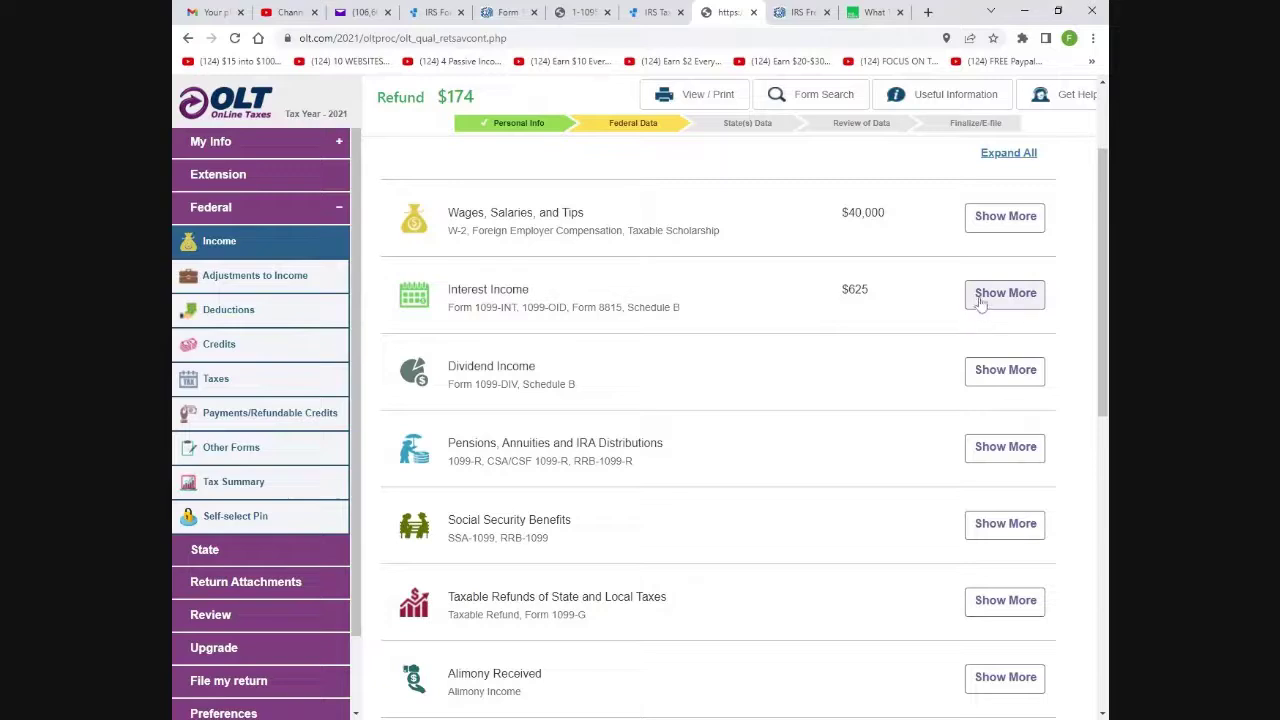
left_click(980, 303)
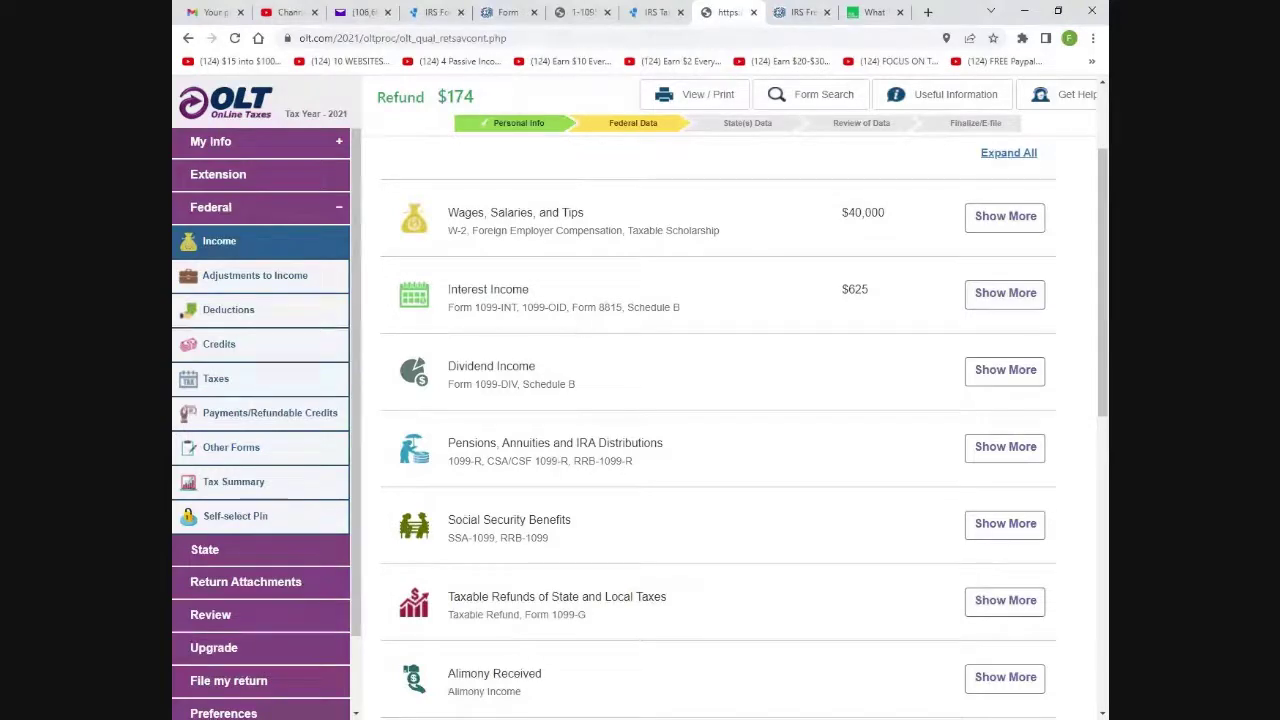
left_click(1005, 294)
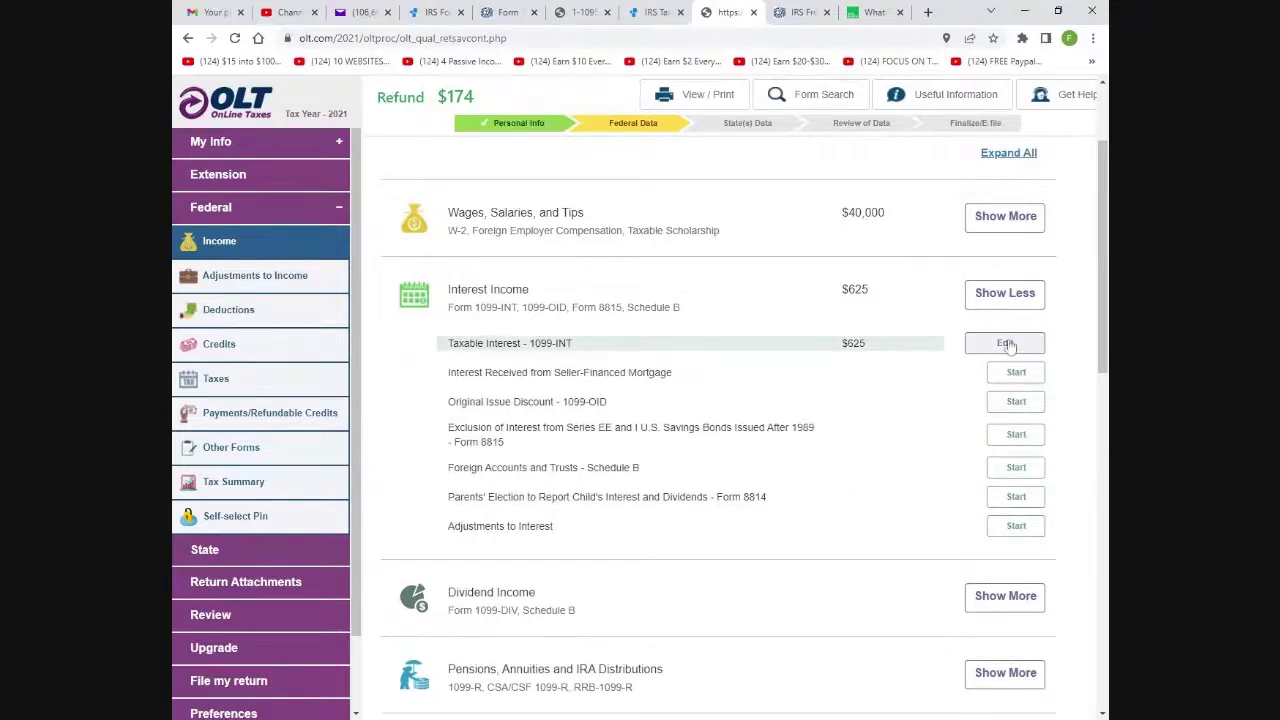
left_click(990, 349)
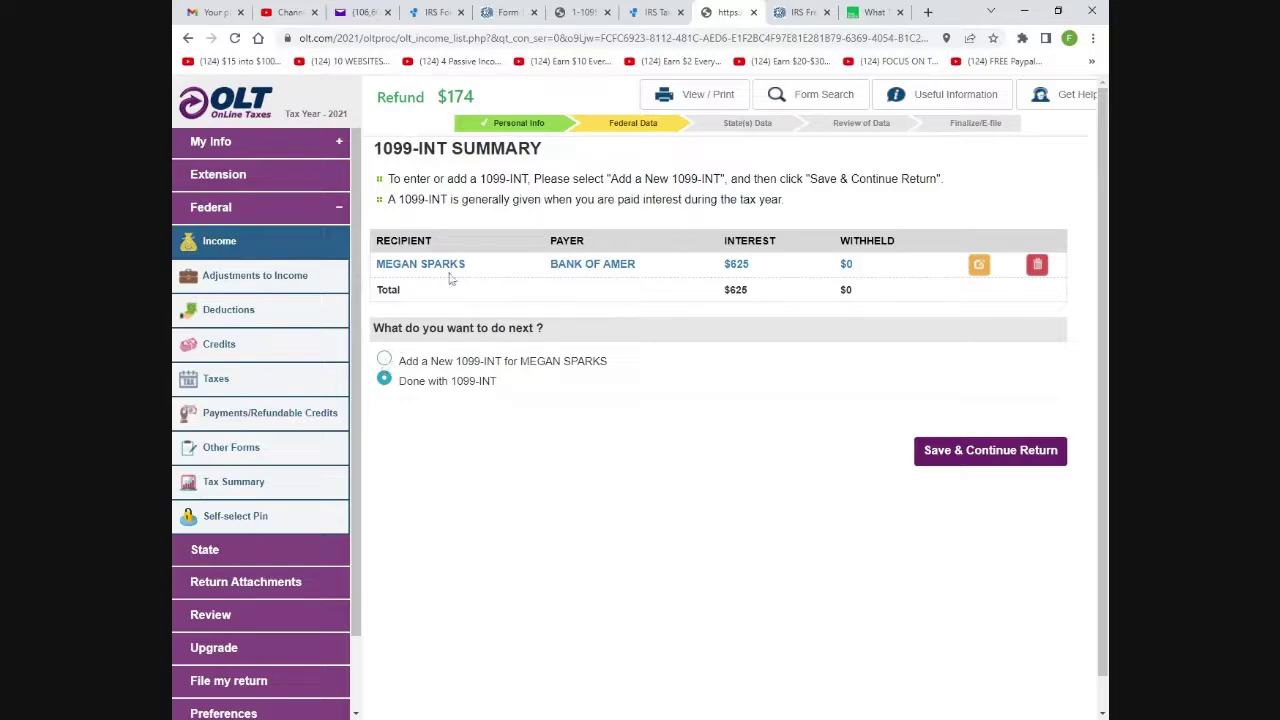
left_click(979, 265)
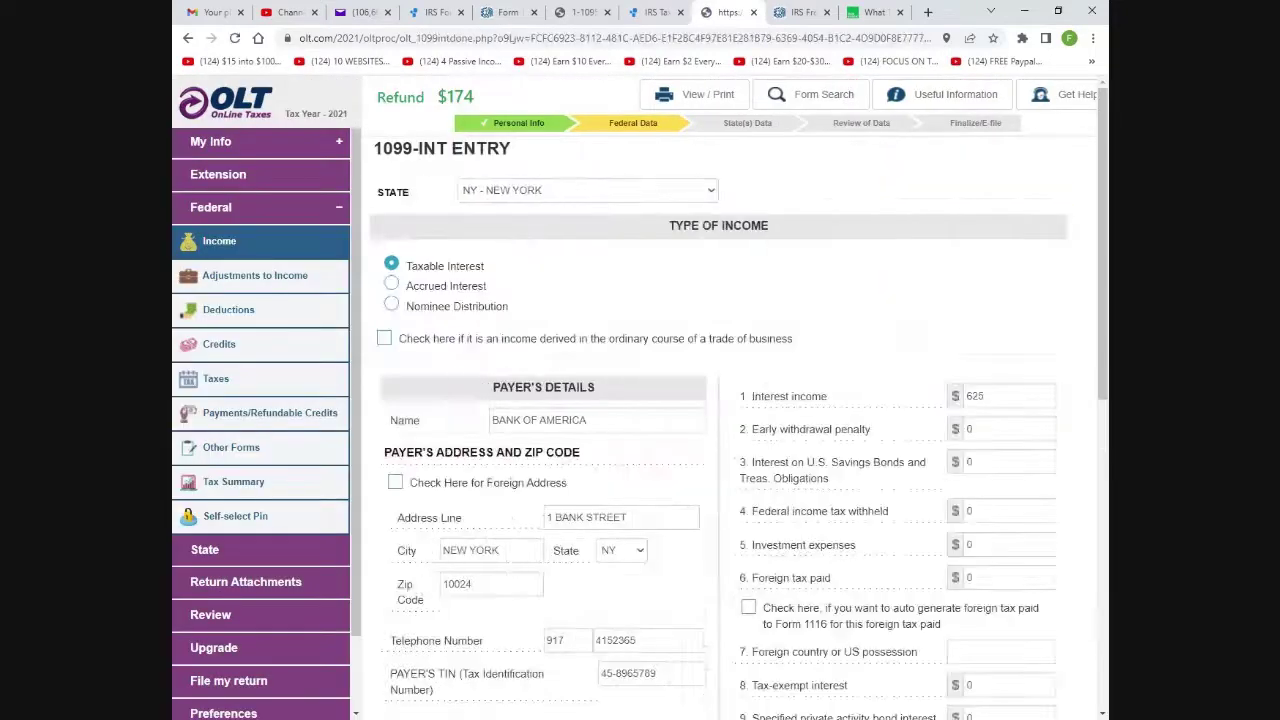
scroll(449, 360, "down", 3)
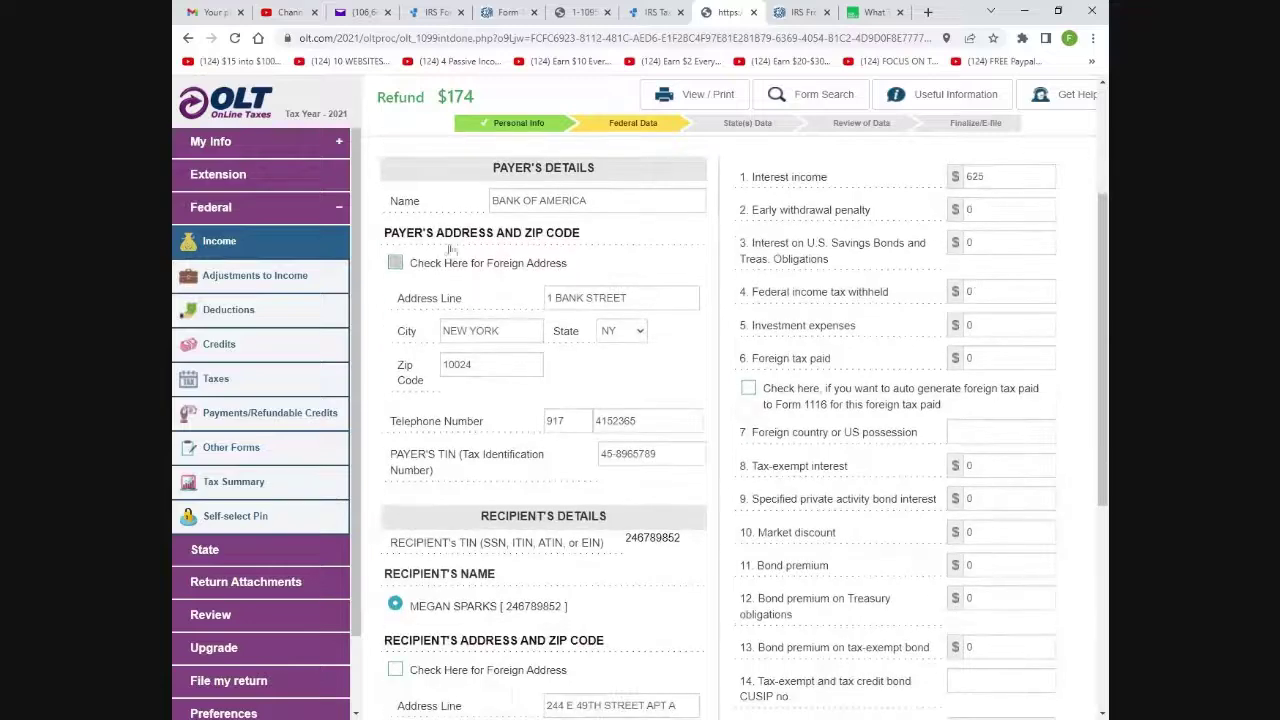
left_click(578, 13)
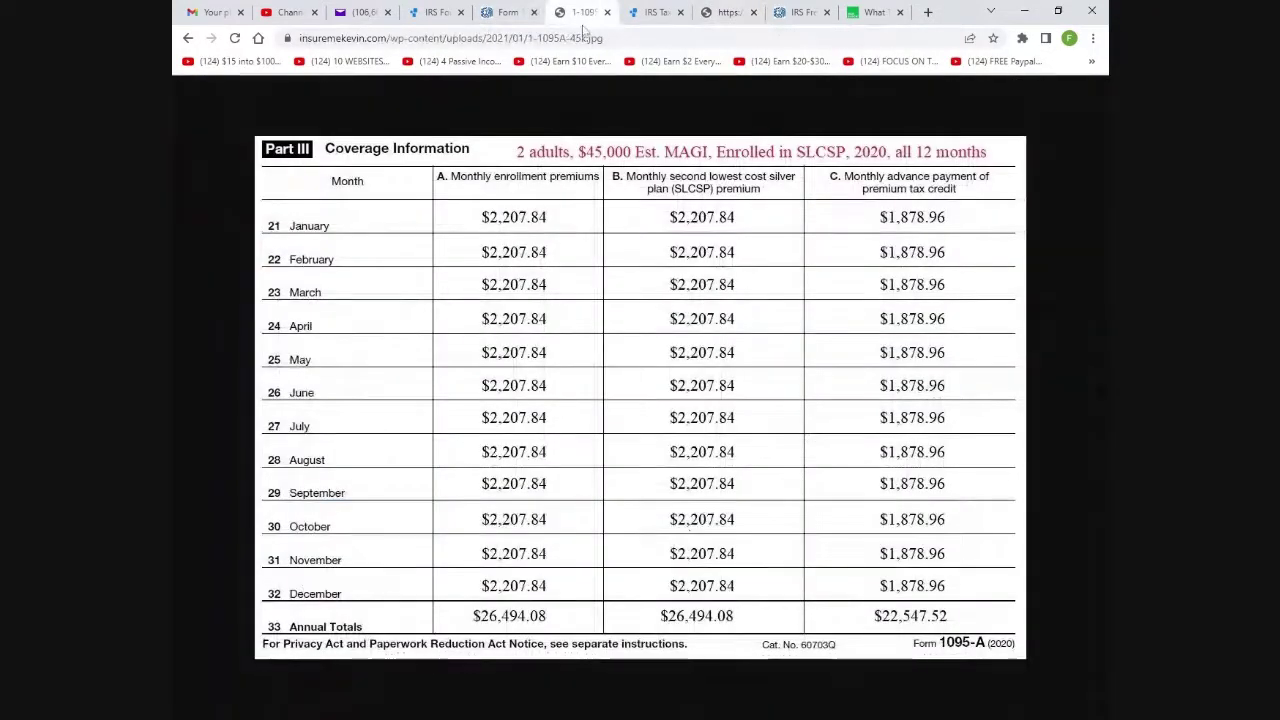
left_click(651, 24)
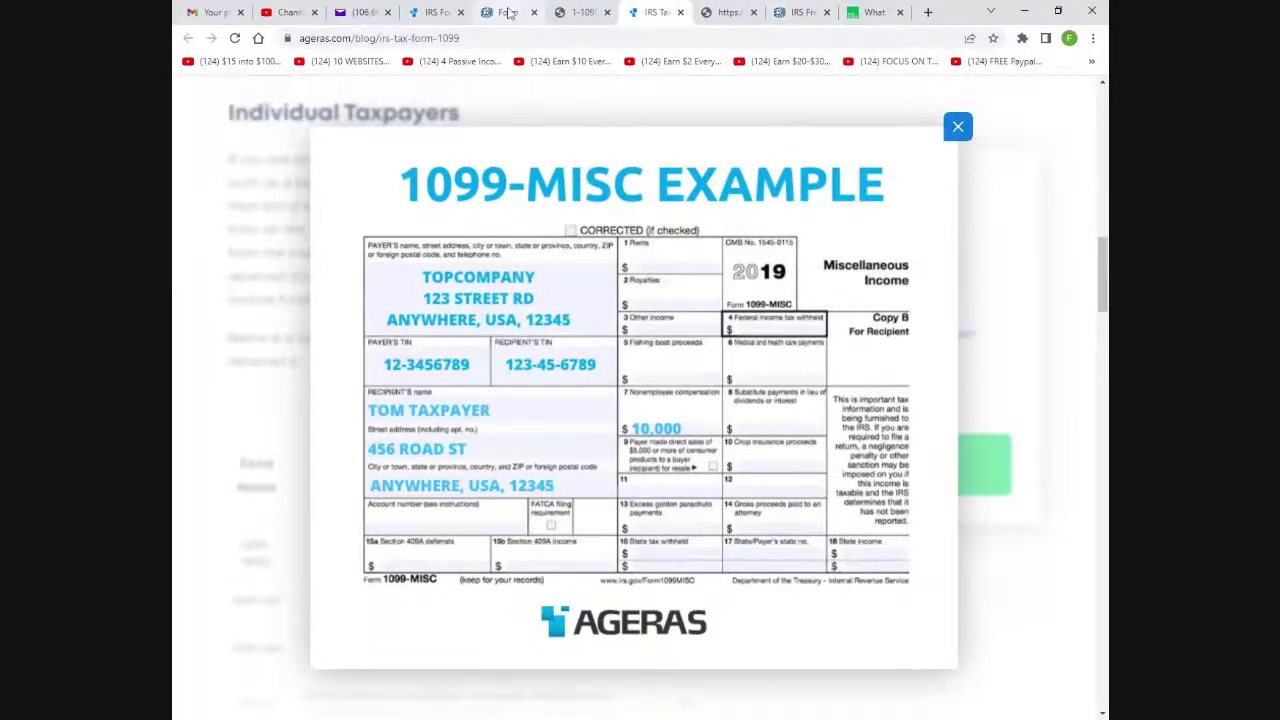
left_click(506, 12)
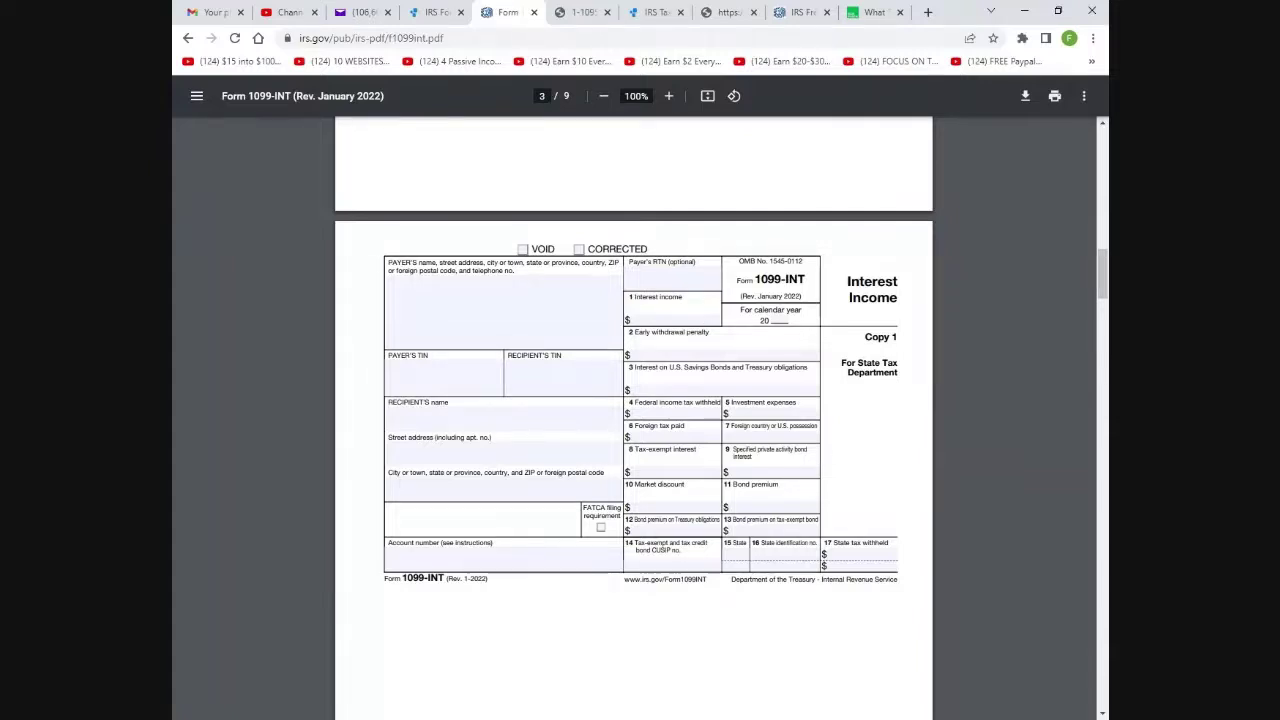
left_click(795, 12)
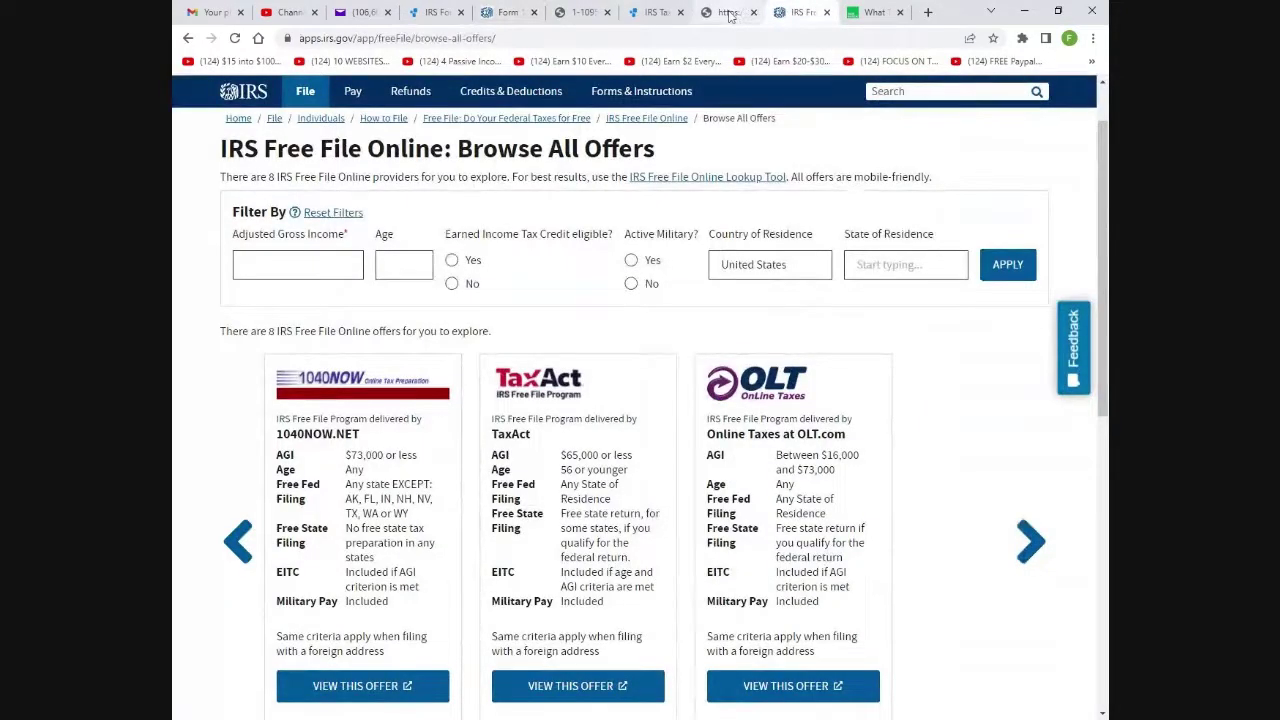
left_click(729, 14)
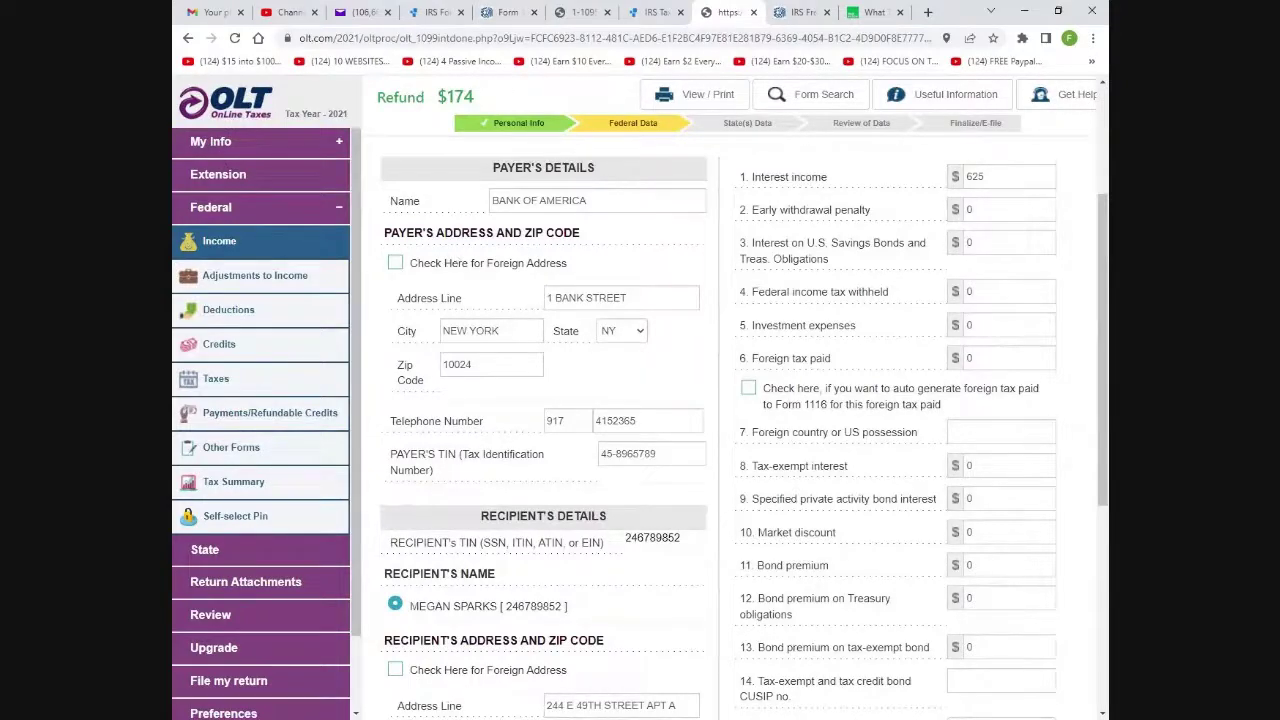
Step: Save the Bank of America 1099-INT unchanged and mark 1099-INT forms as done
scroll(535, 535, "down", 4)
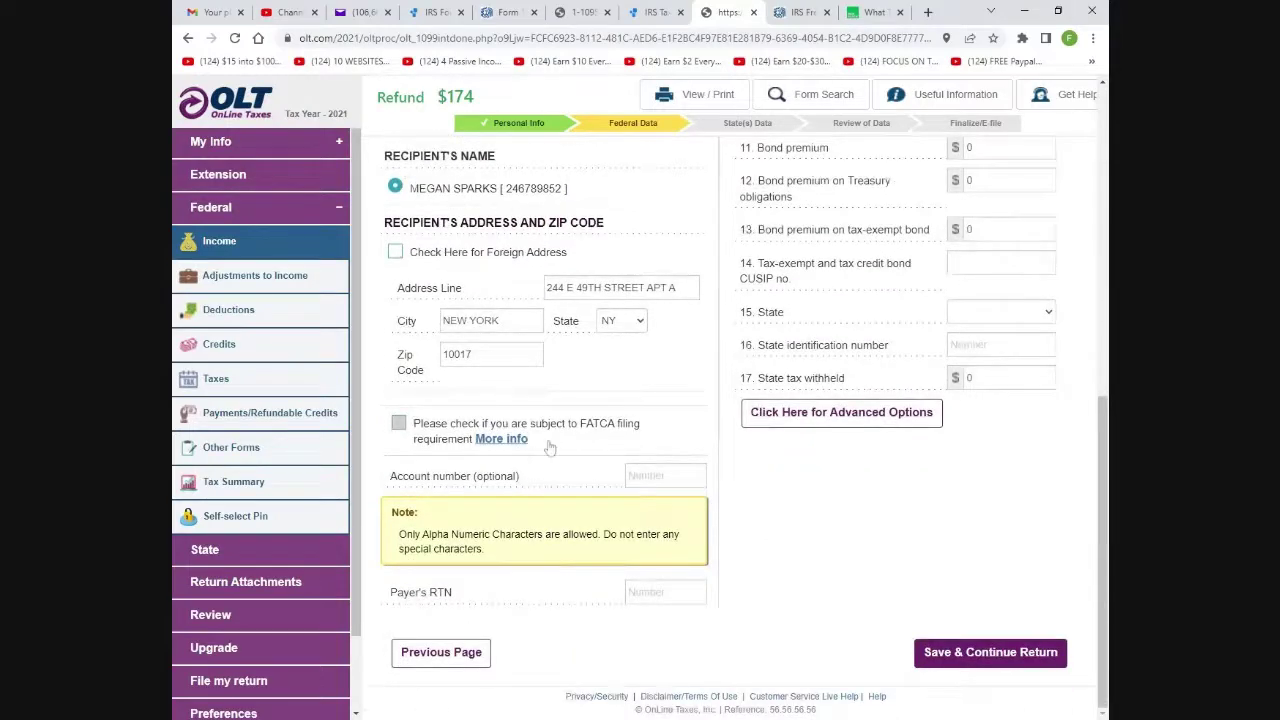
scroll(549, 448, "up", 6)
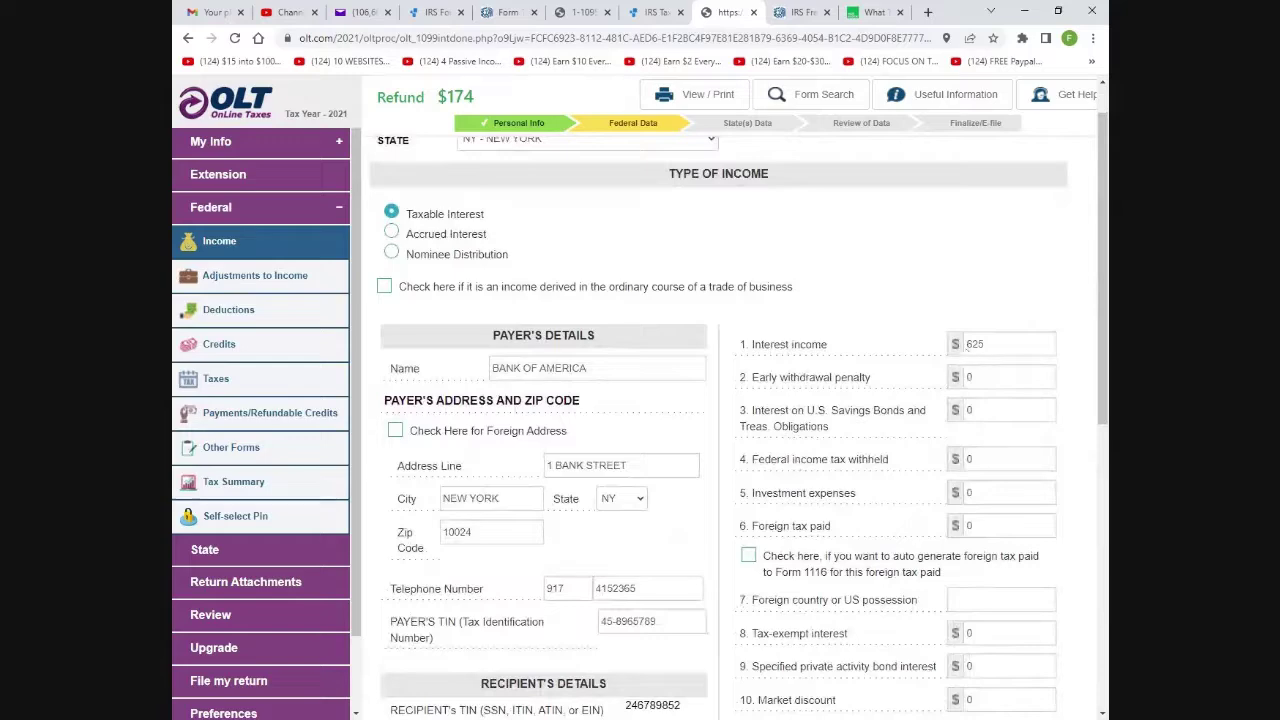
scroll(920, 451, "down", 3)
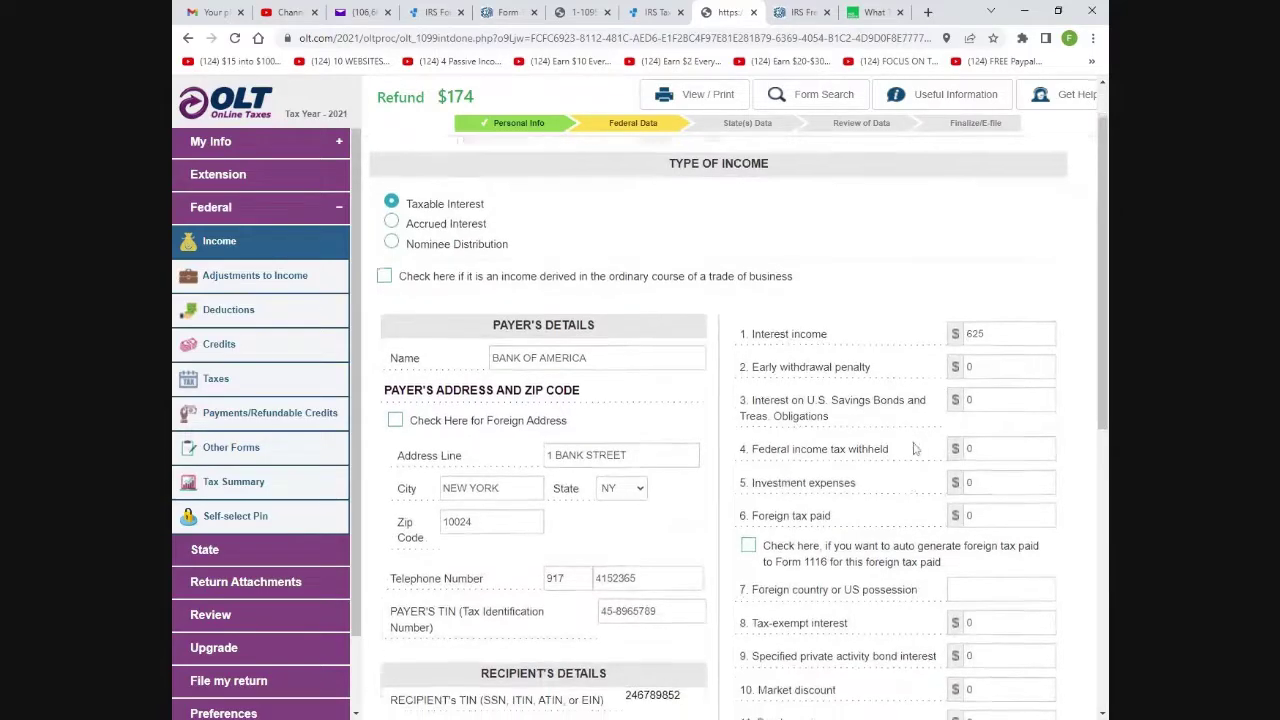
scroll(925, 452, "down", 3)
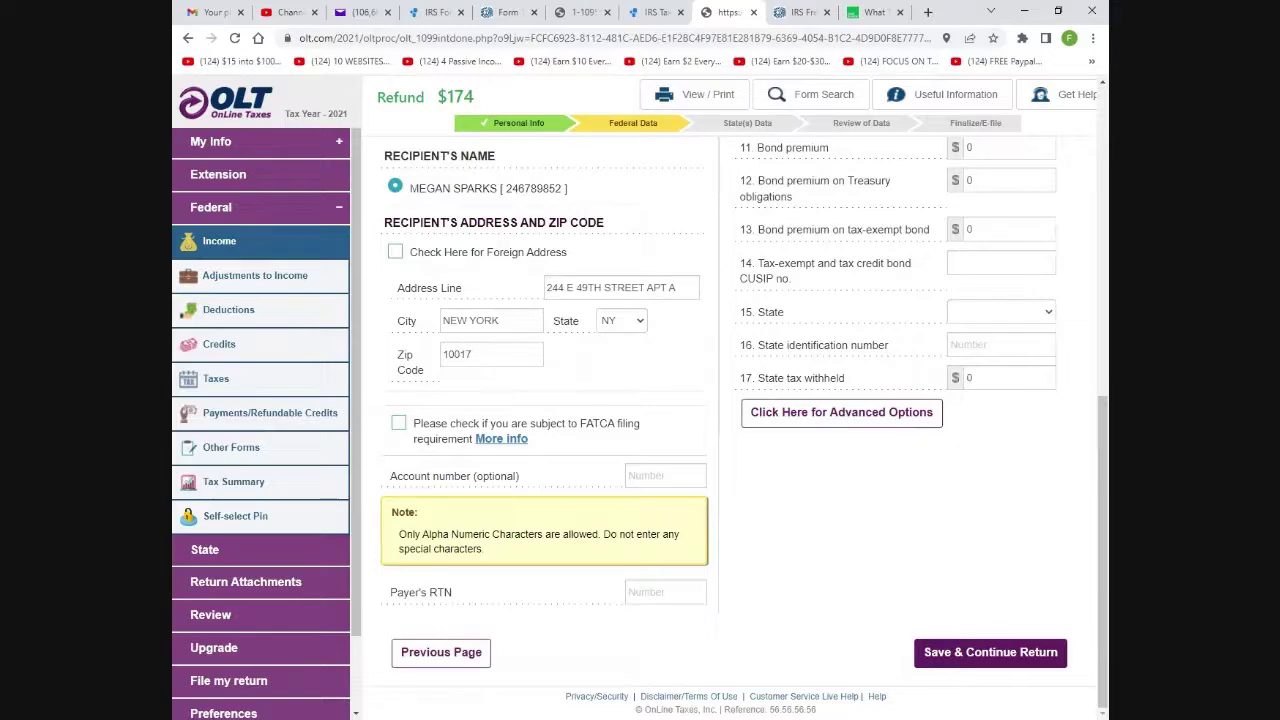
left_click(957, 652)
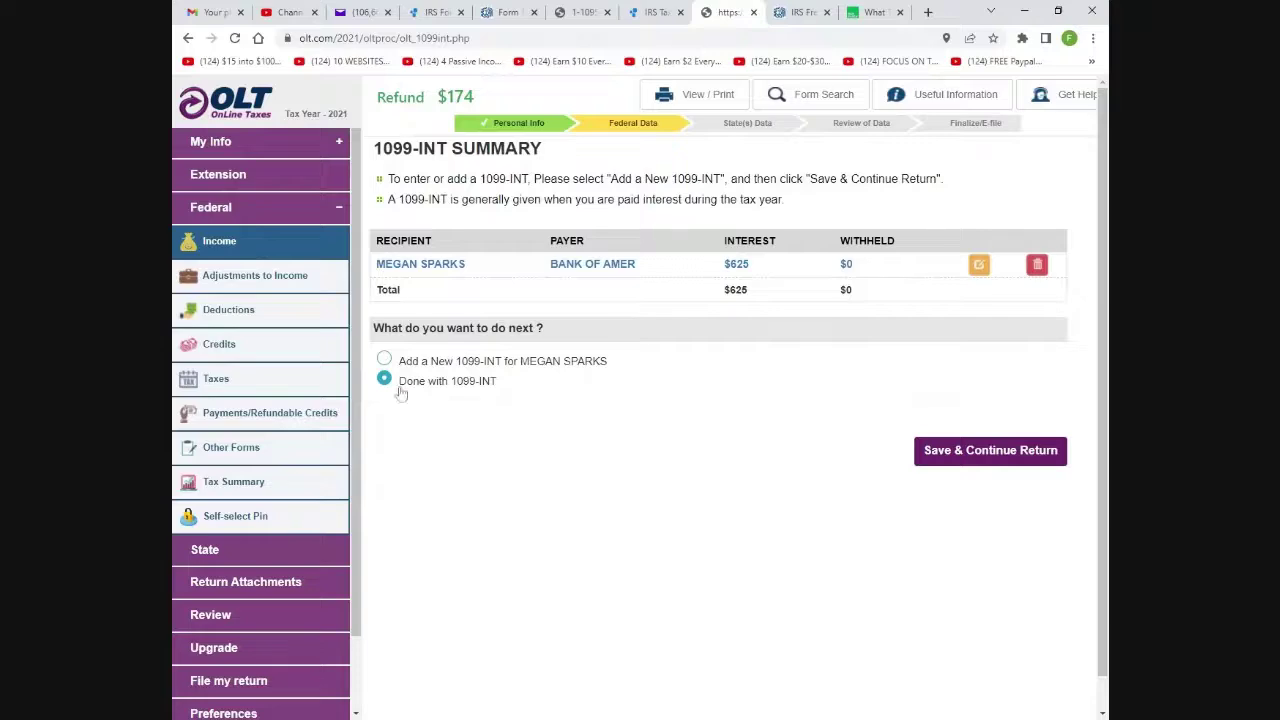
left_click(988, 455)
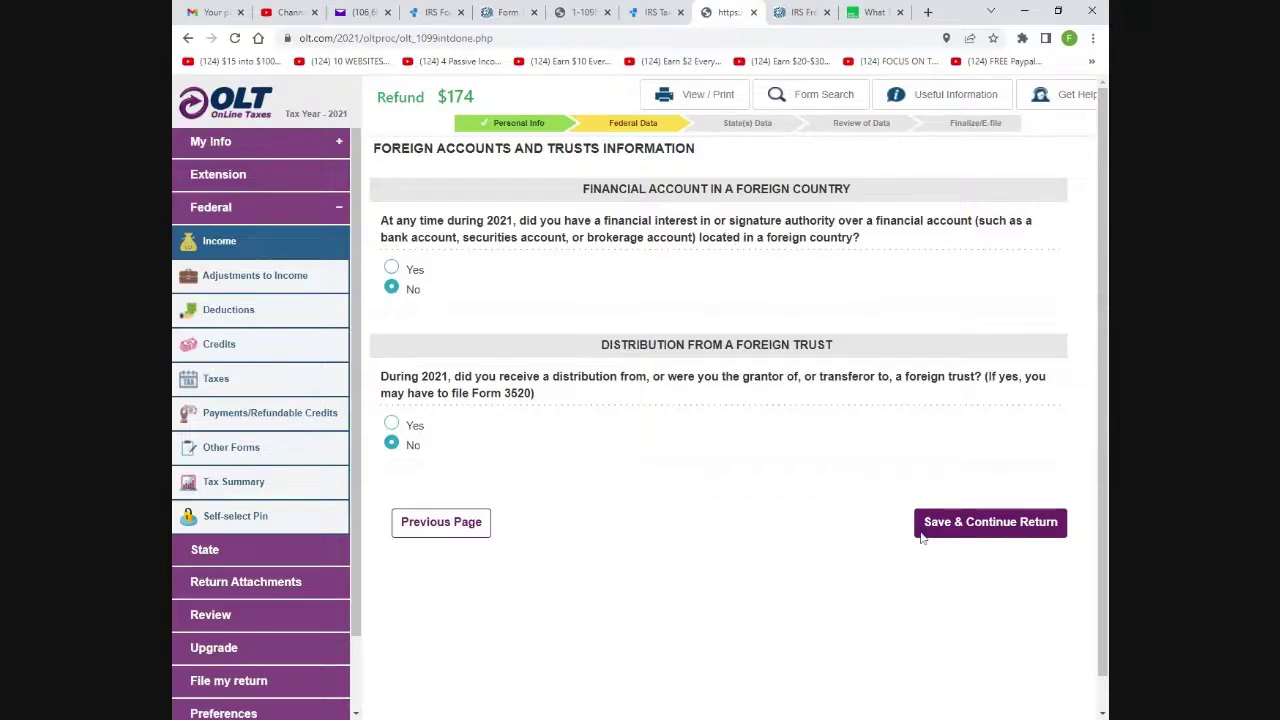
Step: Save No for foreign accounts and foreign trusts, then scroll the Income Summary to Capital Gains or Losses
left_click(965, 526)
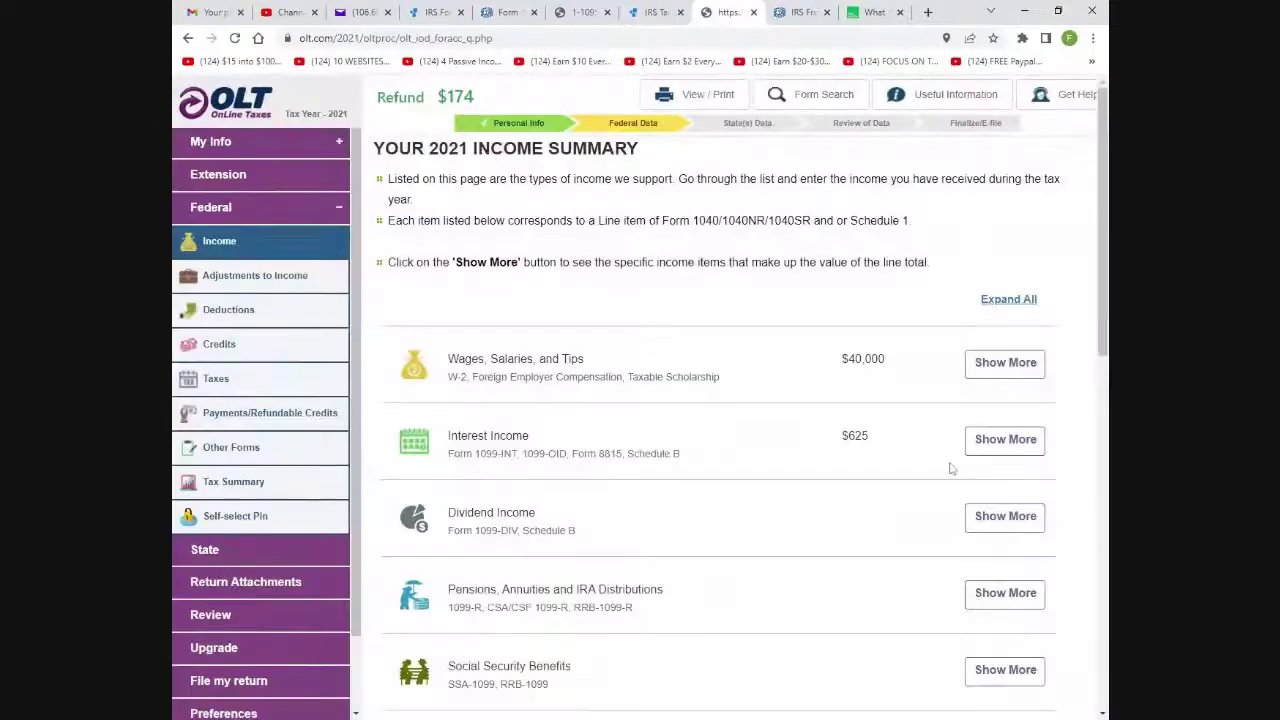
scroll(830, 540, "down", 2)
scroll(845, 533, "down", 3)
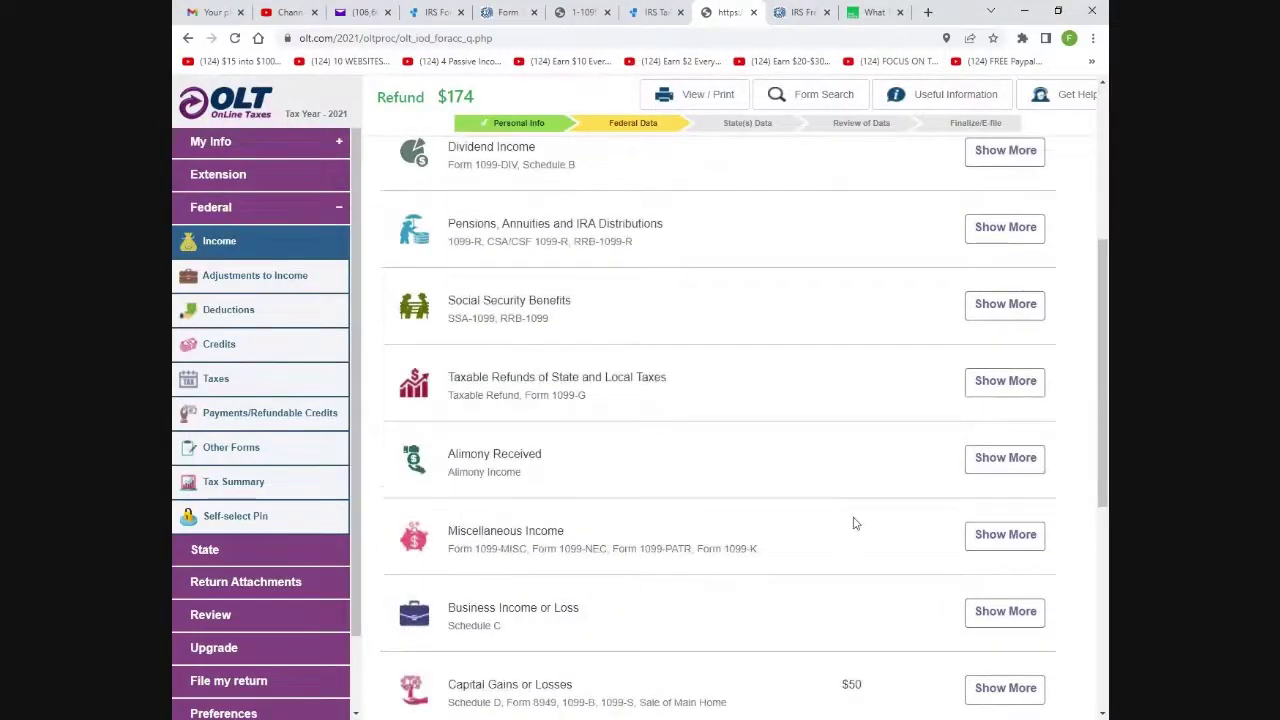
scroll(851, 523, "down", 2)
scroll(857, 514, "up", 1)
scroll(857, 514, "down", 3)
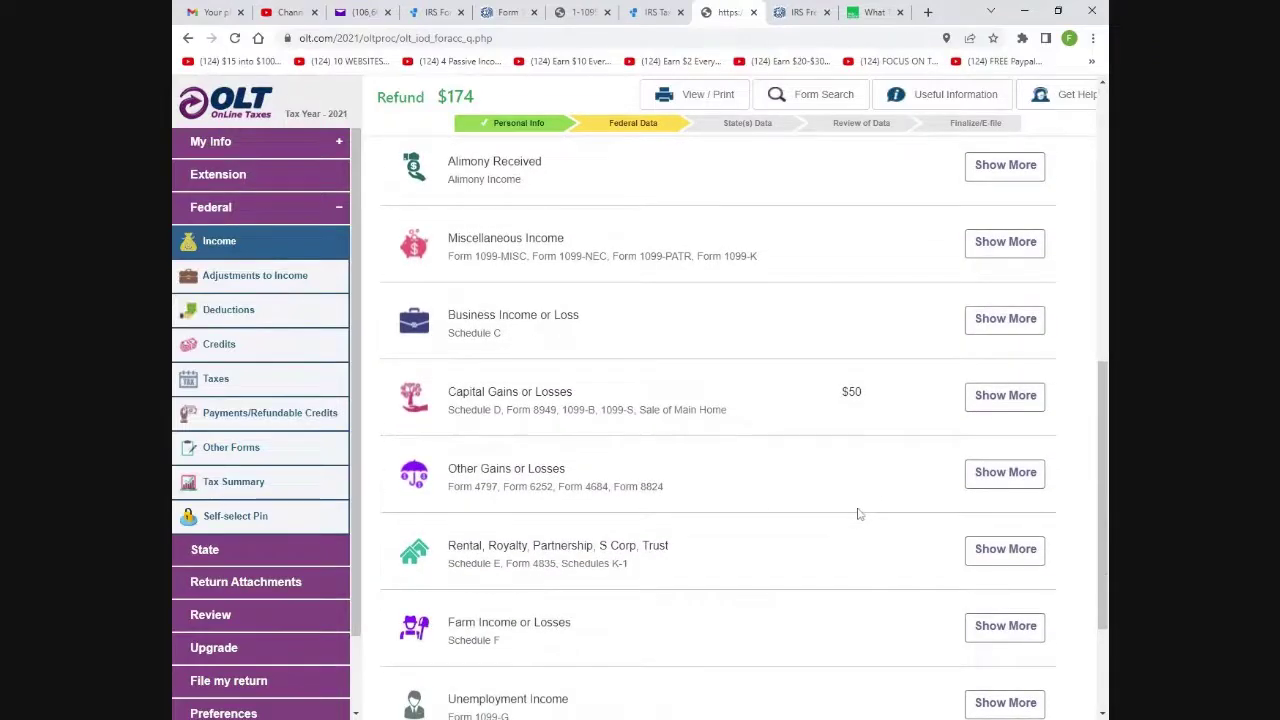
scroll(857, 514, "down", 2)
scroll(857, 510, "up", 1)
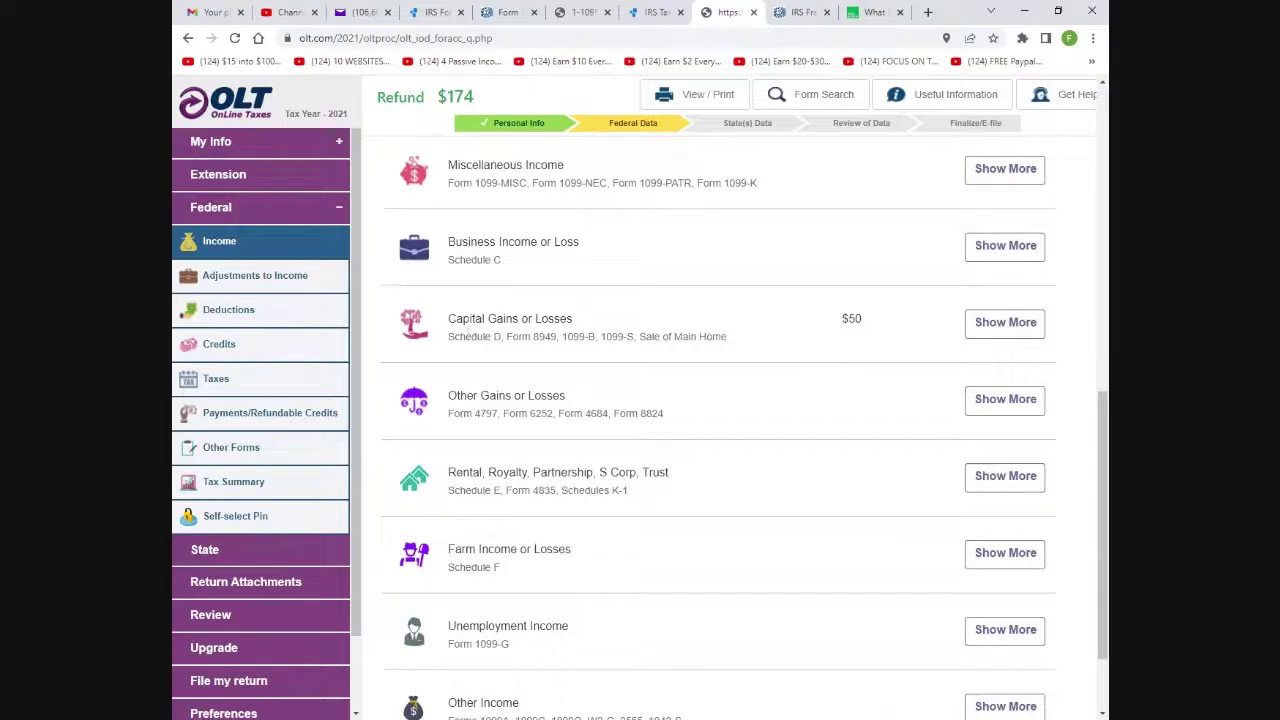
Step: List the Capital Gains or Losses items, checking the blank 2021 Form 1099-B on form8949.com
left_click(1005, 322)
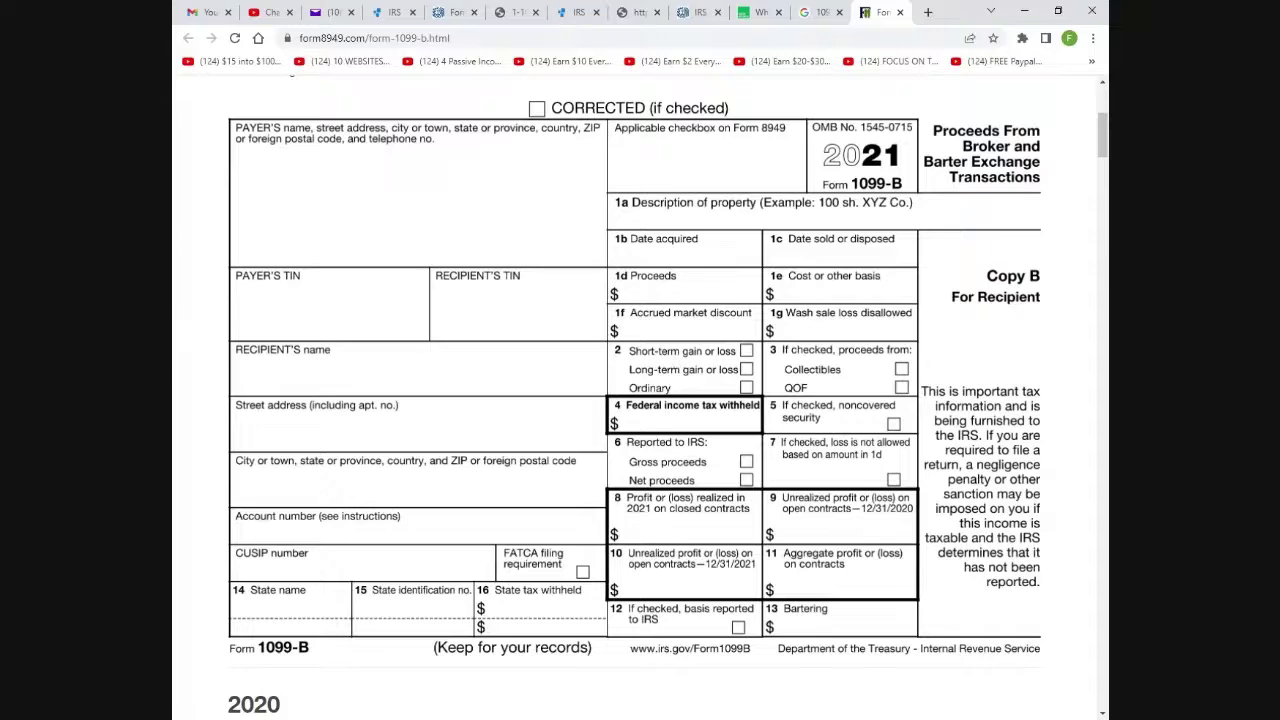
left_click(636, 17)
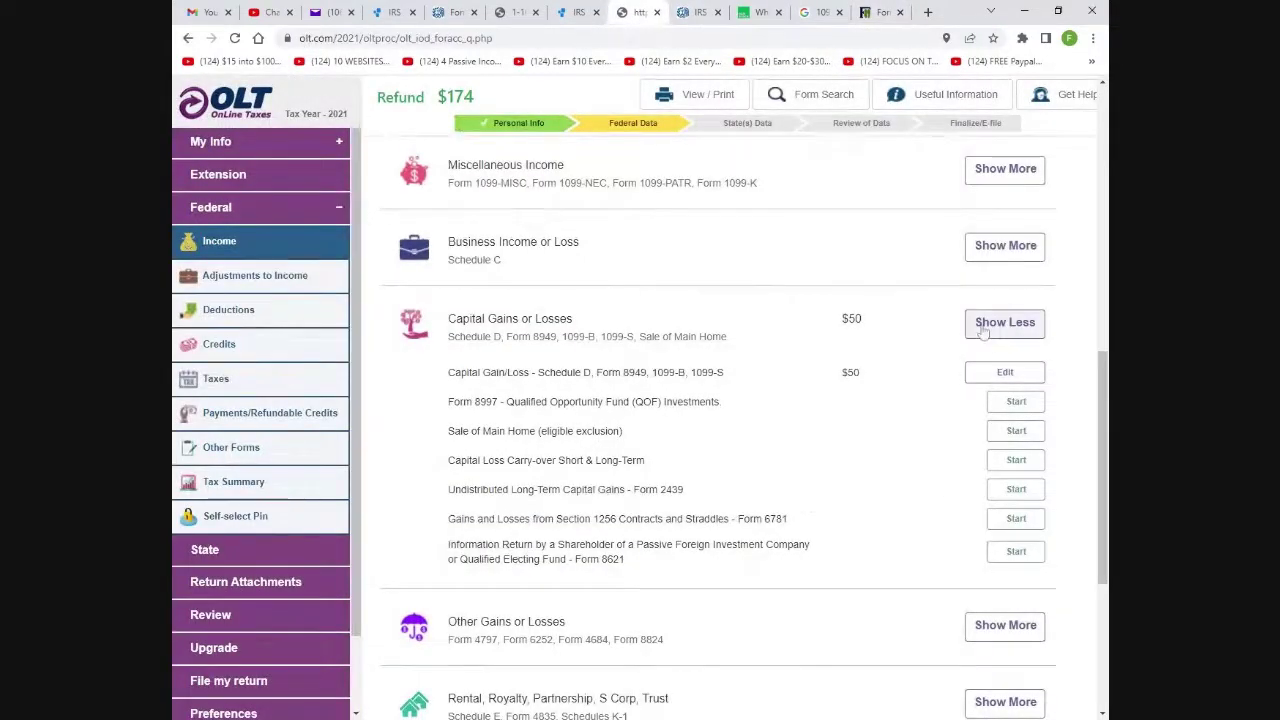
Step: Open the Amazon .0005 shares 1099-B sale and review its dates, $500 proceeds and $450 basis
left_click(990, 377)
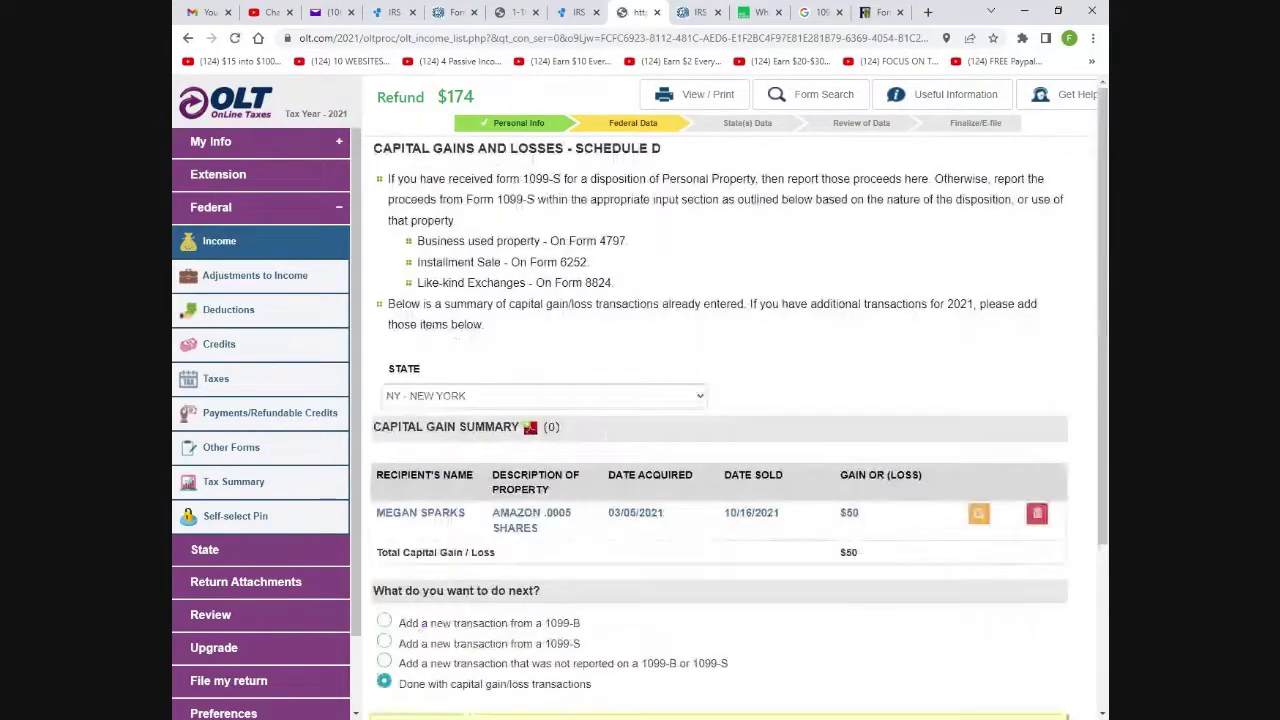
scroll(750, 495, "down", 3)
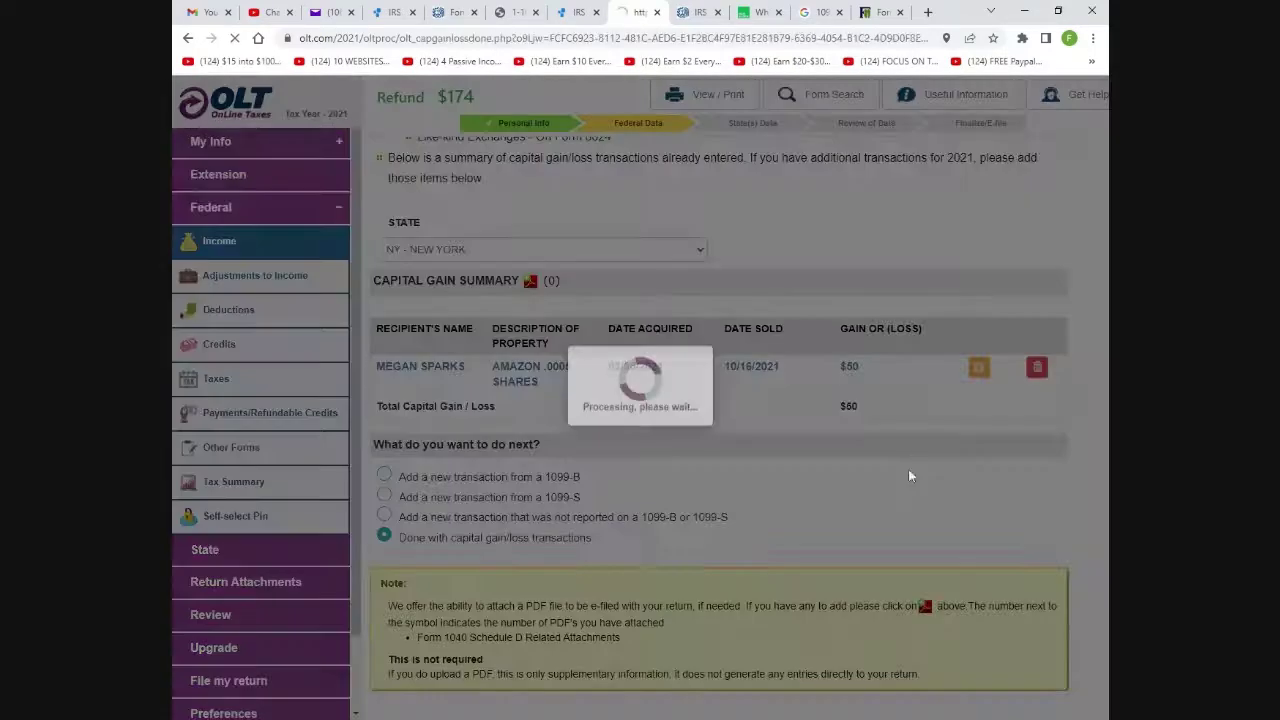
scroll(738, 420, "down", 3)
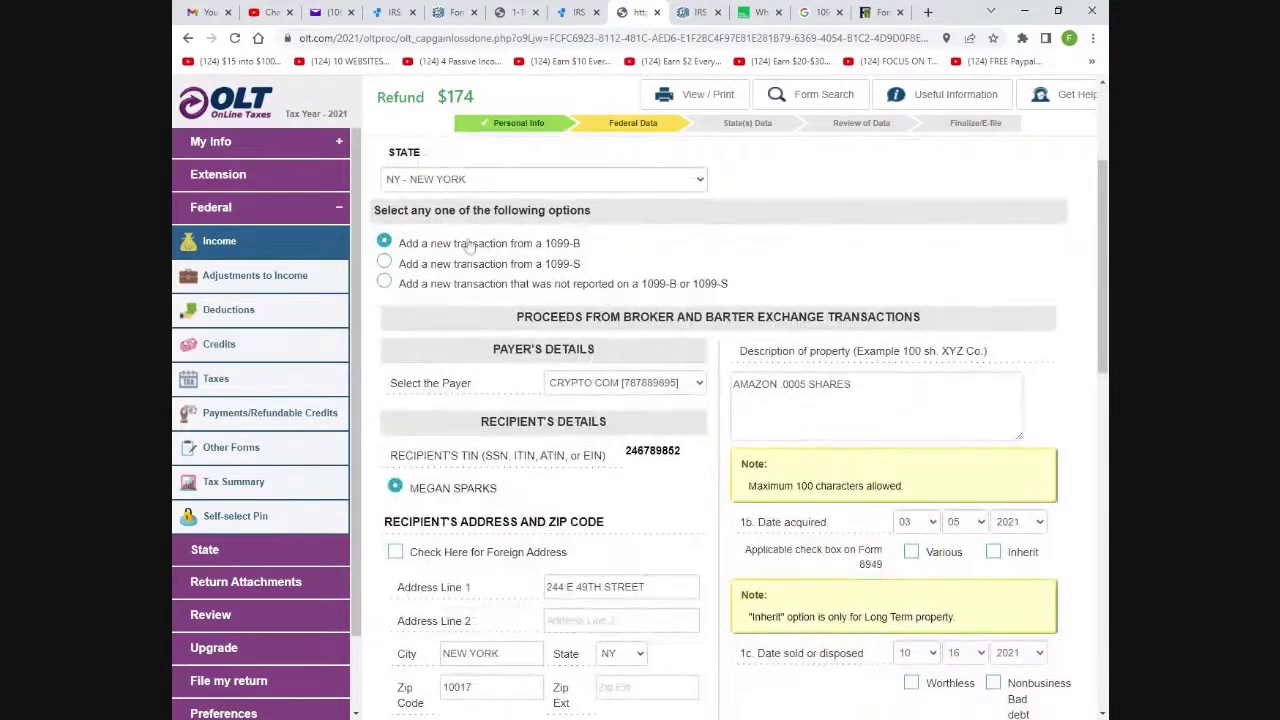
scroll(610, 410, "down", 2)
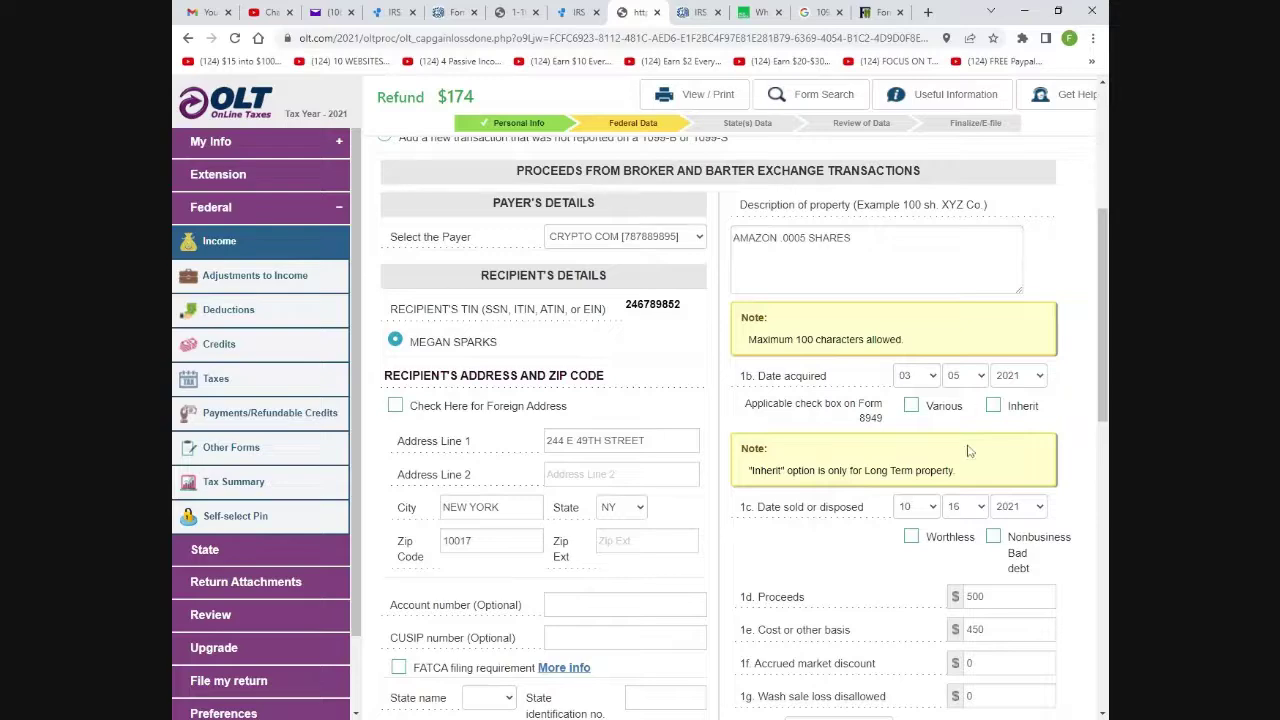
scroll(1065, 438, "down", 1)
scroll(1065, 438, "down", 3)
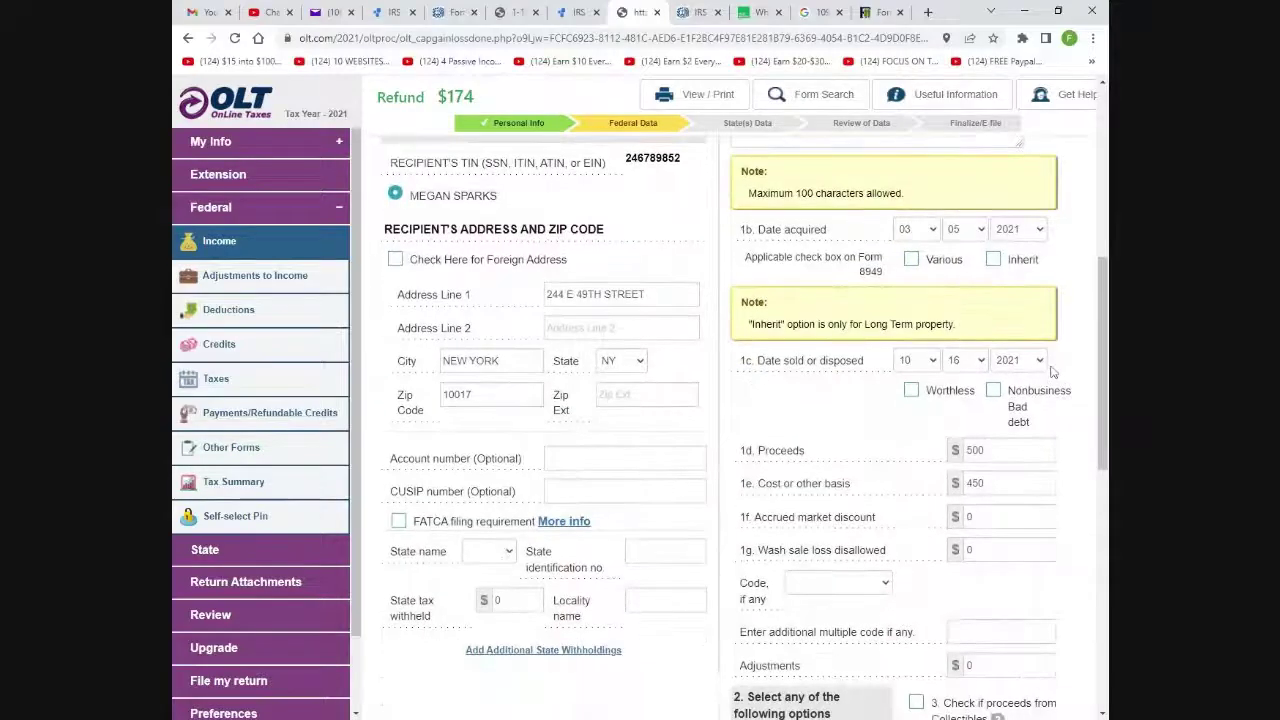
scroll(1070, 370, "down", 1)
scroll(1066, 390, "down", 5)
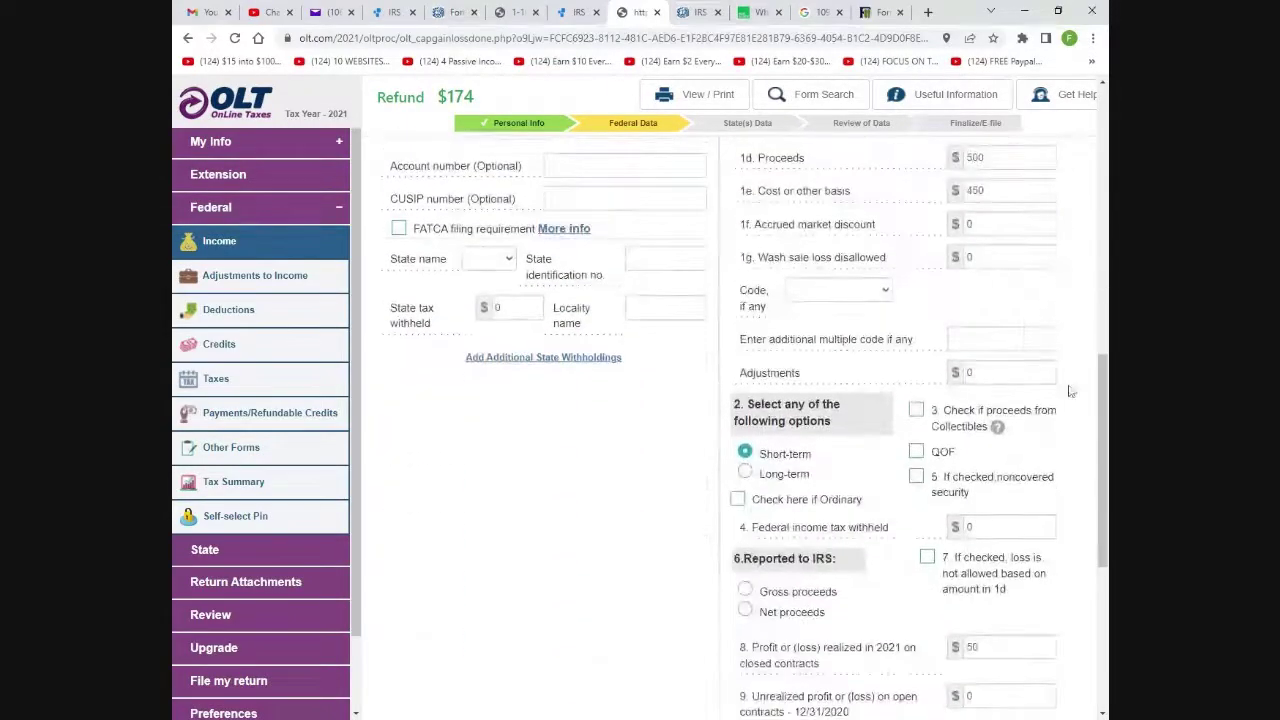
scroll(889, 545, "down", 2)
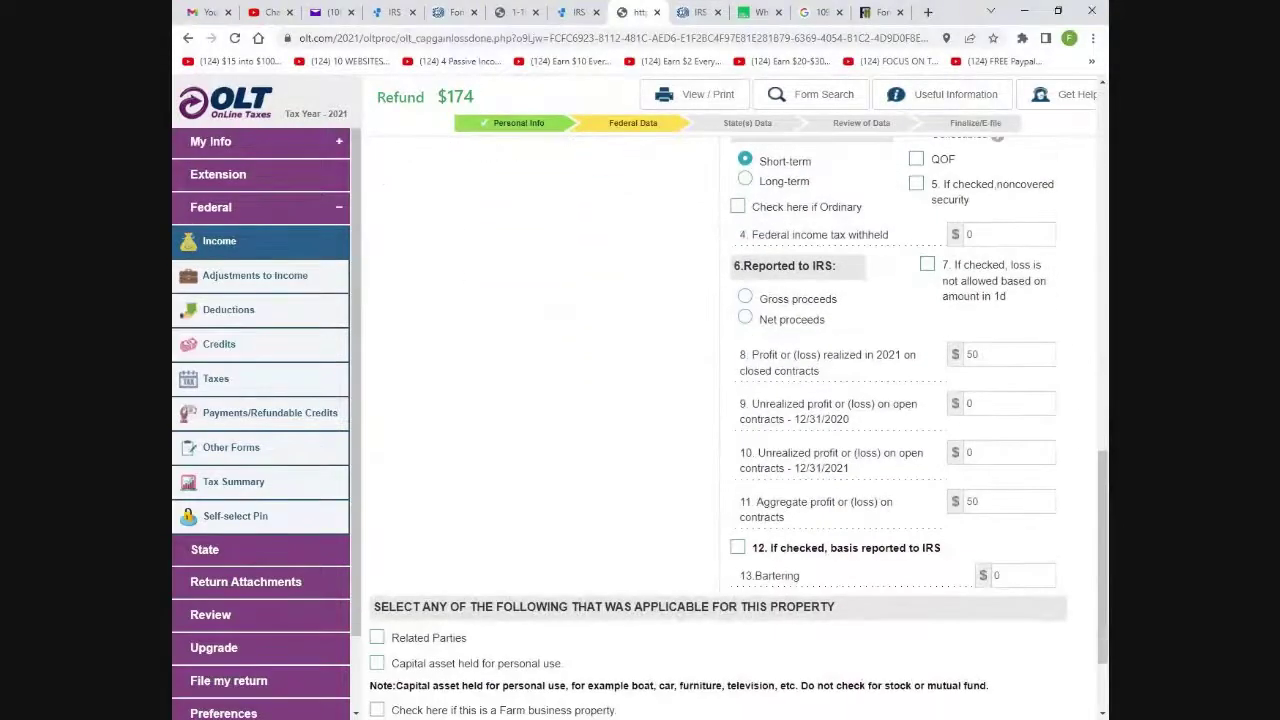
scroll(827, 520, "up", 5)
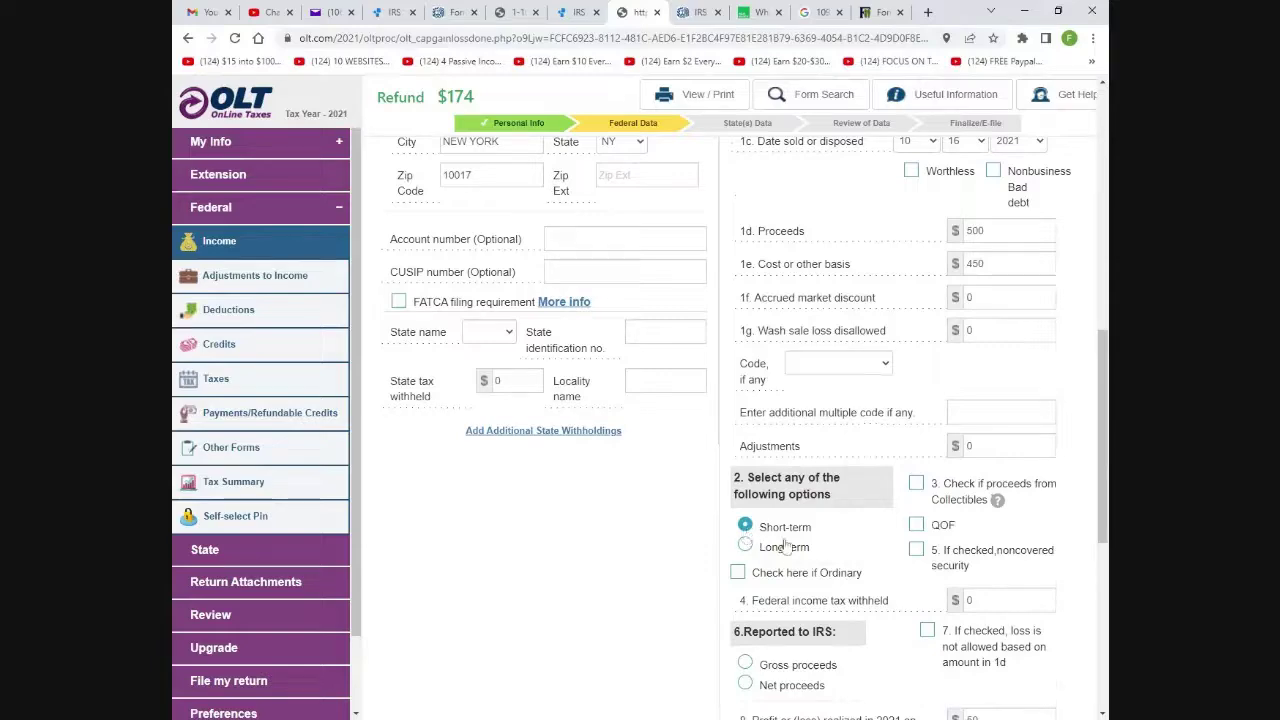
scroll(791, 556, "up", 5)
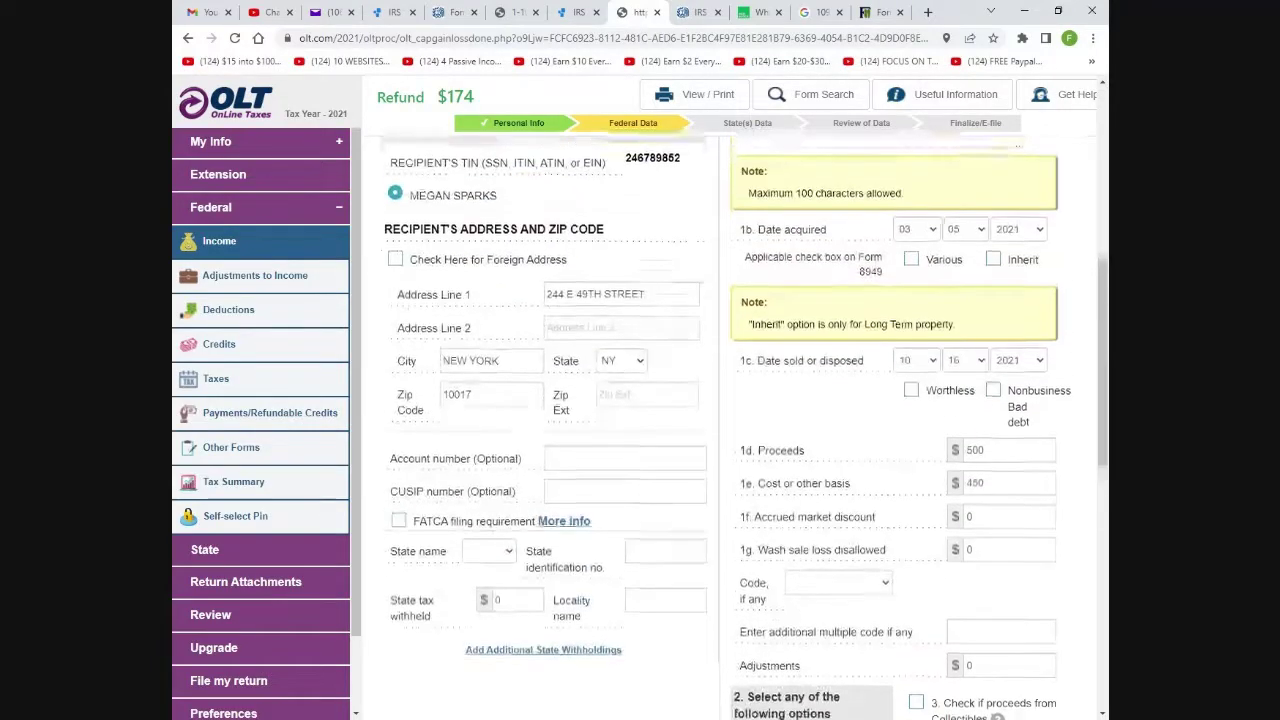
scroll(801, 566, "up", 1)
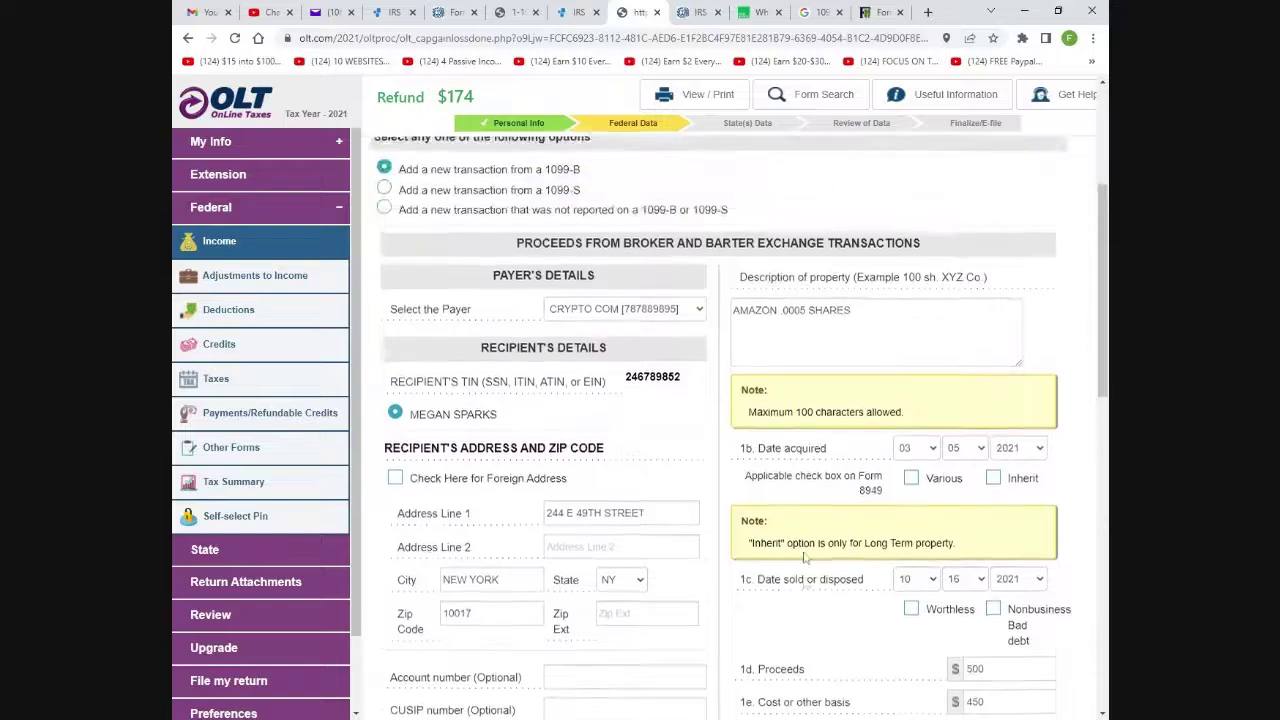
scroll(801, 560, "down", 2)
scroll(801, 560, "down", 2)
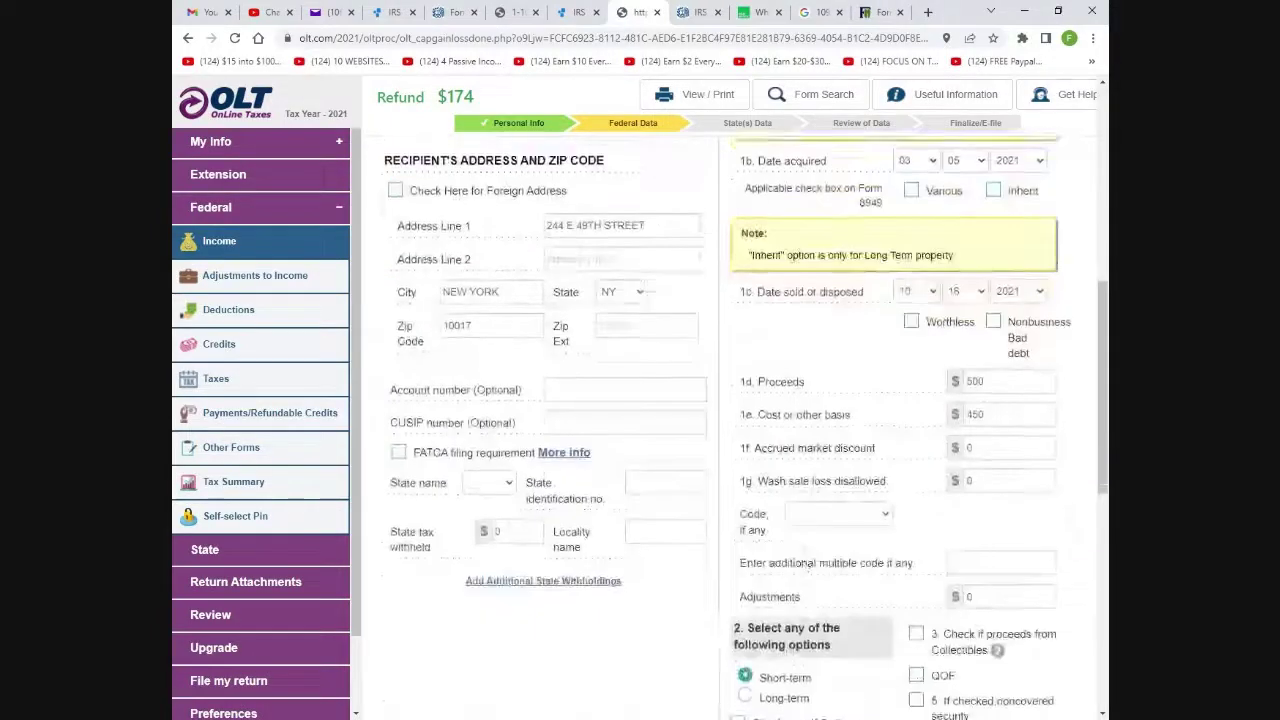
scroll(596, 258, "up", 3)
scroll(600, 270, "up", 5)
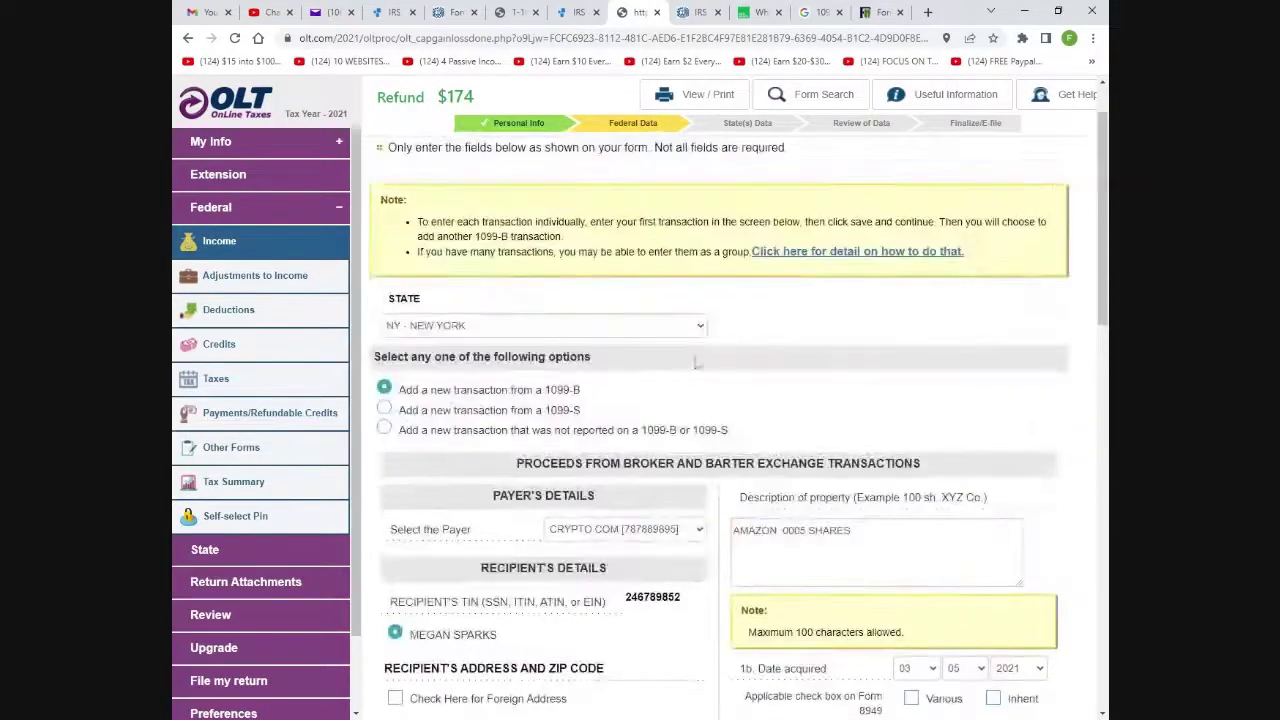
scroll(690, 385, "down", 4)
scroll(690, 385, "down", 15)
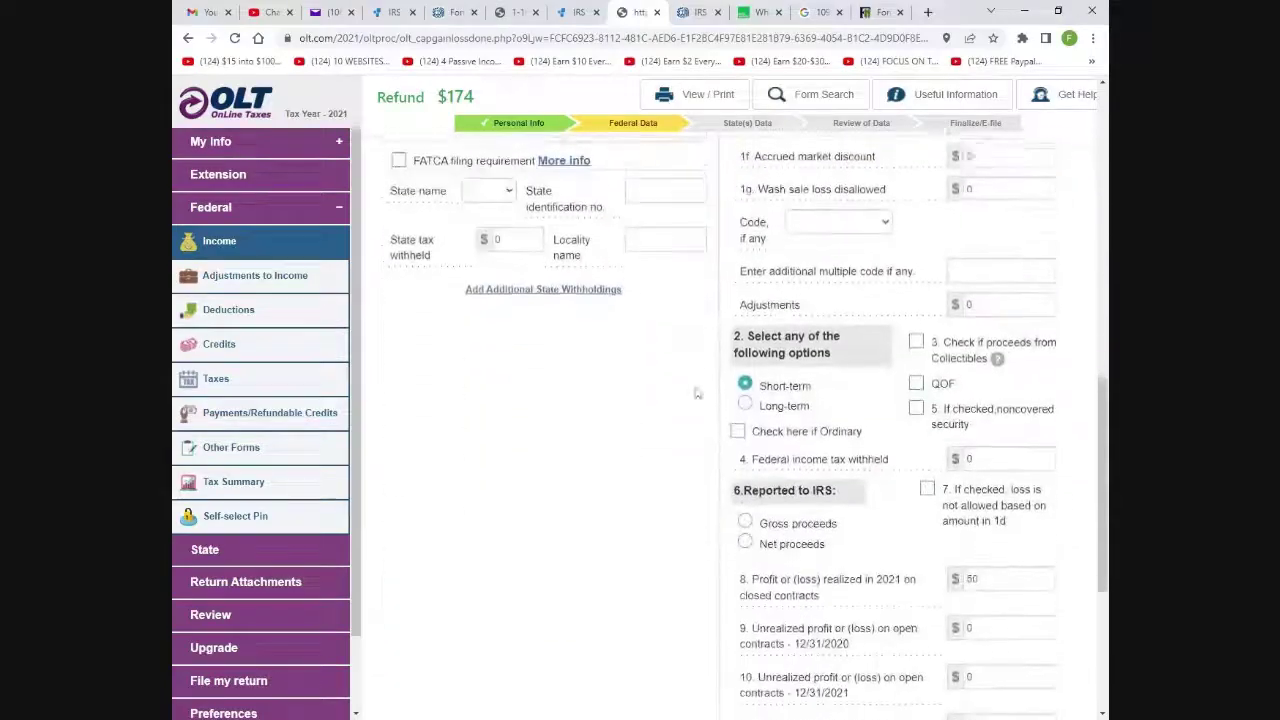
scroll(1000, 700, "down", 2)
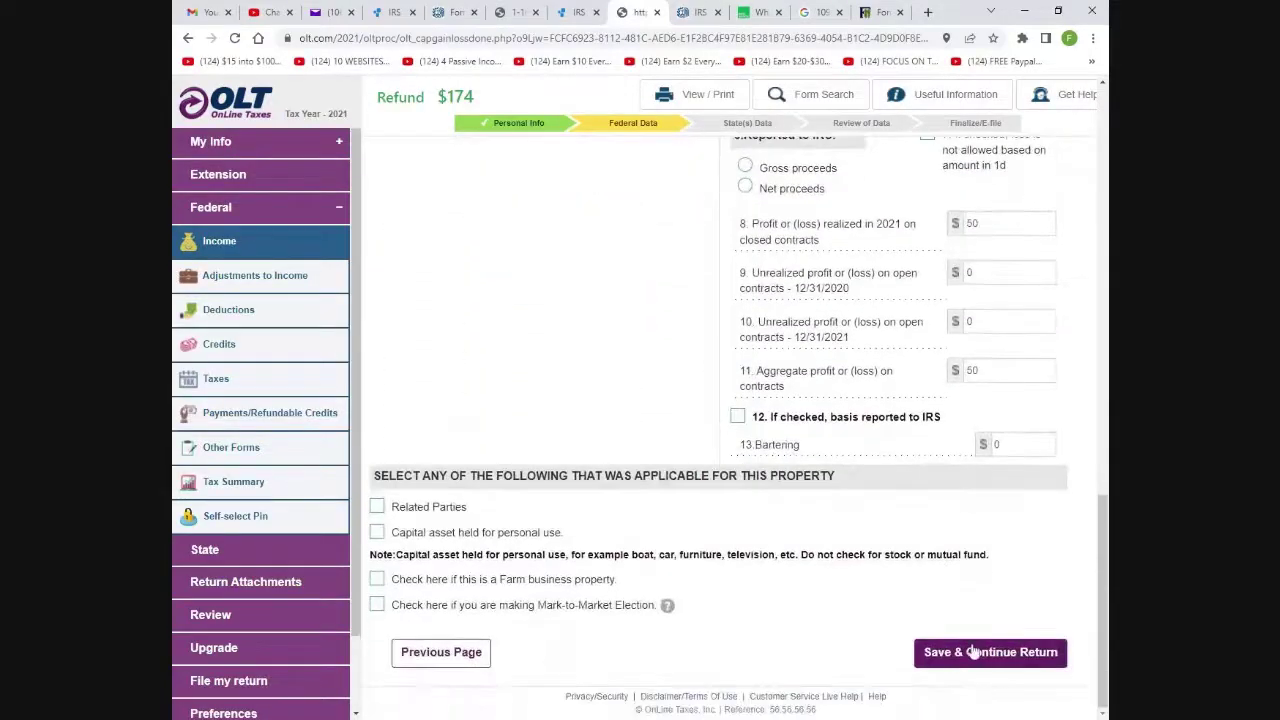
Step: Save the Amazon shares sale and review the Capital Gain Summary showing $50
left_click(972, 652)
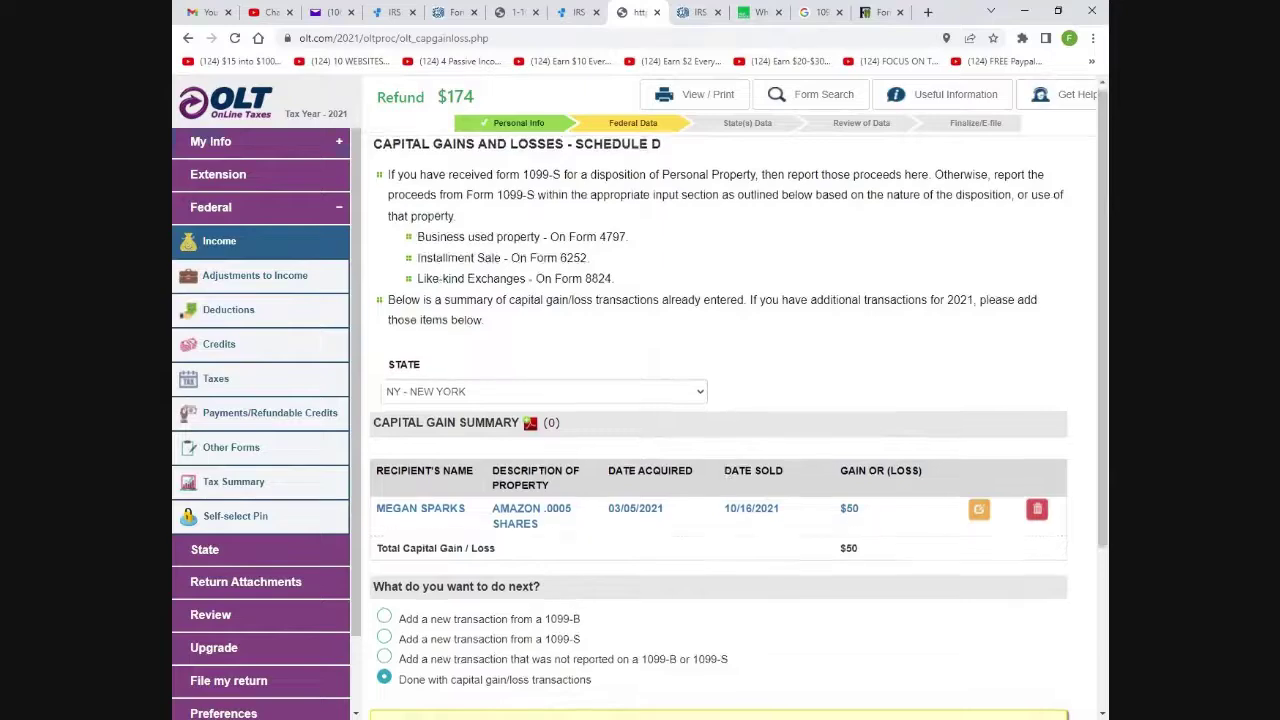
scroll(530, 437, "down", 2)
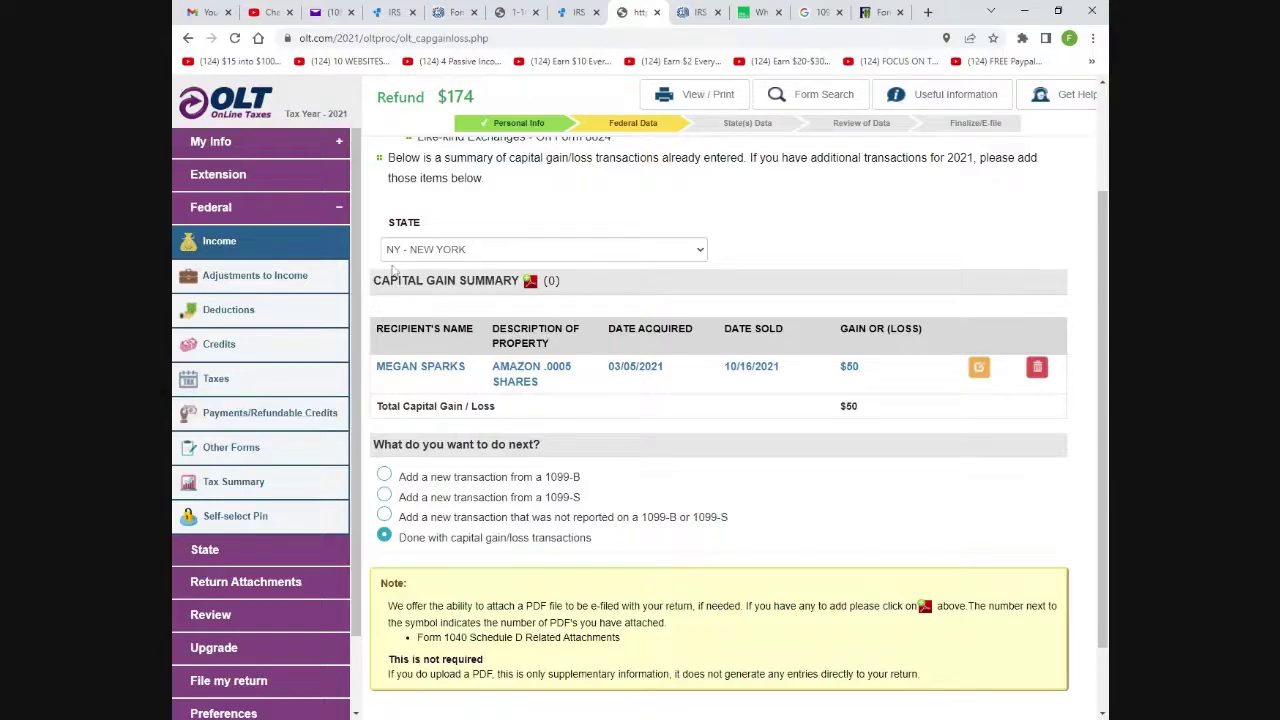
scroll(903, 424, "down", 1)
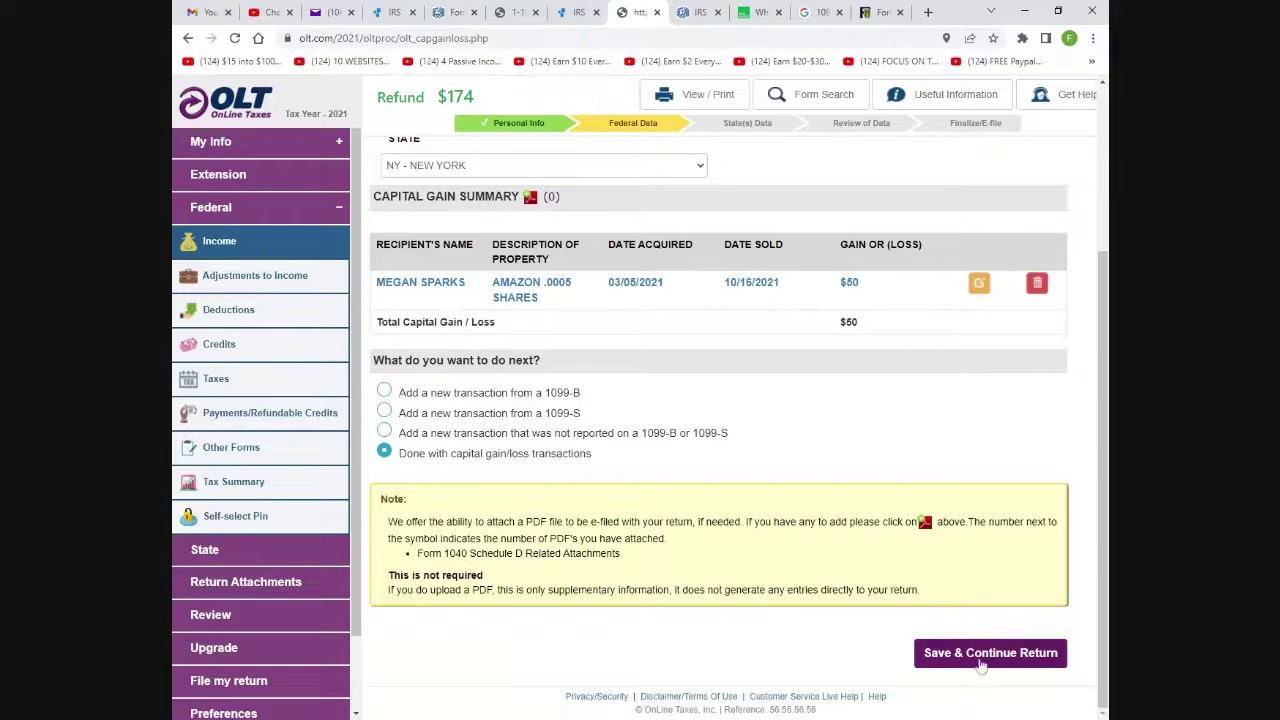
Step: Mark capital gain/loss transactions done and review the Income Summary showing $50 capital gains
left_click(945, 660)
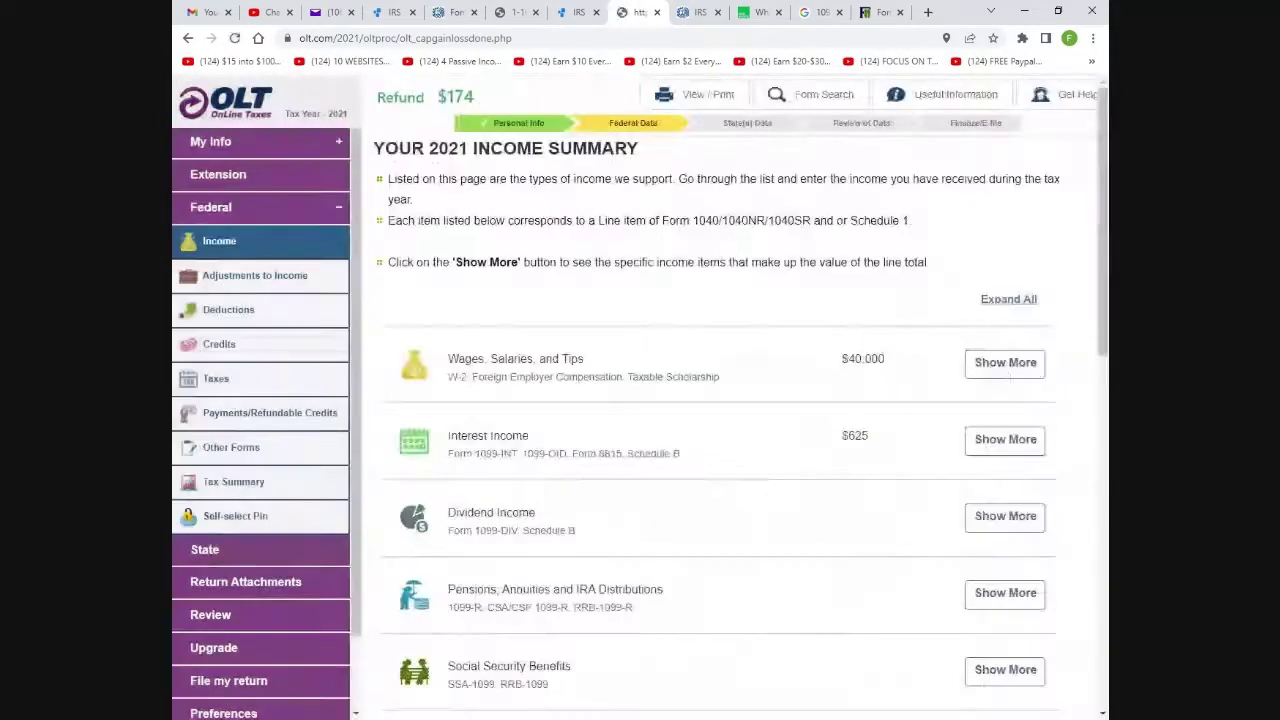
scroll(851, 437, "down", 2)
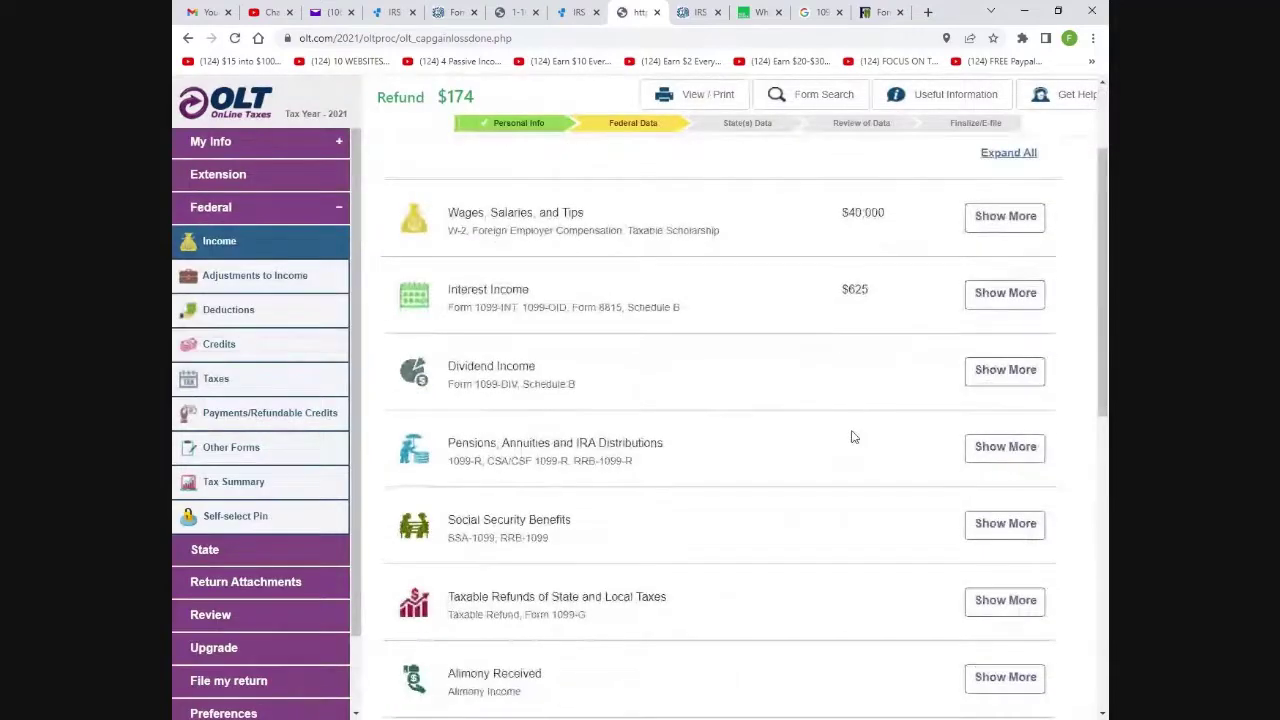
scroll(851, 437, "down", 2)
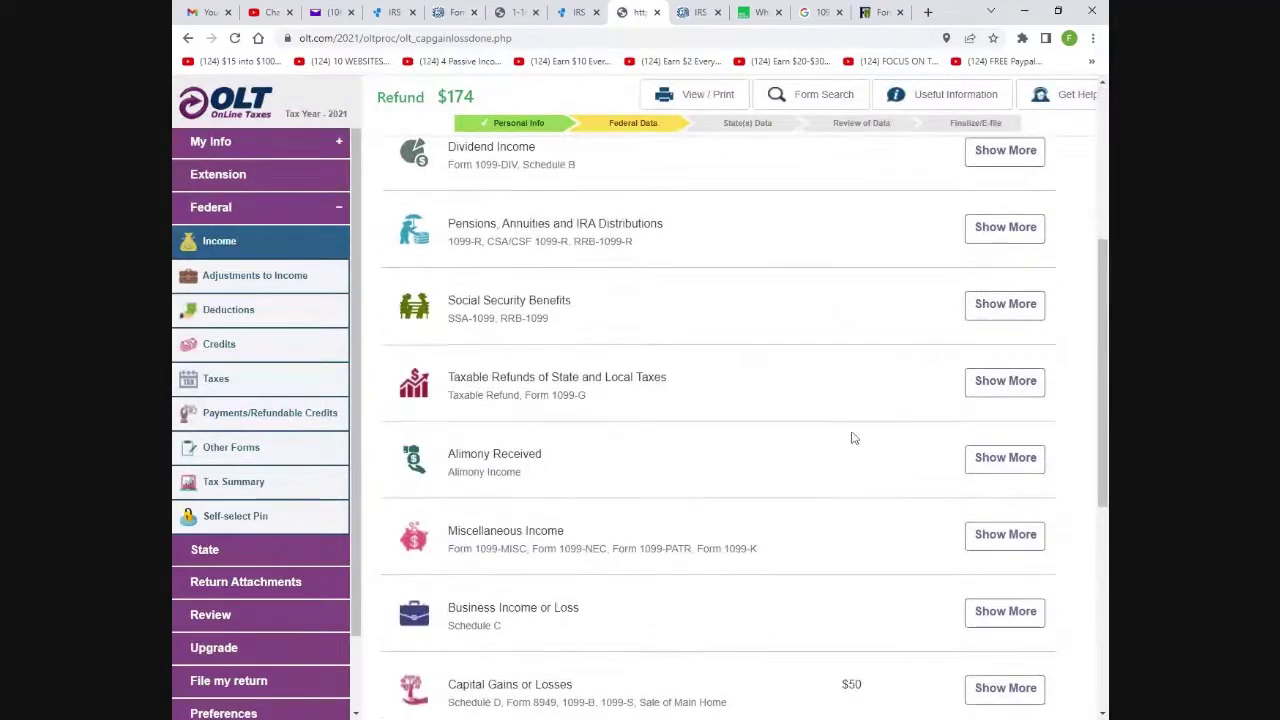
scroll(857, 440, "up", 4)
scroll(857, 440, "down", 4)
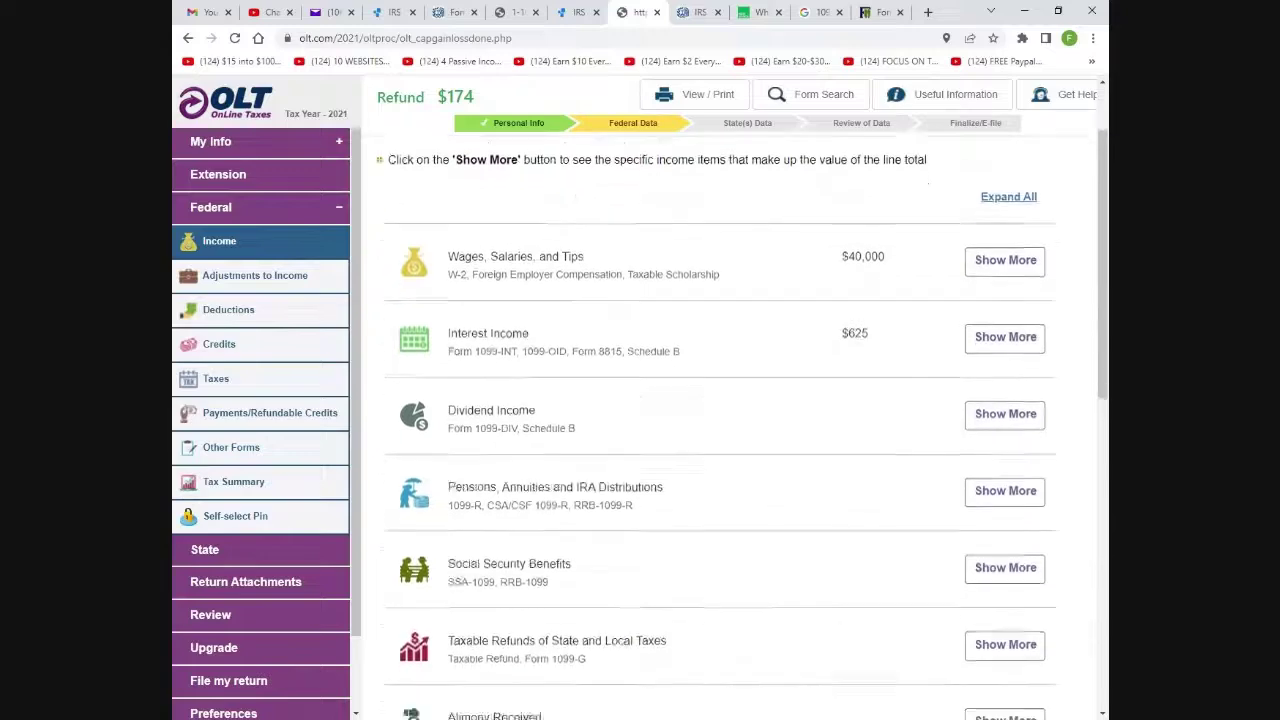
scroll(720, 420, "down", 4)
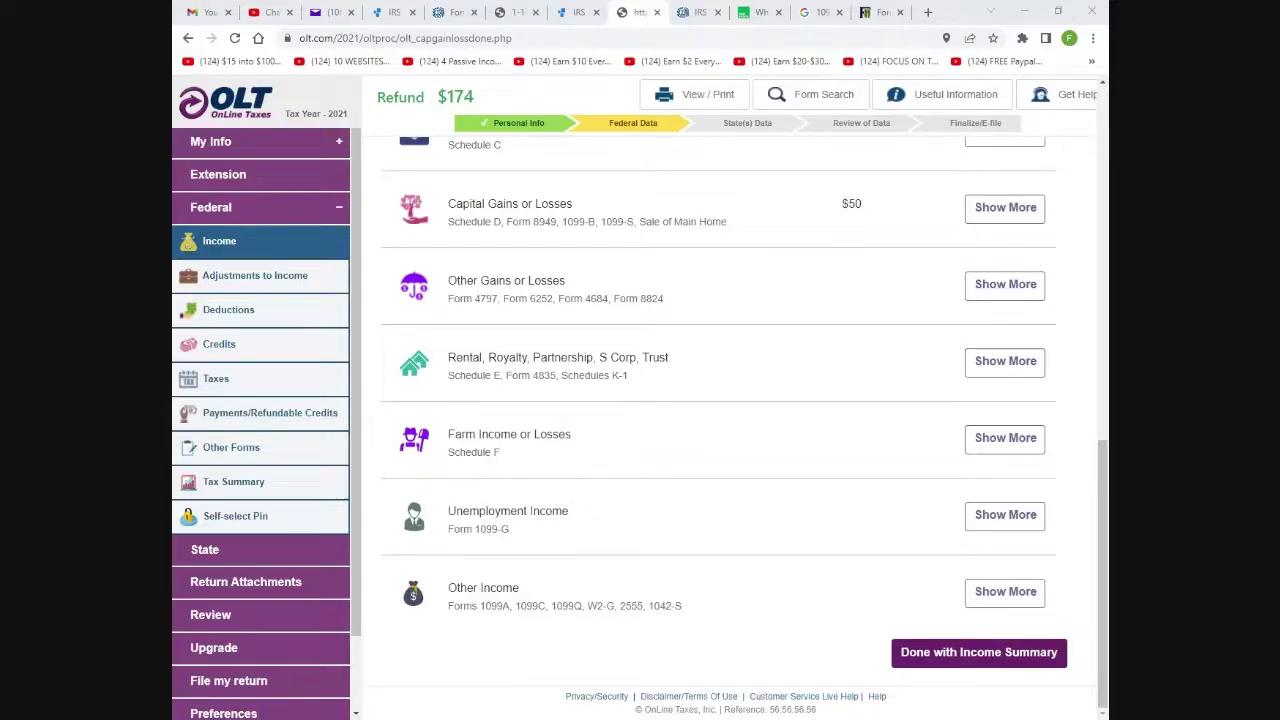
scroll(475, 489, "up", 8)
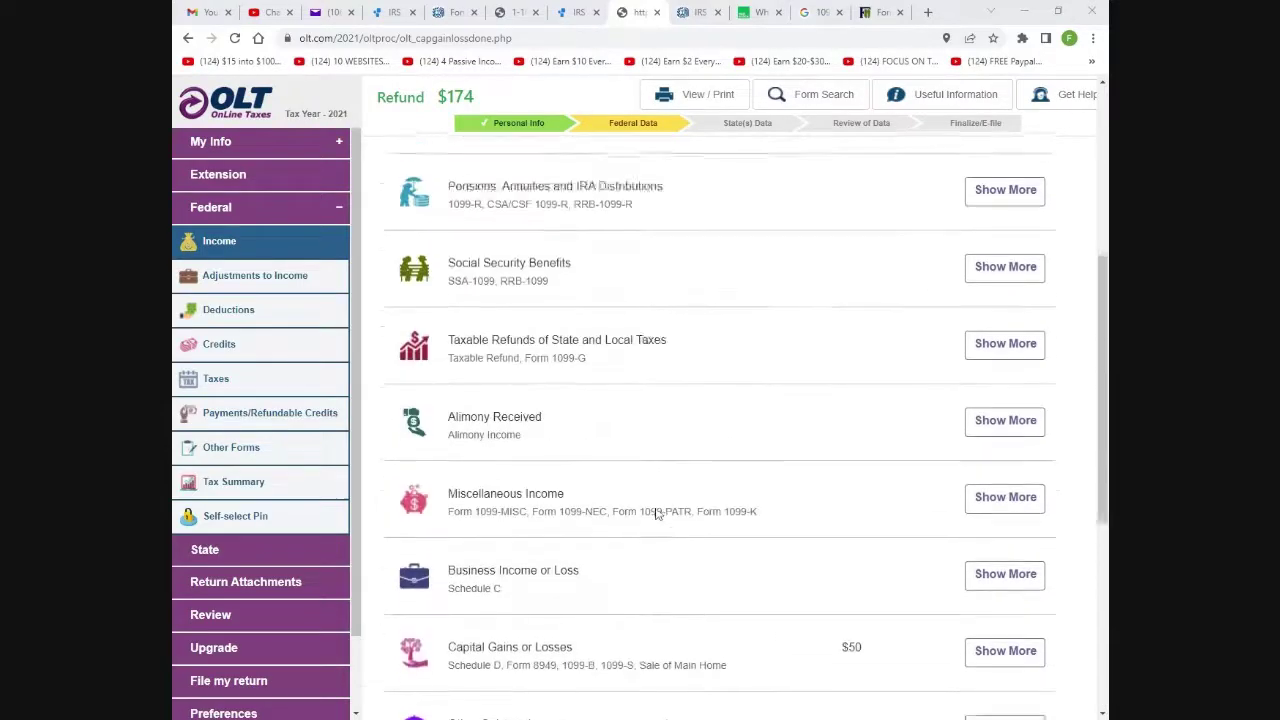
scroll(610, 366, "up", 1)
scroll(617, 369, "down", 4)
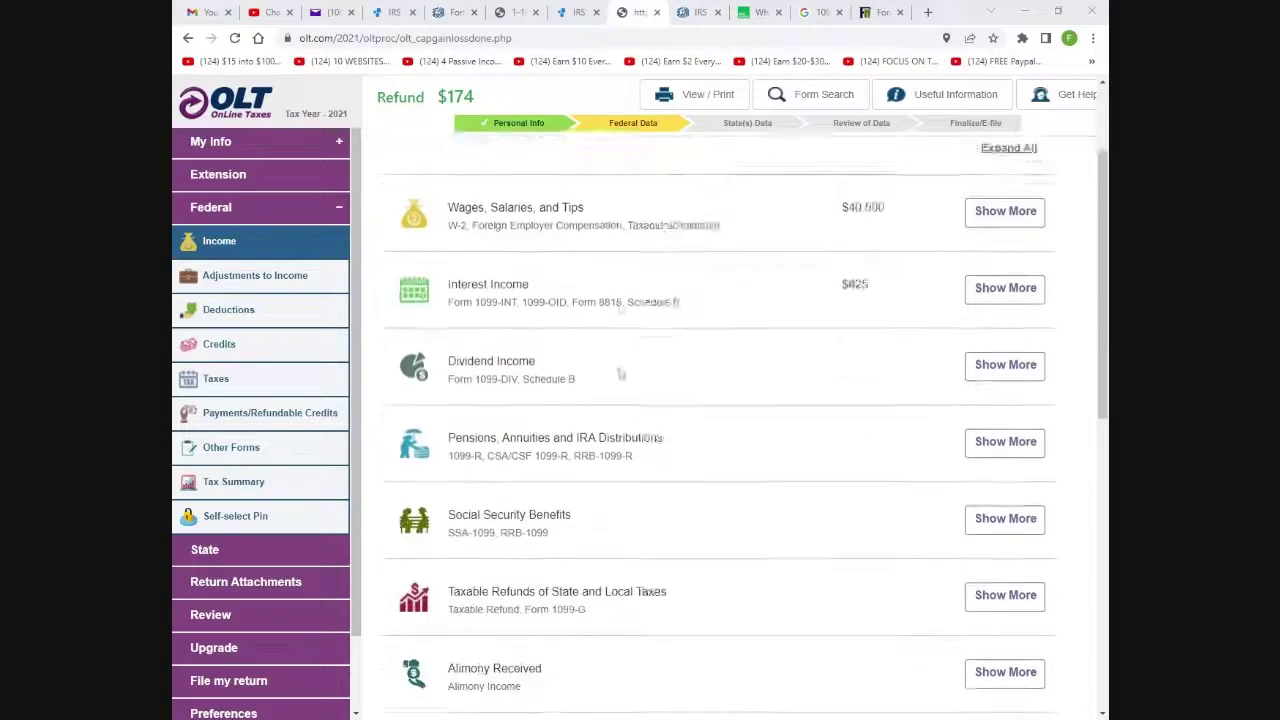
scroll(620, 376, "down", 4)
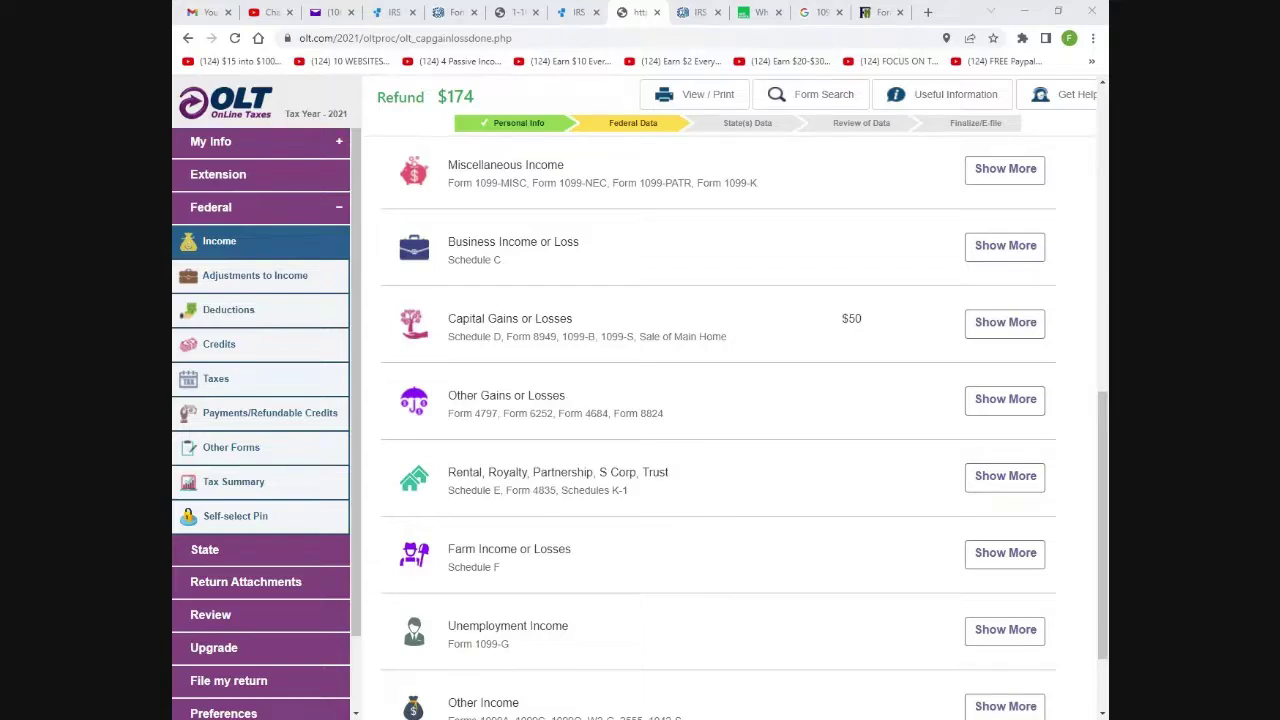
scroll(411, 217, "down", 2)
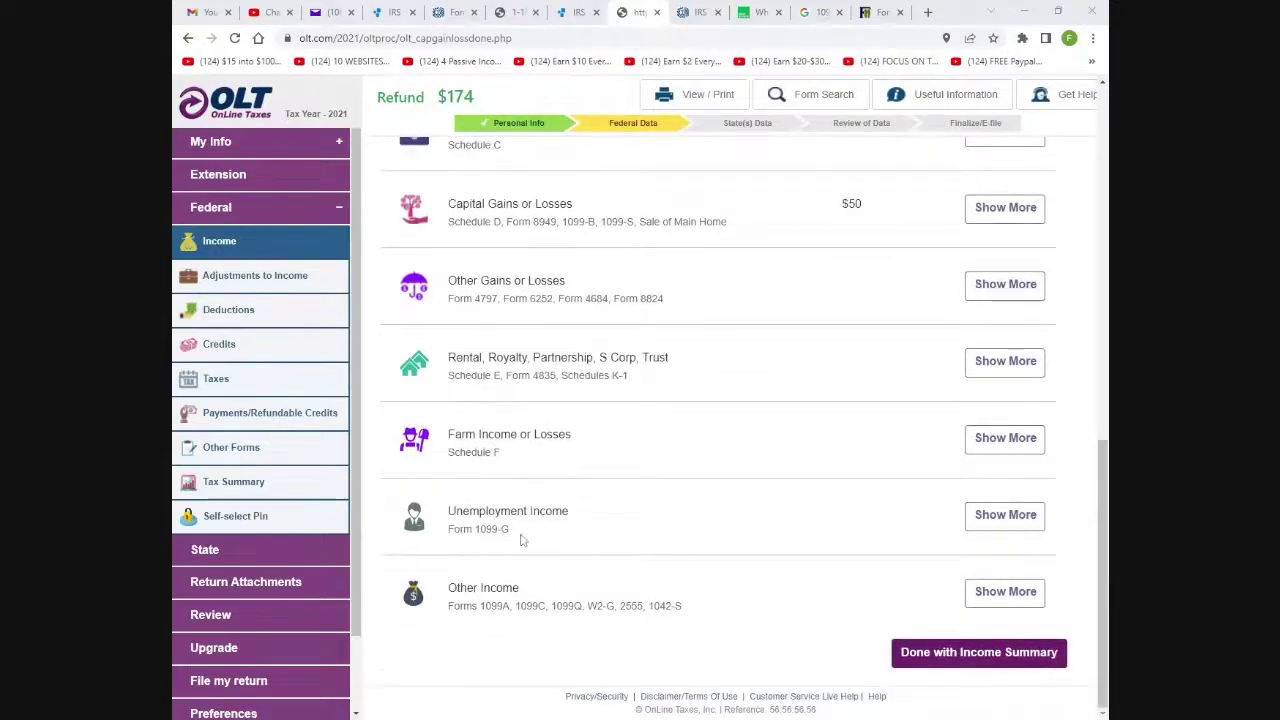
Step: Start a new Form 1099-G entry under Unemployment Income
left_click(1003, 517)
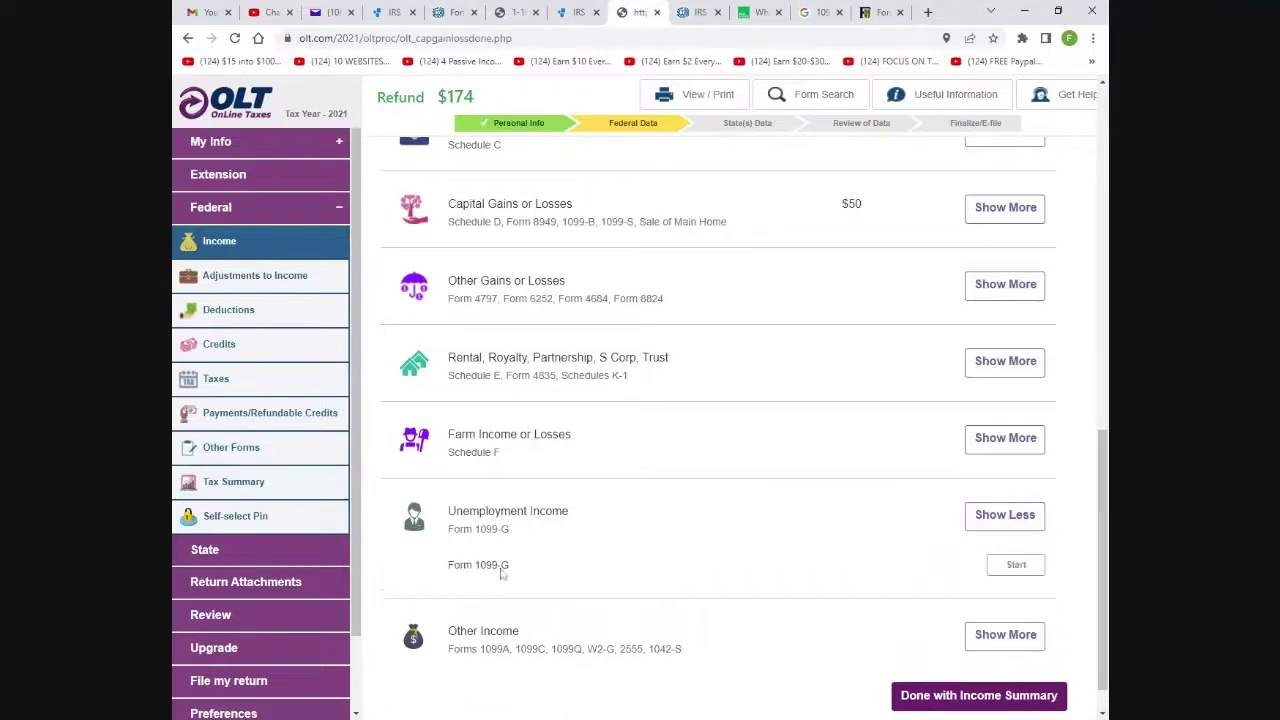
left_click(1014, 566)
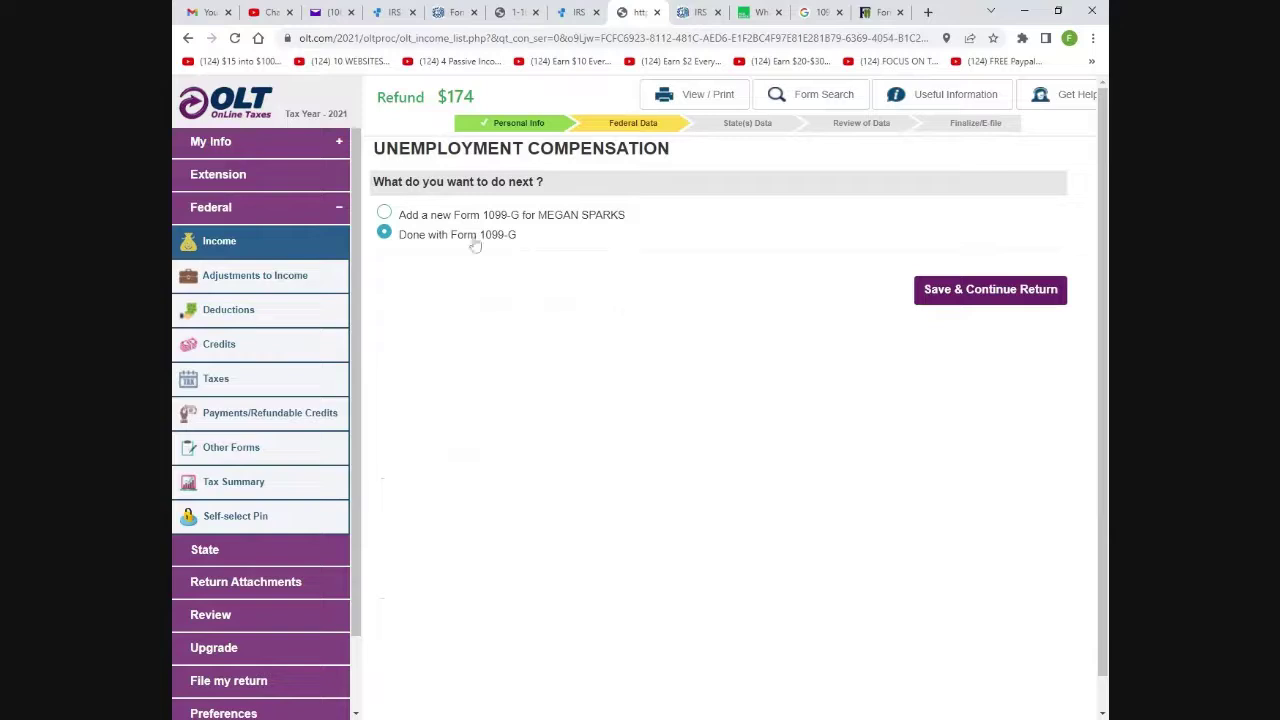
left_click(384, 212)
left_click(946, 291)
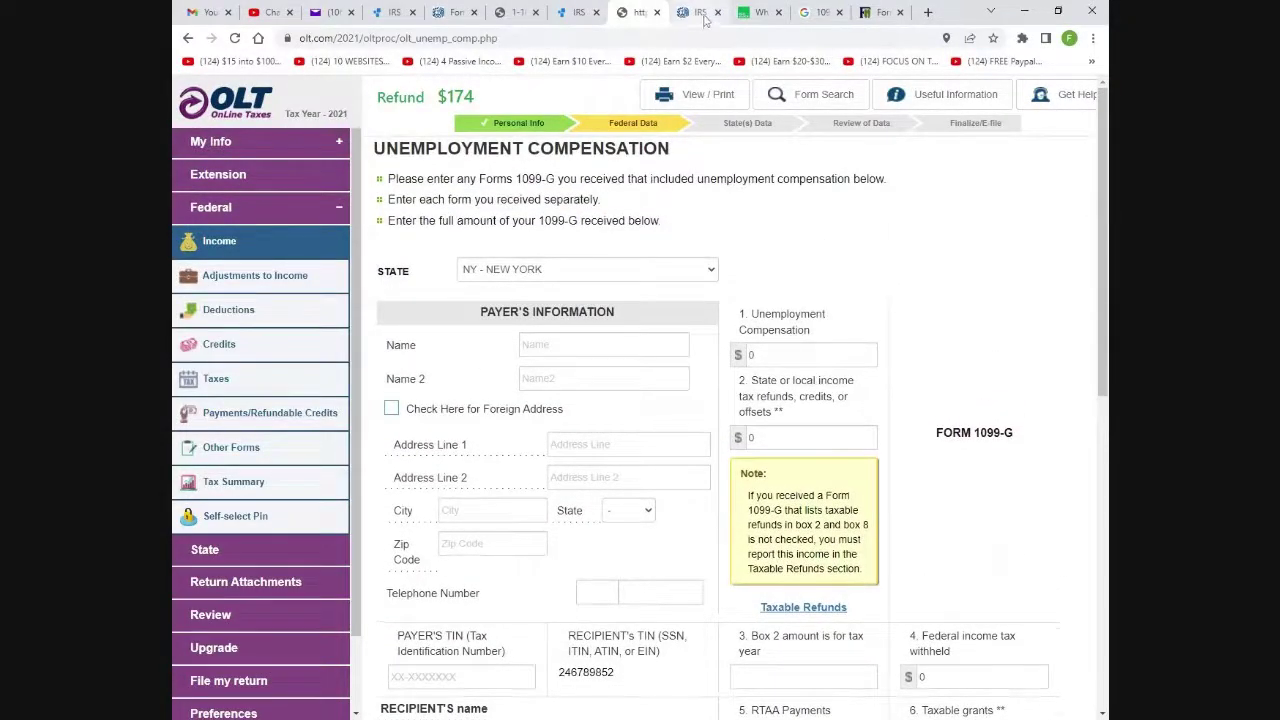
Step: Check the 1099-MISC example and IRS Free File pages, then return to the 1099-G form
left_click(578, 12)
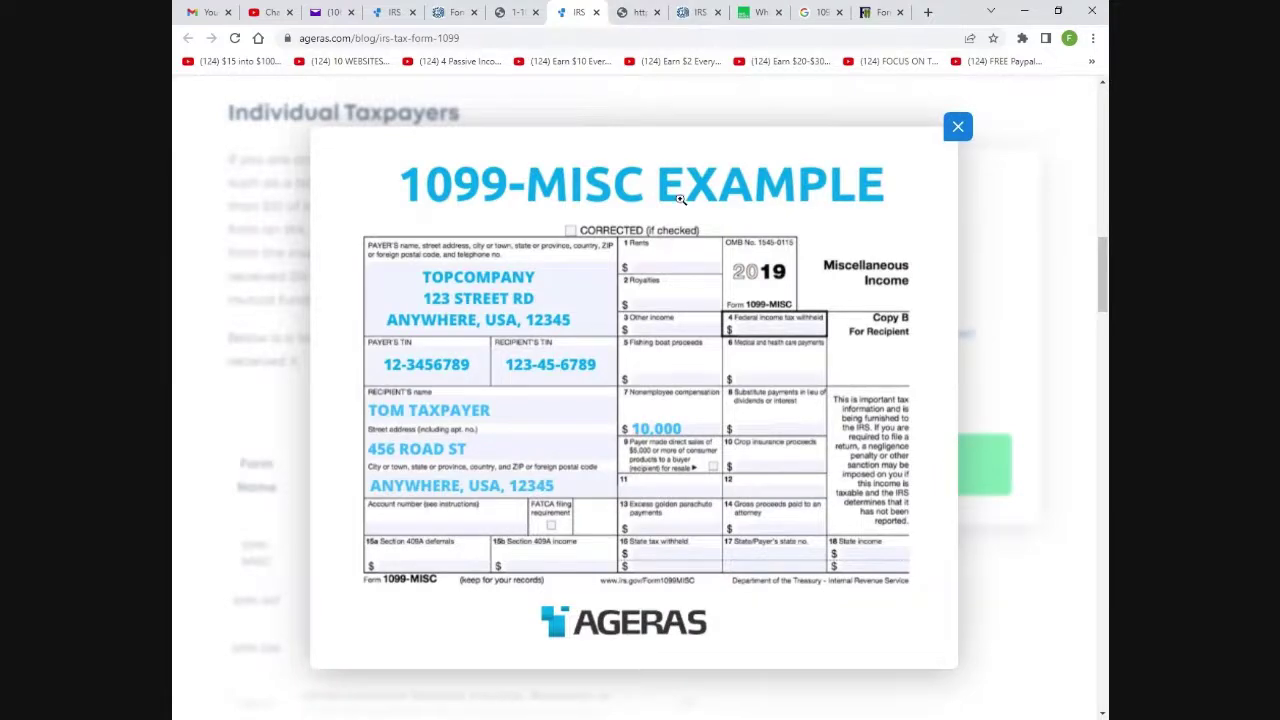
left_click(697, 13)
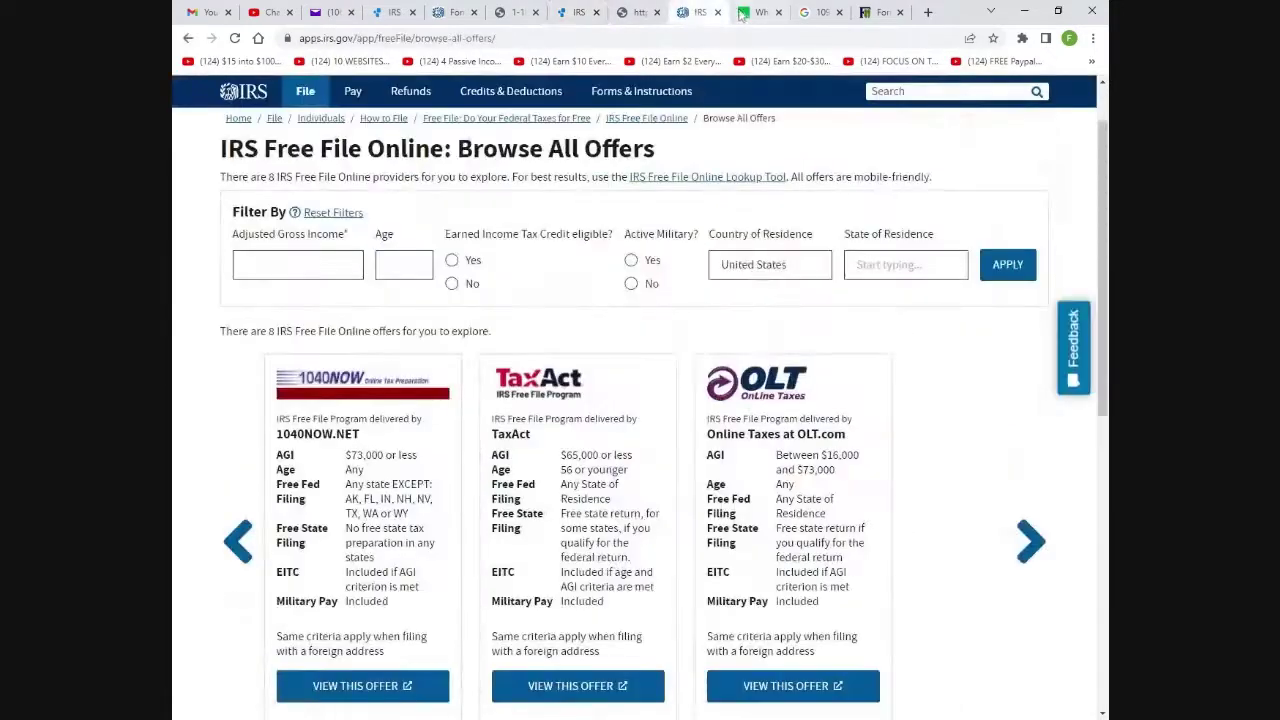
left_click(638, 13)
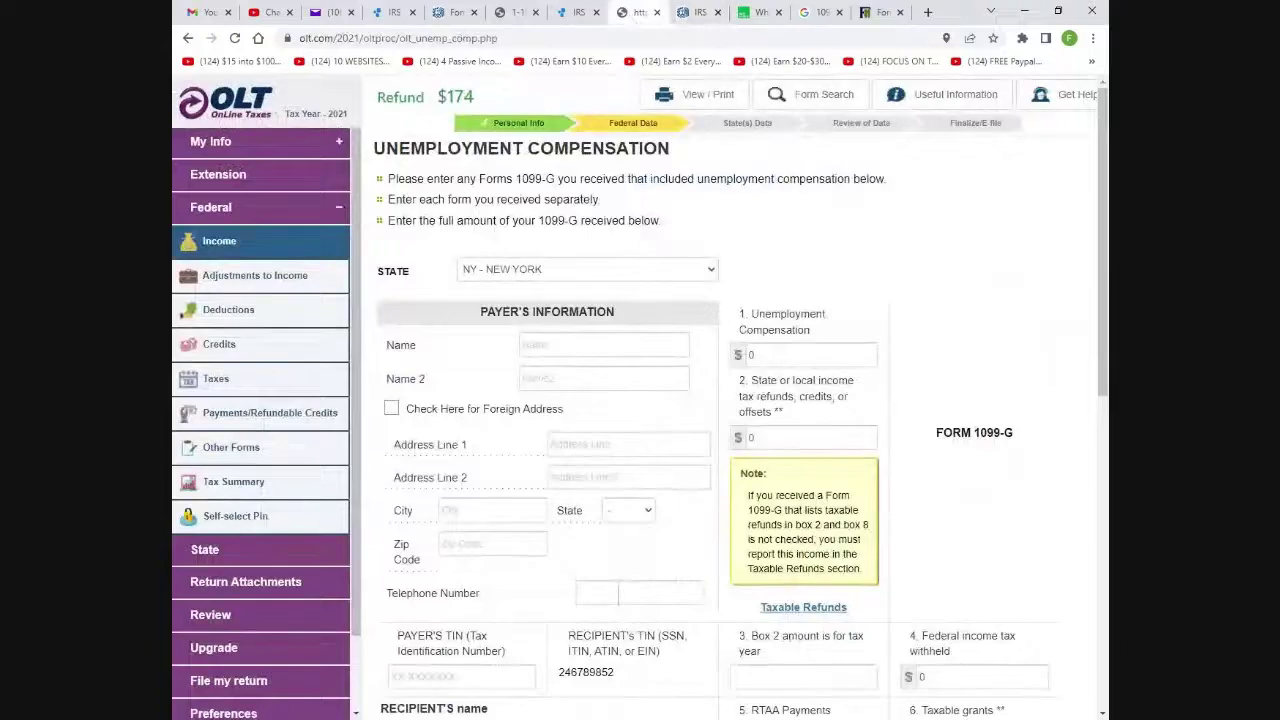
Step: Scroll through the unemployment compensation form and proceed to the 2021 Deductions page
scroll(595, 328, "down", 1)
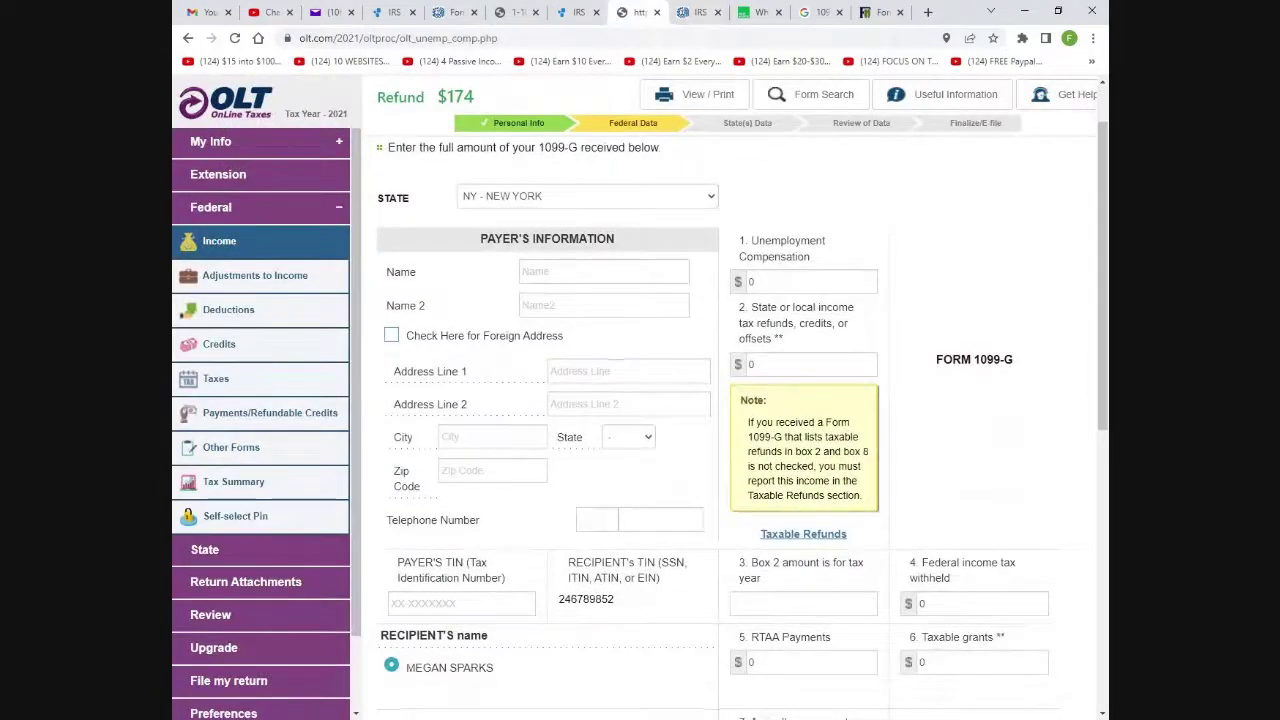
scroll(697, 282, "down", 3)
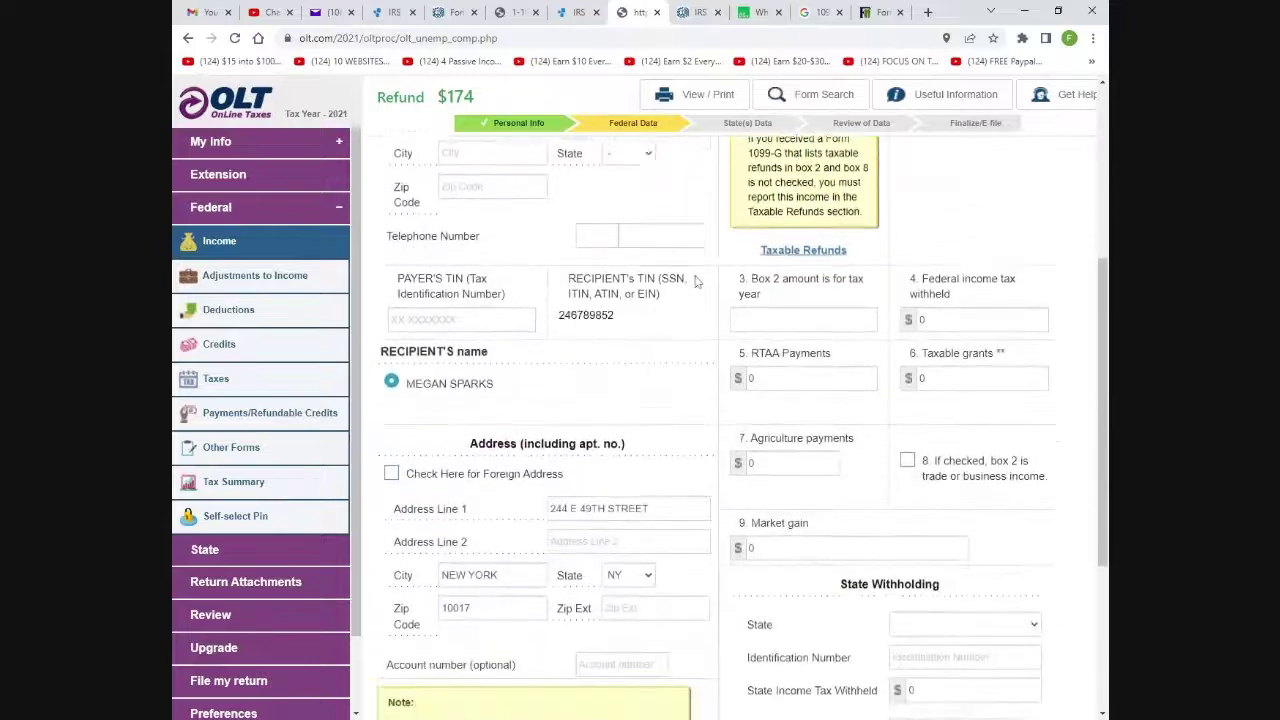
scroll(697, 282, "down", 1)
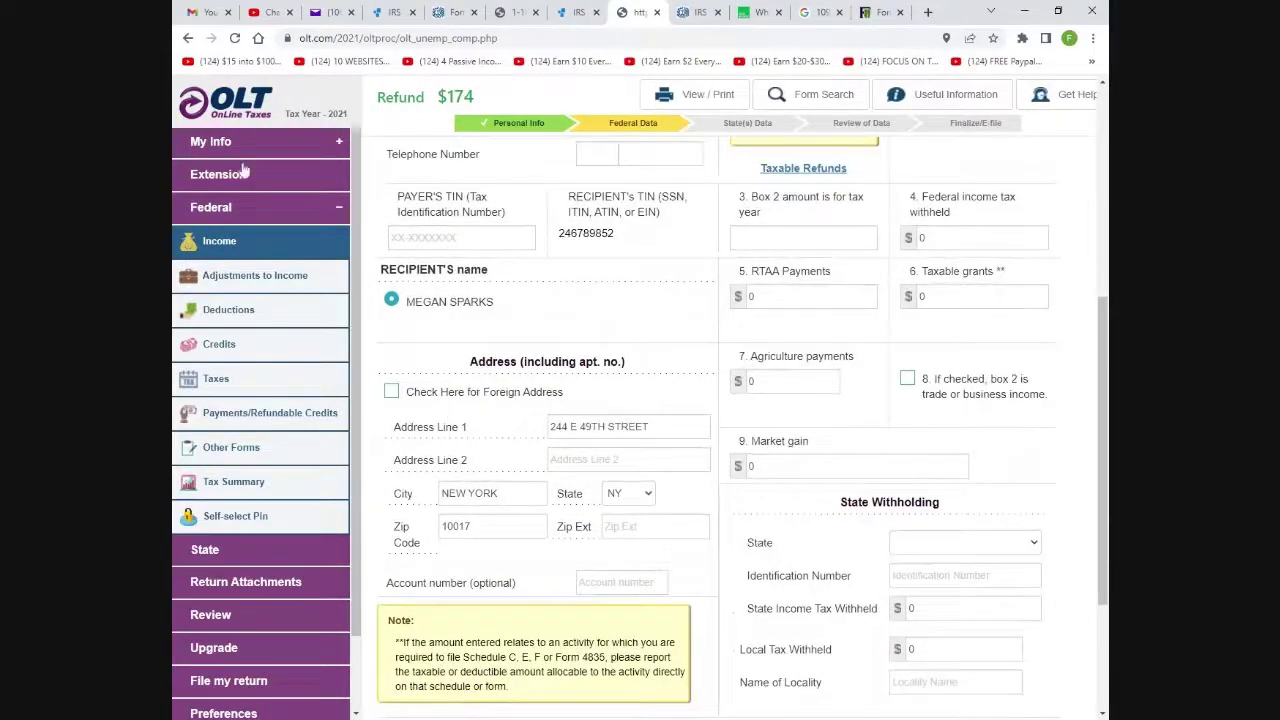
scroll(972, 466, "up", 2)
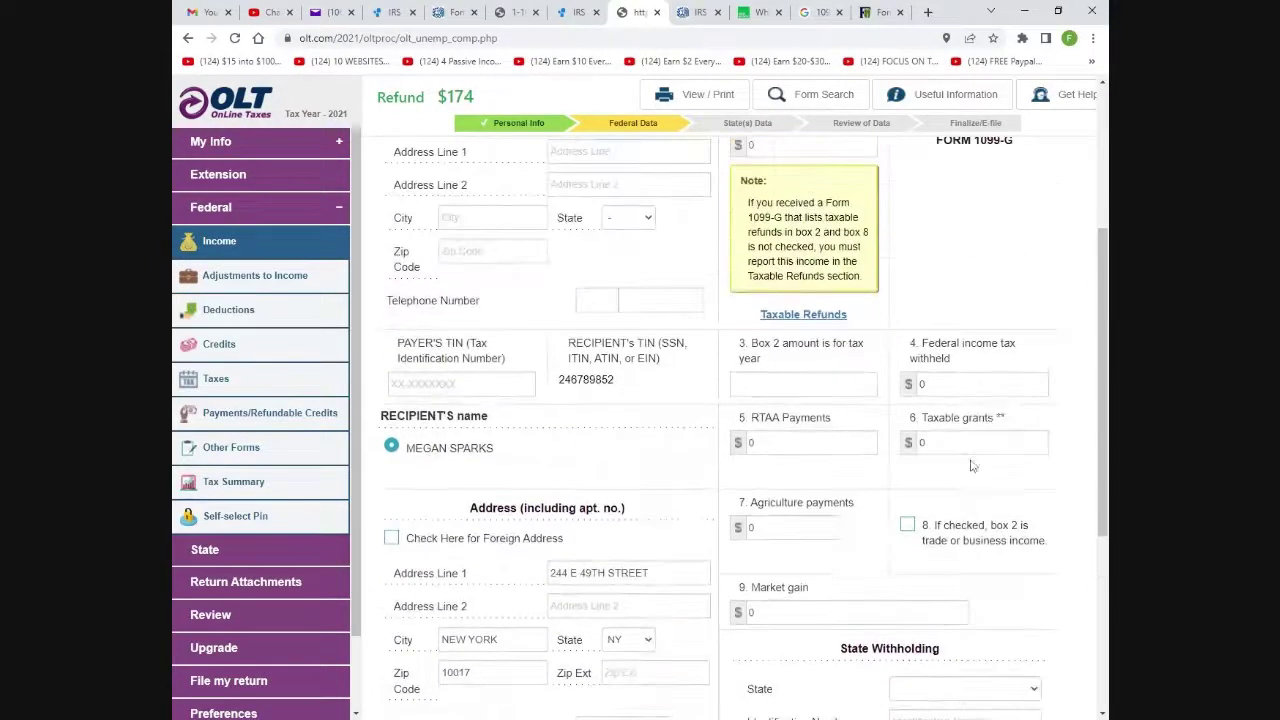
scroll(972, 466, "down", 3)
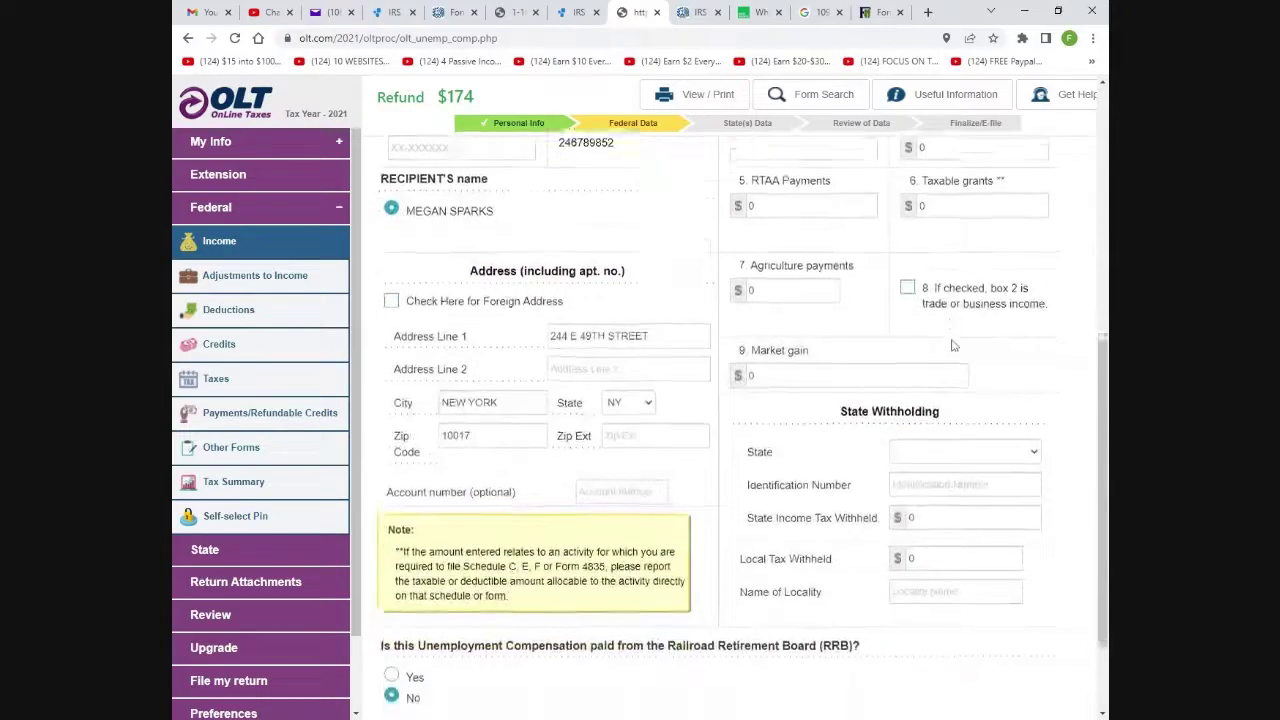
scroll(953, 345, "down", 1)
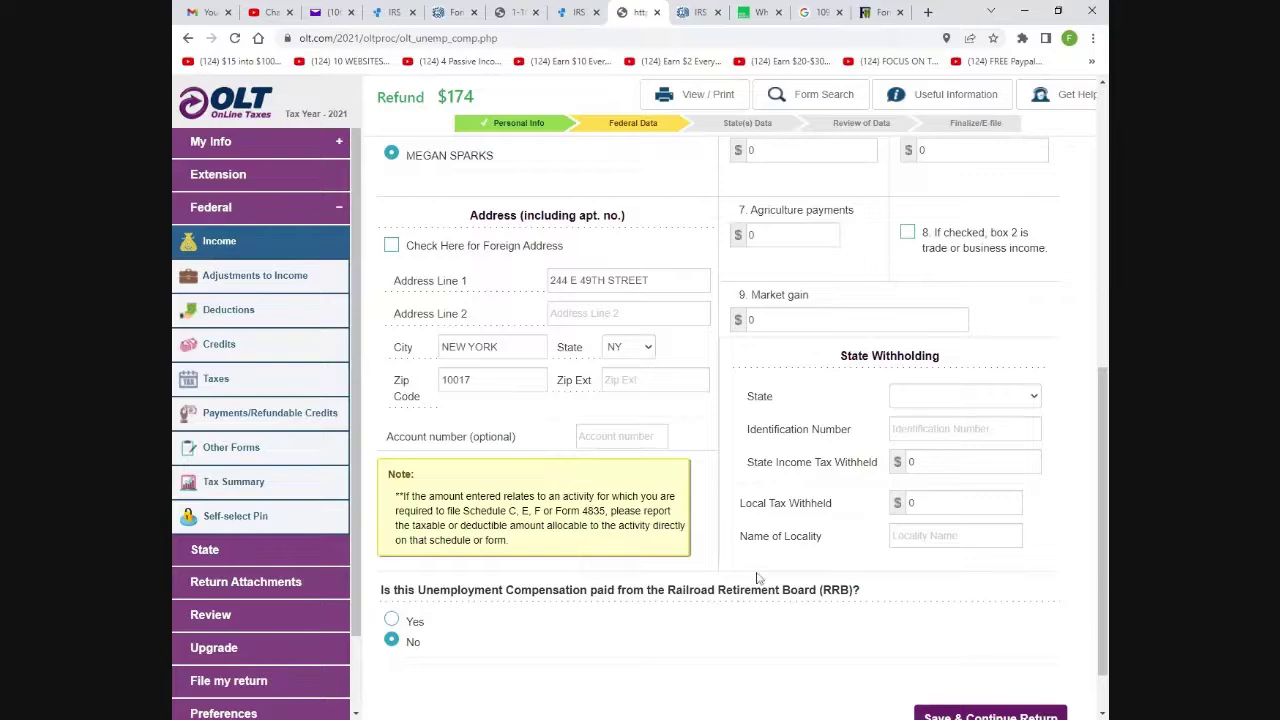
scroll(760, 578, "down", 1)
scroll(813, 478, "up", 2)
scroll(813, 478, "up", 5)
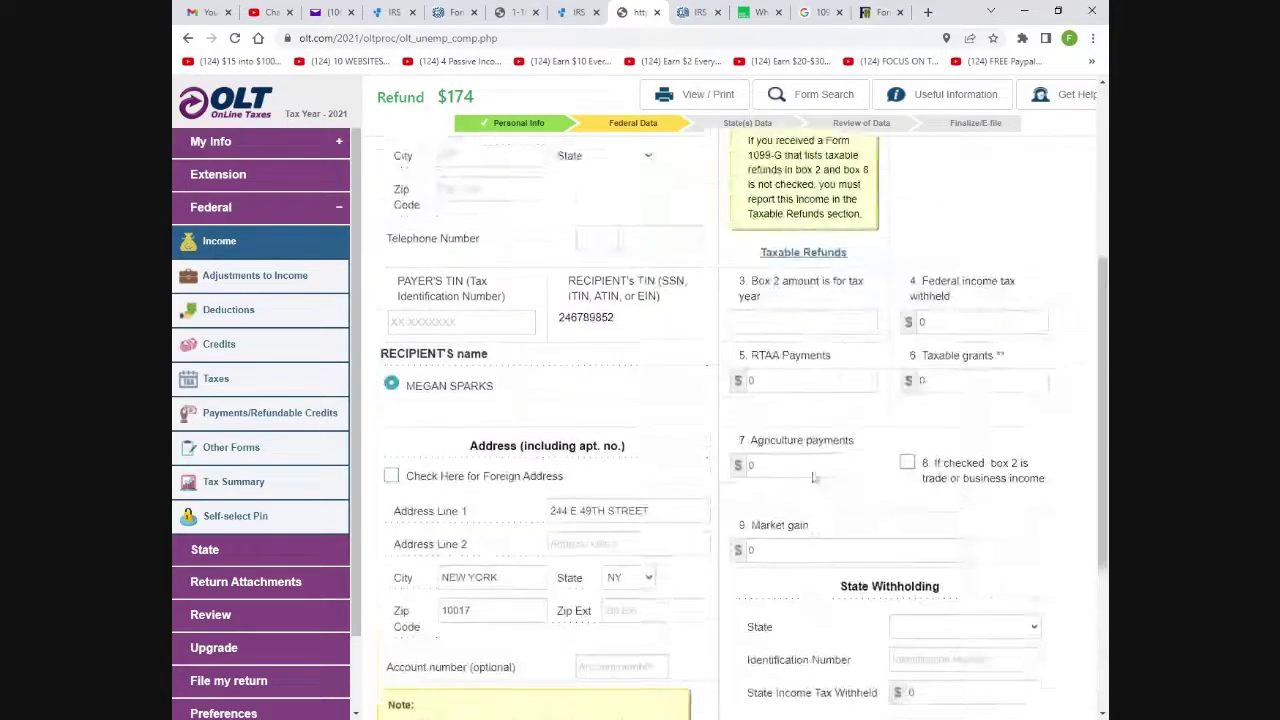
scroll(811, 478, "down", 4)
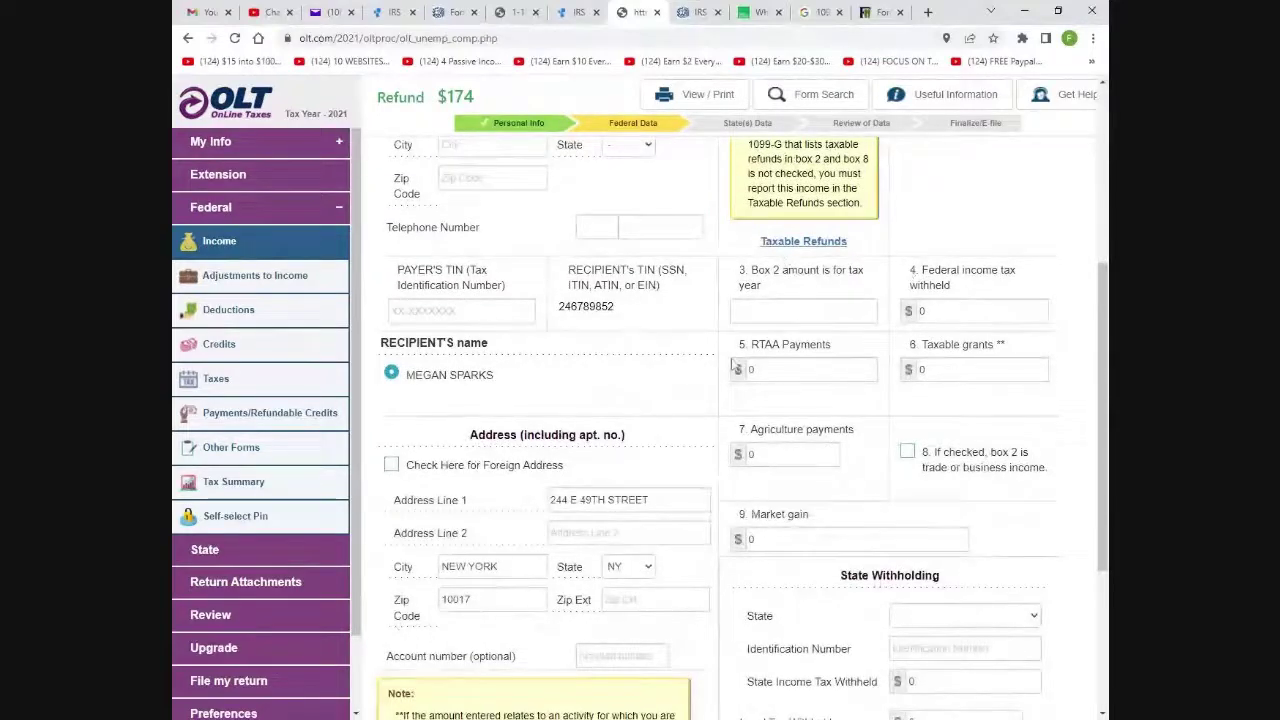
scroll(1074, 470, "down", 1)
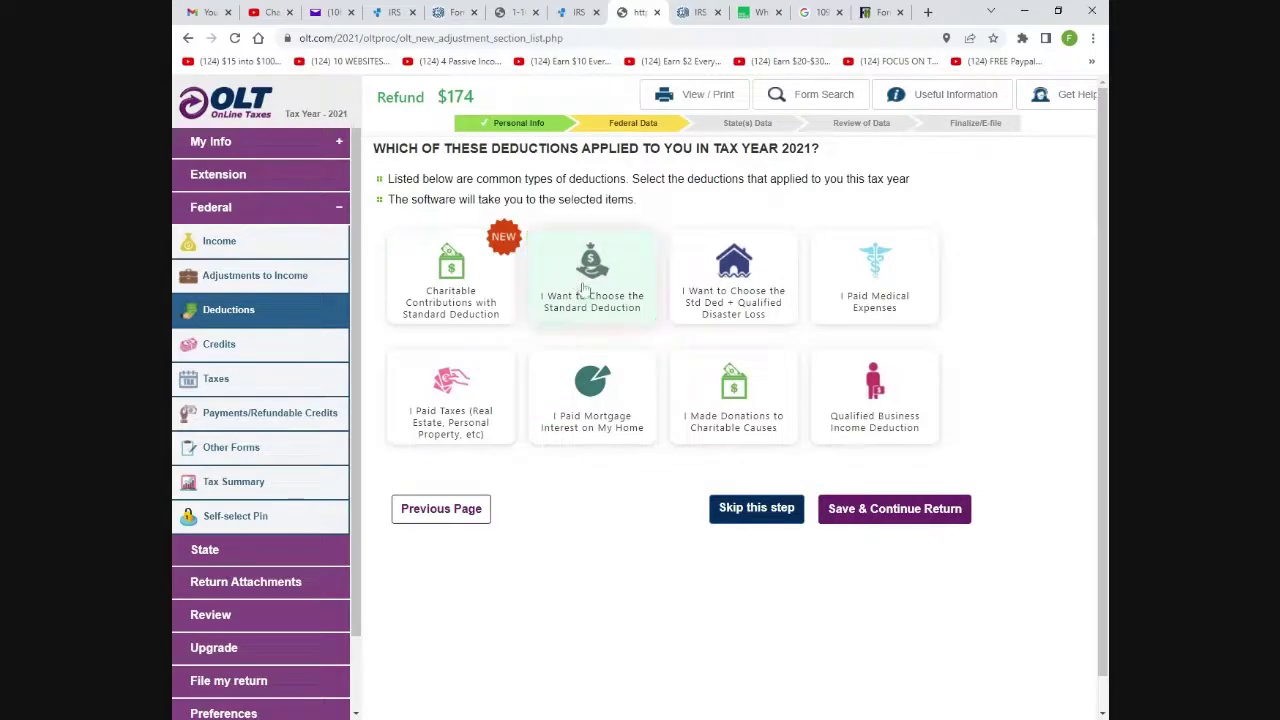
Step: Choose the standard deduction and answer No to bona fide Puerto Rico residency
left_click(852, 512)
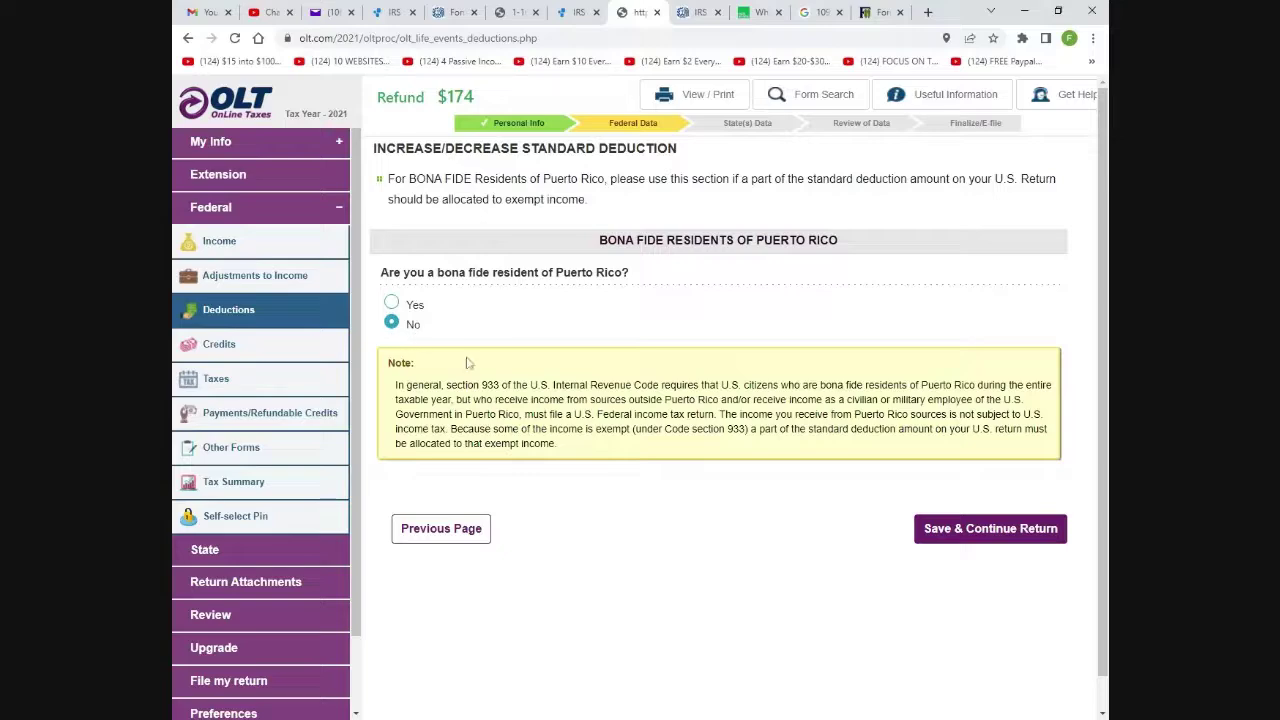
left_click(966, 540)
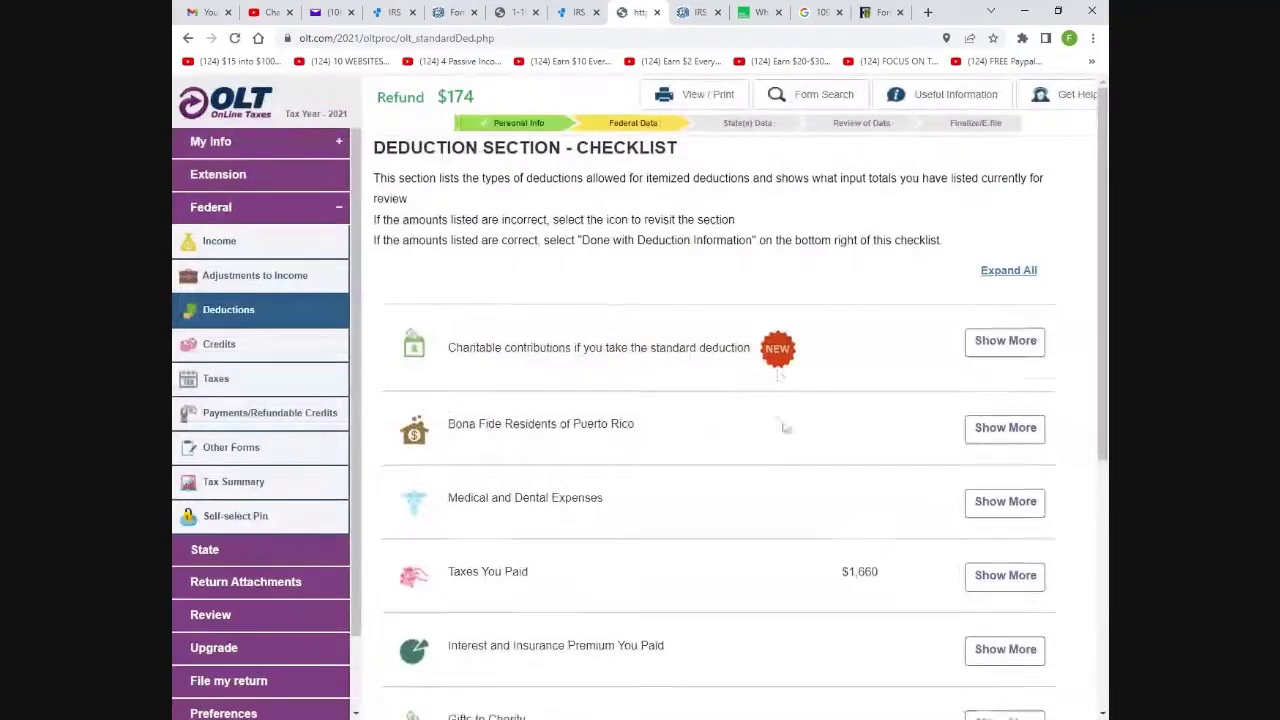
Step: Accept the deduction summary's $12,550 standard deduction and proceed to the 2021 credits selection
scroll(786, 429, "down", 5)
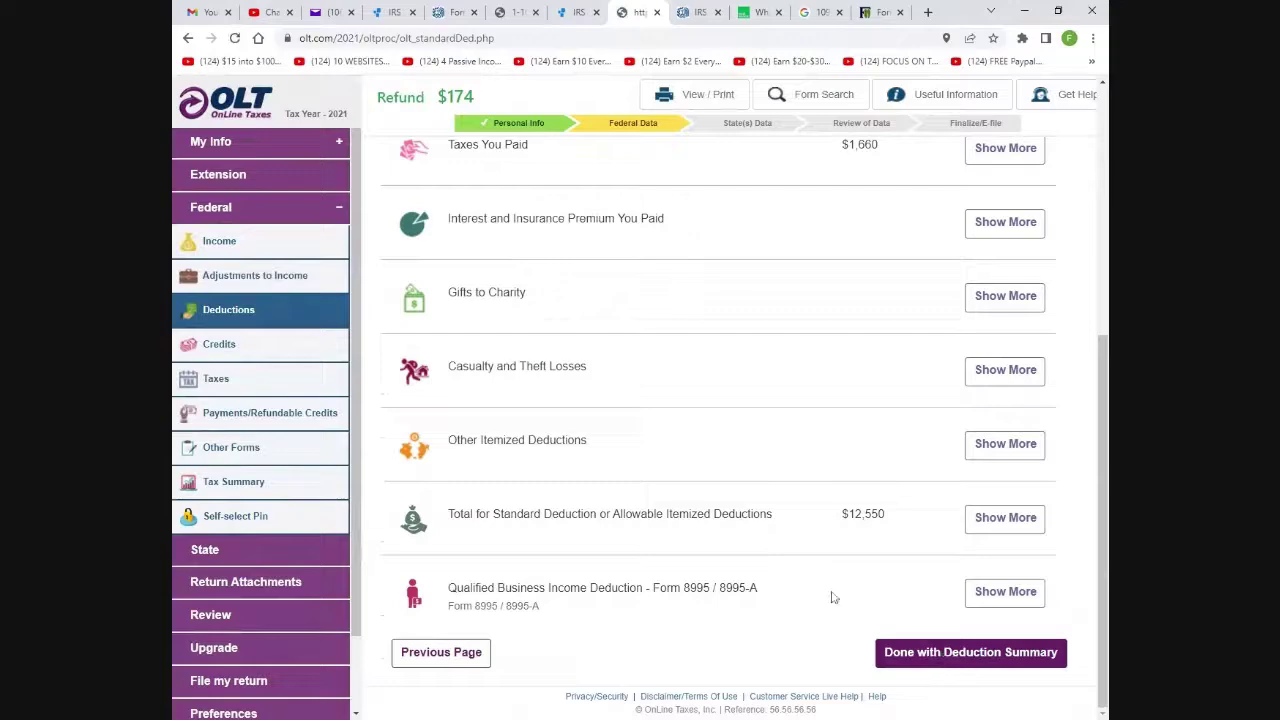
left_click(906, 662)
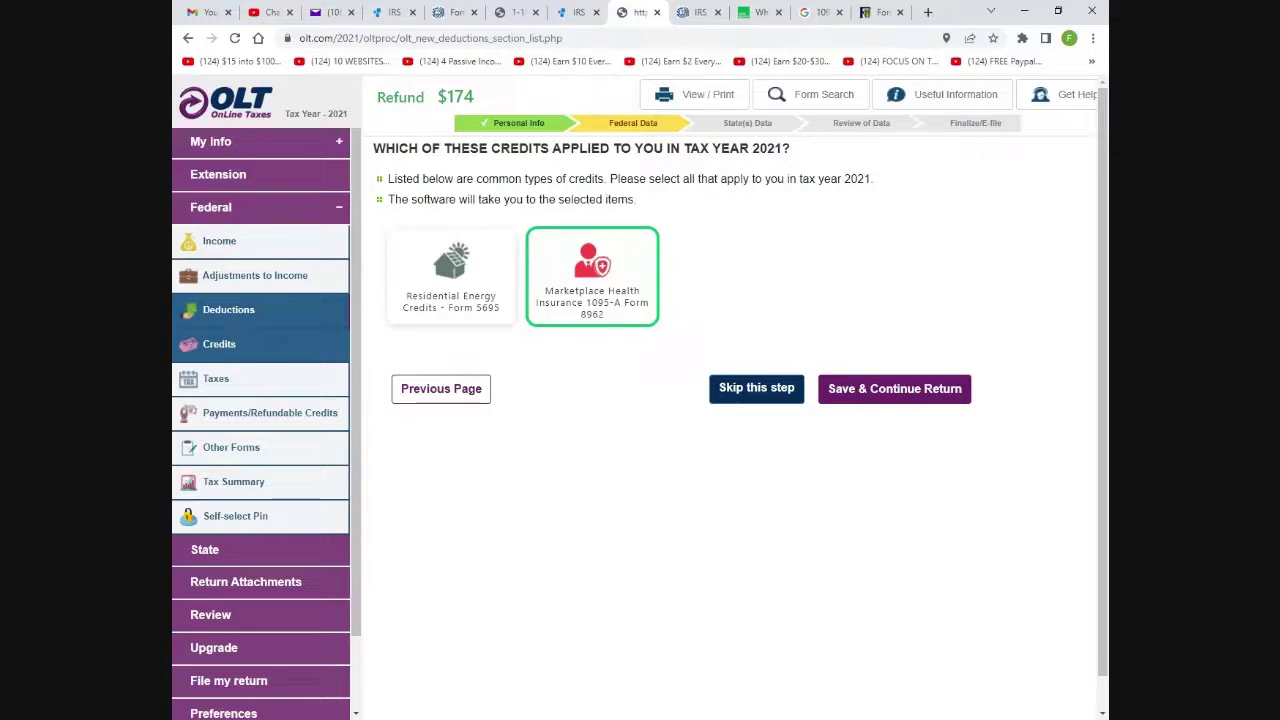
Step: Choose Residential Energy Credits (Form 5695) as the applicable credit and continue to its questions
left_click(430, 290)
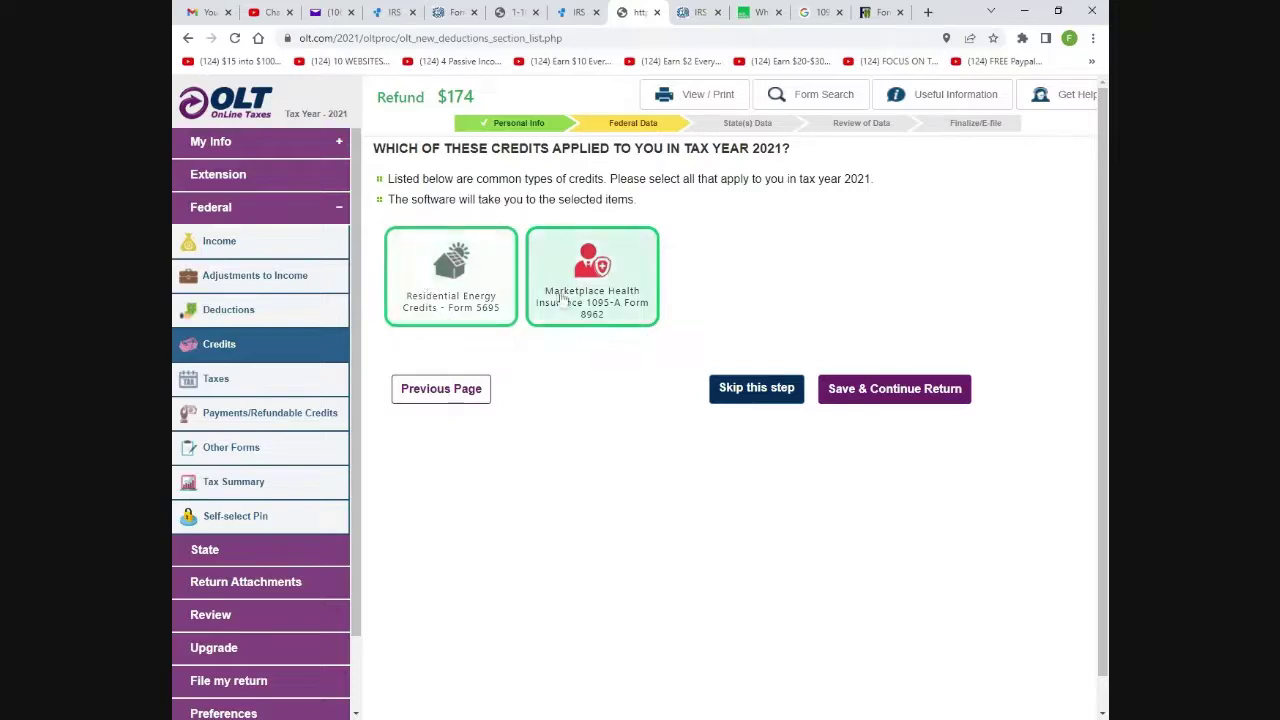
left_click(458, 312)
left_click(458, 312)
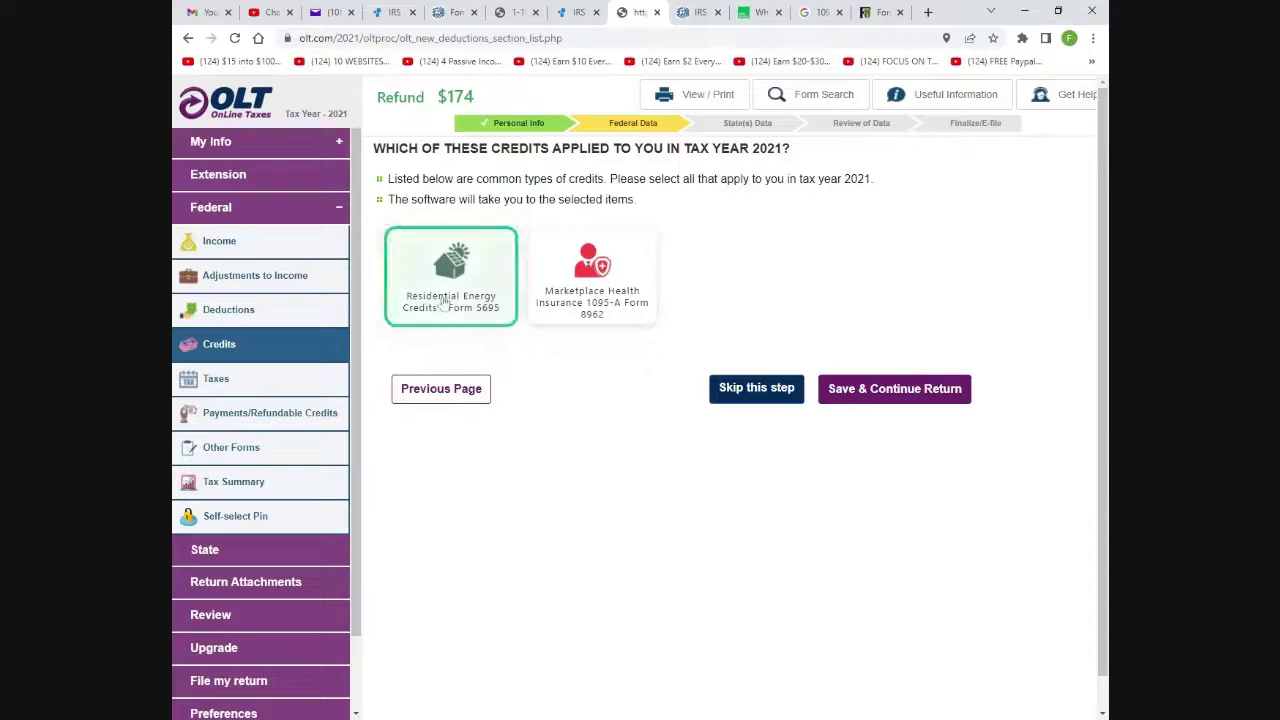
left_click(860, 398)
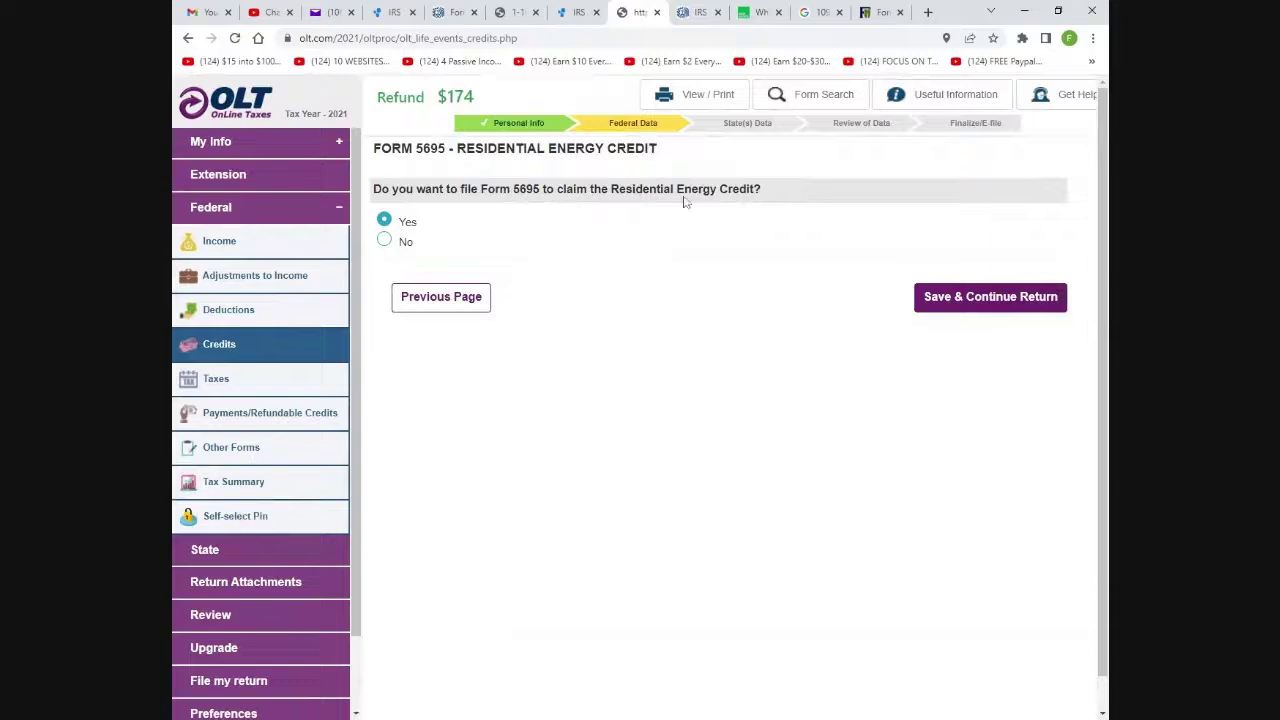
Step: Answer Yes to filing Form 5695, leave Part I energy costs at 0, and answer No in Part II
left_click(975, 296)
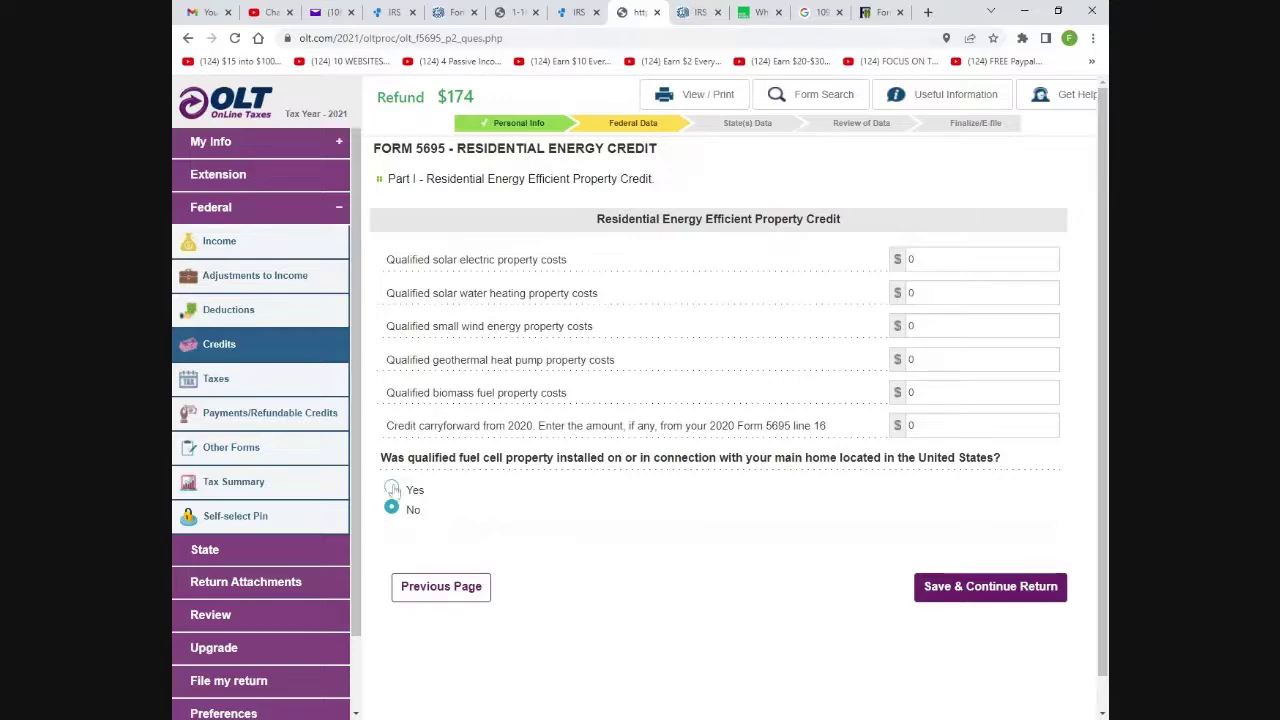
left_click(1036, 585)
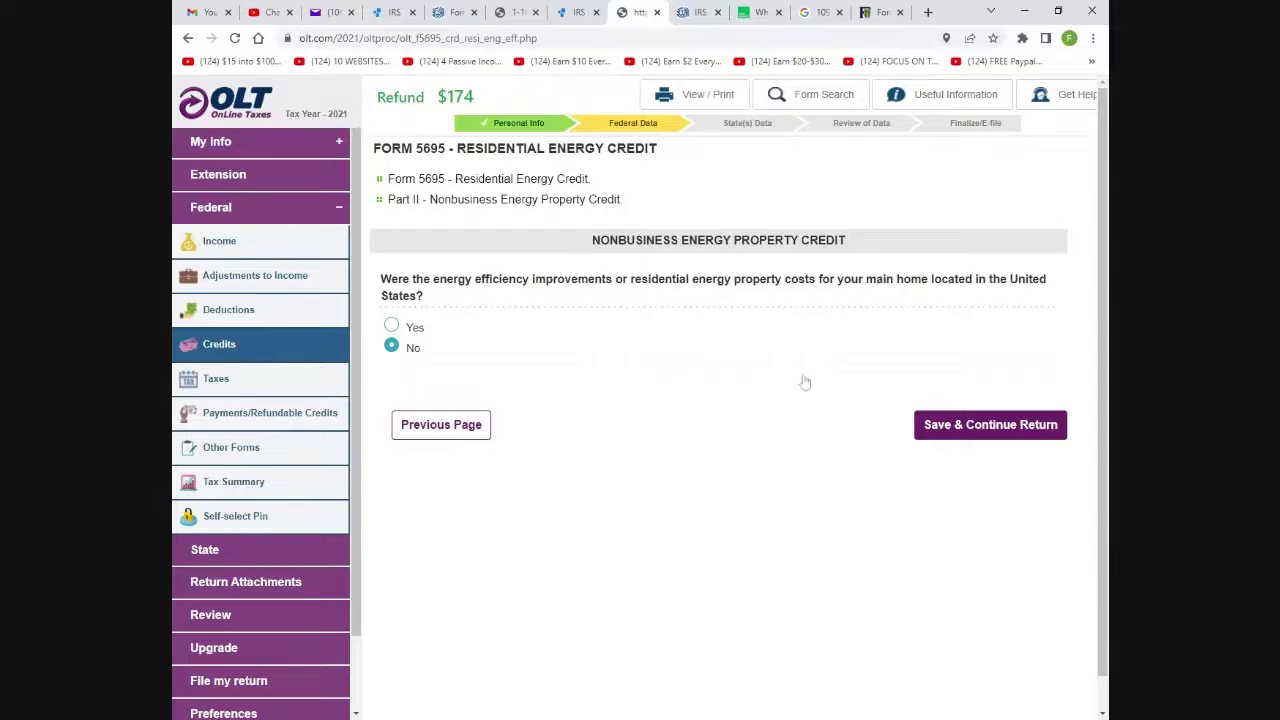
left_click(996, 436)
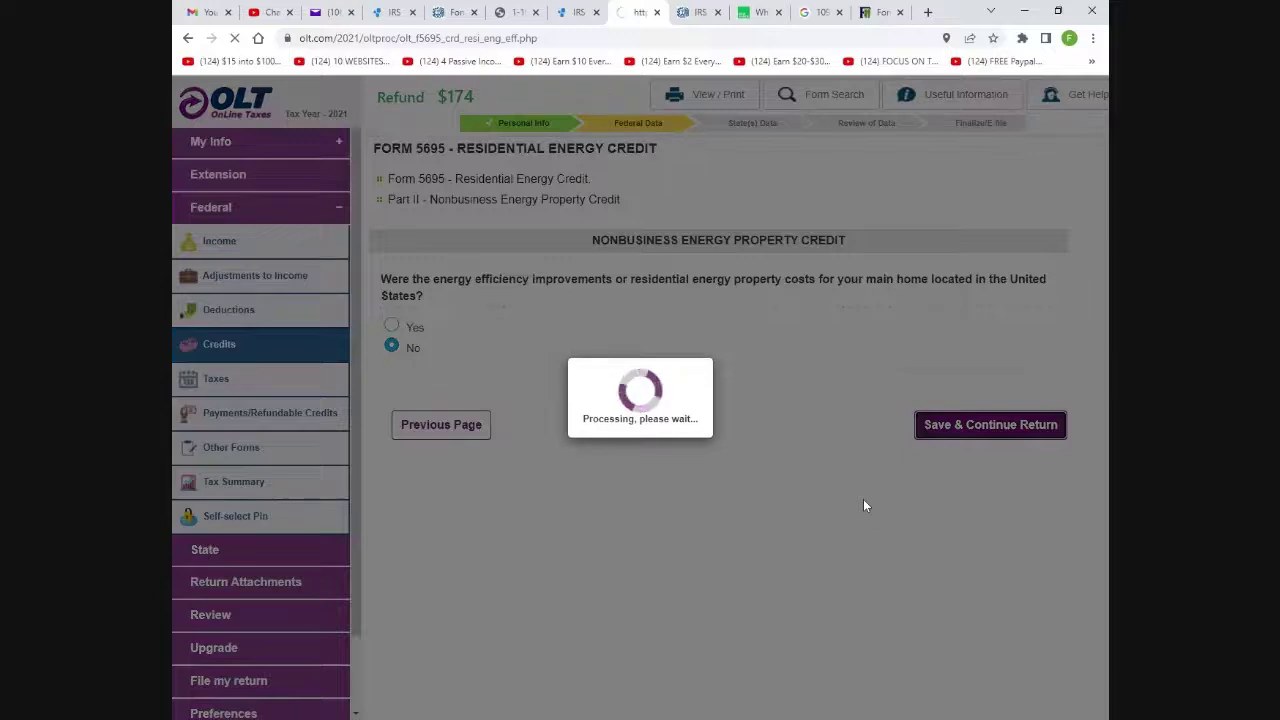
scroll(863, 503, "down", 2)
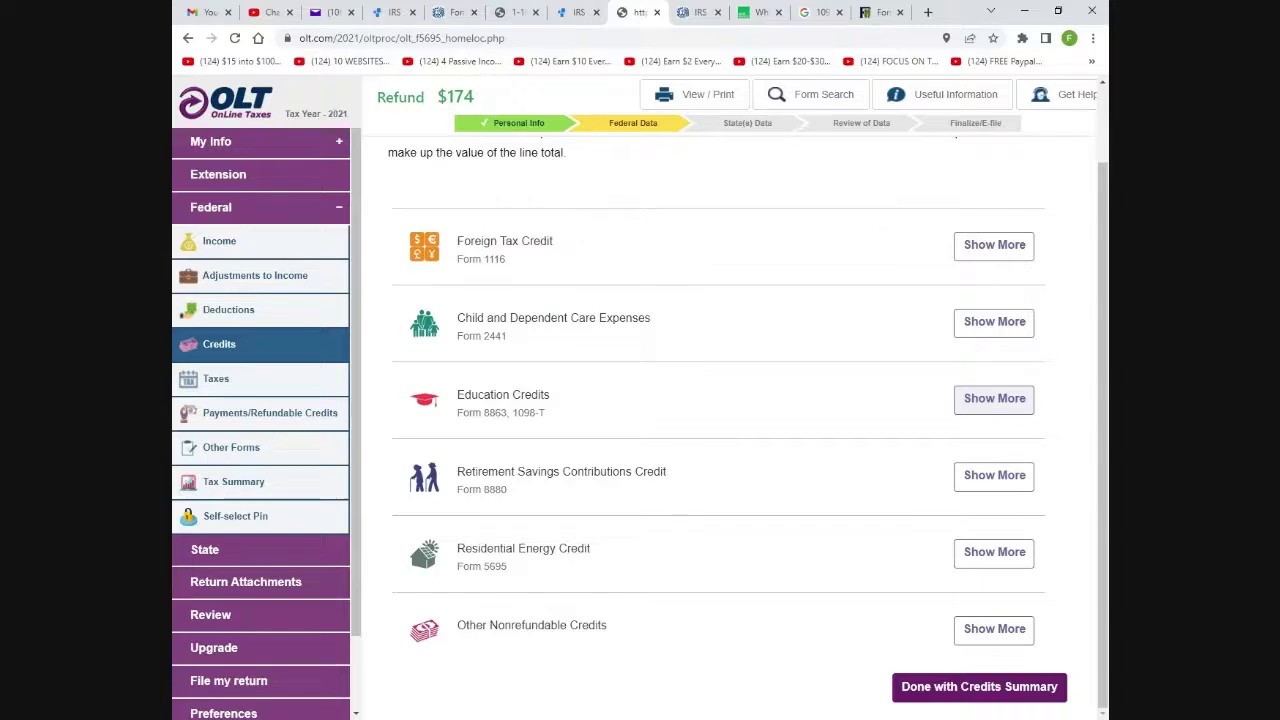
Step: Expand Education Credits (Form 8863, 1098-T) on the Credits Summary to reach Education Expenses
left_click(988, 404)
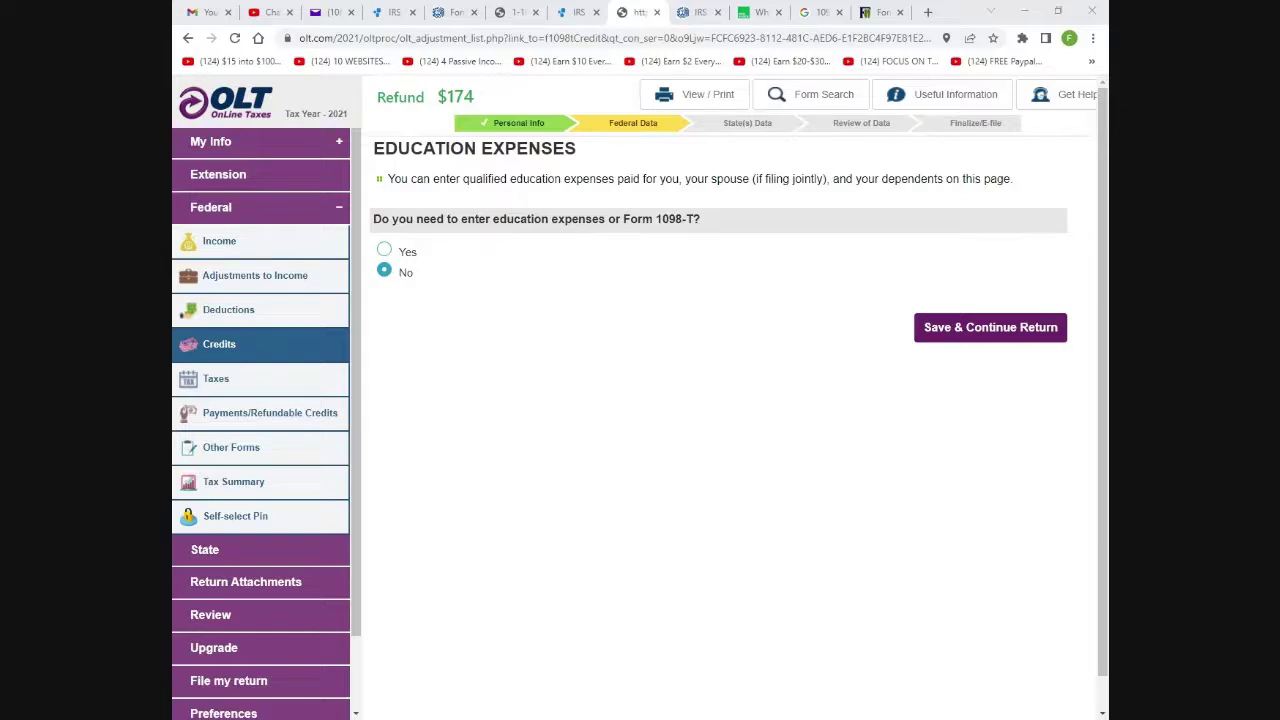
Step: Answer Yes to education expenses, keep the listed student, and answer Yes to having 1098-T information
left_click(385, 250)
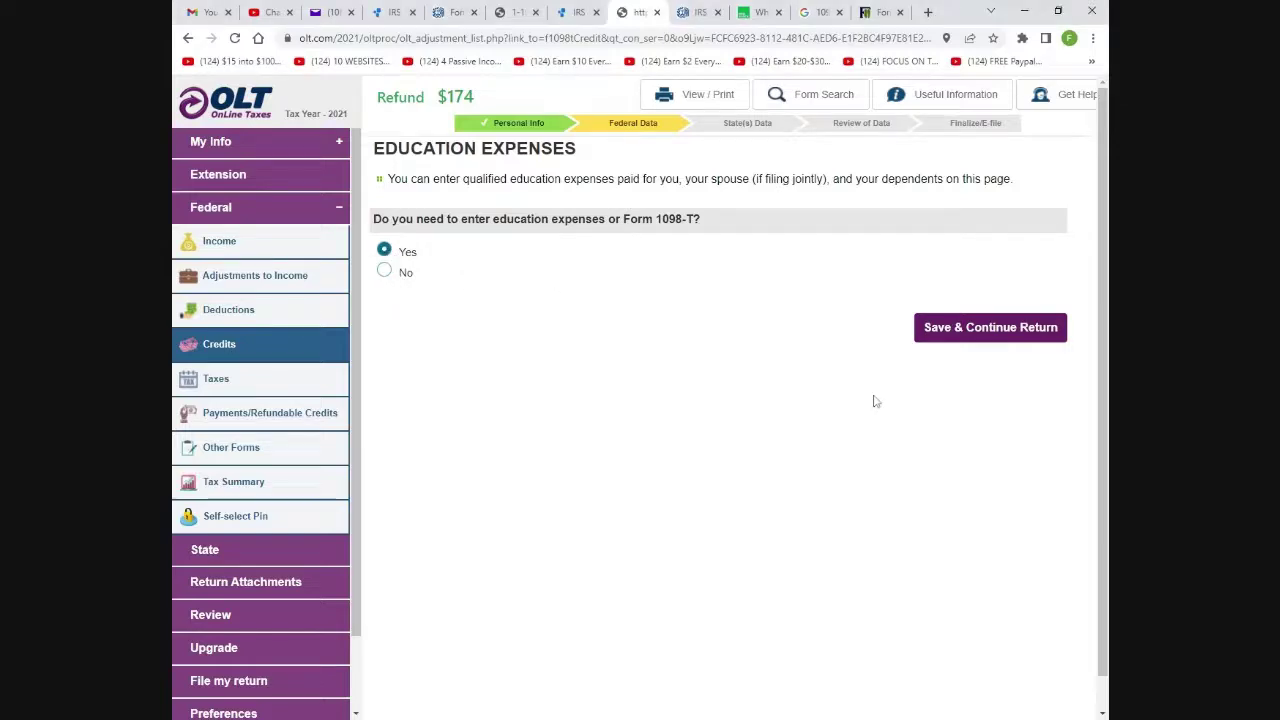
left_click(930, 338)
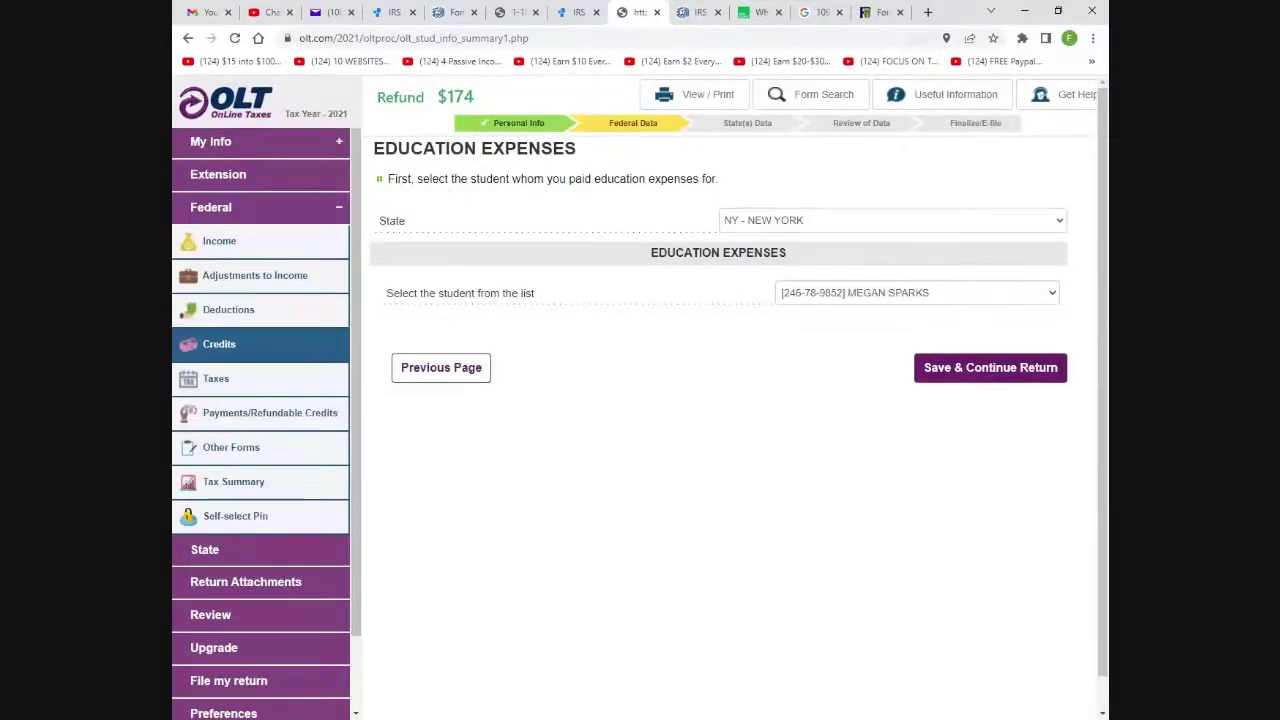
left_click(952, 372)
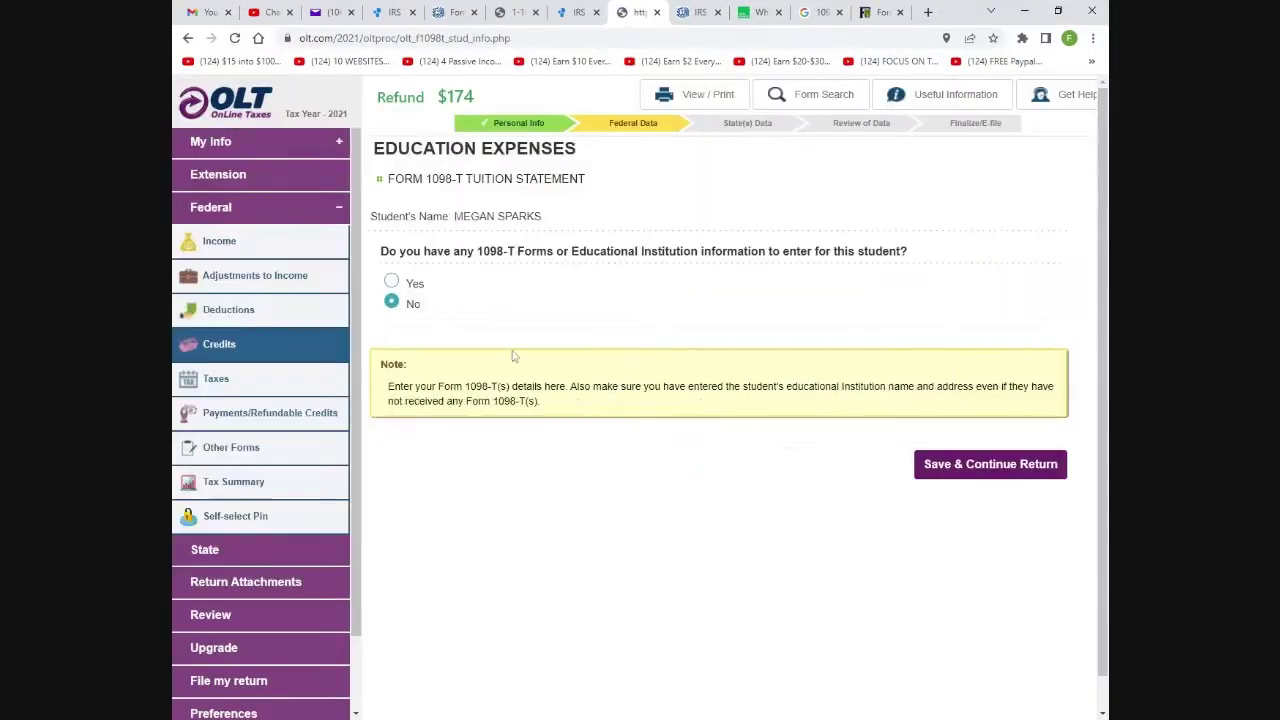
left_click(391, 283)
left_click(965, 466)
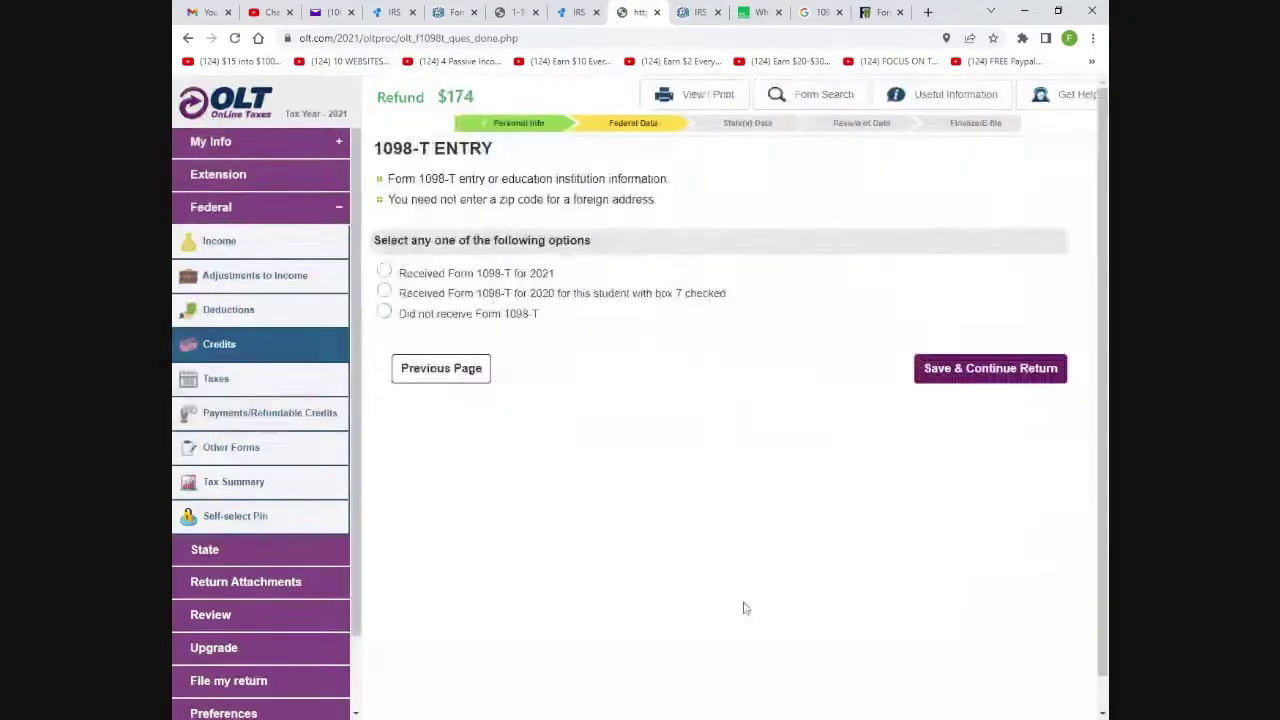
Step: Mark that a 2021 Form 1098-T was received, review the page, then return to the 1098-T question
left_click(385, 273)
scroll(795, 360, "down", 3)
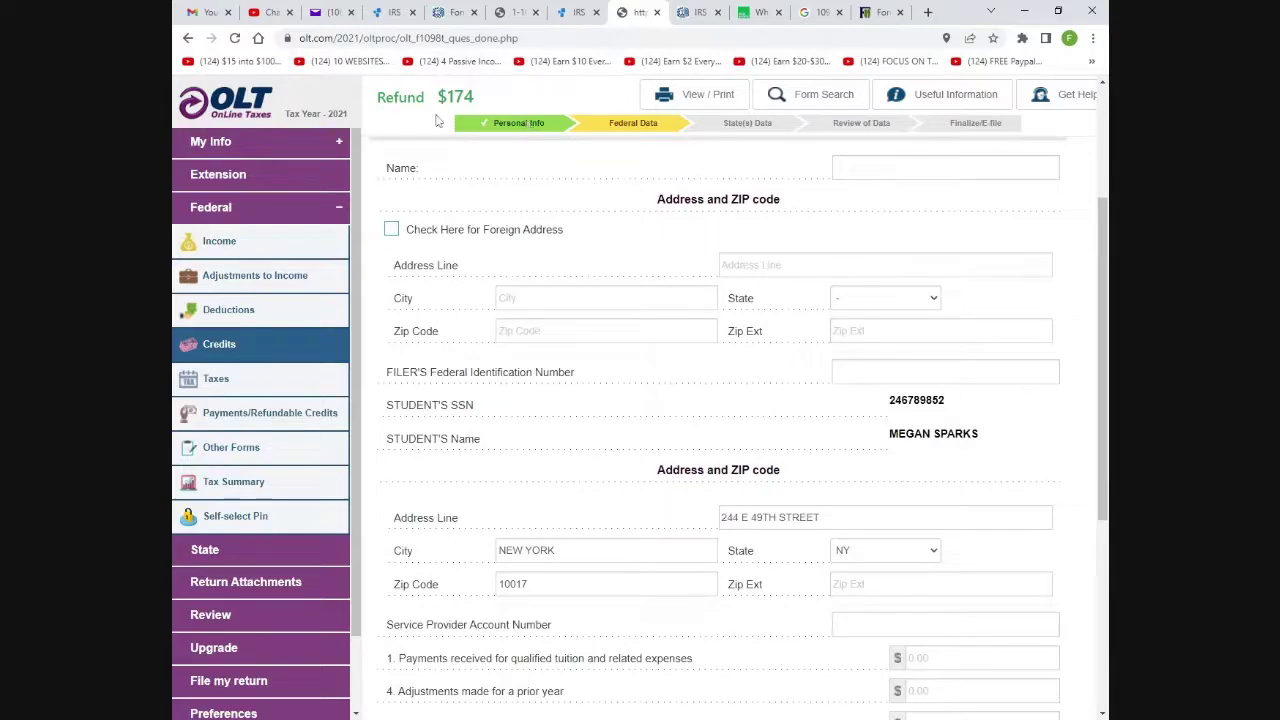
scroll(800, 456, "down", 3)
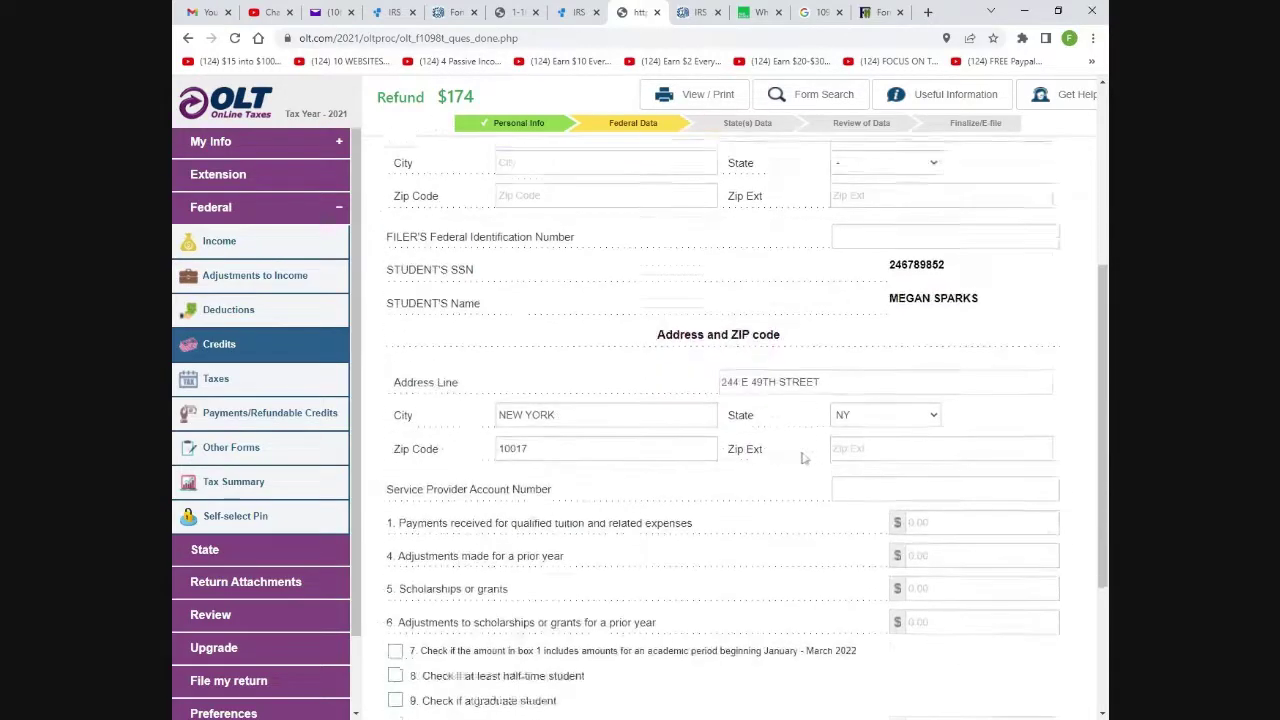
scroll(800, 455, "down", 1)
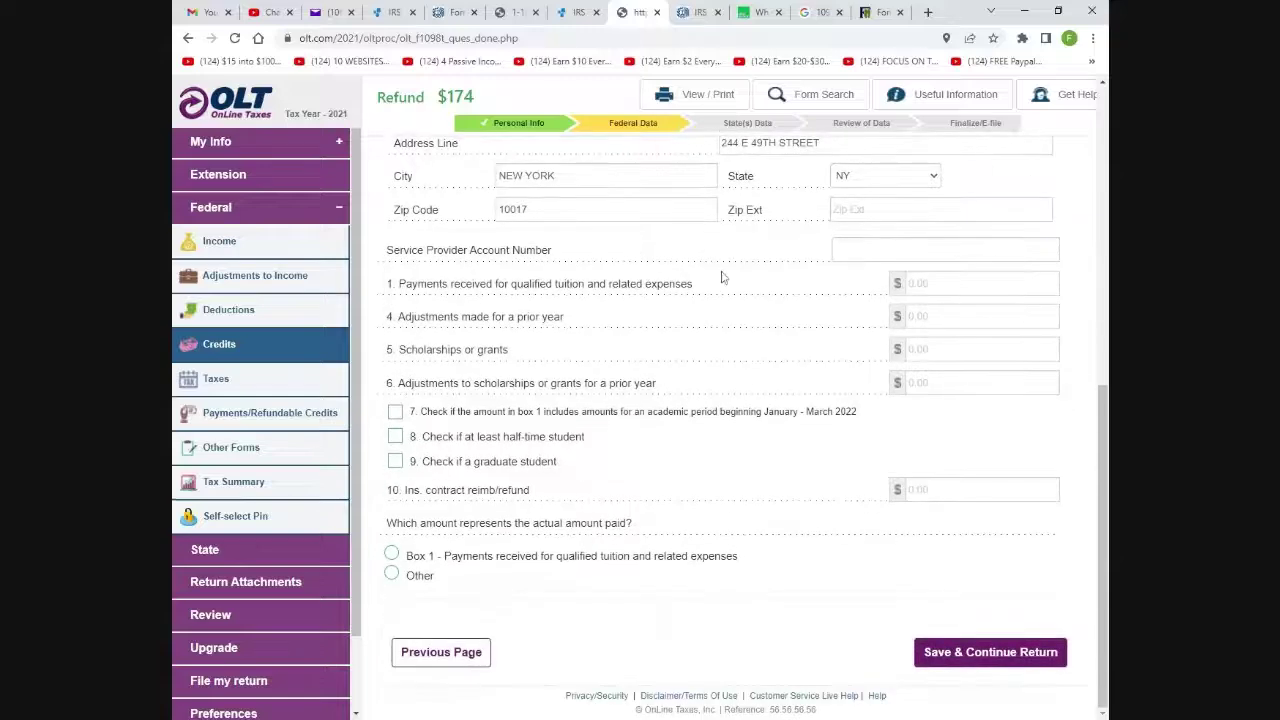
scroll(968, 525, "up", 2)
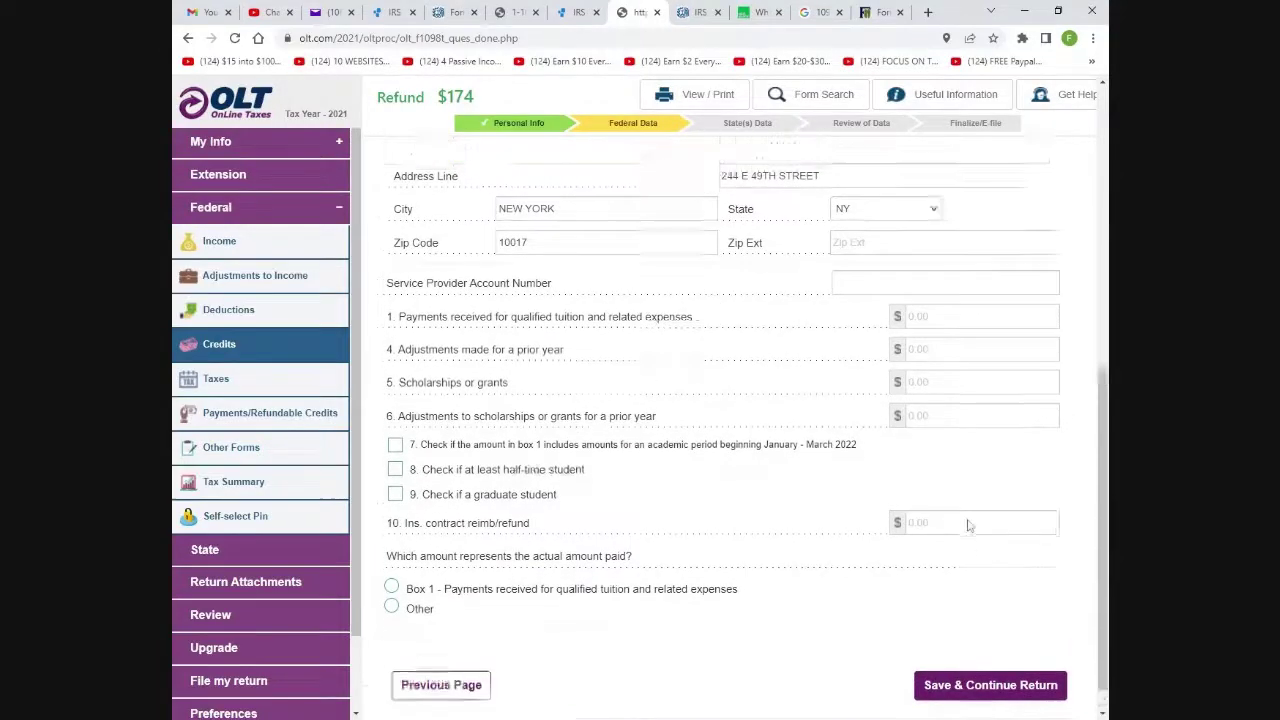
scroll(968, 525, "up", 4)
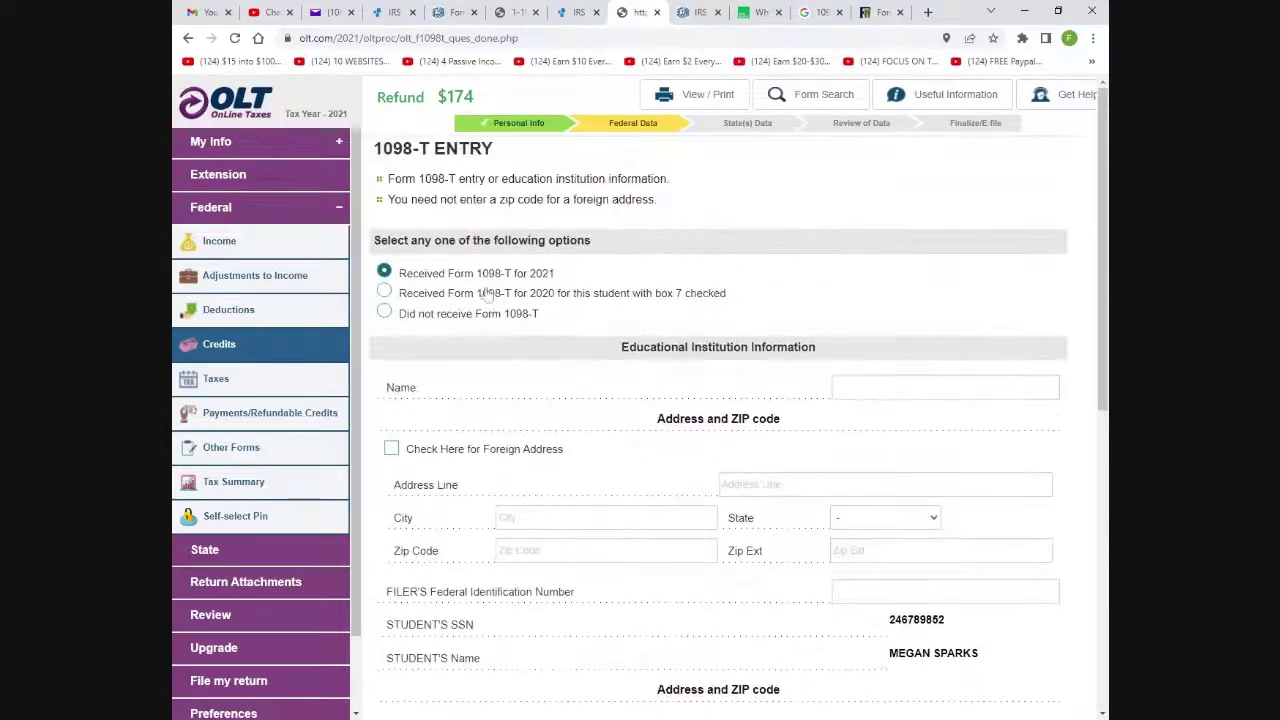
scroll(843, 466, "down", 5)
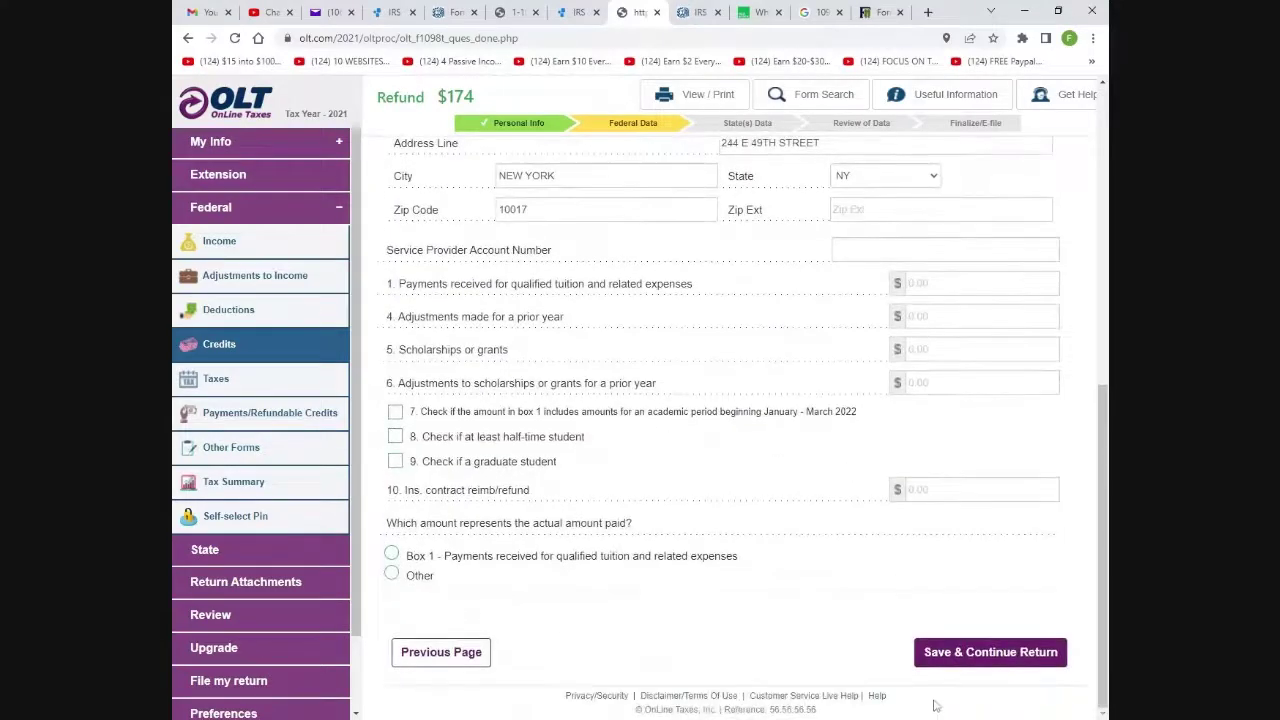
left_click(432, 655)
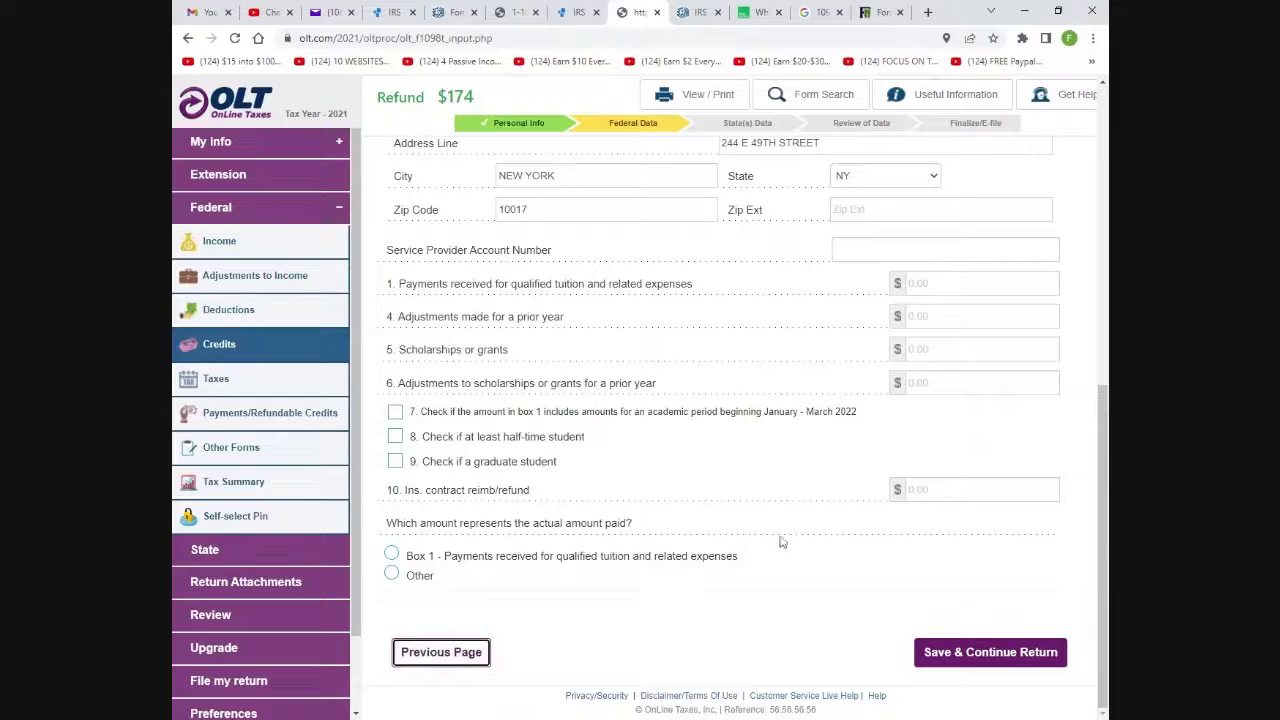
Step: Answer Yes to having 1098-T information and clear the missing institution details errors
scroll(900, 480, "down", 1)
left_click(985, 462)
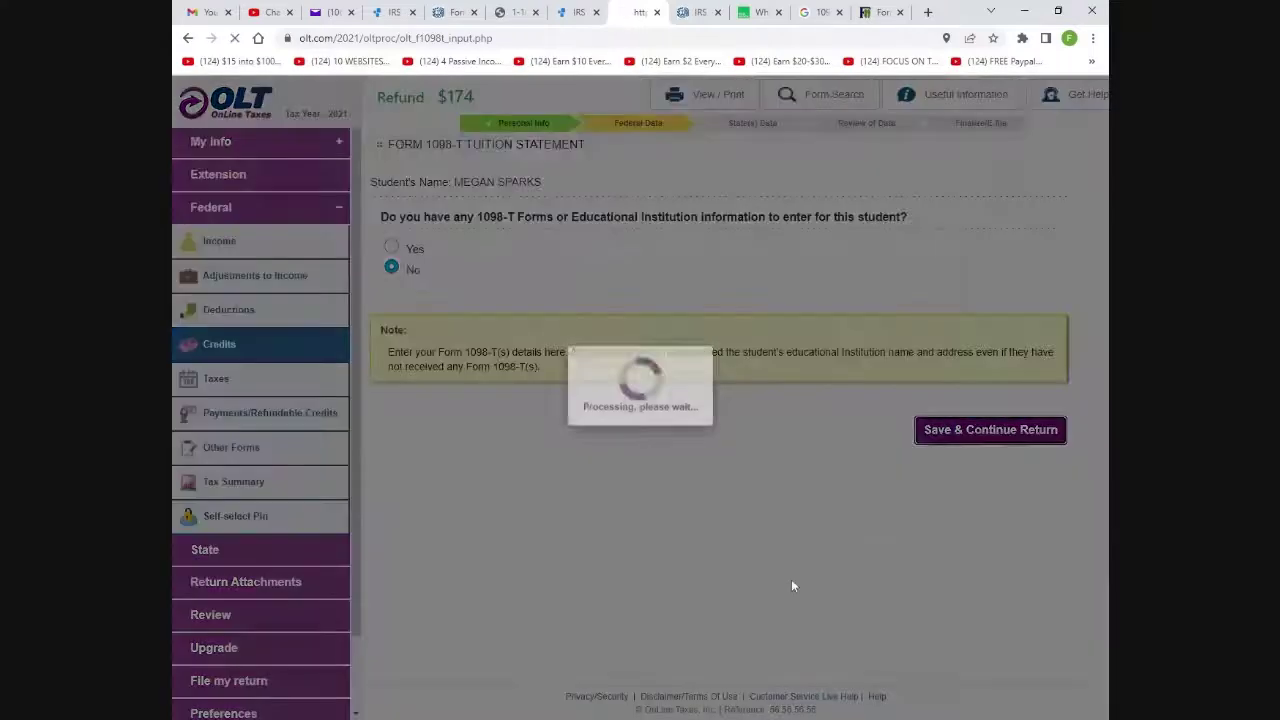
left_click(575, 406)
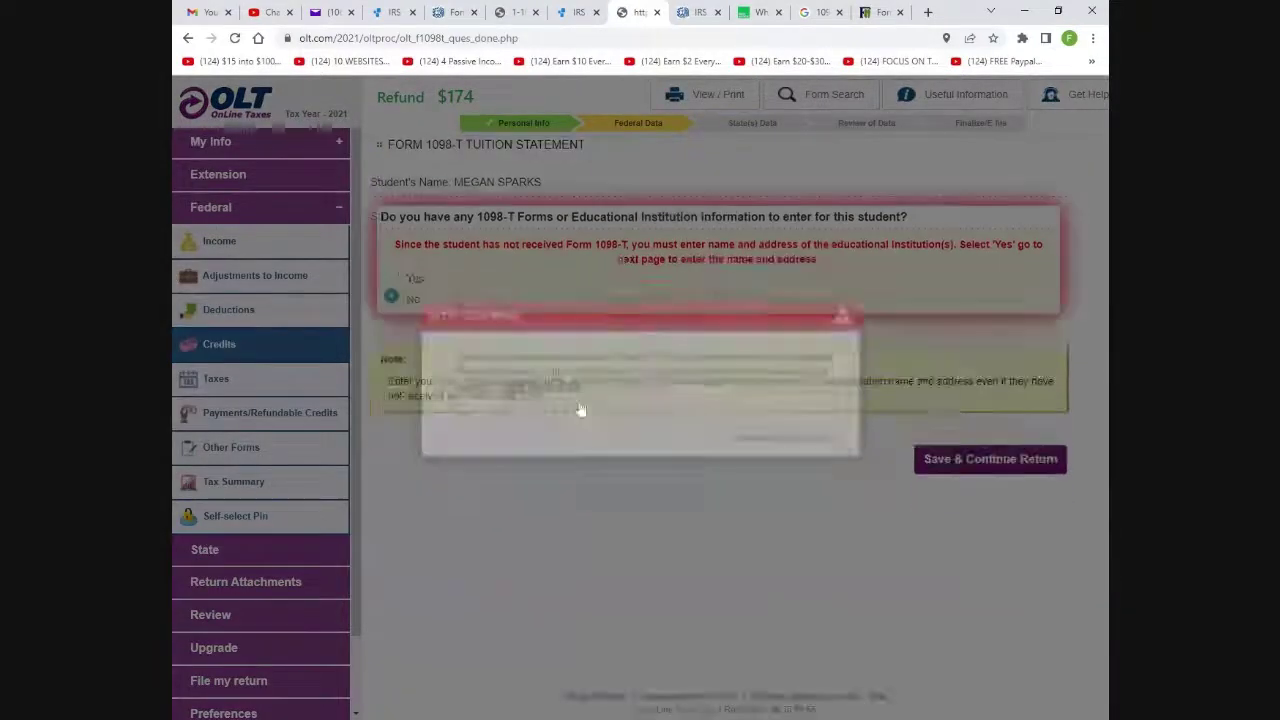
left_click(391, 279)
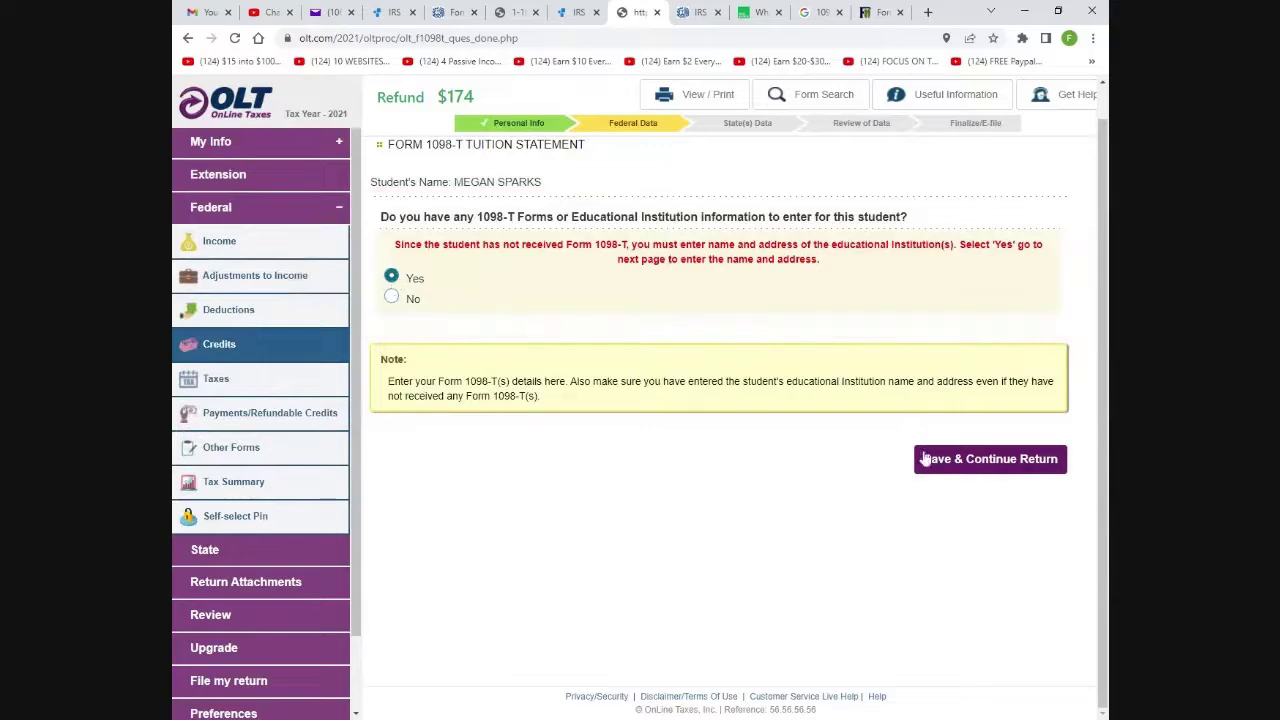
left_click(922, 458)
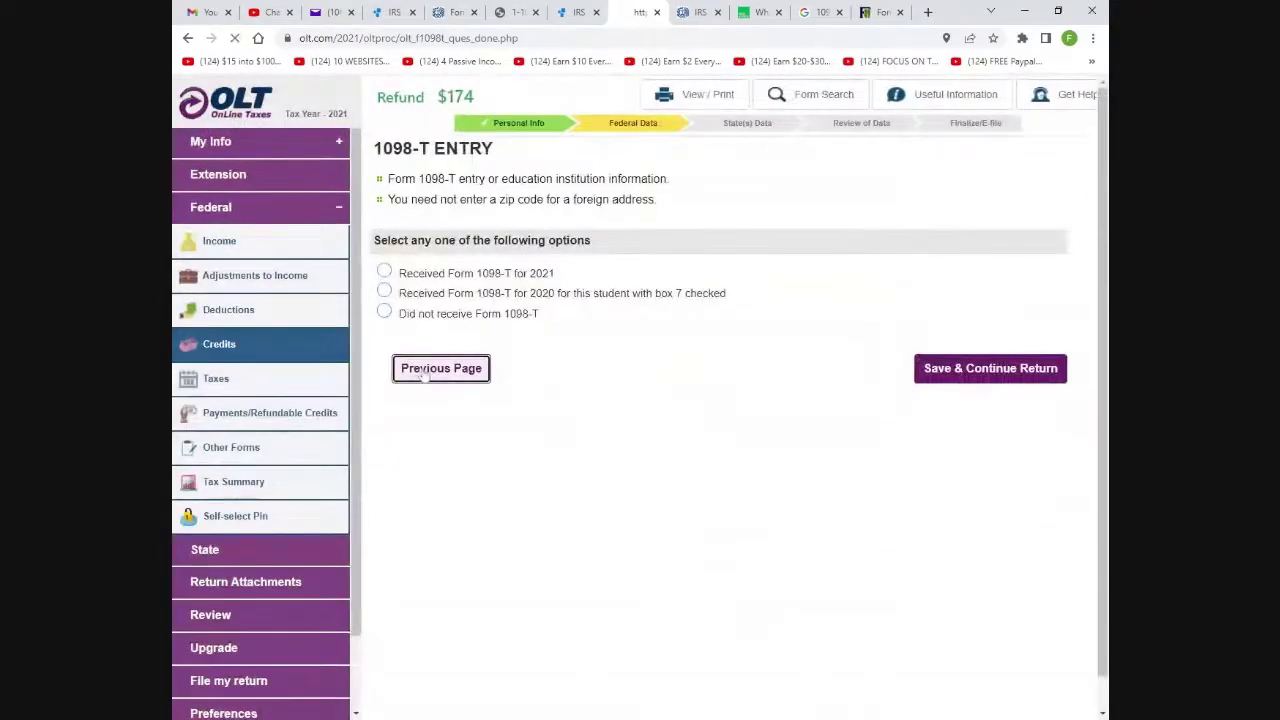
left_click(423, 372)
left_click(940, 464)
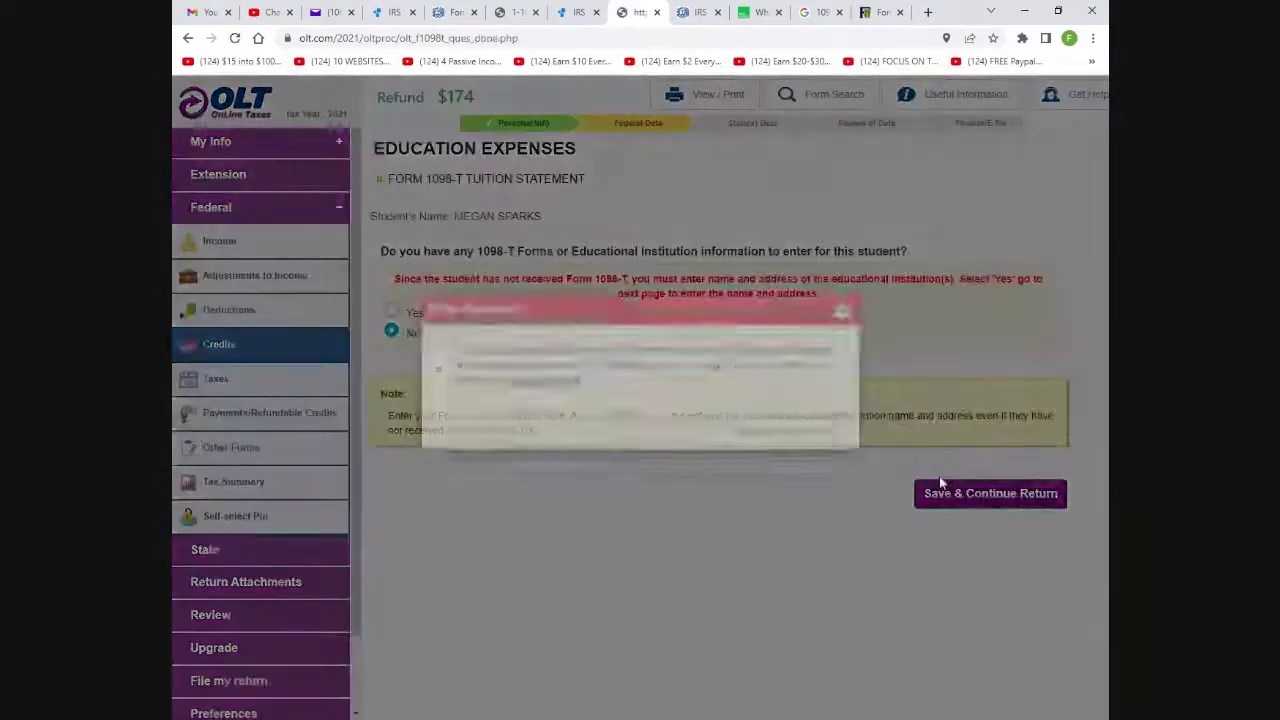
left_click(806, 460)
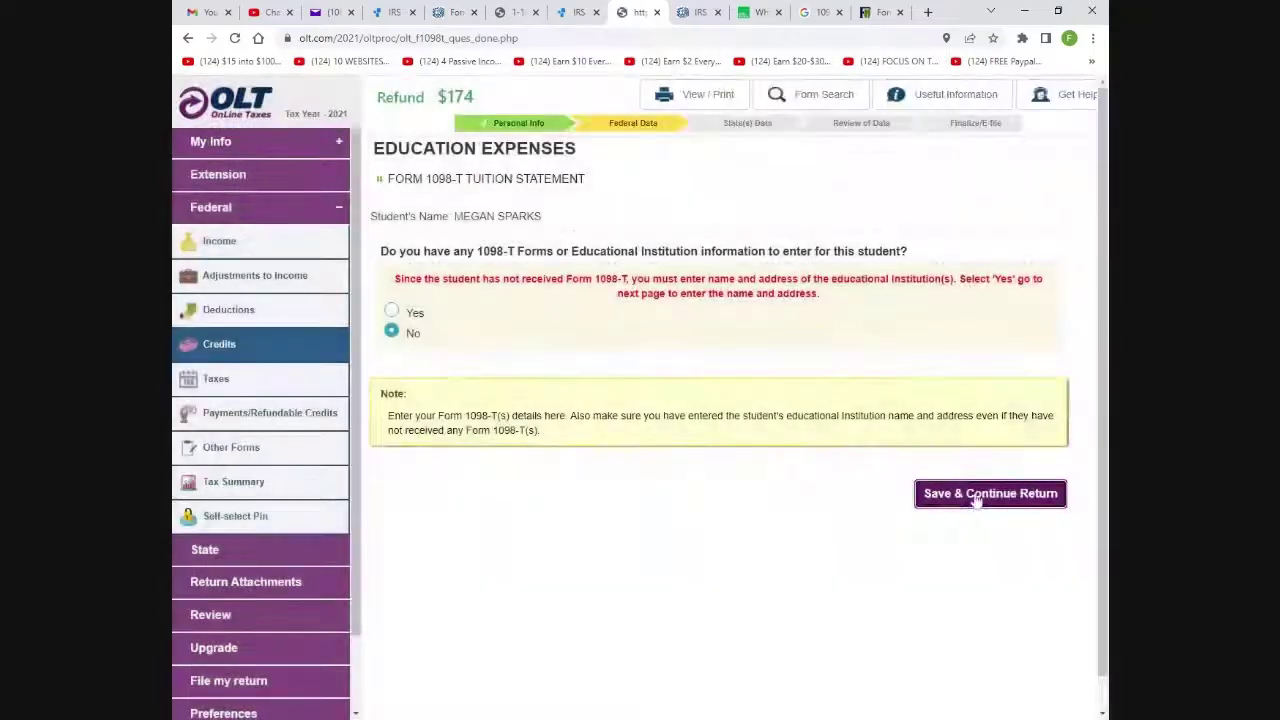
left_click(980, 494)
left_click(740, 456)
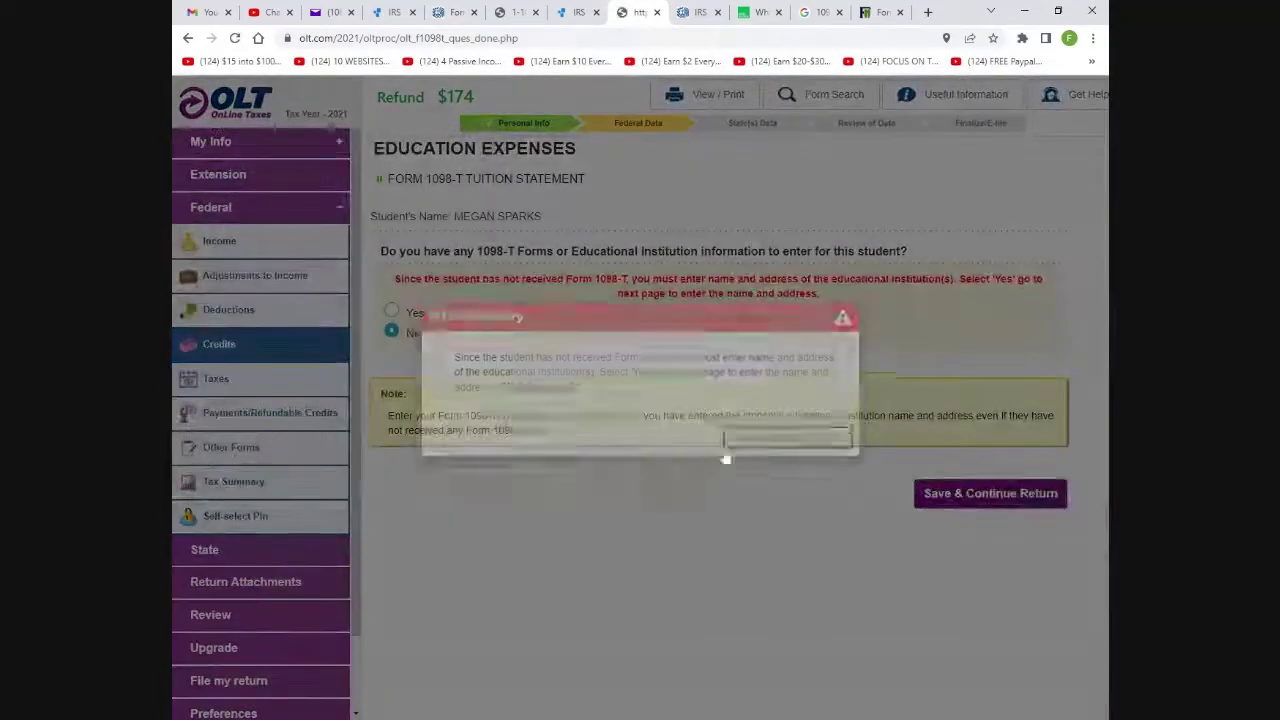
Step: Answer Yes to having institution information and retry reaching the 1098-T entry page
left_click(392, 312)
scroll(606, 654, "down", 1)
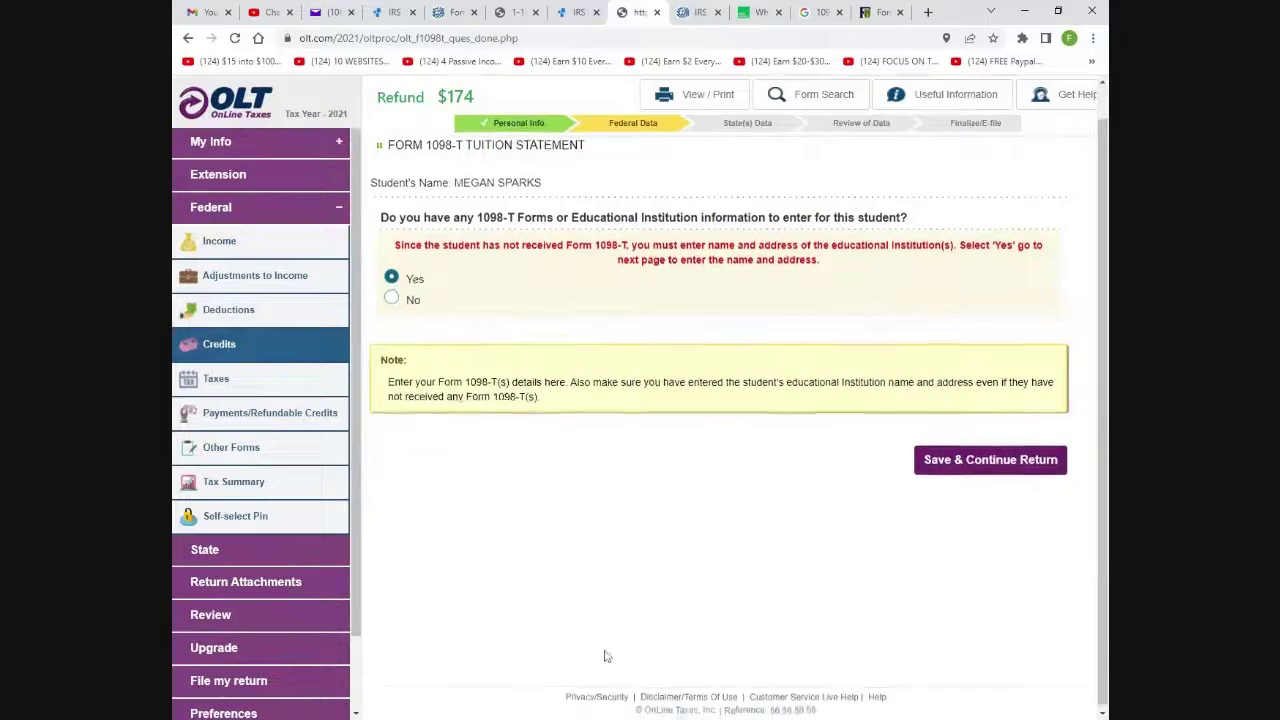
left_click(960, 458)
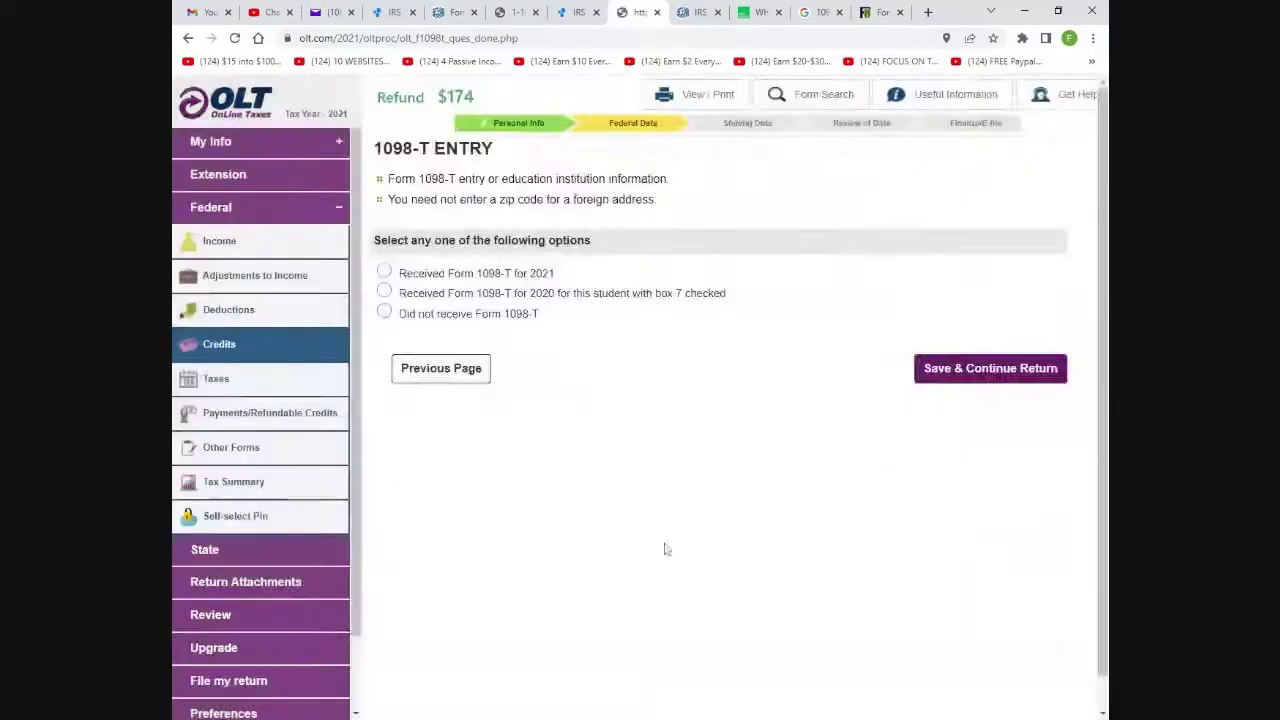
scroll(575, 475, "down", 1)
left_click(445, 336)
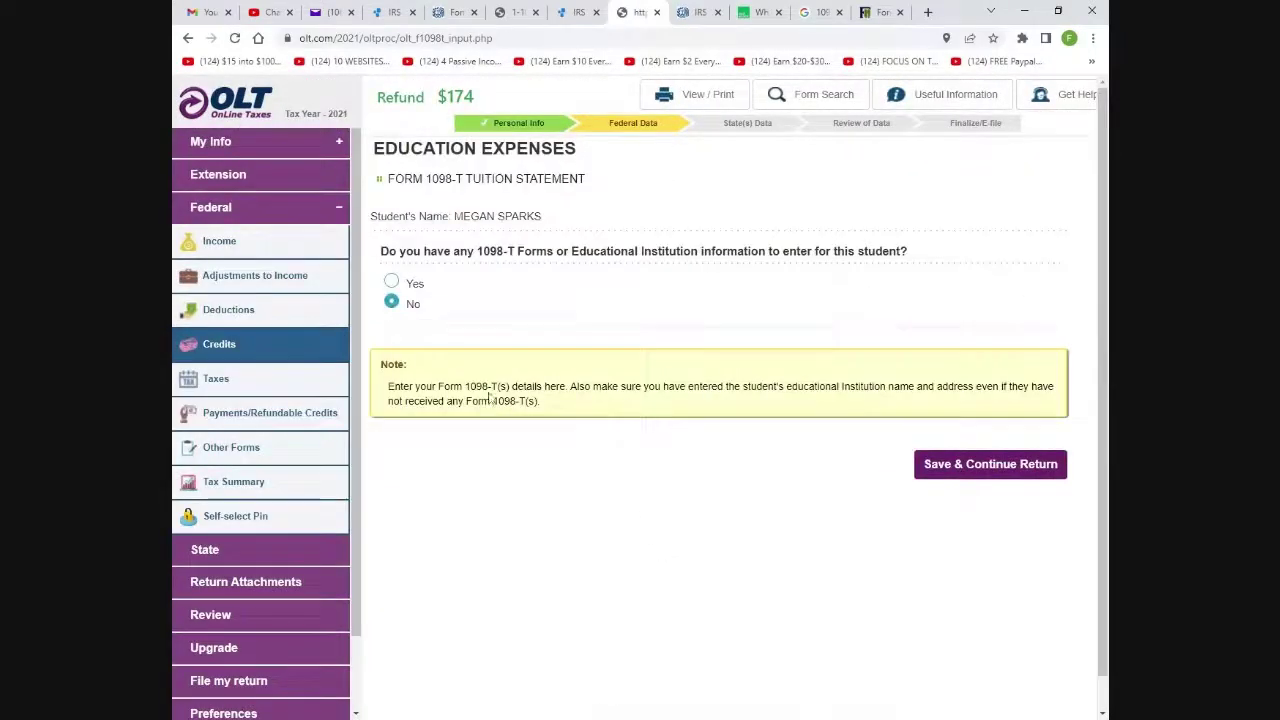
left_click(1023, 468)
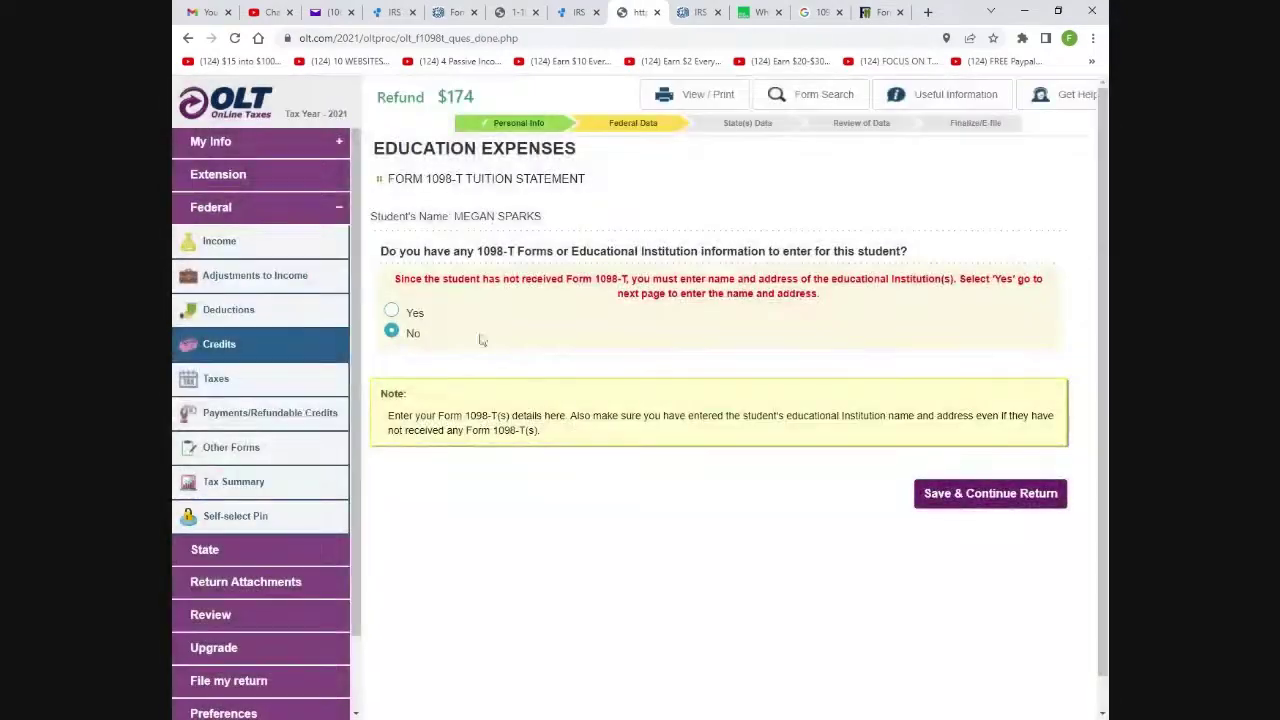
left_click(391, 312)
left_click(942, 494)
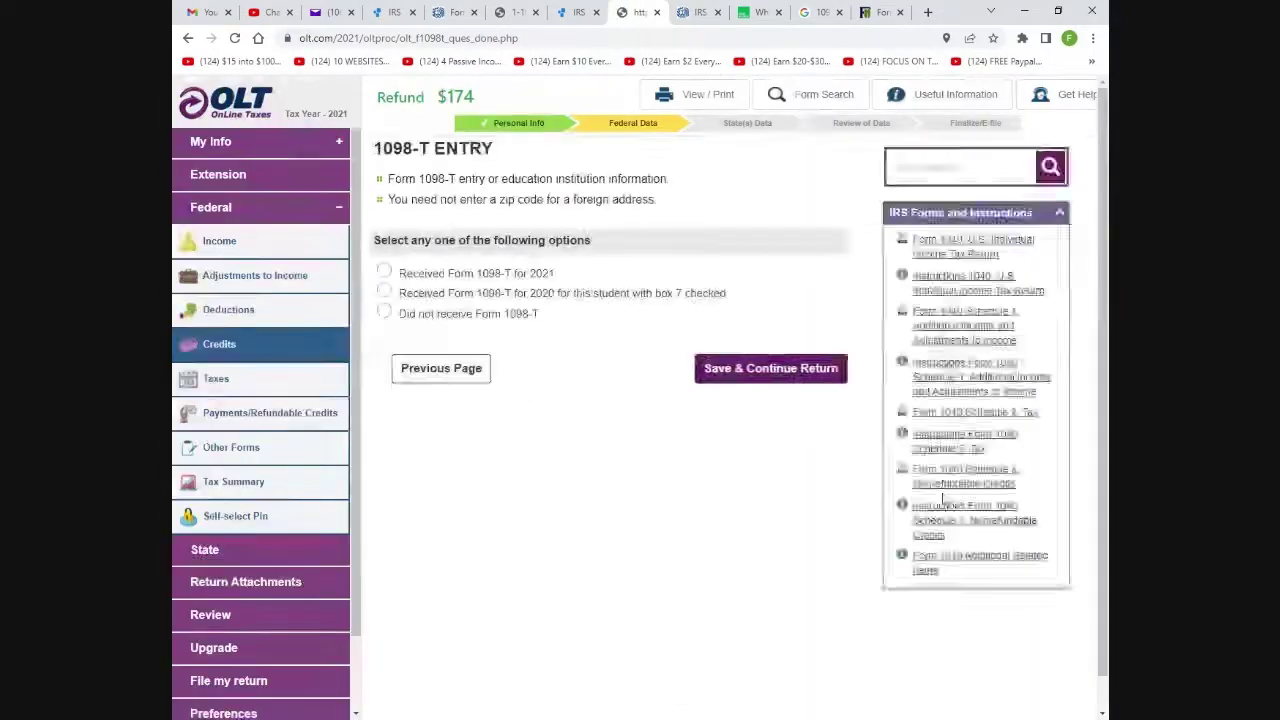
Step: Choose no Form 1098-T received, clear the error summary, and answer Yes to reach the credits list
left_click(385, 313)
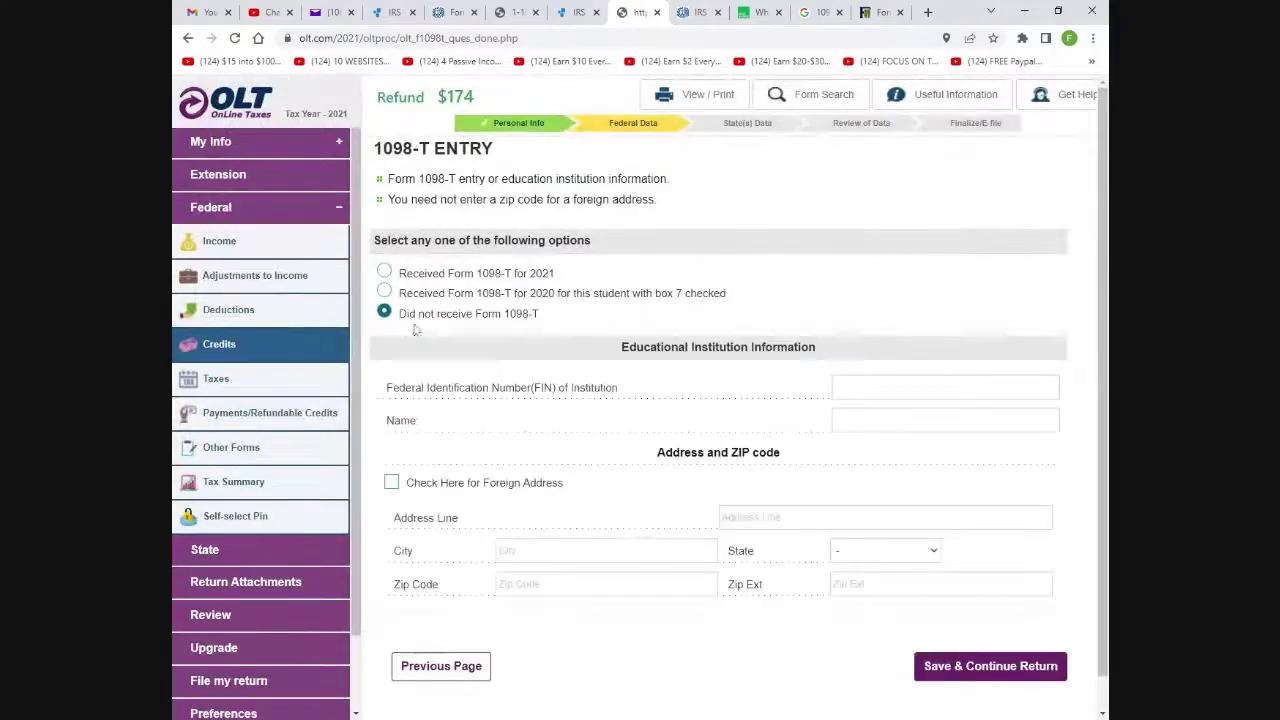
scroll(605, 422, "down", 1)
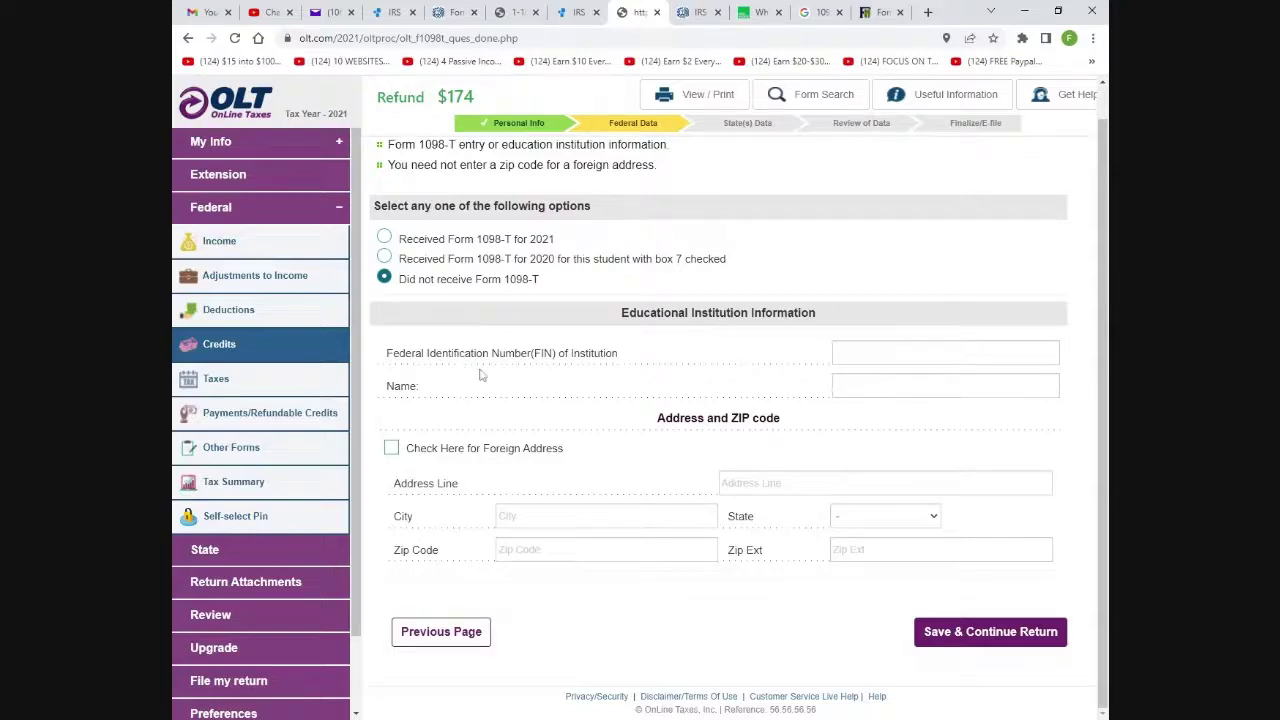
left_click(440, 631)
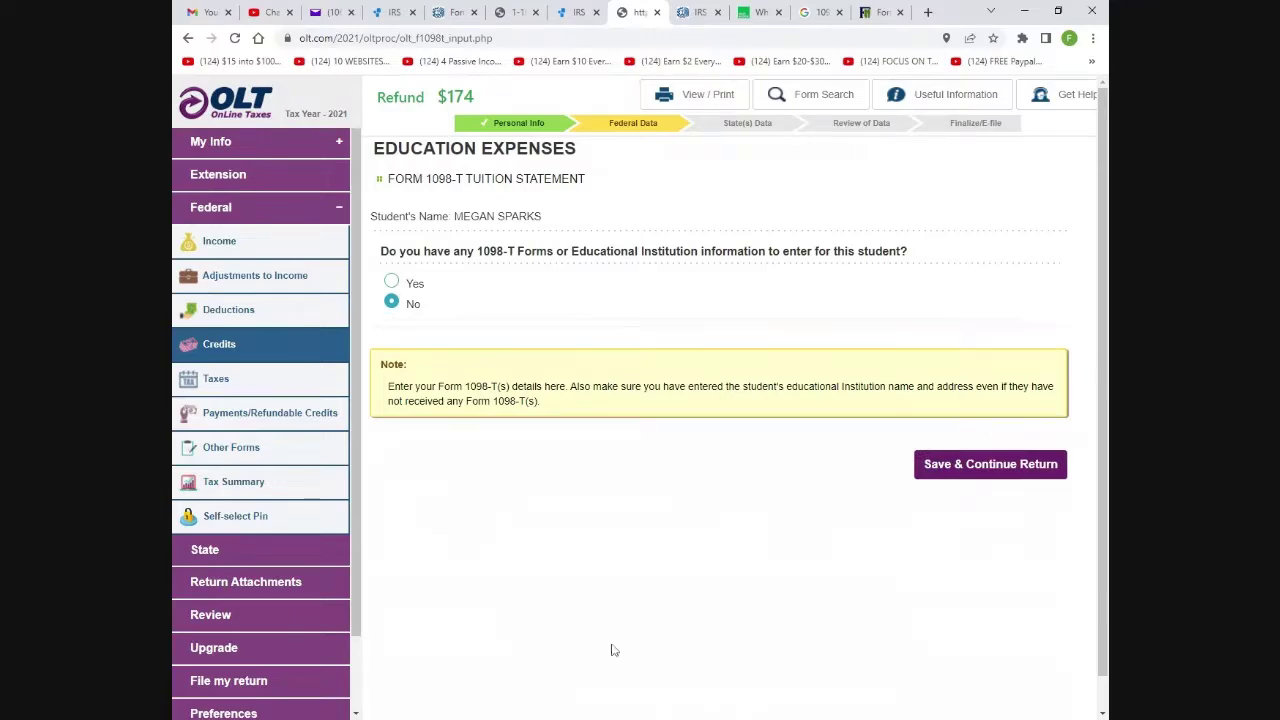
left_click(262, 345)
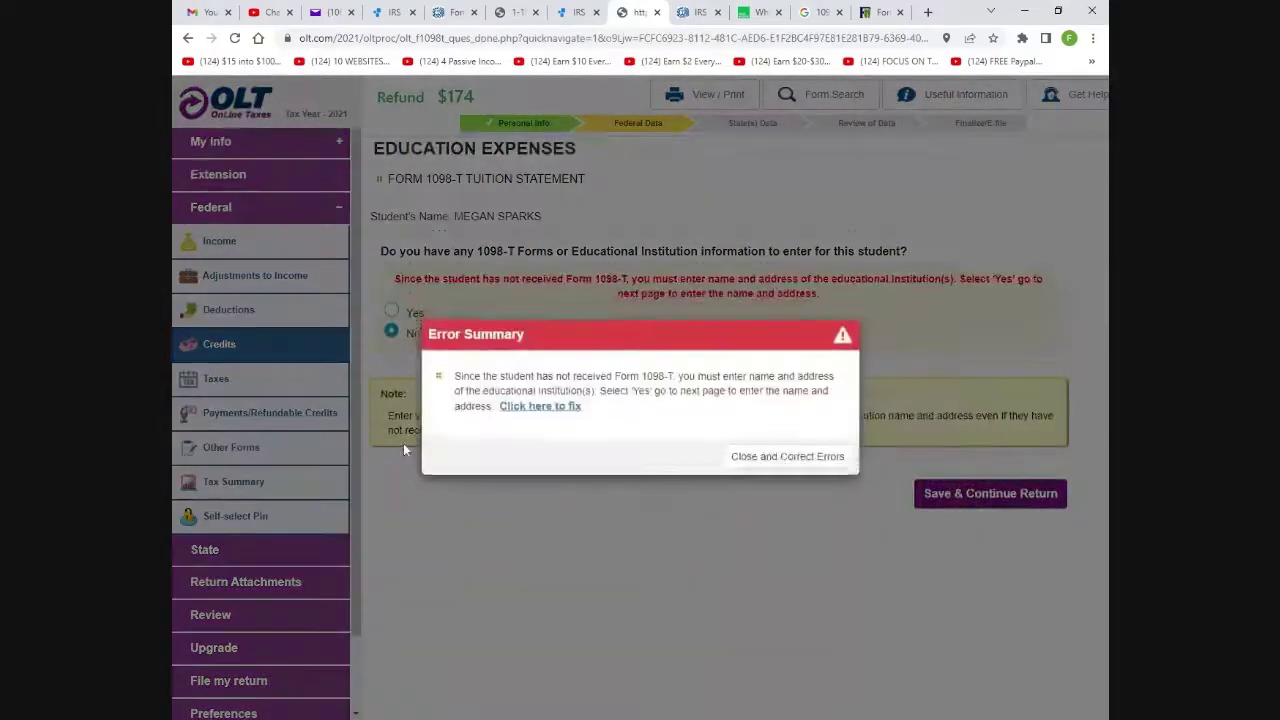
left_click(750, 458)
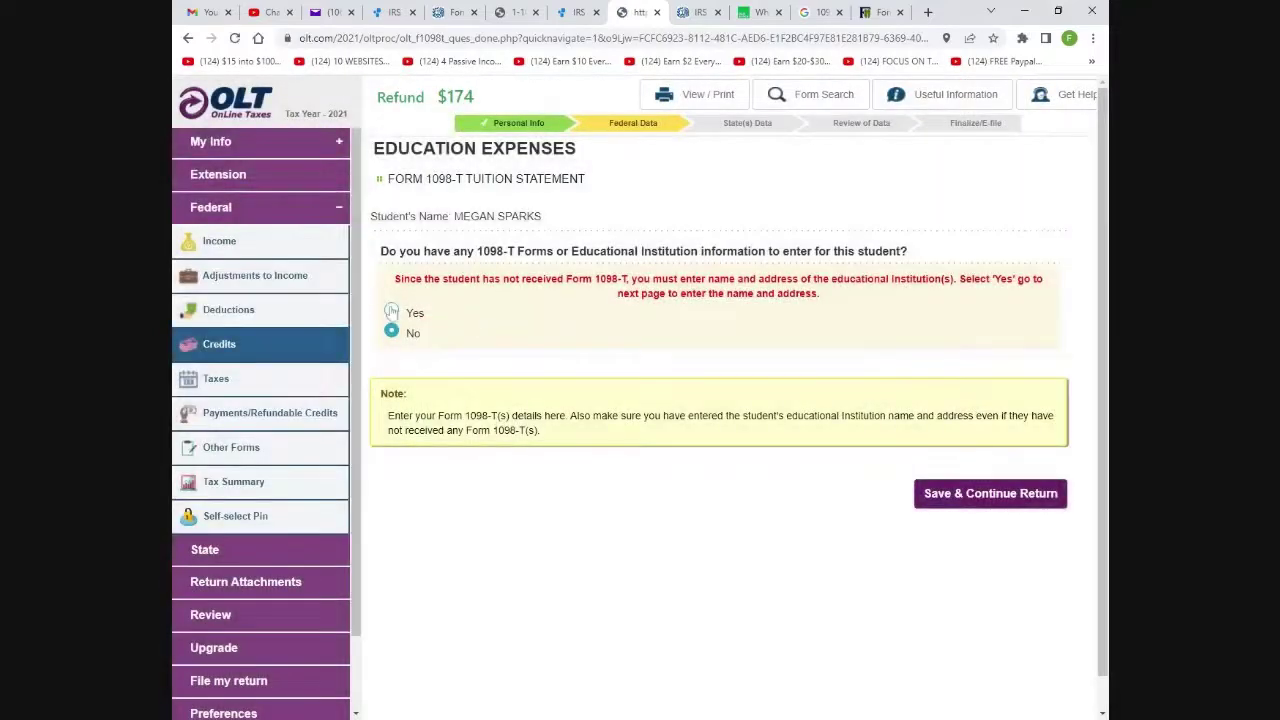
left_click(391, 312)
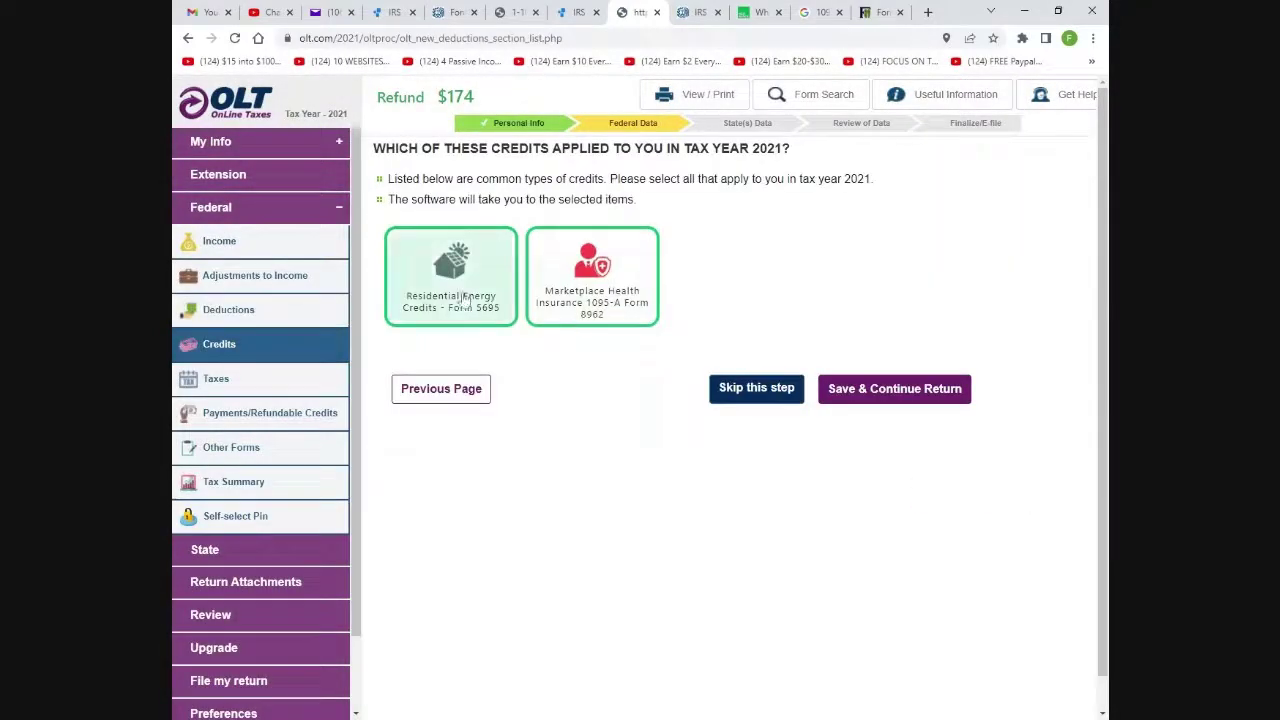
Step: Claim the Marketplace Health Insurance 1095-A credit after checking the 1095-A coverage image, then continue
left_click(613, 304)
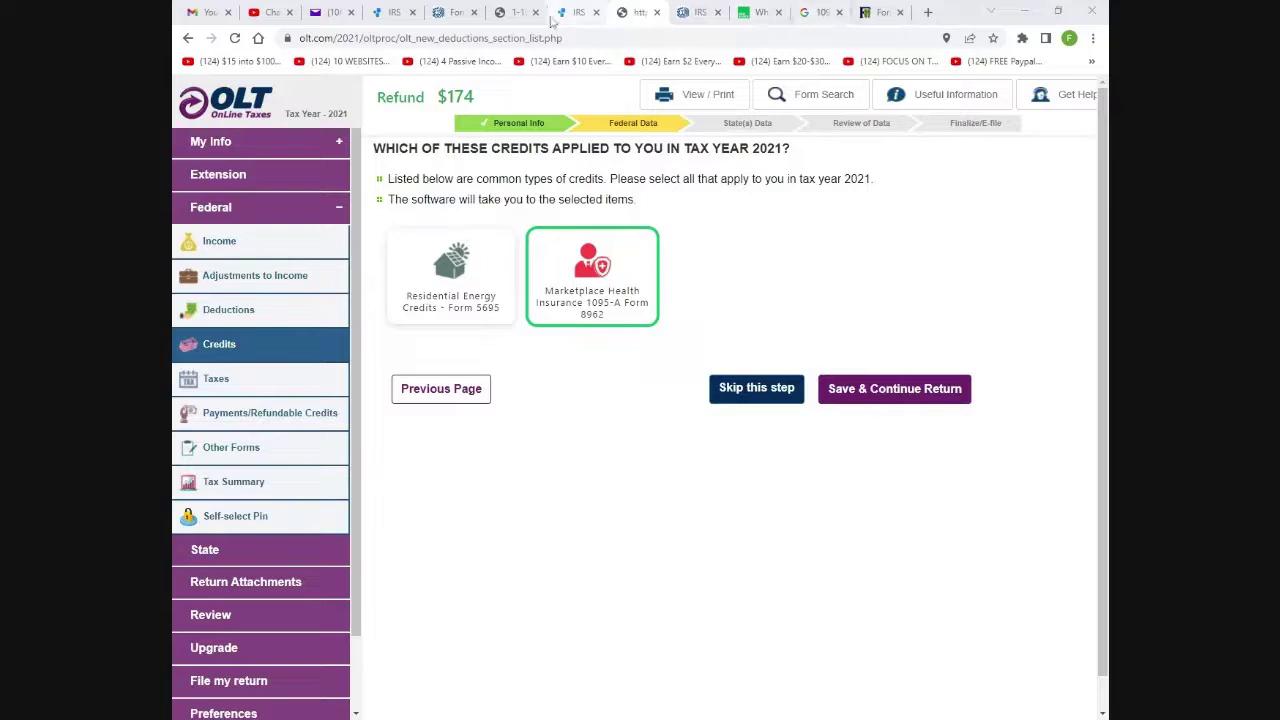
left_click(522, 14)
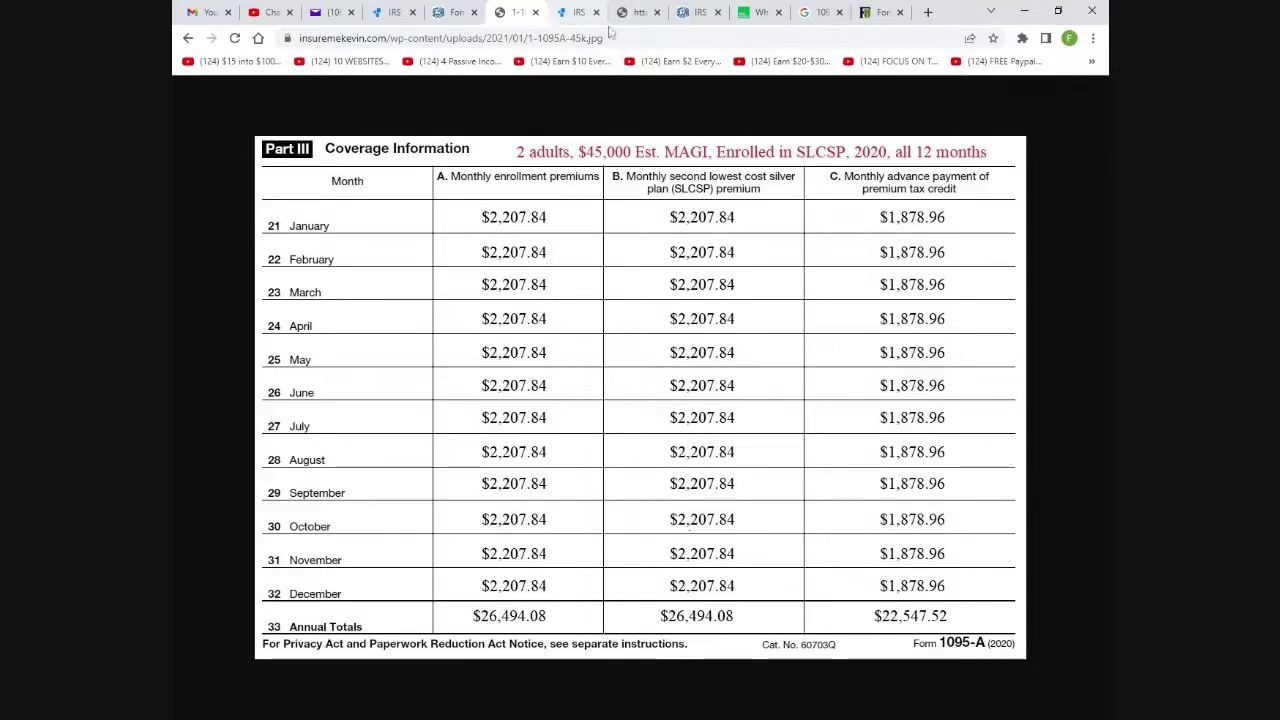
left_click(638, 14)
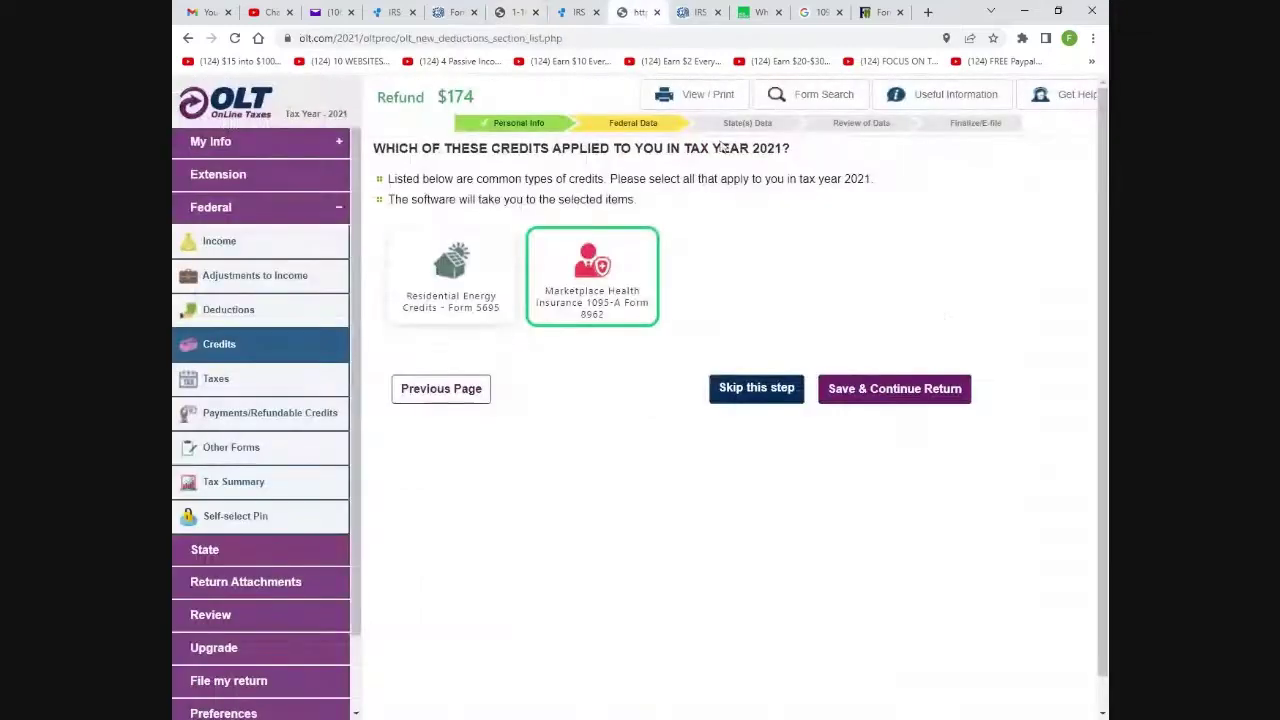
left_click(572, 12)
left_click(638, 12)
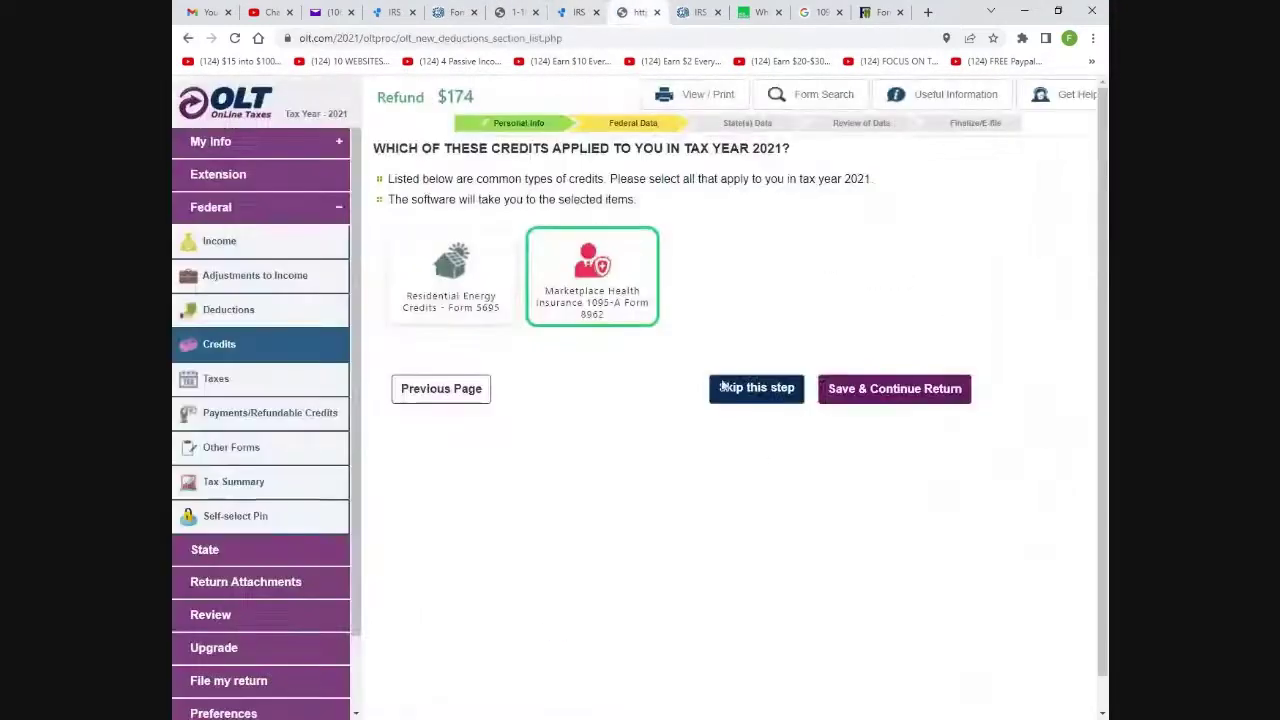
left_click(908, 389)
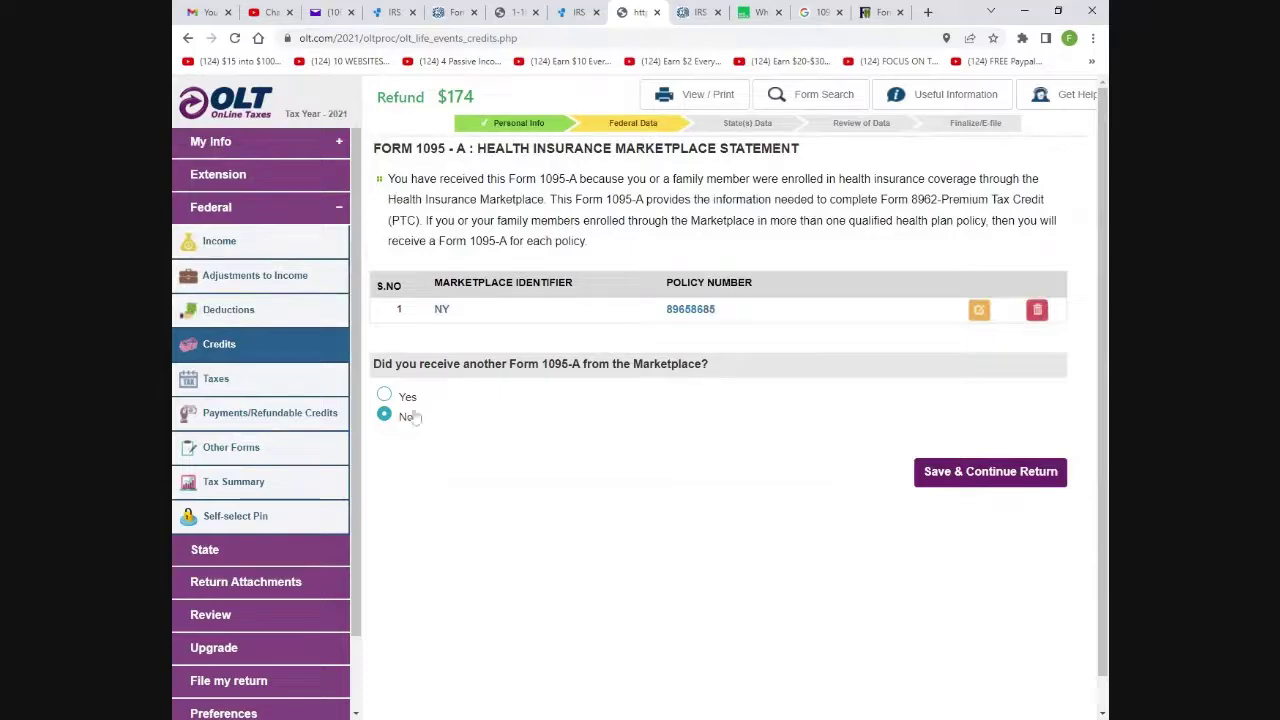
Step: Answer No to receiving another Form 1095-A and open the NY Marketplace policy for editing
left_click(384, 395)
left_click(384, 415)
left_click(979, 311)
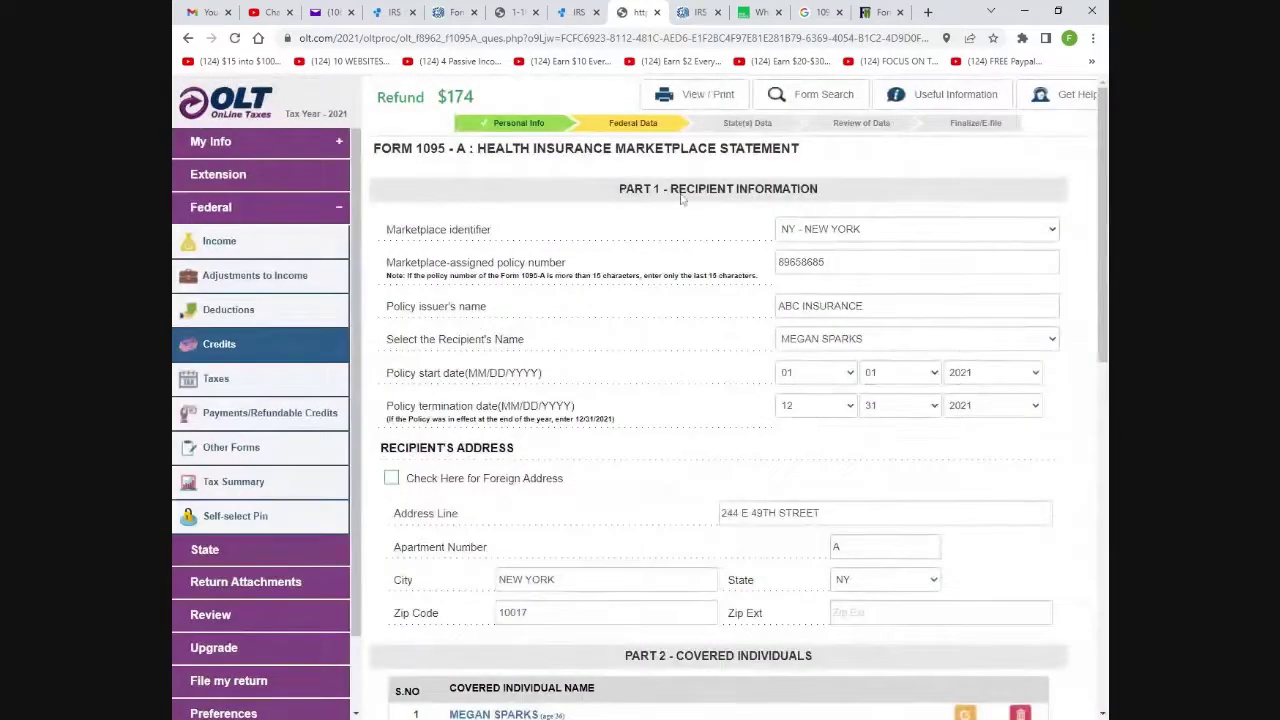
scroll(706, 323, "down", 3)
Step: Review the ABC INSURANCE 1095-A amounts: monthly premiums $275, SLCSP $231, advance credit $175
scroll(512, 238, "down", 1)
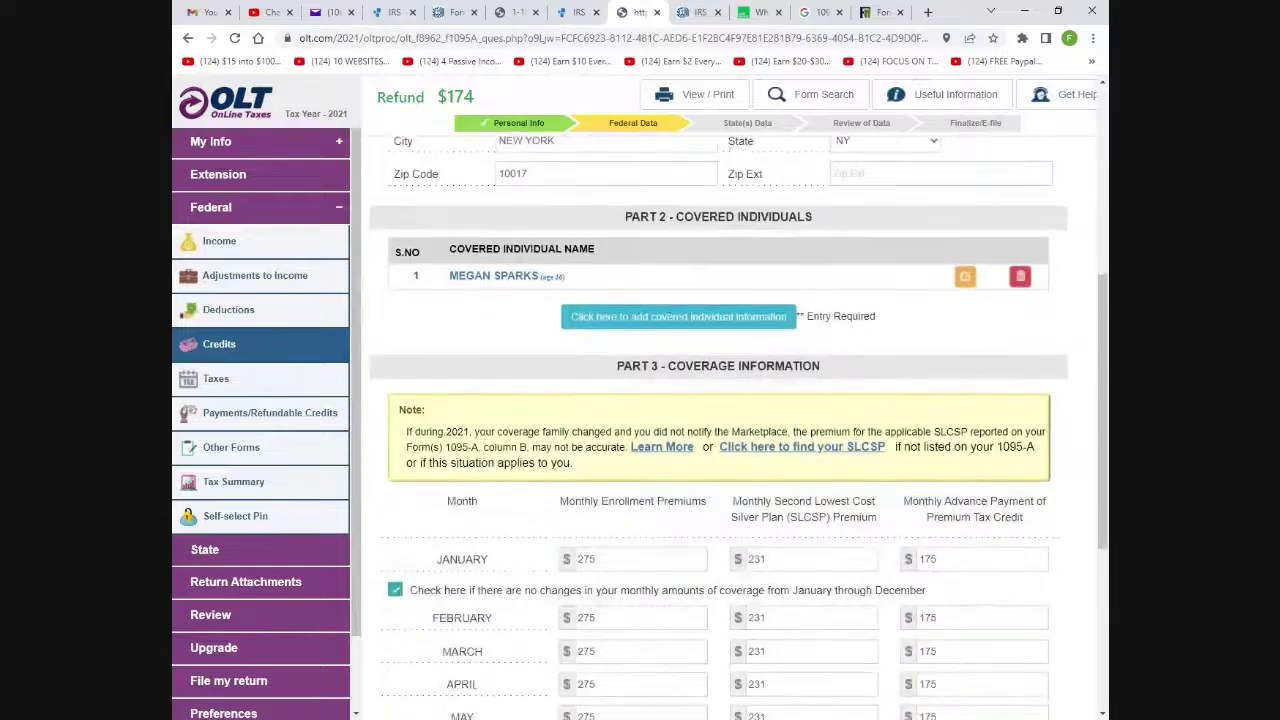
scroll(512, 238, "up", 5)
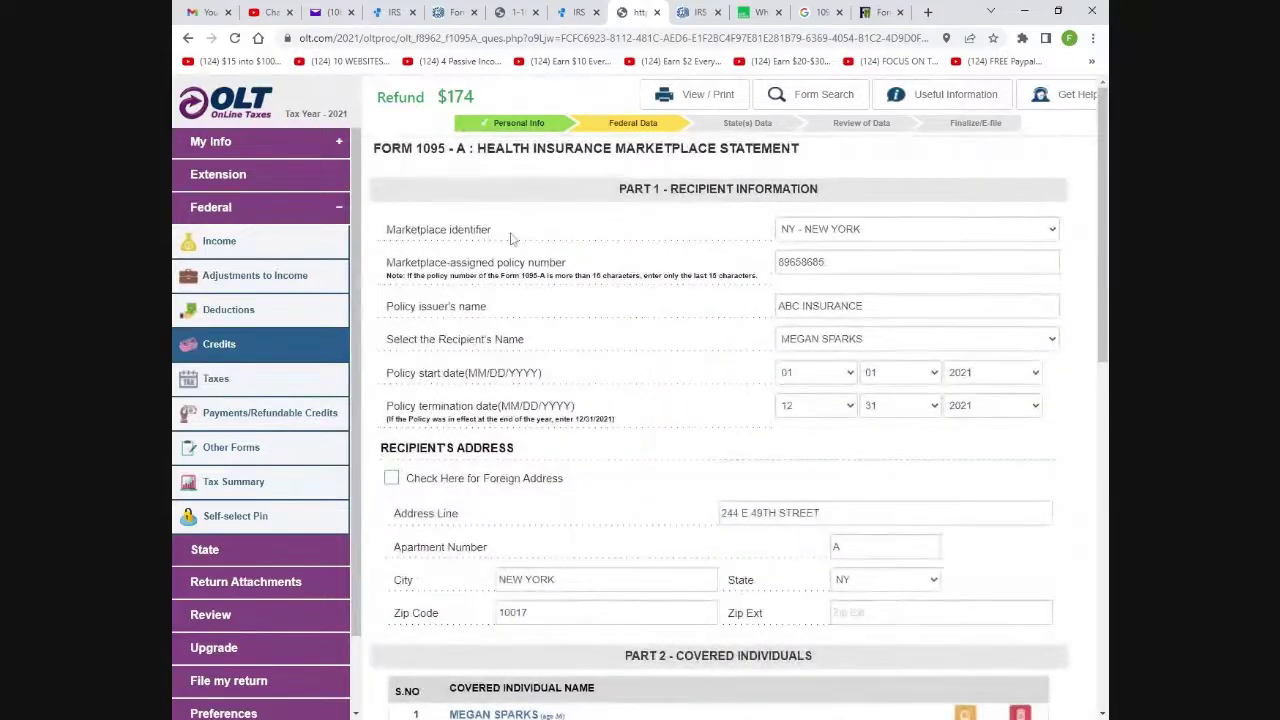
scroll(843, 392, "down", 2)
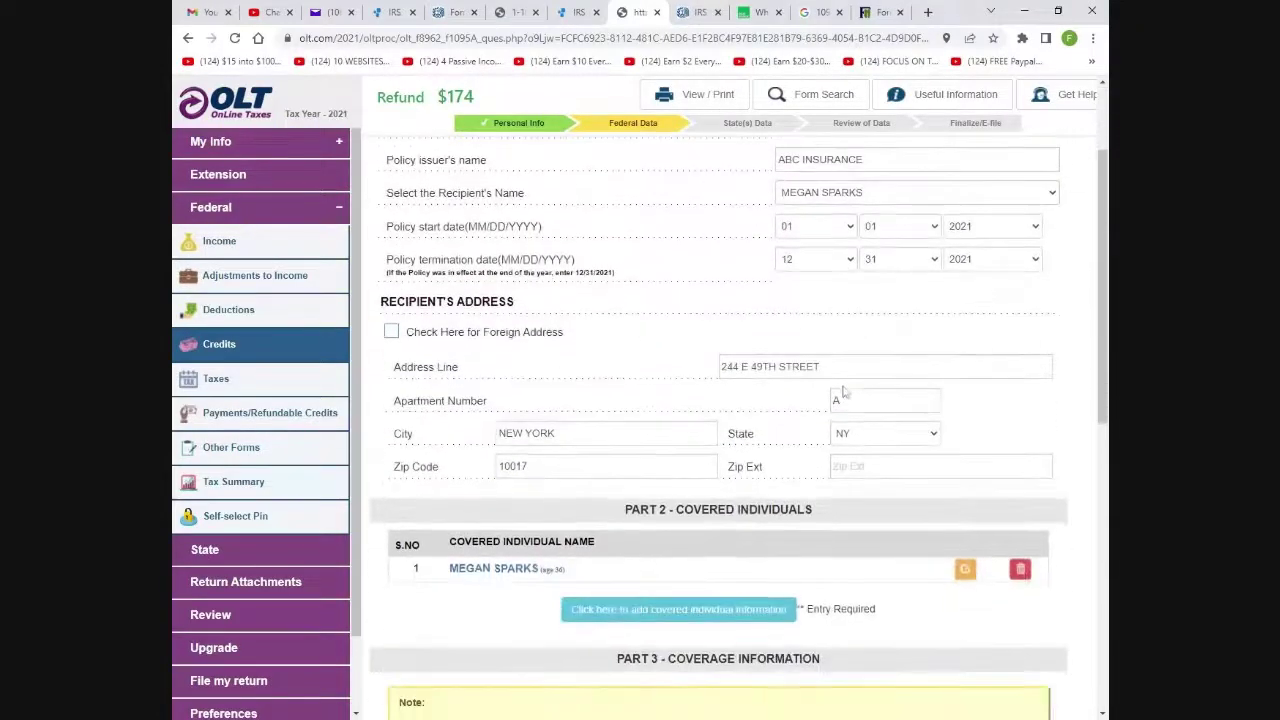
scroll(843, 392, "up", 2)
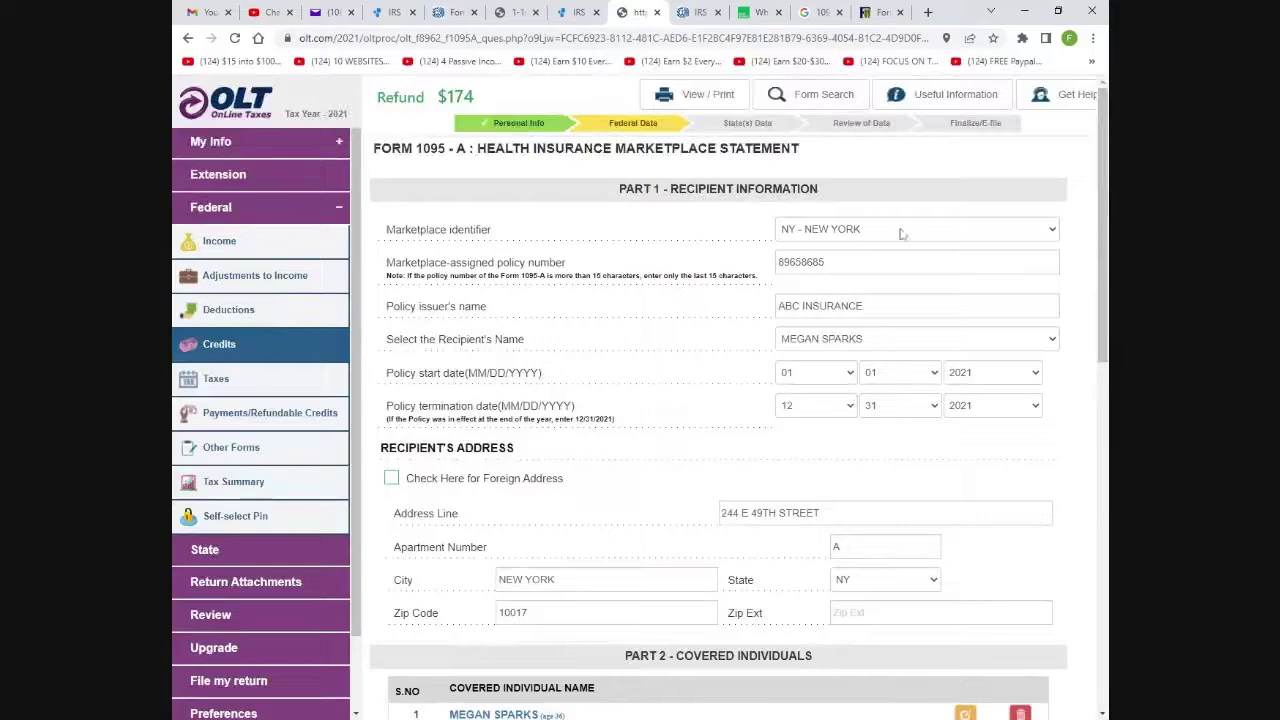
scroll(895, 300, "down", 2)
scroll(759, 402, "down", 2)
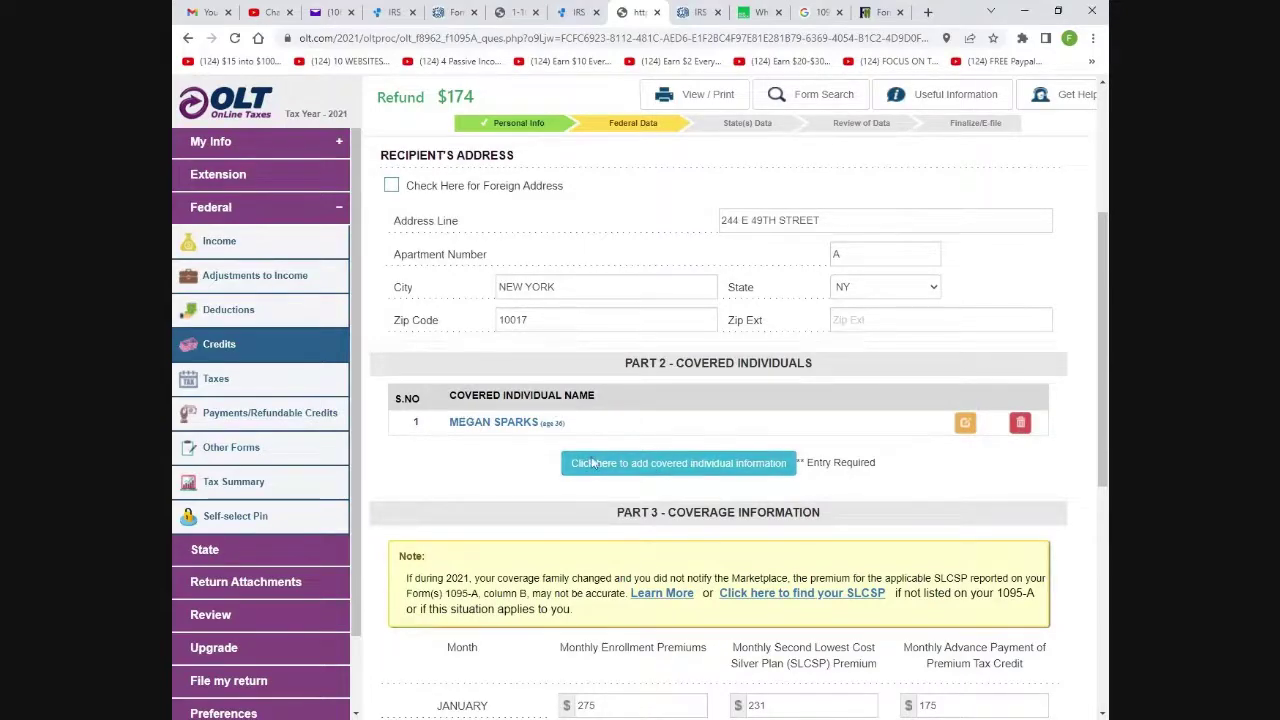
scroll(705, 451, "down", 3)
scroll(705, 451, "up", 6)
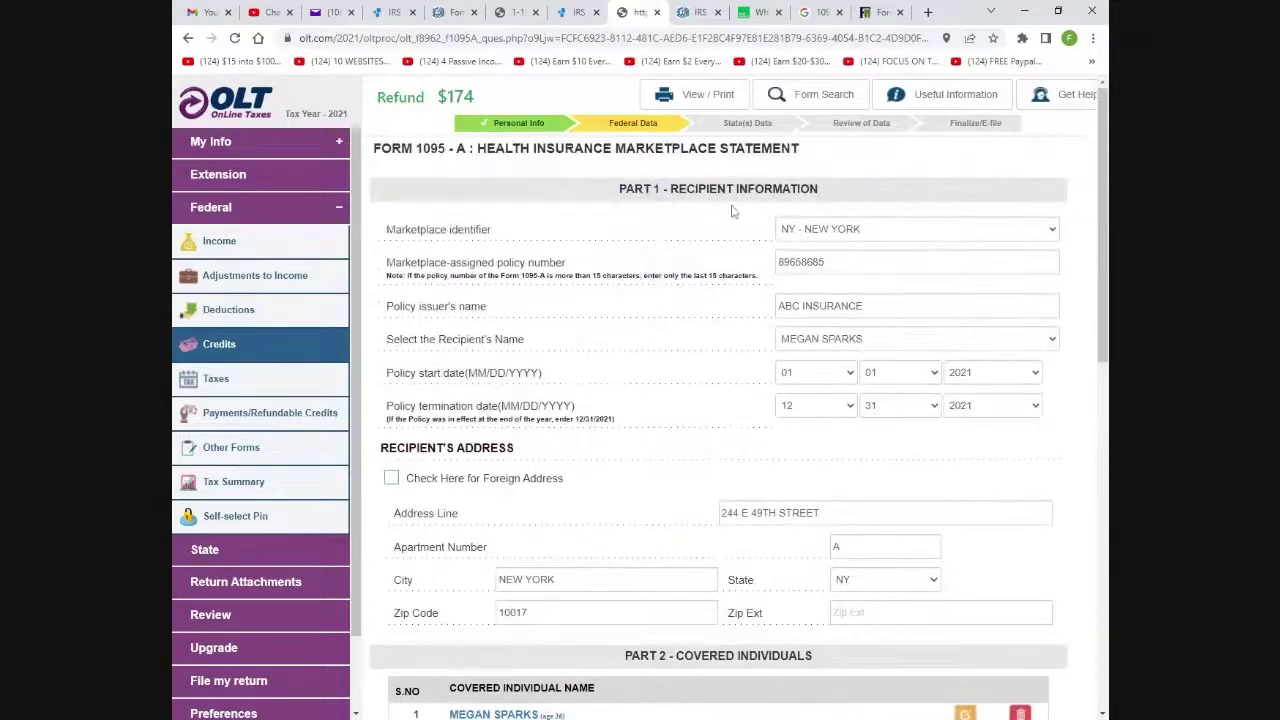
scroll(705, 440, "down", 5)
scroll(705, 440, "down", 2)
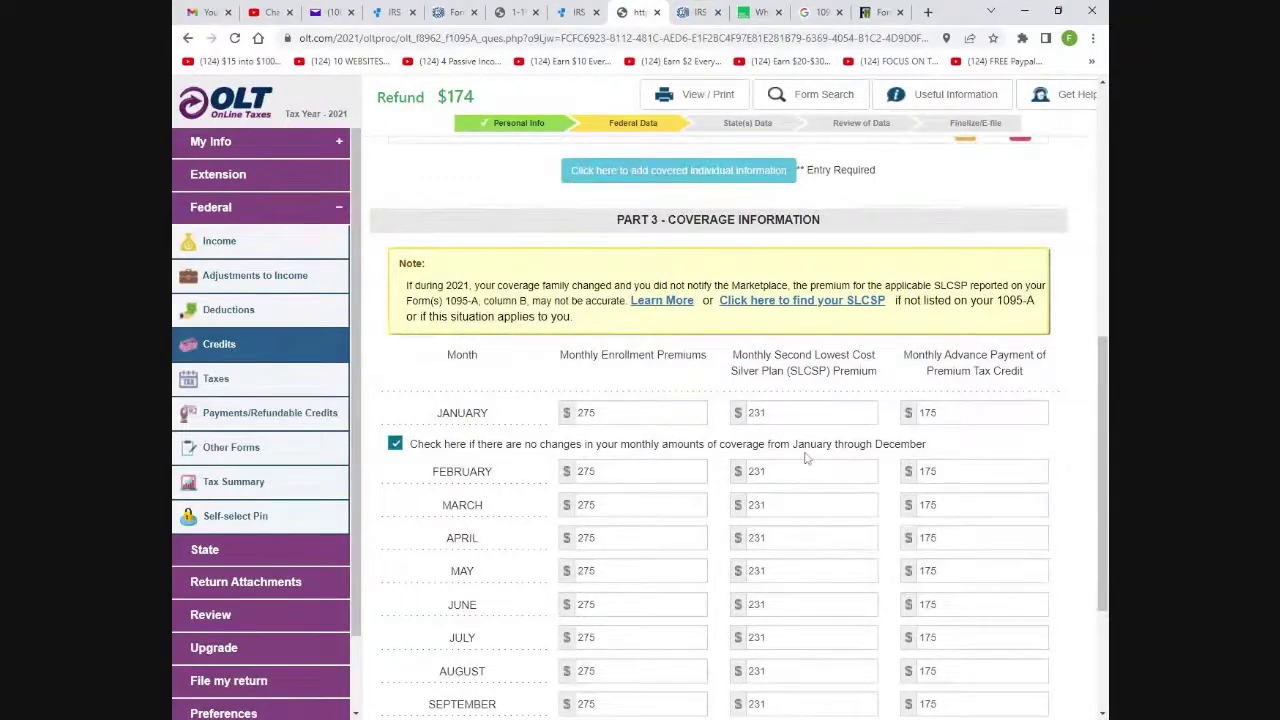
scroll(770, 440, "down", 1)
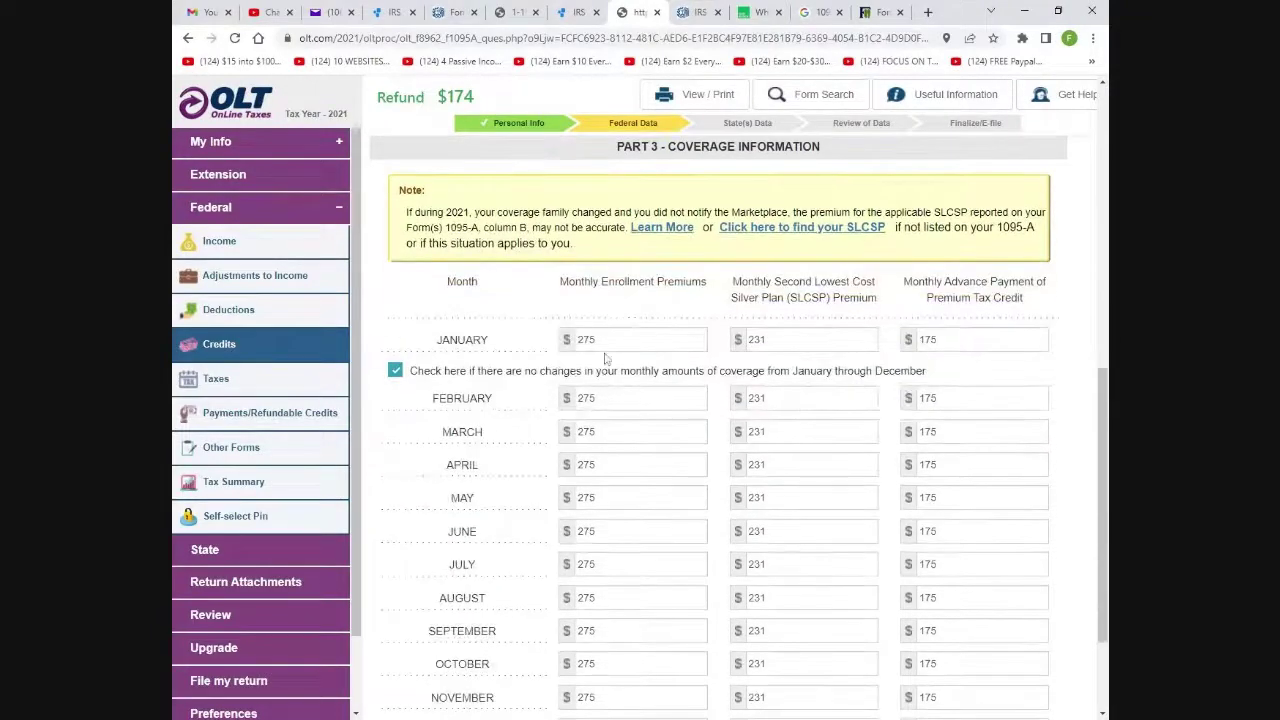
scroll(746, 398, "down", 1)
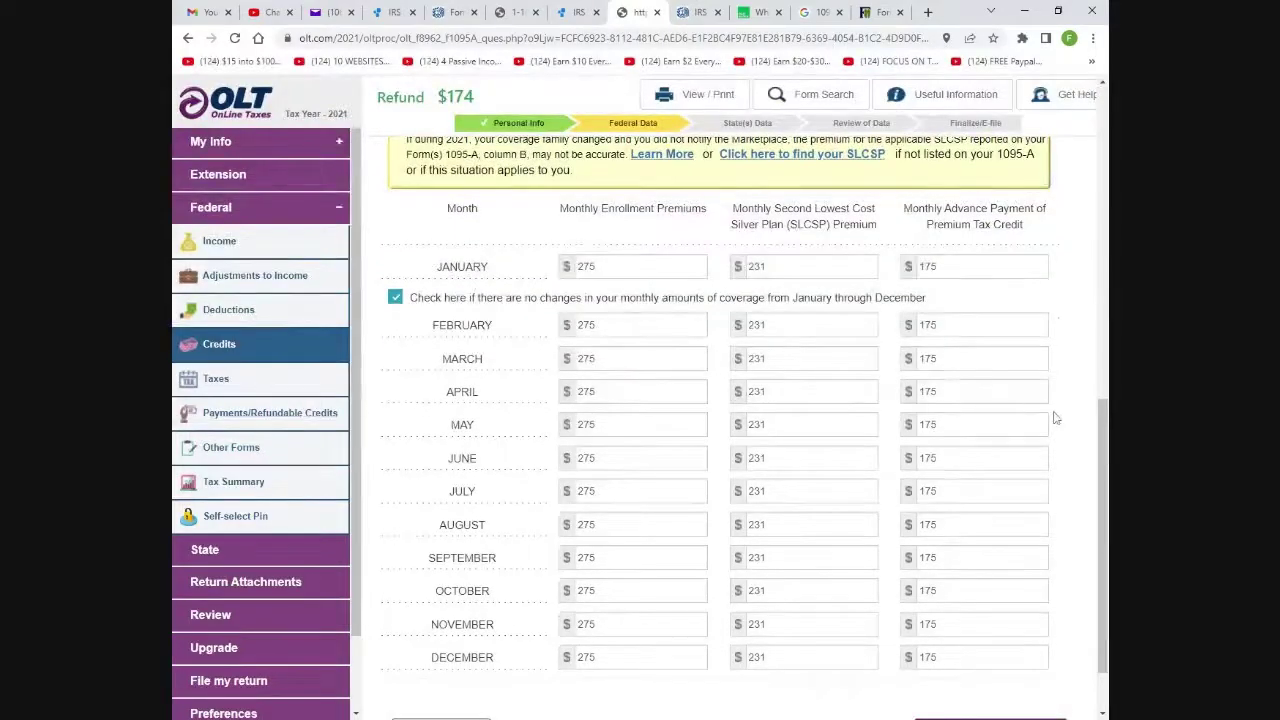
scroll(718, 467, "up", 3)
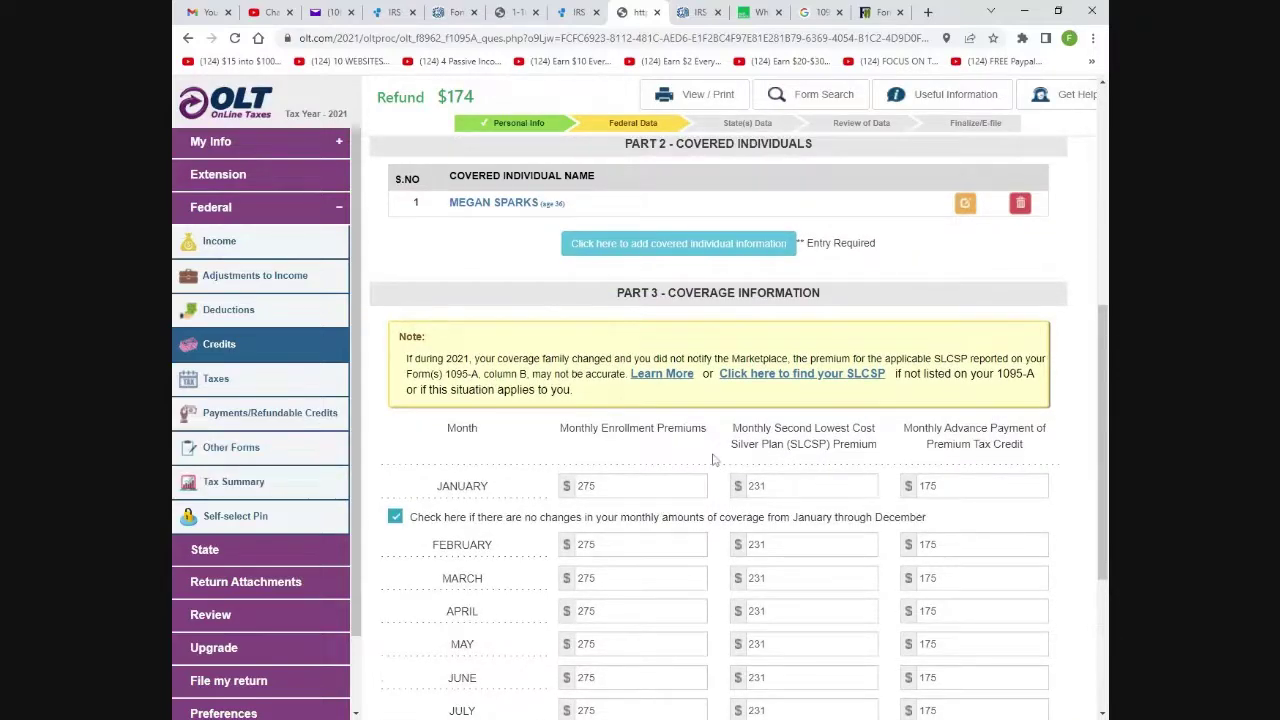
scroll(714, 459, "down", 4)
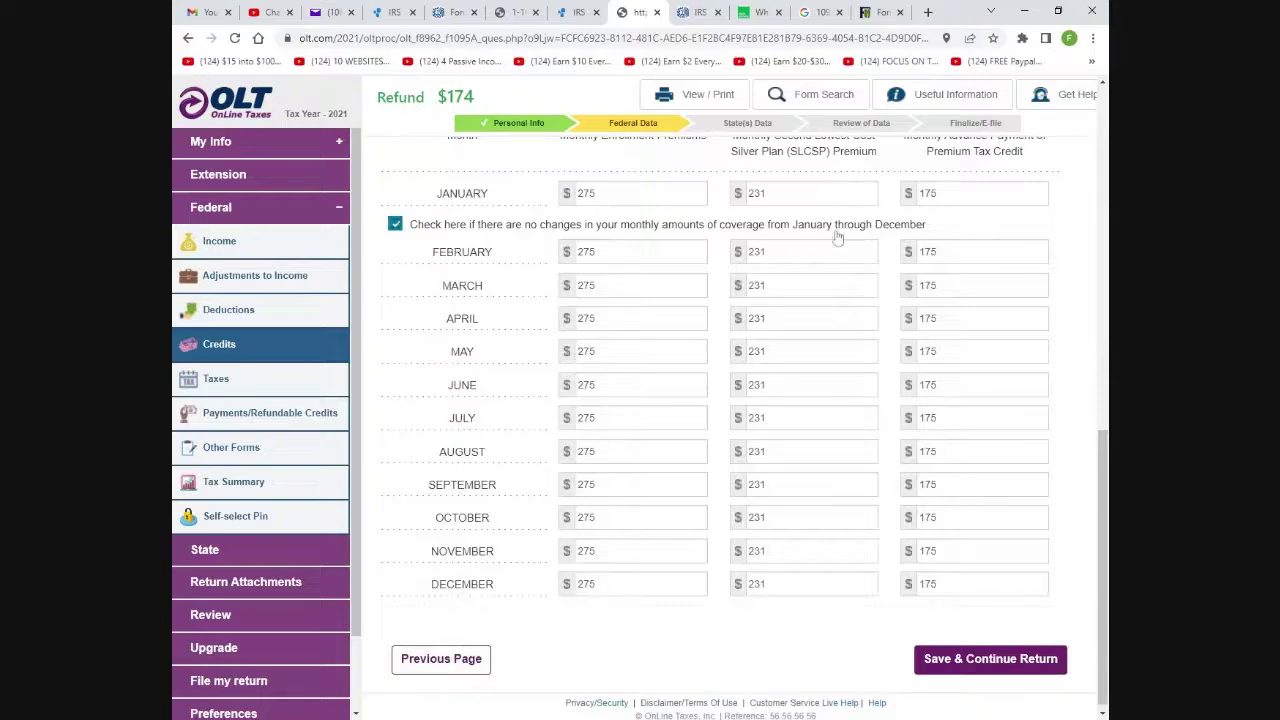
scroll(677, 449, "up", 2)
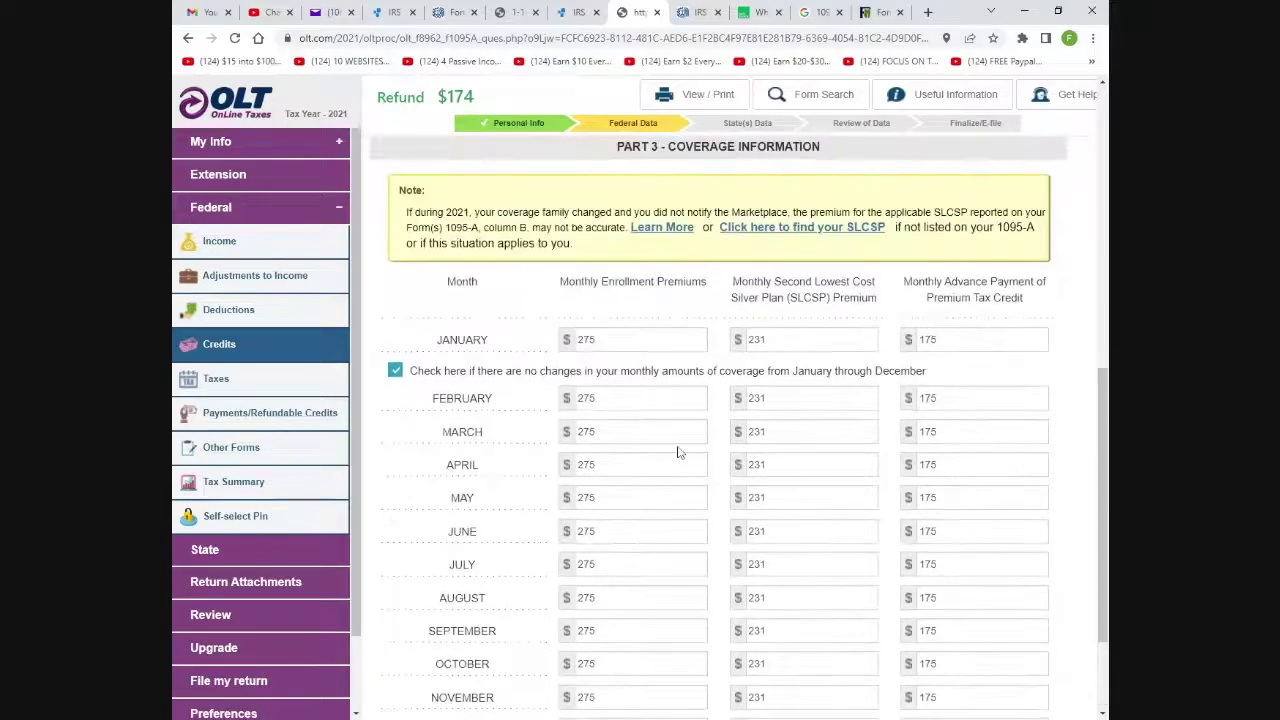
scroll(677, 449, "down", 2)
scroll(720, 420, "up", 2)
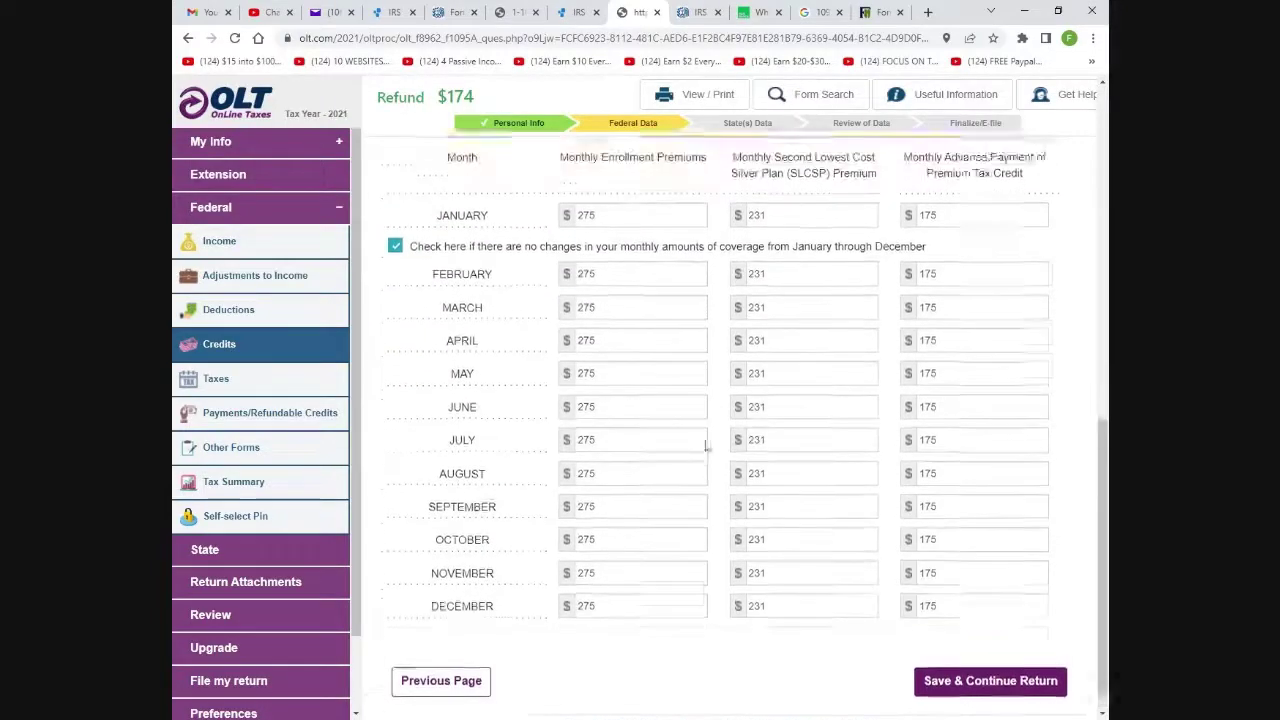
scroll(687, 403, "down", 2)
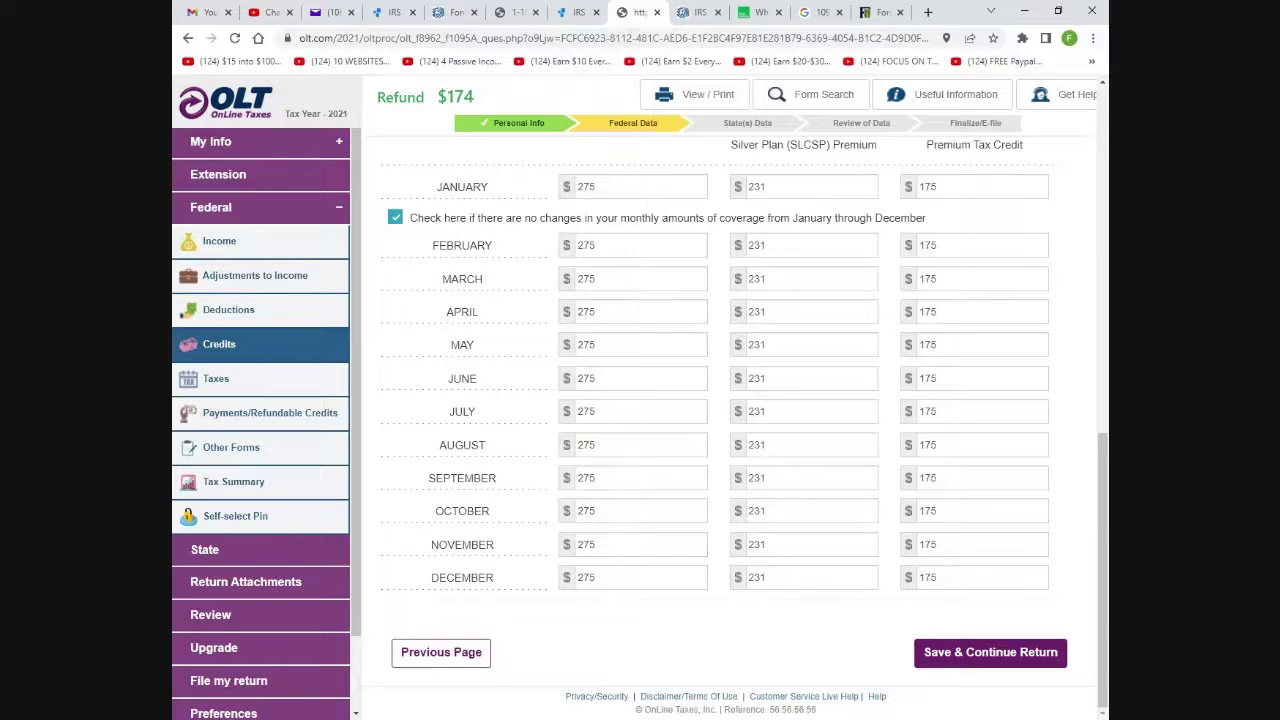
scroll(640, 425, "up", 4)
scroll(665, 442, "up", 2)
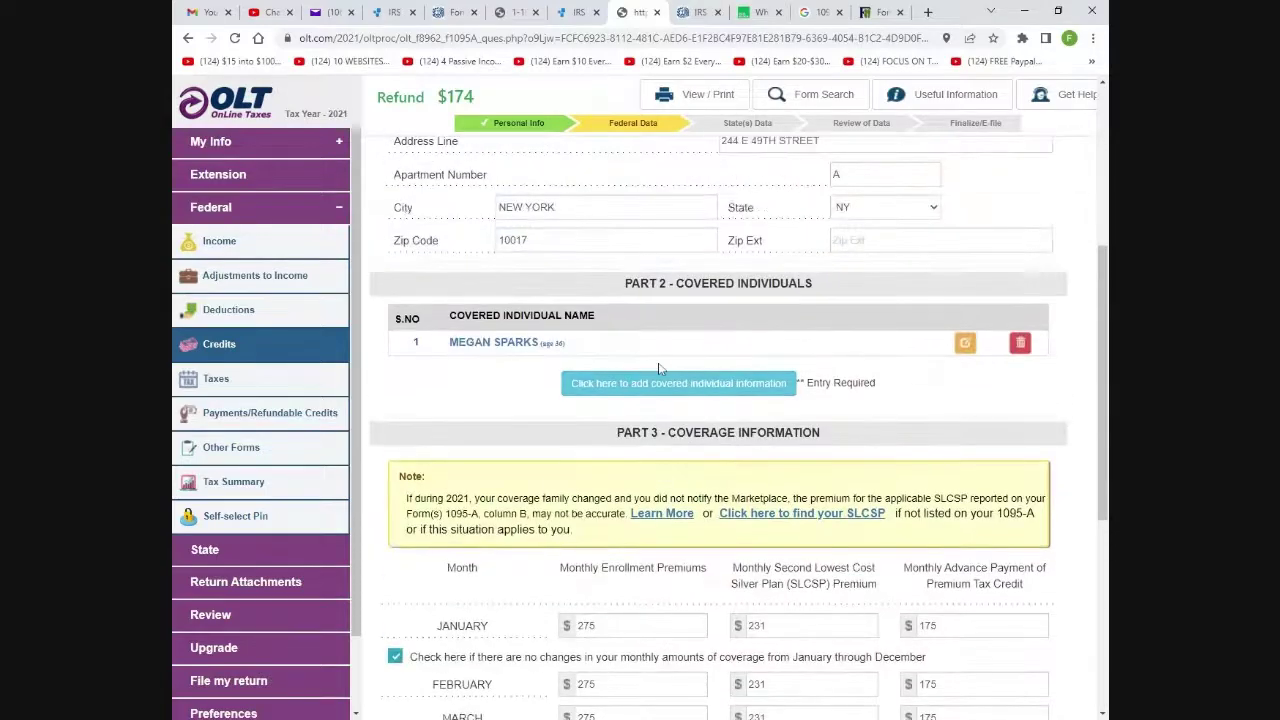
scroll(690, 407, "up", 5)
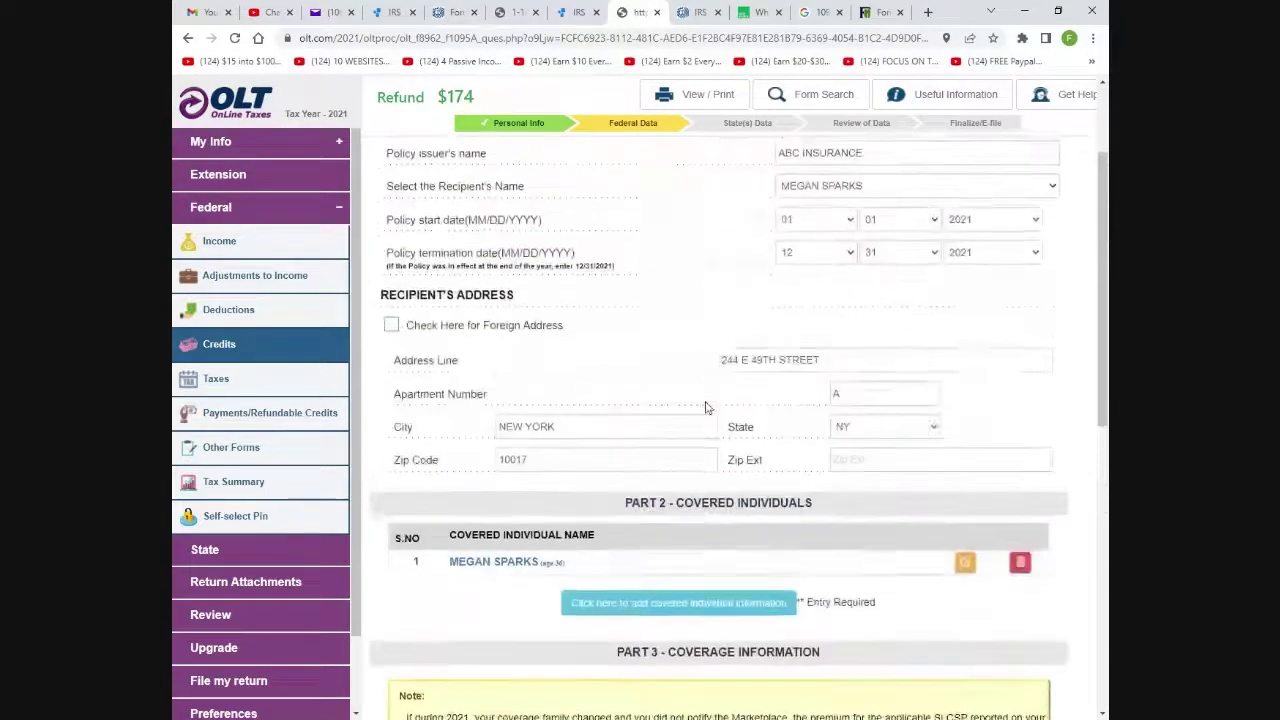
scroll(703, 407, "down", 8)
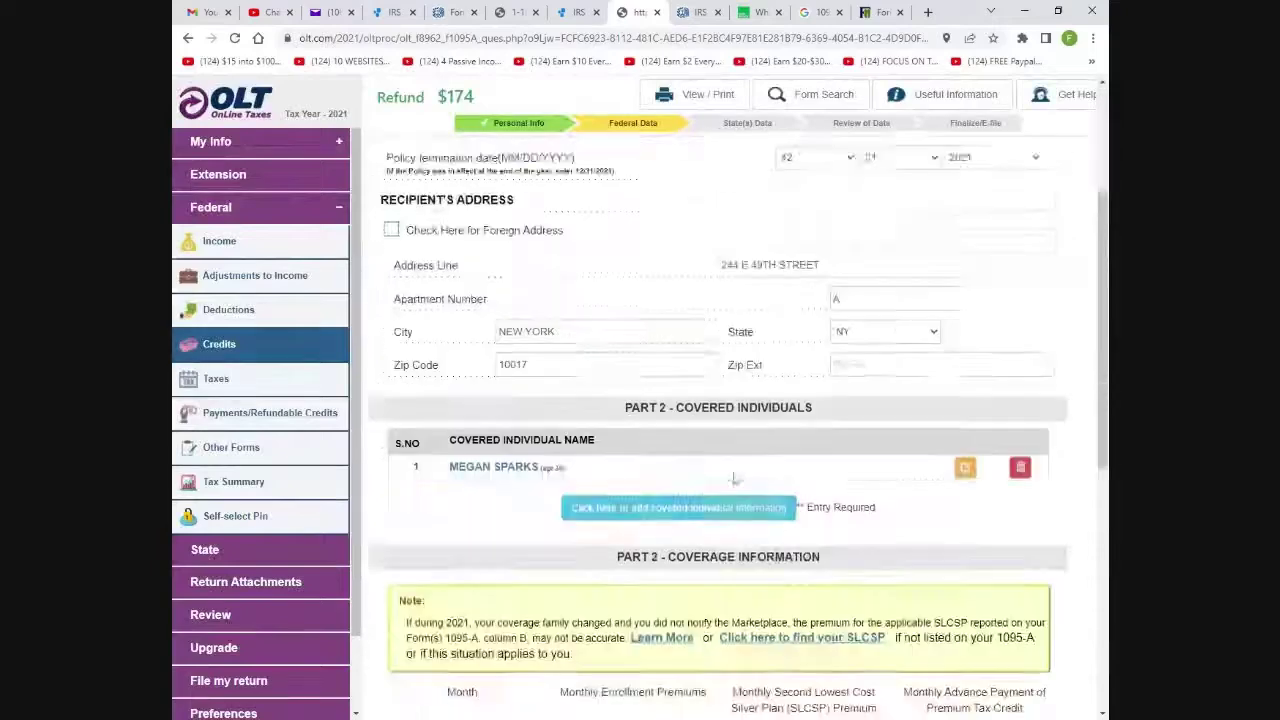
scroll(730, 480, "up", 4)
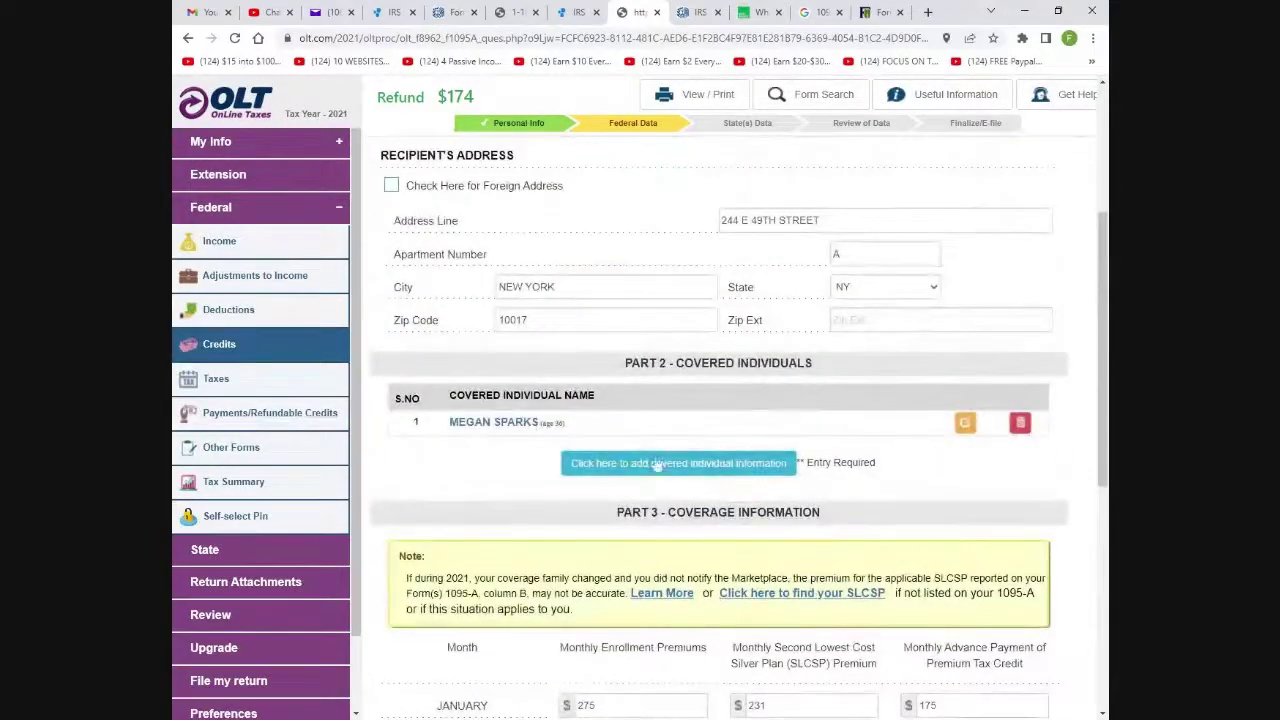
scroll(730, 480, "down", 6)
scroll(733, 476, "down", 2)
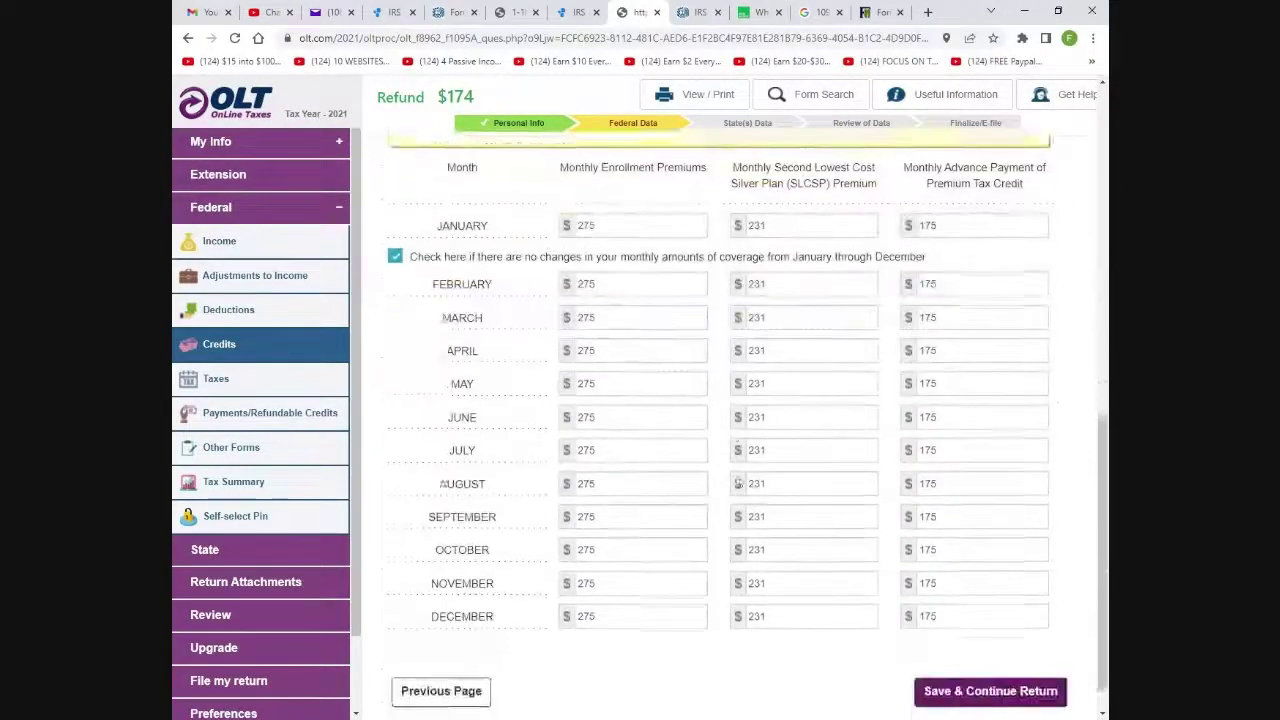
scroll(733, 476, "up", 3)
scroll(733, 476, "down", 3)
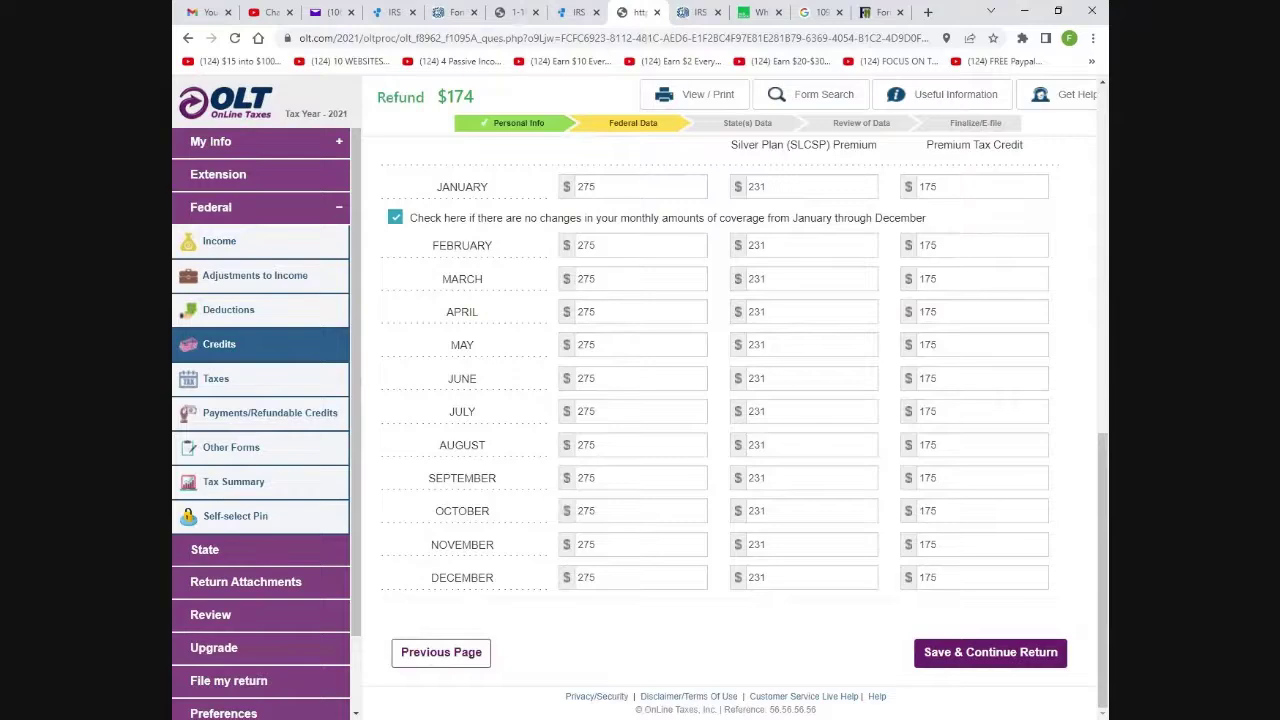
scroll(733, 428, "up", 3)
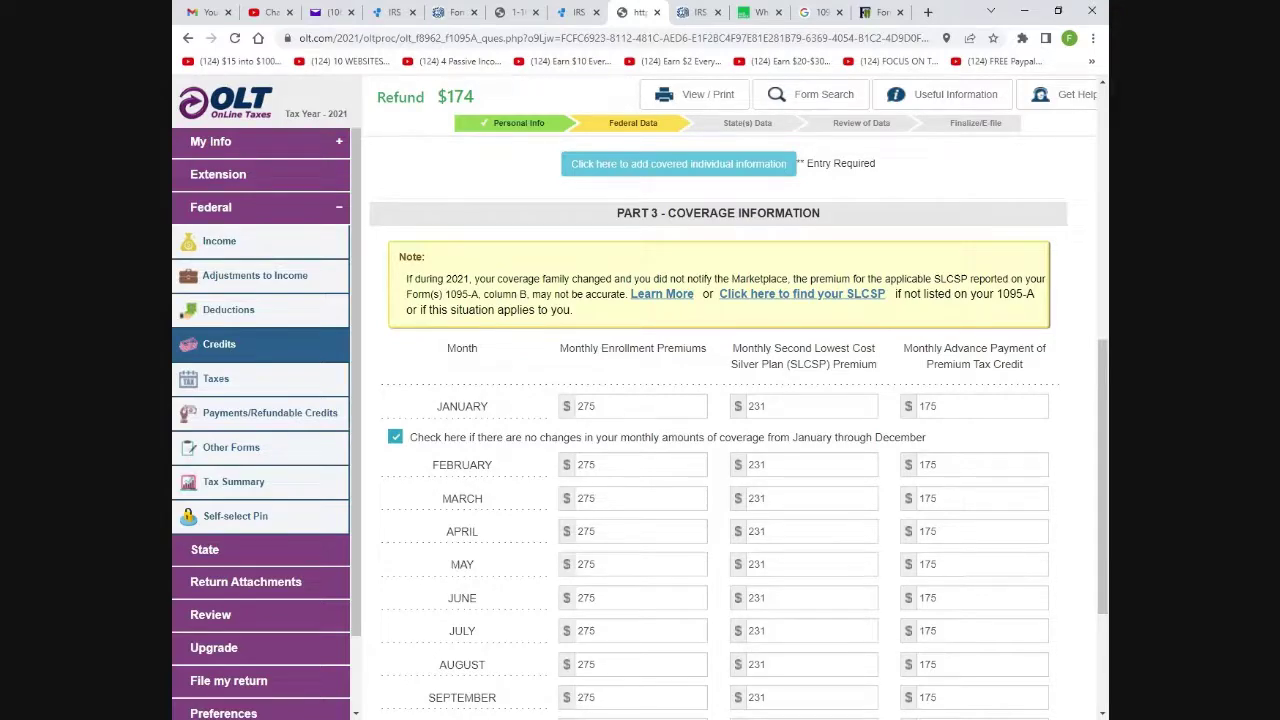
scroll(835, 377, "down", 3)
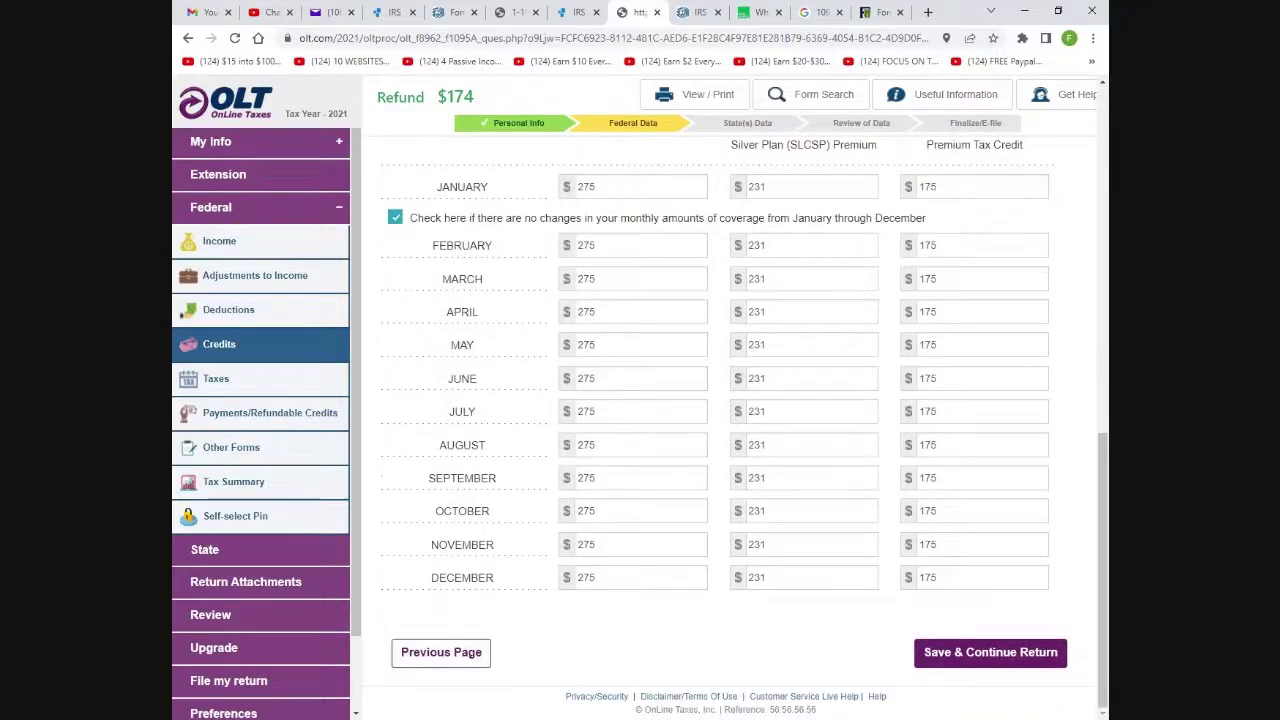
scroll(845, 404, "up", 3)
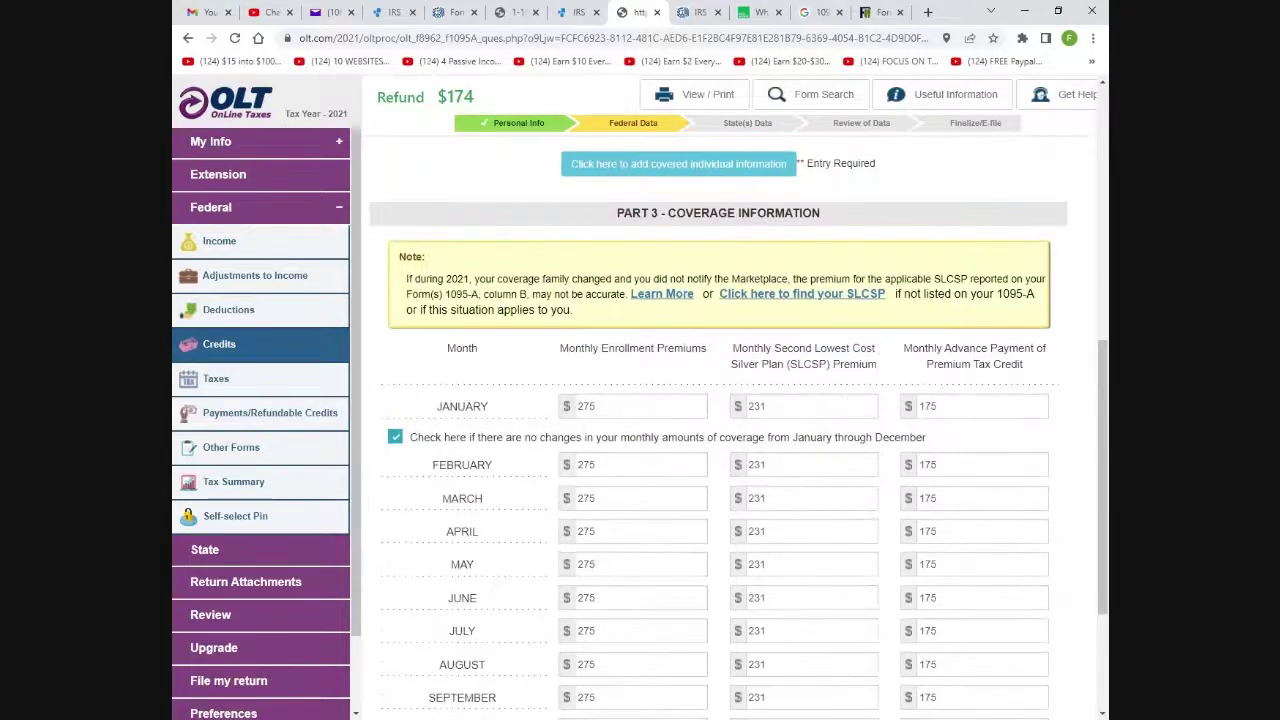
scroll(738, 424, "down", 1)
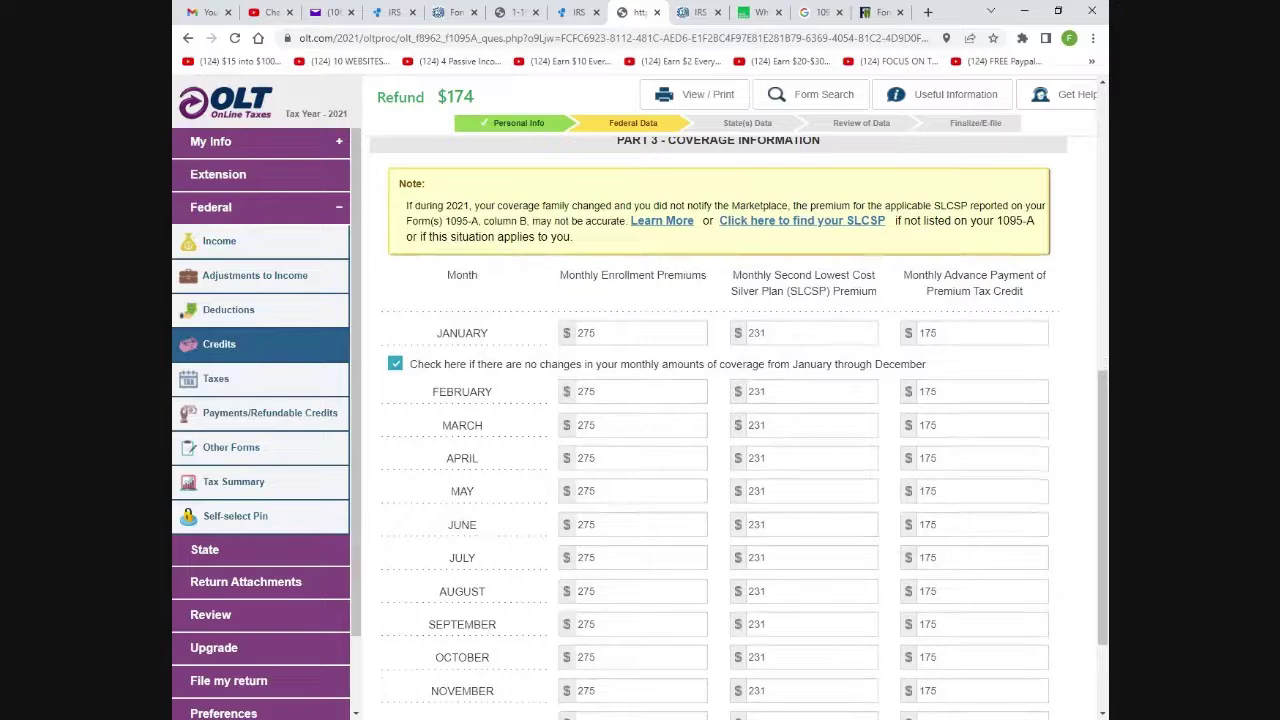
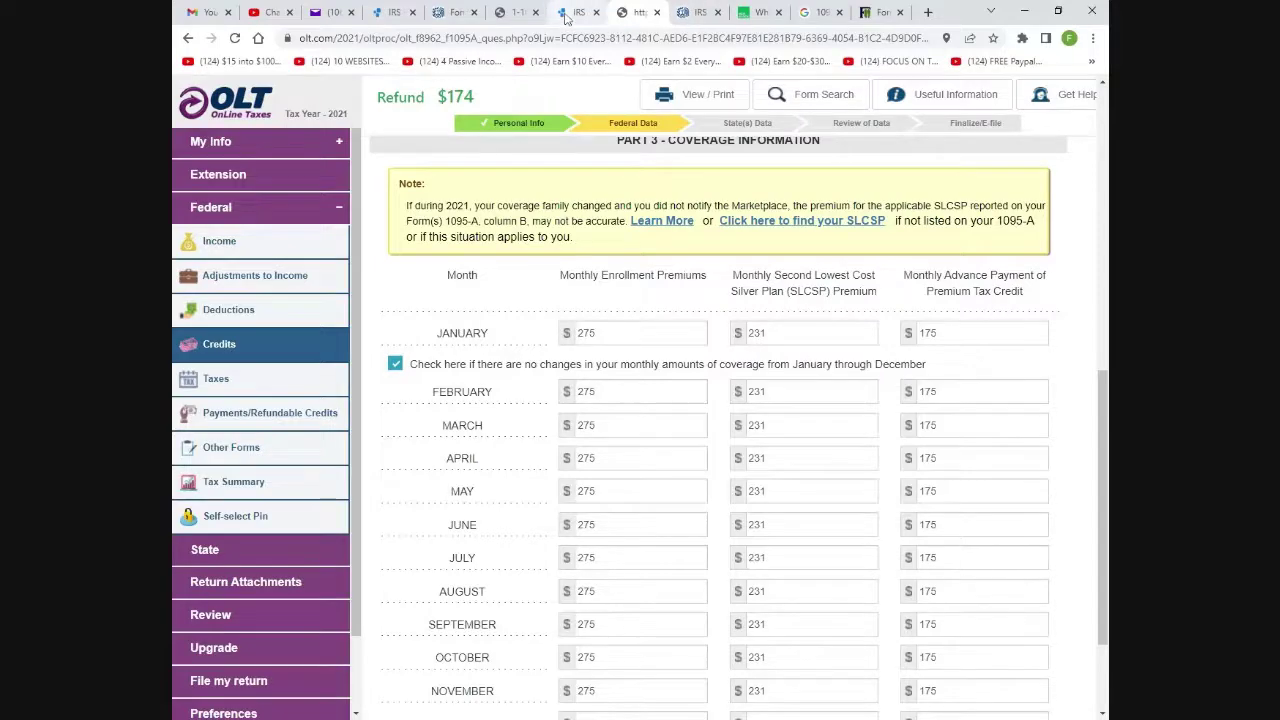
Step: Check OLT's coverage form against the sample 1095-A and 1099-MISC tabs, then launch the SLCSP finder link
left_click(566, 14)
left_click(517, 12)
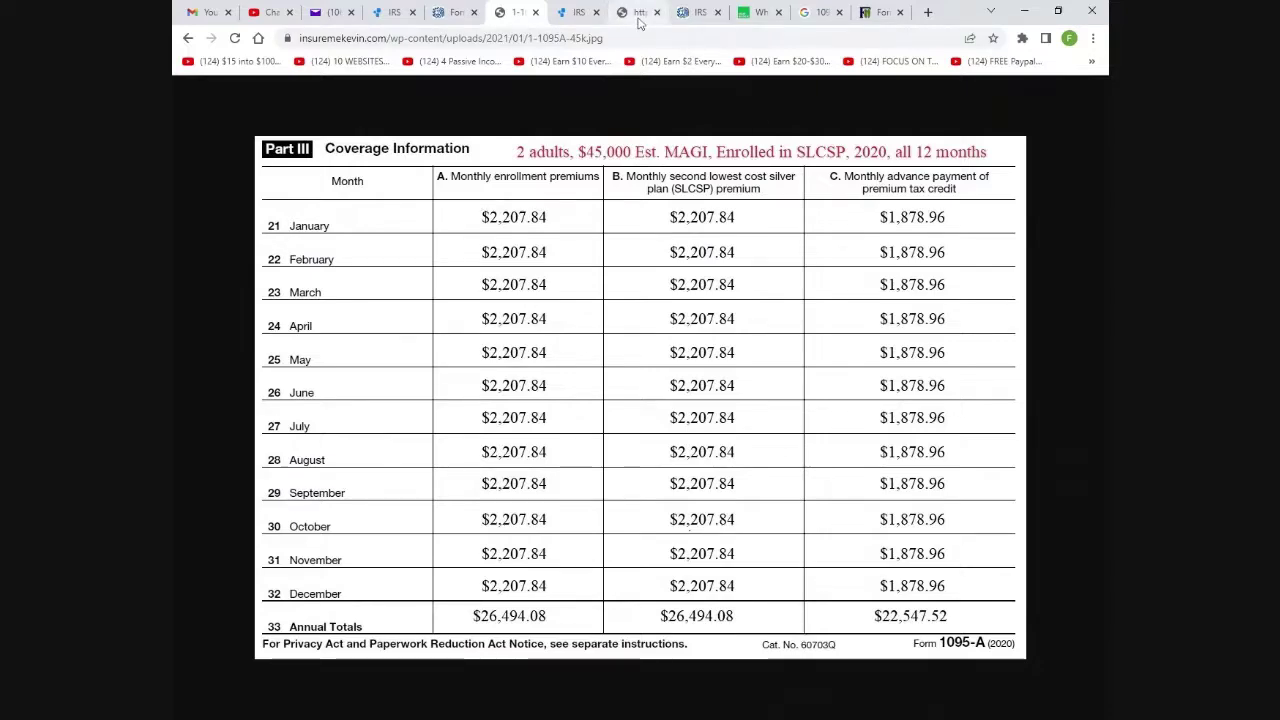
left_click(638, 12)
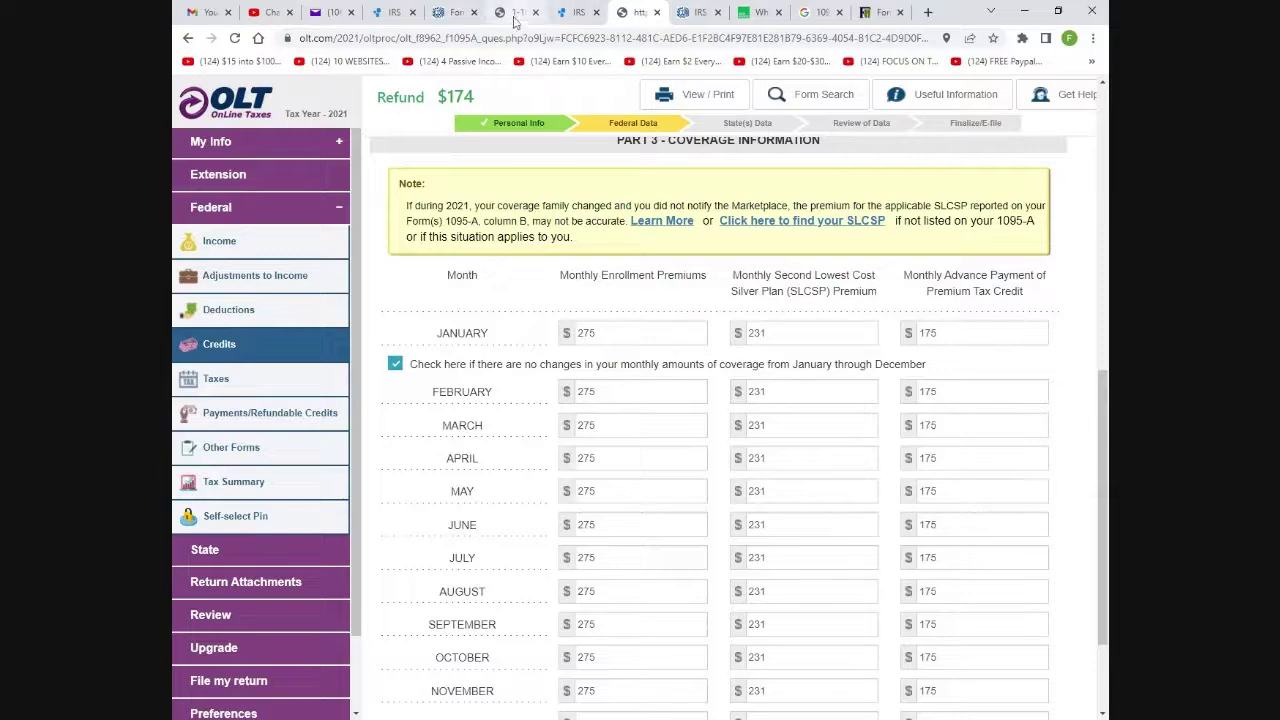
left_click(513, 12)
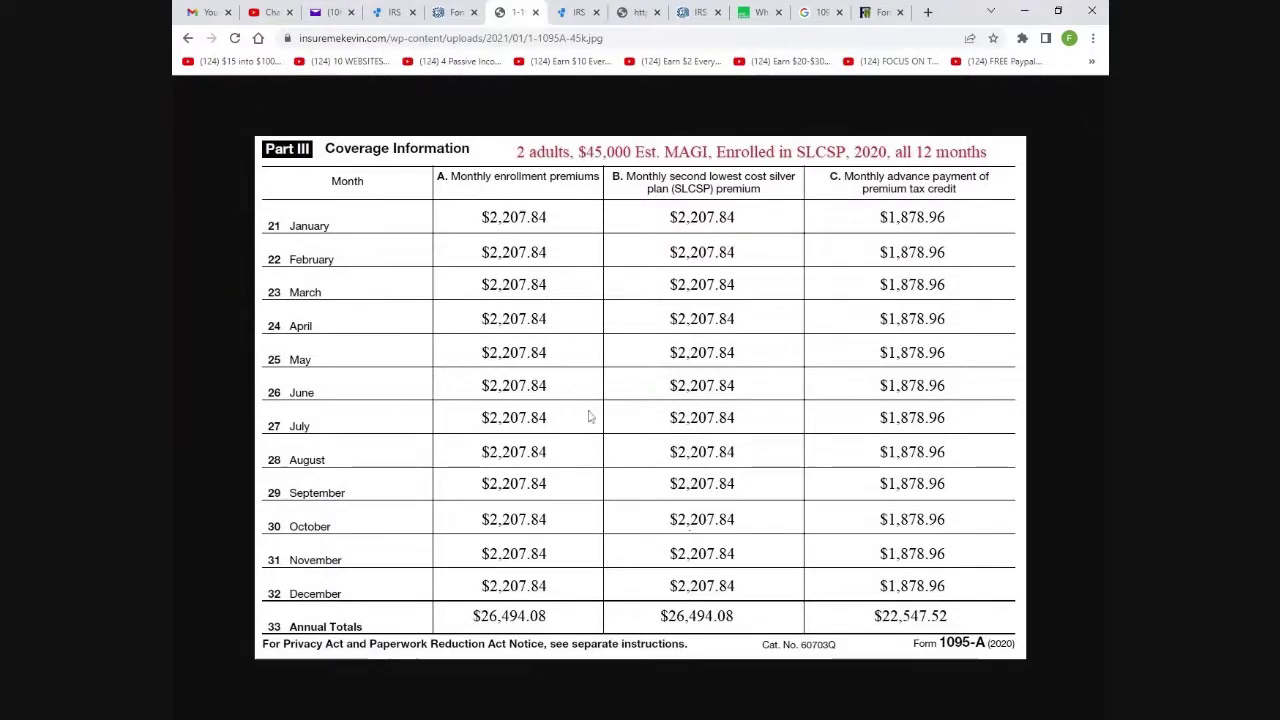
left_click(582, 14)
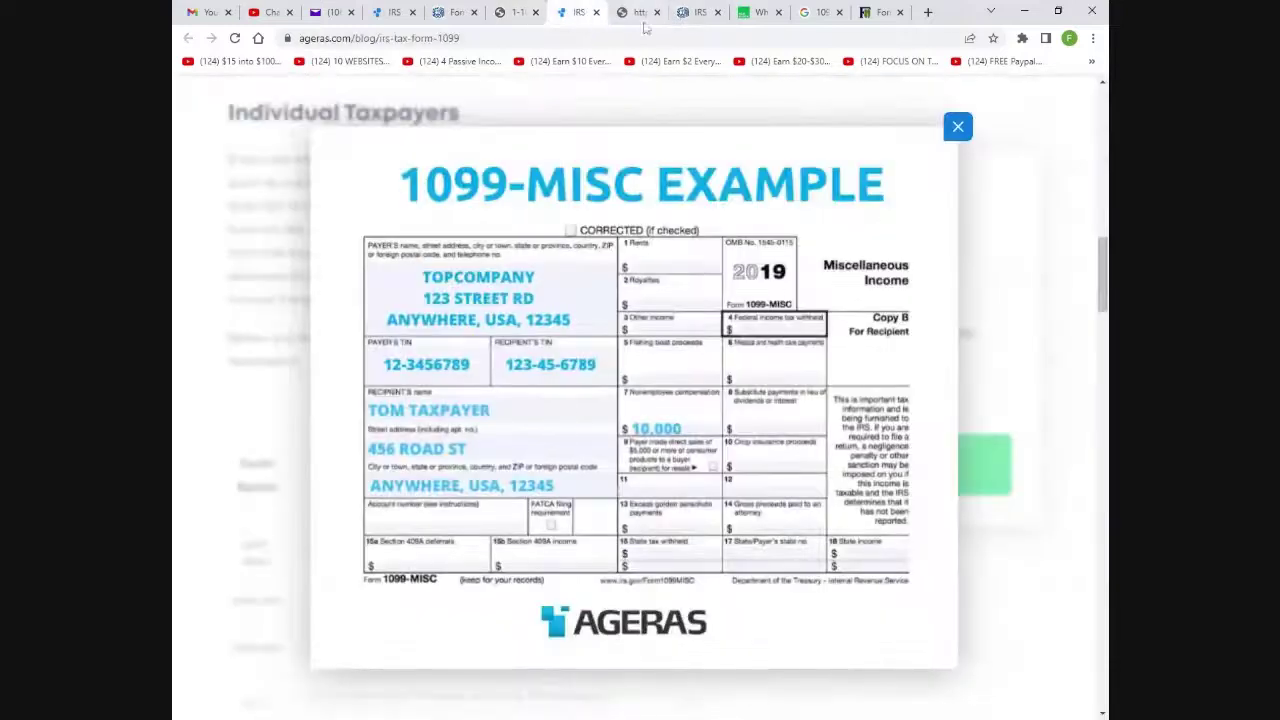
left_click(638, 13)
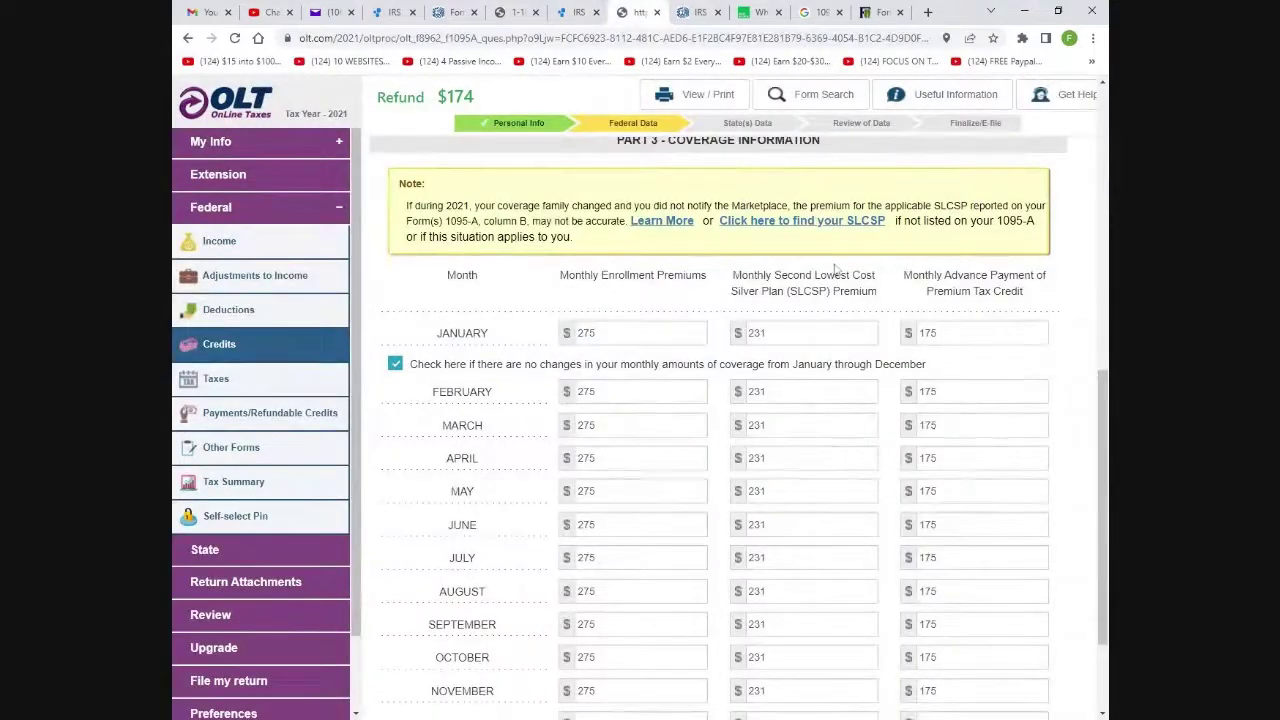
left_click(773, 222)
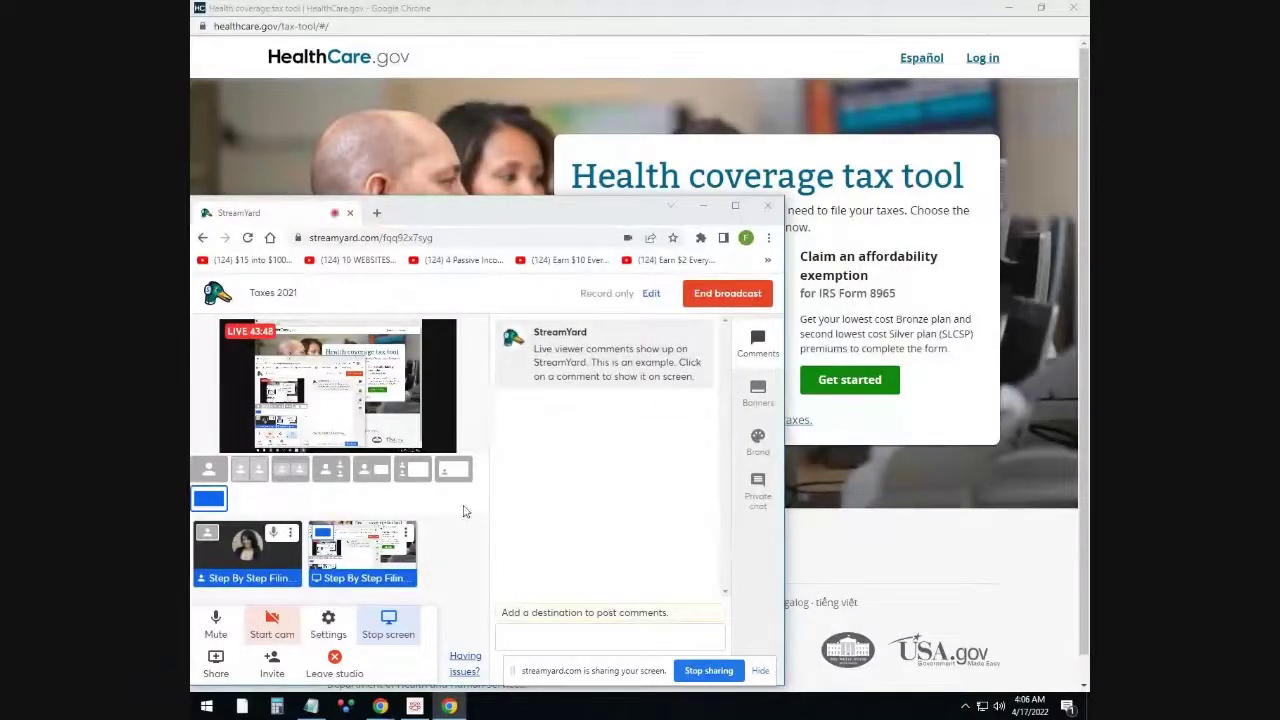
Step: Shrink and minimize the StreamYard streaming studio window to clear the screen
left_click(703, 206)
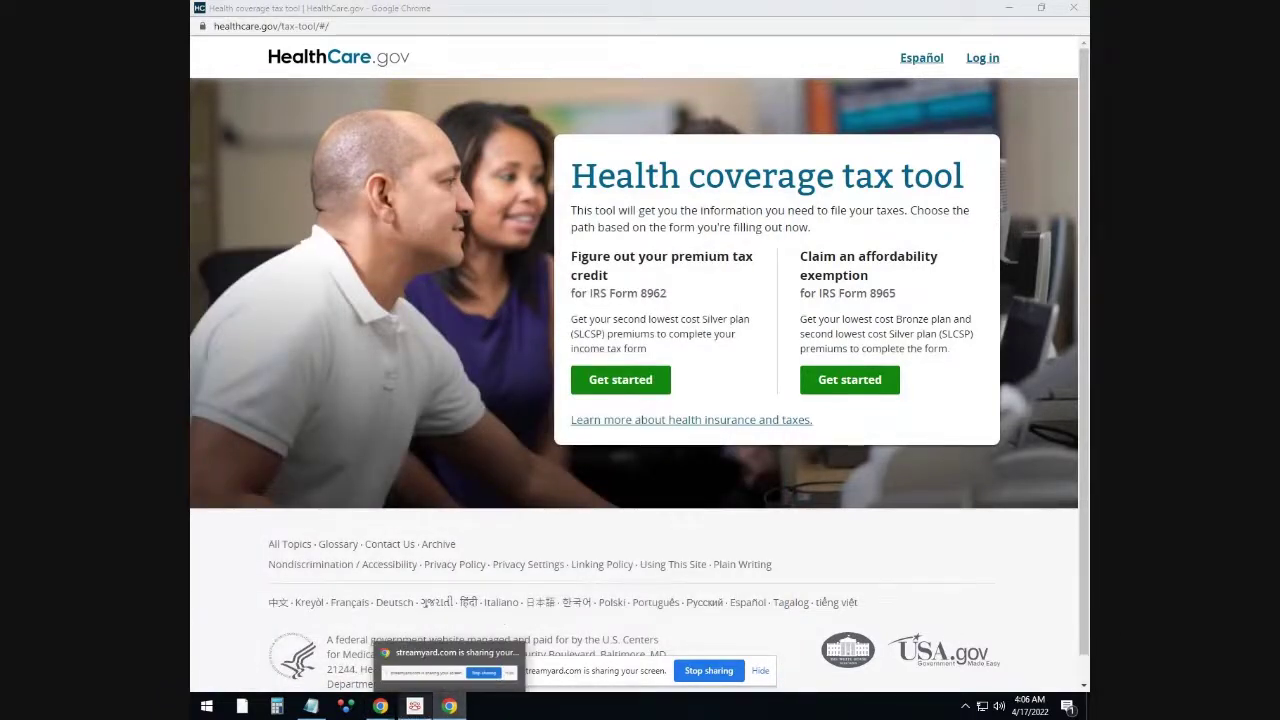
mouse_move(386, 708)
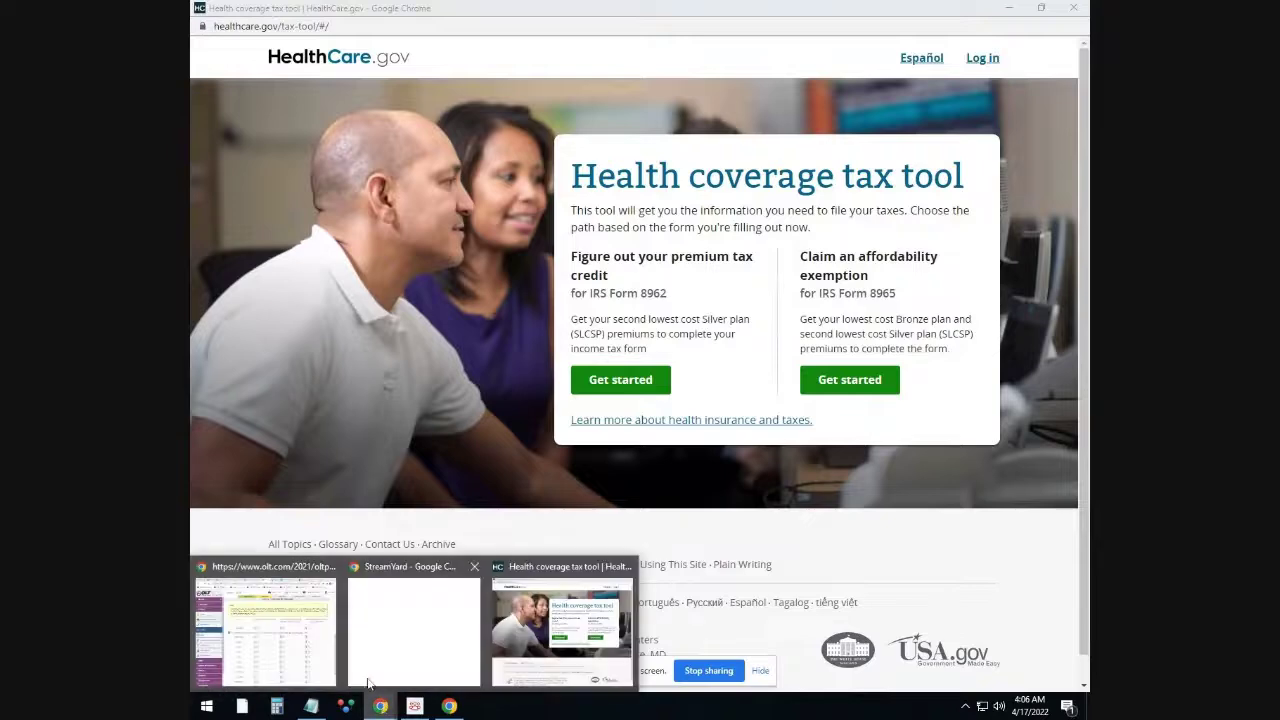
mouse_move(333, 664)
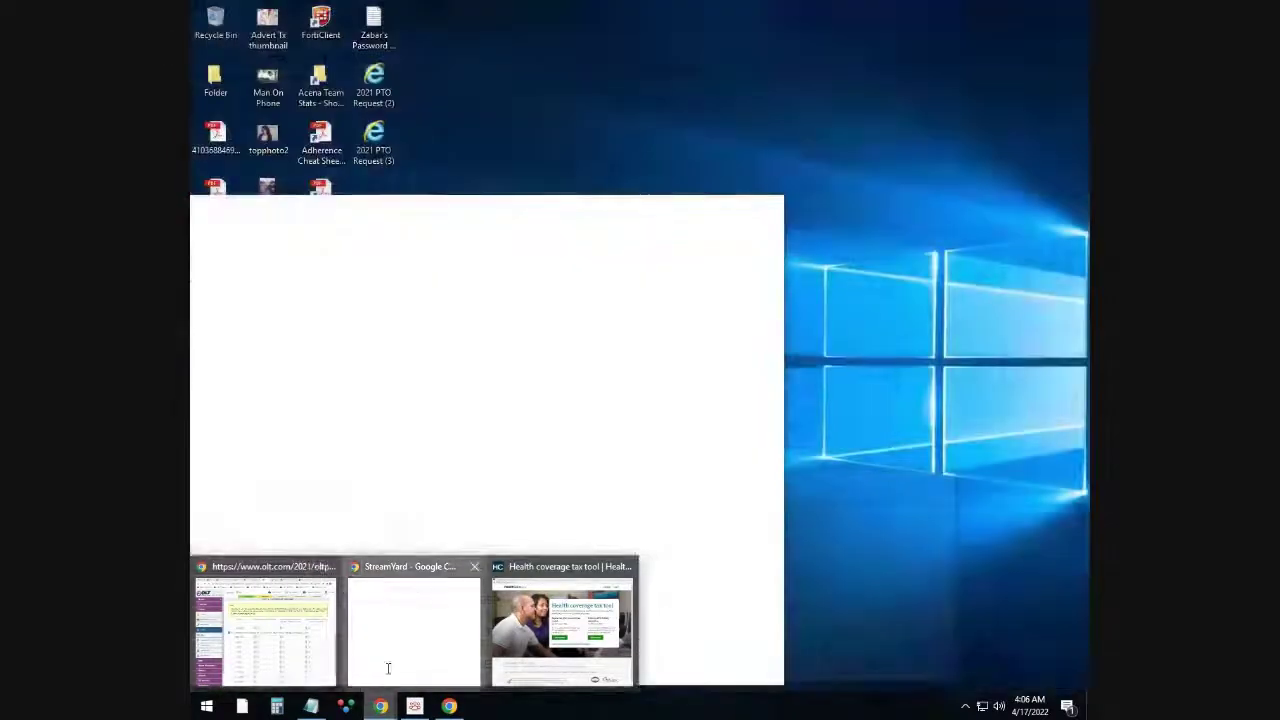
left_click(403, 648)
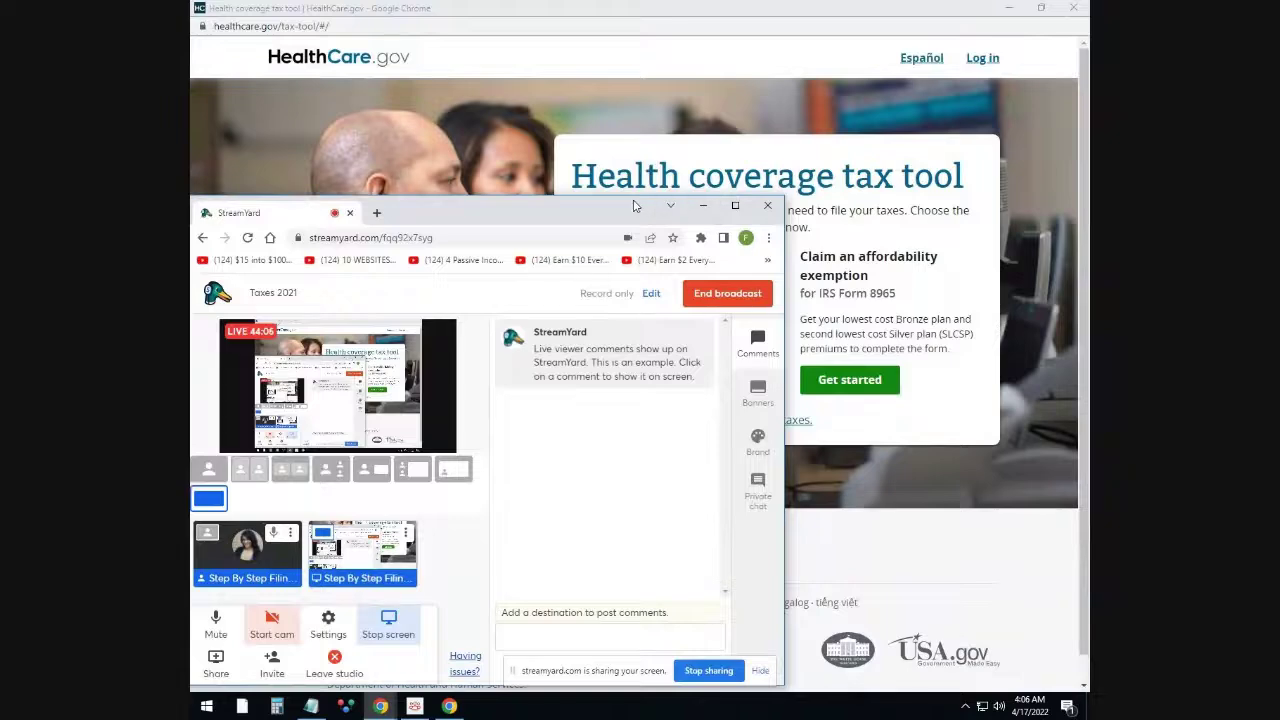
left_click_drag(633, 203, 580, 482)
left_click(703, 494)
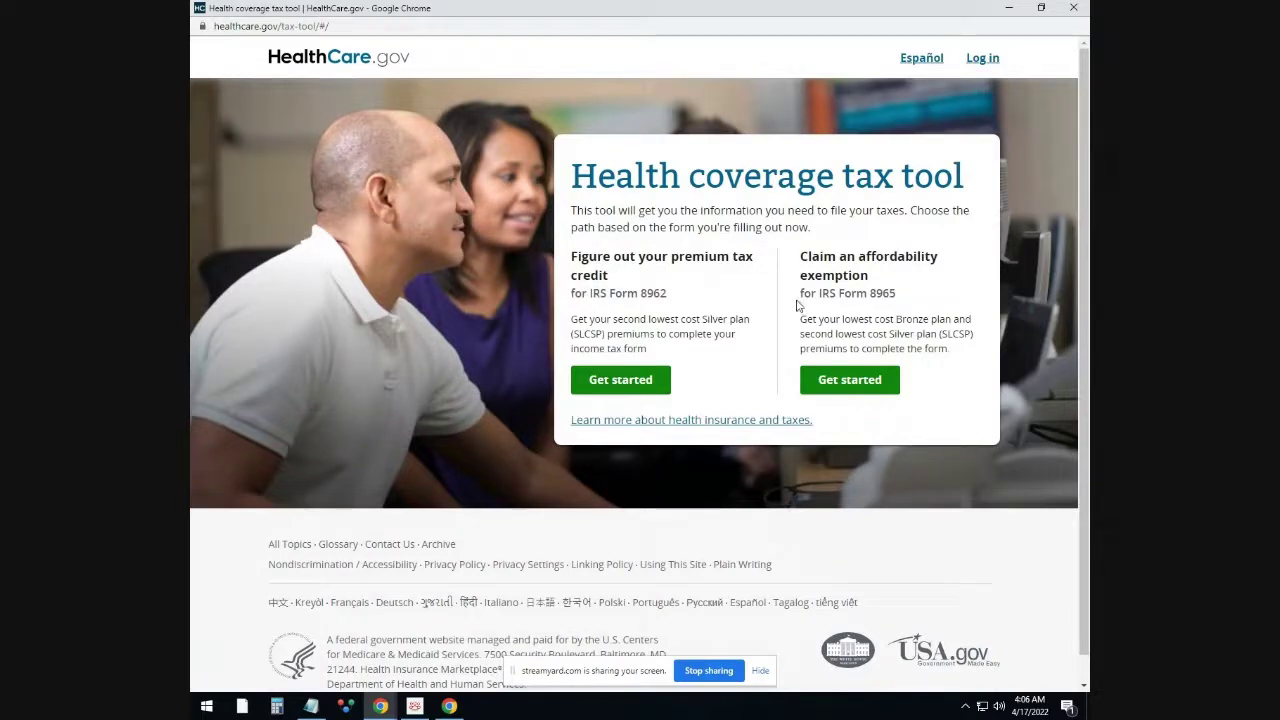
Step: Run the premium tax credit tool for 2021 in New York and review the $432.34 monthly SLCSP results
left_click(631, 385)
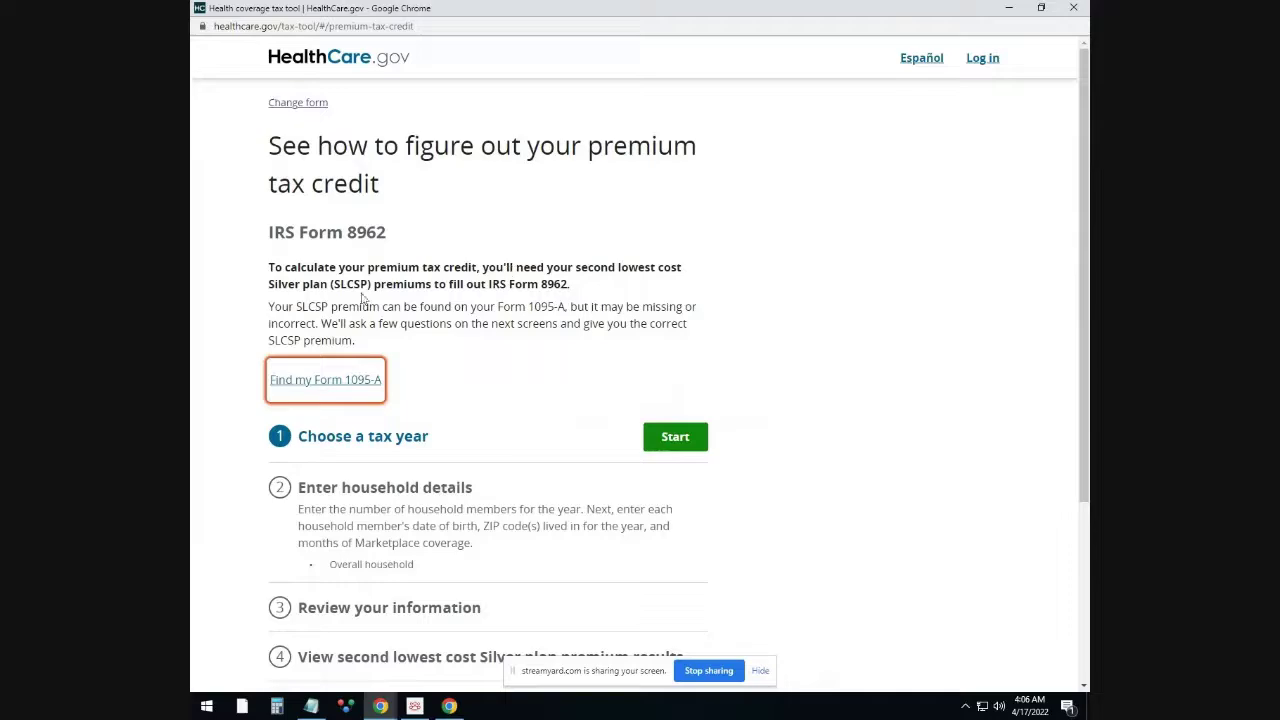
scroll(428, 323, "down", 3)
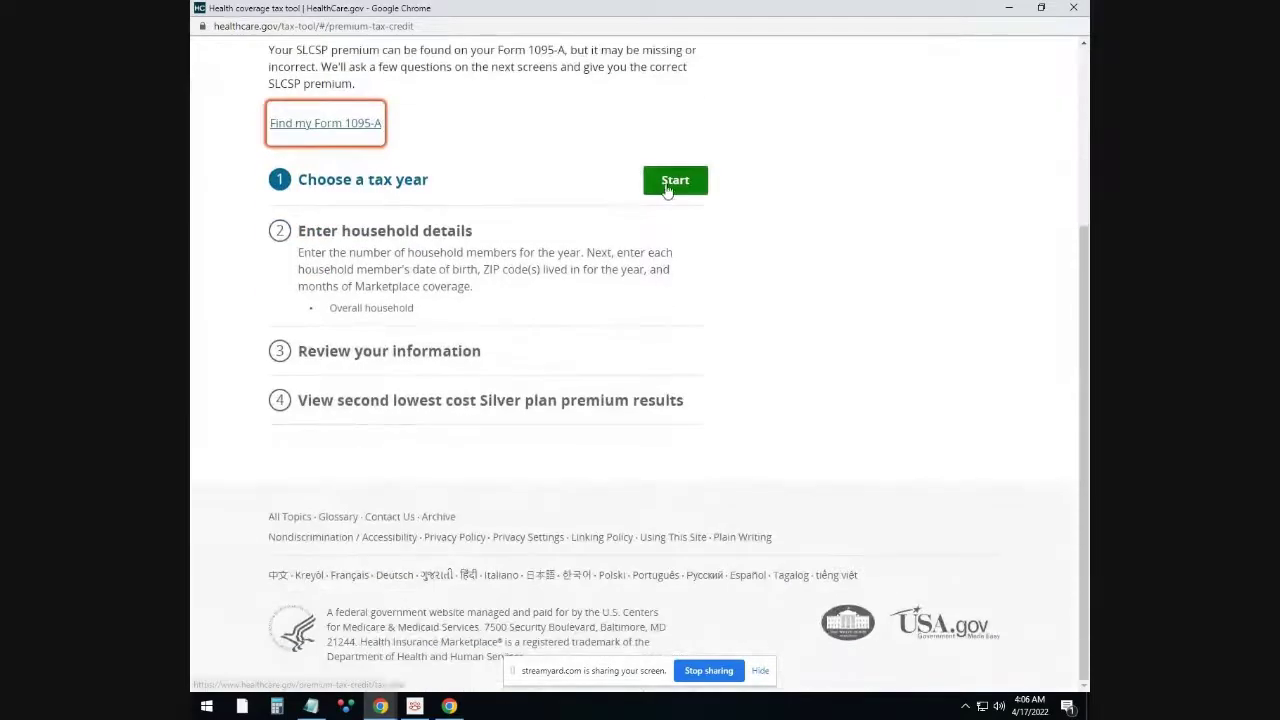
left_click(674, 181)
scroll(405, 396, "down", 2)
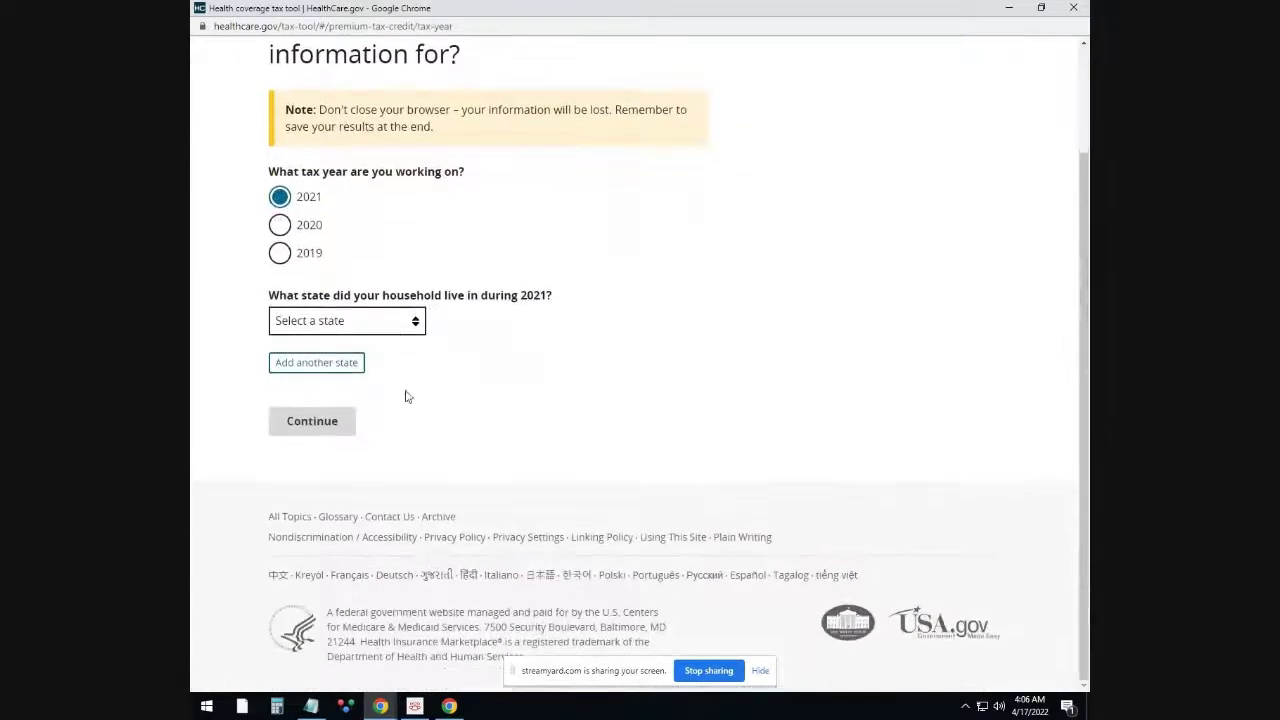
left_click(420, 330)
scroll(385, 440, "down", 5)
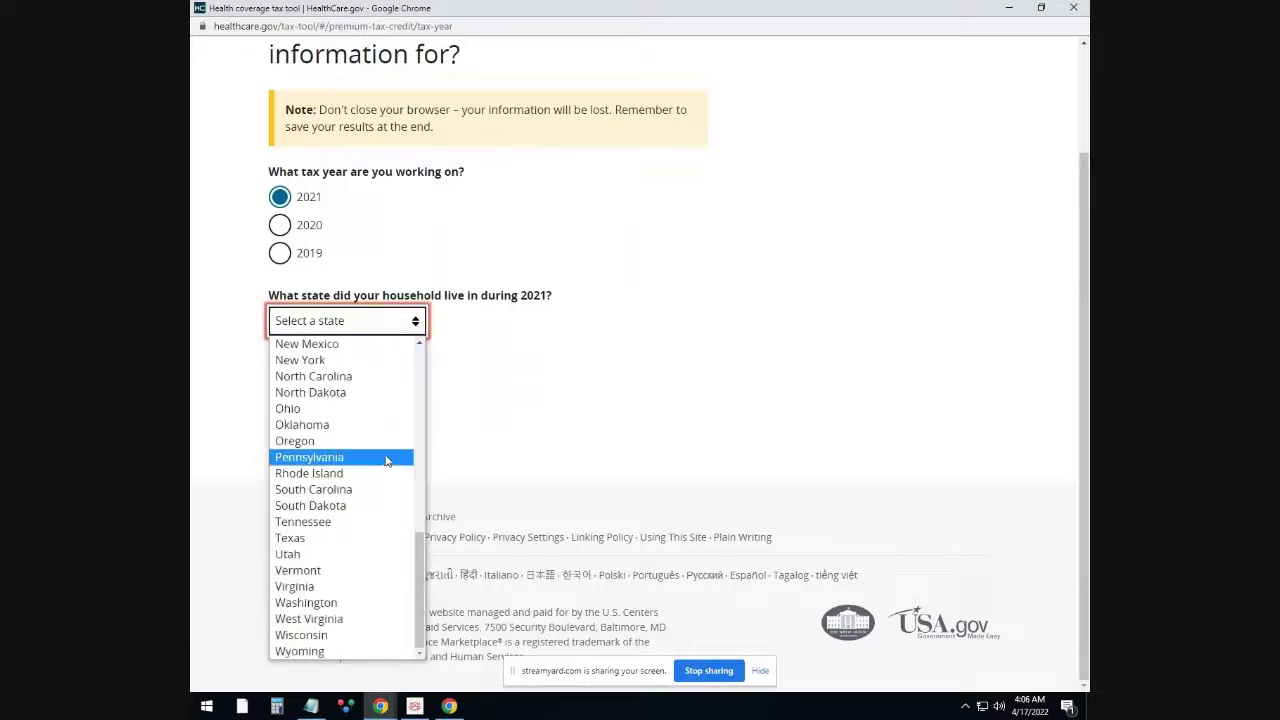
left_click(326, 360)
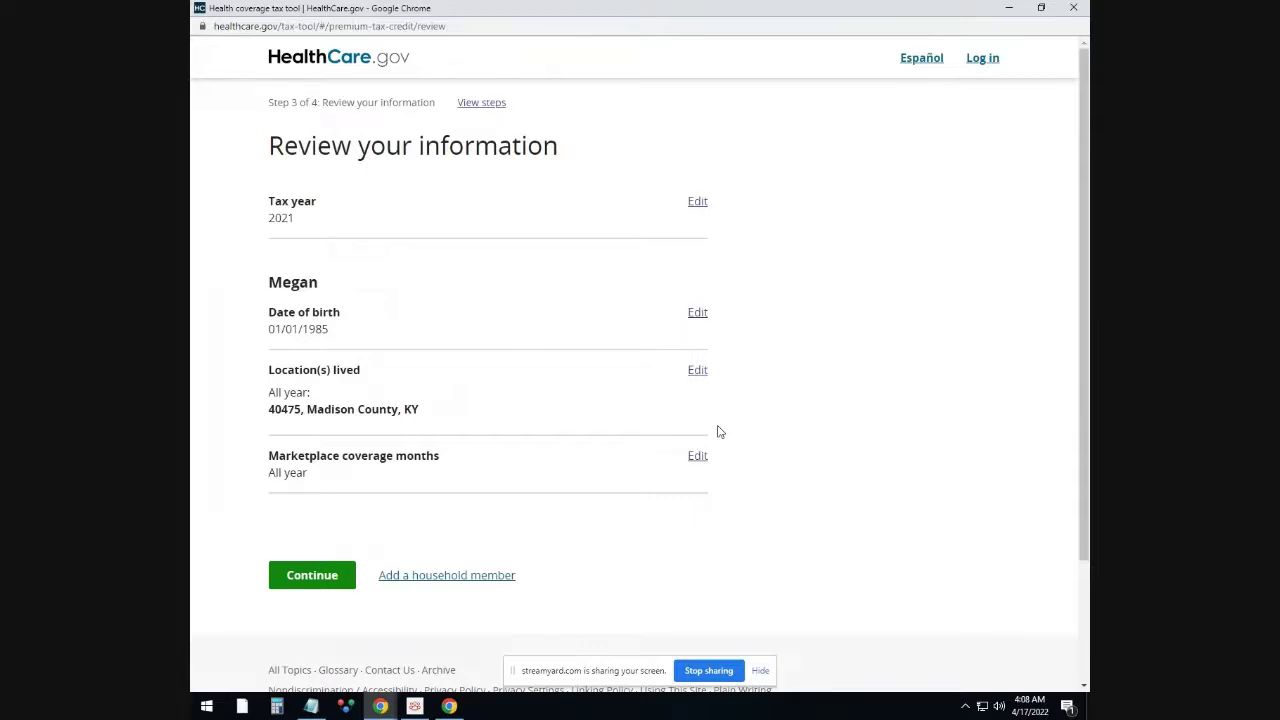
left_click(326, 582)
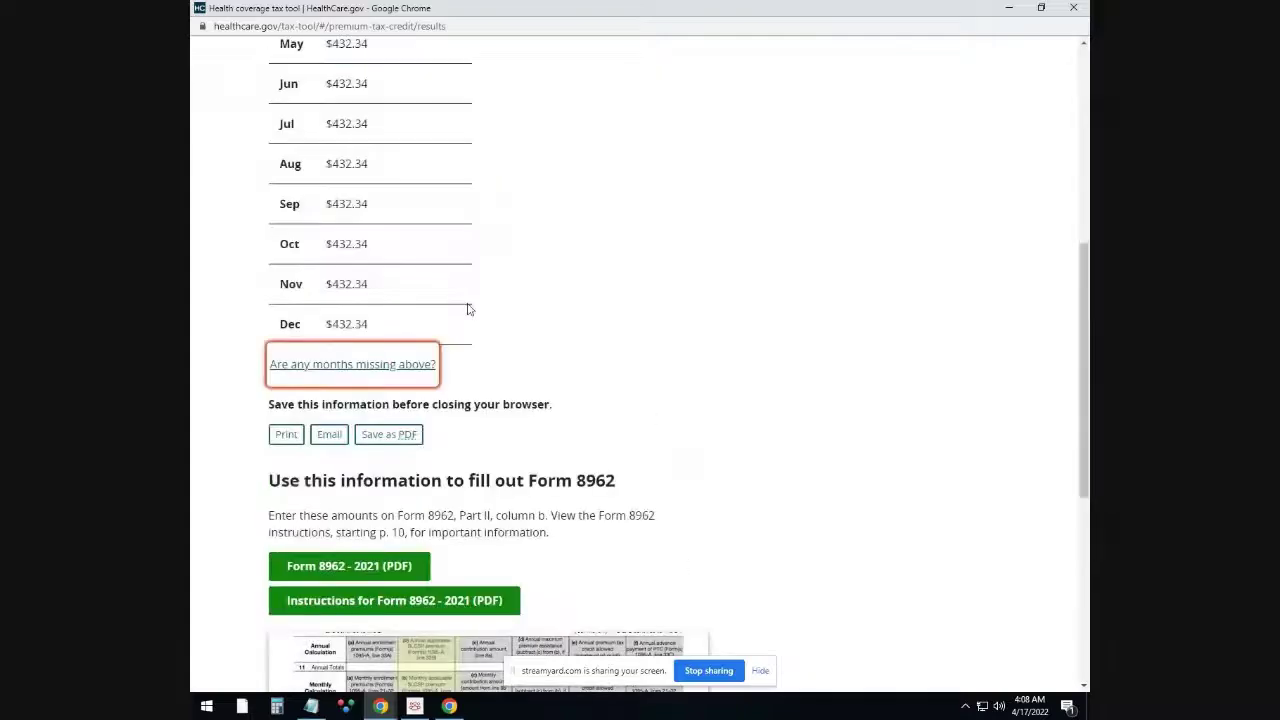
scroll(477, 323, "up", 4)
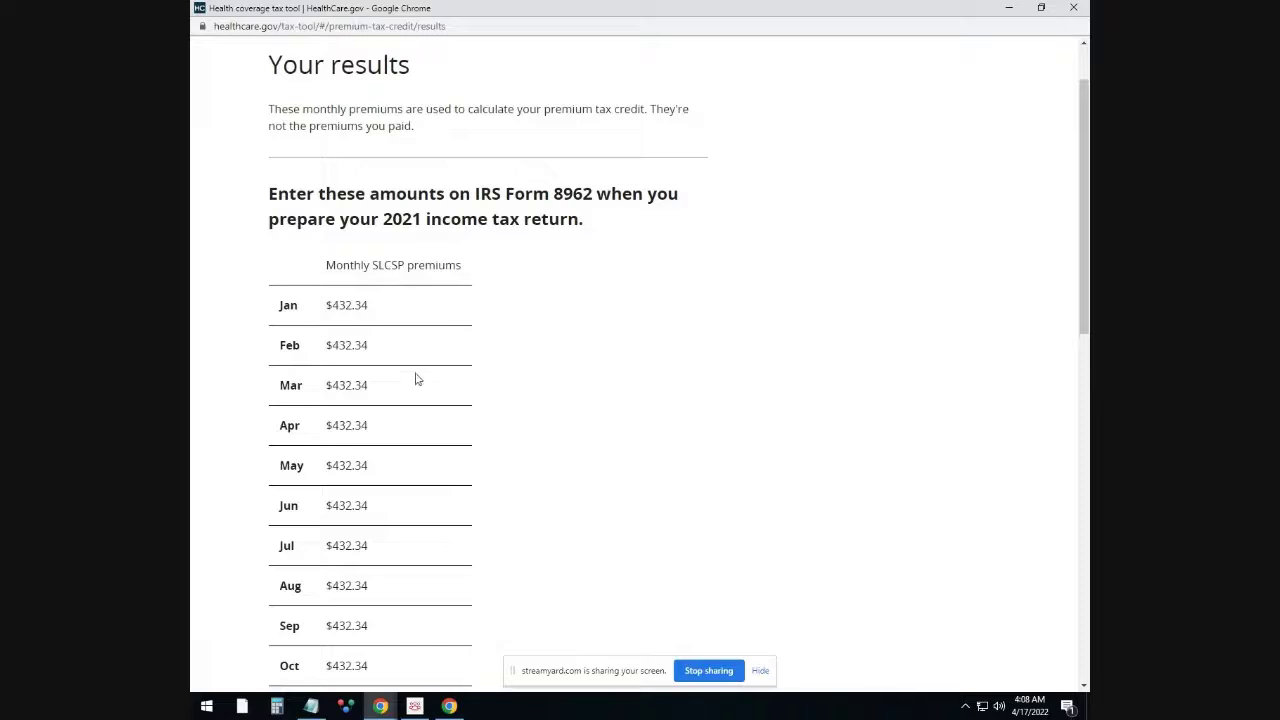
scroll(415, 376, "down", 2)
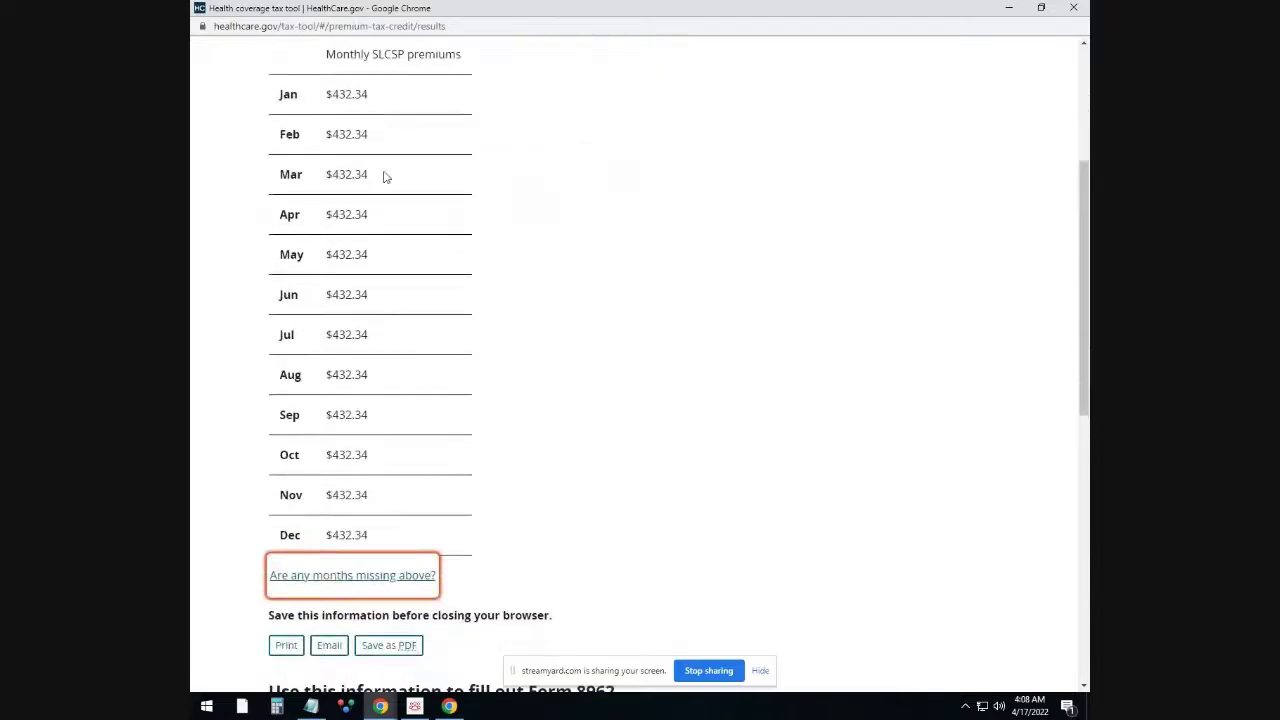
scroll(395, 318, "up", 1)
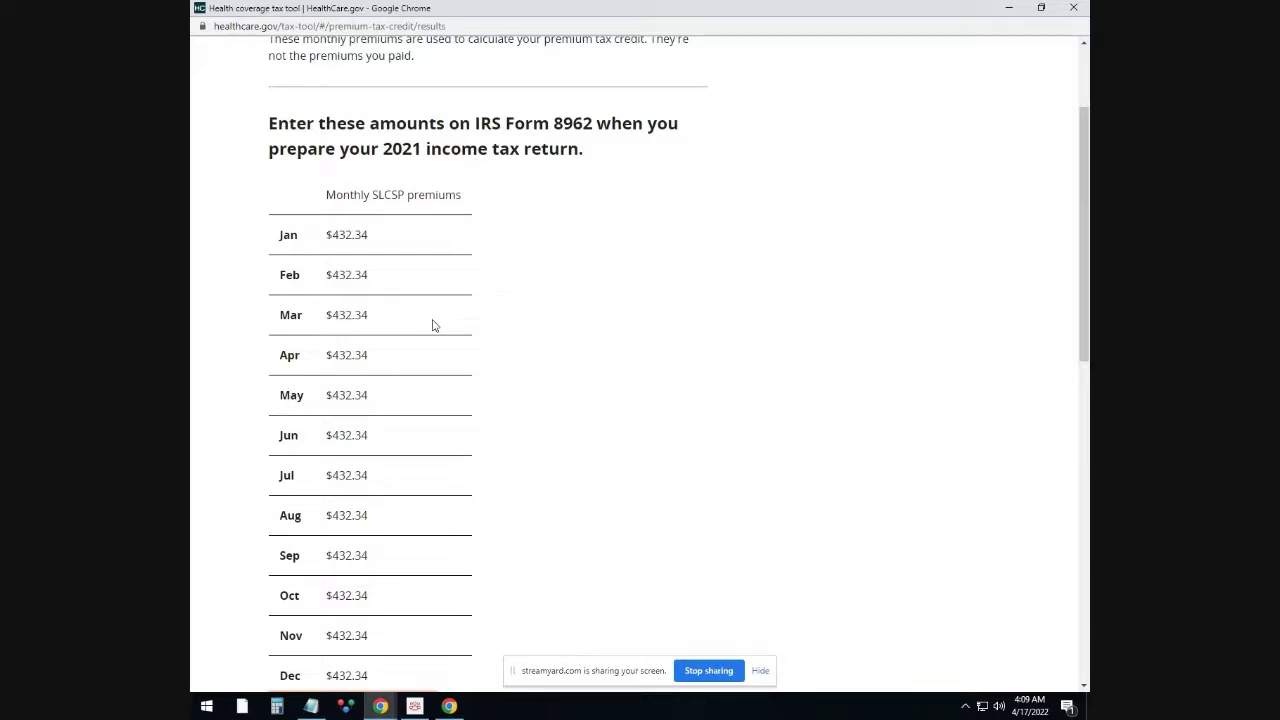
mouse_move(383, 710)
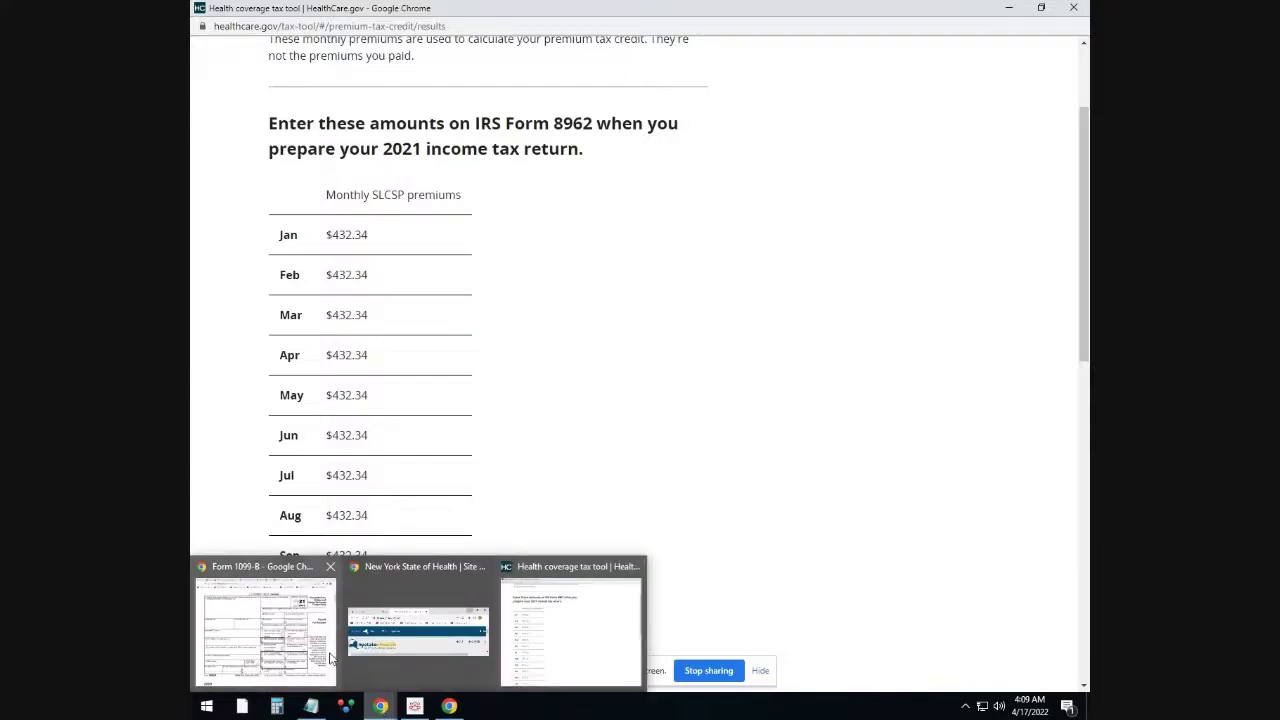
Step: Return to the OLT coverage form and close the HealthCare.gov tax tool window
left_click(265, 630)
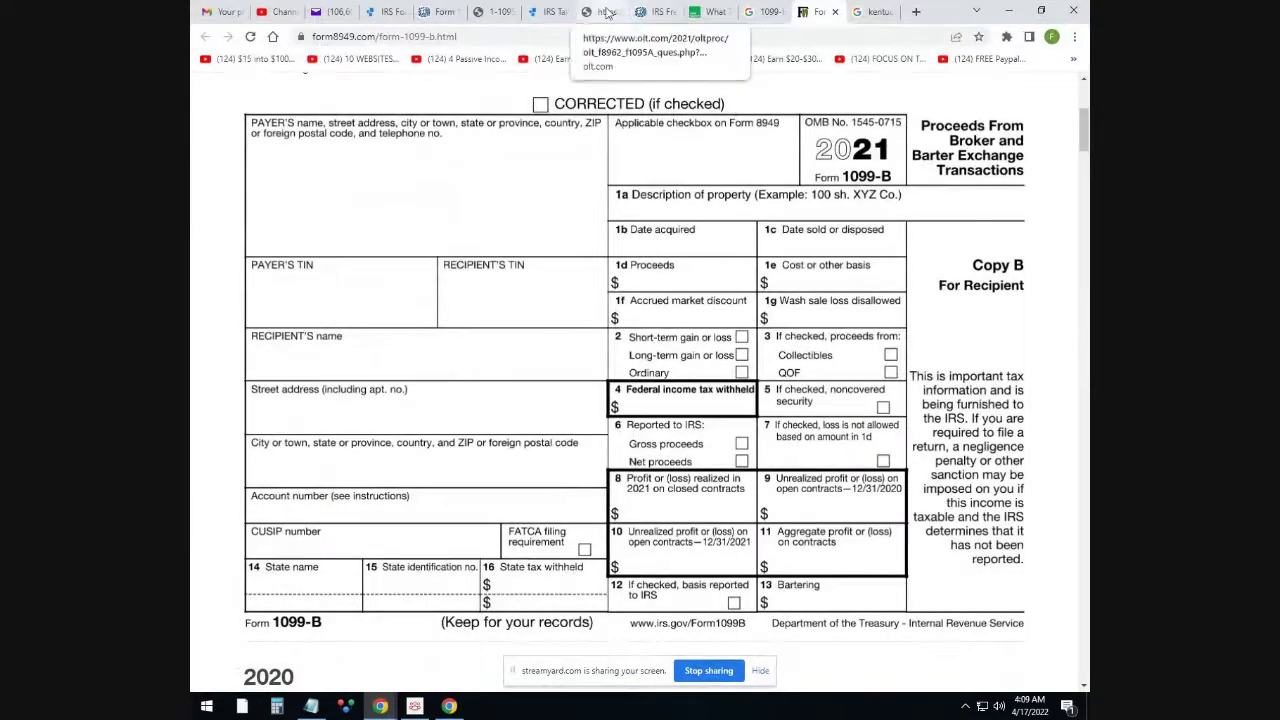
left_click(606, 12)
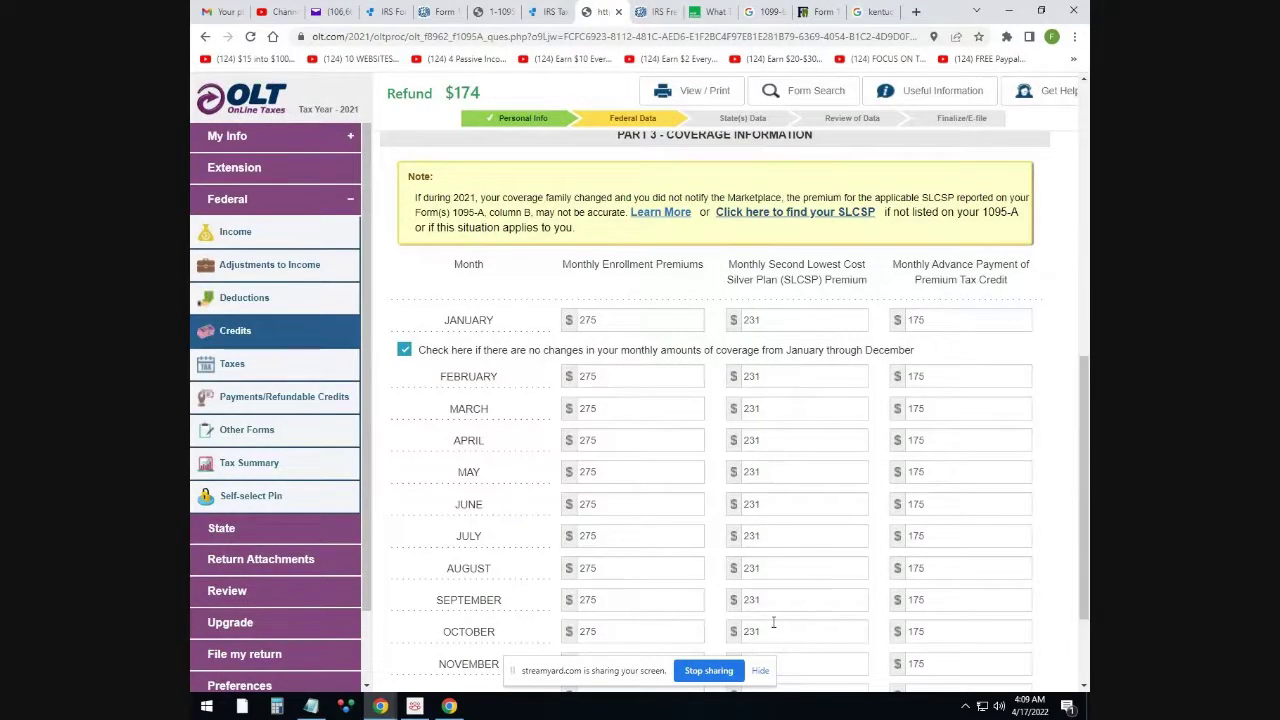
left_click(380, 706)
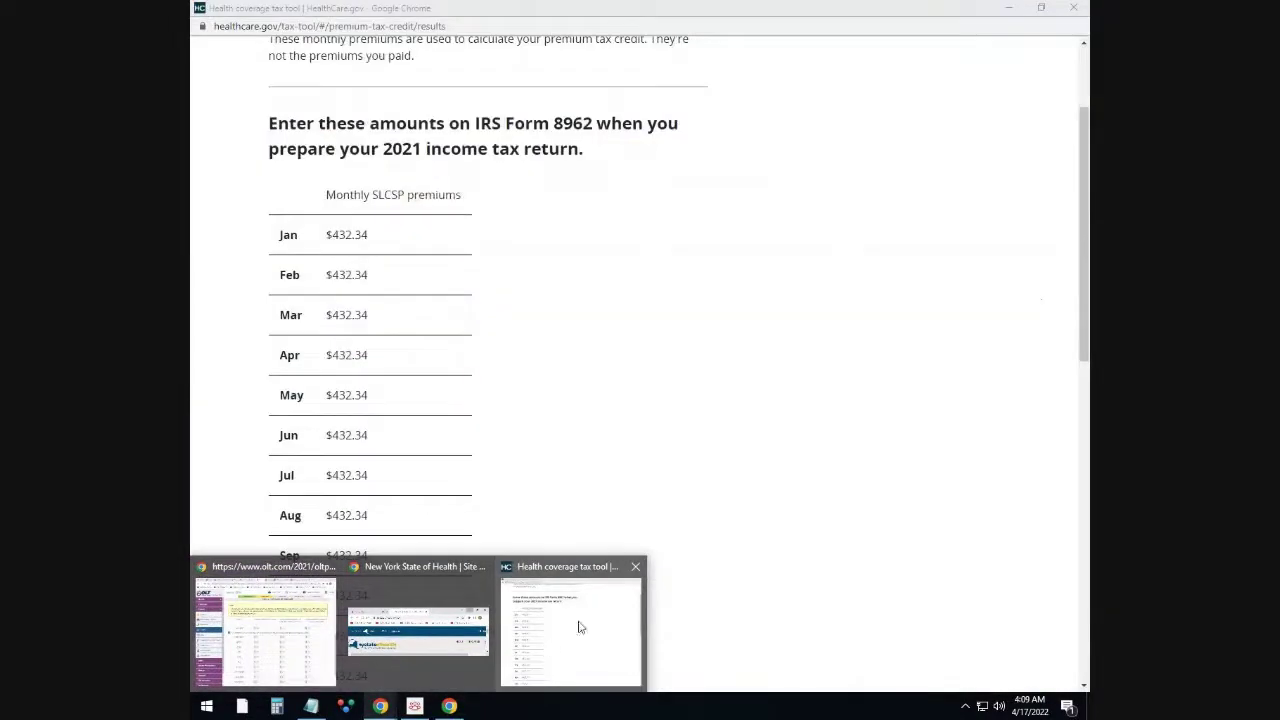
left_click(635, 567)
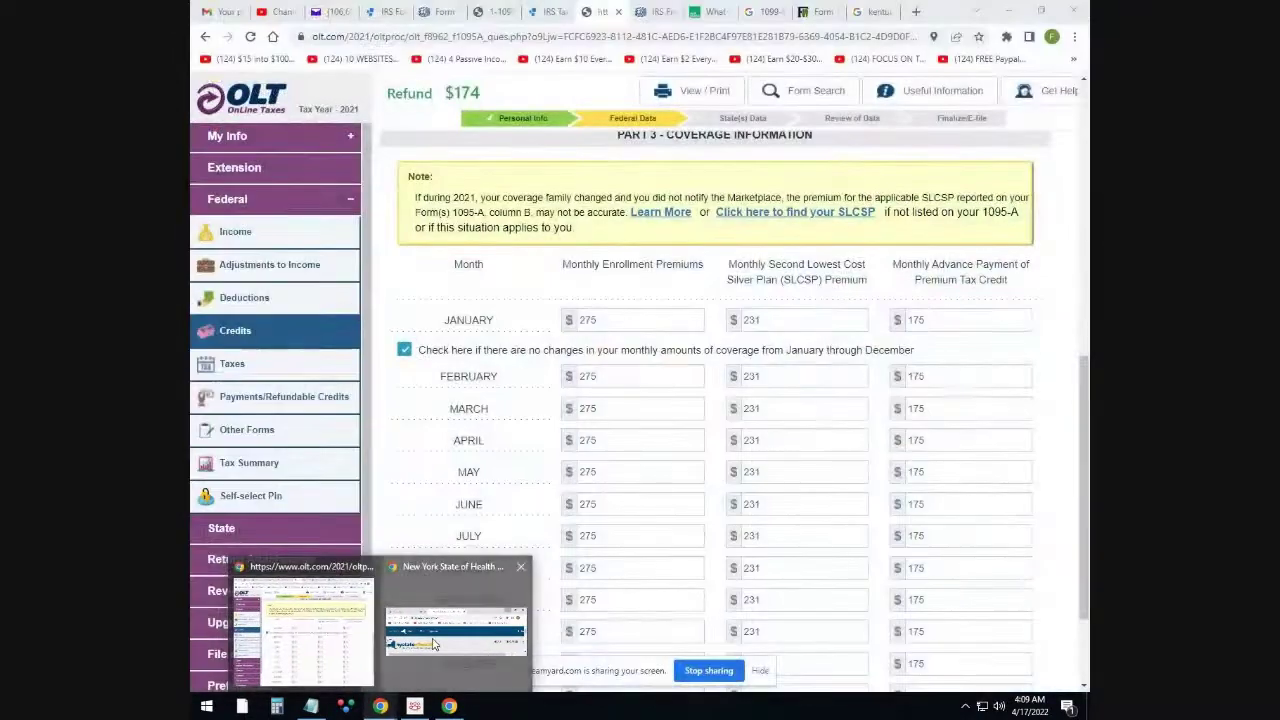
Step: Stop sharing the screen in the StreamYard streaming studio
left_click(303, 196)
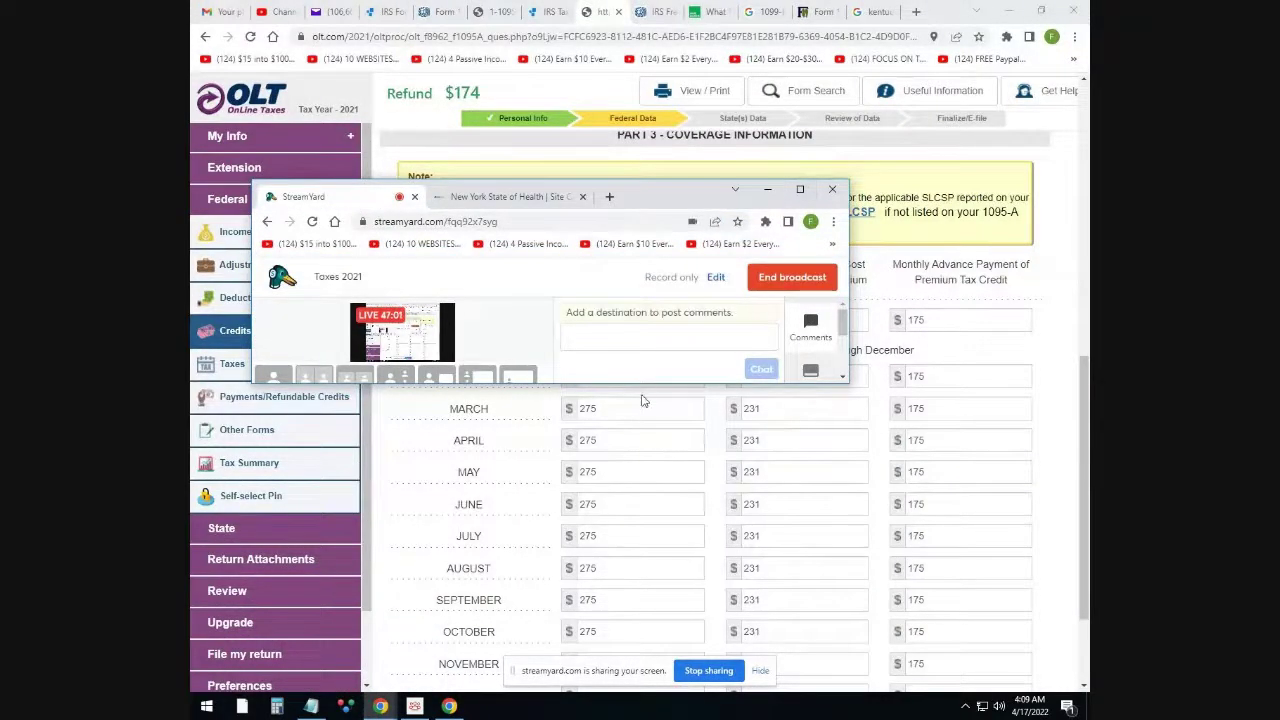
left_click_drag(642, 382, 610, 606)
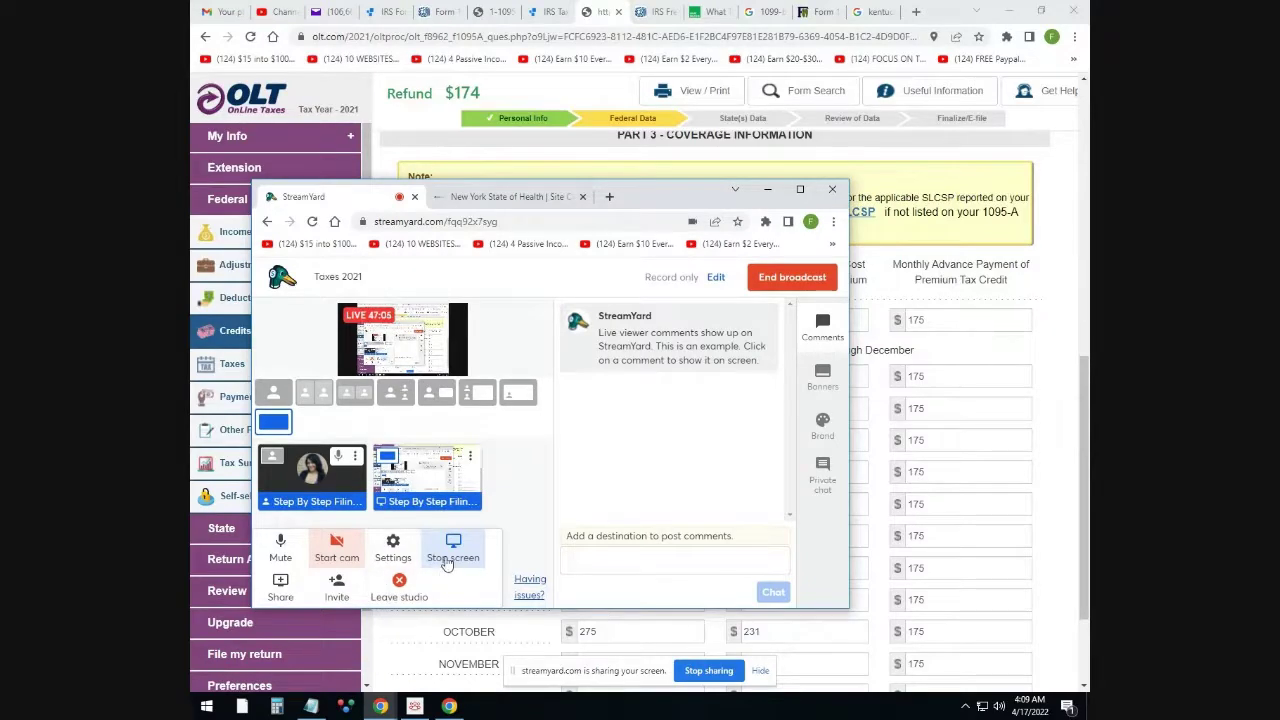
left_click(452, 550)
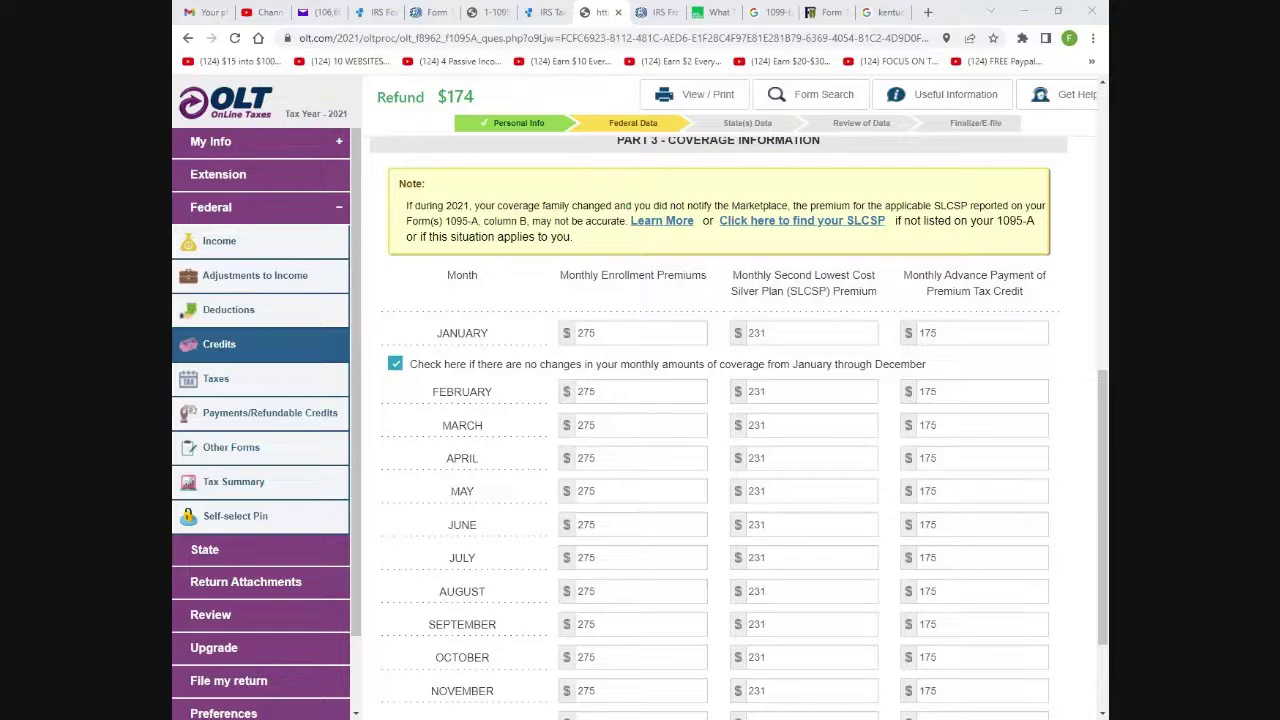
Step: Look over the IRS Free File offers and H&R Block checklist, then return to OLT's 1095-A amounts
left_click(650, 12)
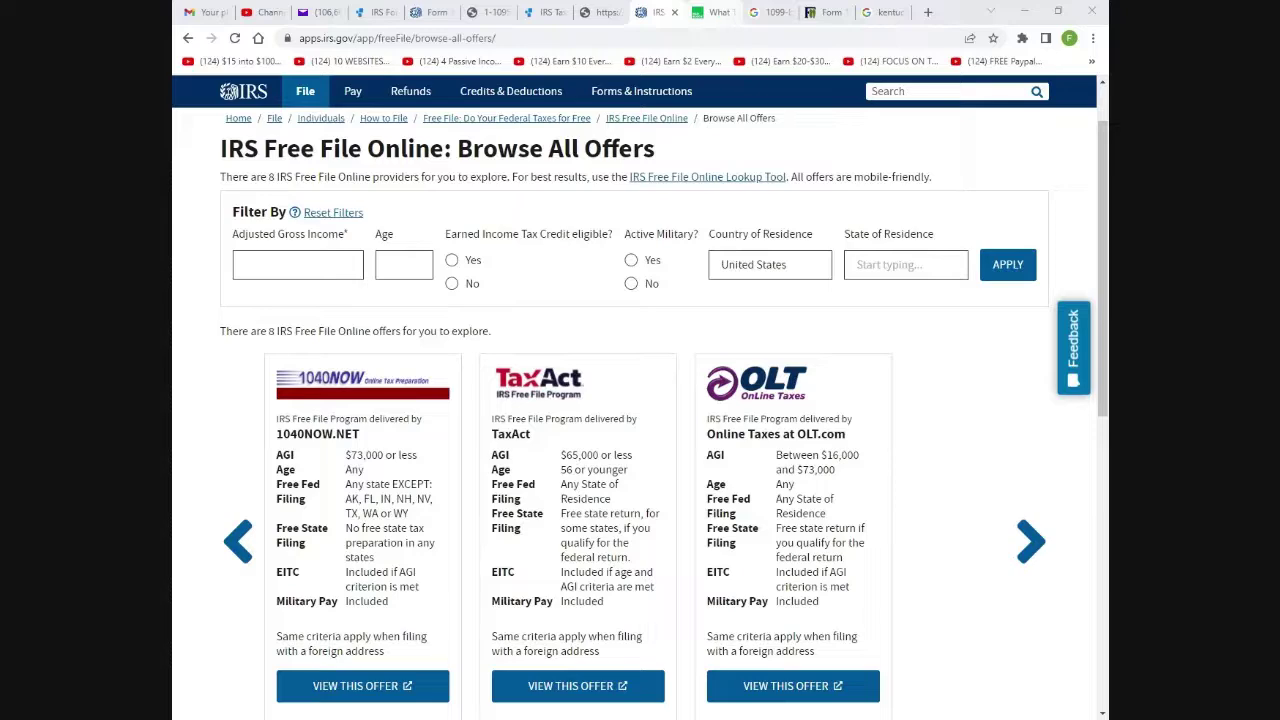
left_click(718, 12)
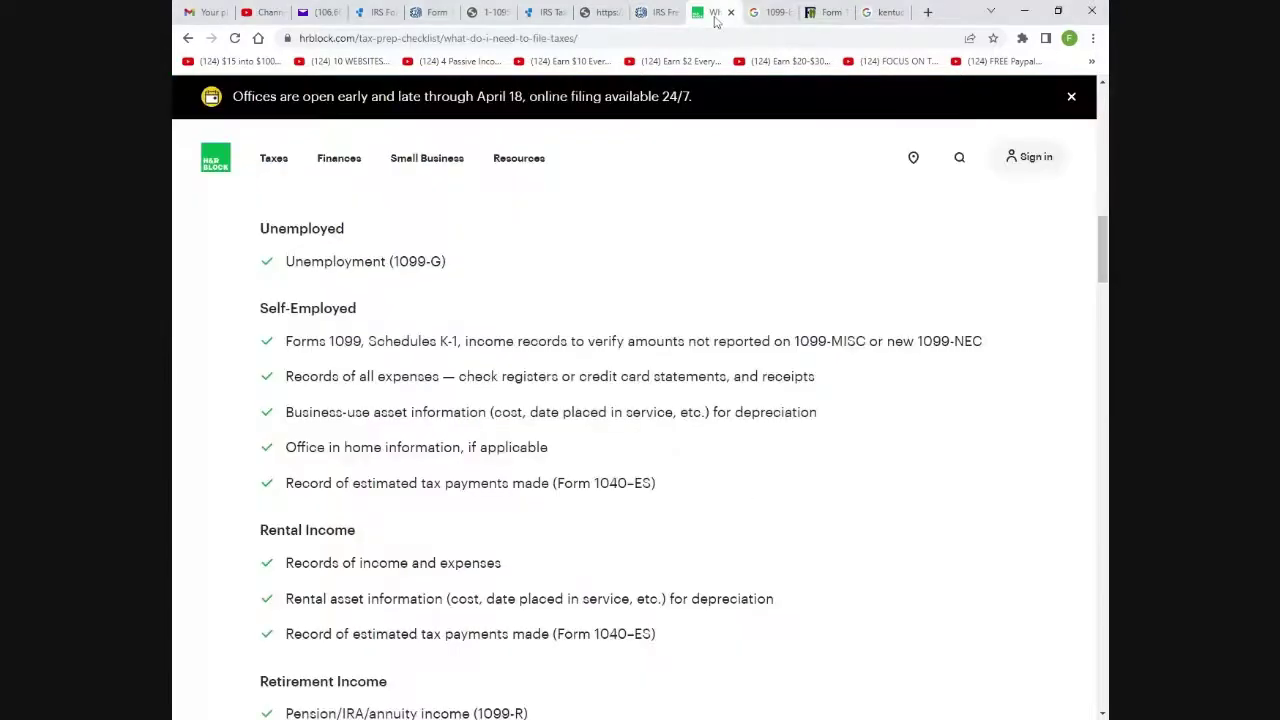
left_click(652, 12)
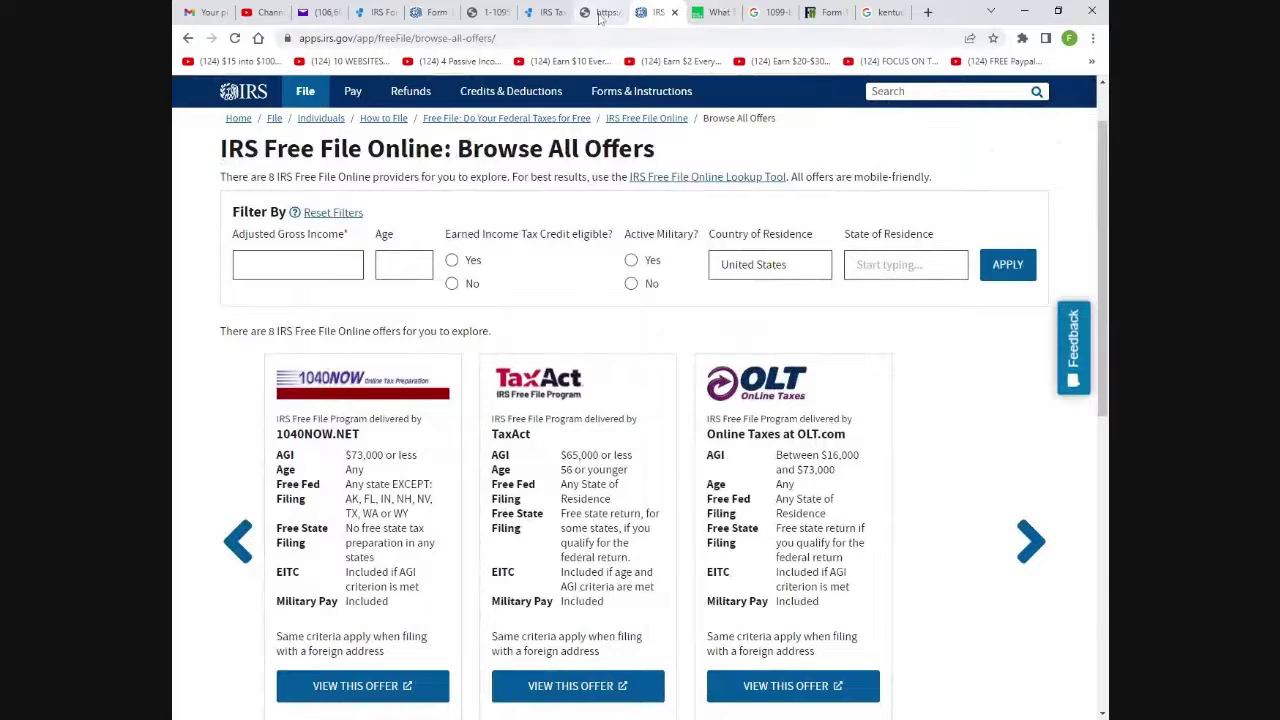
left_click(600, 12)
scroll(720, 450, "down", 2)
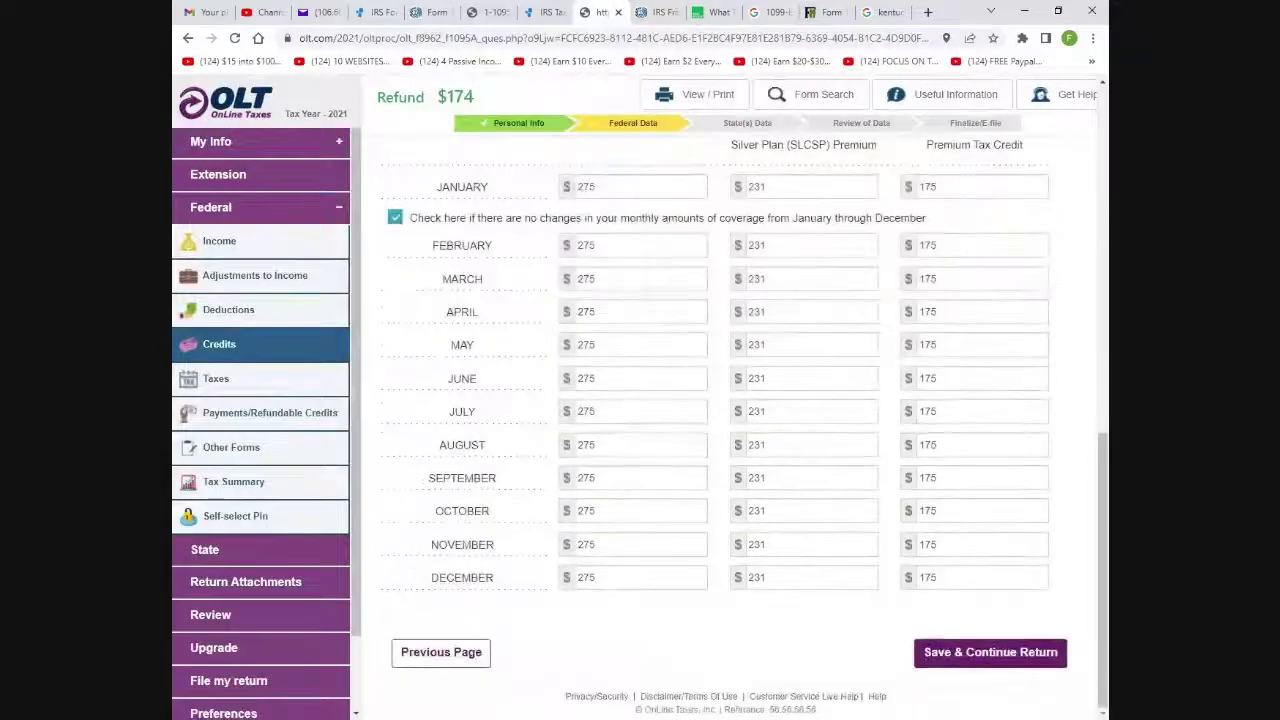
Step: Save the monthly 1095-A amounts (275, 231, 175) and confirm there is no other 1095-A
left_click(990, 660)
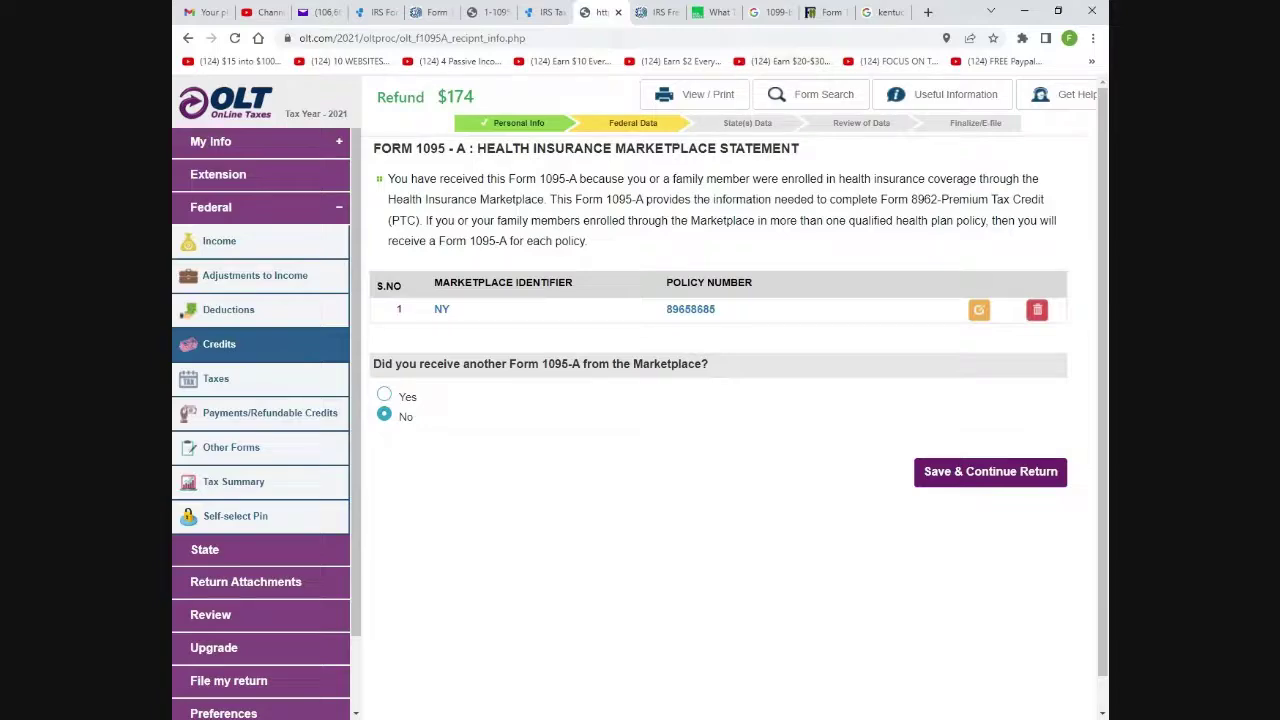
left_click(995, 472)
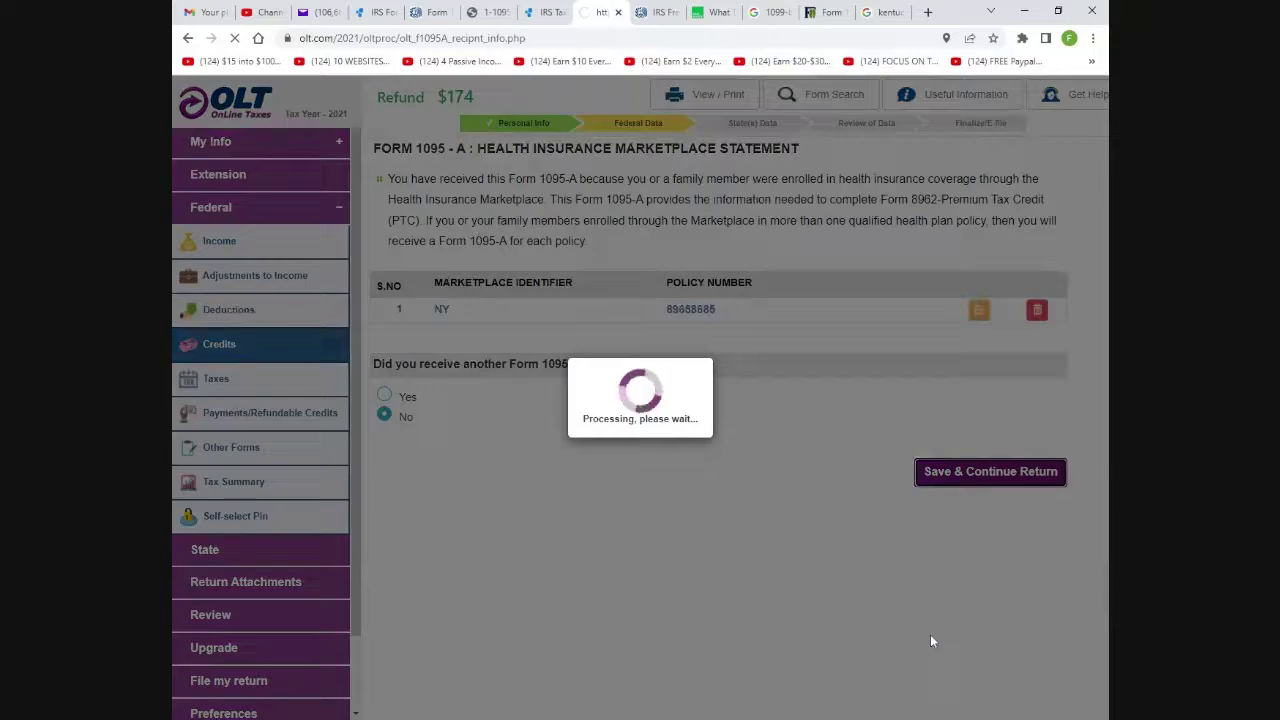
scroll(890, 535, "down", 3)
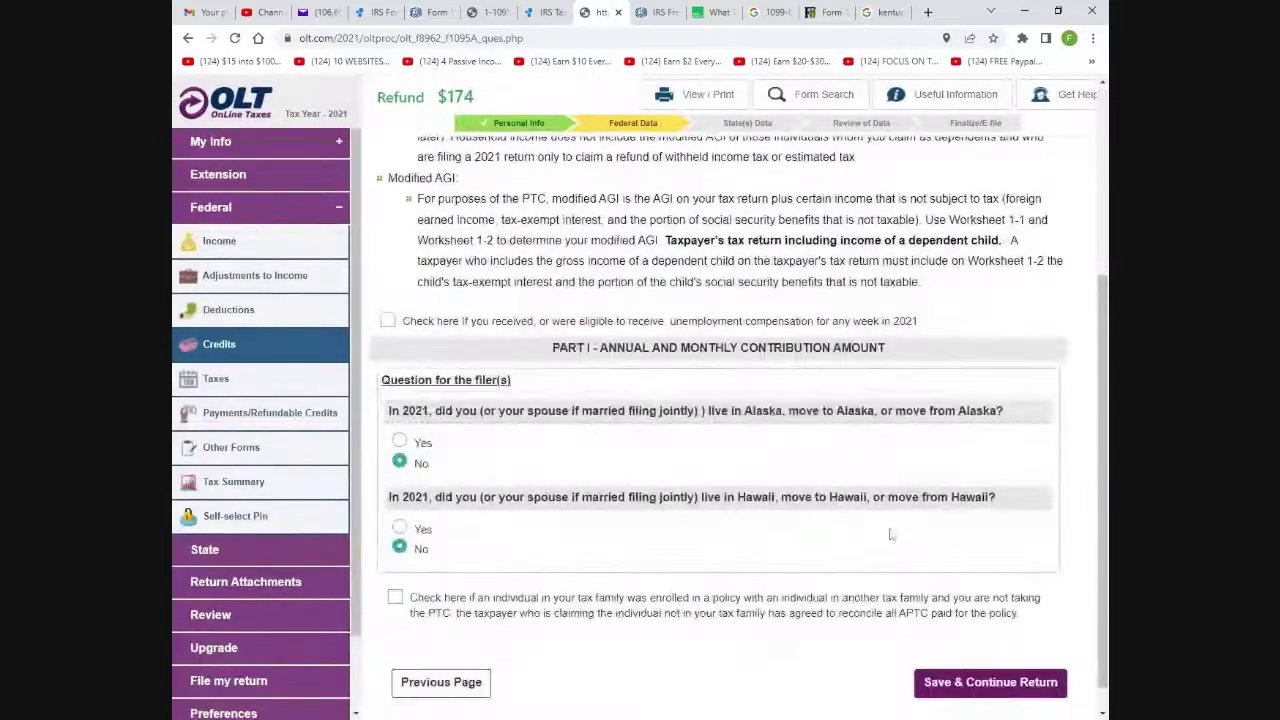
scroll(890, 535, "up", 3)
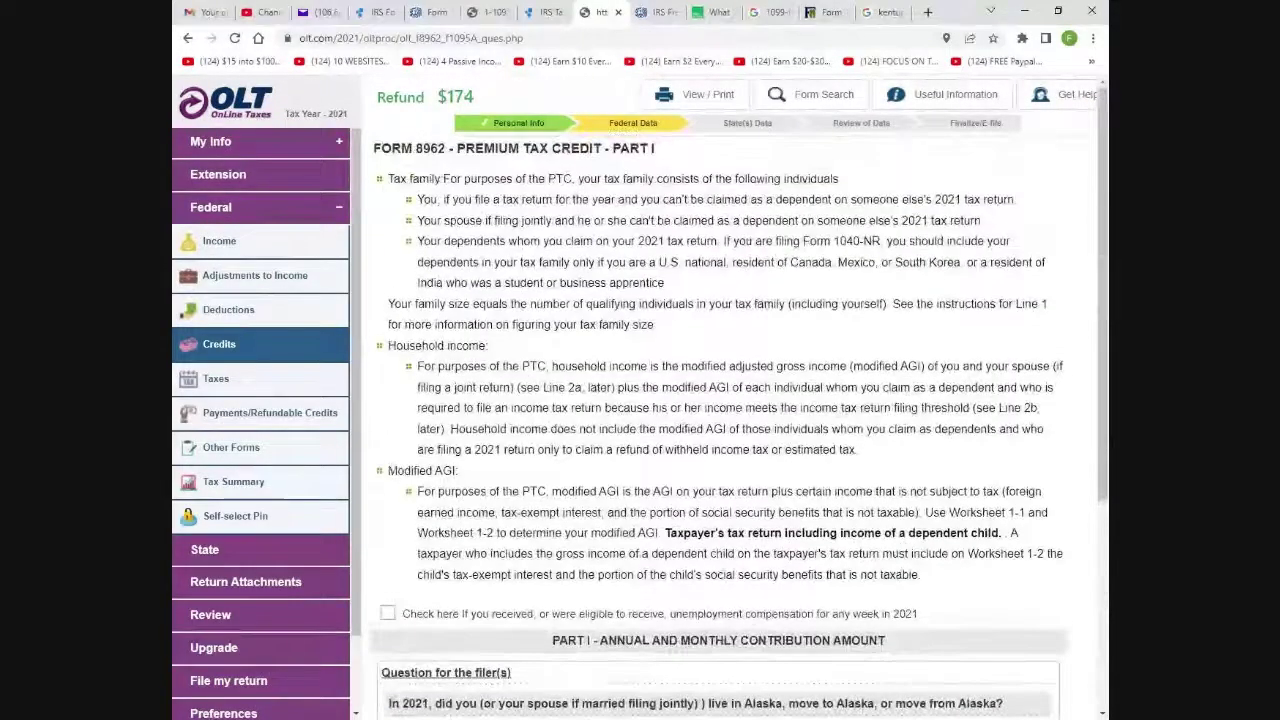
scroll(750, 285, "down", 3)
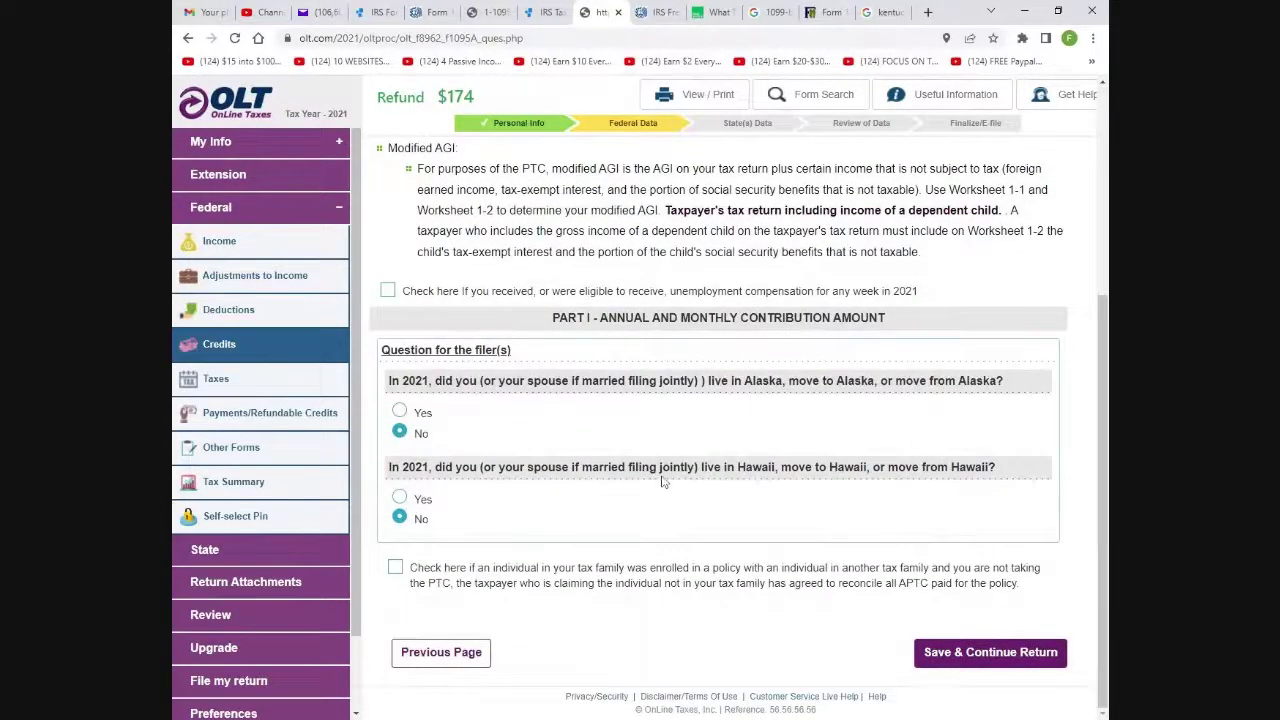
Step: Save Form 8962 Part I, the reconciliation answer, and No for other minimum essential coverage
left_click(962, 660)
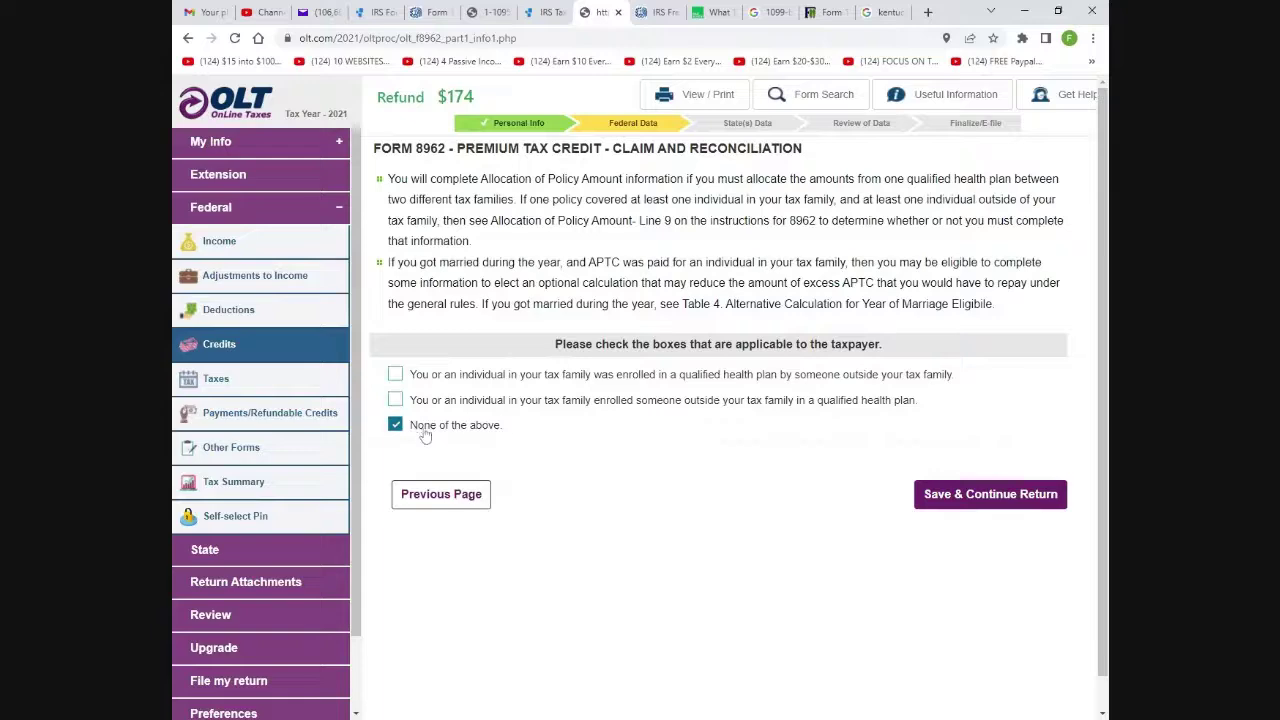
left_click(1010, 500)
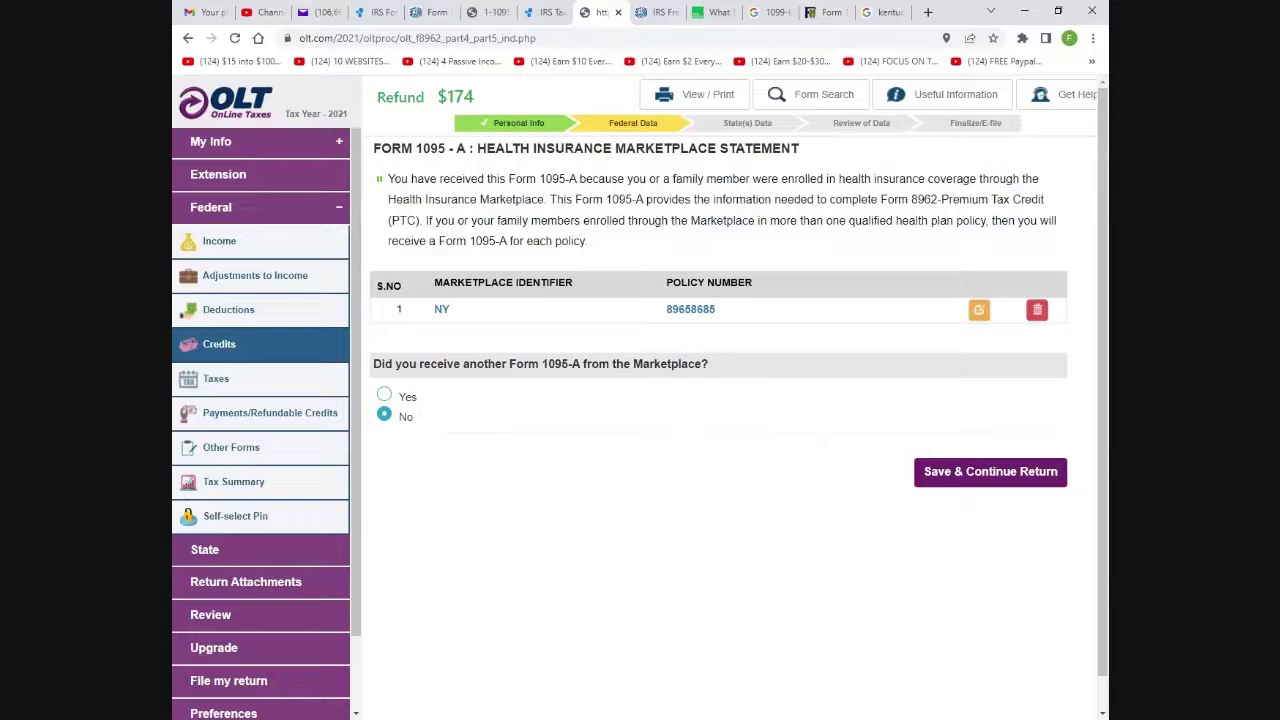
left_click(940, 471)
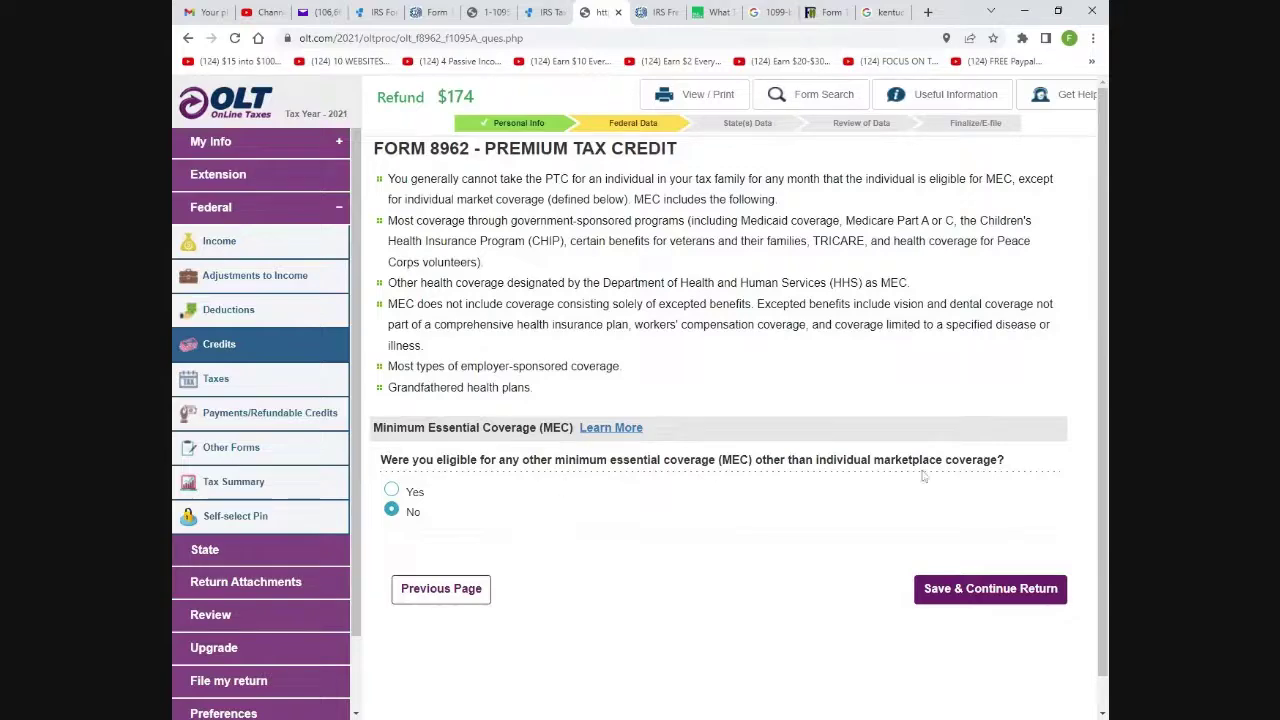
left_click(955, 596)
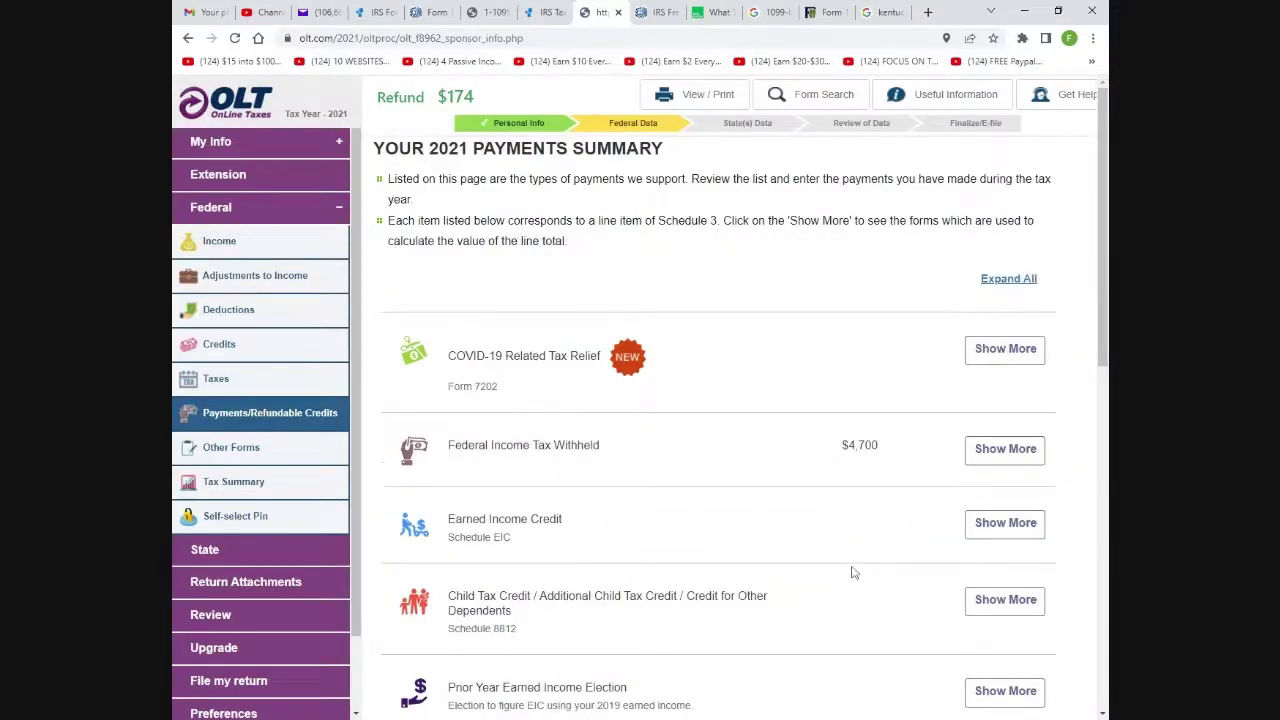
scroll(700, 466, "down", 1)
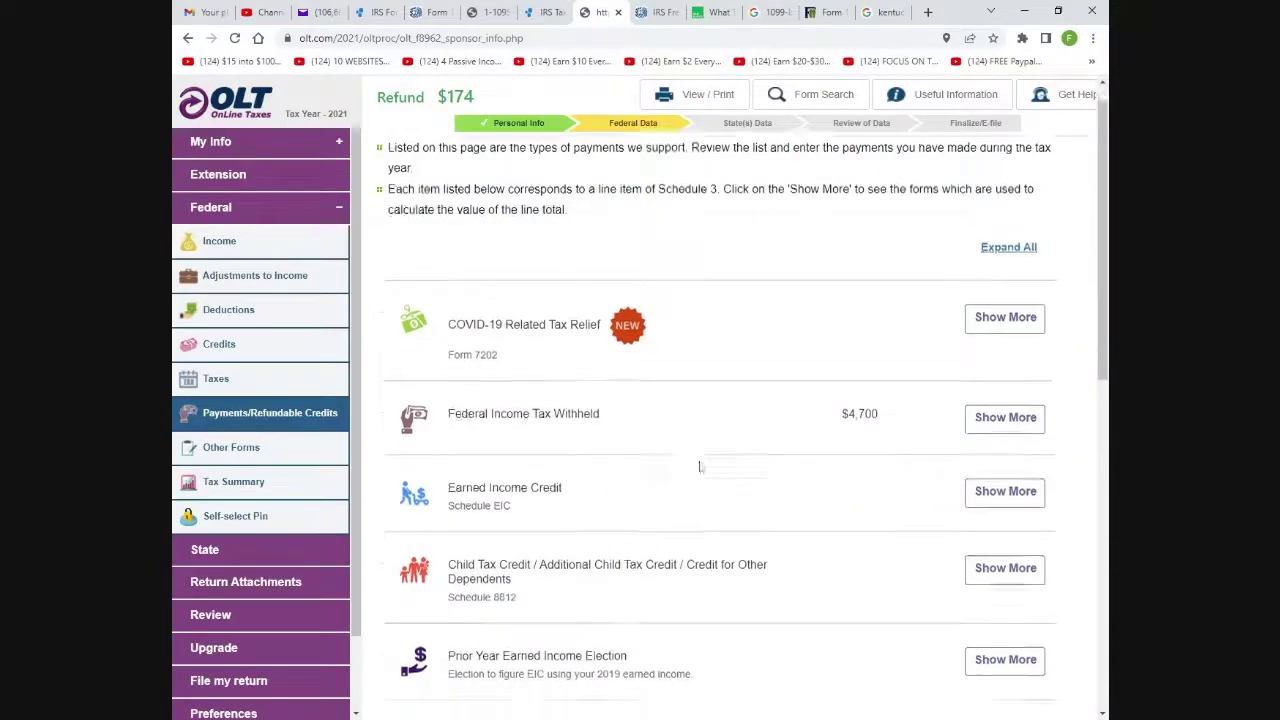
scroll(700, 466, "down", 2)
scroll(617, 466, "up", 2)
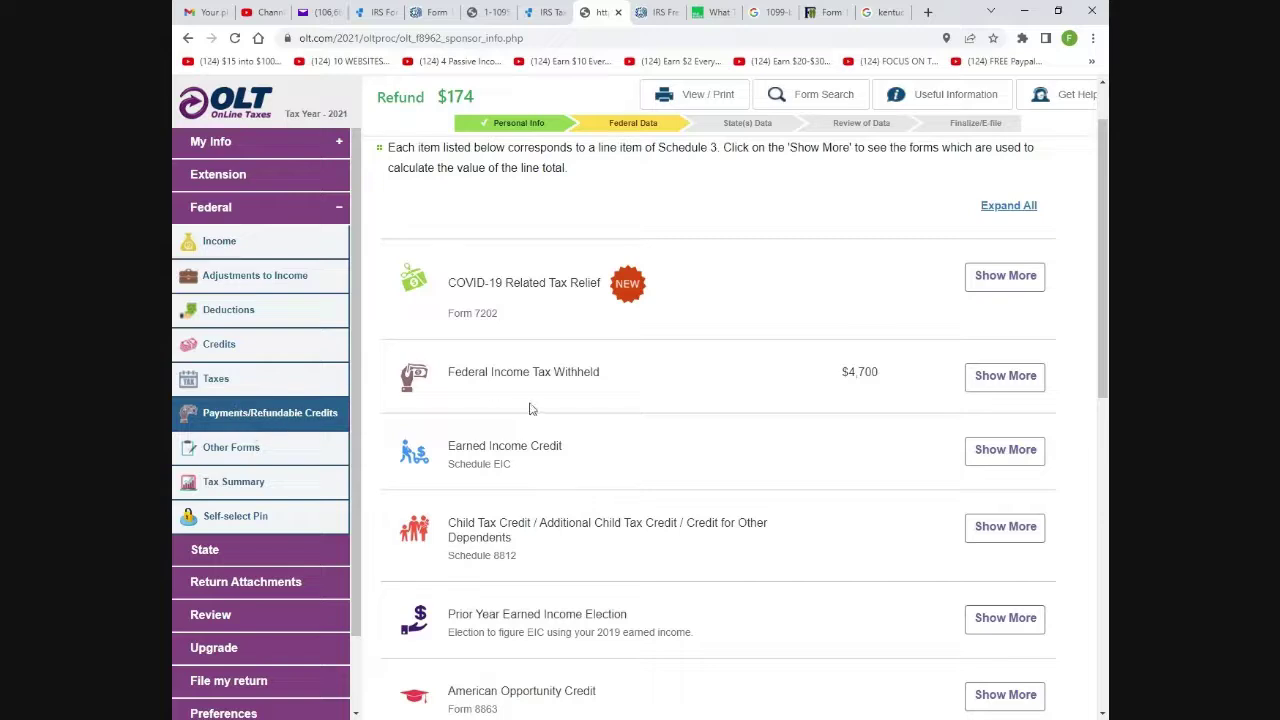
left_click(1000, 282)
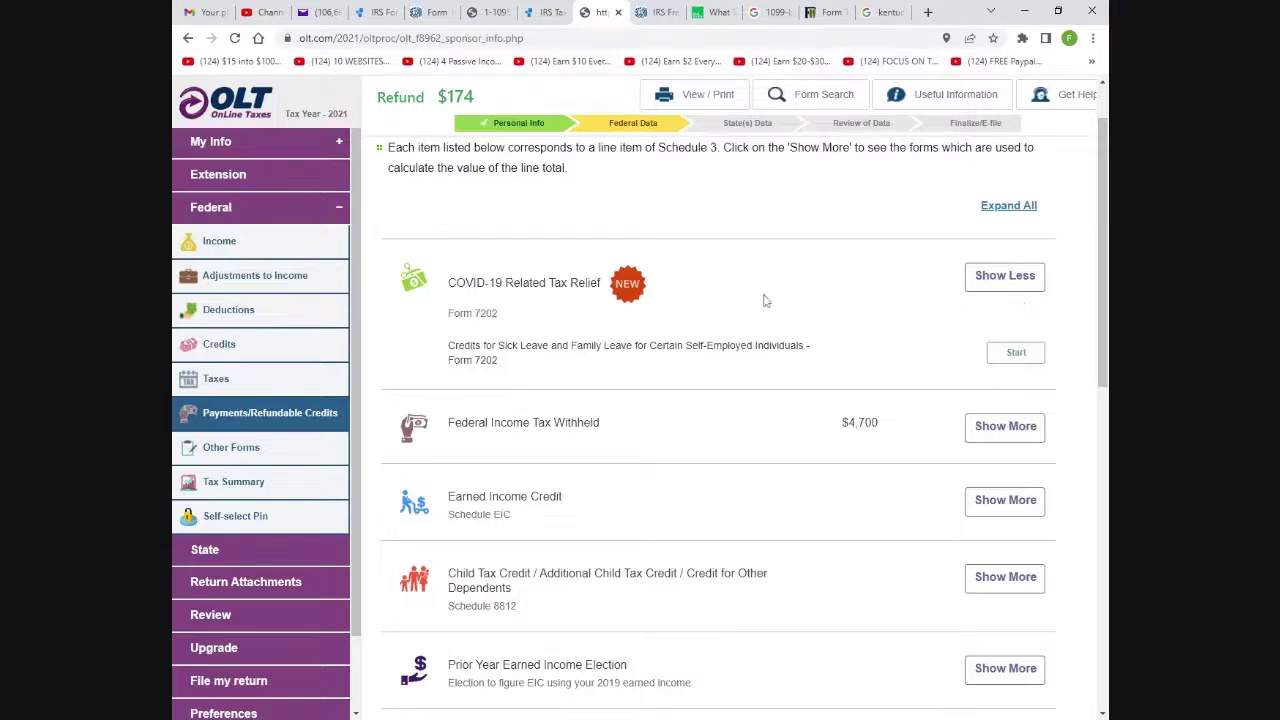
scroll(775, 300, "down", 2)
scroll(778, 343, "down", 1)
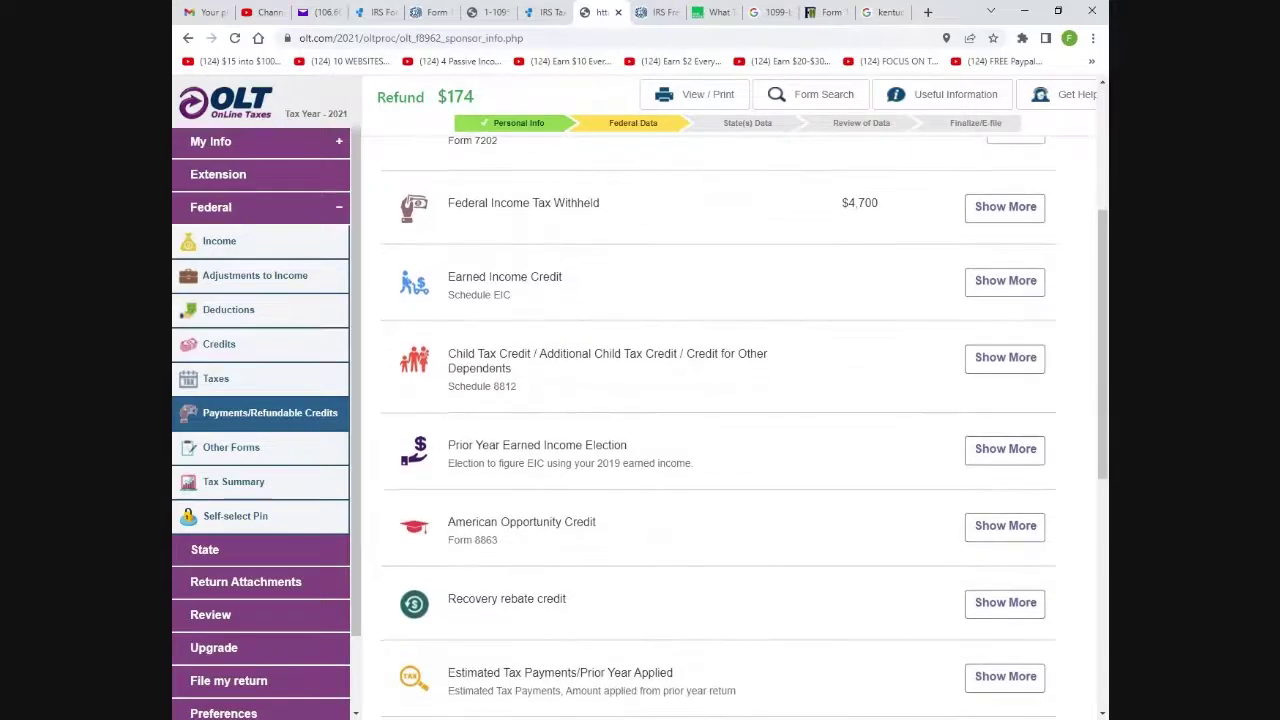
left_click(1008, 287)
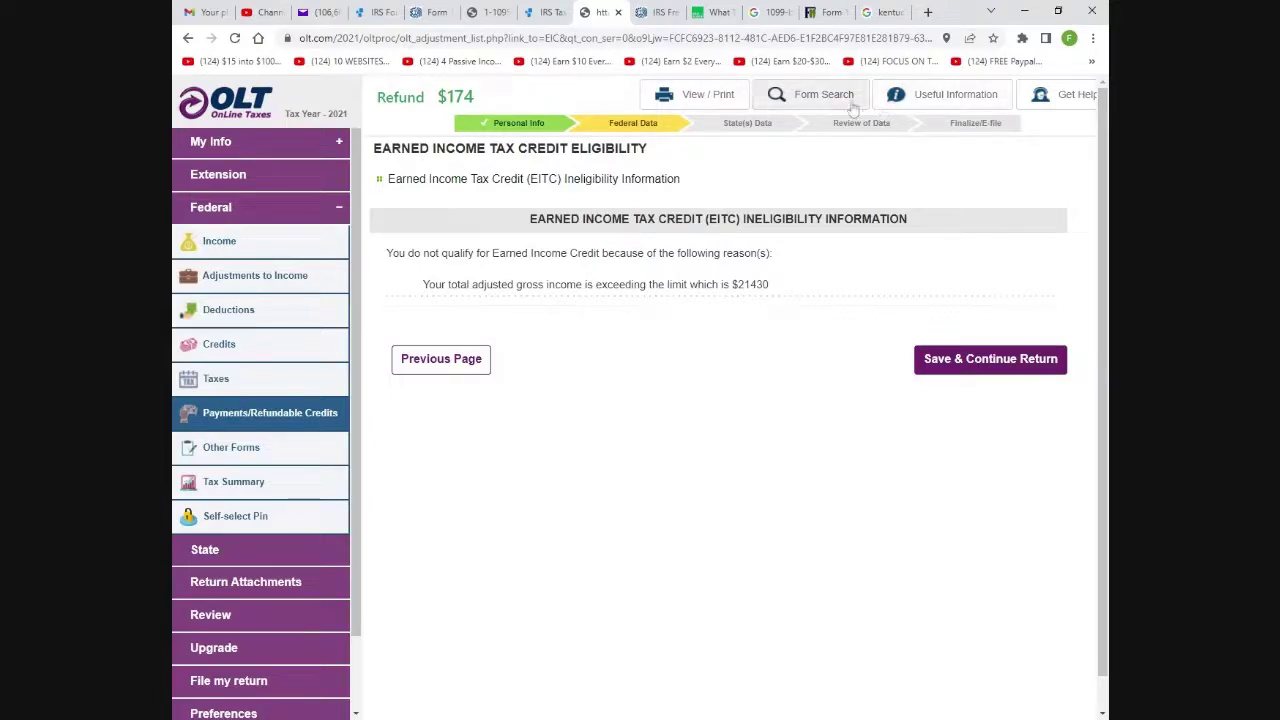
left_click(441, 366)
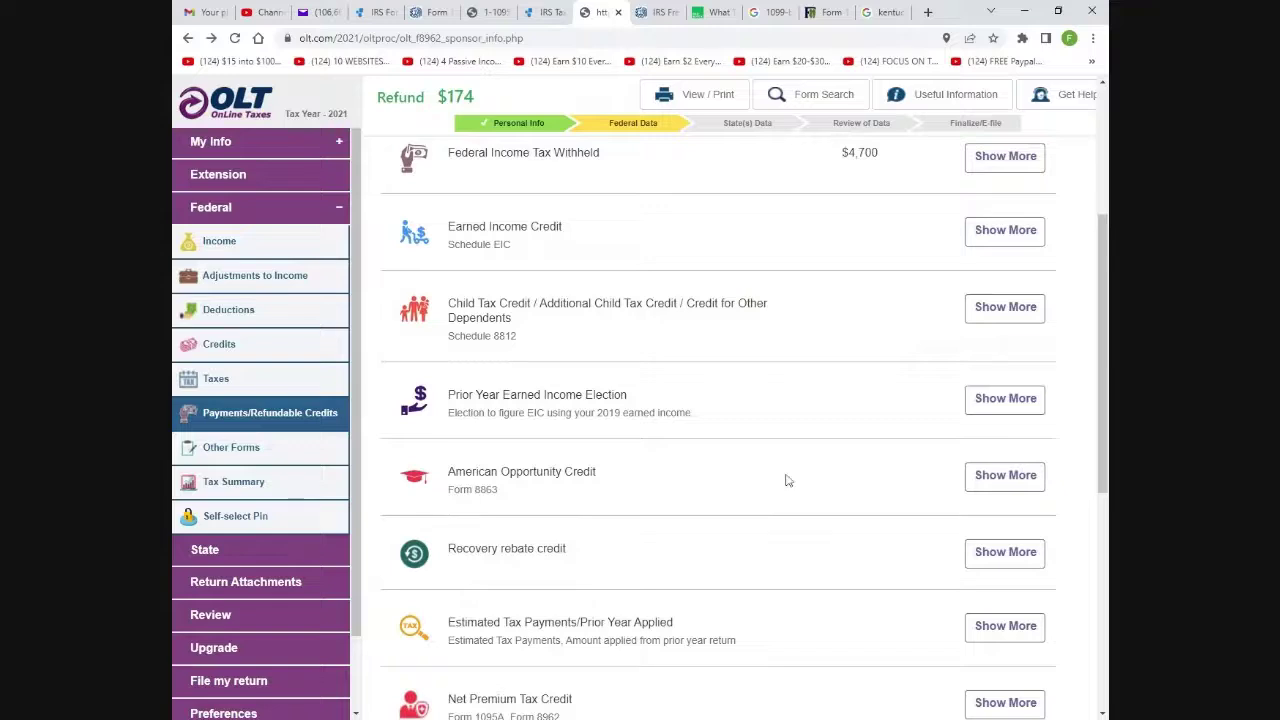
scroll(800, 462, "down", 1)
scroll(802, 461, "down", 2)
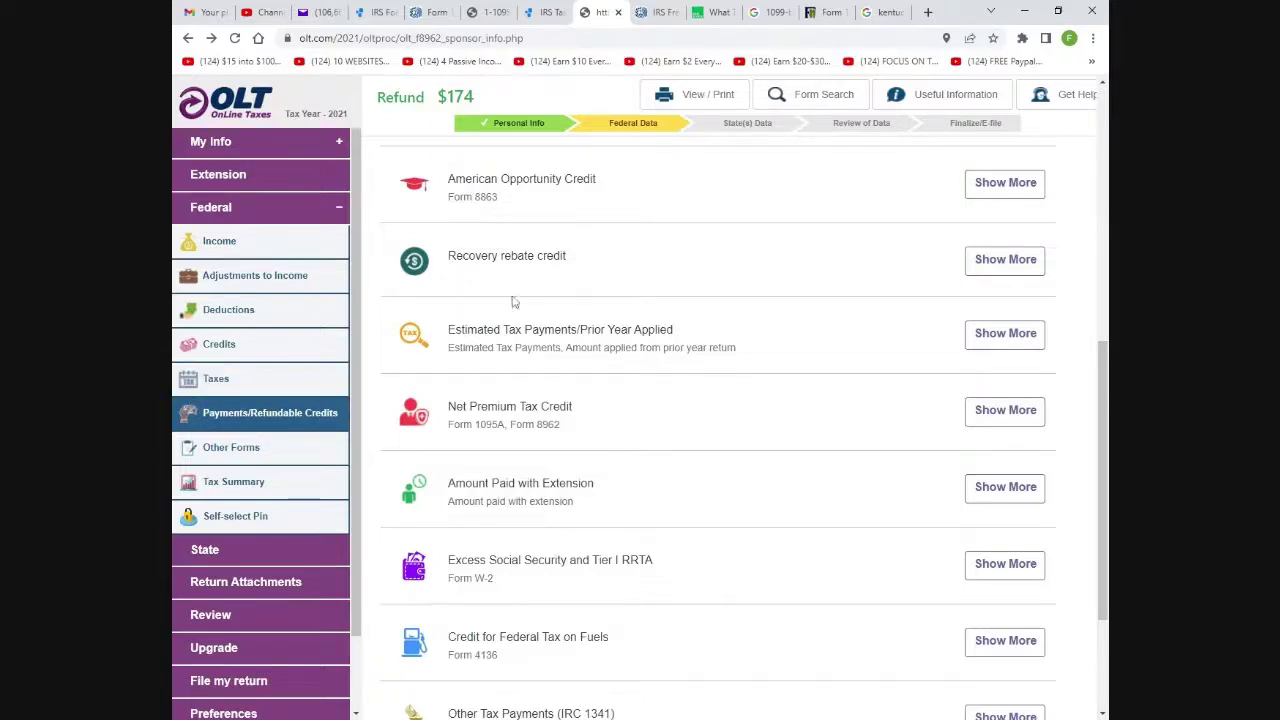
Step: Record in the Recovery Rebate Credit worksheet that the full $1,400 payment was received
left_click(989, 262)
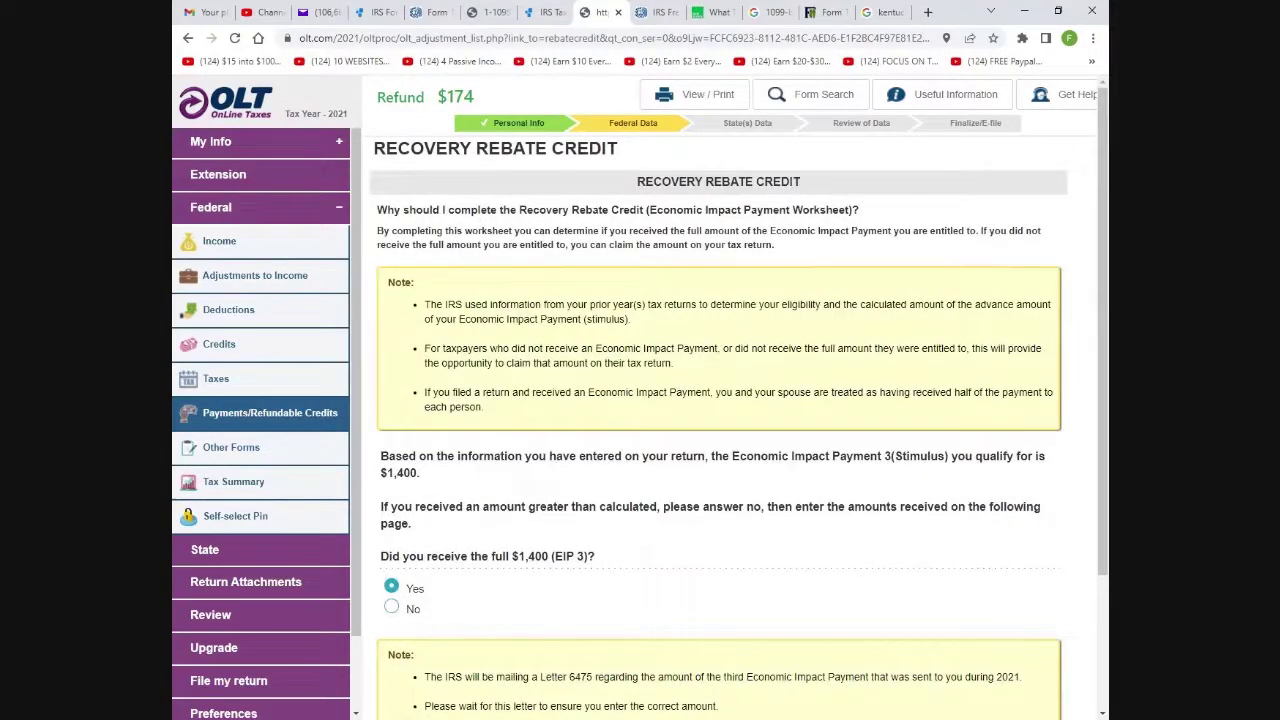
scroll(691, 400, "down", 2)
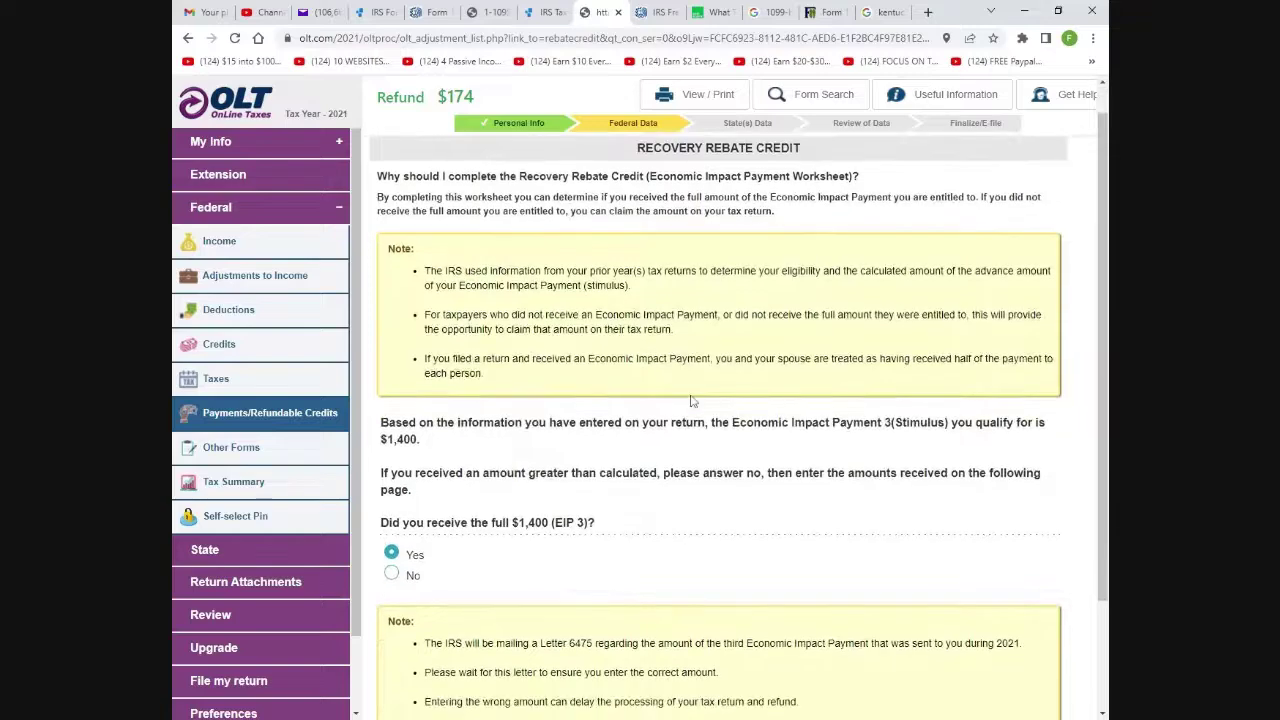
scroll(691, 400, "up", 1)
scroll(697, 400, "up", 1)
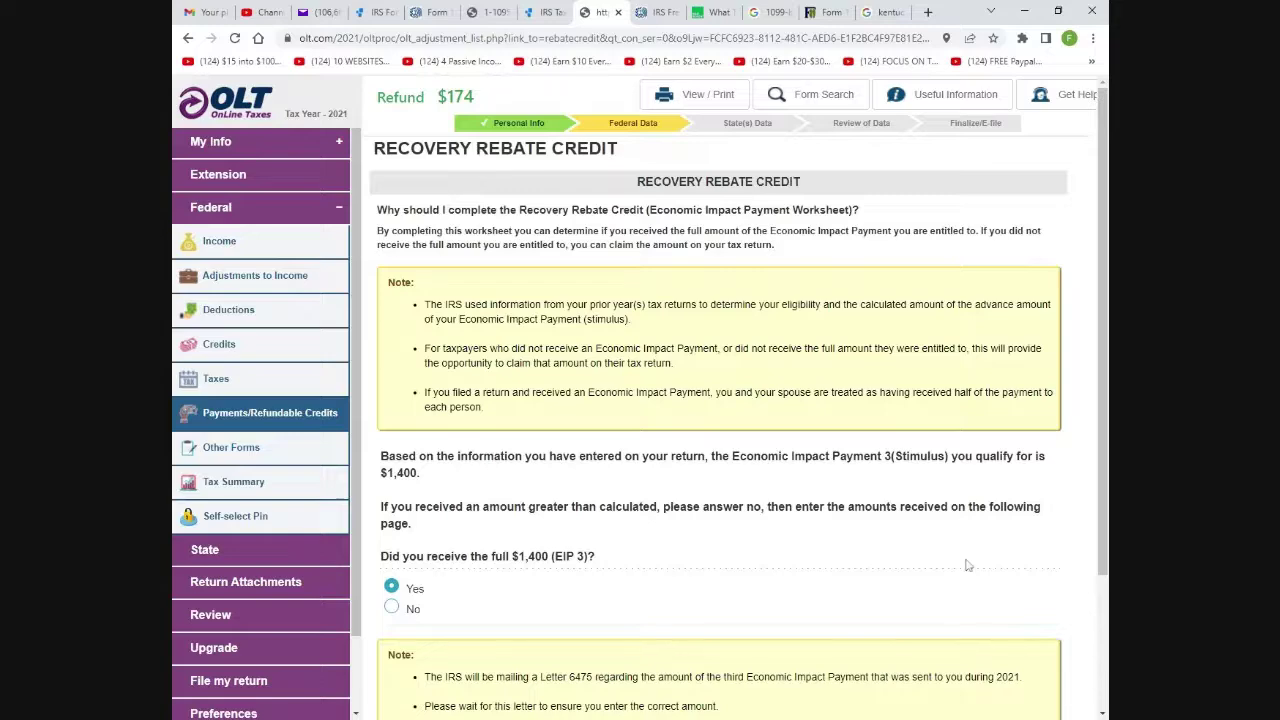
scroll(966, 560, "down", 2)
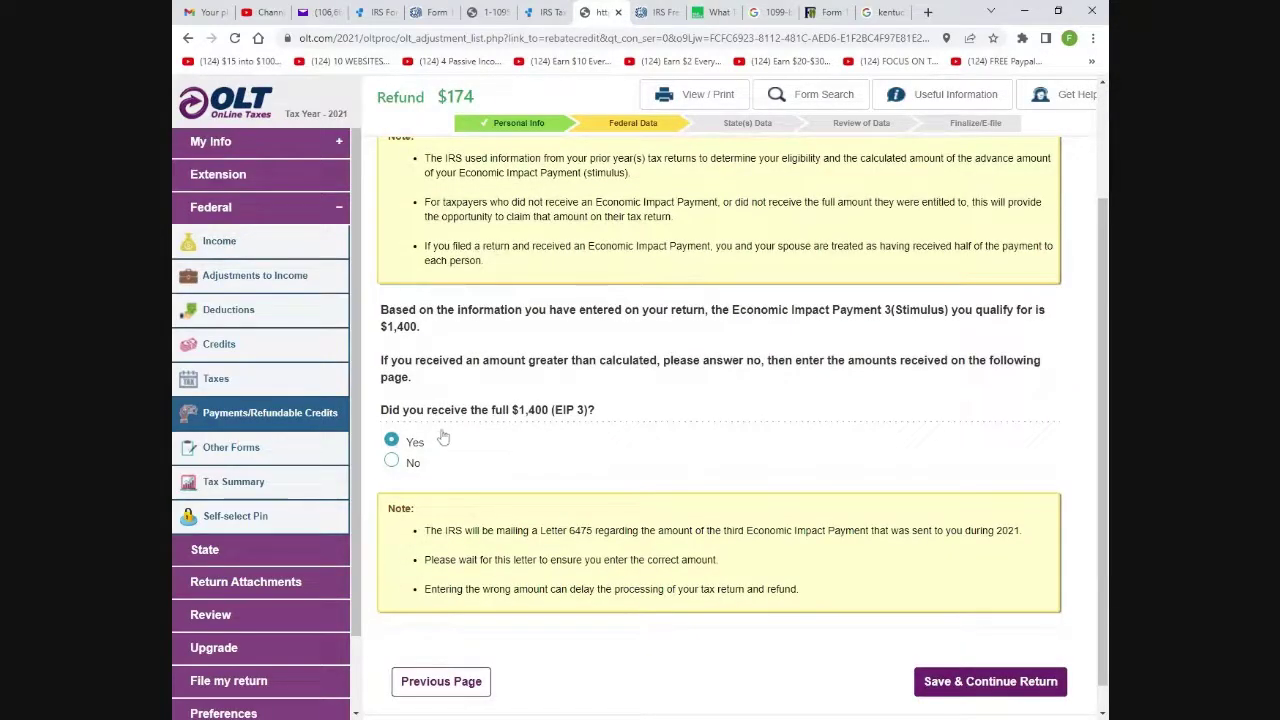
left_click(392, 463)
scroll(775, 572, "down", 1)
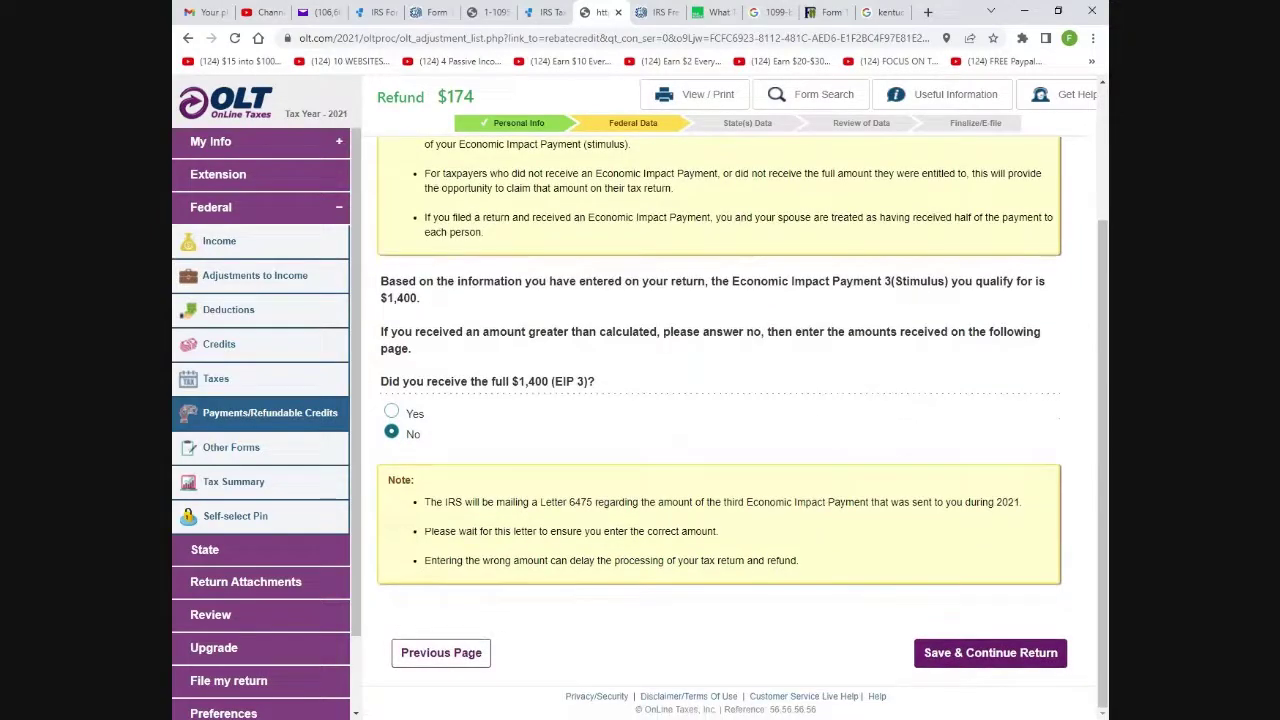
left_click(392, 413)
left_click(965, 652)
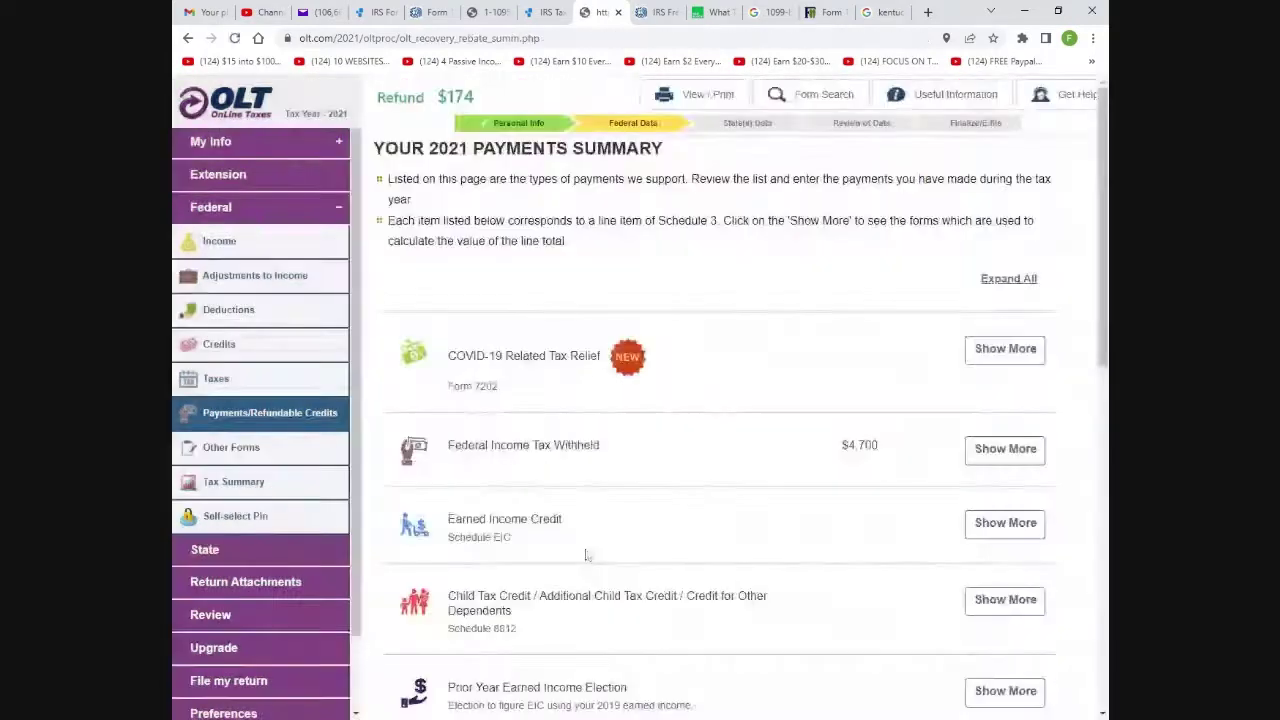
Step: Finish the 2021 Payments Summary with the refund still at $174
scroll(763, 490, "down", 3)
scroll(763, 489, "down", 2)
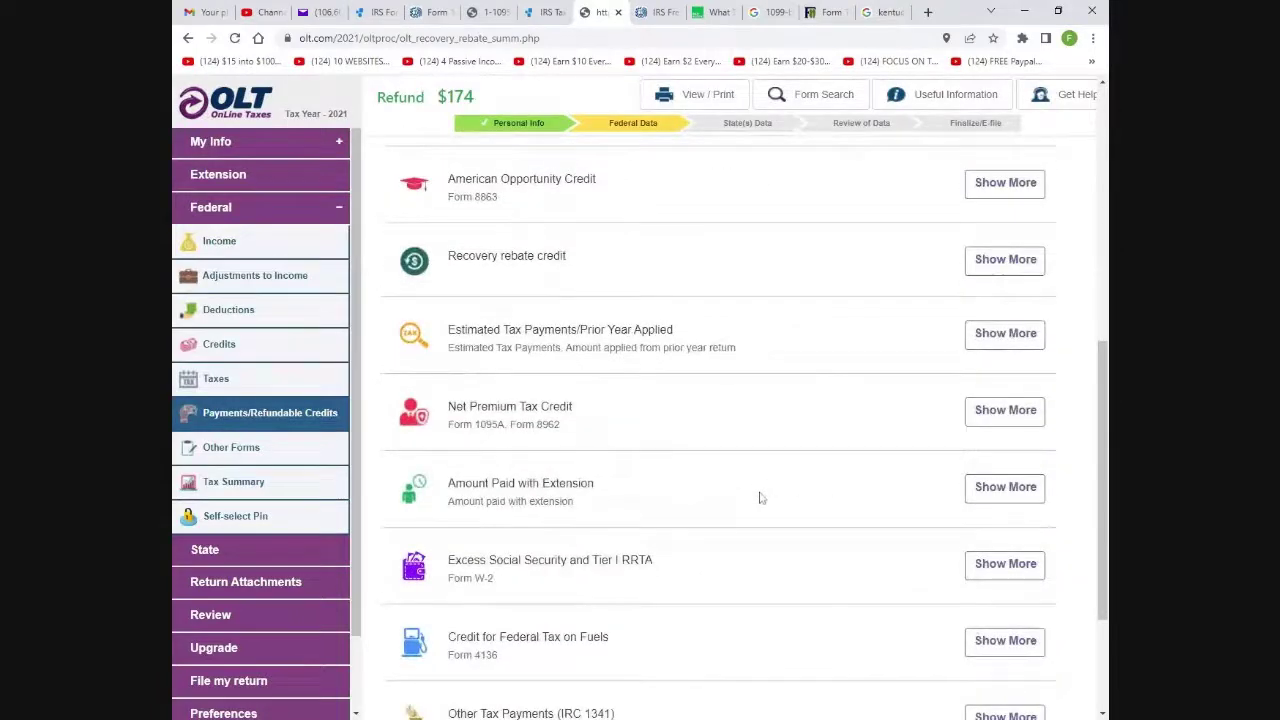
scroll(762, 492, "down", 2)
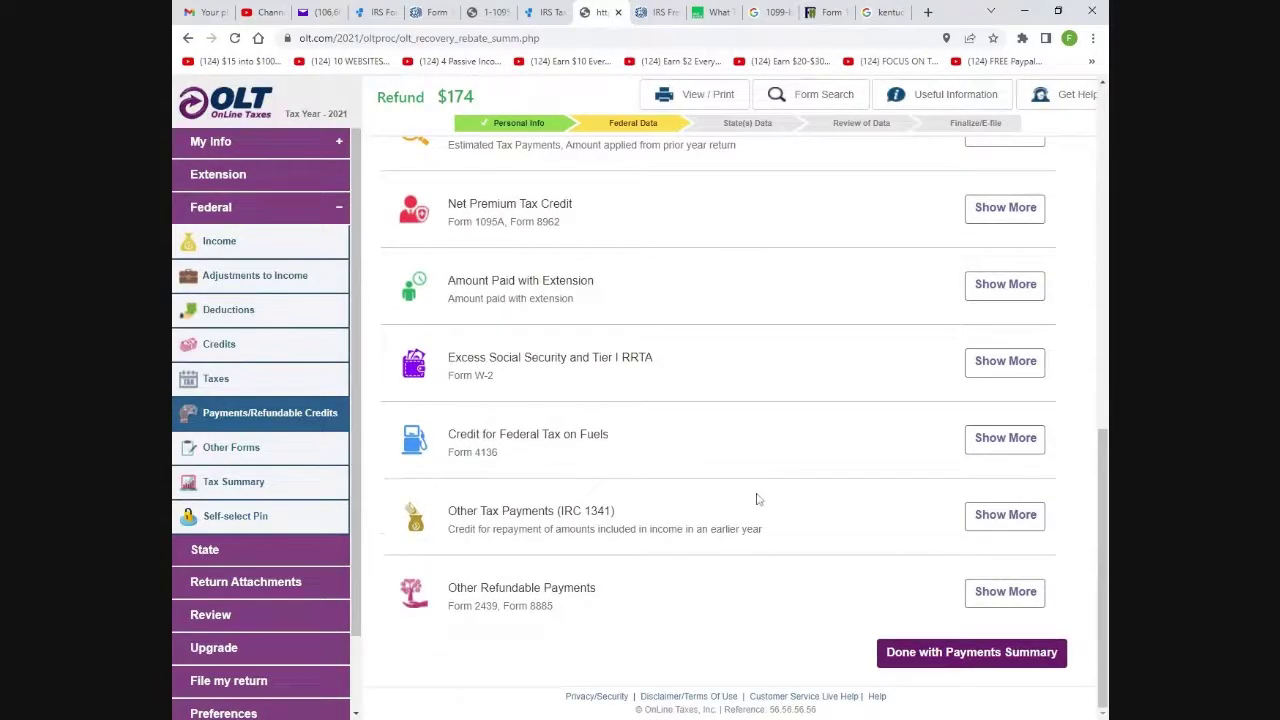
left_click(935, 655)
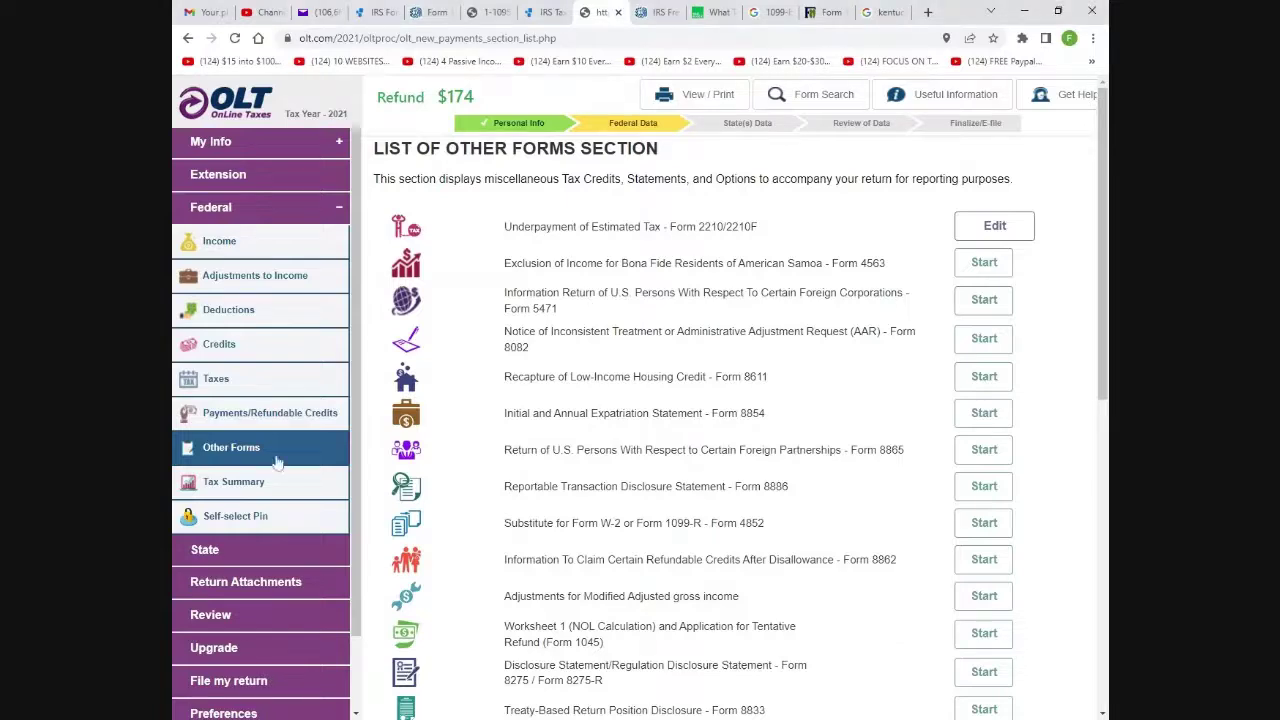
Step: Continue past the Other Forms list to the federal return review showing the Form 8863 error
scroll(606, 255, "down", 3)
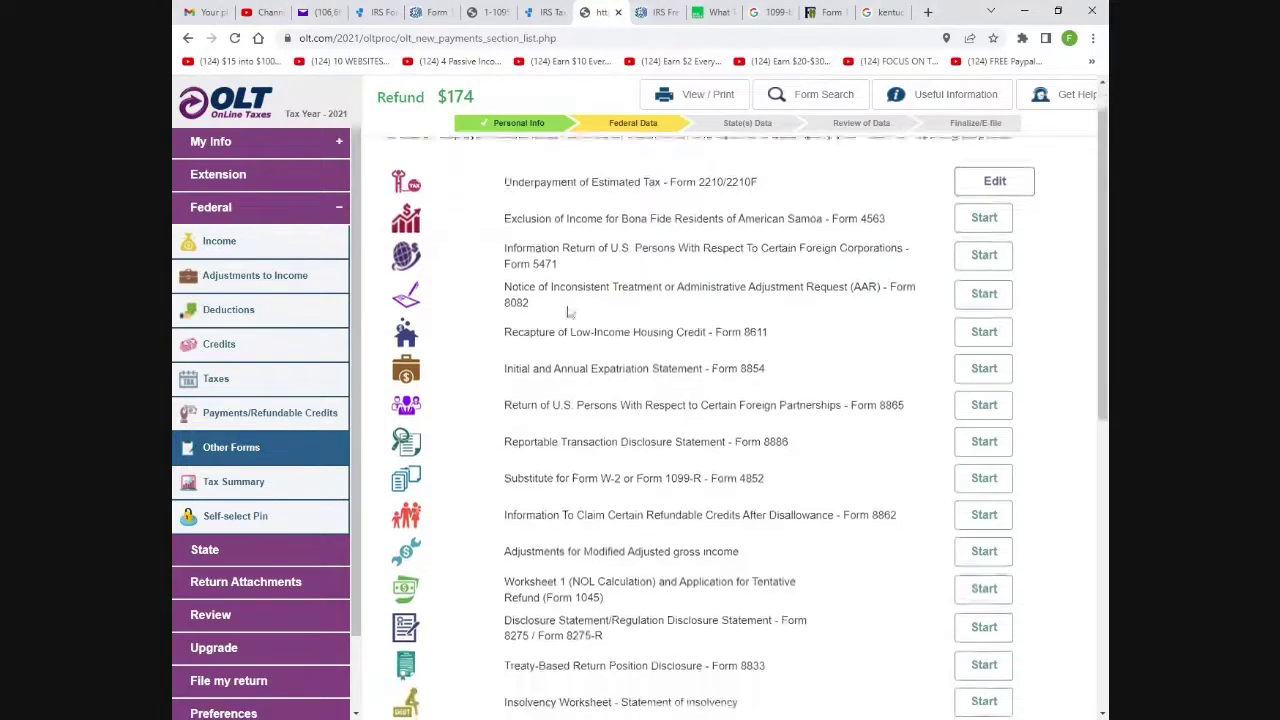
scroll(615, 292, "down", 3)
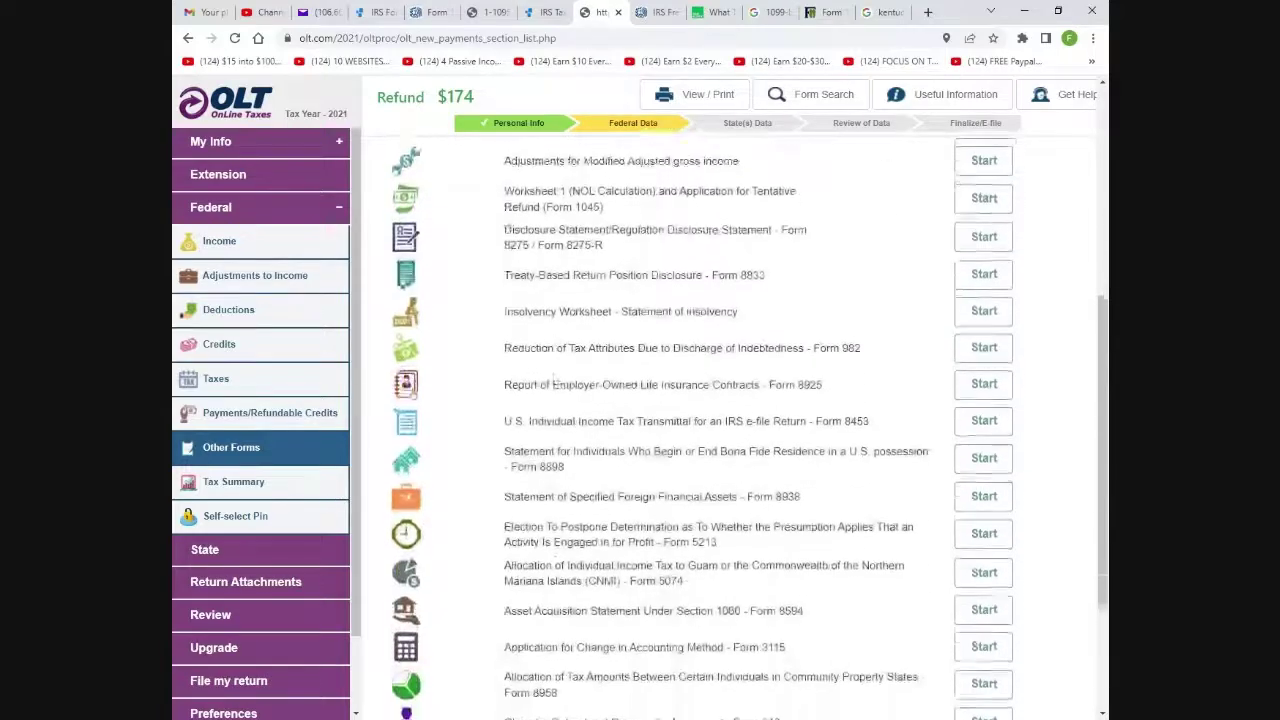
scroll(615, 292, "down", 2)
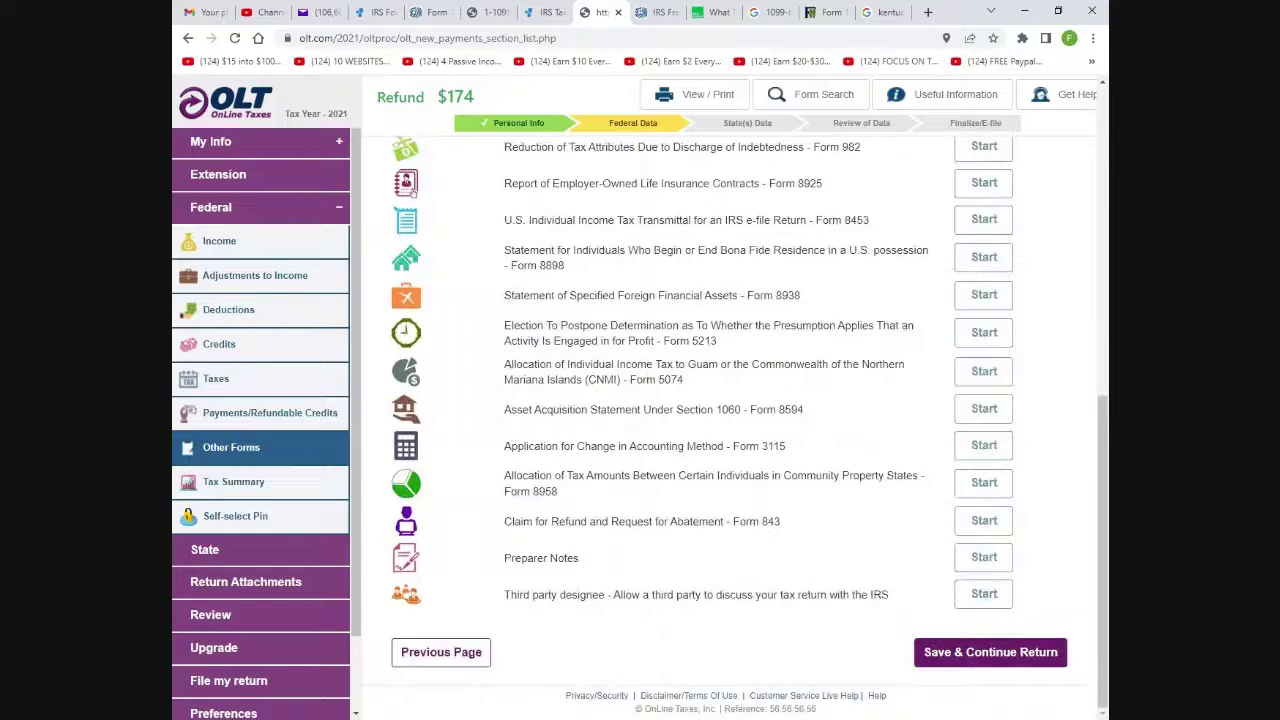
left_click(921, 658)
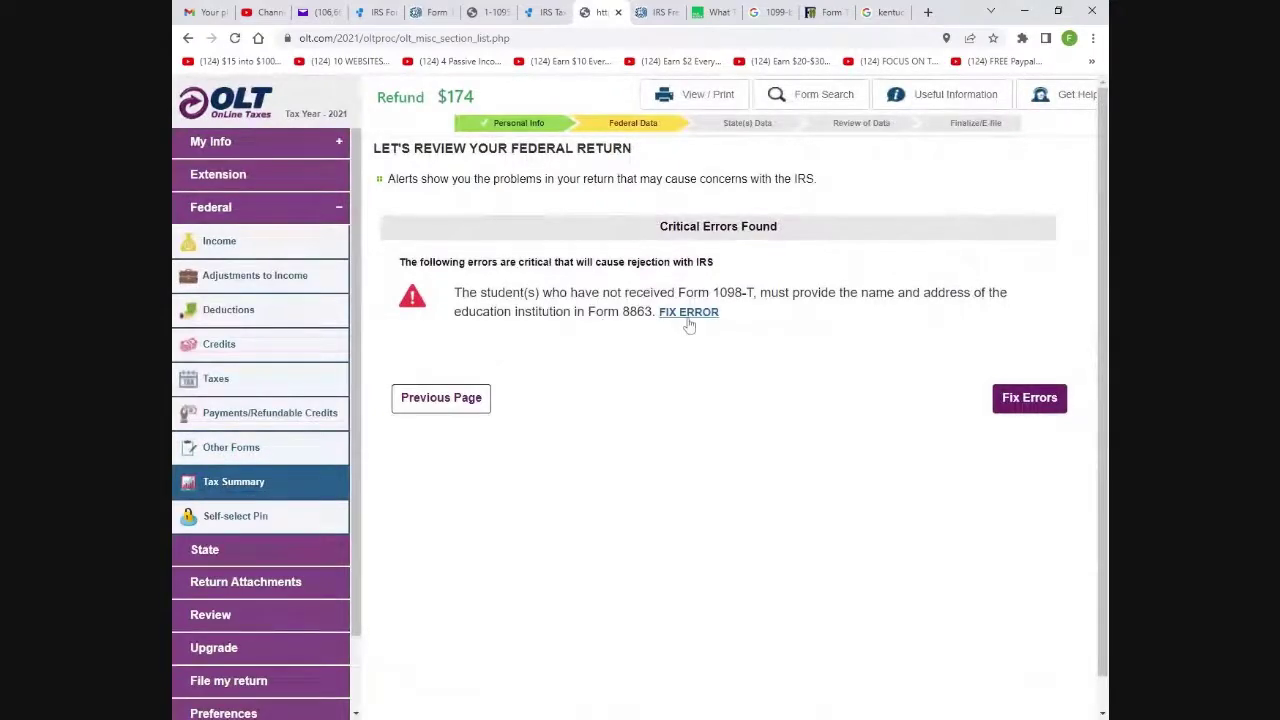
Step: Delete the student's Form 8863 education expense entry and save the no-expenses answer
left_click(688, 313)
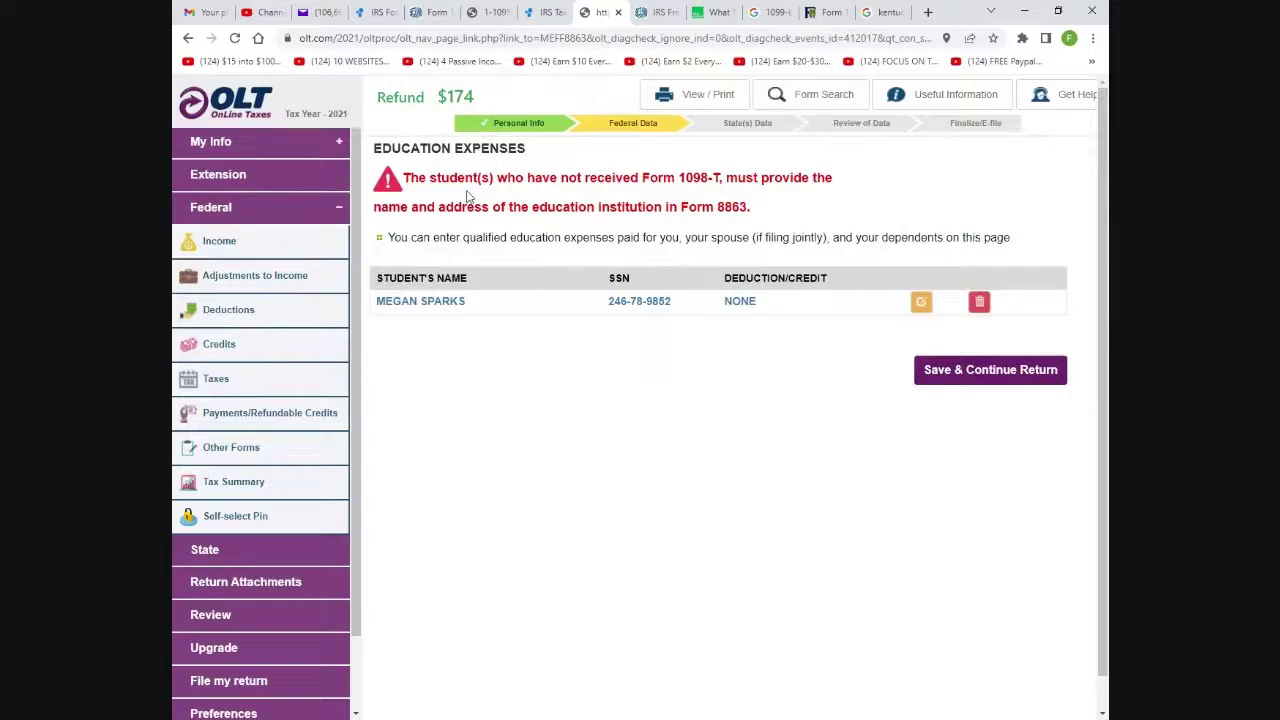
left_click(979, 301)
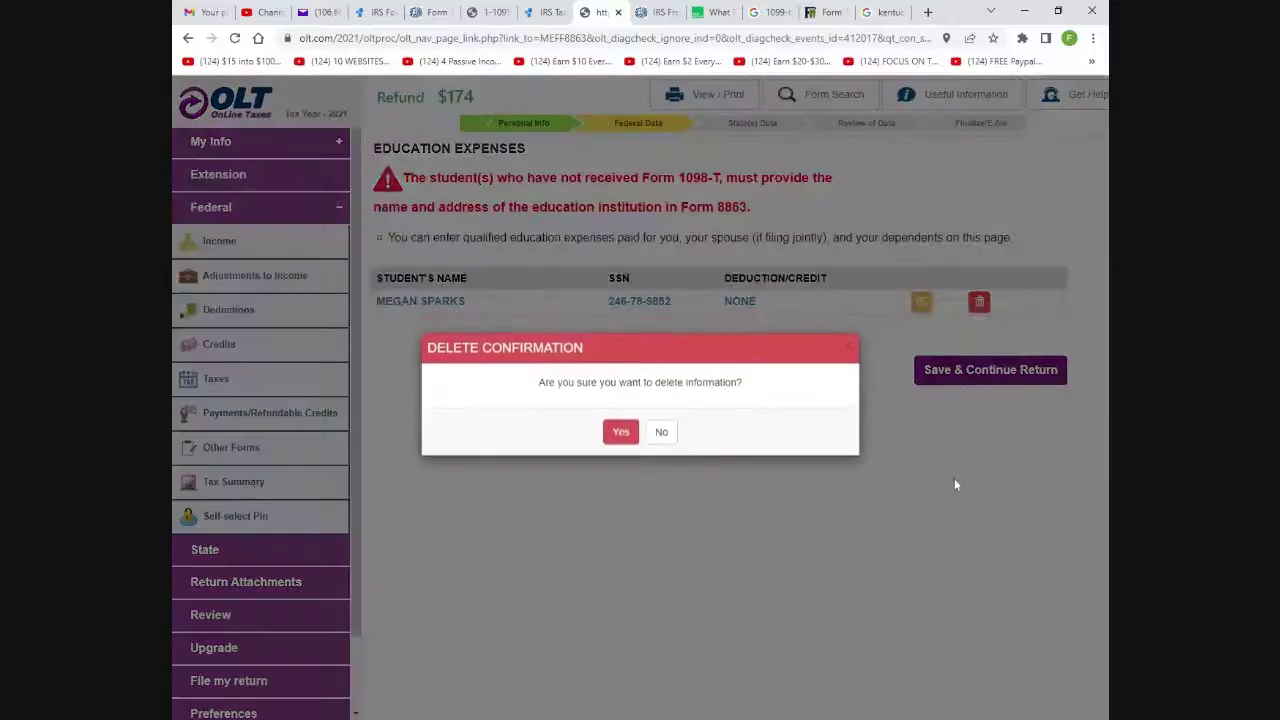
left_click(620, 438)
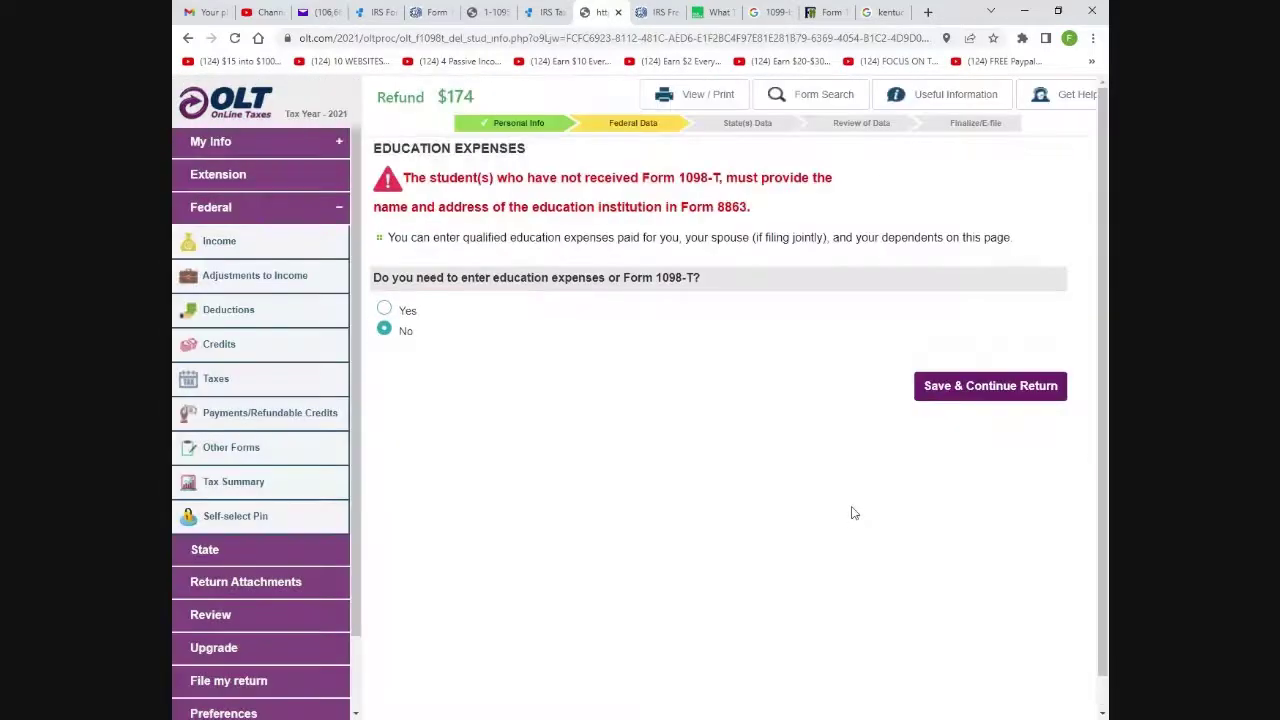
left_click(958, 396)
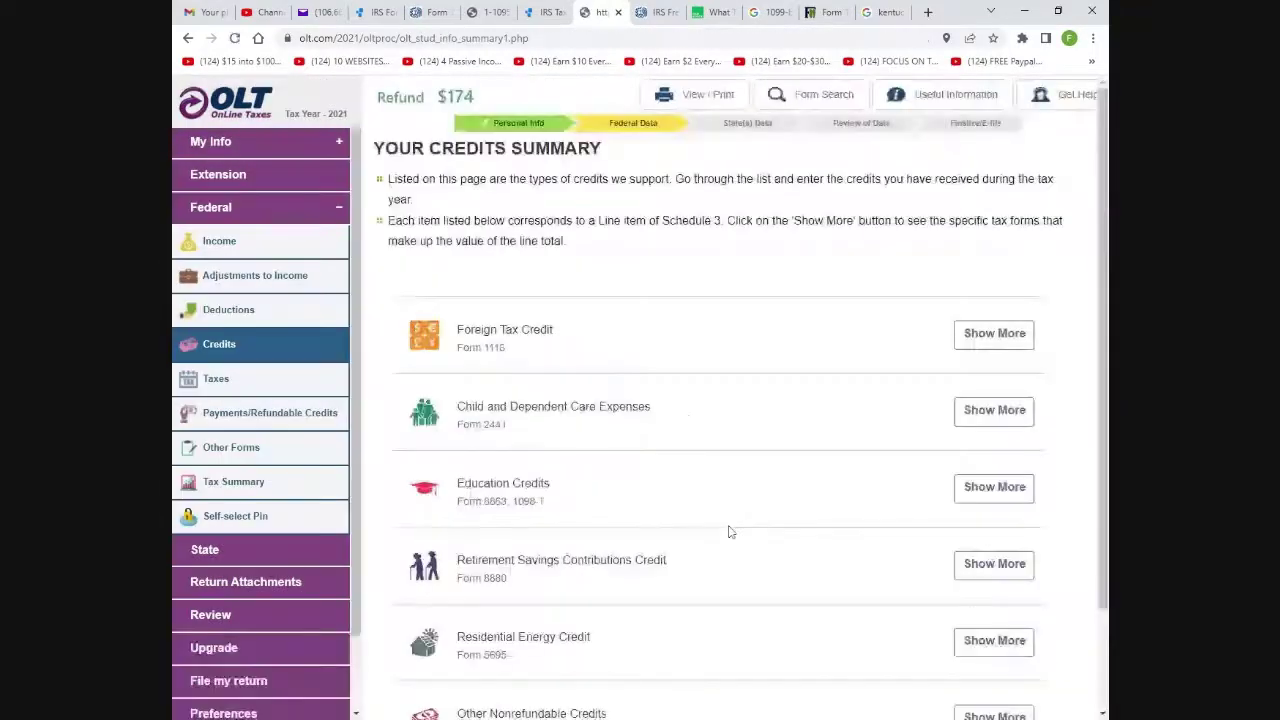
Step: Save the Form 8880 retirement savings credit page with its 815 contribution and finish Credits Summary
scroll(740, 500, "down", 1)
scroll(755, 470, "down", 1)
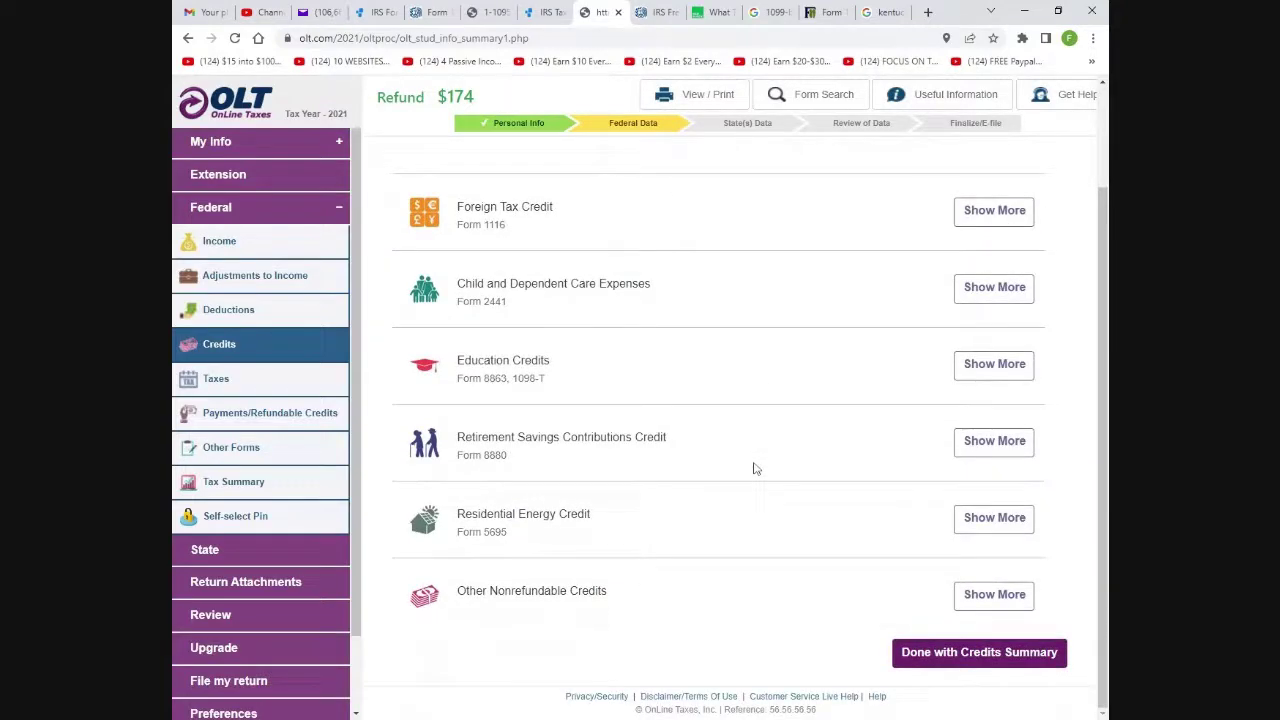
left_click(994, 441)
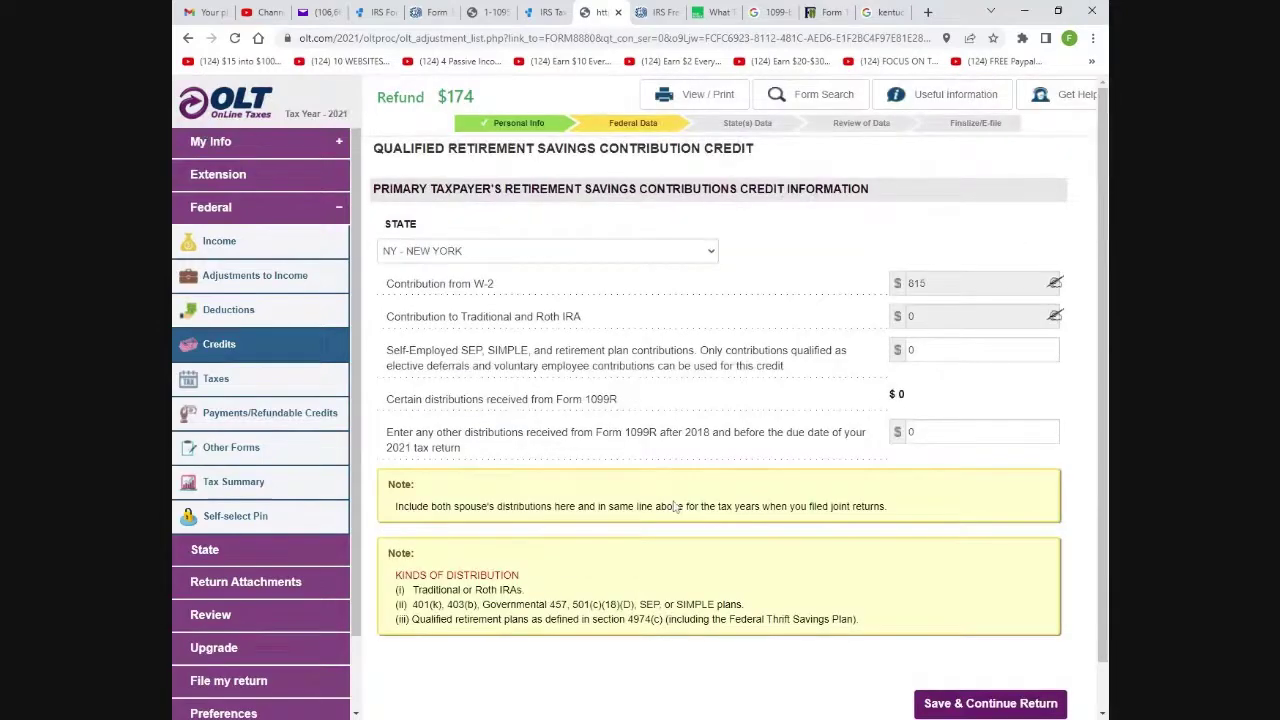
scroll(955, 706, "down", 1)
left_click(948, 657)
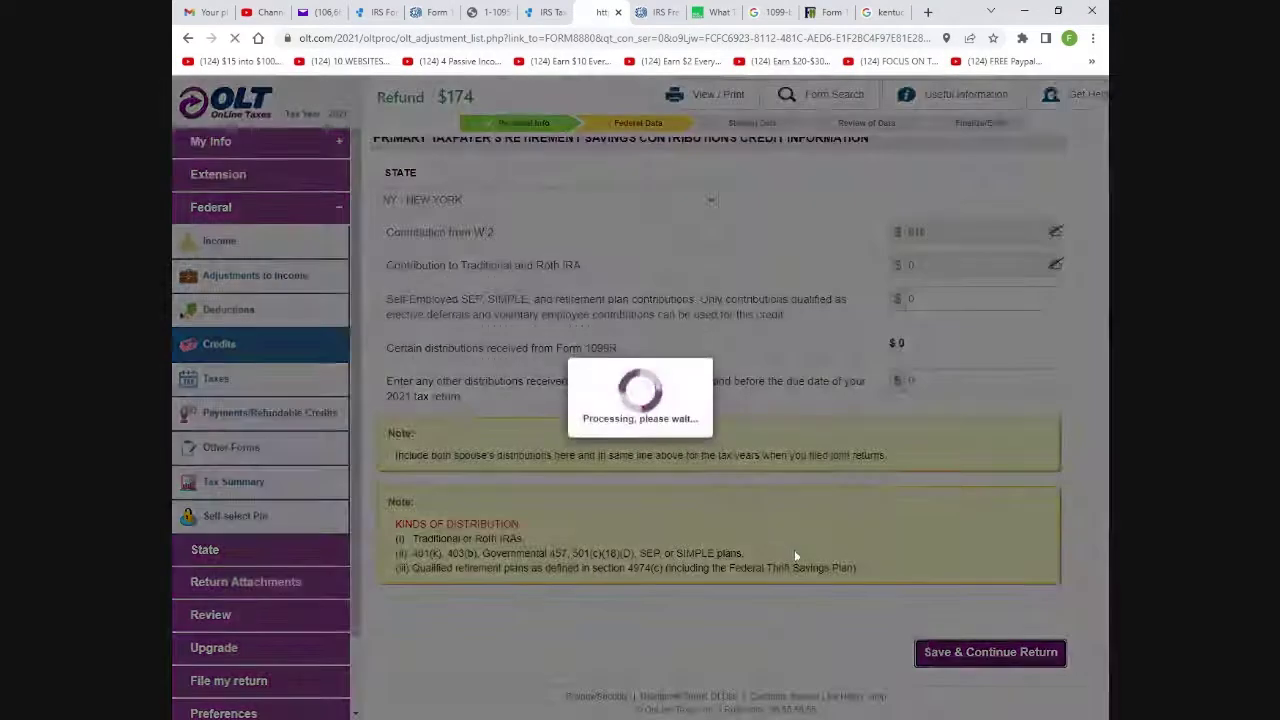
scroll(690, 530, "down", 2)
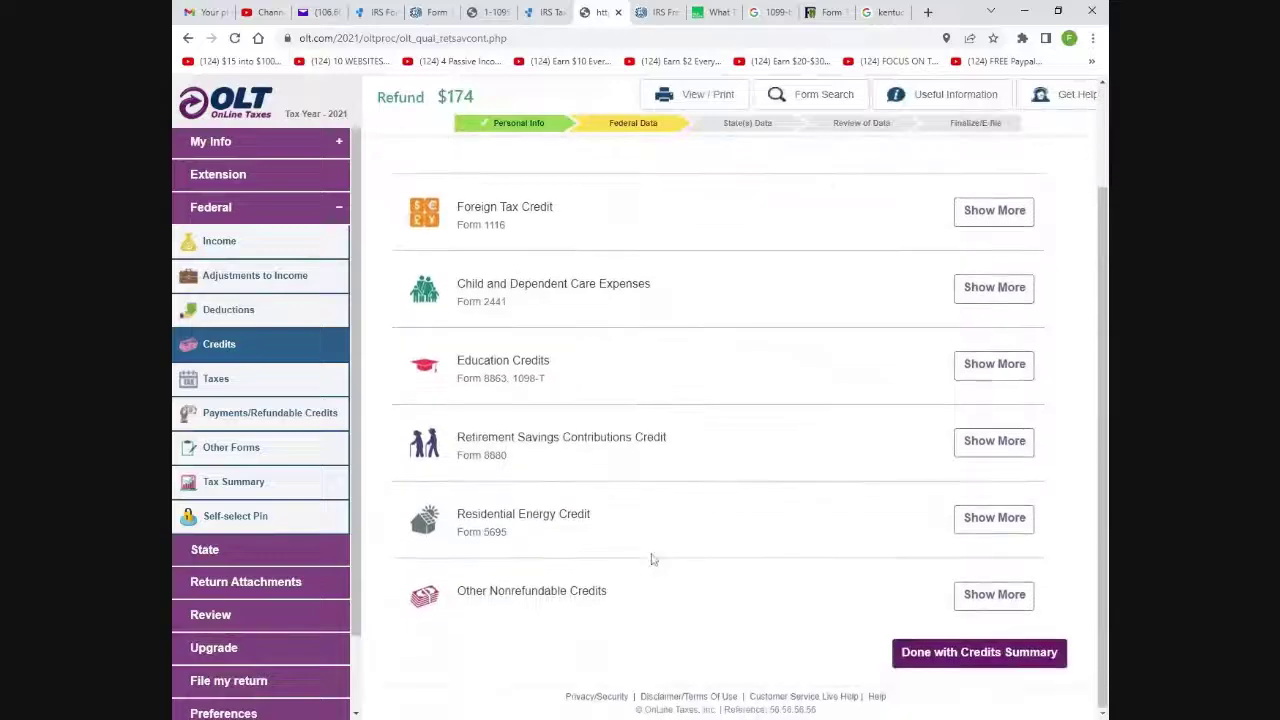
left_click(906, 655)
Step: Finish the Taxes Summary and continue past the payments question
scroll(914, 531, "down", 3)
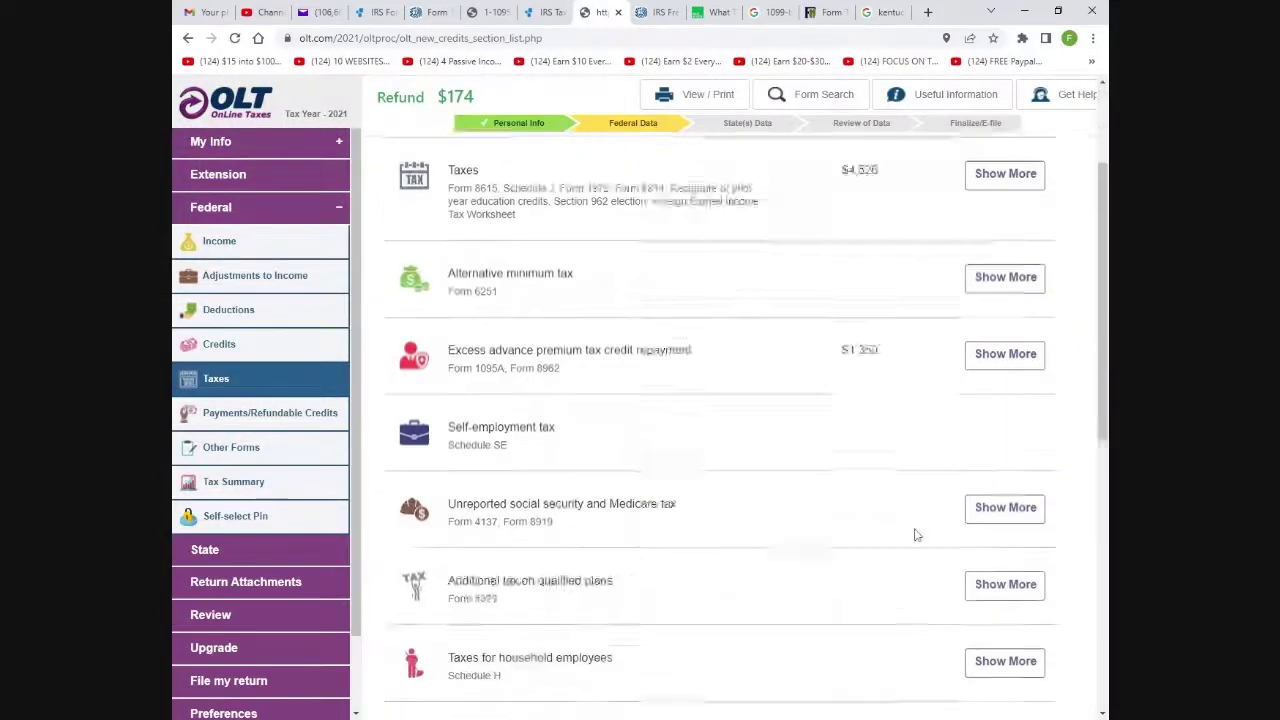
scroll(580, 400, "up", 3)
scroll(580, 395, "down", 5)
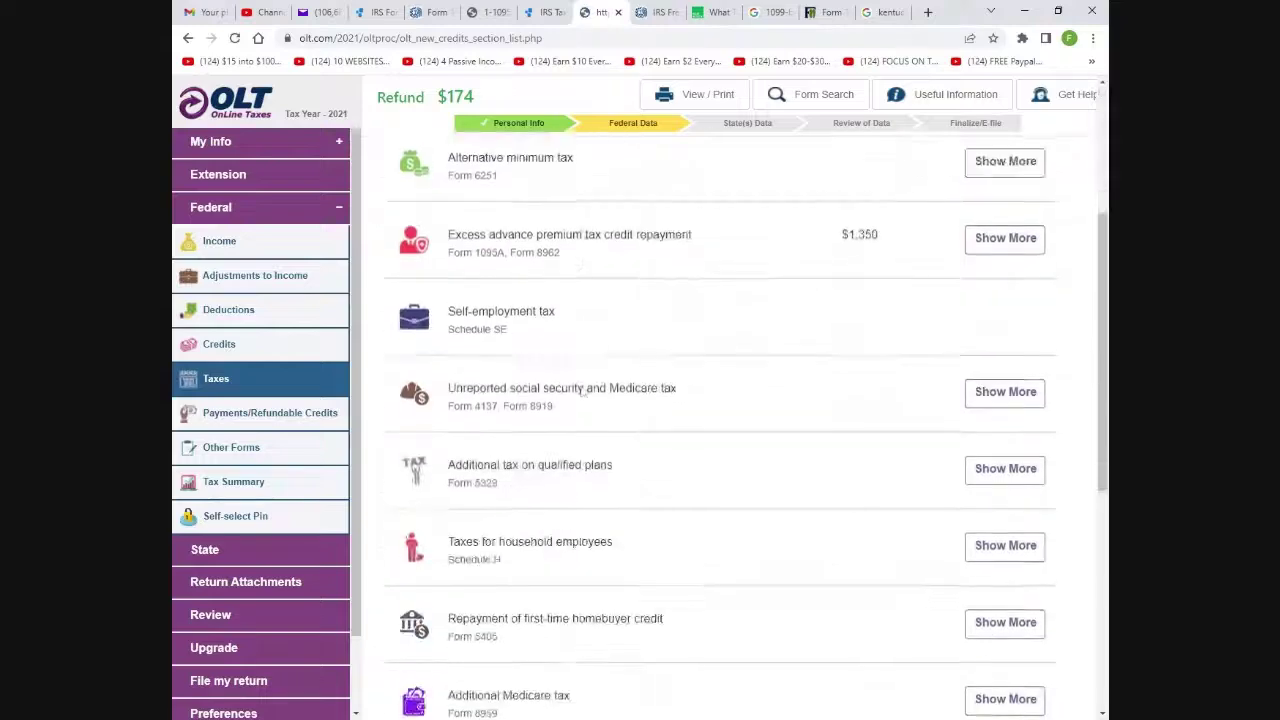
scroll(582, 390, "down", 3)
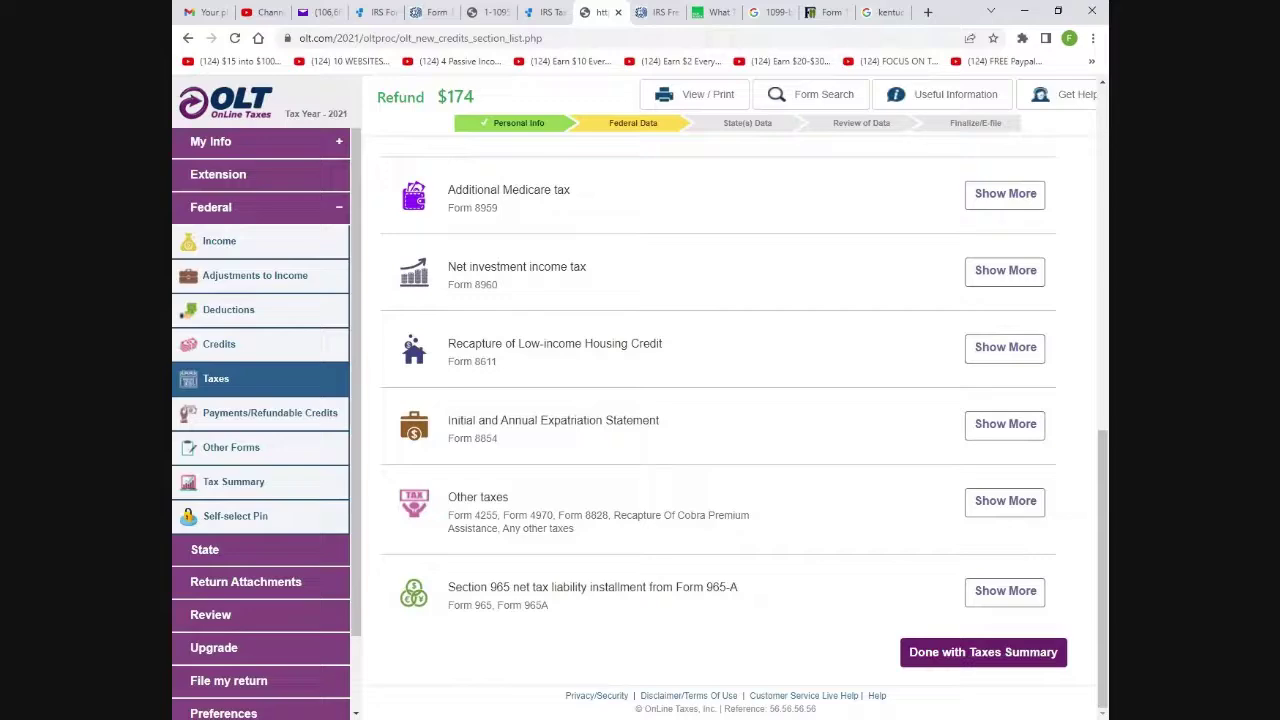
left_click(935, 656)
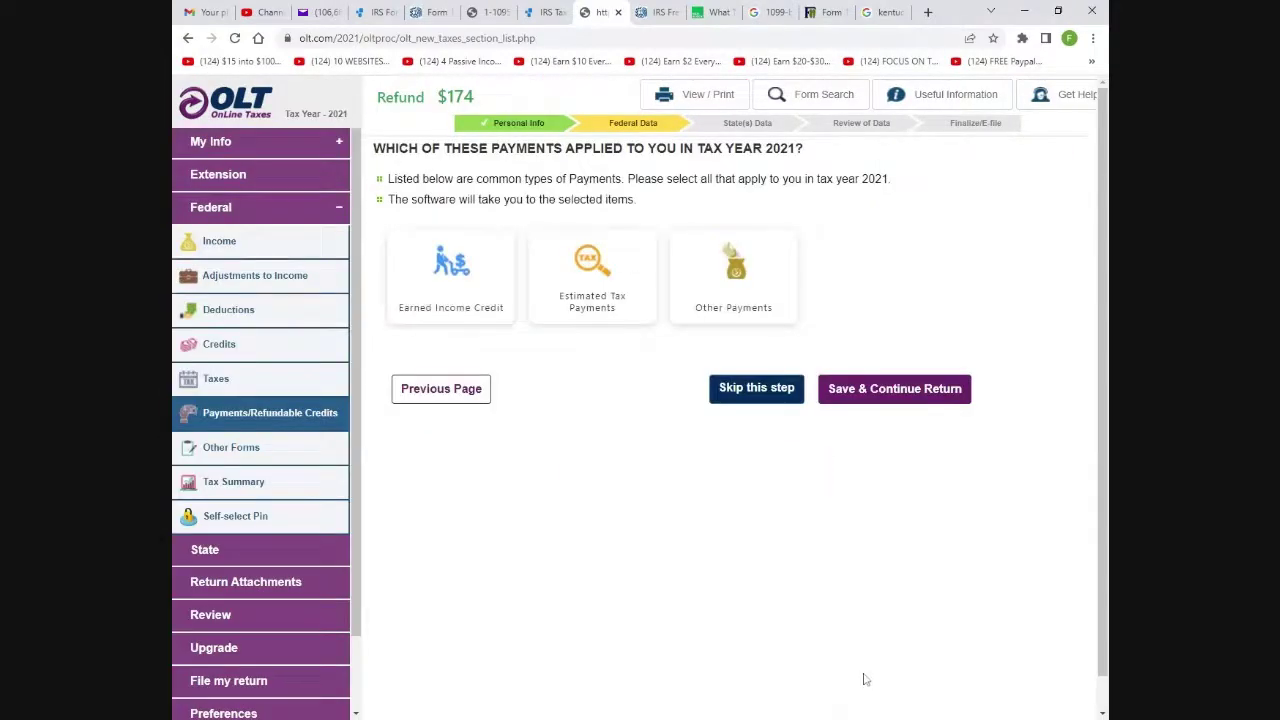
left_click(885, 390)
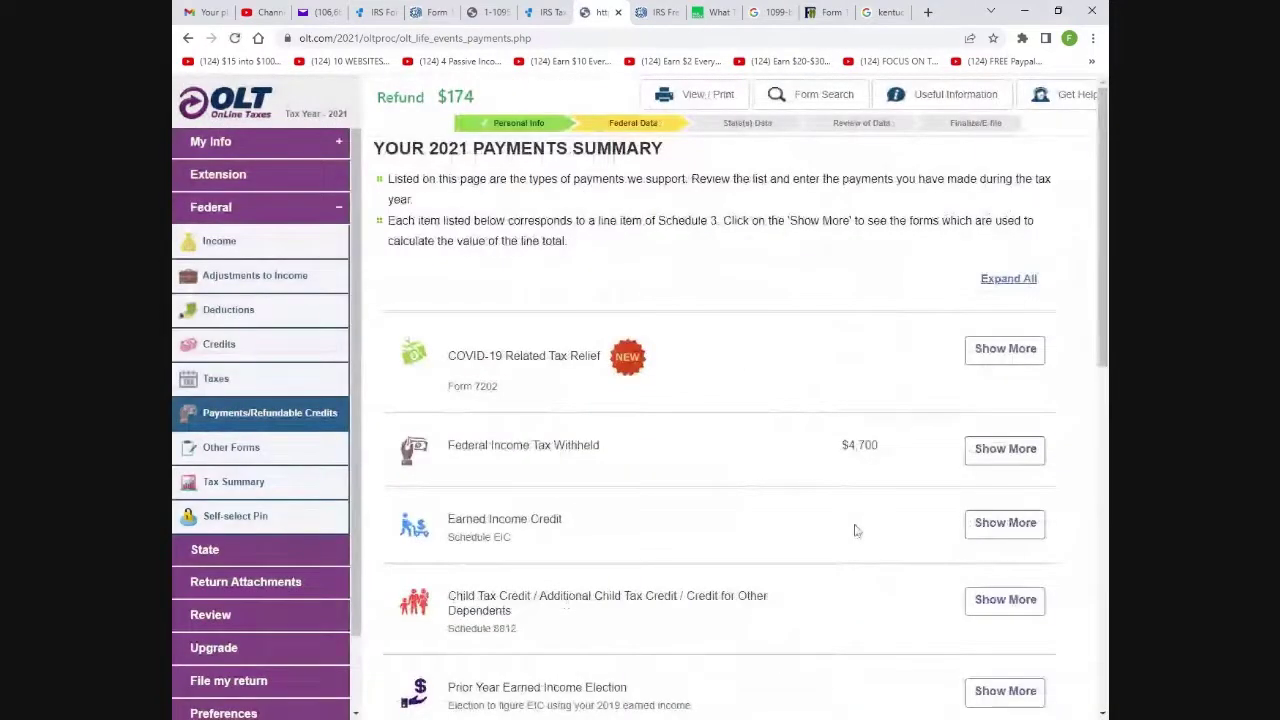
Step: Complete Payments and Other Forms to reach the refund summary showing $174 overpaid
scroll(855, 530, "down", 10)
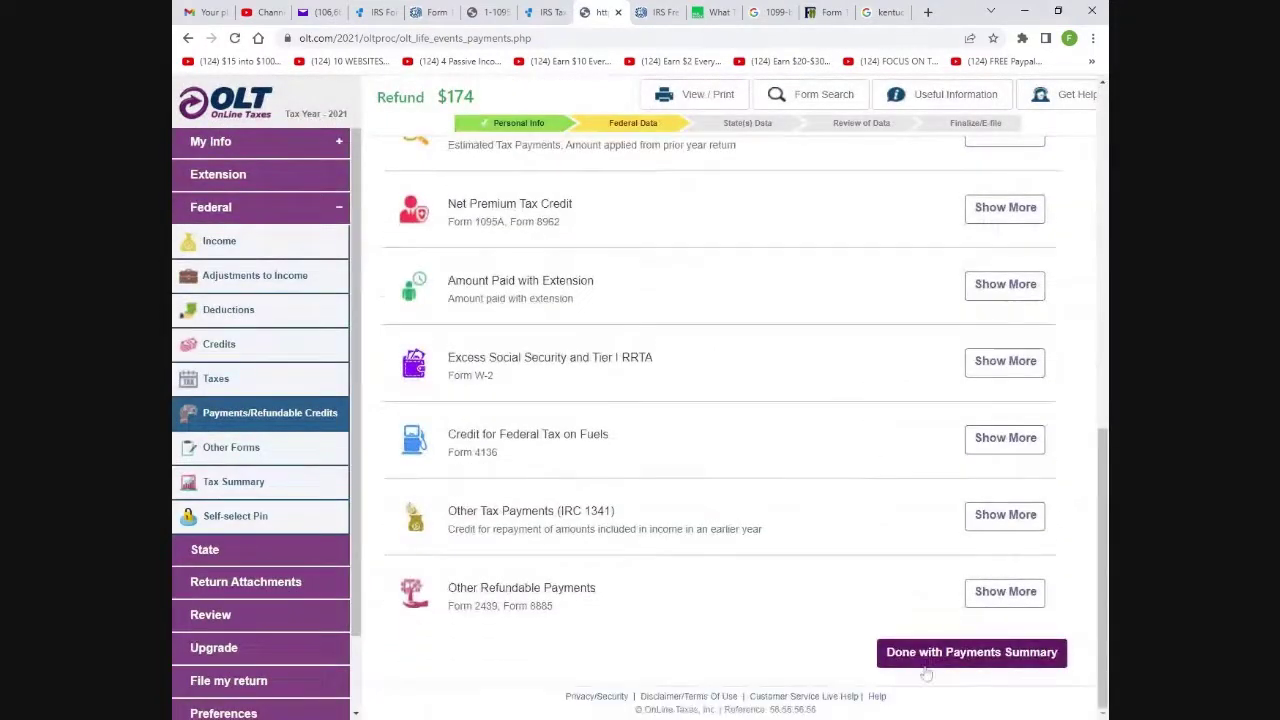
left_click(926, 665)
scroll(836, 558, "down", 10)
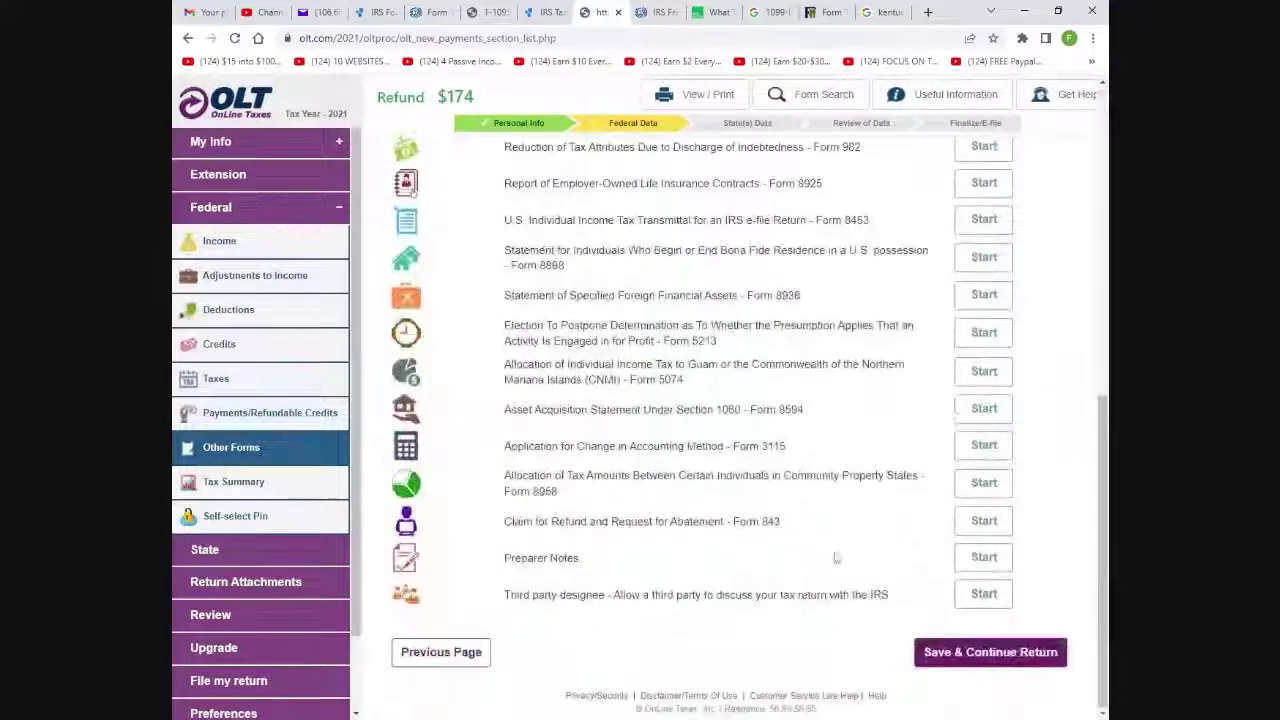
left_click(940, 652)
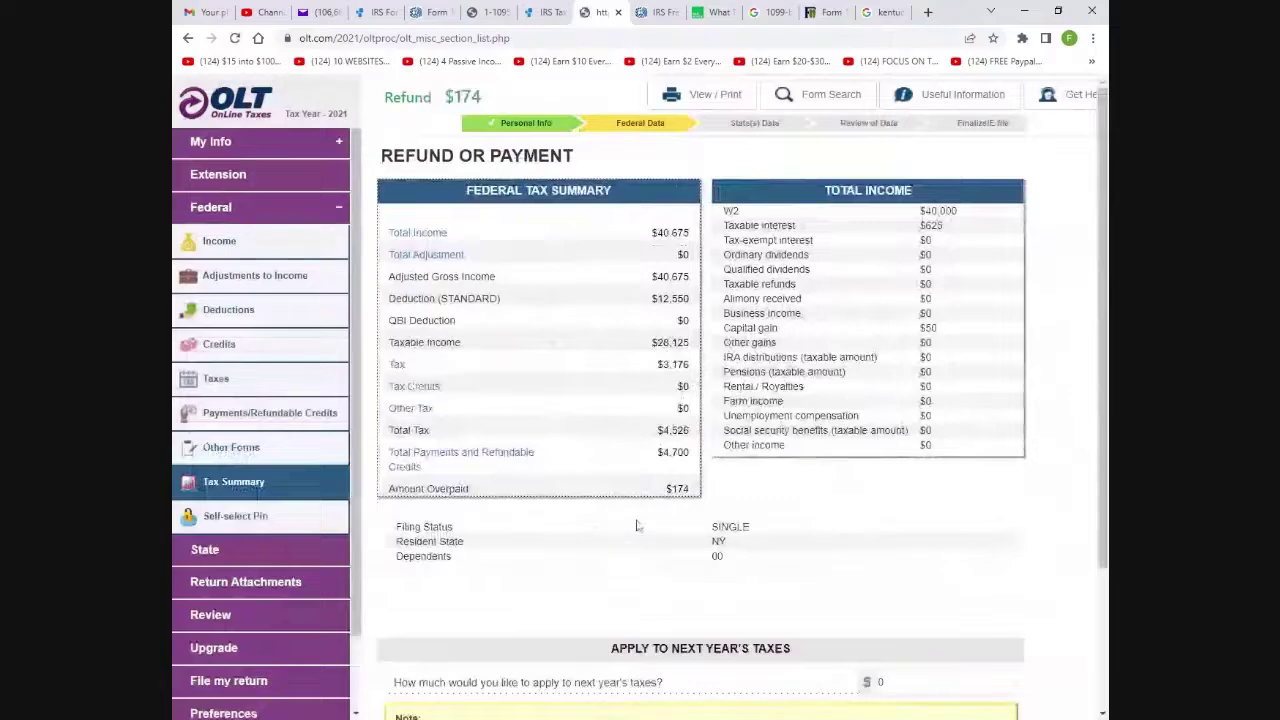
scroll(640, 515, "down", 2)
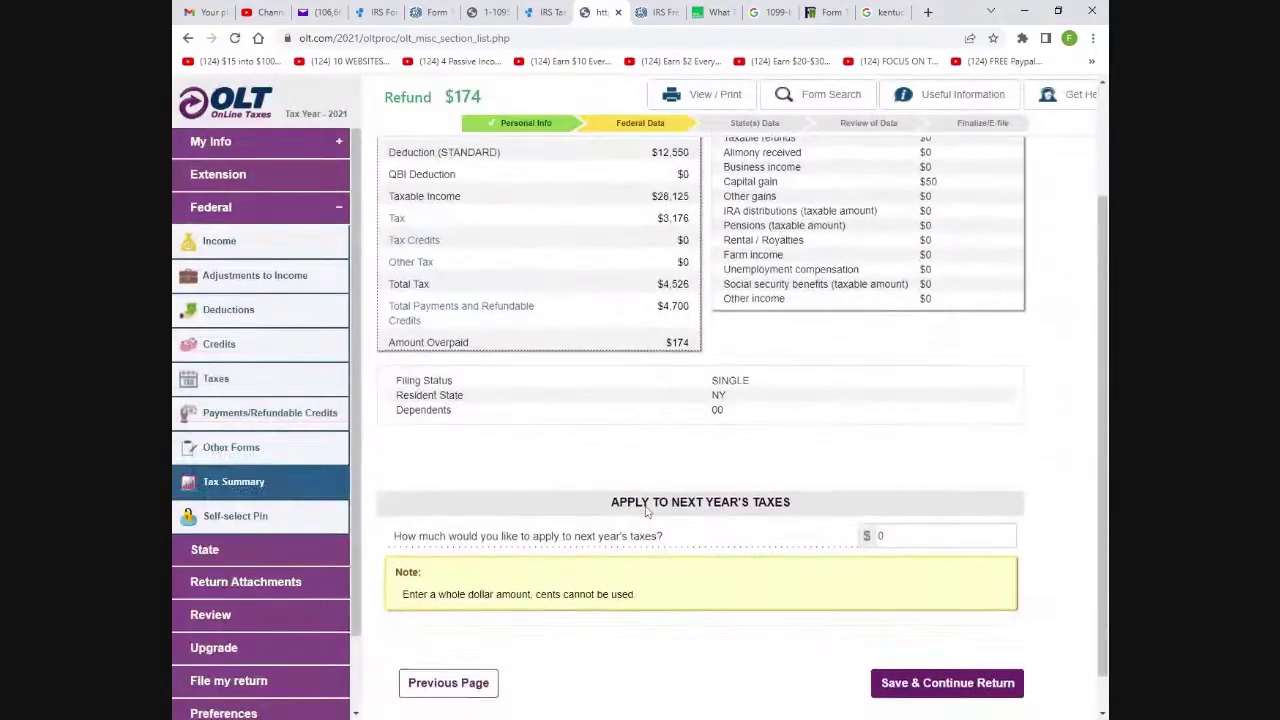
scroll(645, 511, "up", 1)
scroll(646, 510, "up", 1)
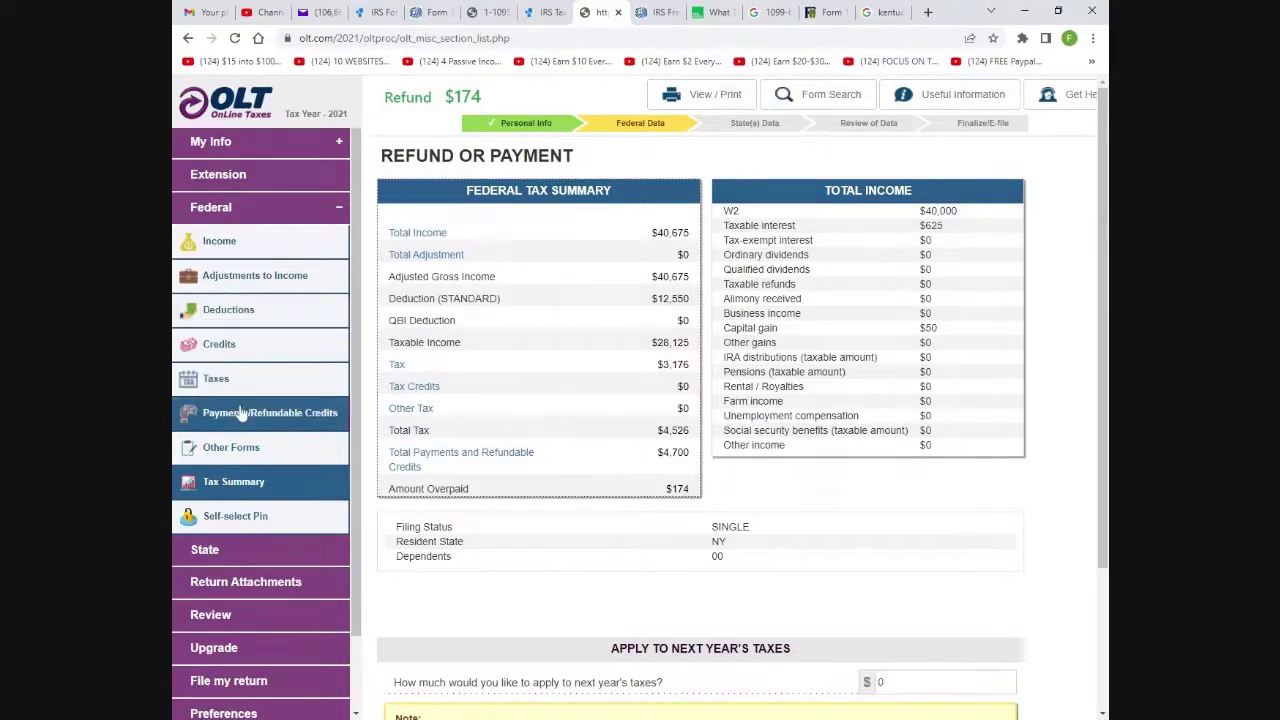
Step: From the Income section, expand Business Income or Loss and start Schedule C
left_click(219, 243)
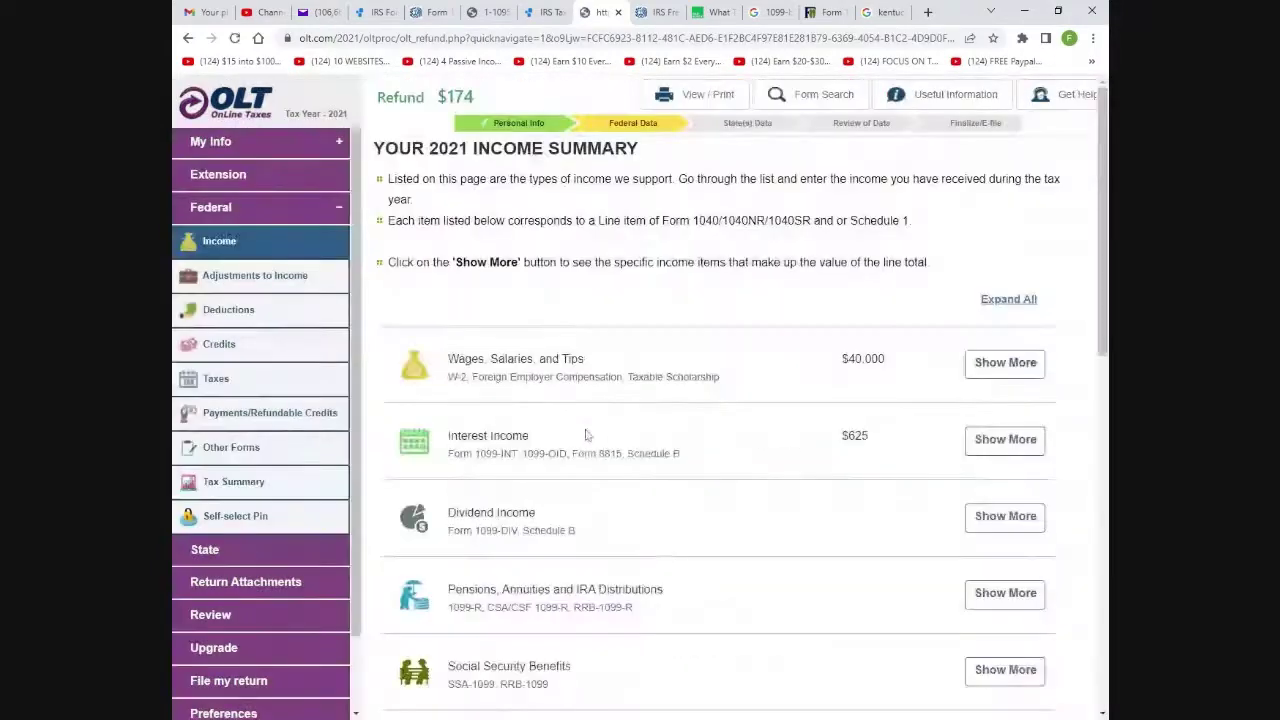
scroll(595, 413, "down", 1)
scroll(595, 413, "down", 1)
scroll(598, 413, "down", 2)
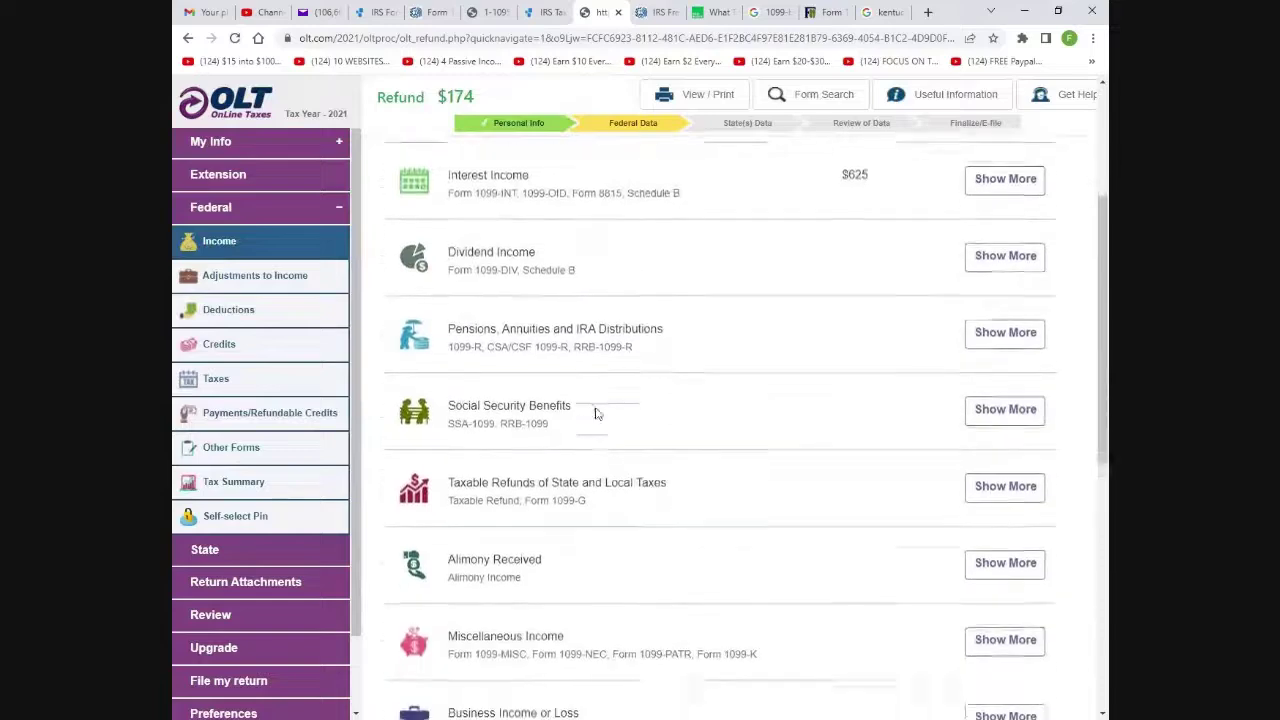
scroll(606, 420, "down", 2)
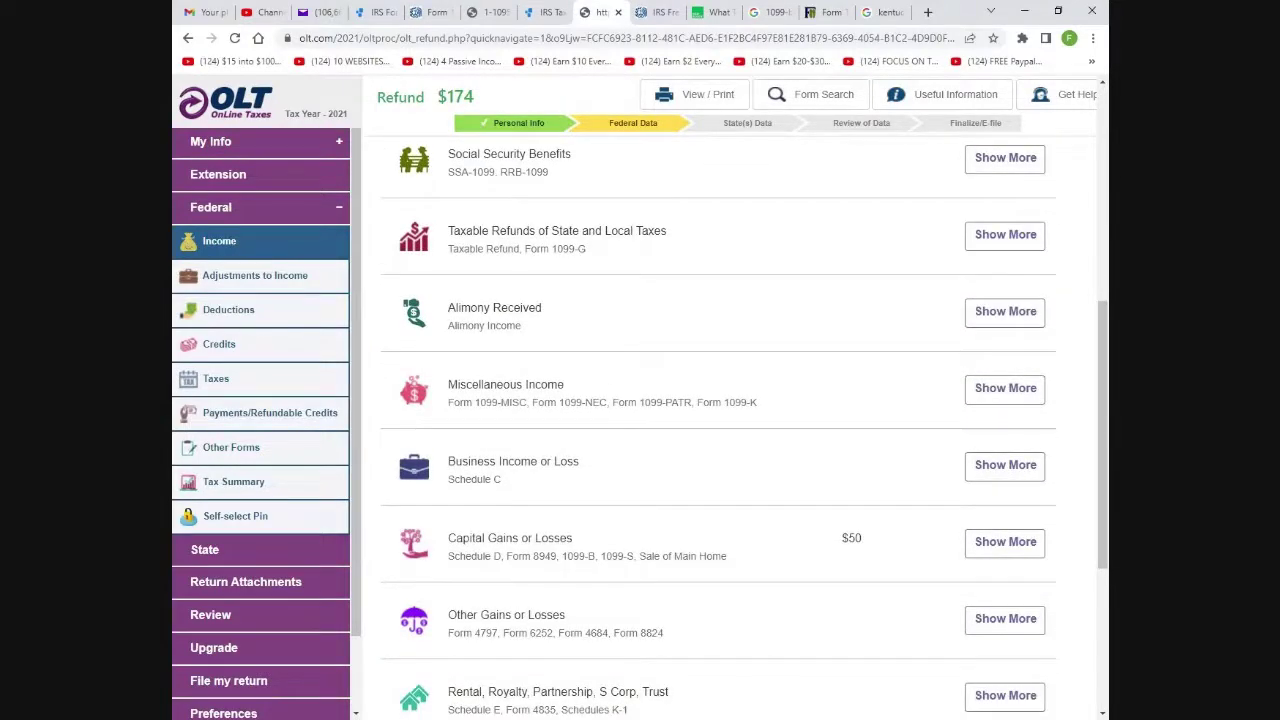
left_click(1005, 465)
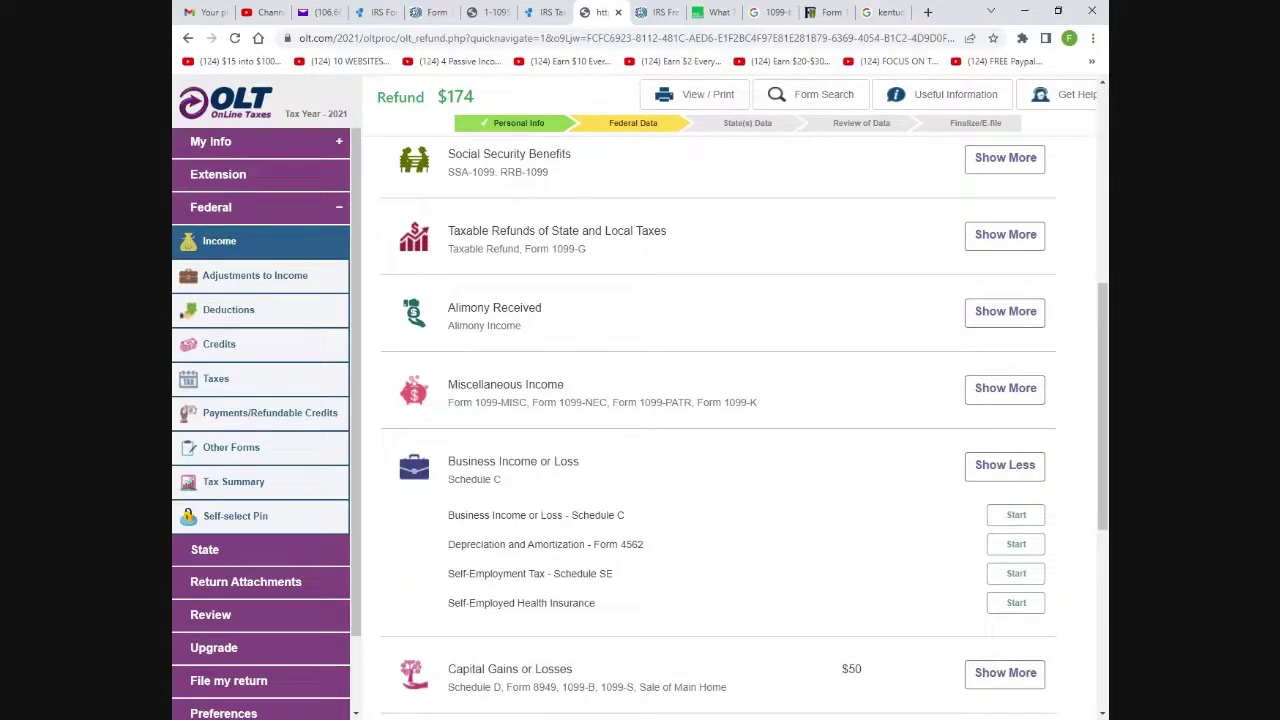
left_click(1020, 515)
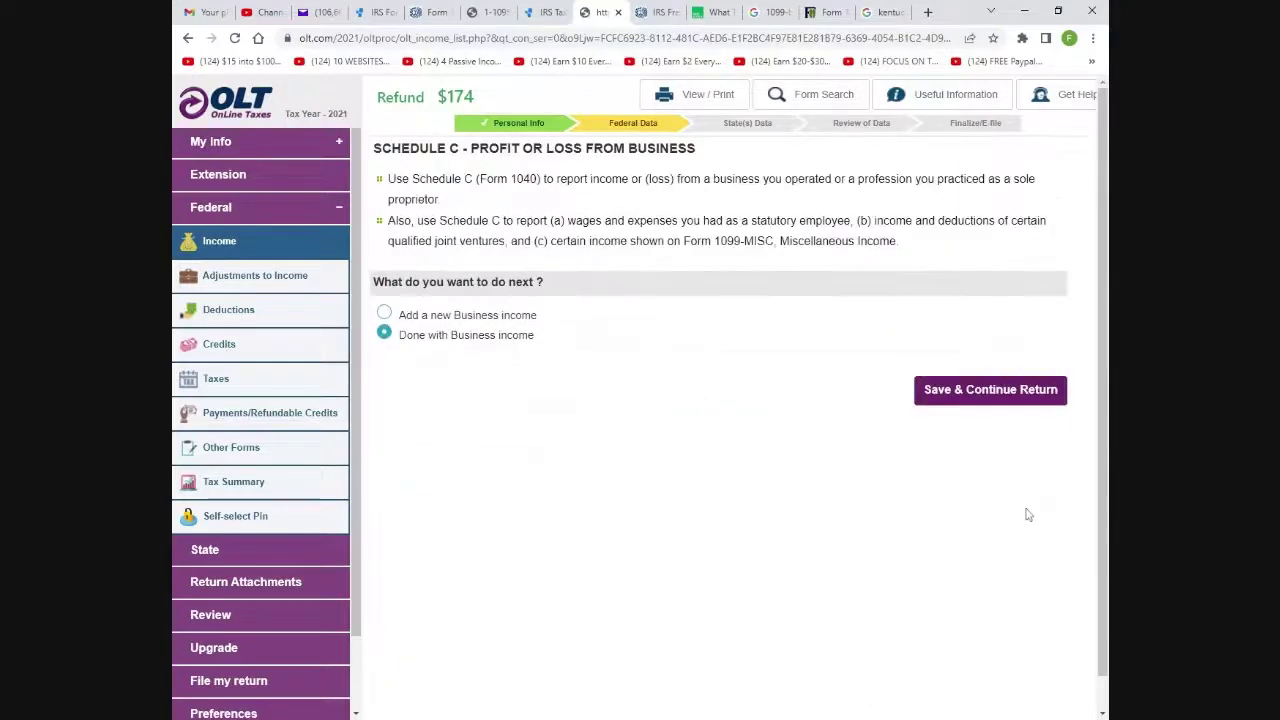
Step: Choose 'Add a new Business income' and continue to the Schedule C section list
left_click(384, 313)
left_click(957, 390)
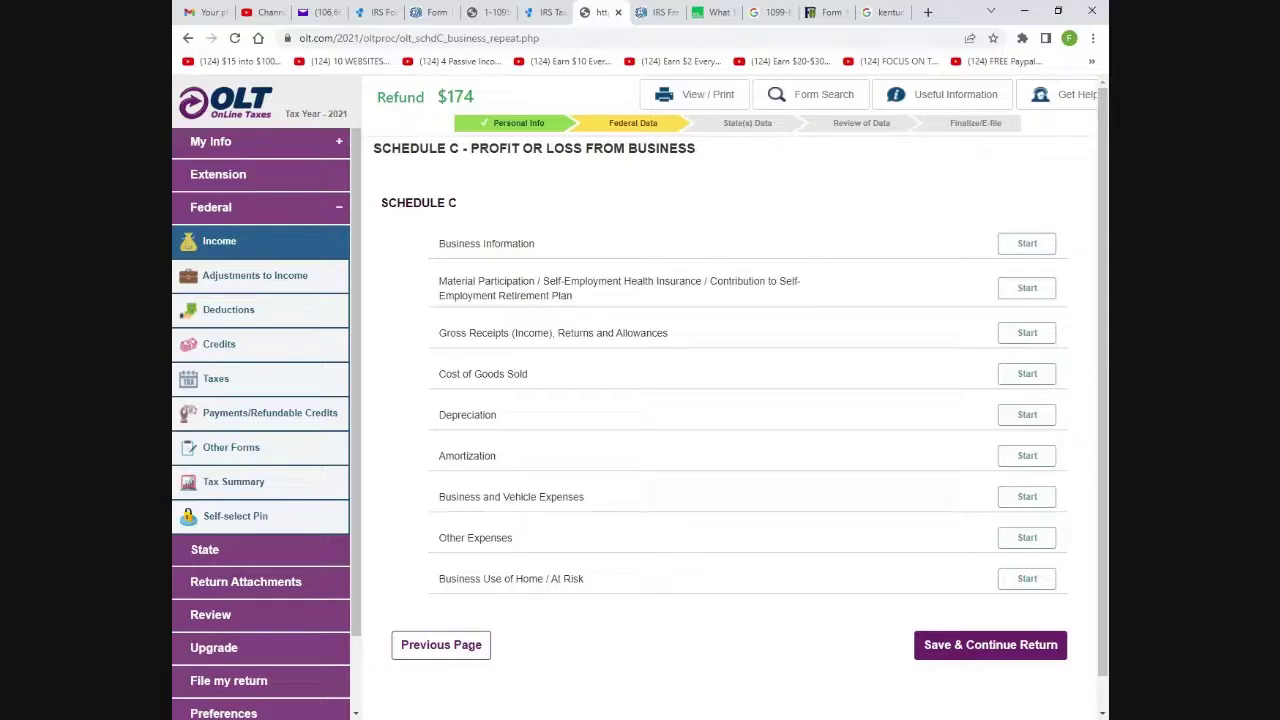
Step: Search Google for a square footage calculator and check the square footage of a 12x12 room
left_click(886, 13)
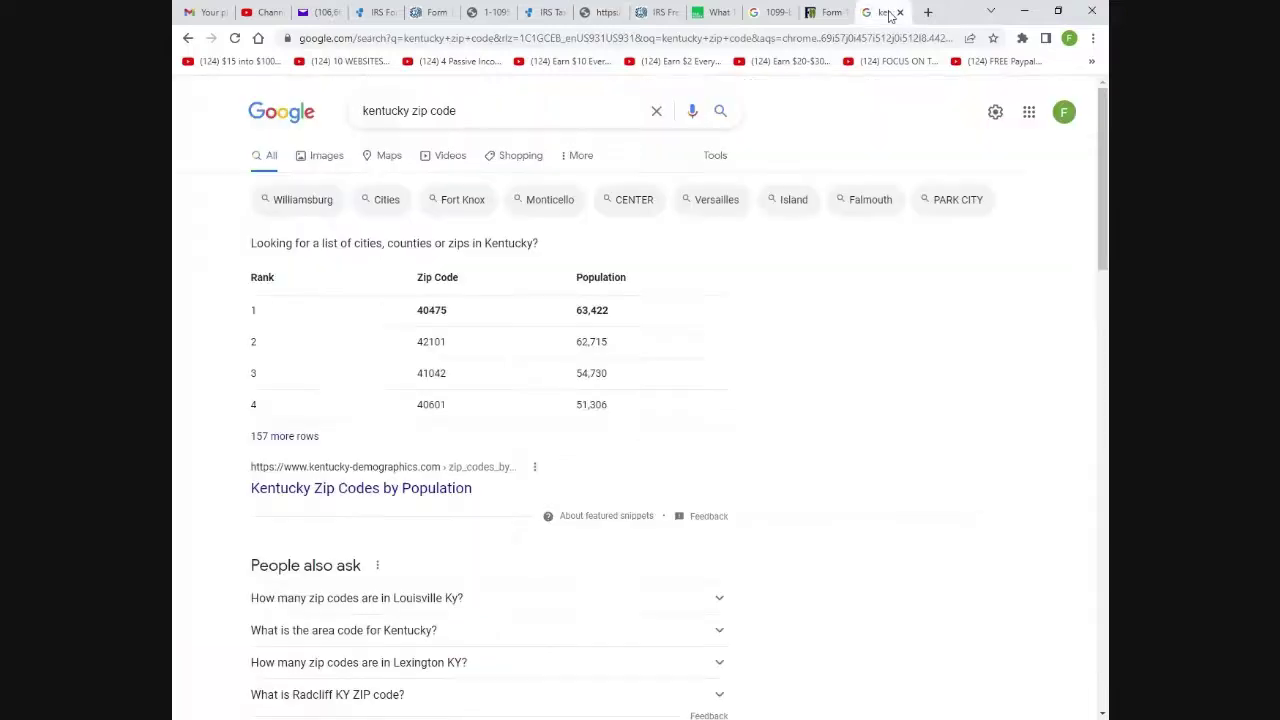
left_click_drag(462, 111, 360, 112)
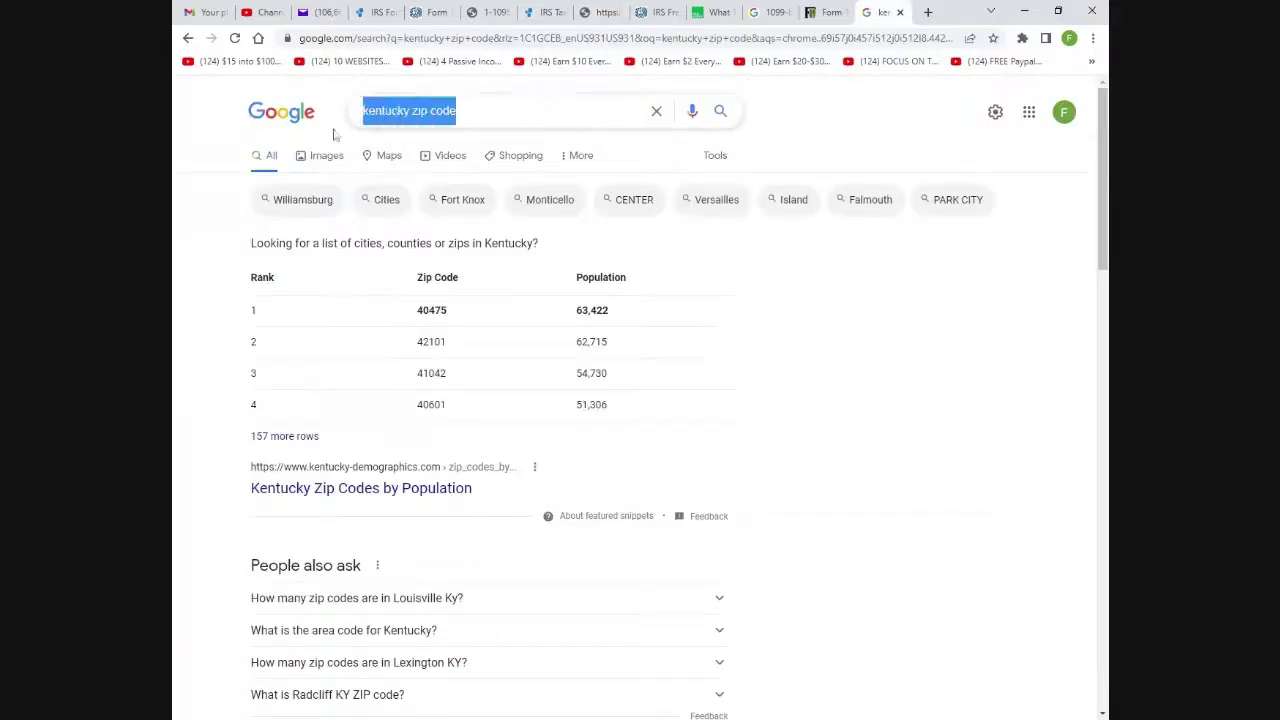
type("square fo")
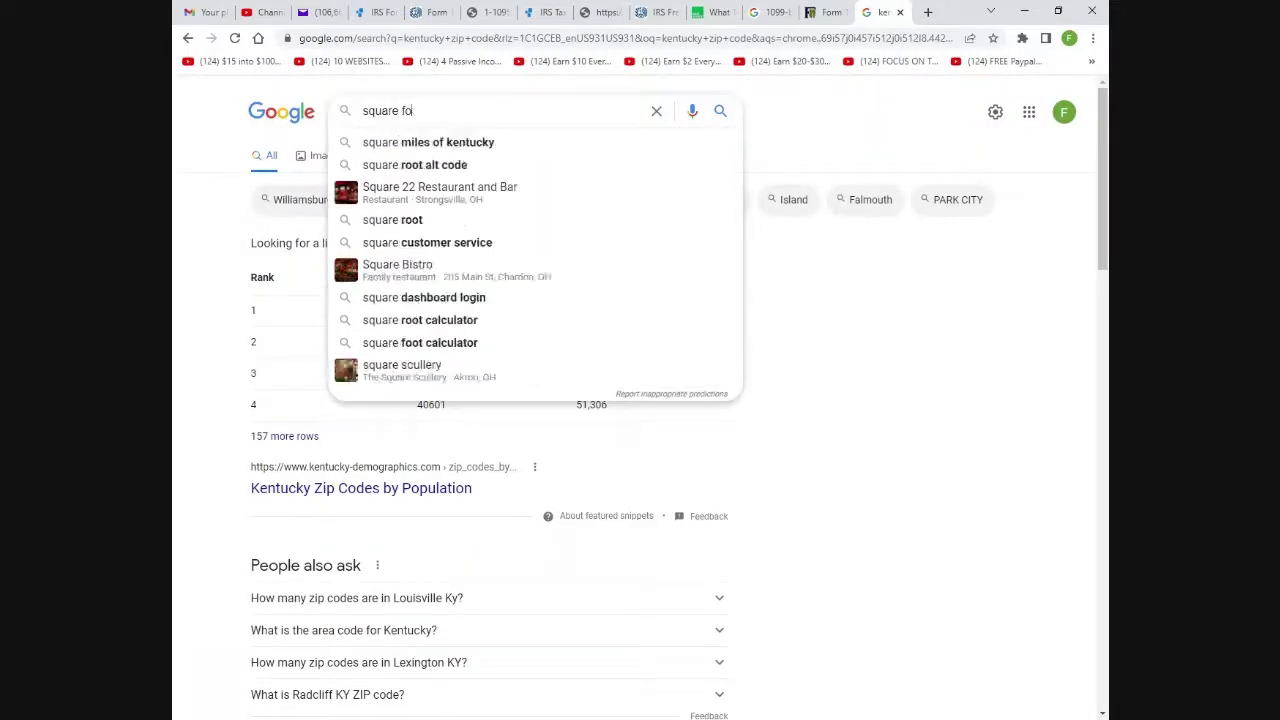
type("otage")
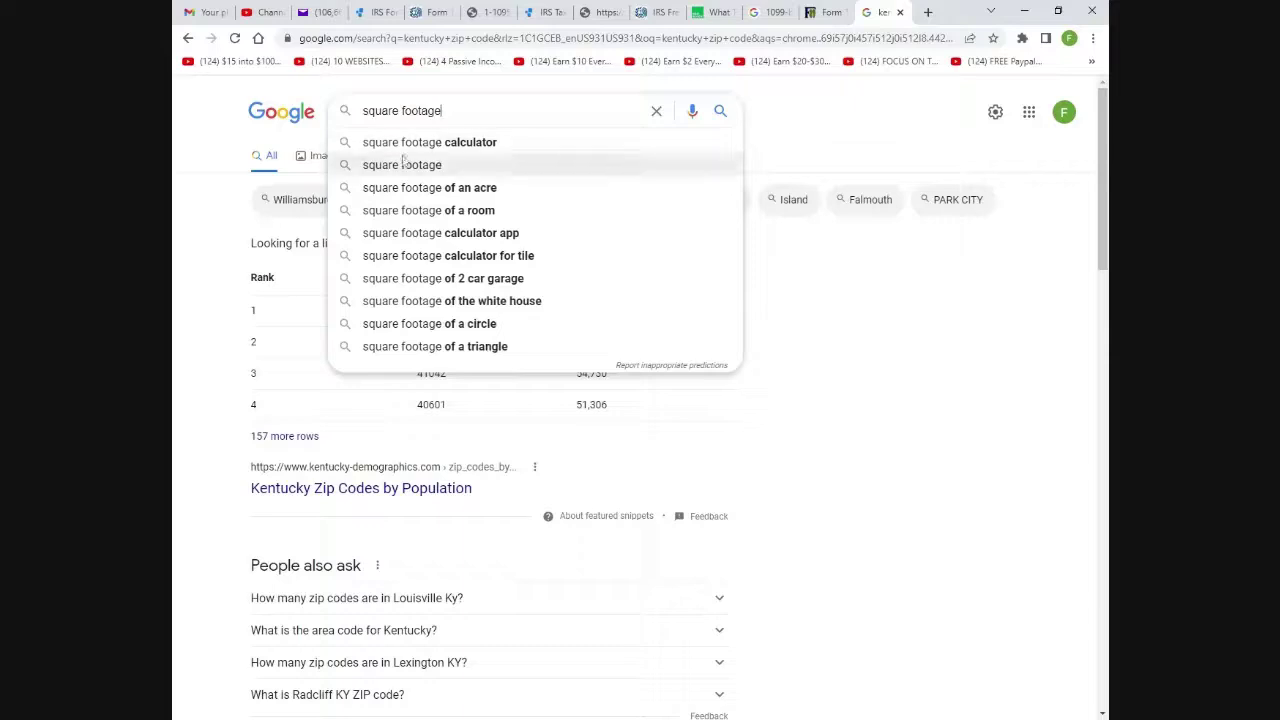
left_click(430, 142)
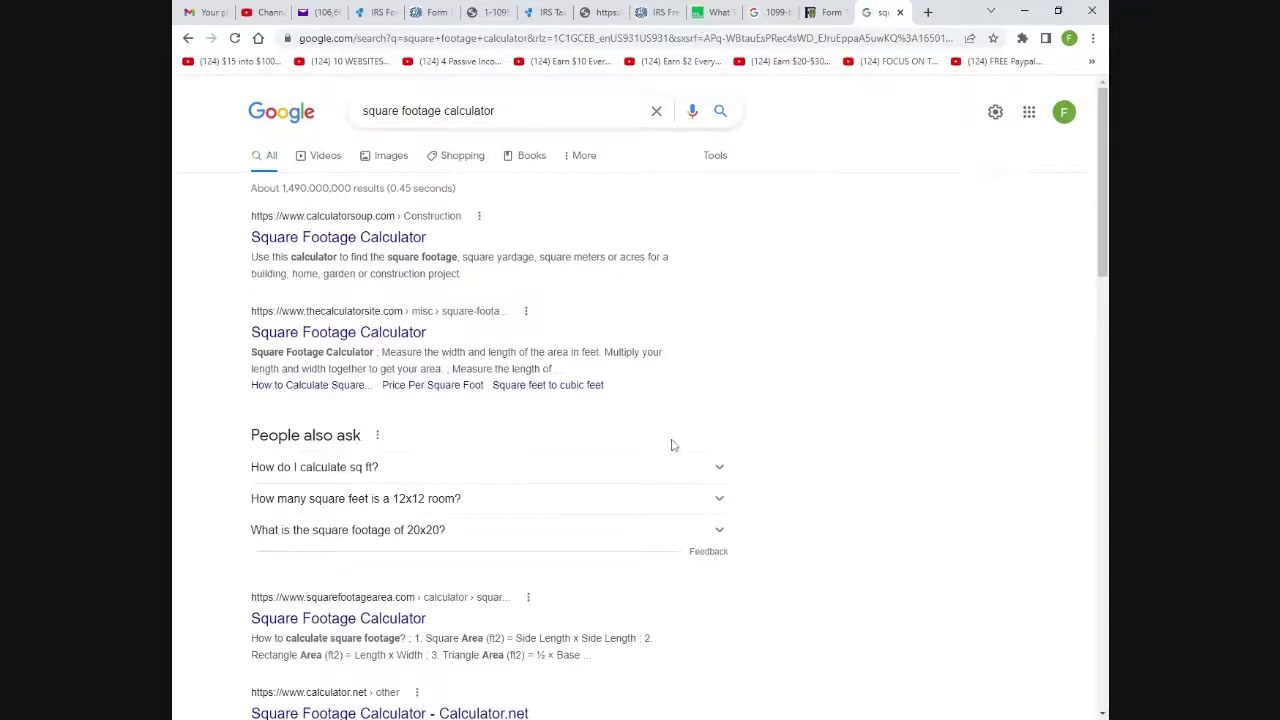
left_click(719, 500)
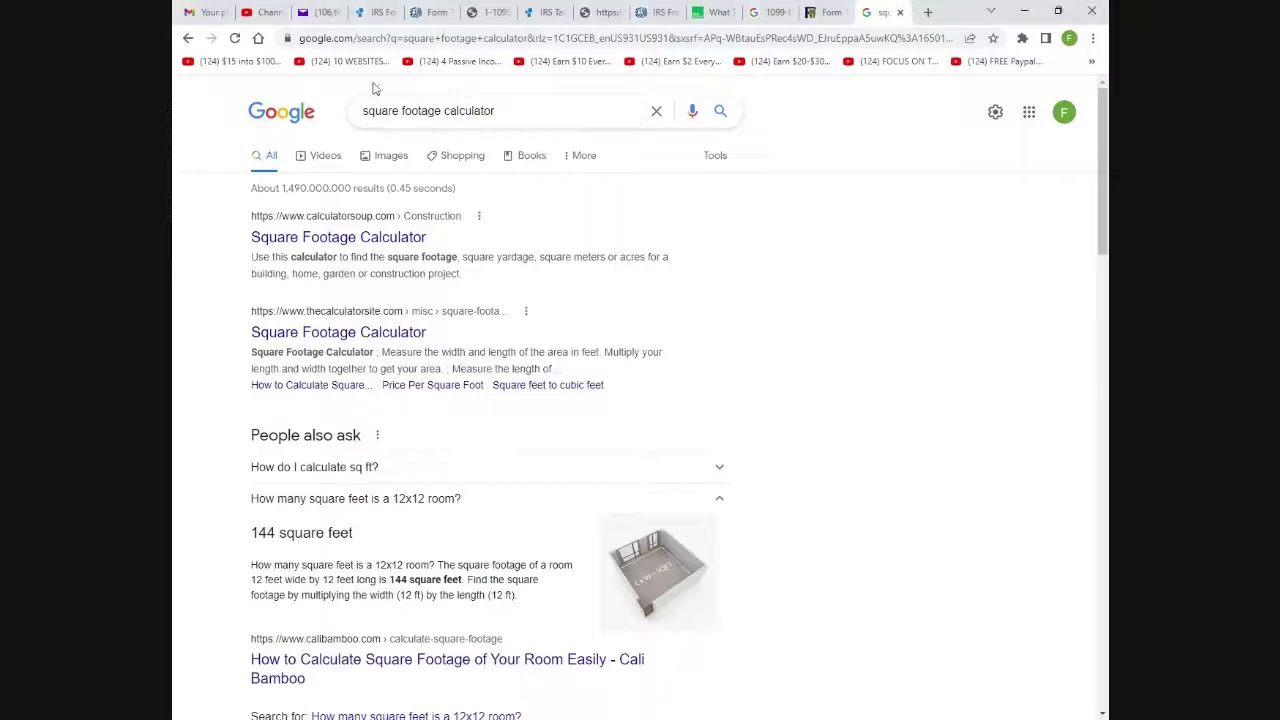
Step: Return to OLT and go back to the Schedule C business summary
left_click(603, 14)
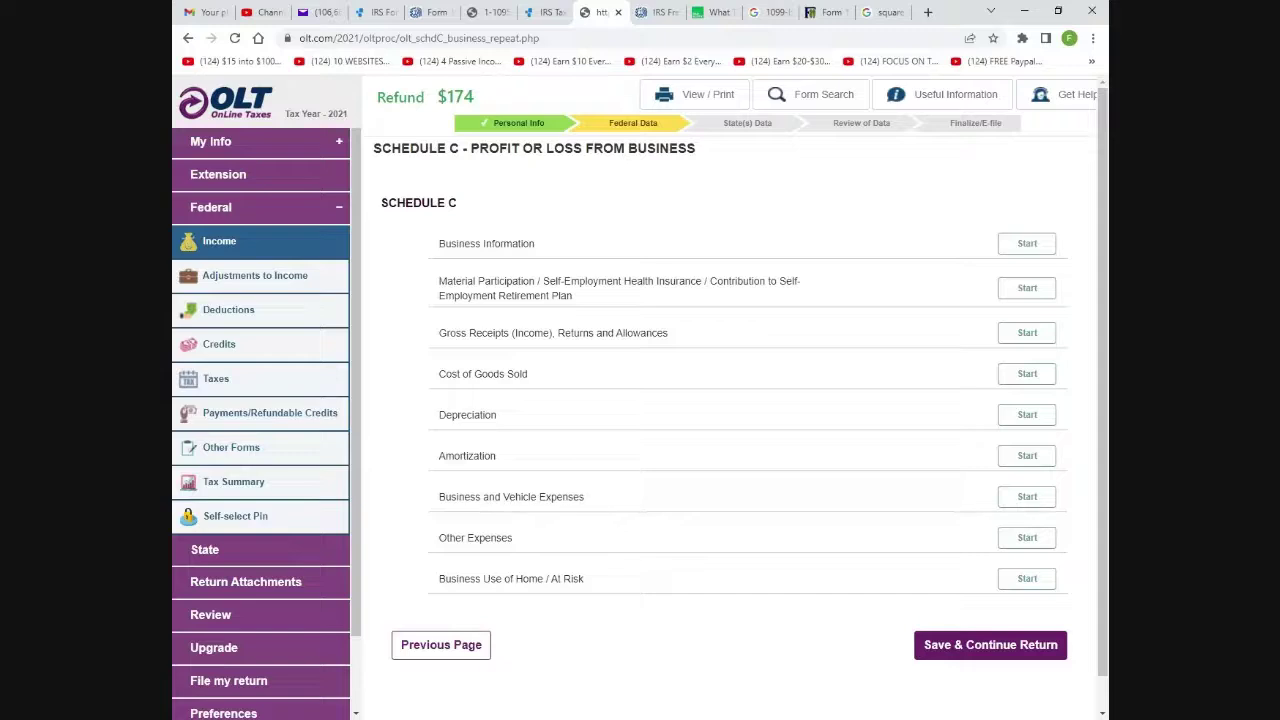
scroll(652, 302, "down", 2)
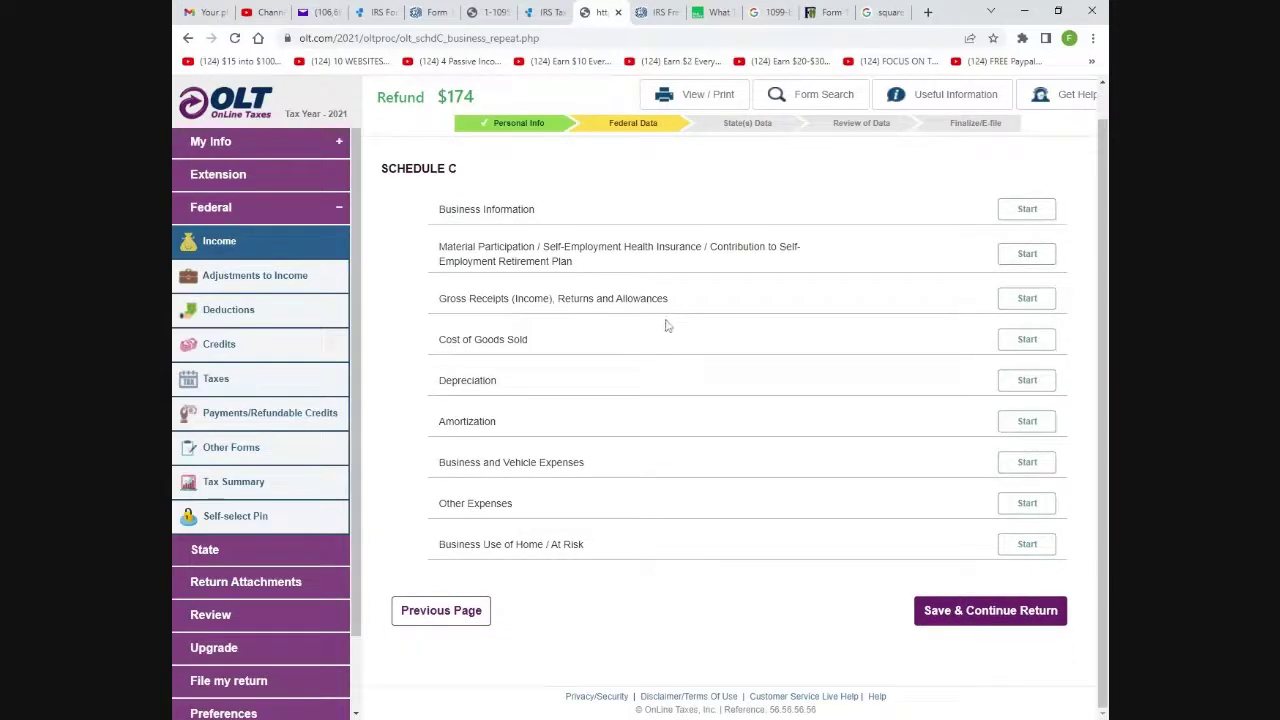
left_click(428, 612)
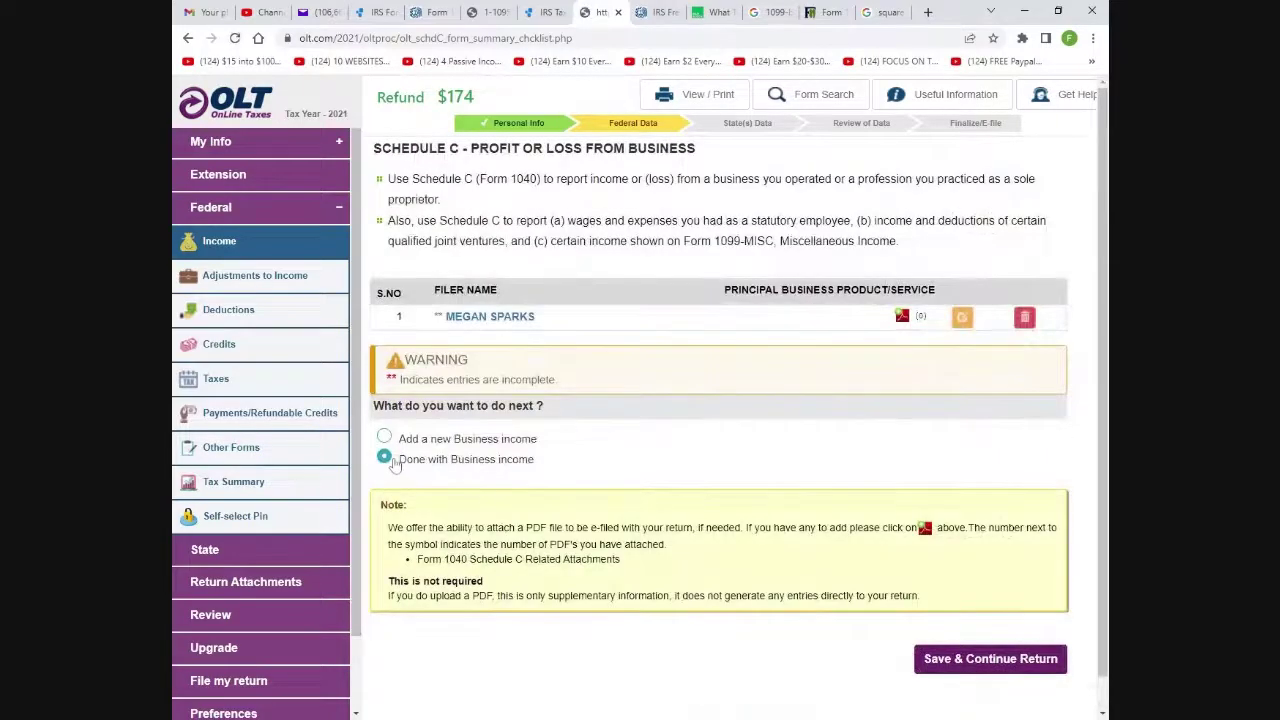
Step: Move on to Form 4562, start a depreciation entry for Schedule C, then go back to the list
left_click(975, 662)
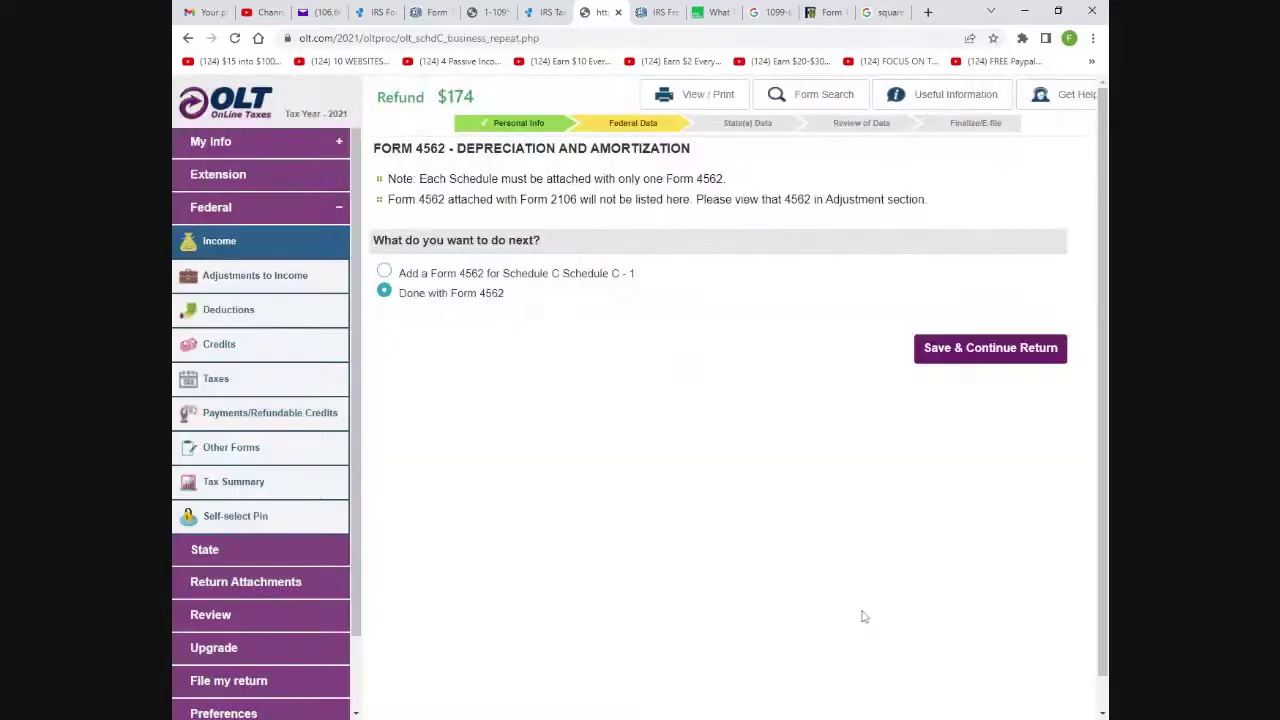
left_click(385, 273)
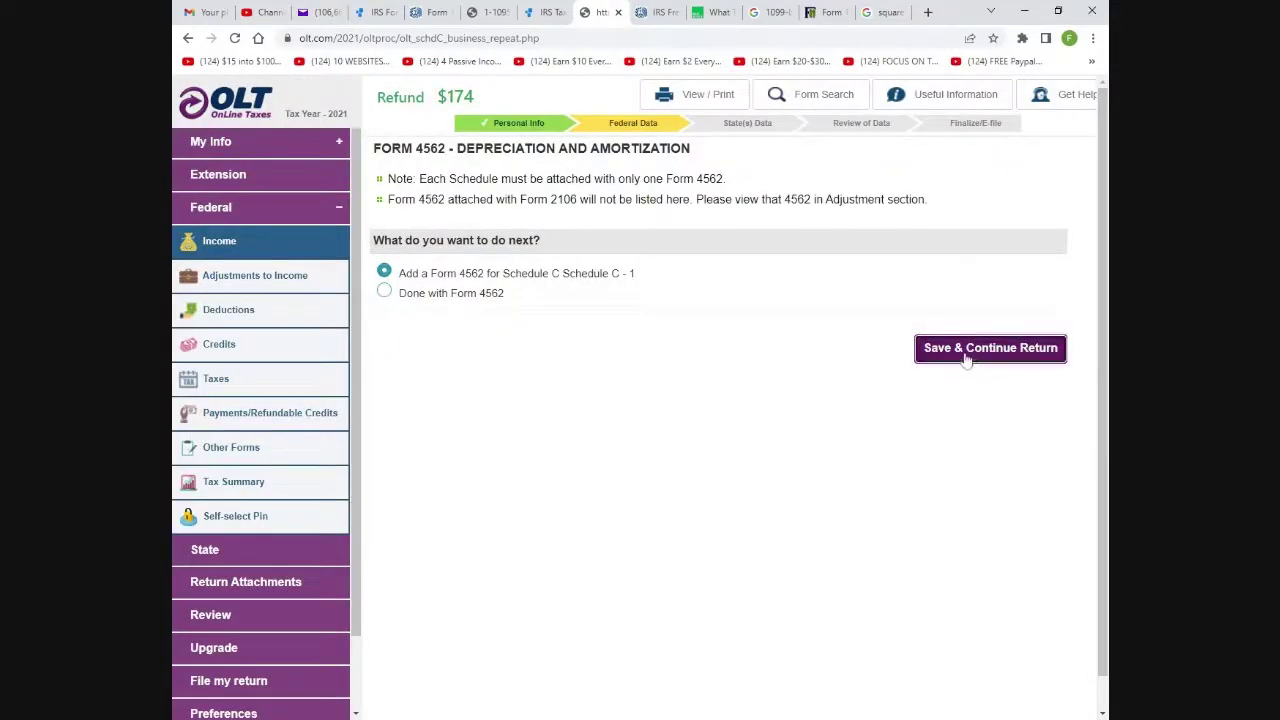
left_click(968, 355)
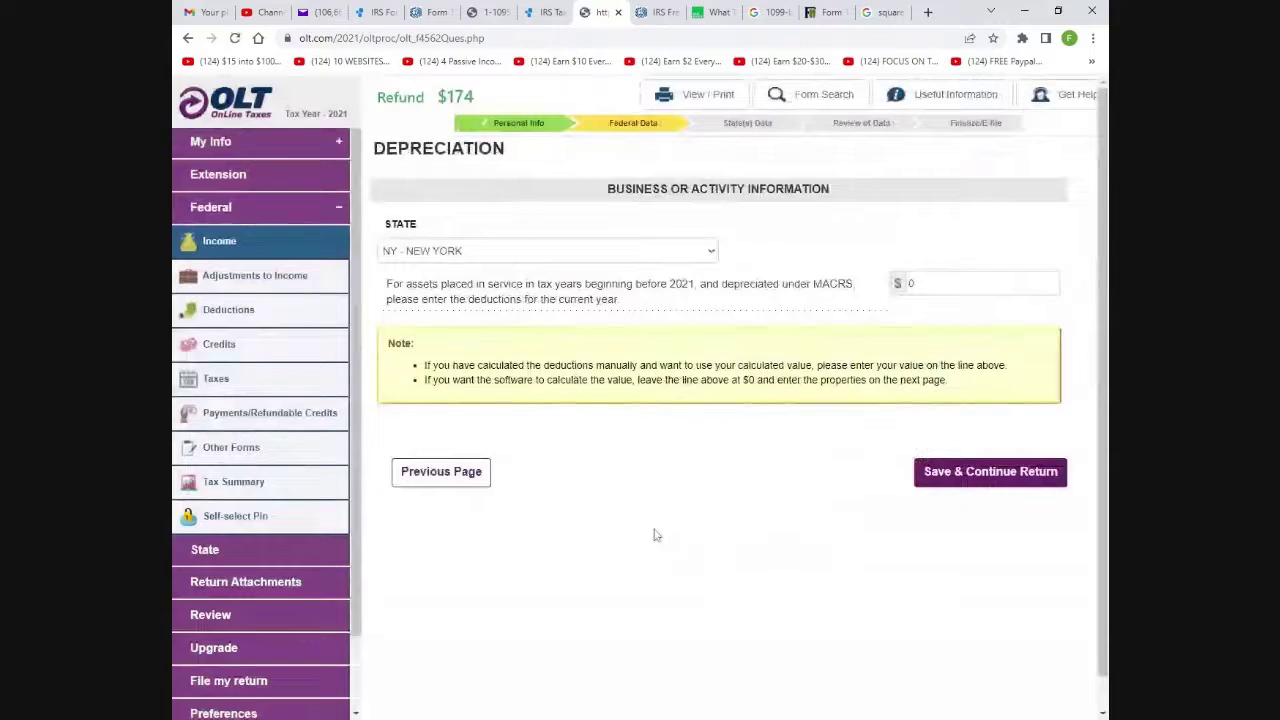
scroll(655, 535, "down", 1)
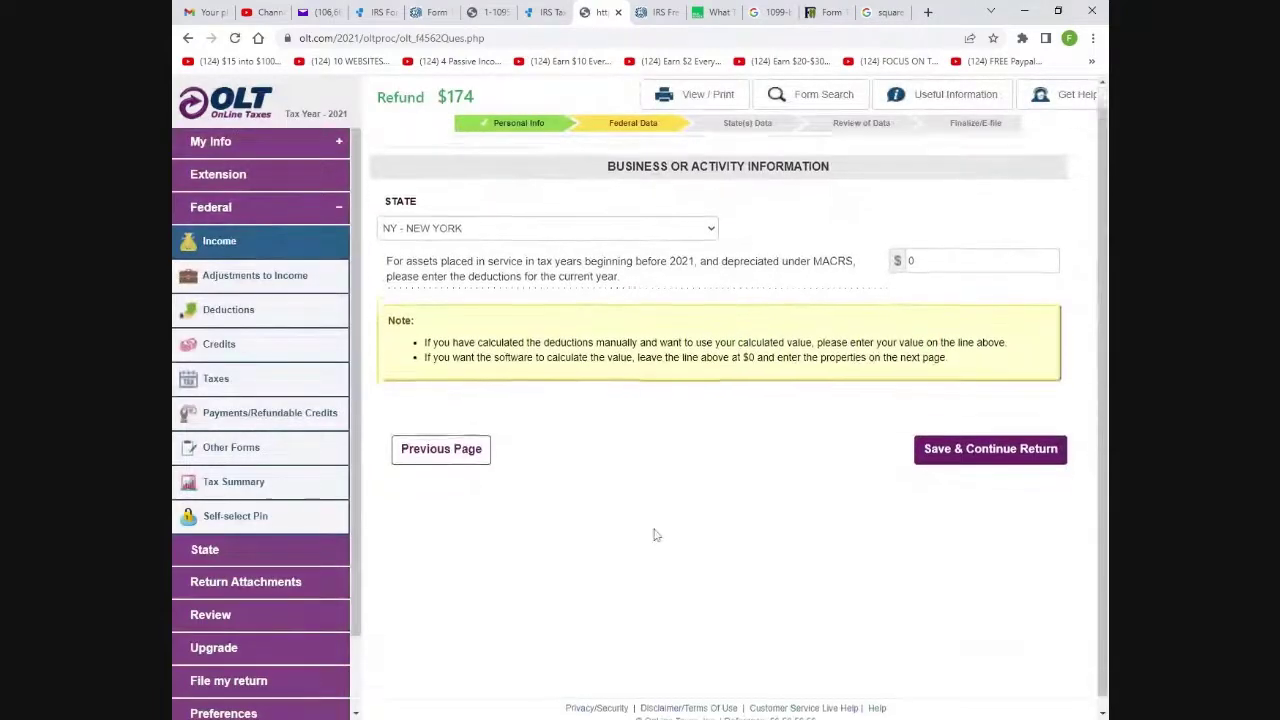
left_click(440, 440)
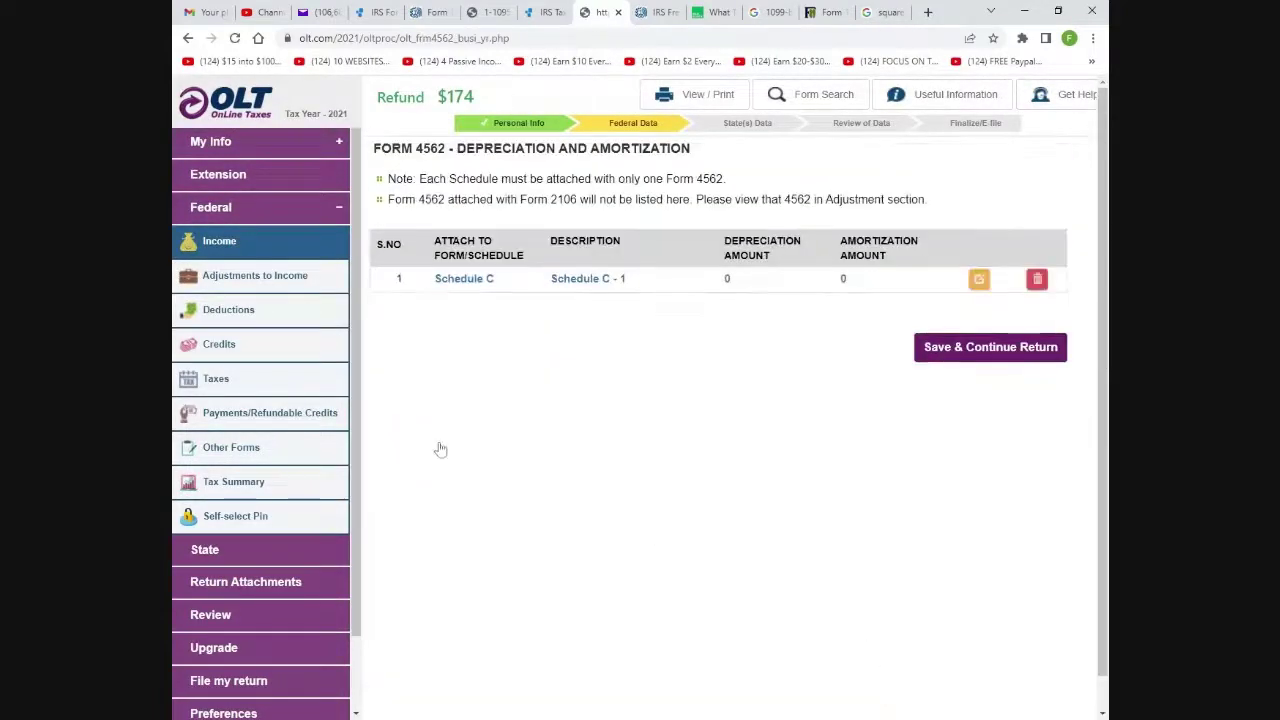
Step: Delete the Schedule C - 1 Form 4562 entry, confirming Yes, and return to the Form 4562 page
left_click(1037, 280)
left_click(980, 349)
left_click(1037, 280)
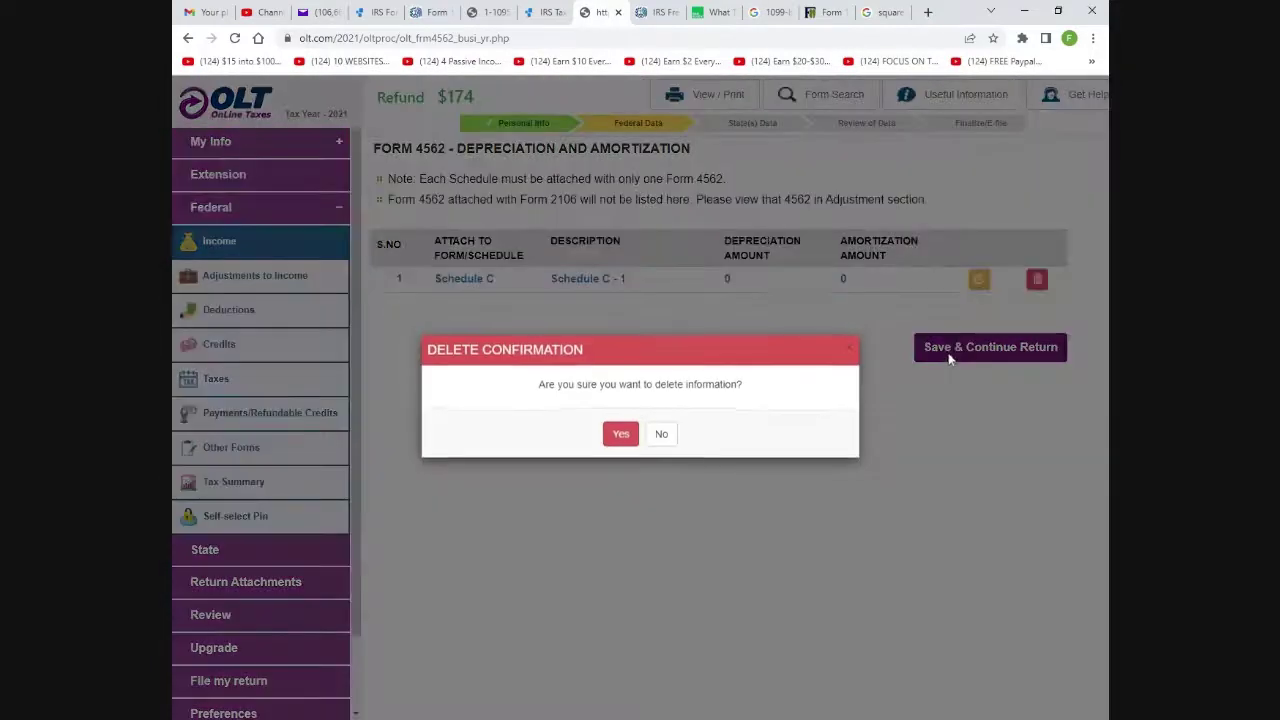
left_click(622, 436)
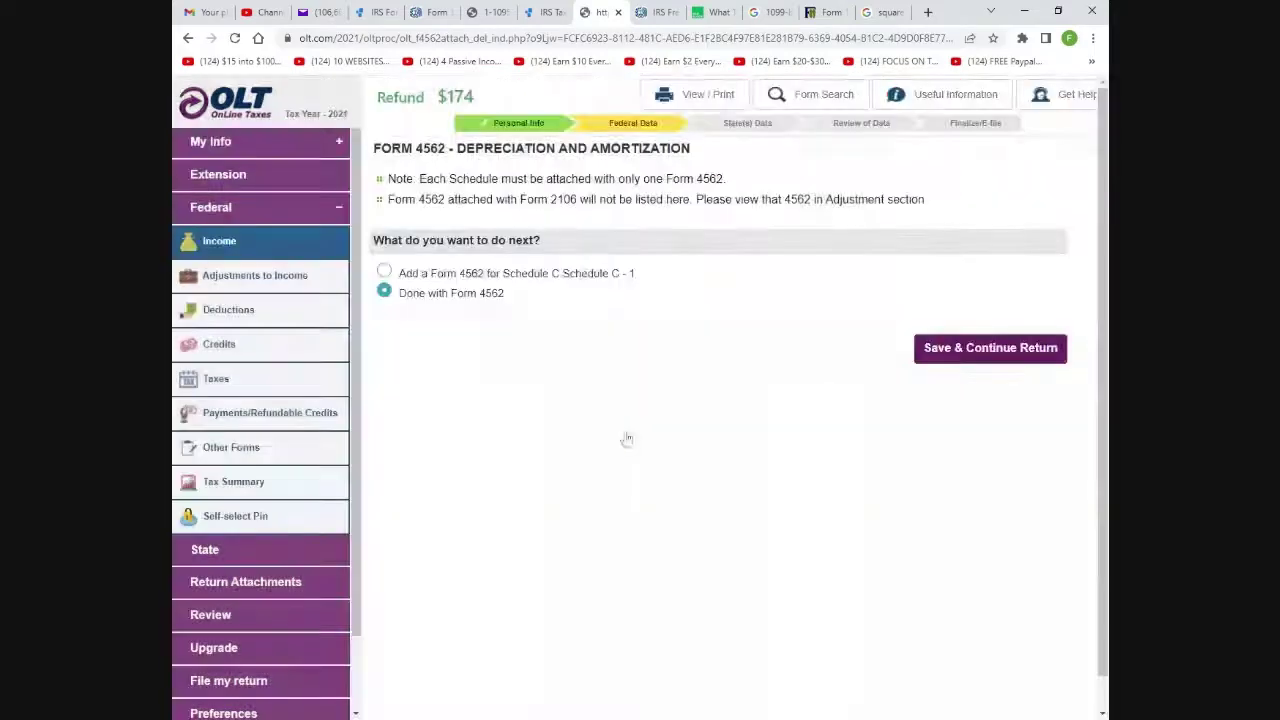
left_click(988, 348)
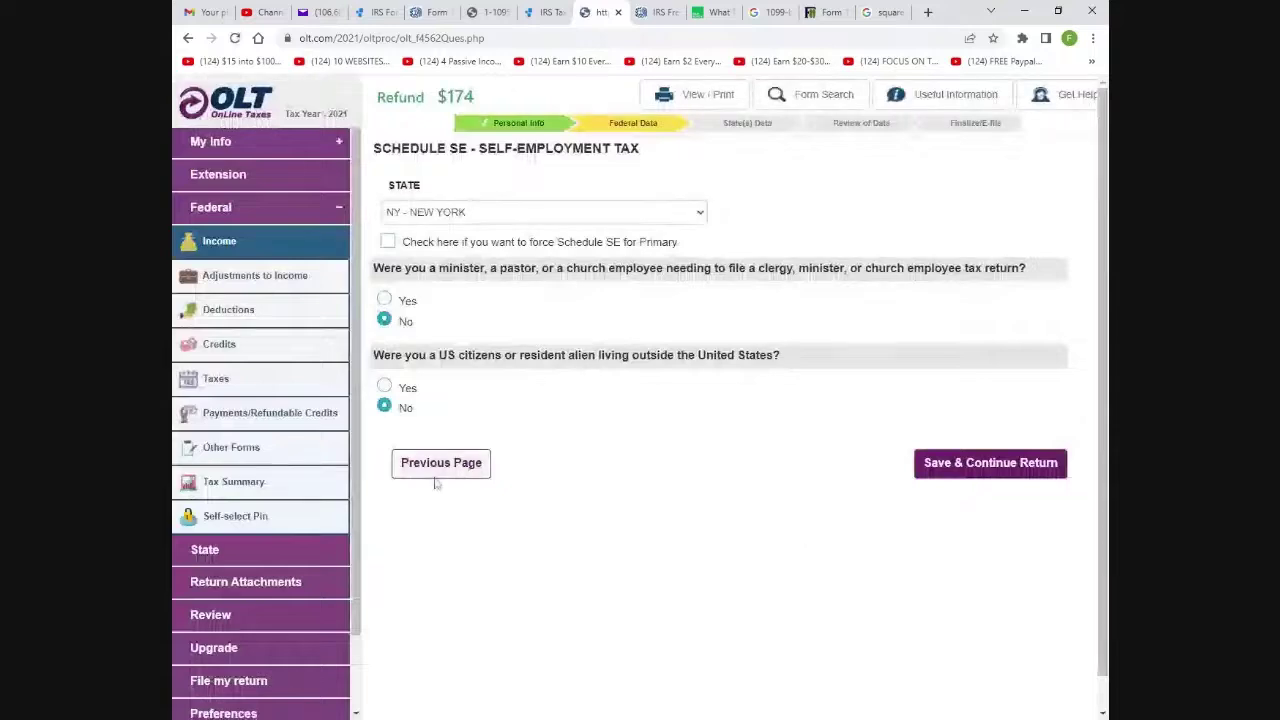
left_click(440, 463)
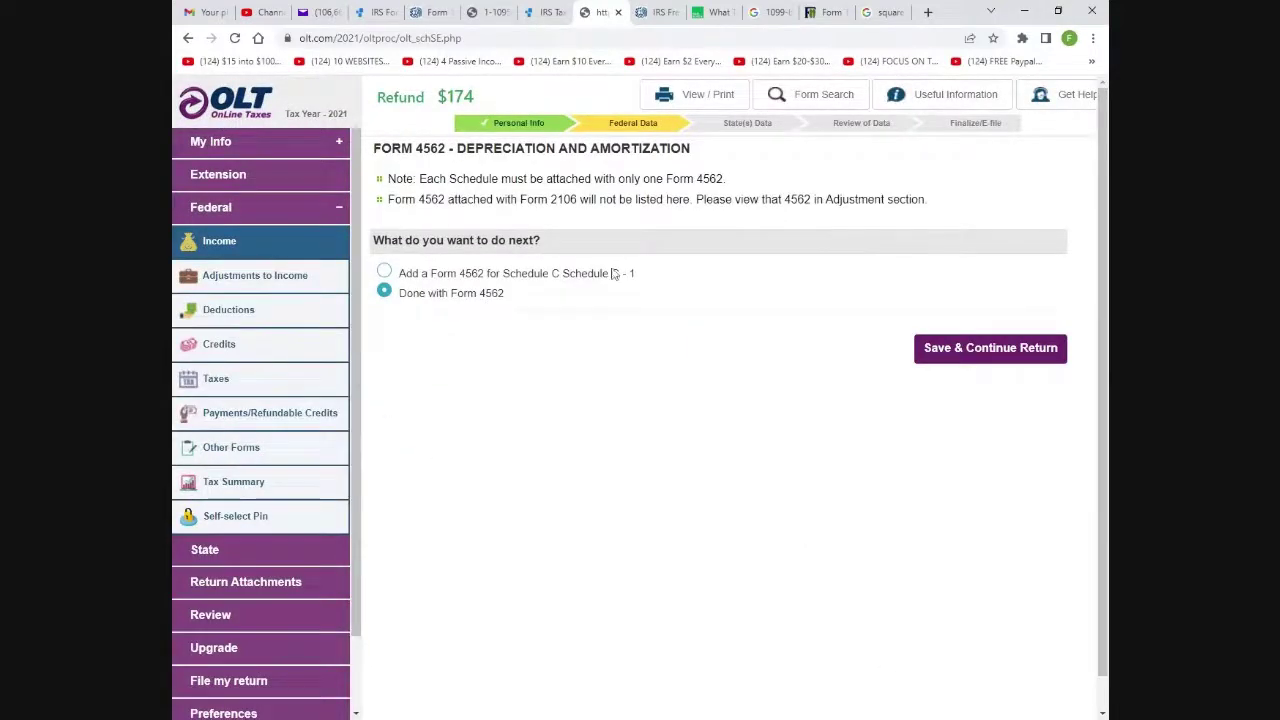
Step: Expand Business Income or Loss on the federal income summary and edit Schedule C
left_click(250, 250)
scroll(800, 476, "down", 3)
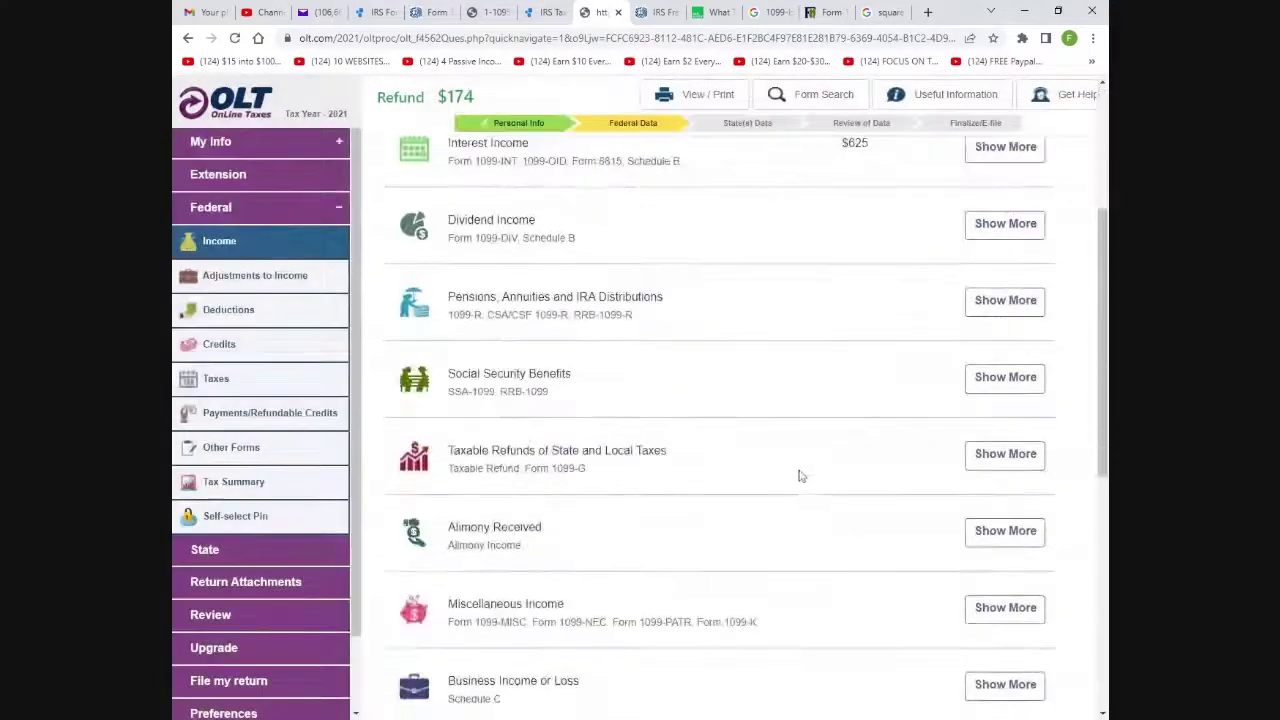
scroll(800, 476, "down", 2)
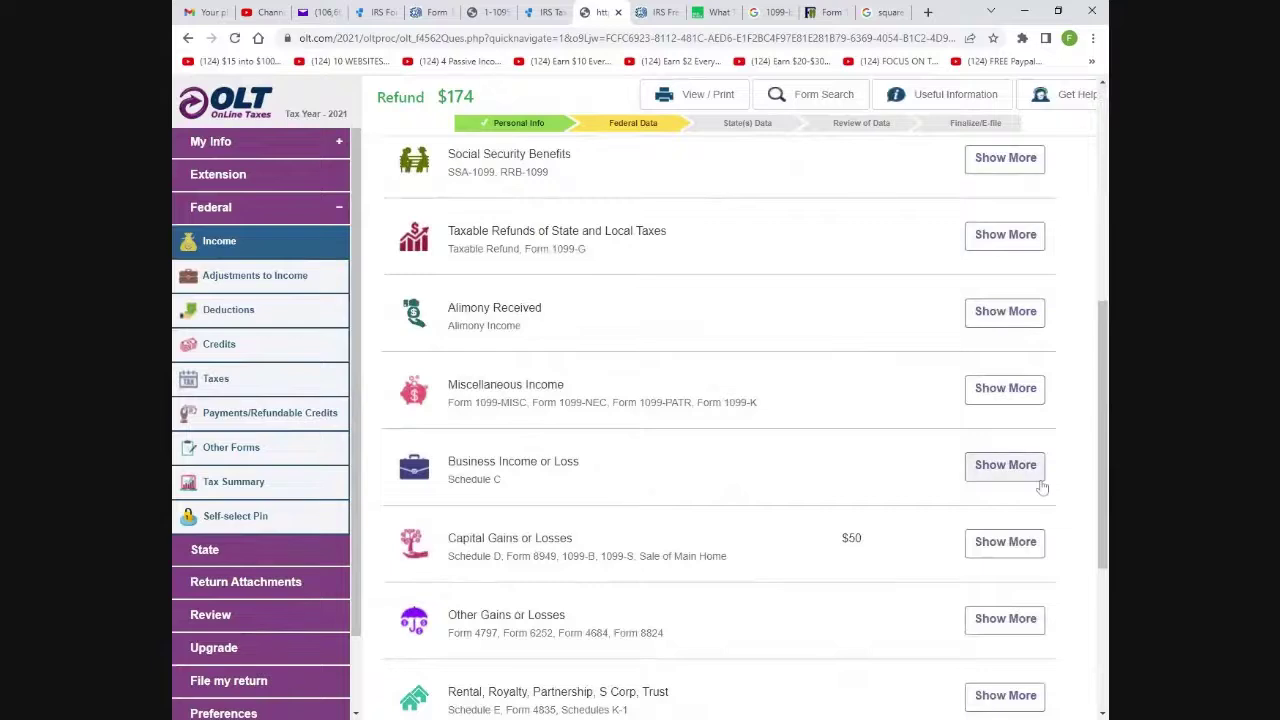
left_click(975, 468)
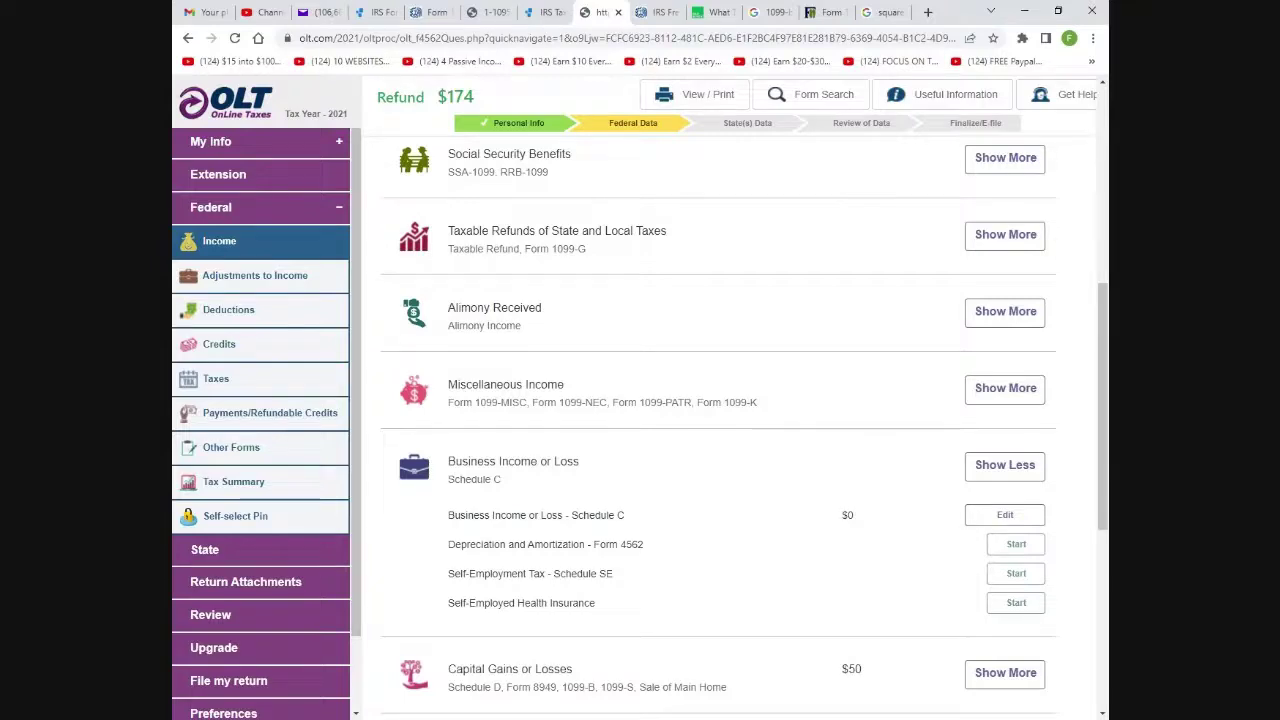
left_click(1005, 515)
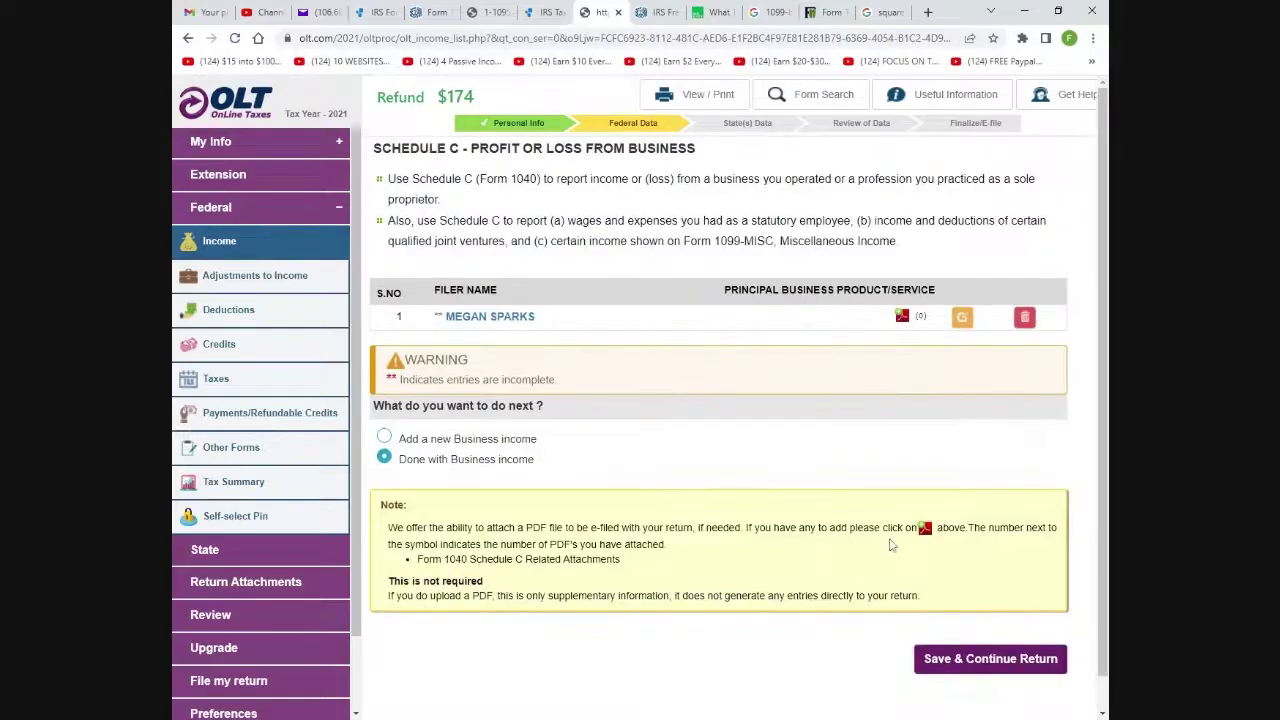
Step: Add another business and save its gross receipts page with joint venture answered No
scroll(420, 425, "down", 1)
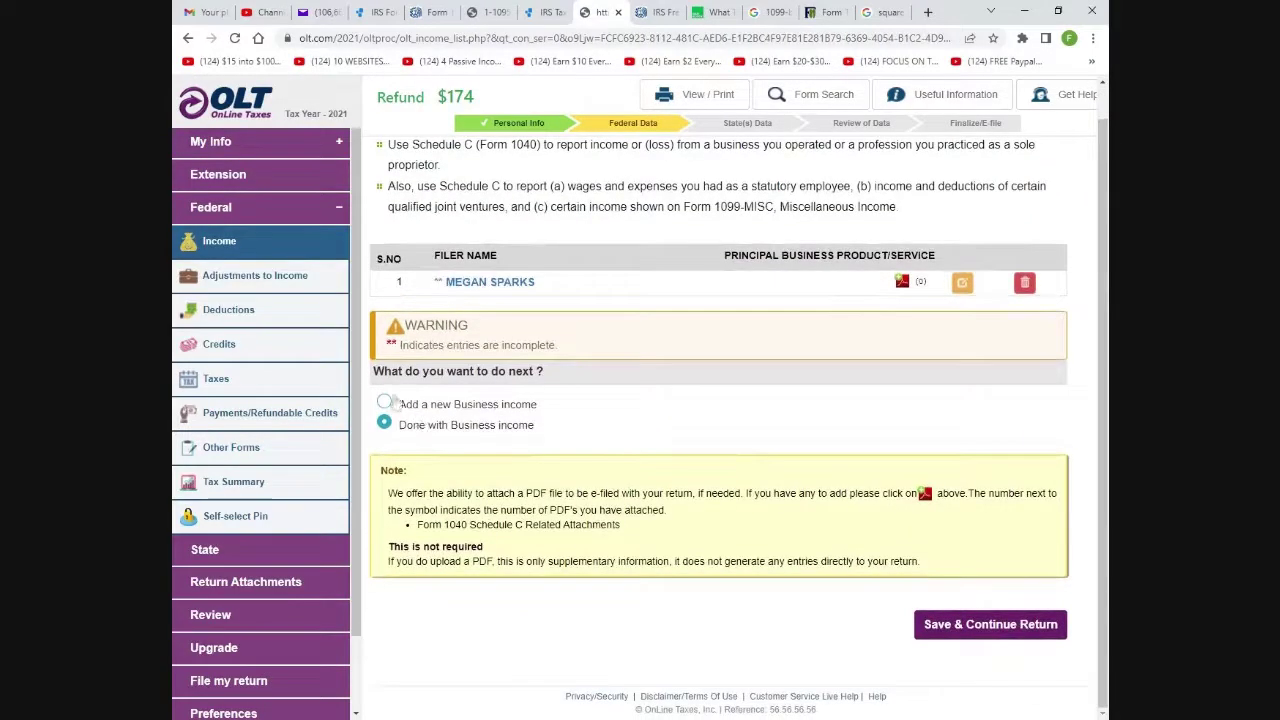
left_click(386, 403)
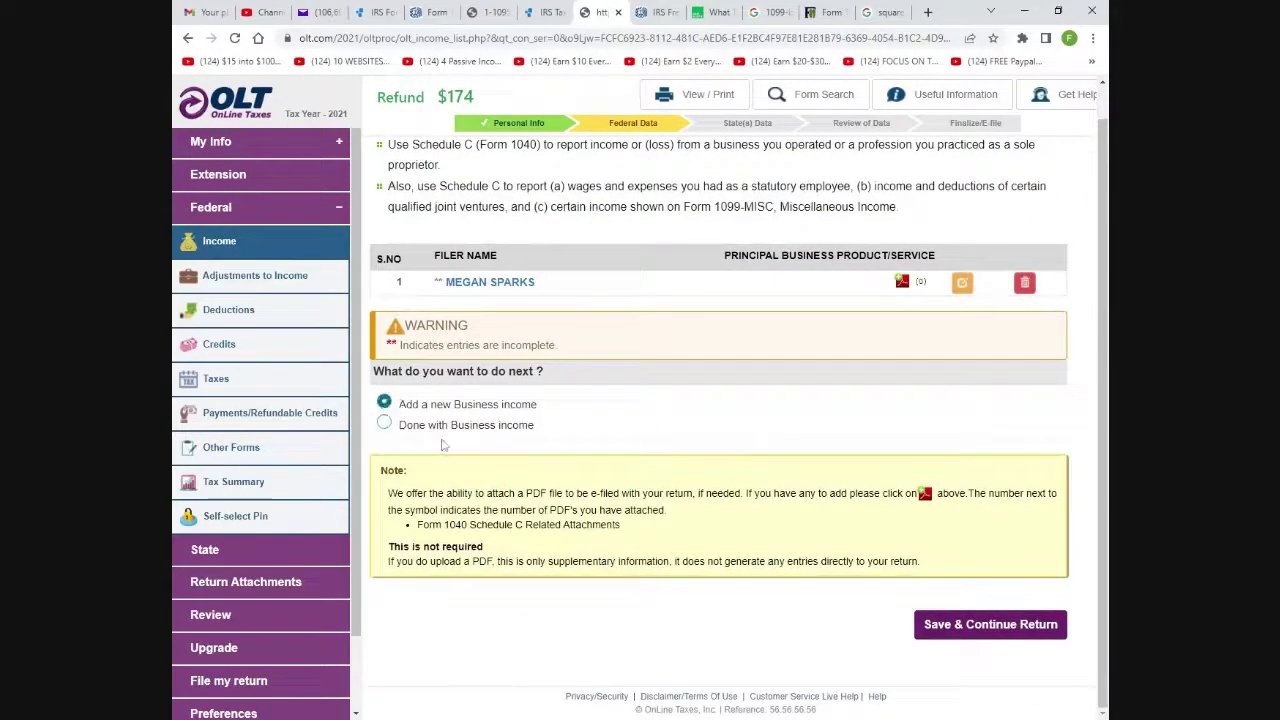
left_click(965, 628)
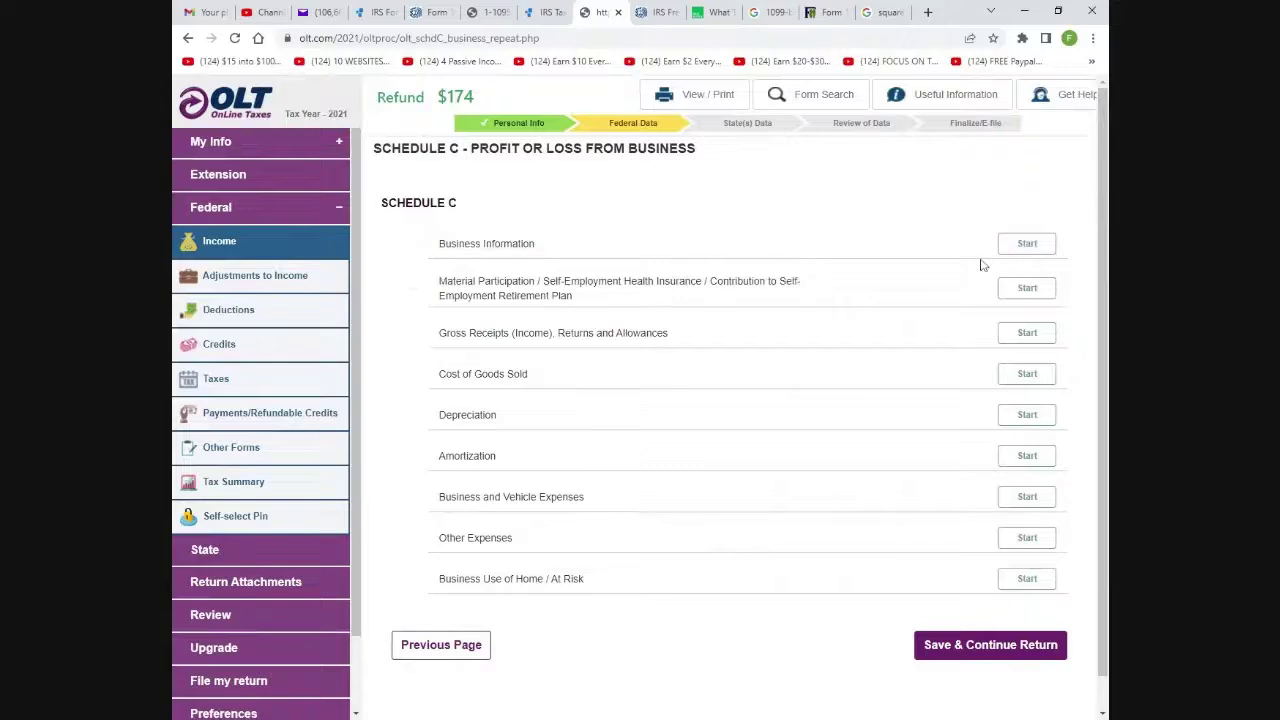
left_click(1005, 334)
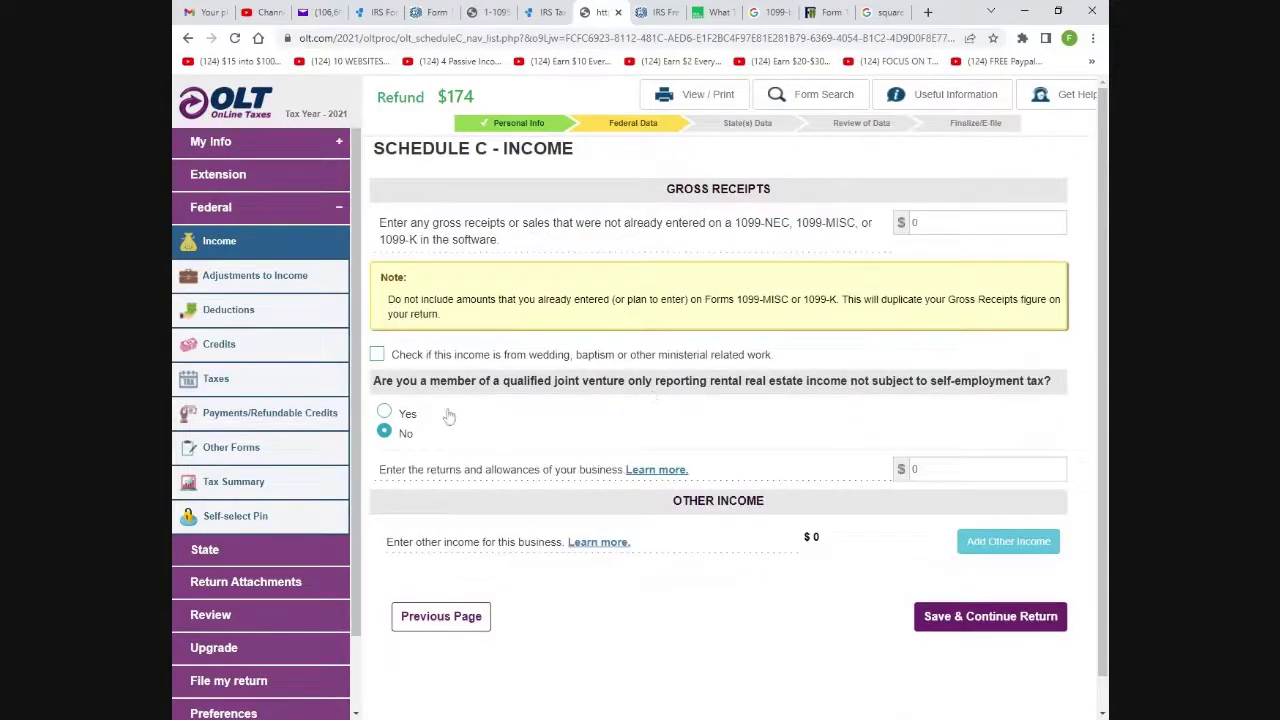
left_click(384, 413)
left_click(385, 433)
left_click(1030, 616)
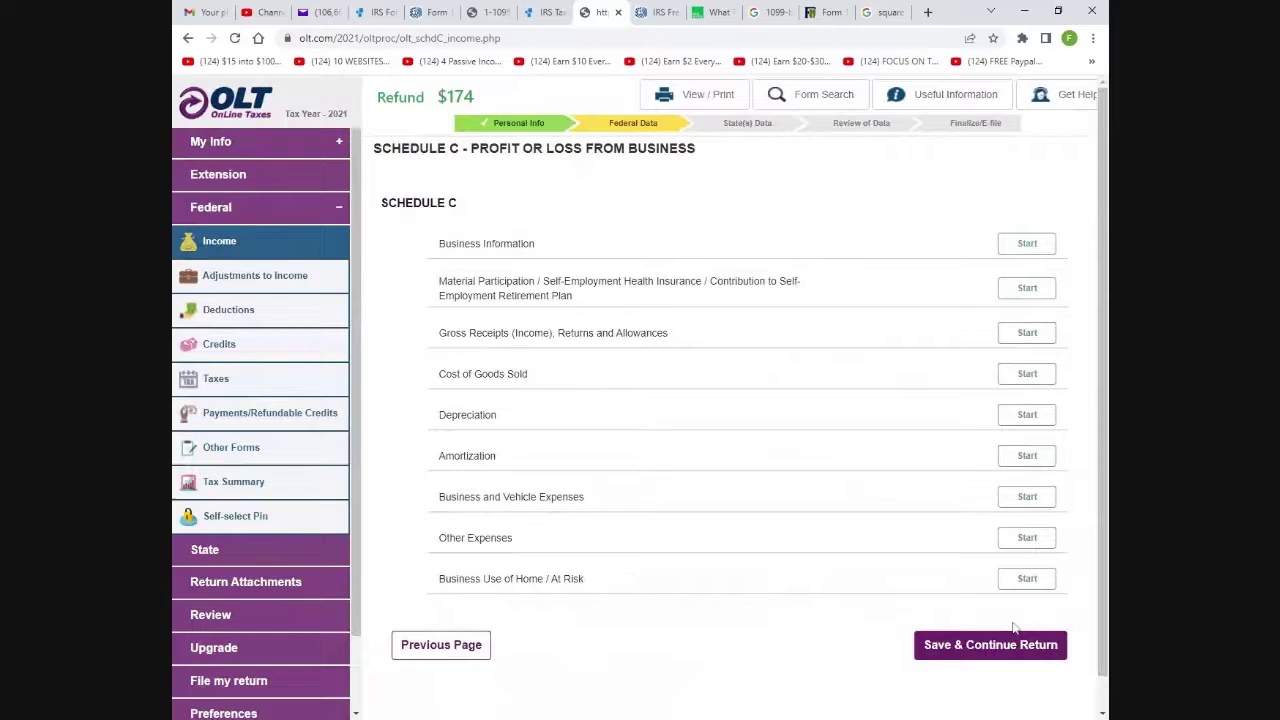
Step: Step back to the Schedule C business summary listing two incomplete entries
scroll(1014, 627, "down", 2)
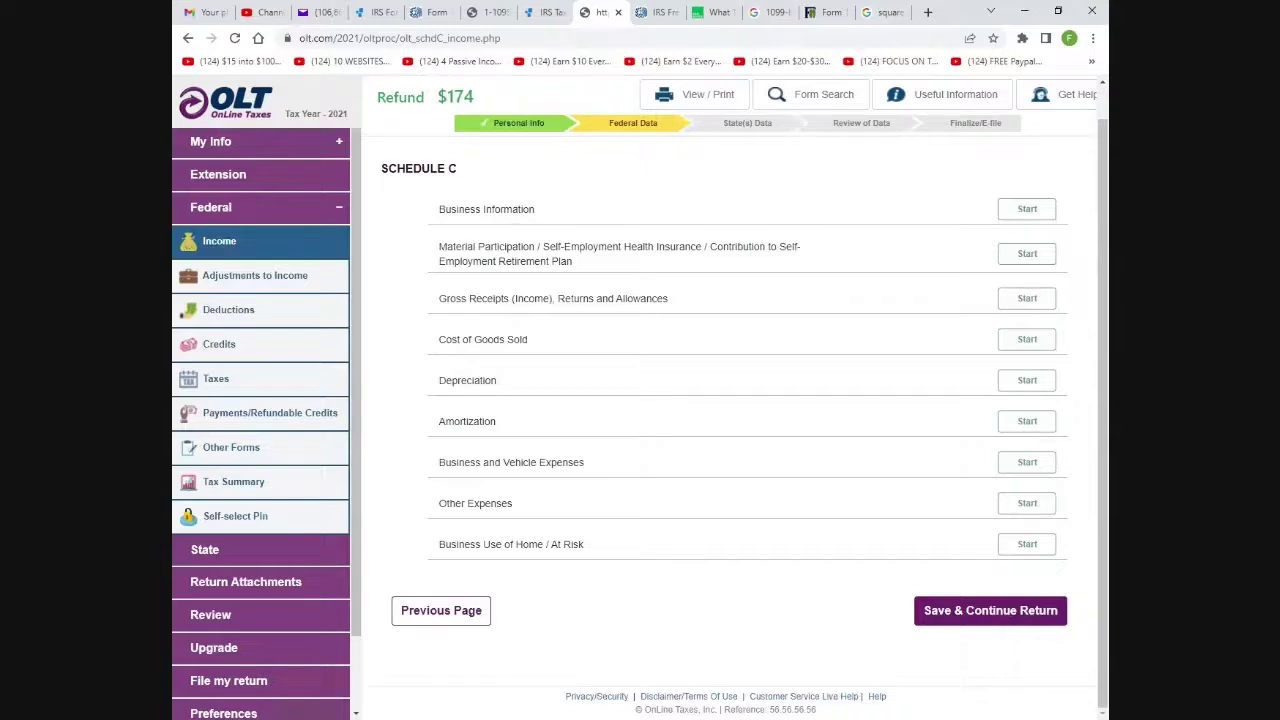
left_click(445, 611)
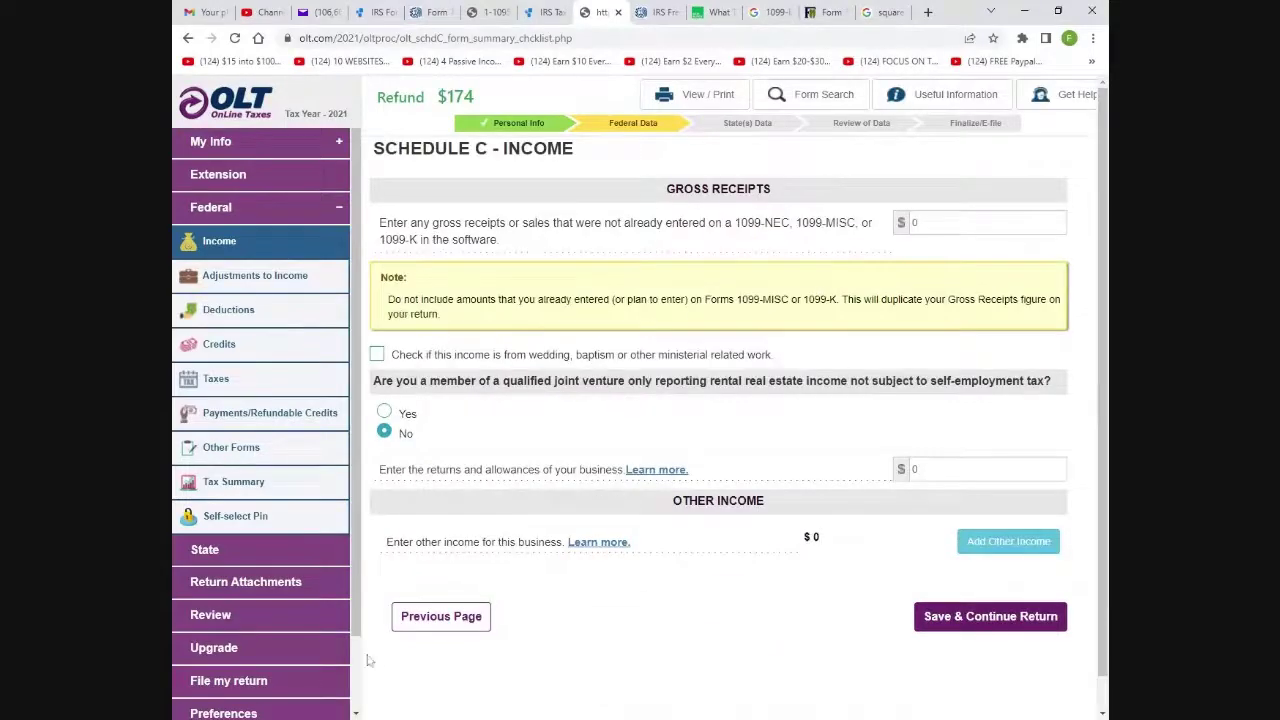
left_click(418, 625)
left_click(430, 641)
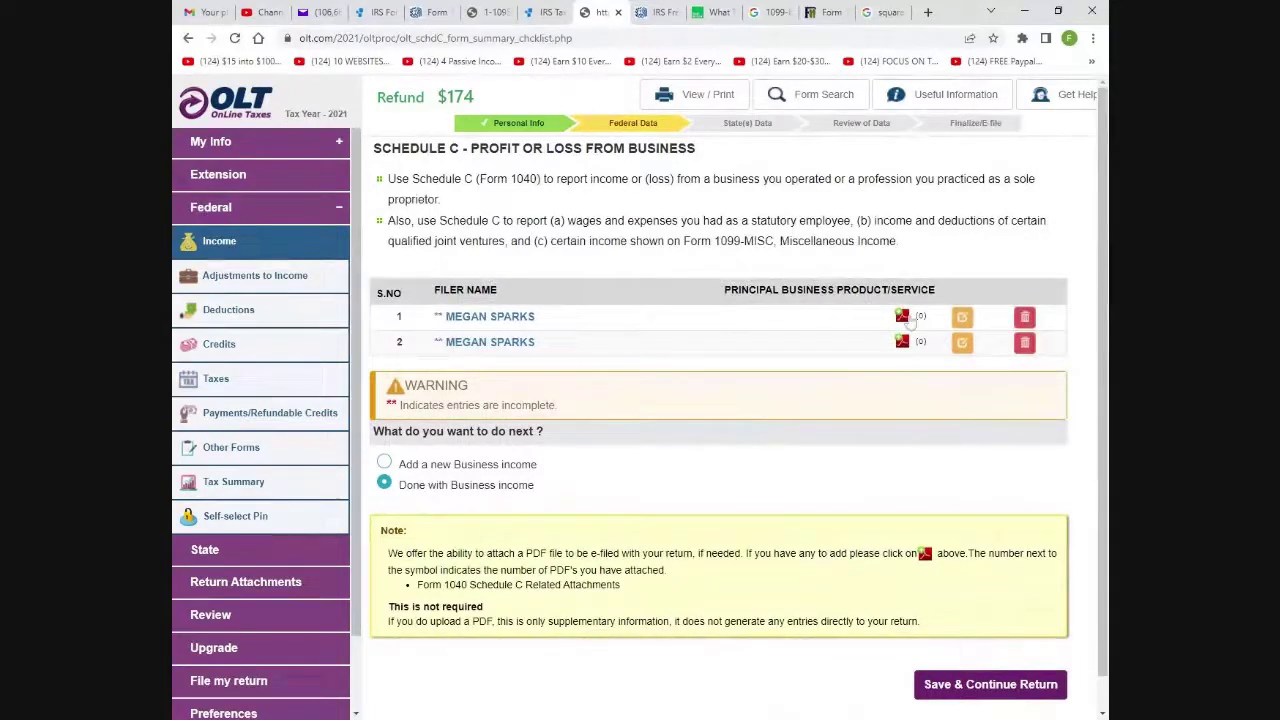
Step: Cancel the PDF attachment, delete both incomplete Schedule C businesses, then save and continue
left_click(905, 318)
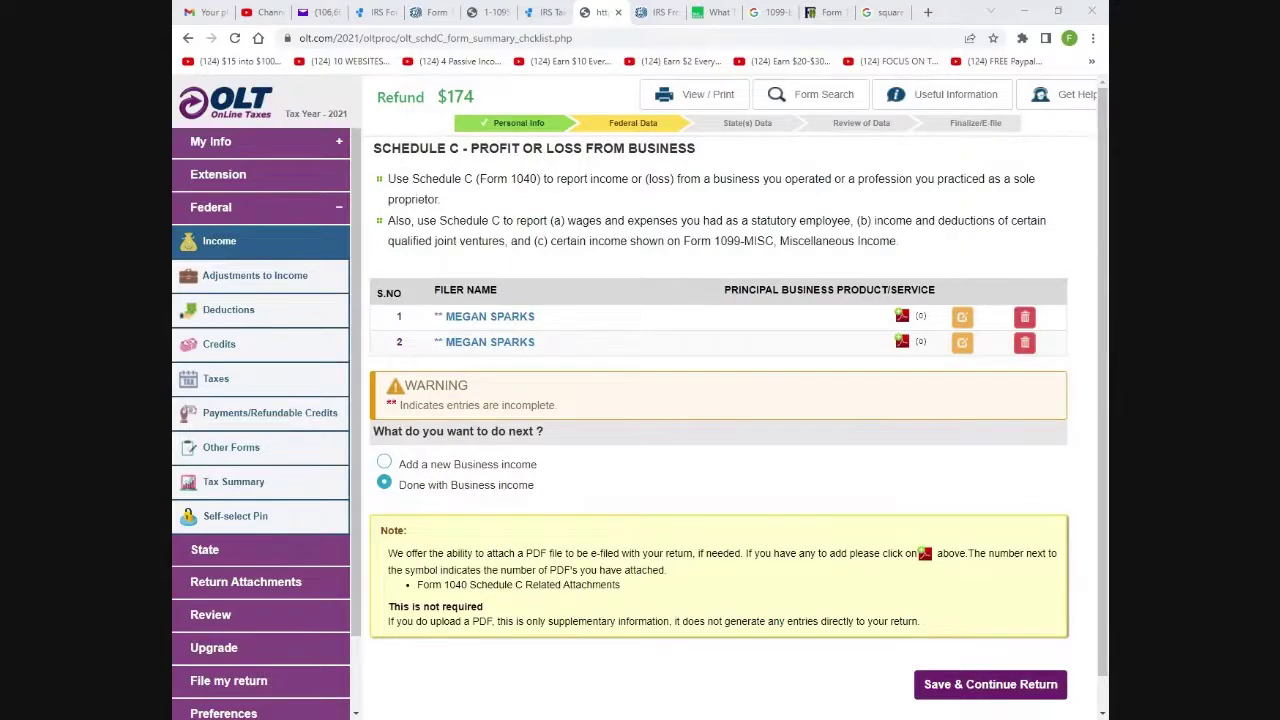
key("Escape")
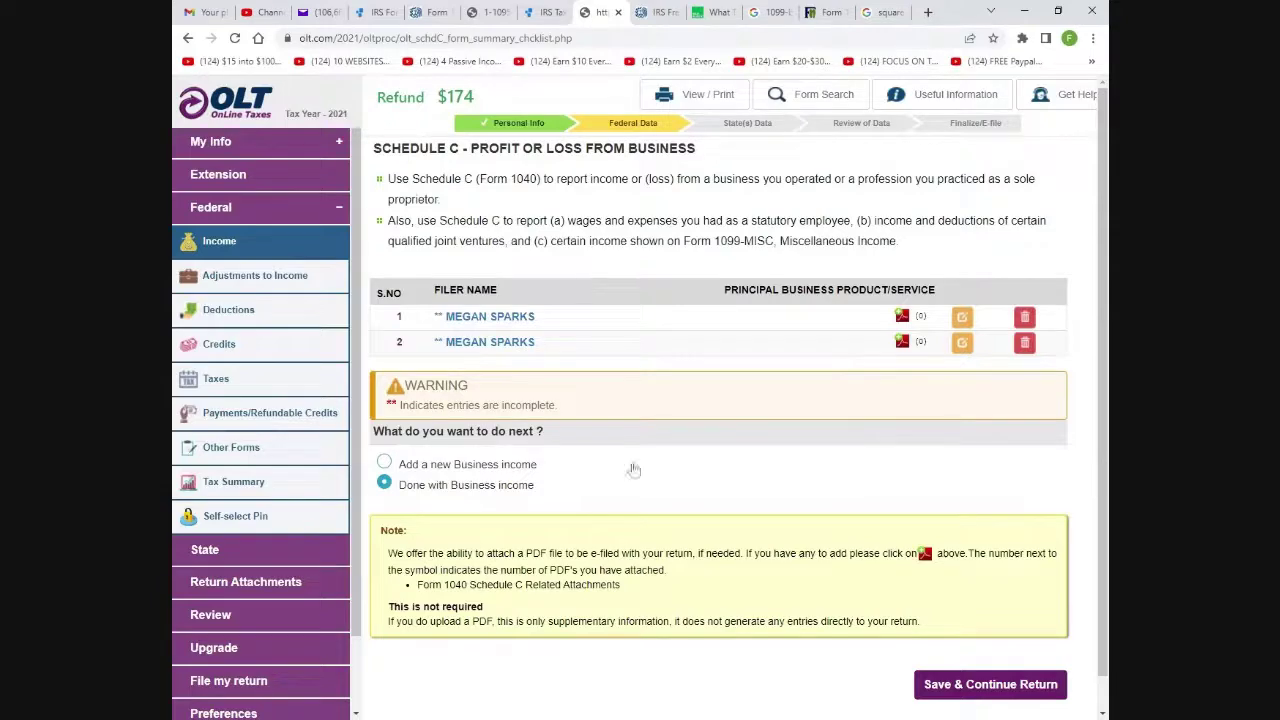
left_click(1024, 342)
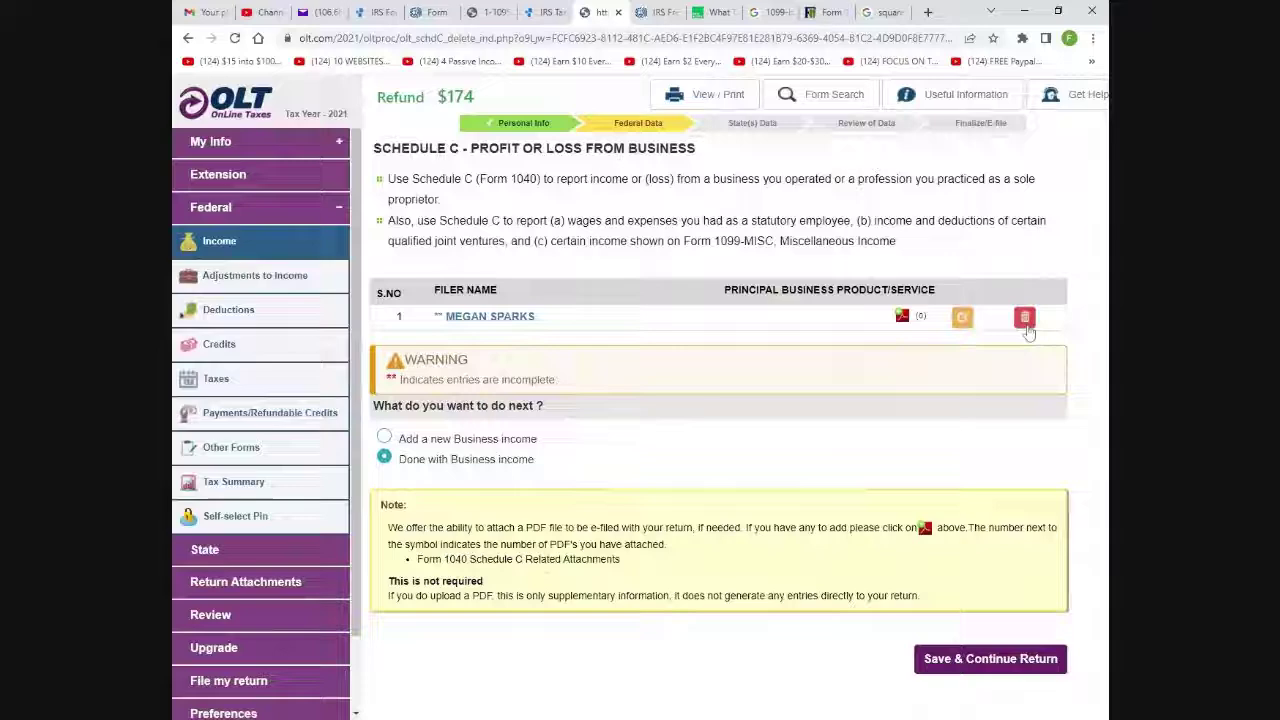
left_click(1024, 316)
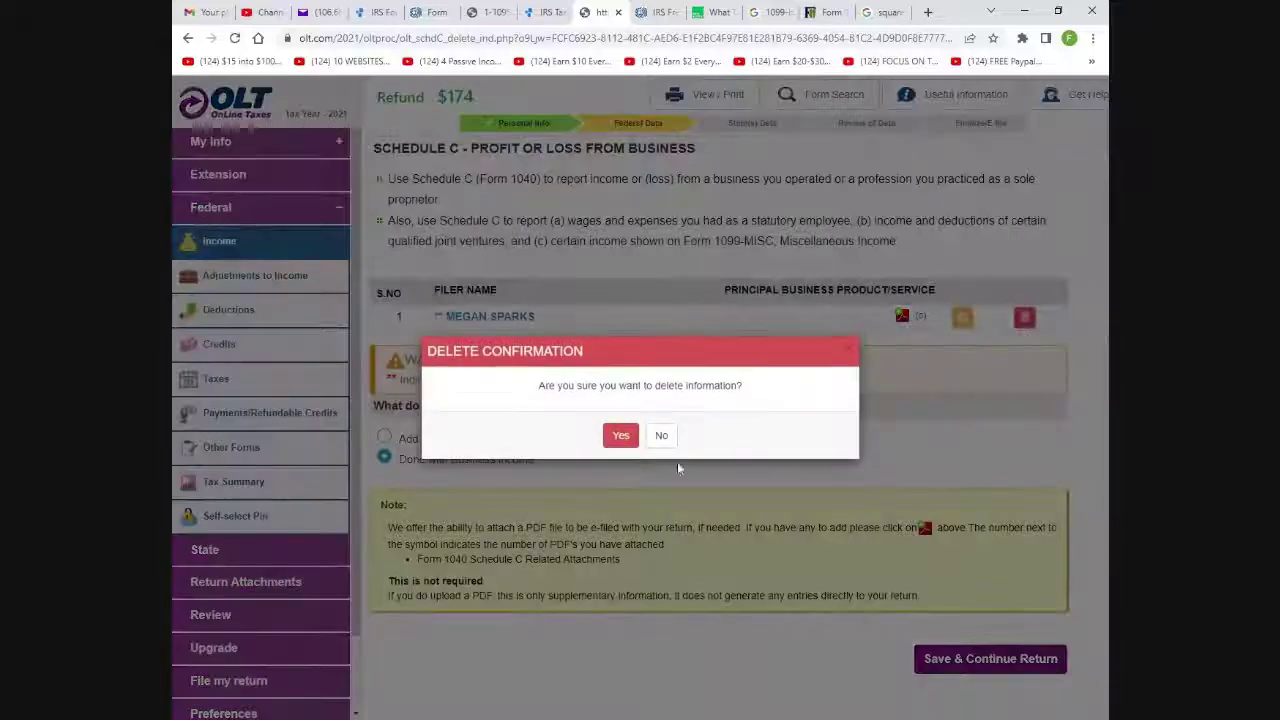
left_click(624, 438)
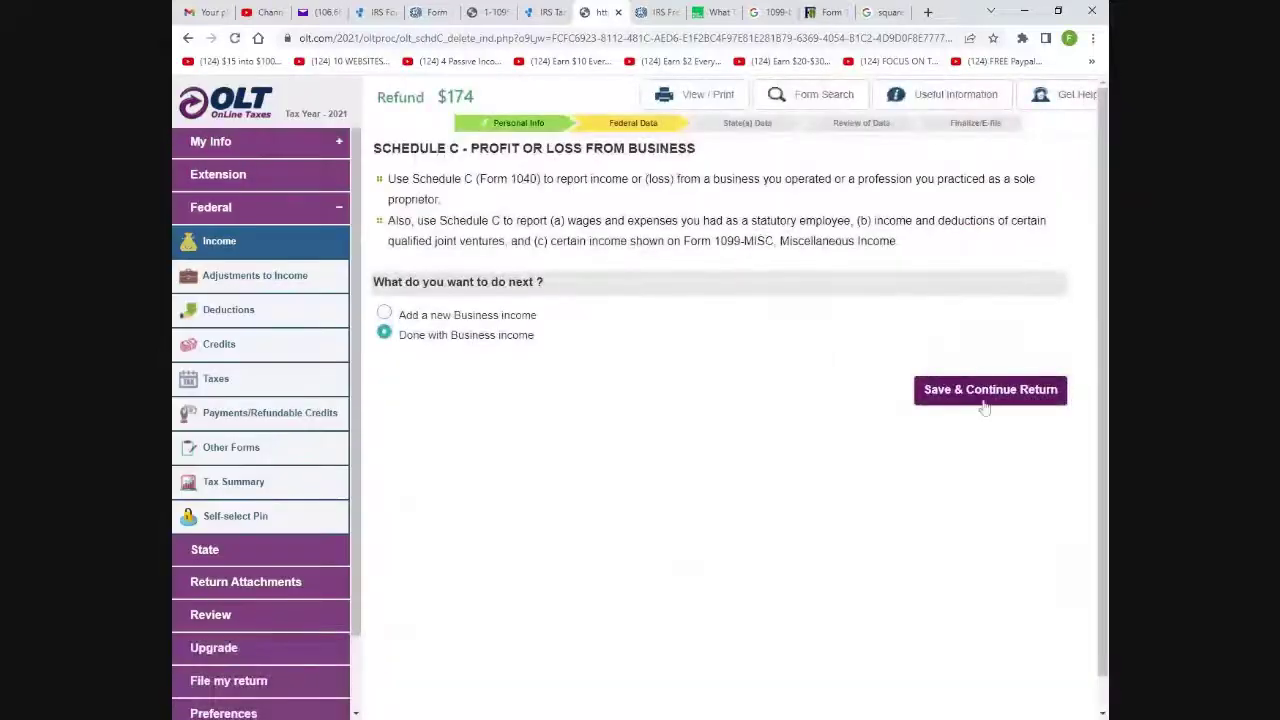
left_click(970, 390)
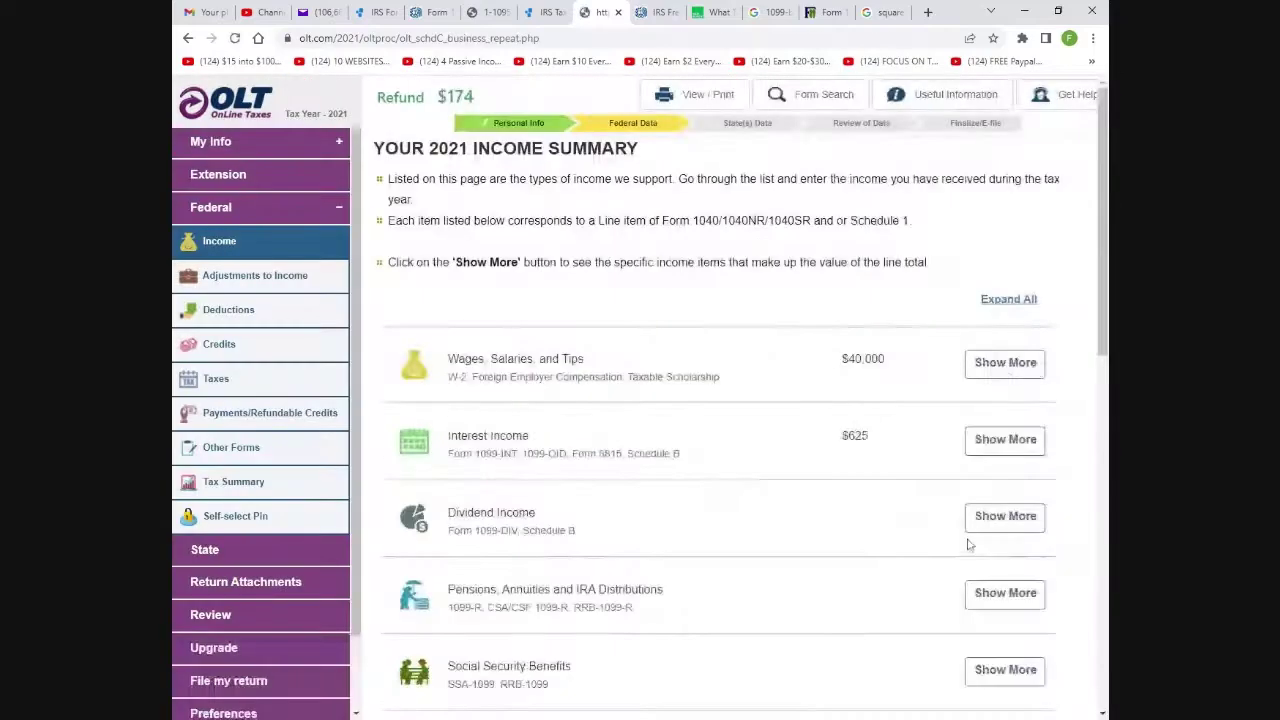
Step: Expand Business Income or Loss on the Income Summary, showing Schedule C at $0
scroll(967, 540, "down", 1)
scroll(967, 540, "down", 5)
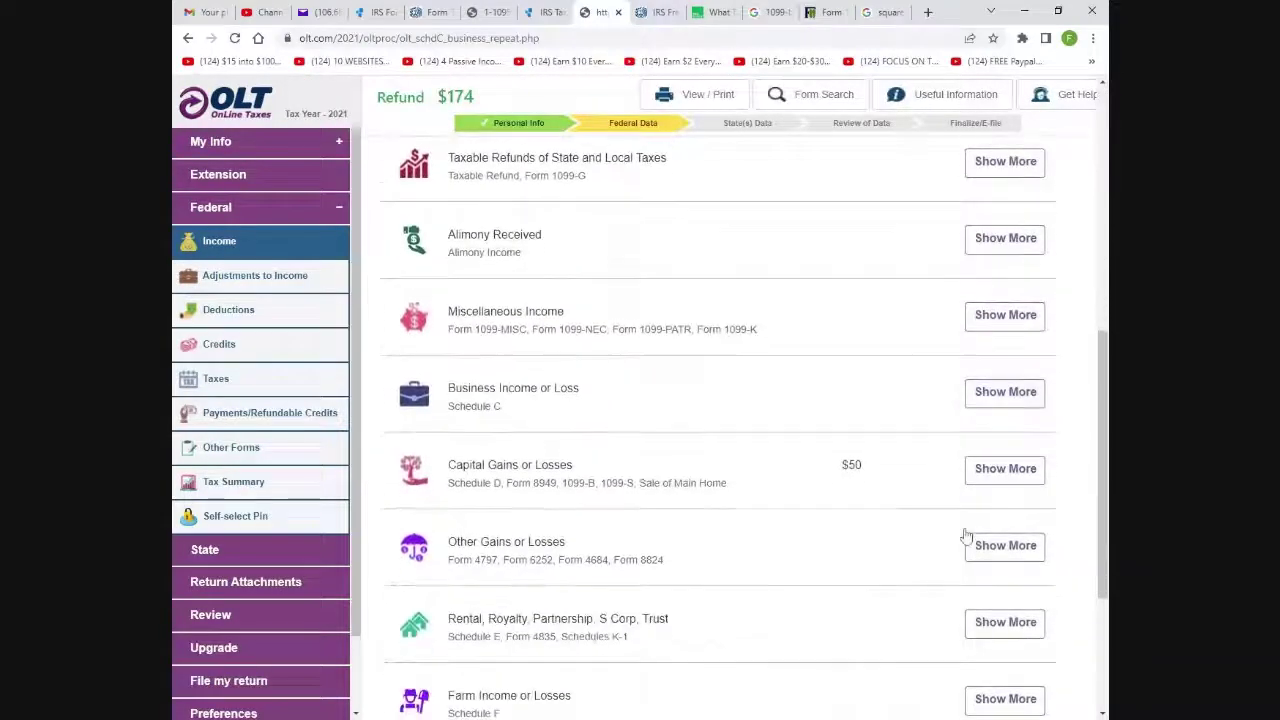
left_click(991, 398)
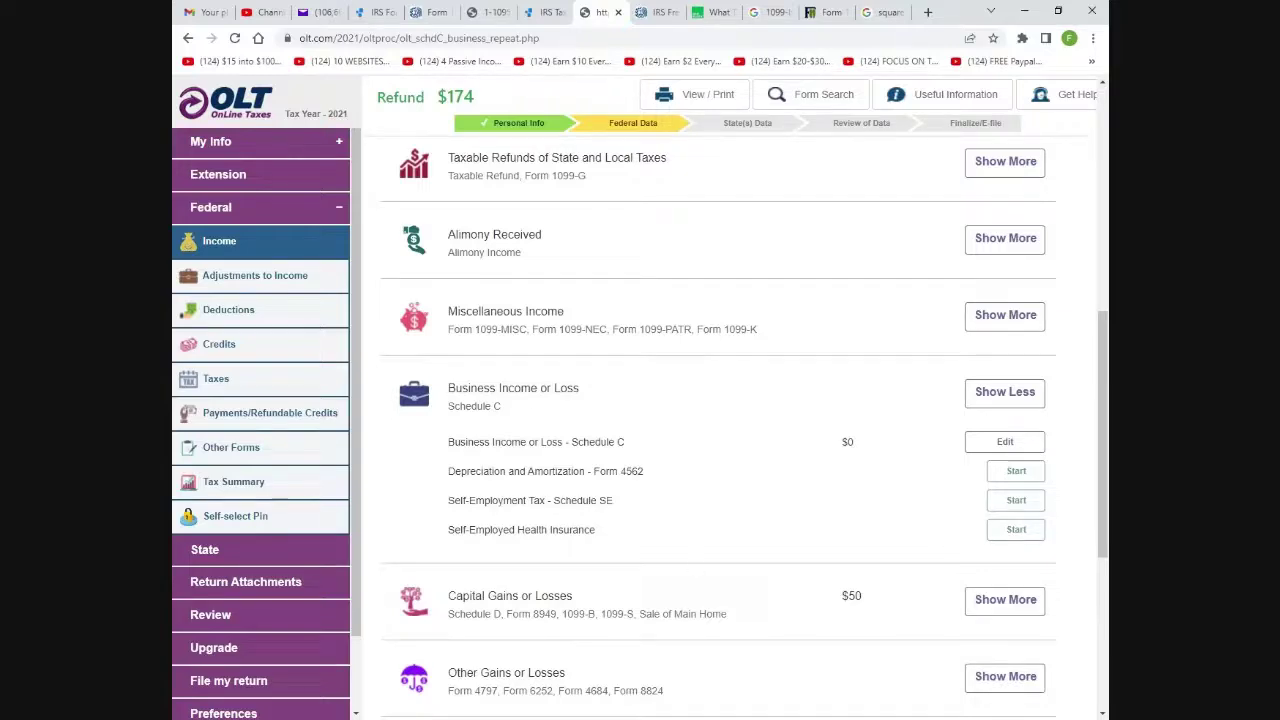
scroll(698, 520, "down", 1)
scroll(698, 520, "down", 1)
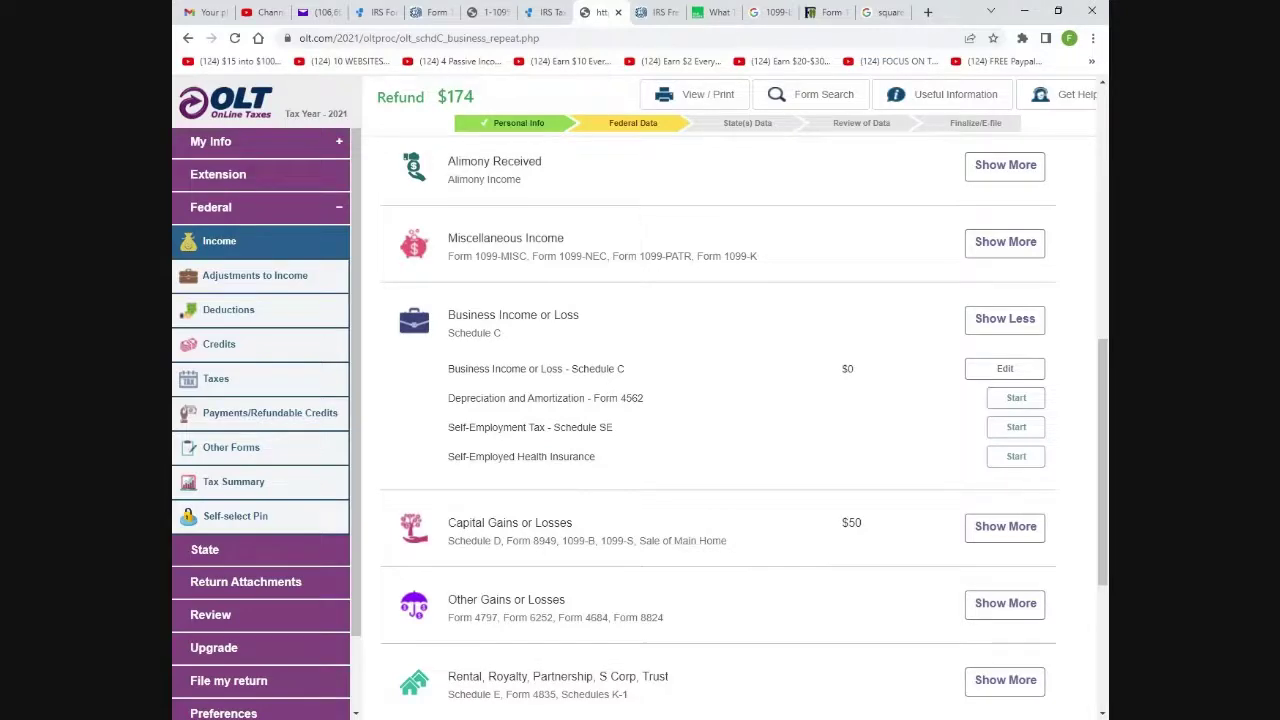
scroll(700, 455, "down", 2)
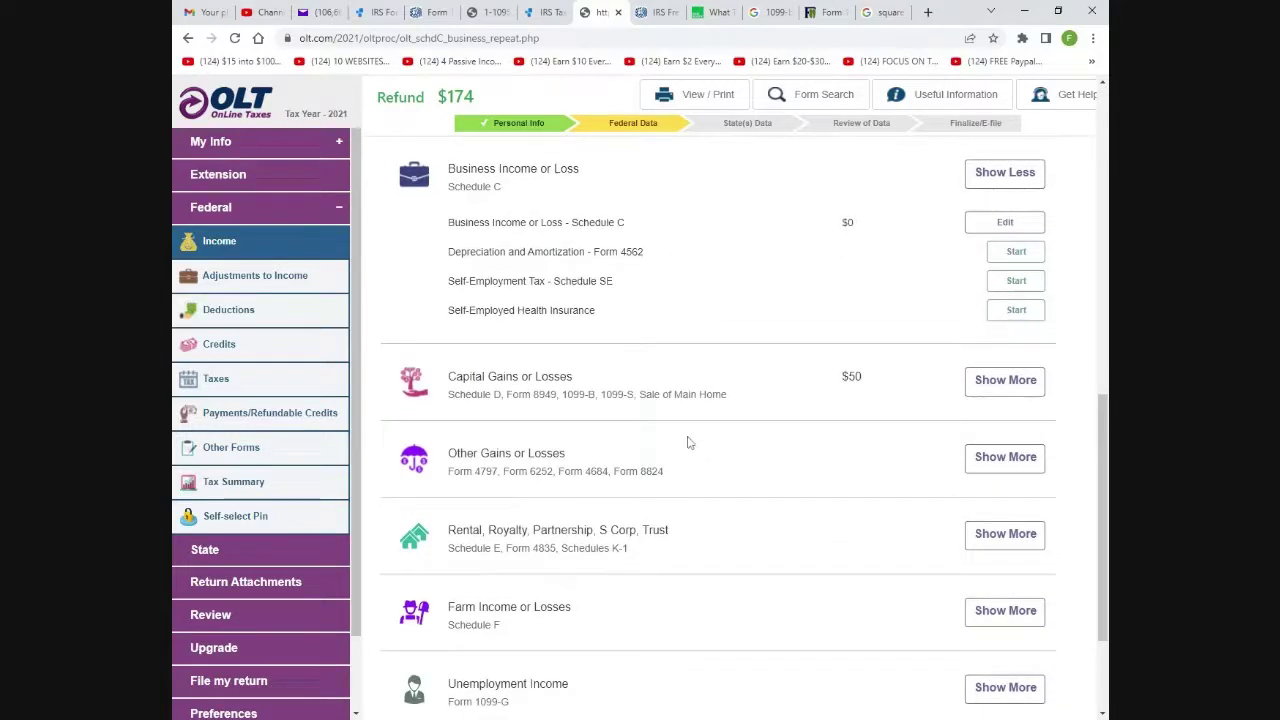
scroll(688, 443, "down", 2)
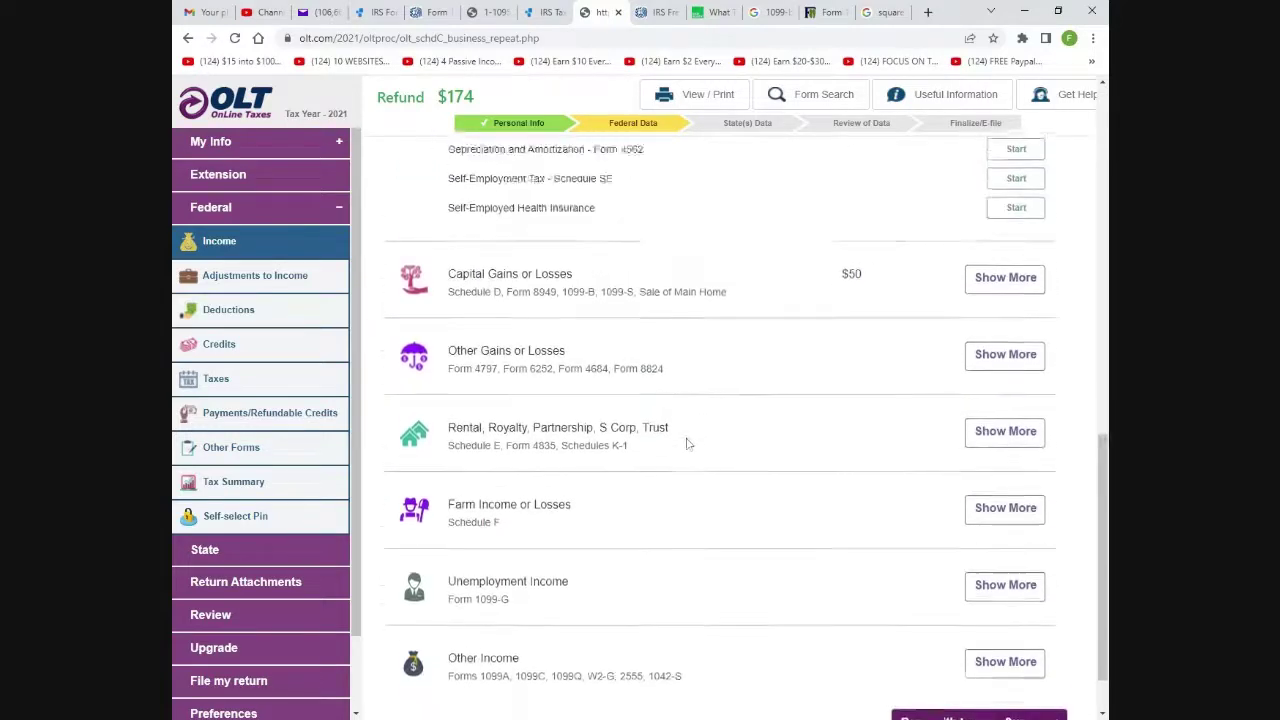
scroll(688, 443, "up", 2)
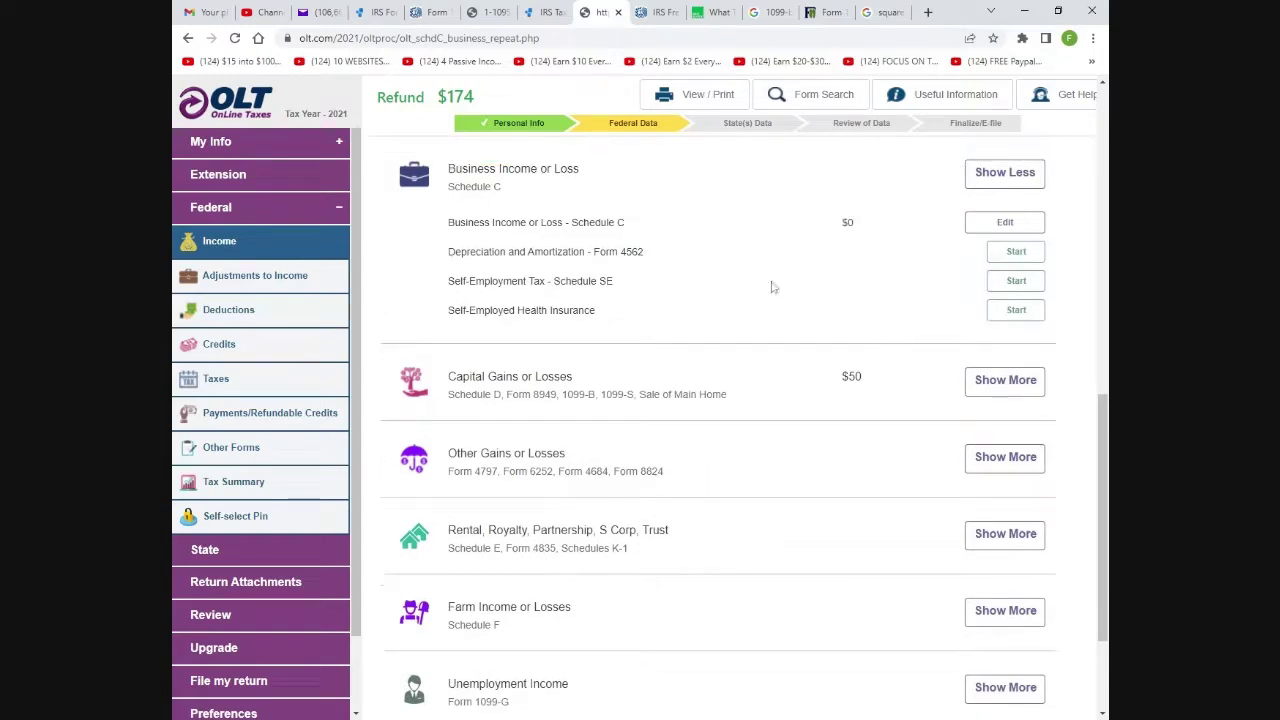
scroll(600, 288, "up", 2)
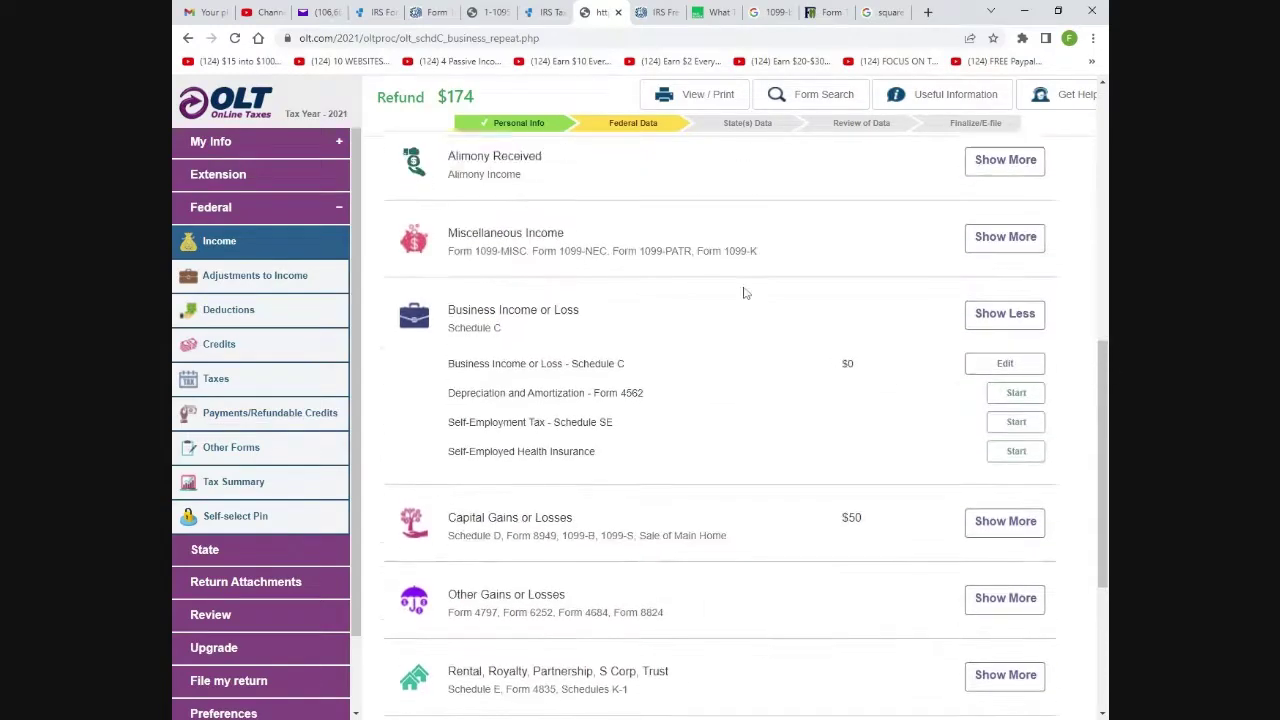
scroll(676, 390, "down", 2)
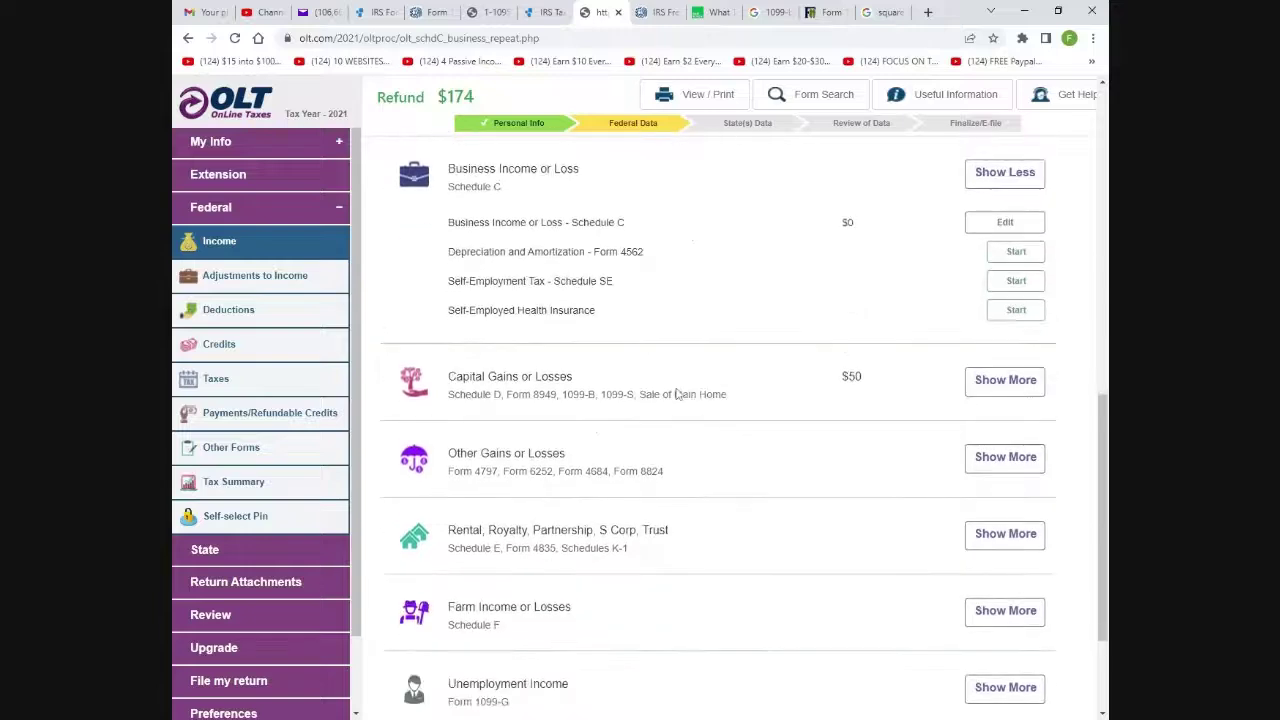
scroll(676, 394, "up", 1)
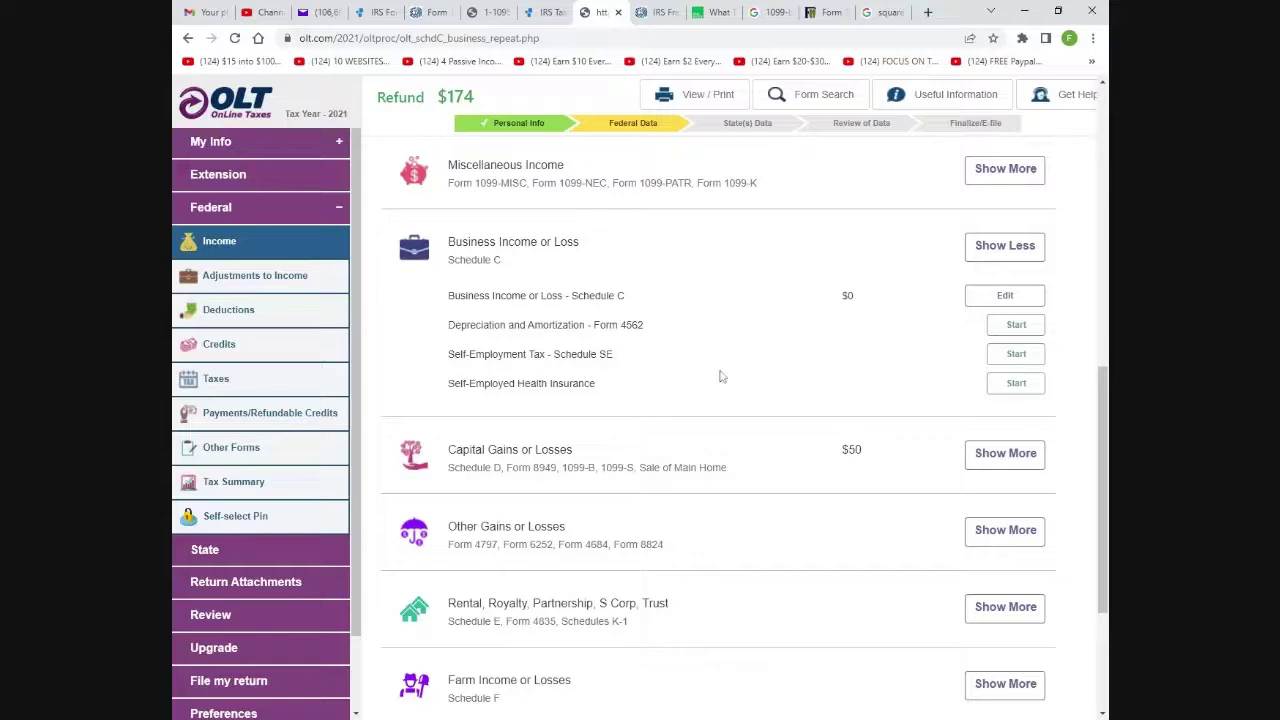
Step: Review the Other Forms list without starting any form, then save and continue
scroll(722, 378, "down", 1)
scroll(736, 397, "up", 2)
scroll(736, 398, "down", 1)
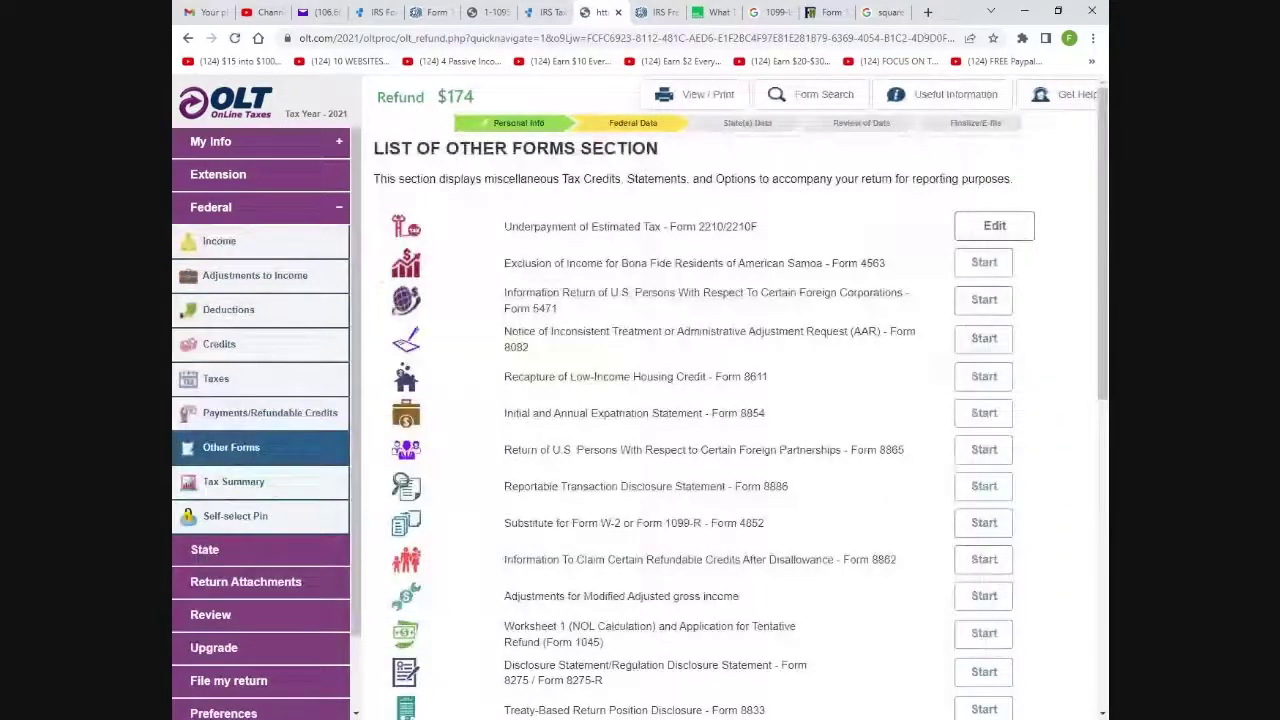
scroll(700, 420, "down", 3)
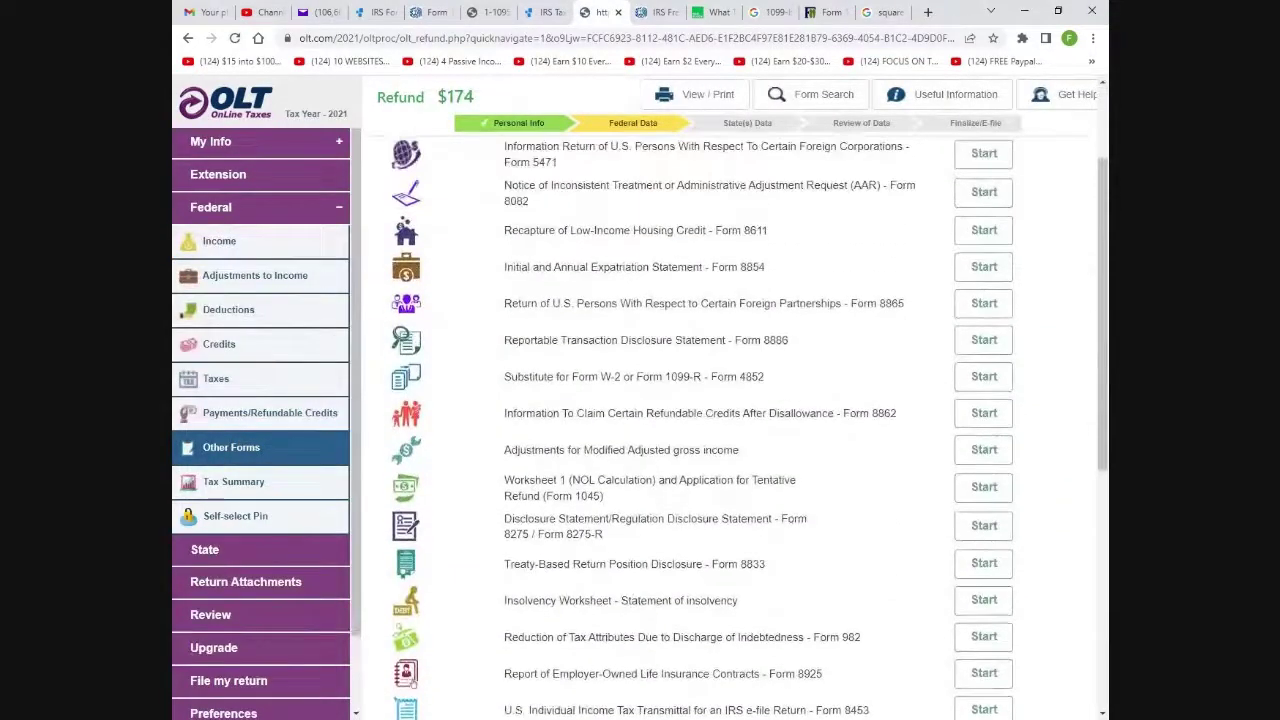
scroll(615, 395, "up", 2)
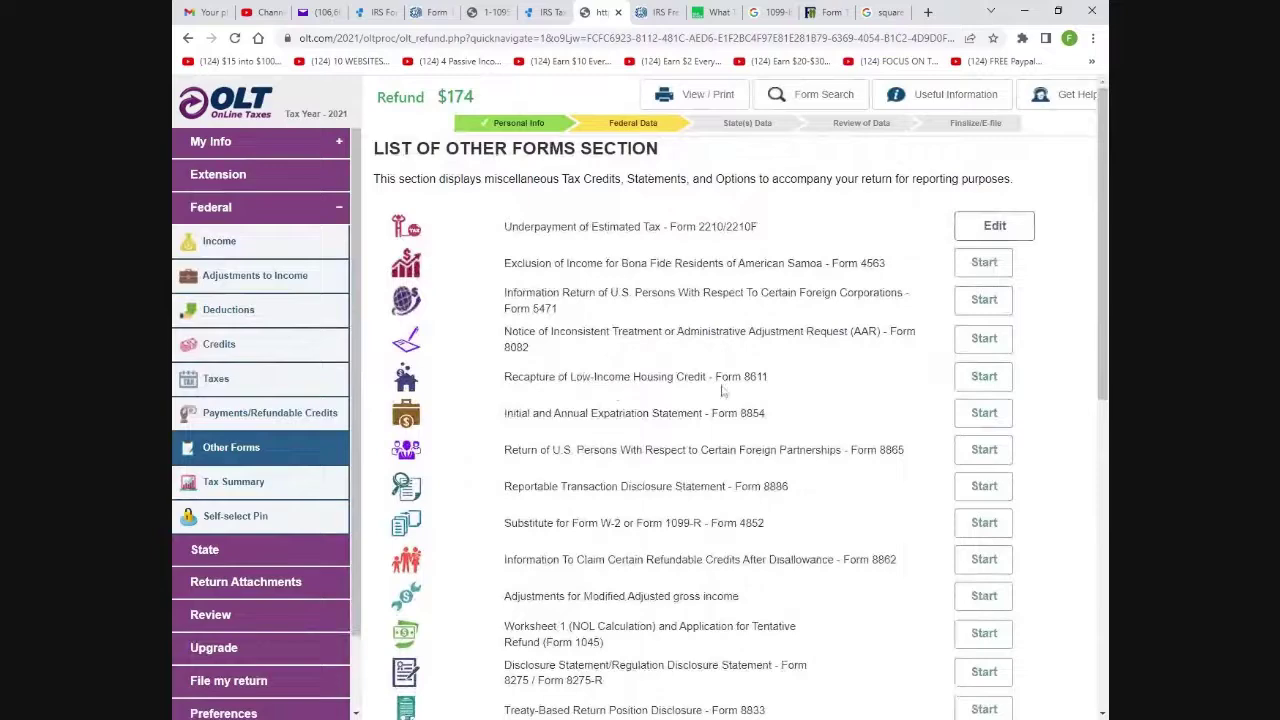
scroll(720, 392, "down", 4)
scroll(557, 488, "down", 1)
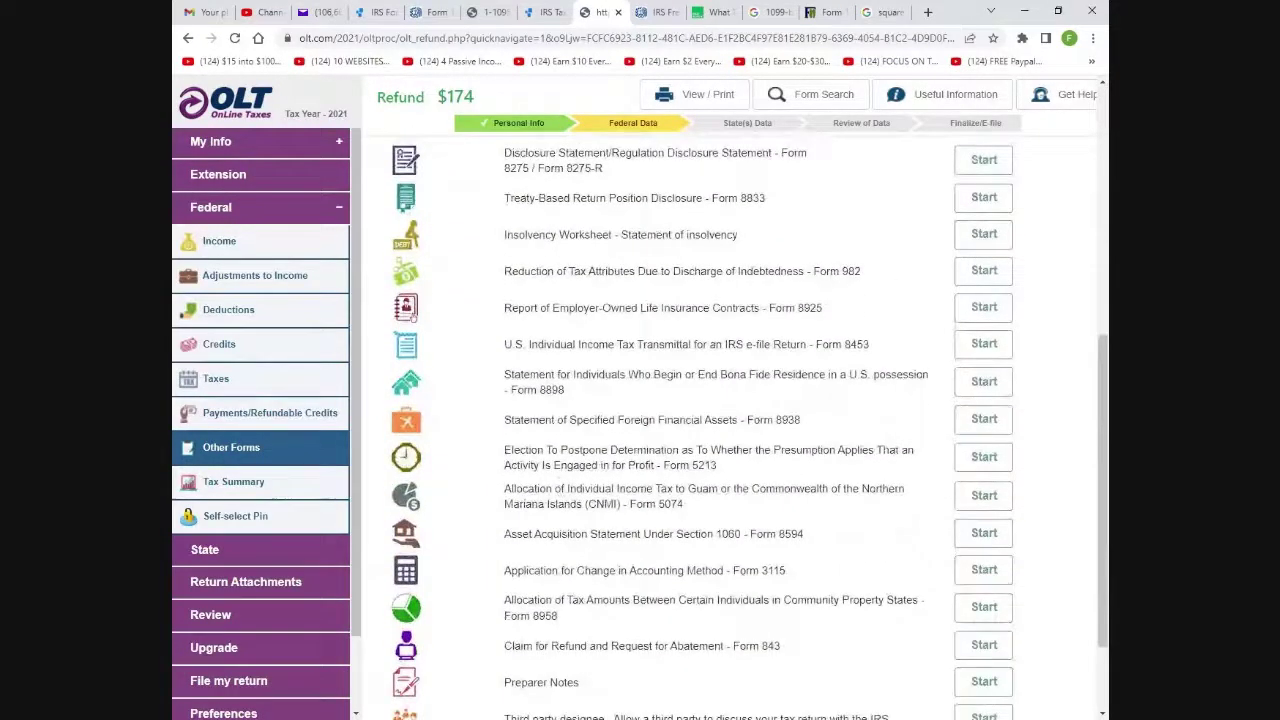
scroll(697, 560, "down", 2)
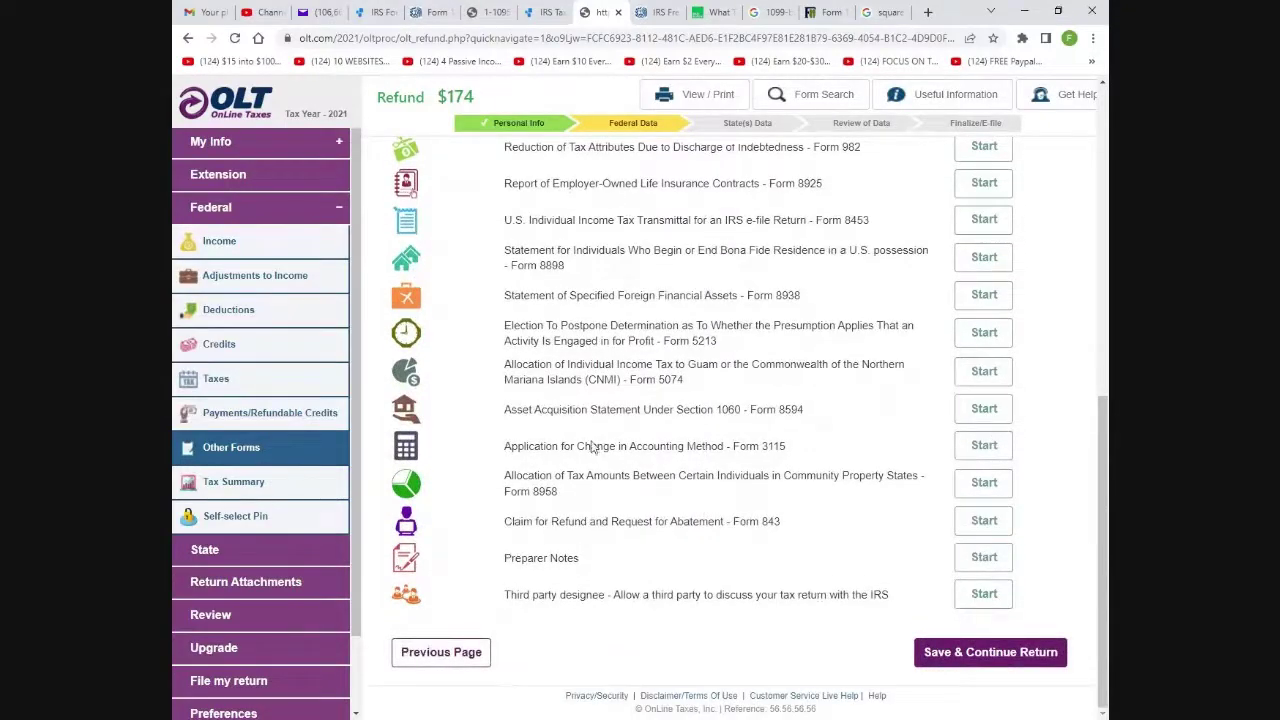
scroll(545, 446, "up", 5)
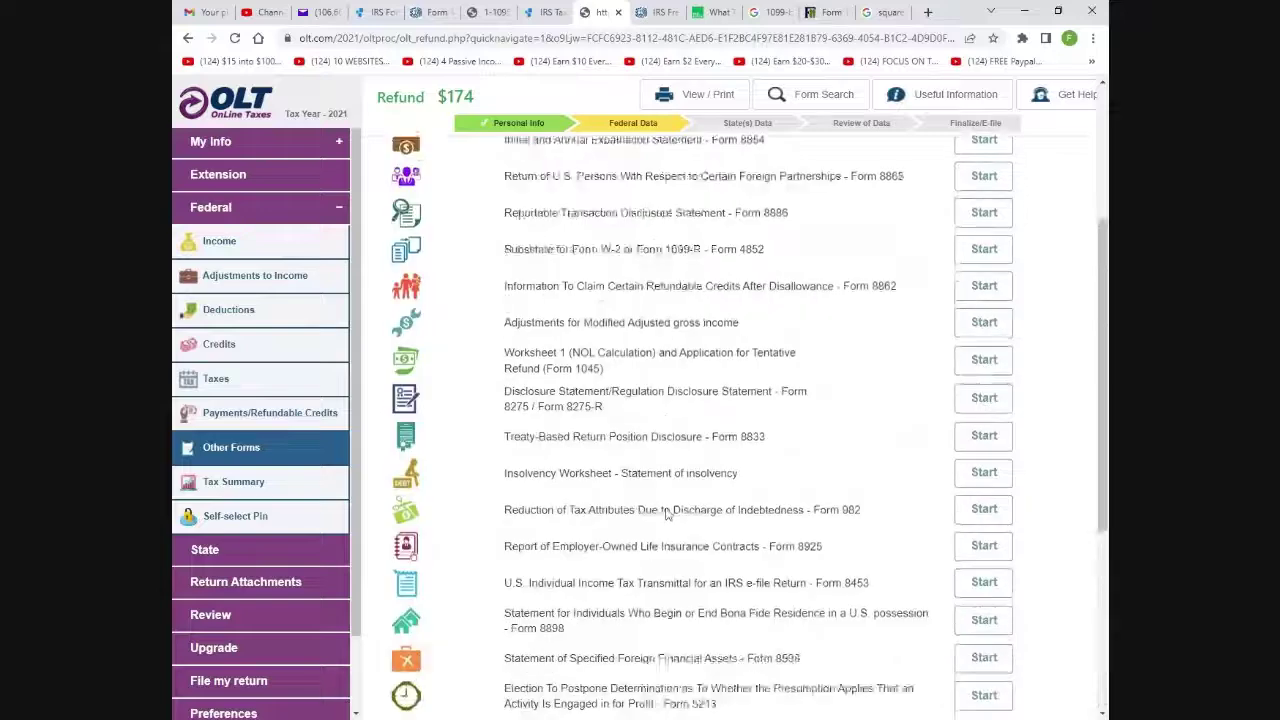
scroll(617, 310, "up", 2)
scroll(617, 310, "down", 8)
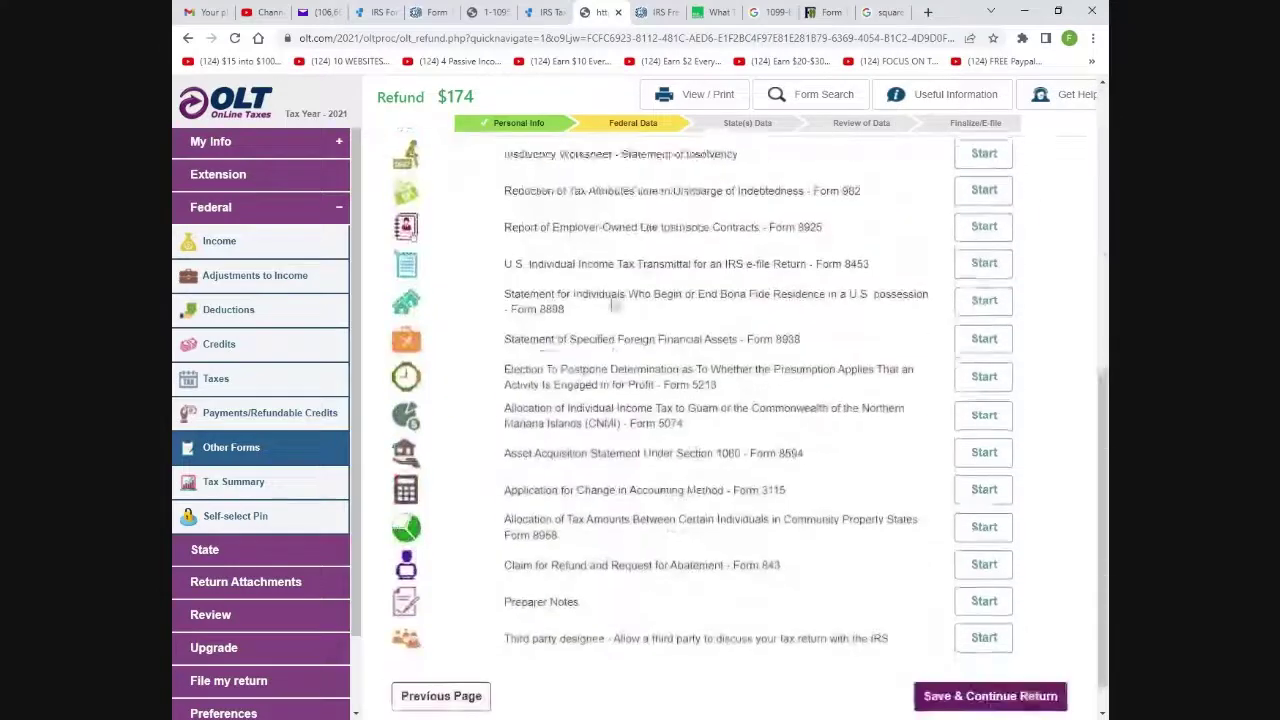
left_click(950, 656)
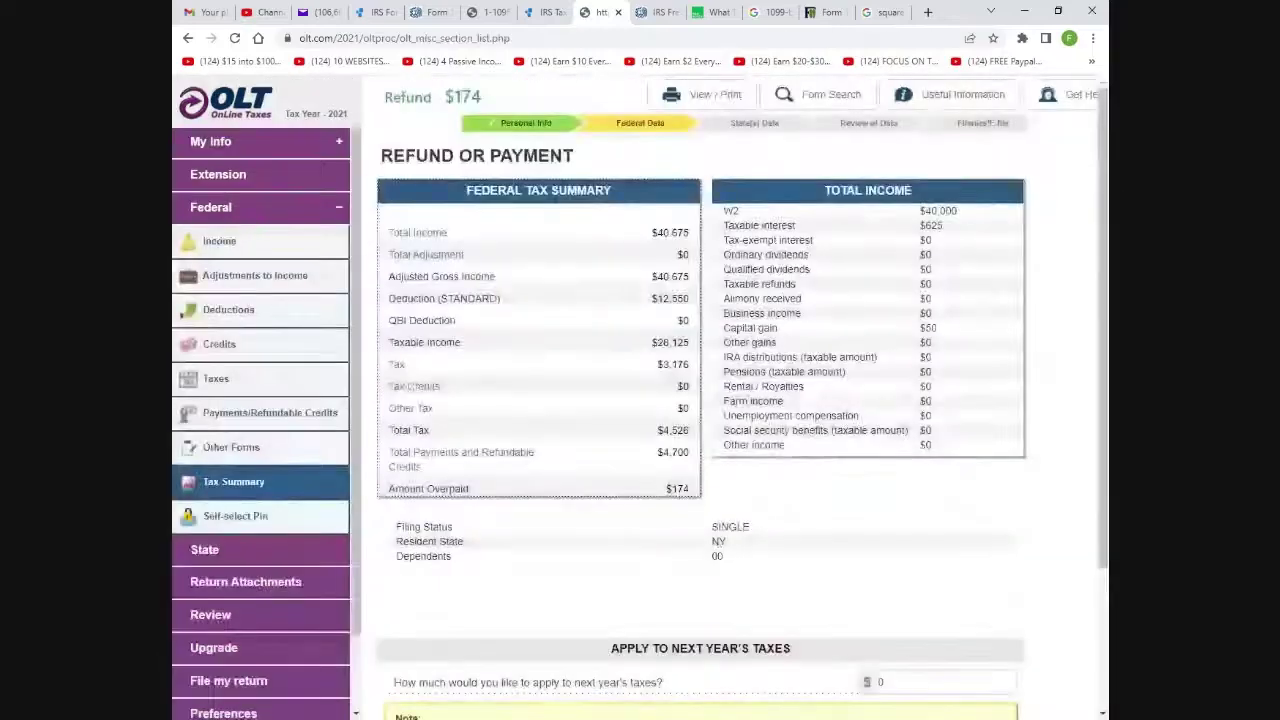
Step: Leave the amount applied to next year's taxes at 0 and save the Tax Summary
scroll(714, 400, "down", 3)
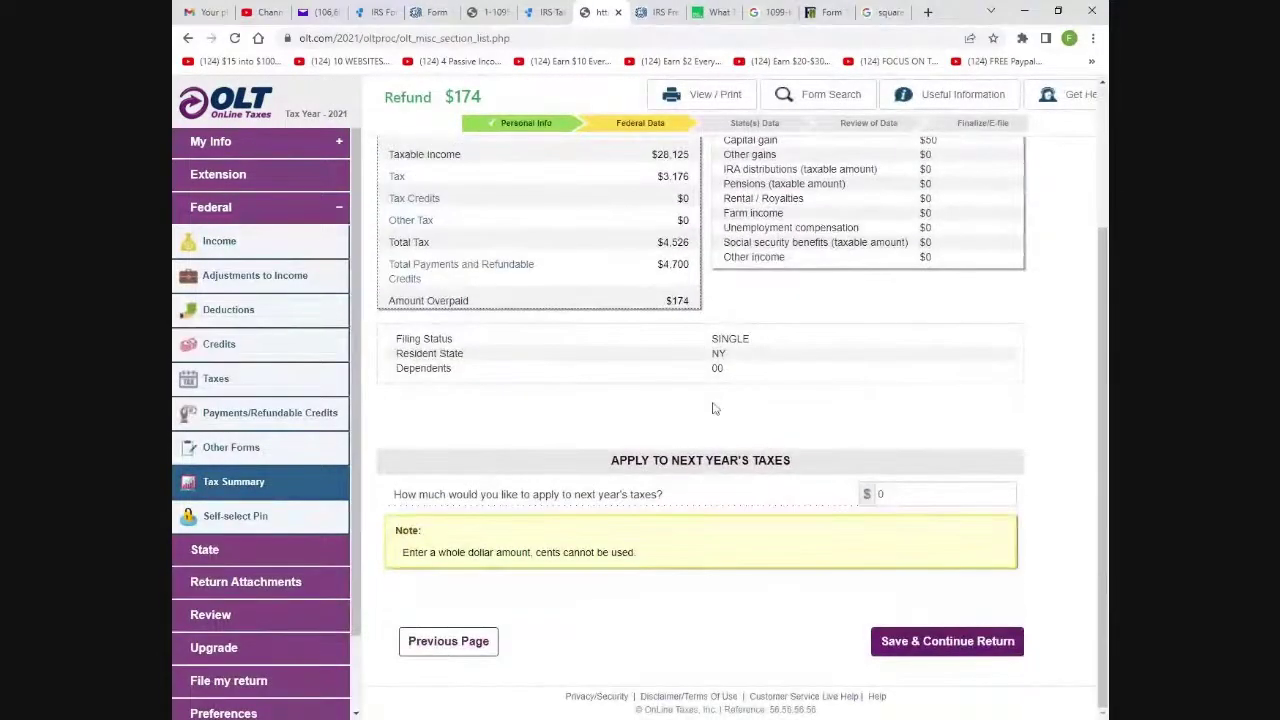
scroll(714, 408, "up", 3)
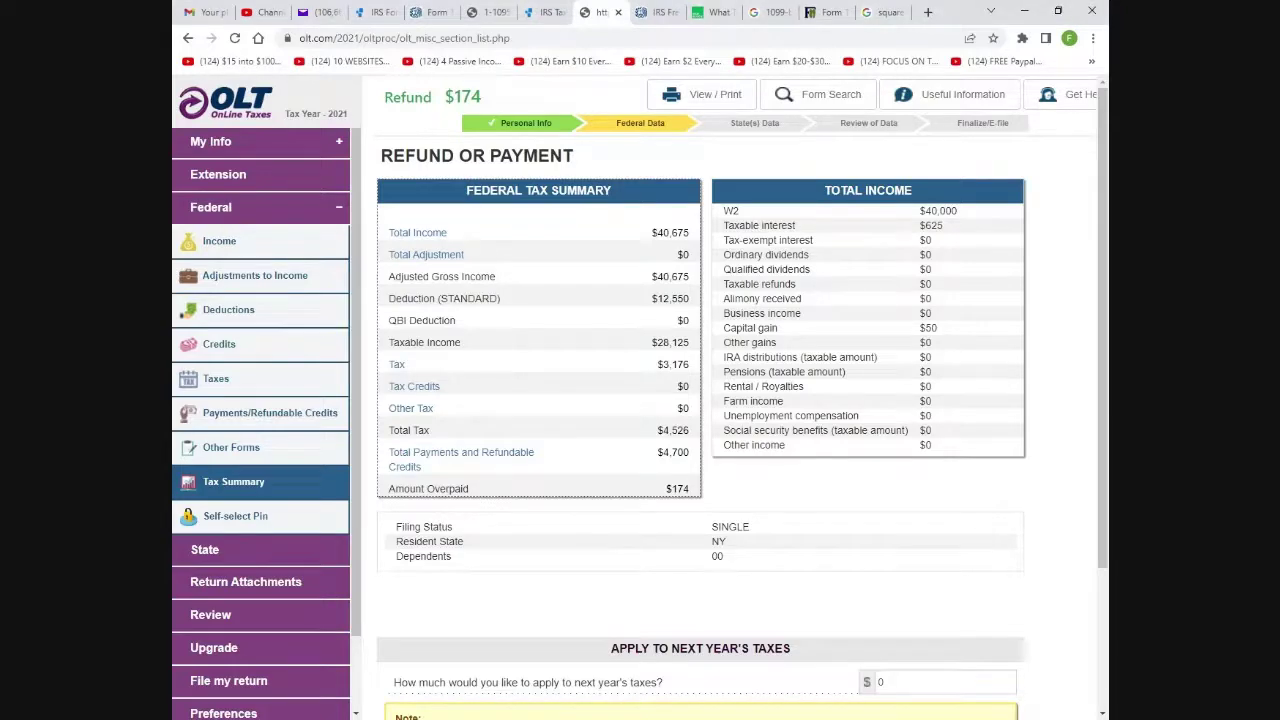
scroll(807, 522, "down", 2)
scroll(800, 510, "up", 2)
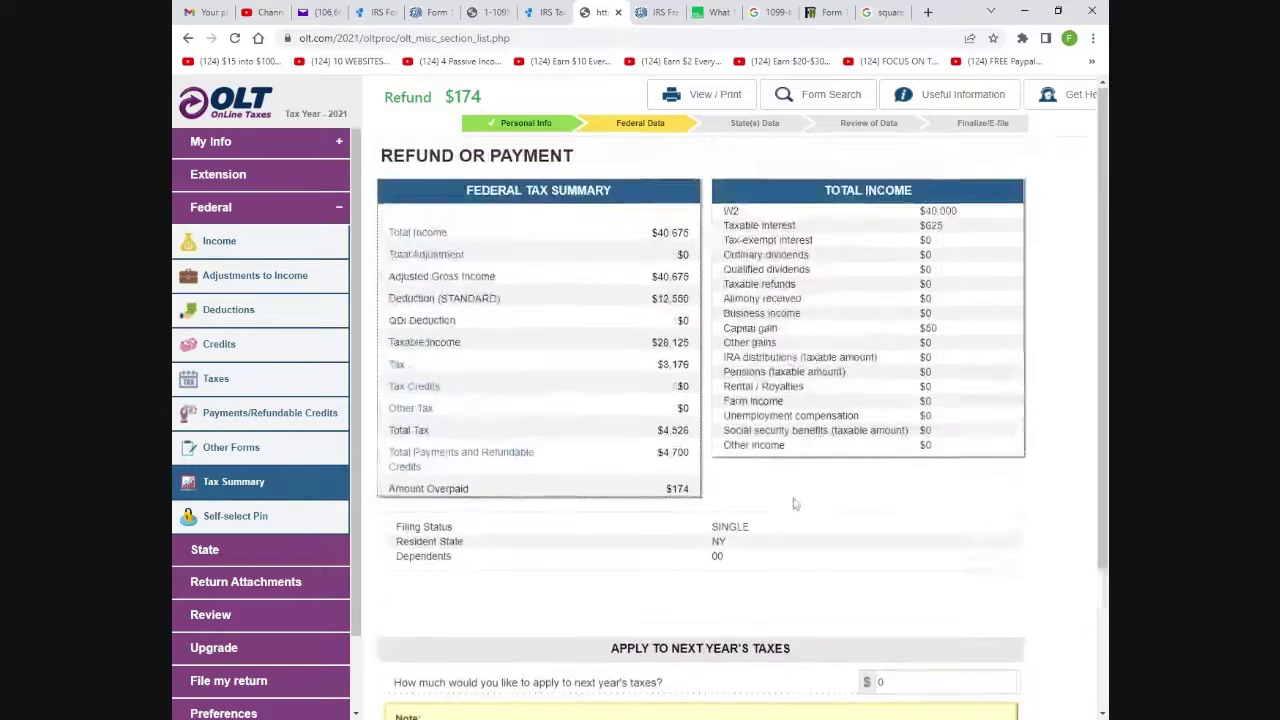
scroll(794, 503, "down", 3)
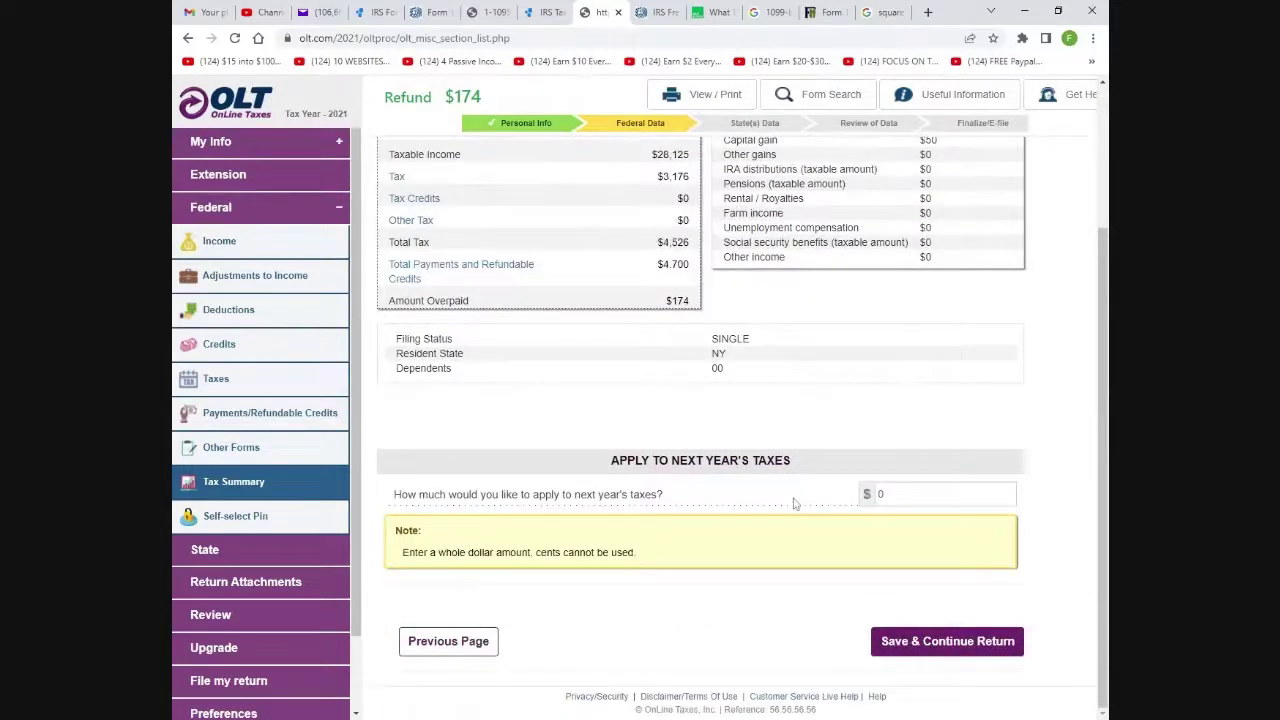
double_click(880, 494)
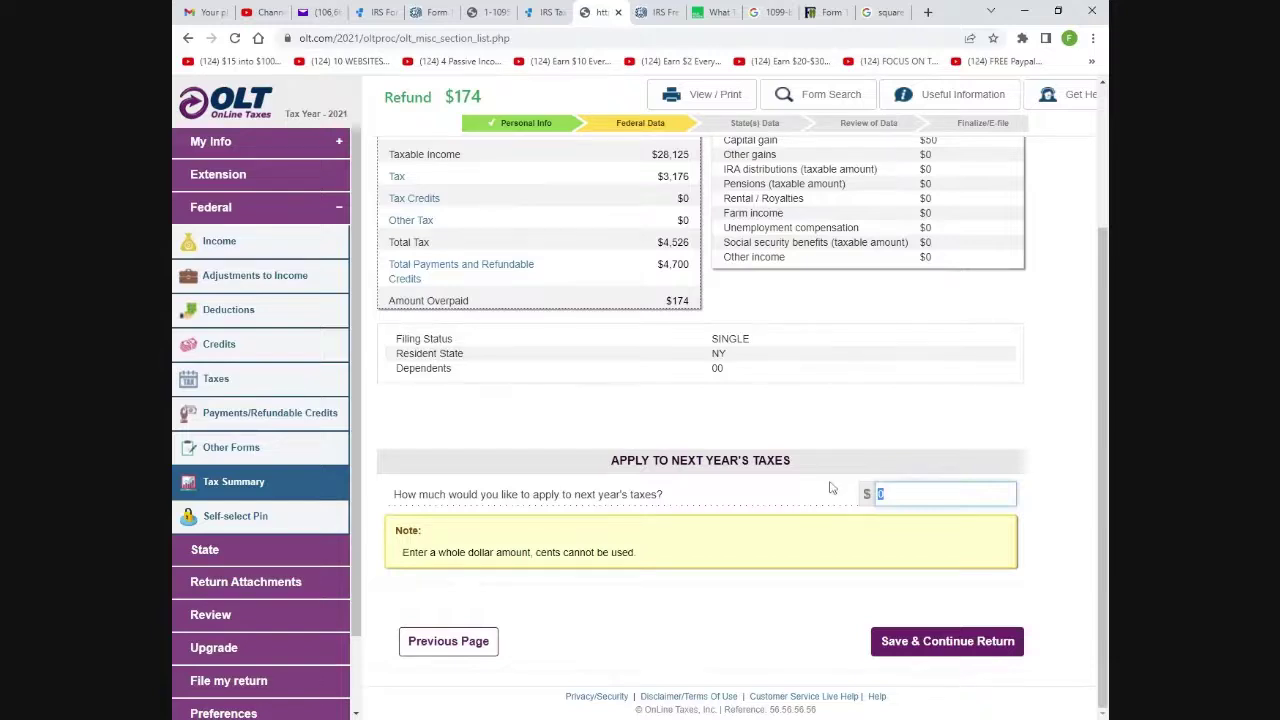
scroll(829, 486, "up", 2)
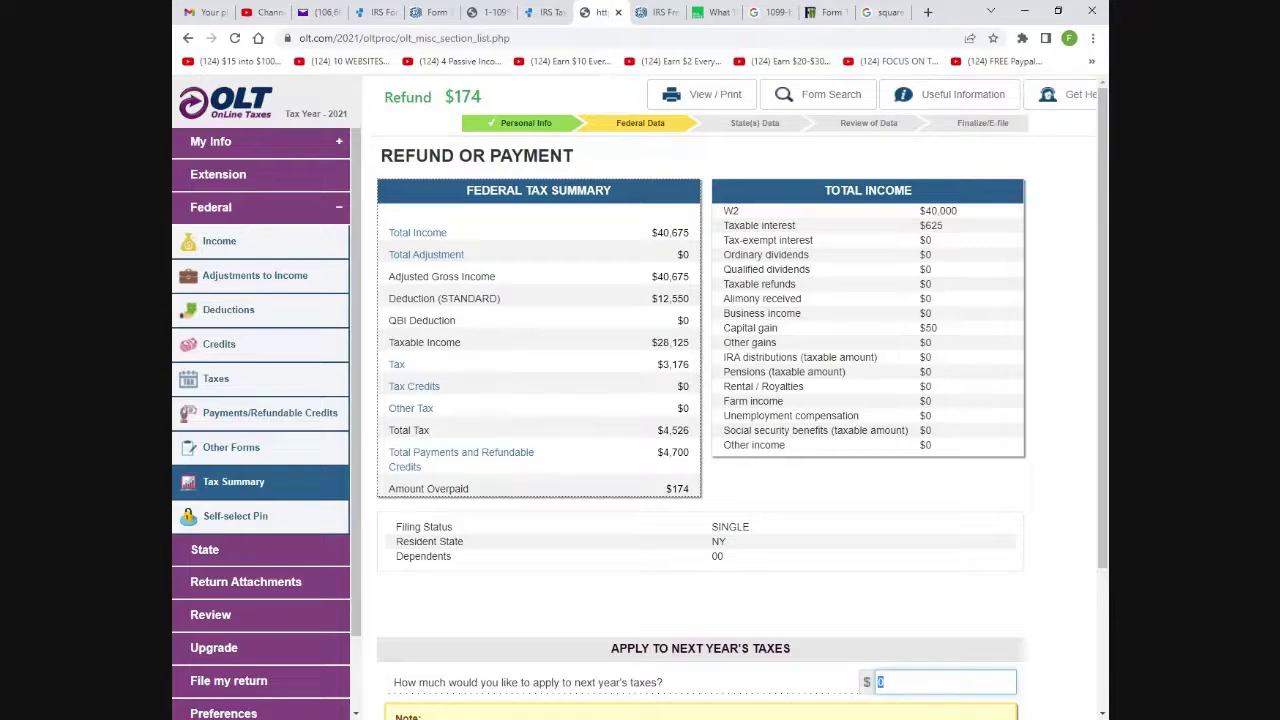
scroll(790, 415, "down", 3)
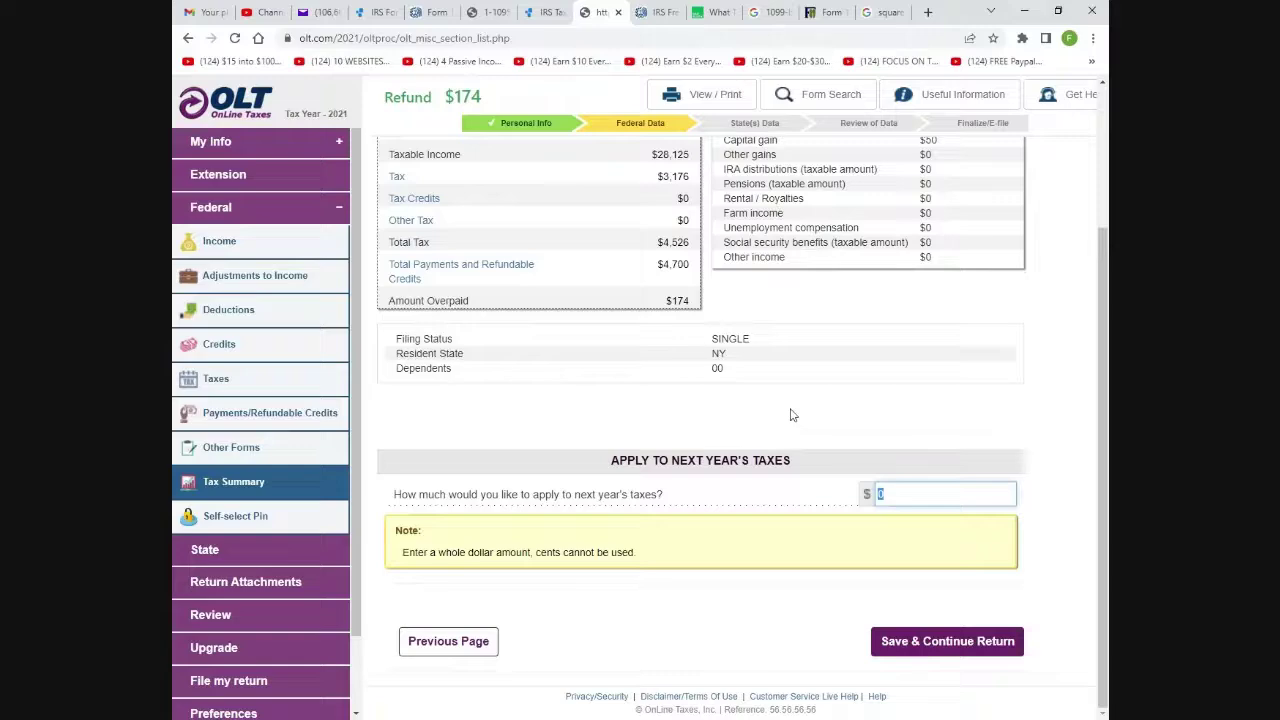
left_click(906, 641)
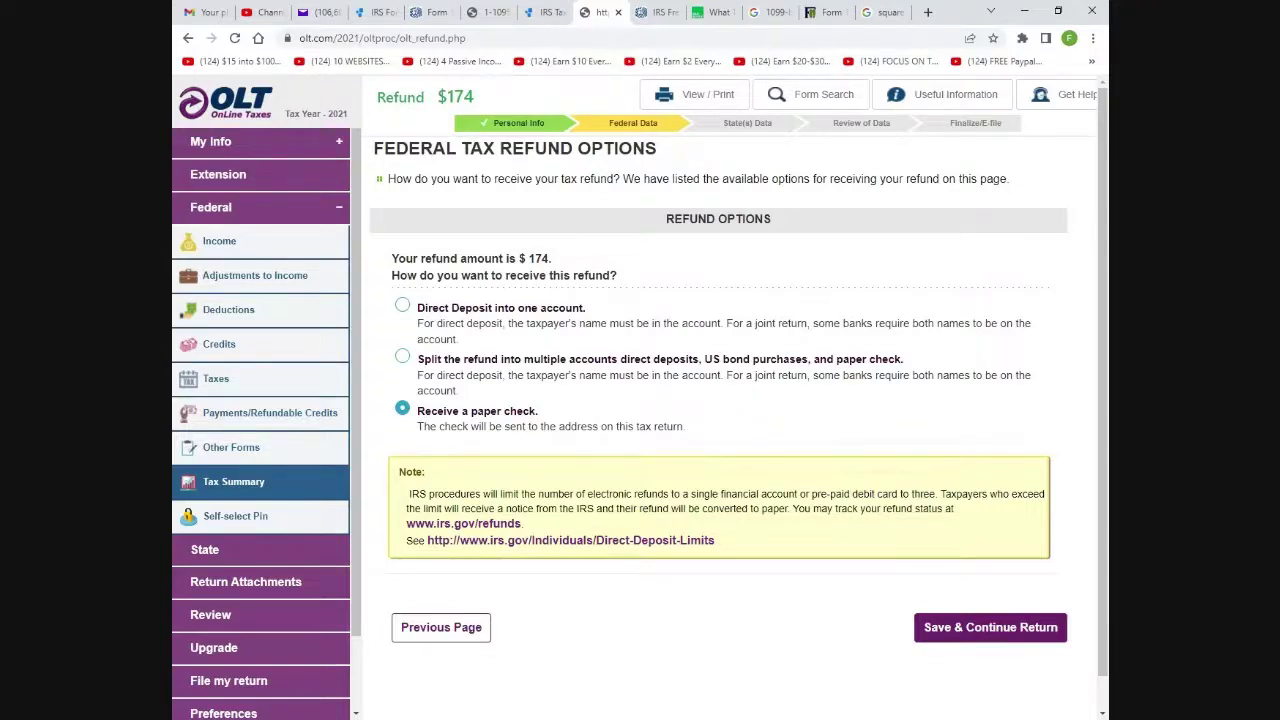
Step: Keep 'Receive a paper check' for the $174 federal refund and continue
left_click(965, 628)
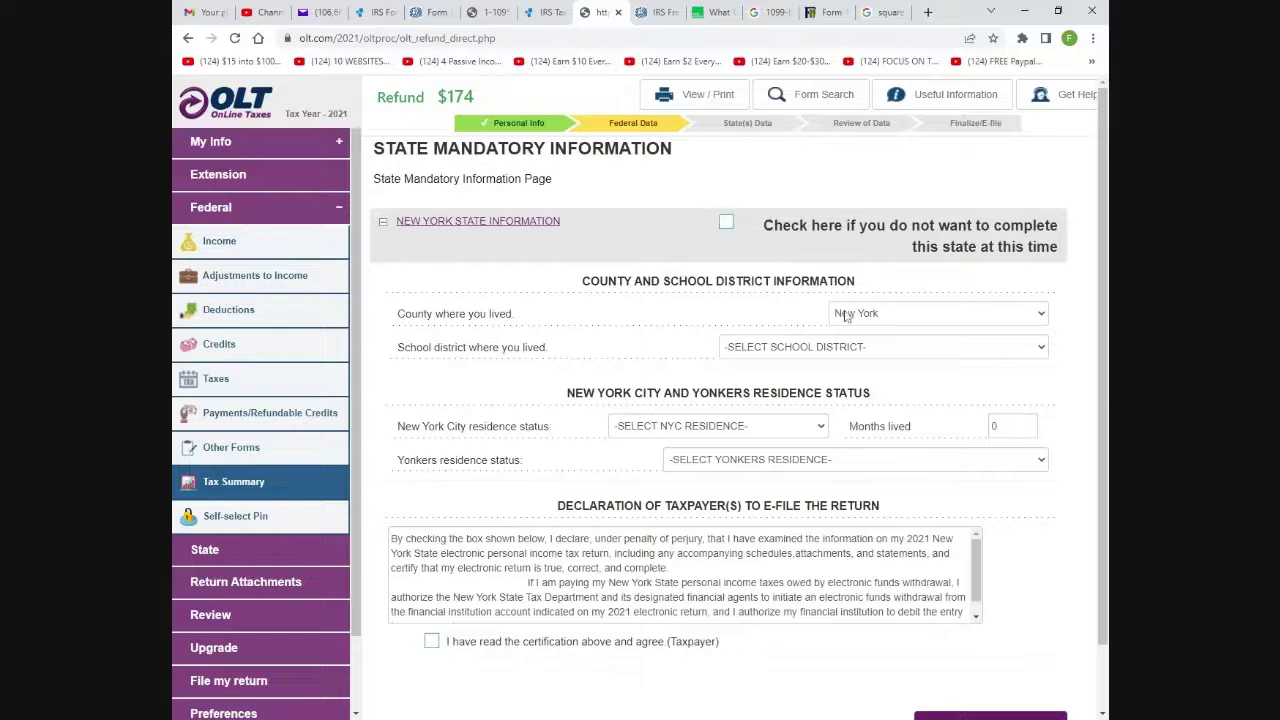
Step: Choose New York - Manhattan (NY County) as the school district
scroll(848, 316, "down", 1)
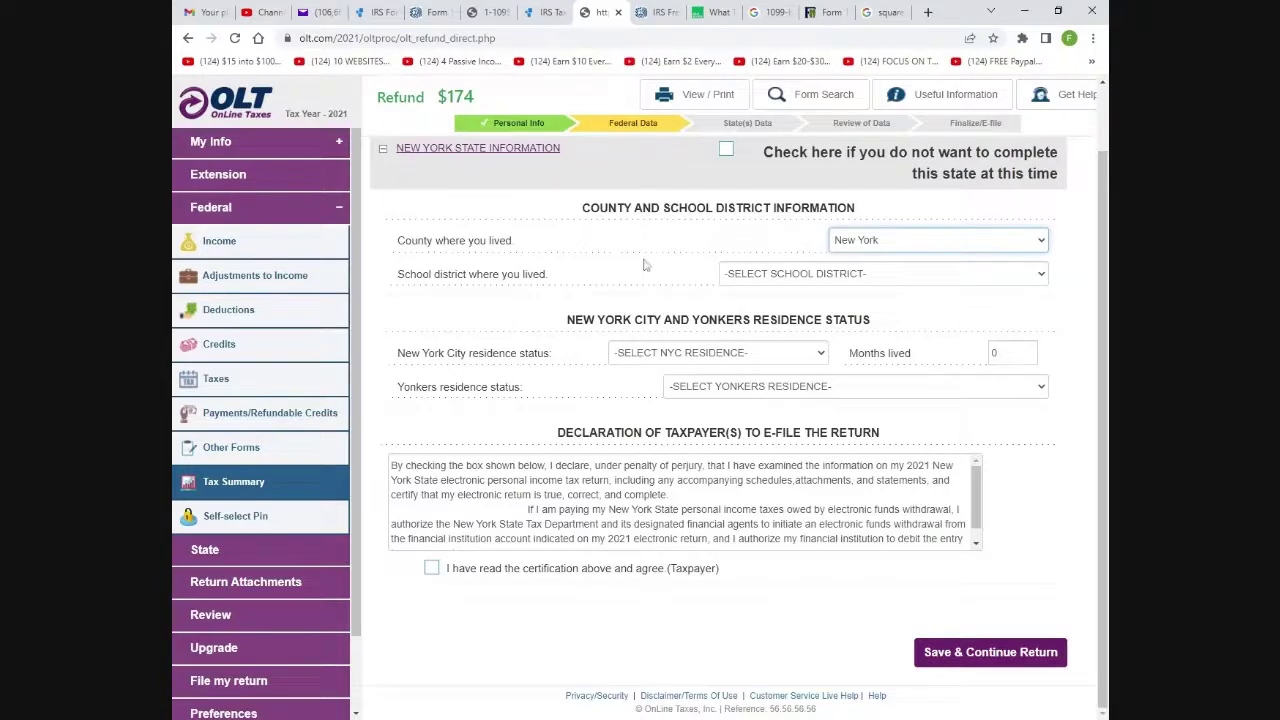
left_click(1038, 279)
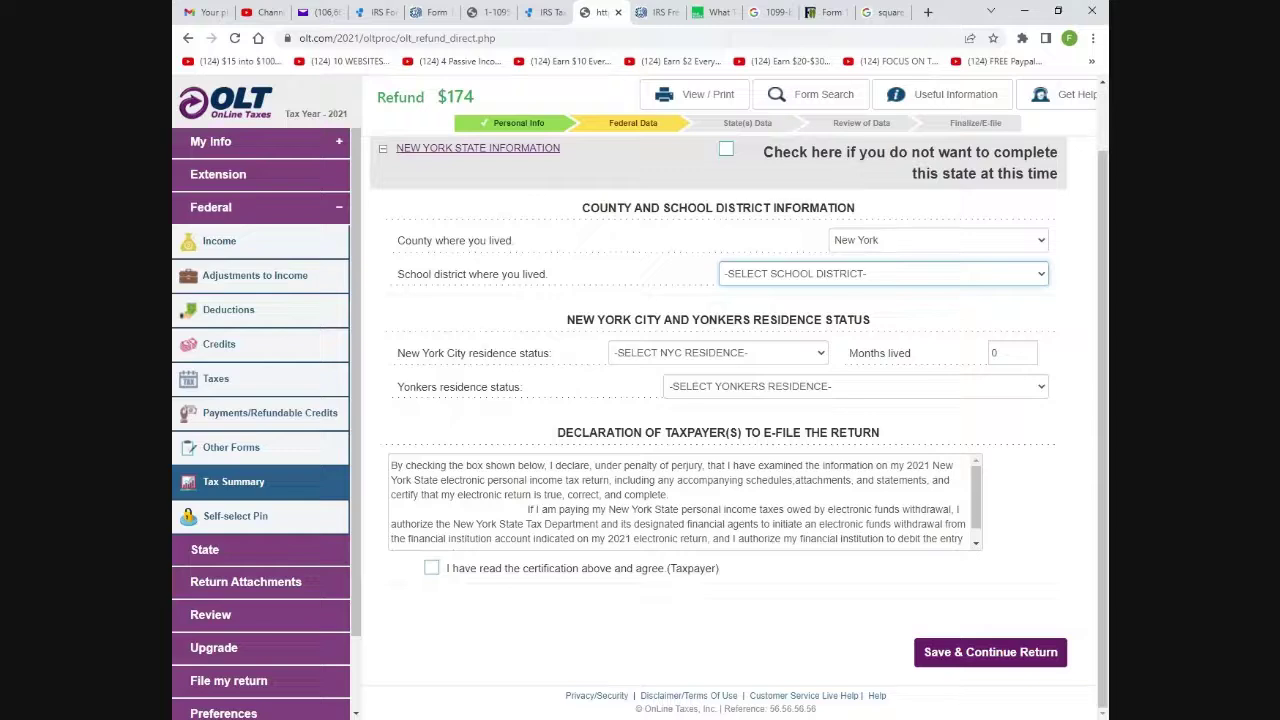
key("Down")
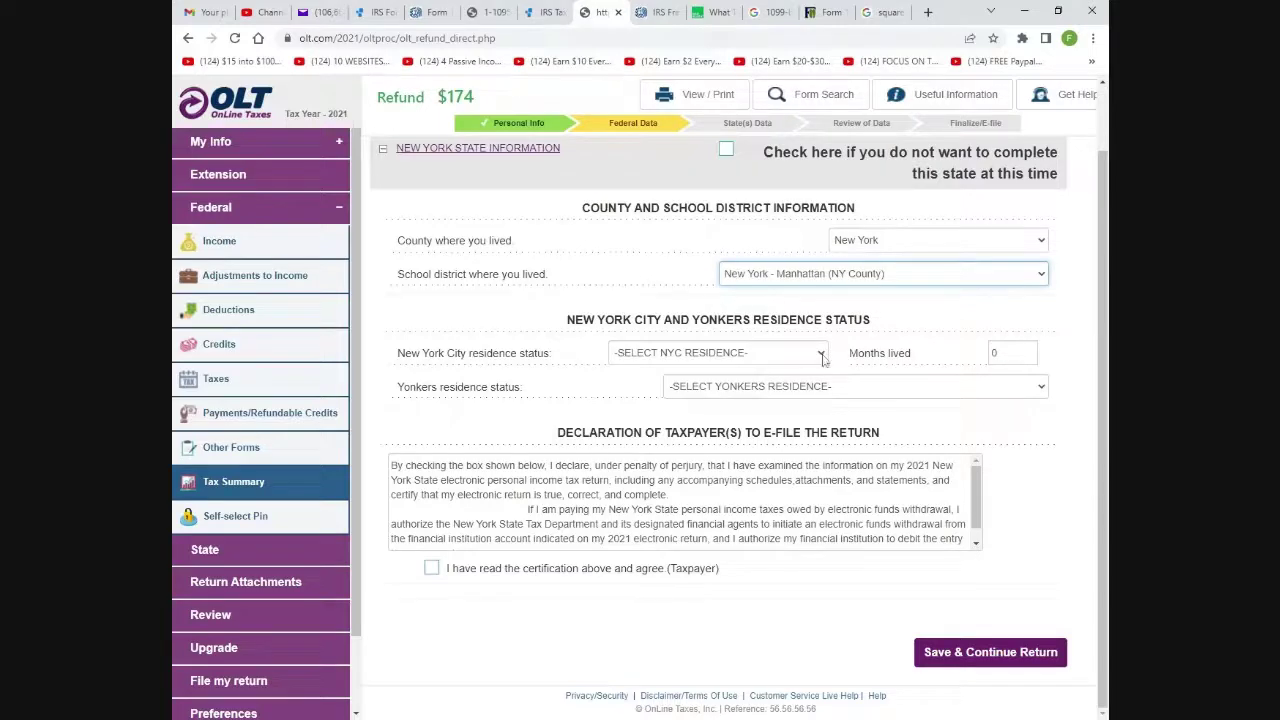
Step: Enter 12 months lived, set Yonkers to None of the above, and accept the e-file certification
left_click(1005, 353)
key("BackSpace")
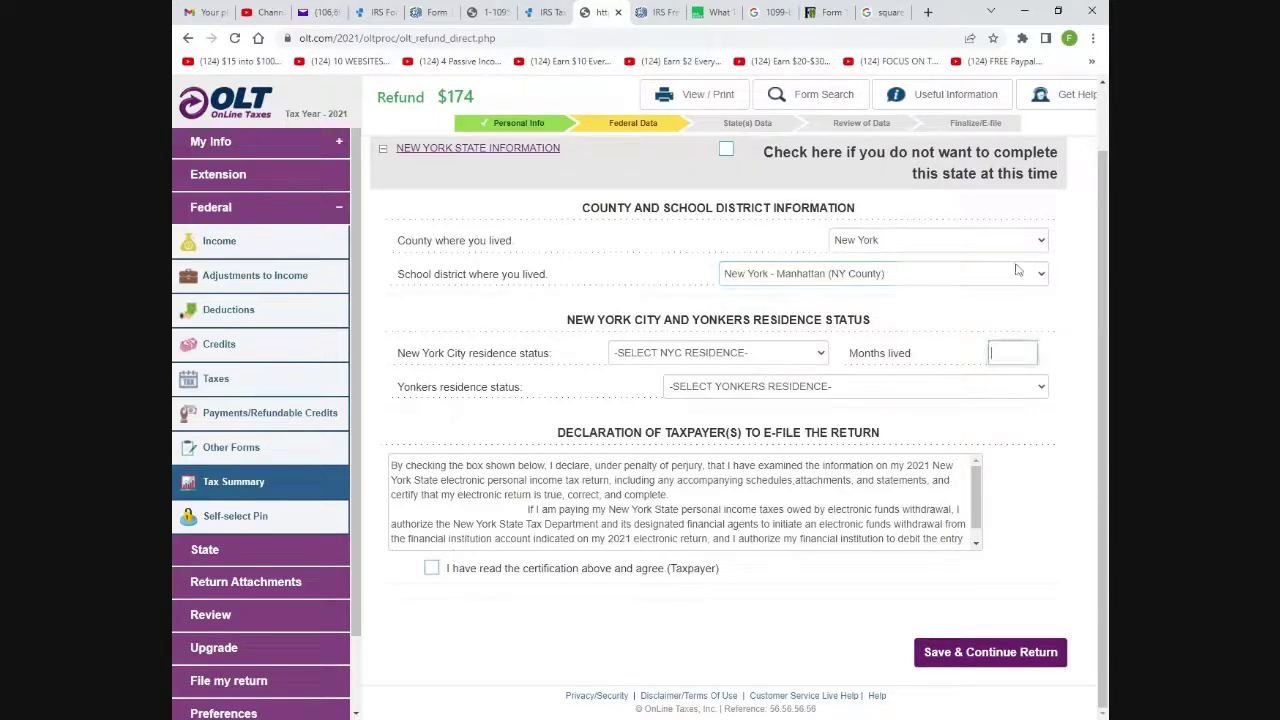
type("12")
key("Tab")
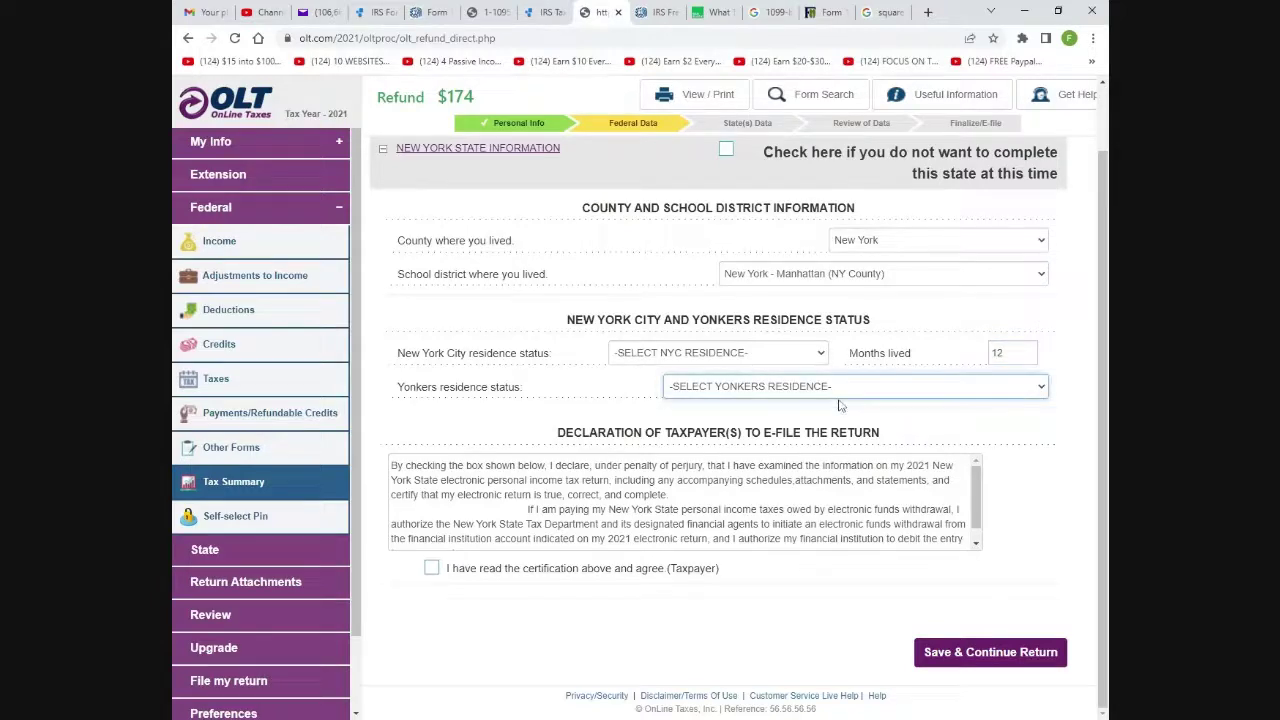
key("n")
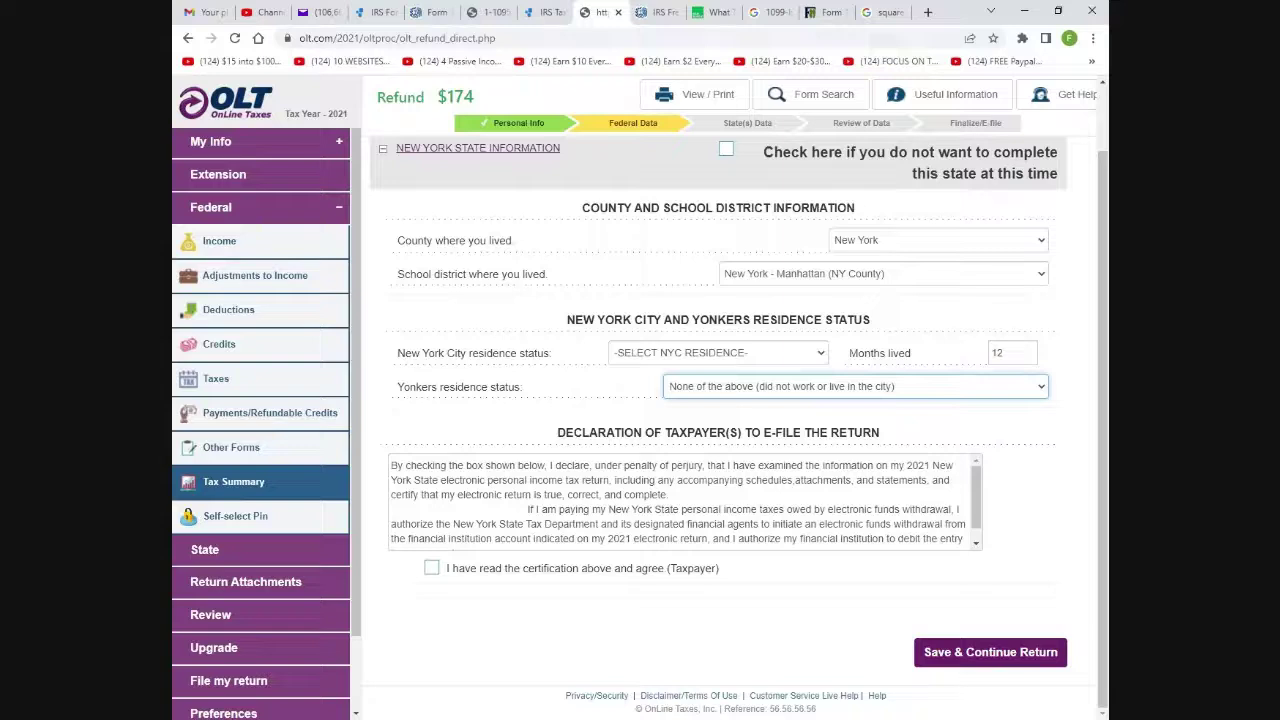
left_click(450, 540)
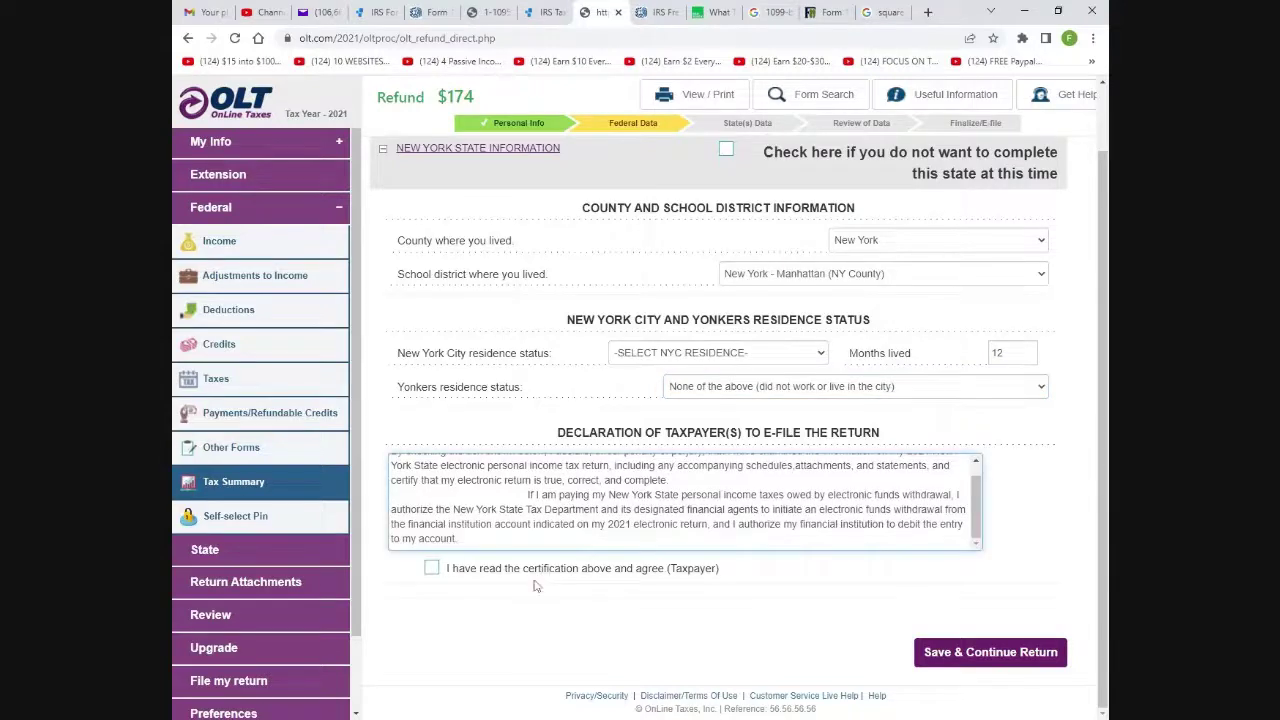
left_click(431, 567)
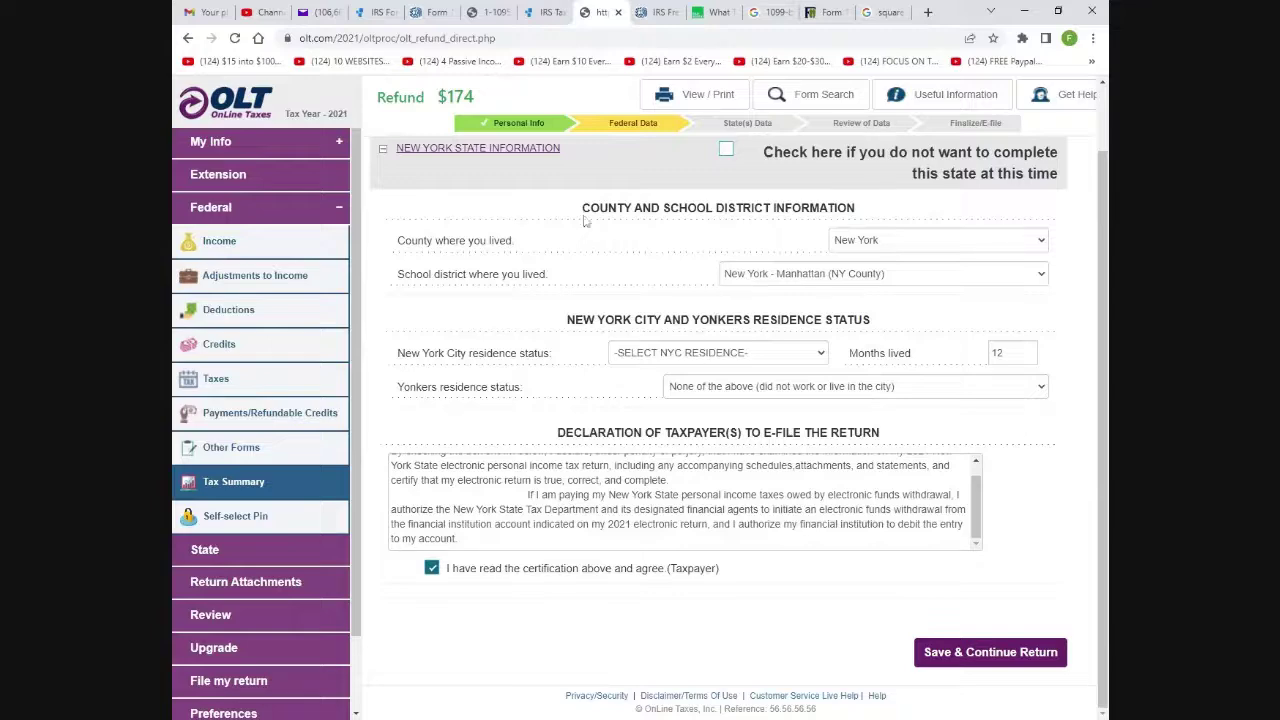
Step: Resolve the residency warning by marking the taxpayer a full-year NYC resident for 12 months
left_click(990, 665)
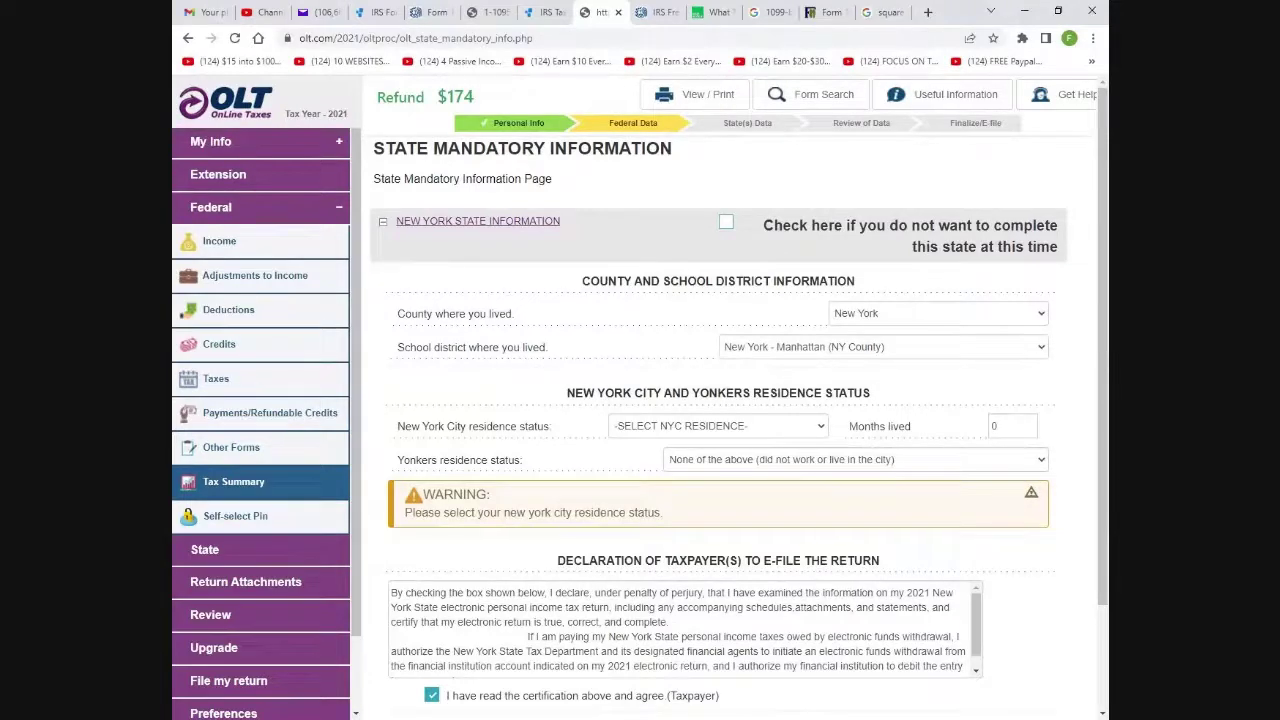
left_click(817, 432)
left_click(750, 445)
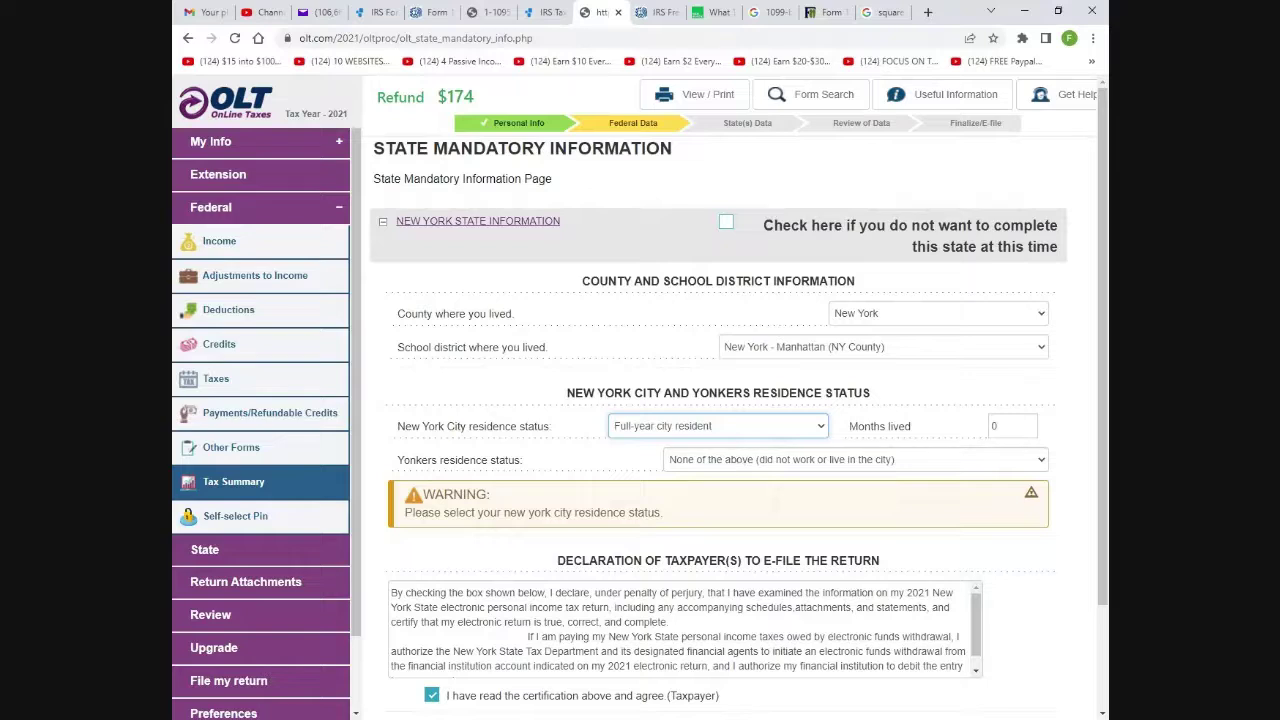
type("12")
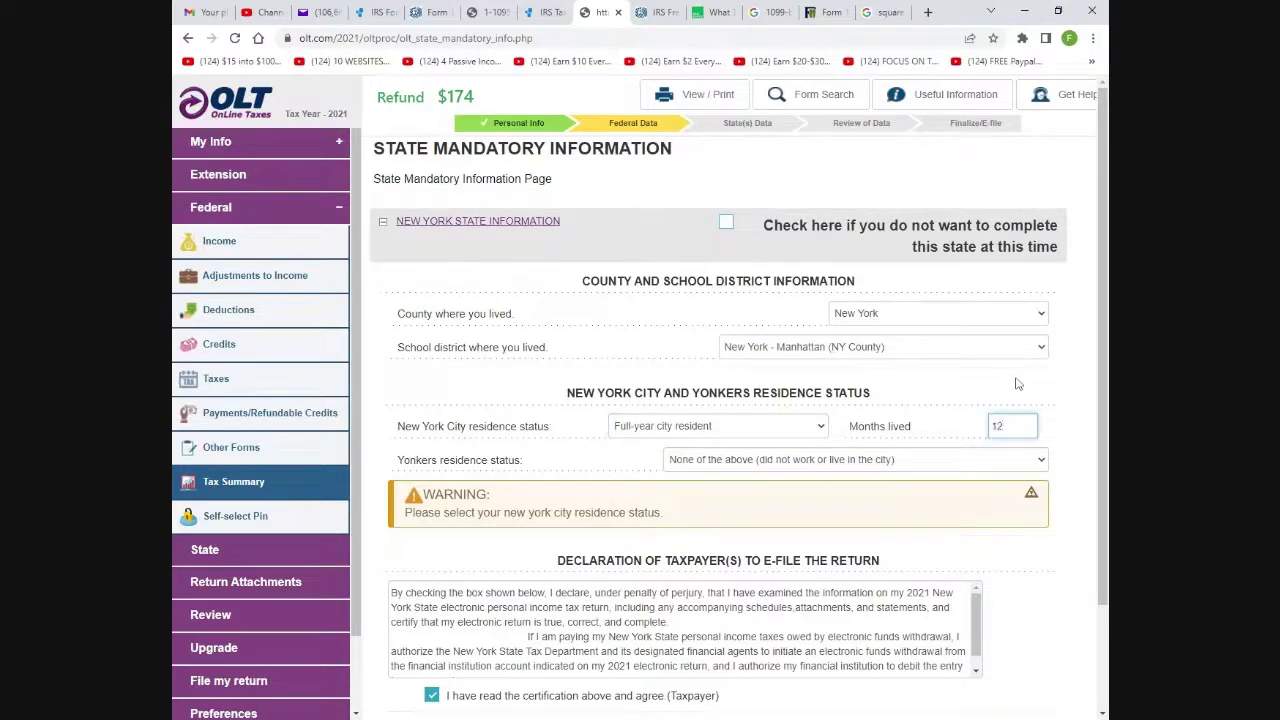
left_click(1040, 466)
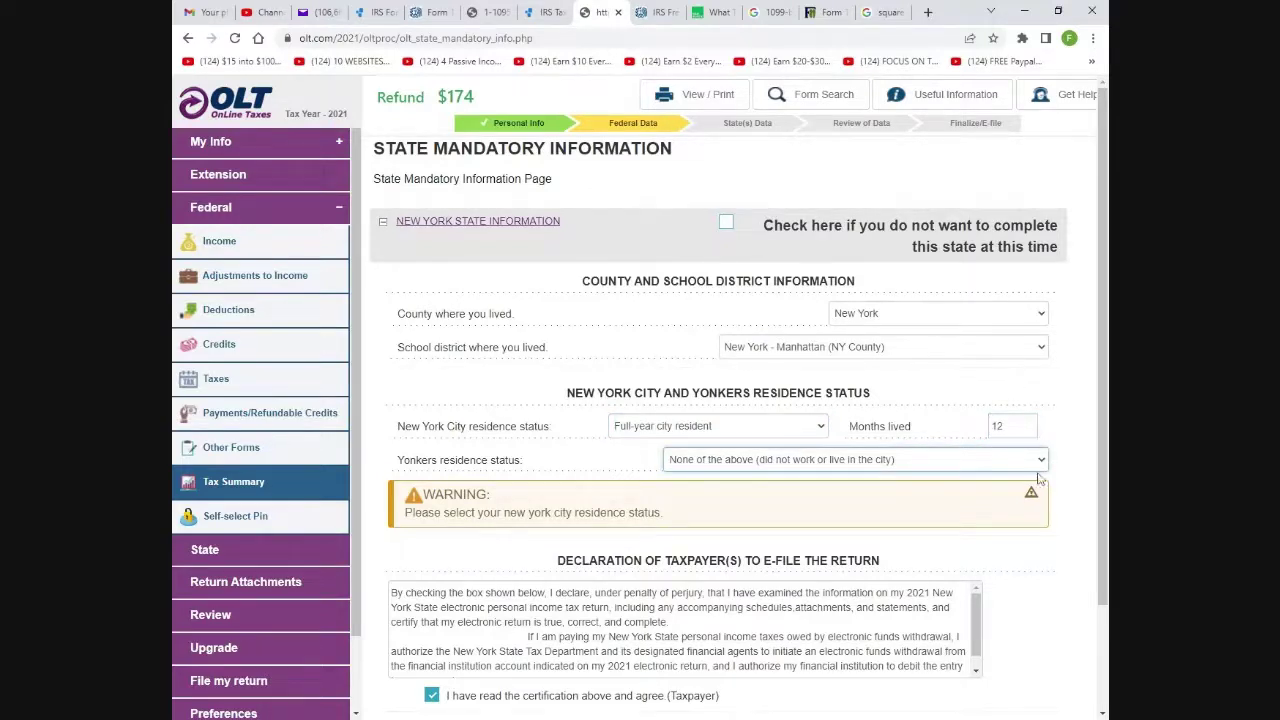
scroll(1038, 480, "down", 2)
left_click(962, 658)
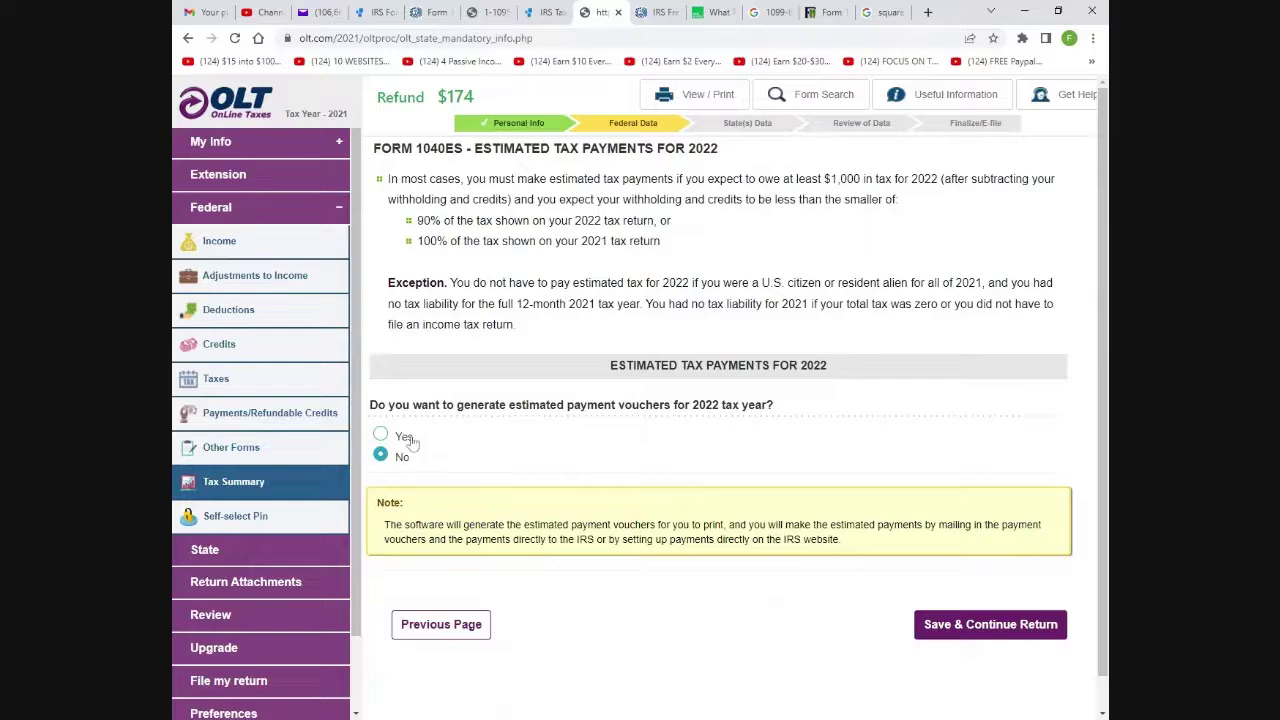
Step: Decline 2022 estimated payment vouchers and view the NY state forms list
left_click(943, 630)
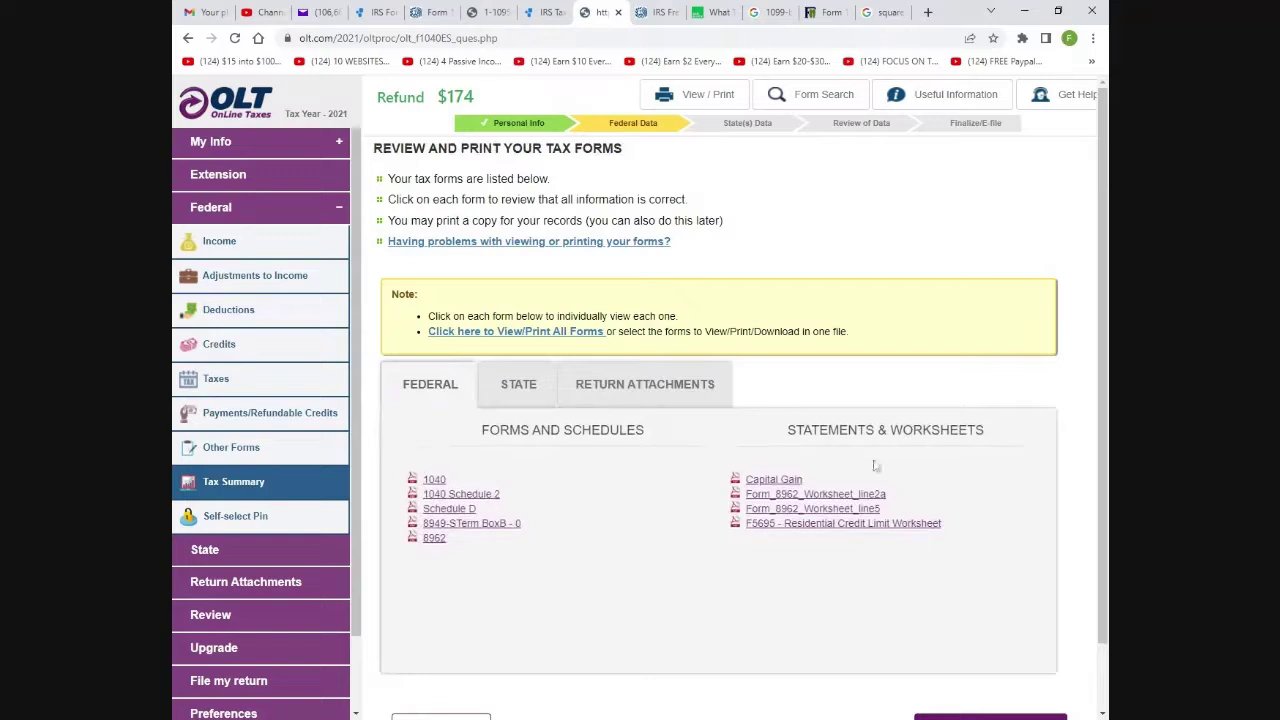
scroll(882, 455, "down", 2)
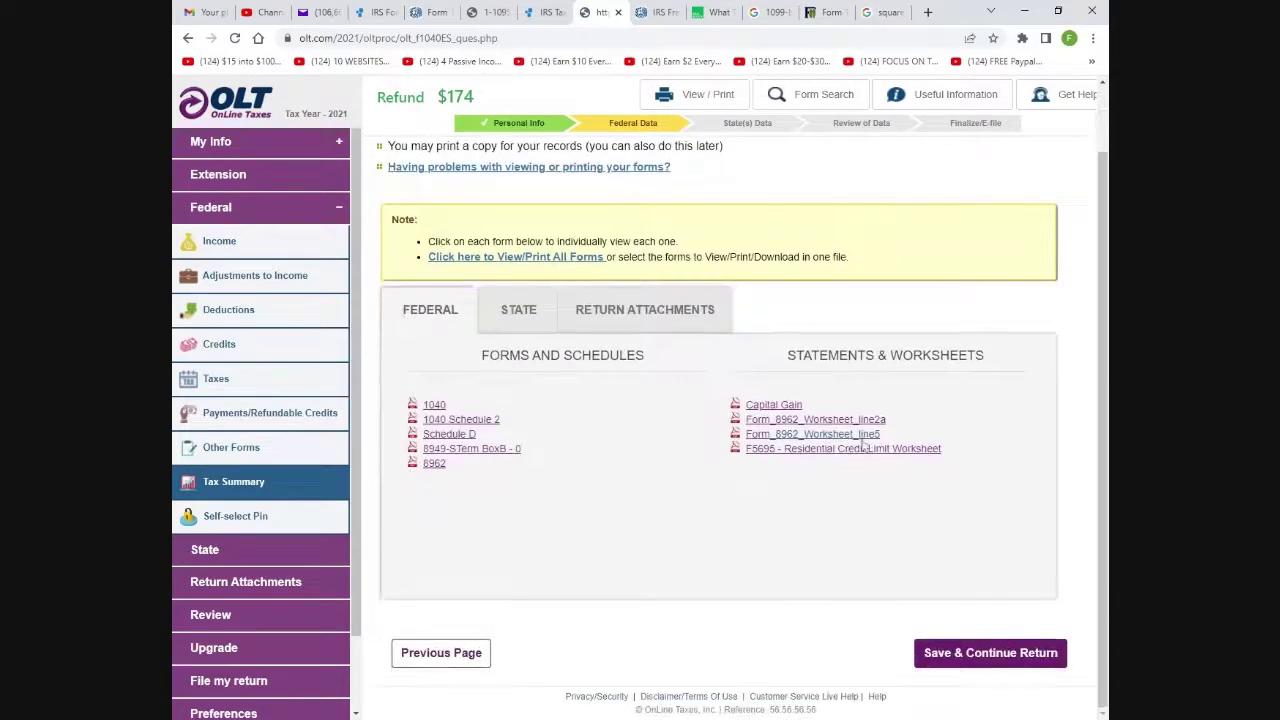
left_click(518, 310)
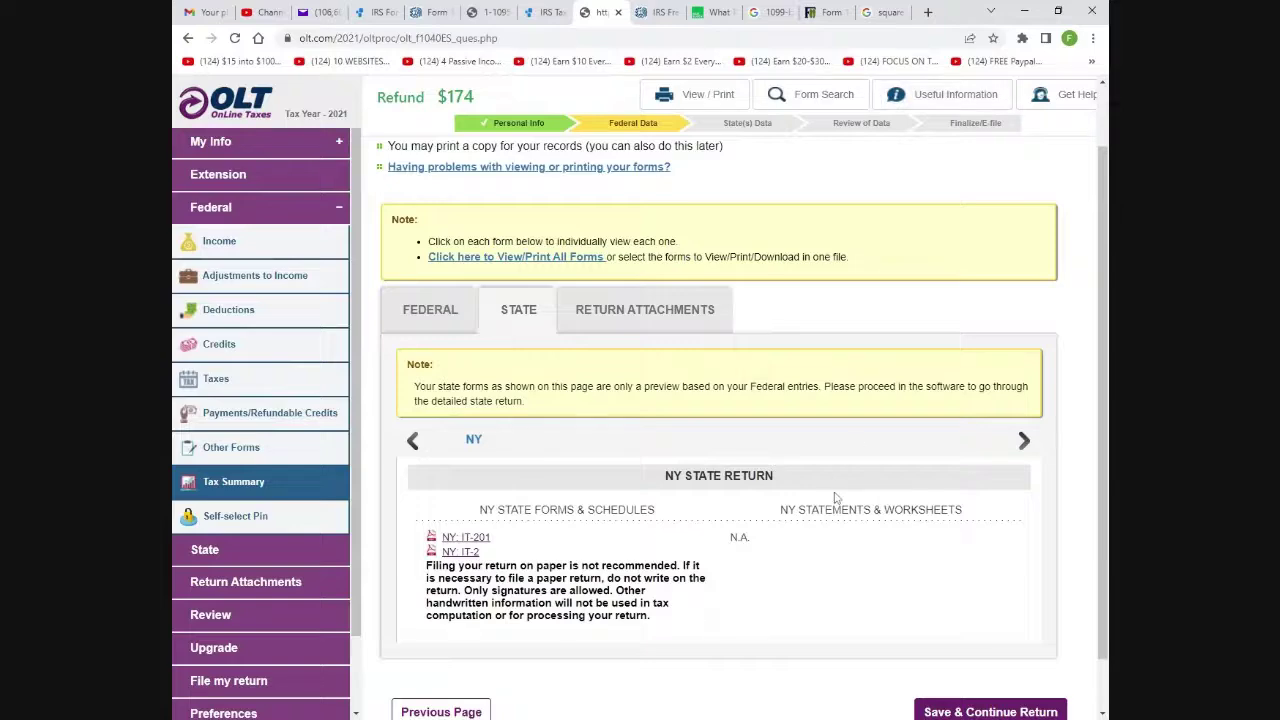
Step: Return to the federal forms list and open Form 1040 as a PDF
scroll(832, 488, "up", 1)
scroll(827, 480, "down", 2)
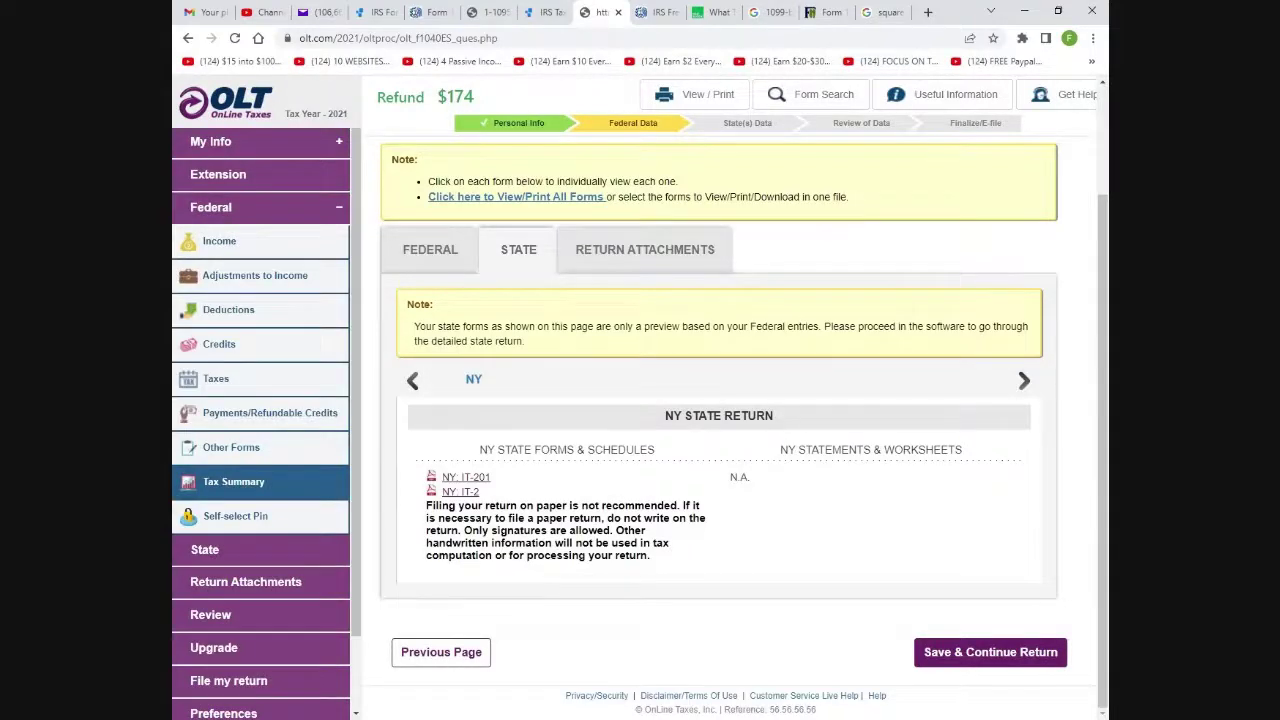
left_click(432, 249)
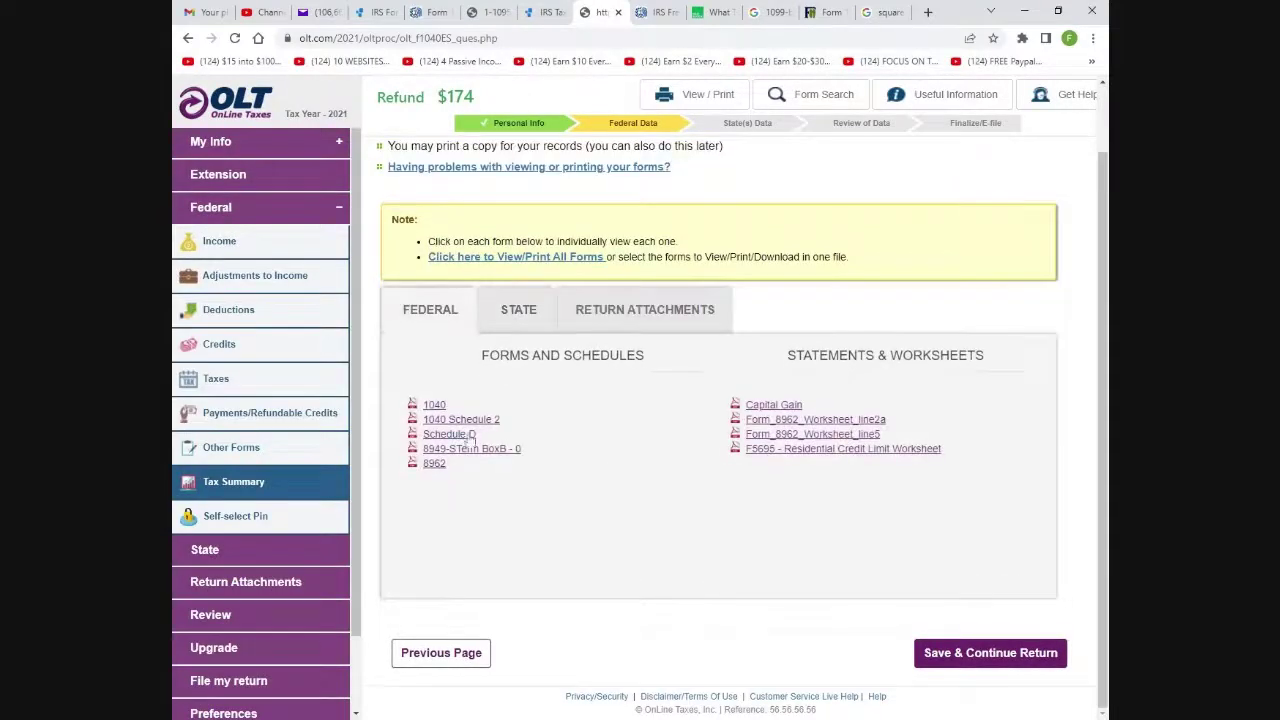
left_click(445, 408)
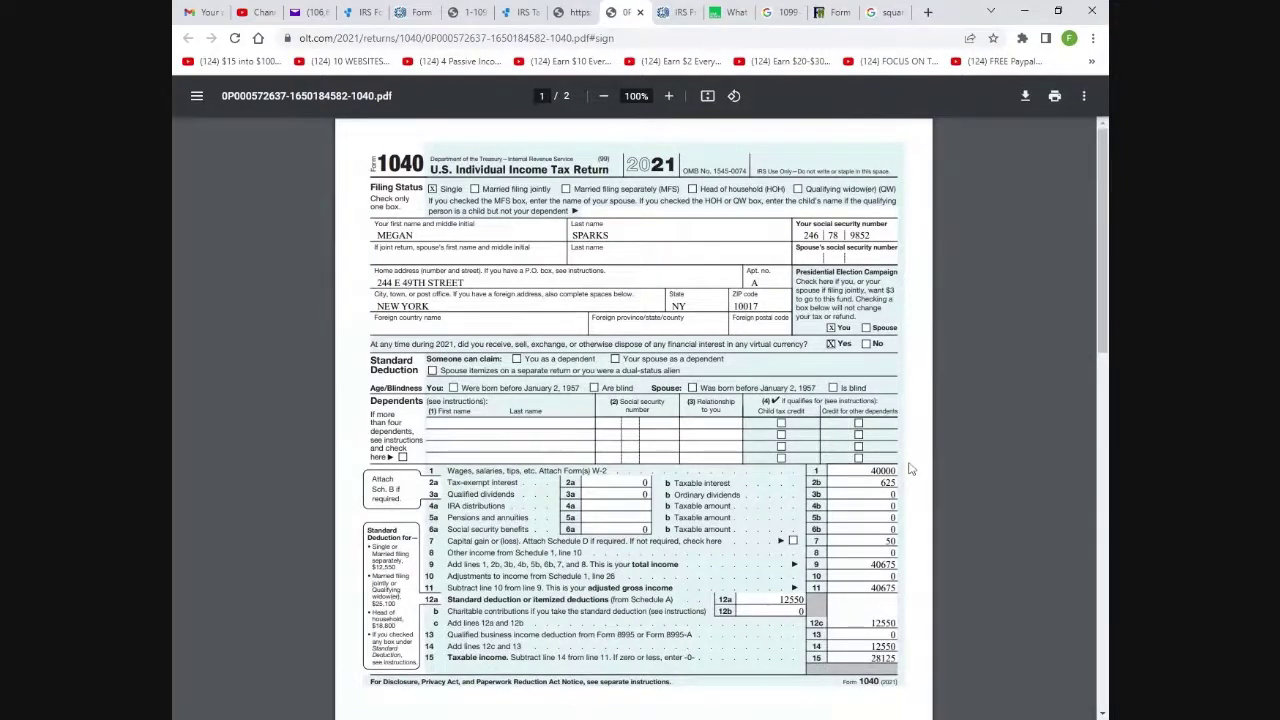
scroll(878, 608, "down", 5)
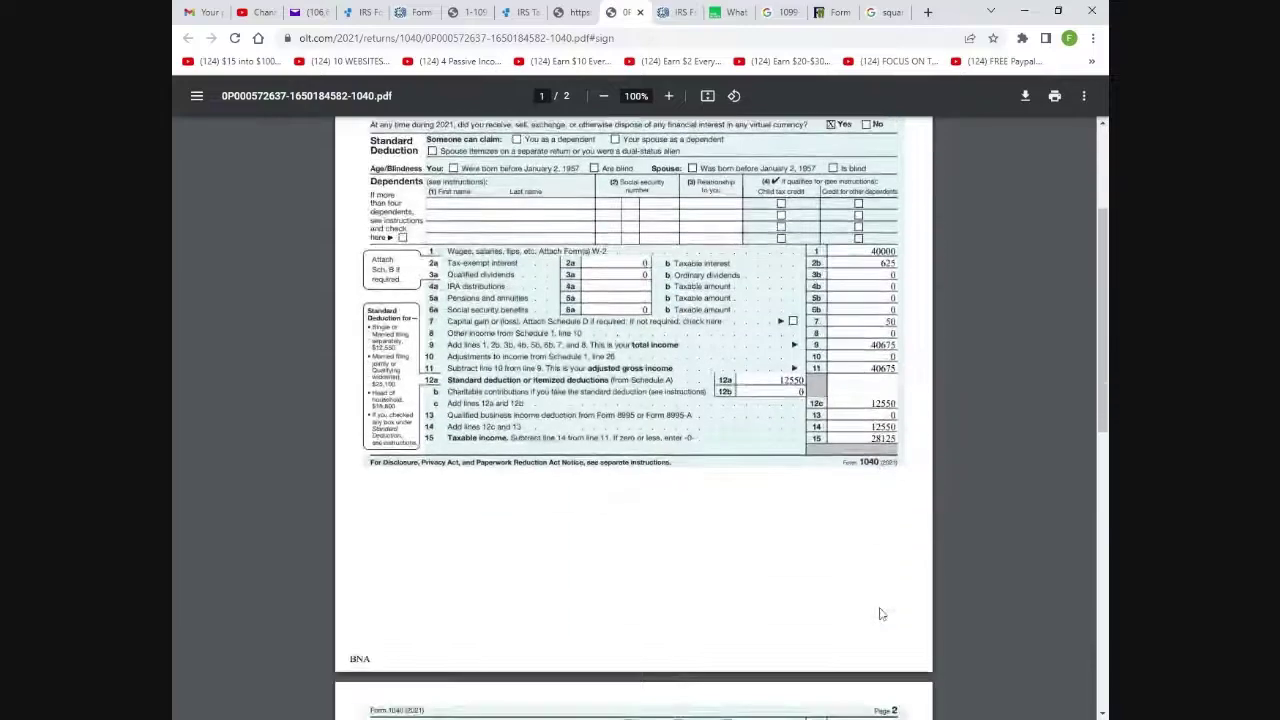
scroll(880, 613, "down", 5)
scroll(878, 600, "down", 5)
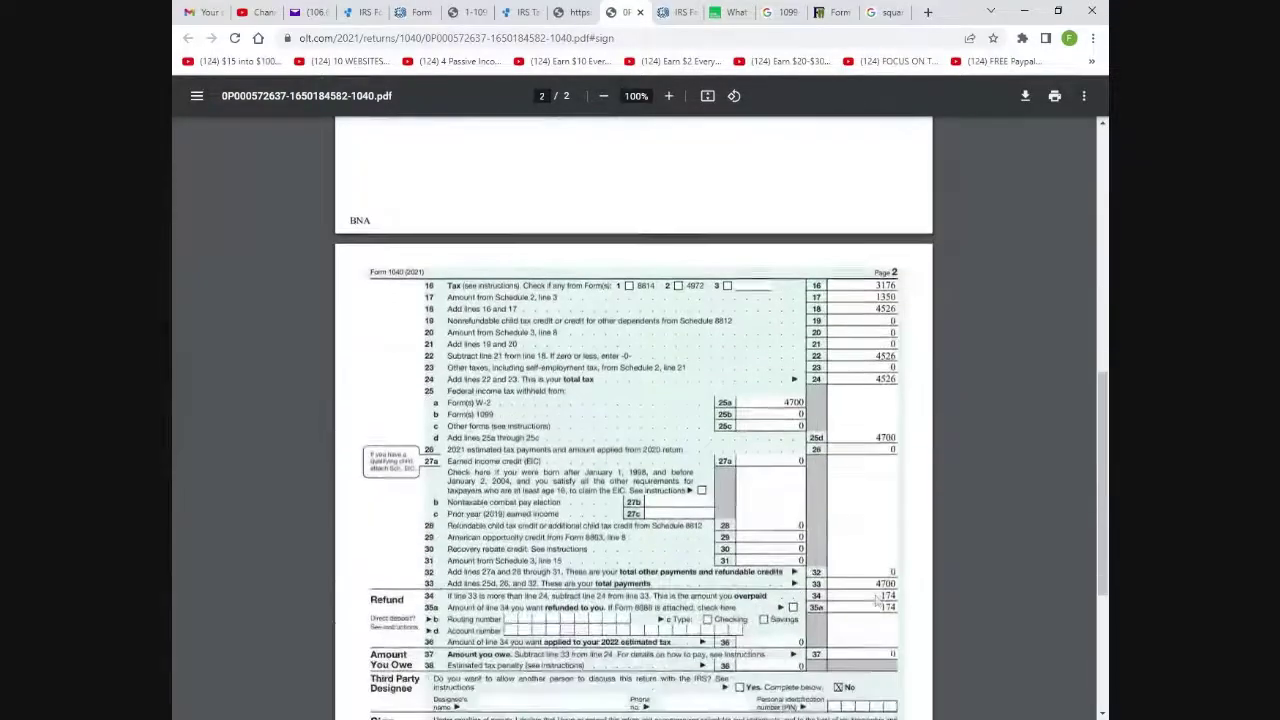
scroll(866, 583, "down", 3)
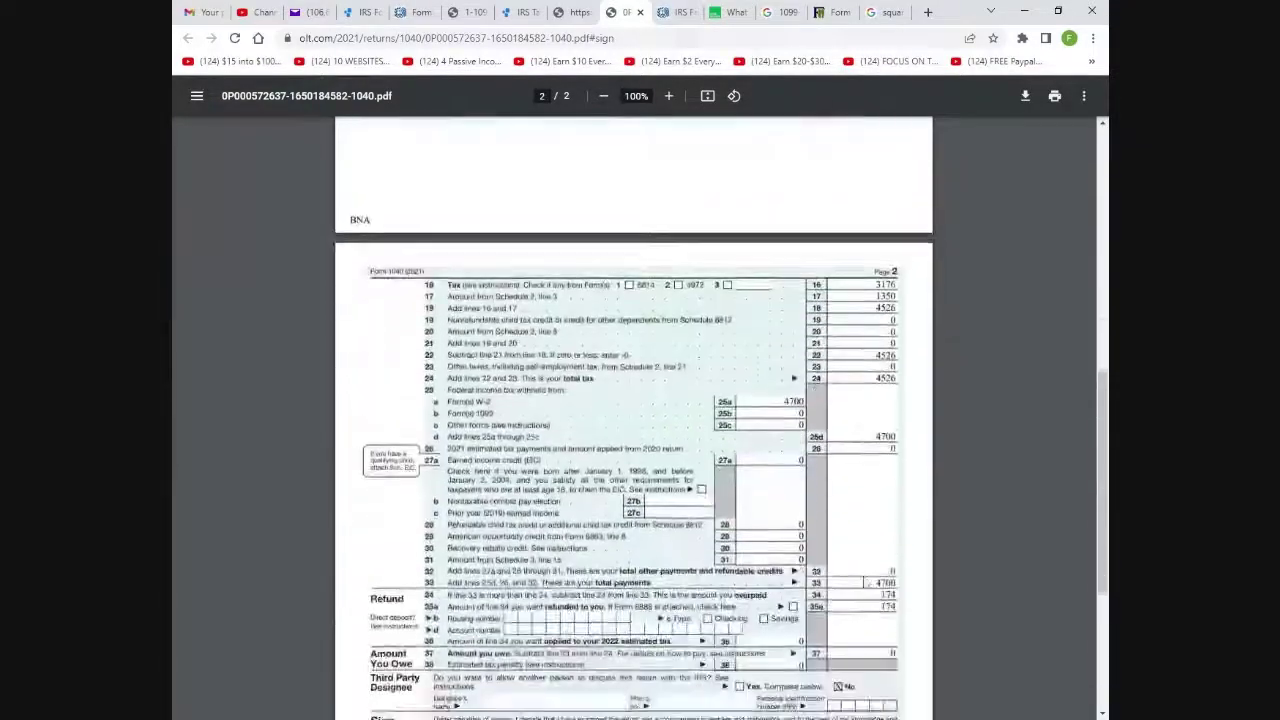
scroll(866, 583, "down", 3)
scroll(866, 583, "up", 3)
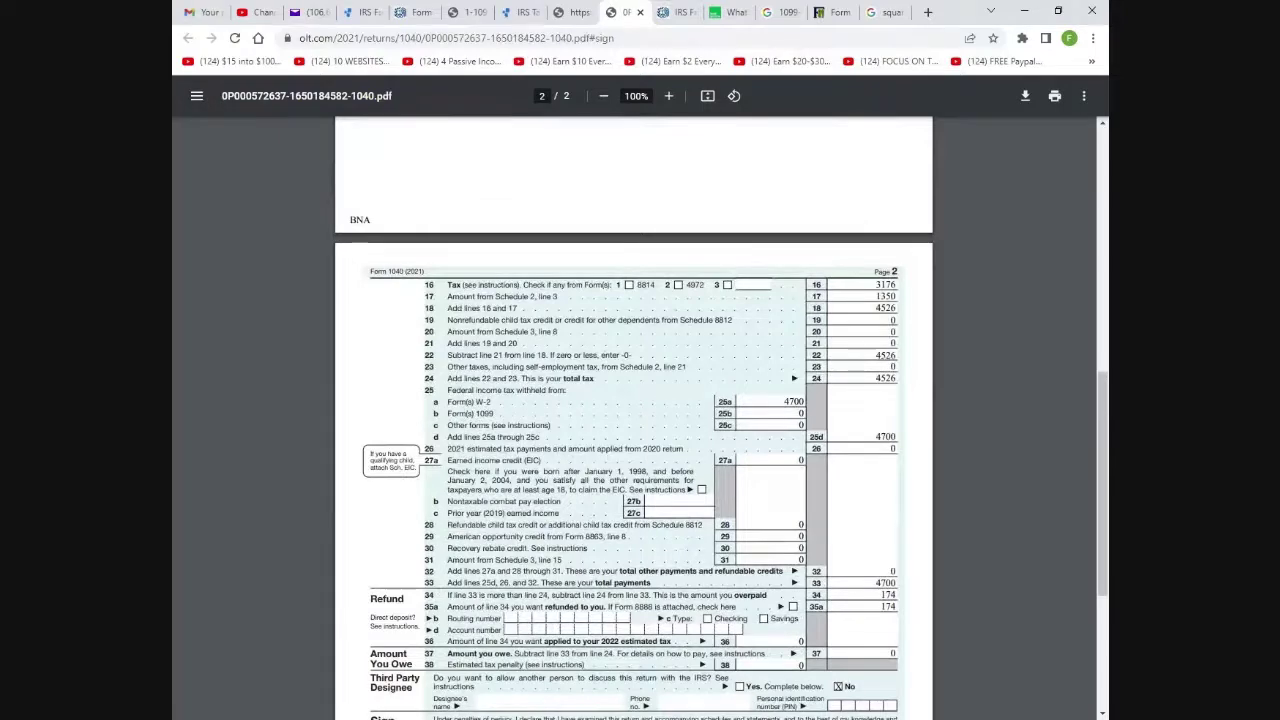
scroll(634, 418, "up", 10)
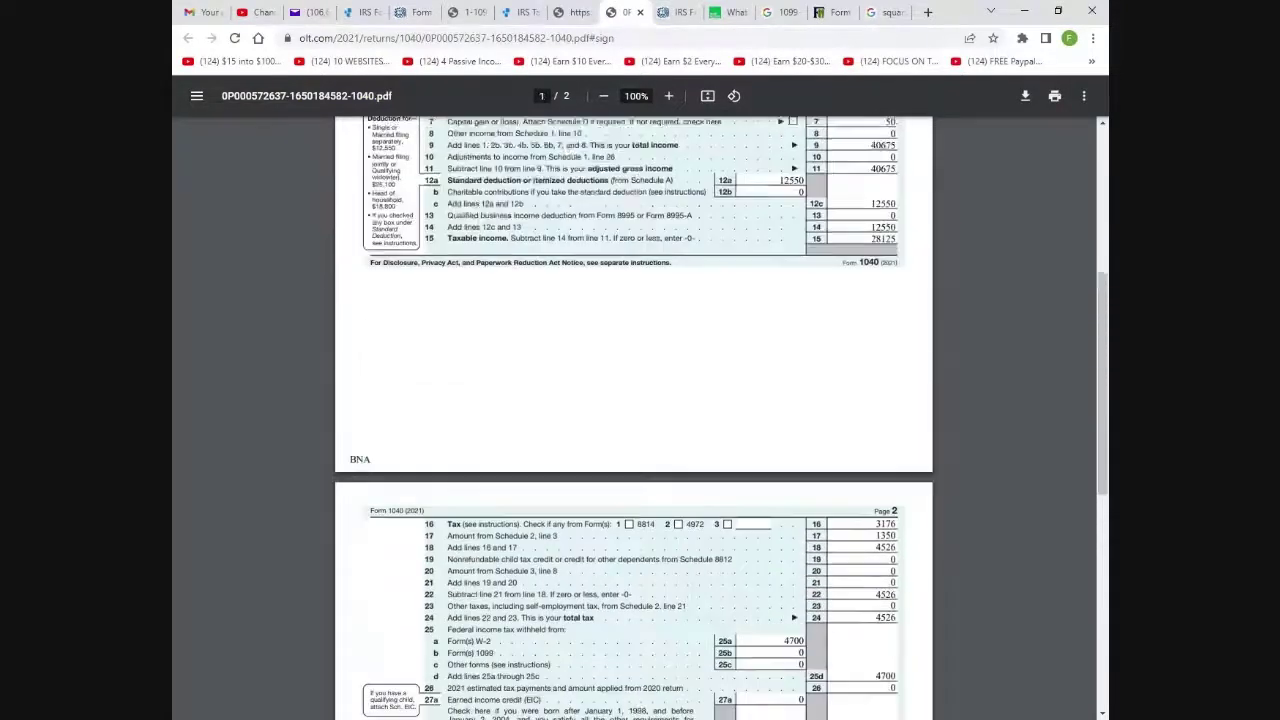
scroll(763, 372, "up", 1)
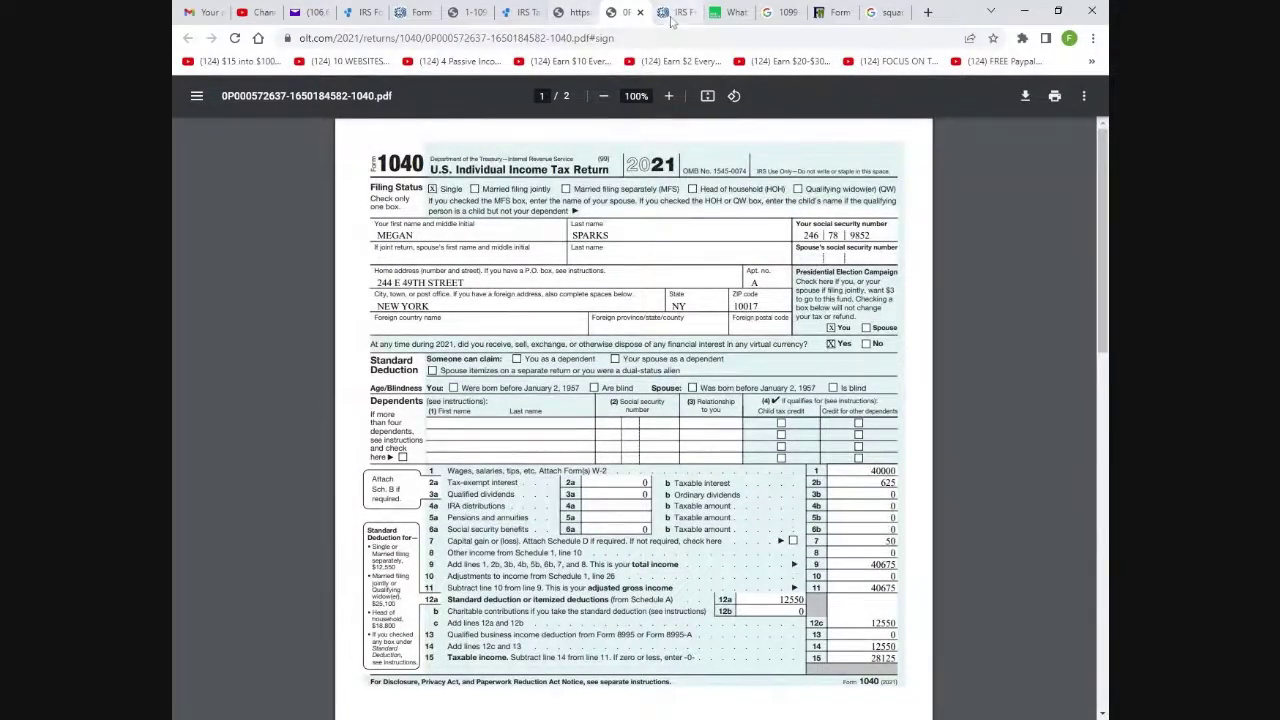
Step: Back on the forms review, show the New York forms and open the IT-201 PDF
left_click(571, 16)
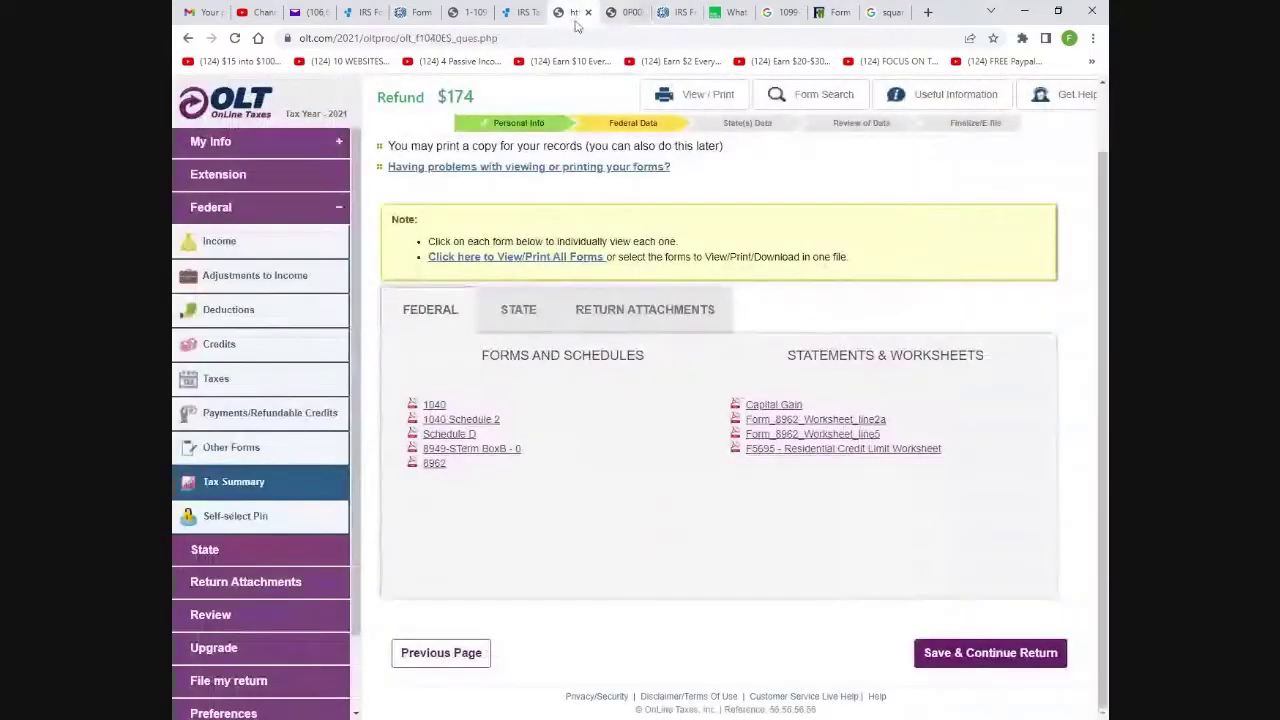
scroll(742, 440, "up", 1)
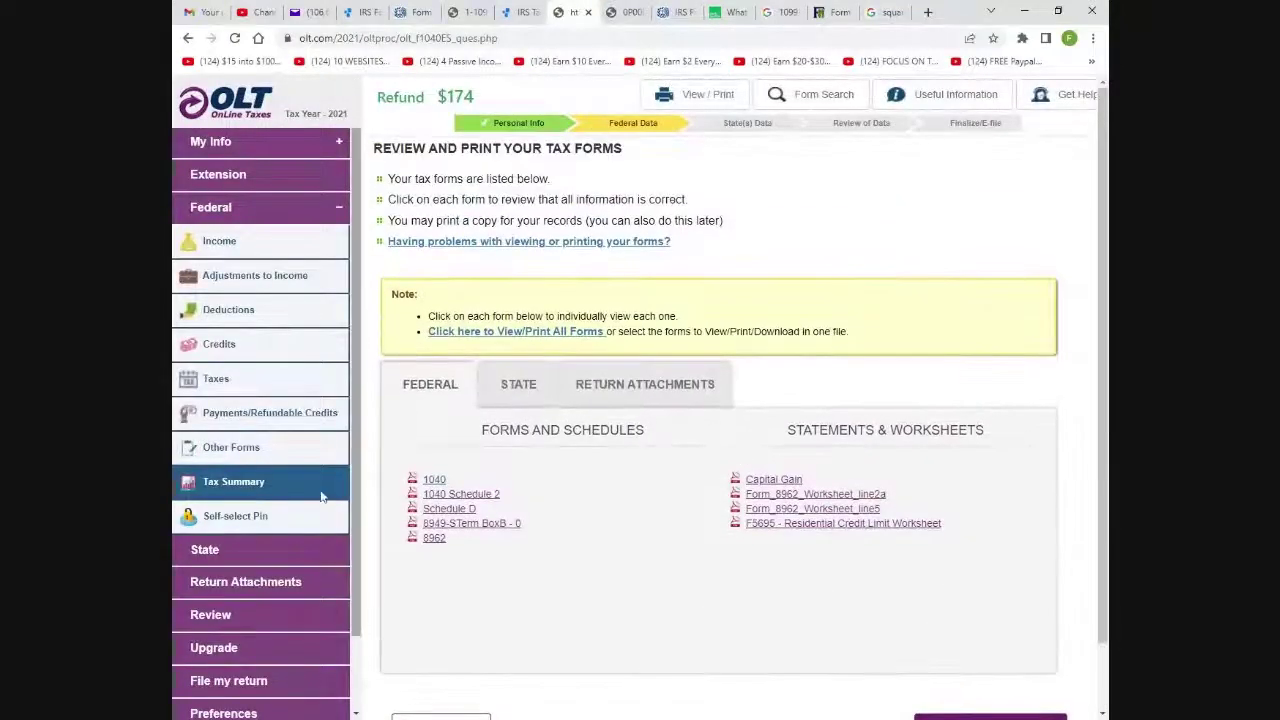
scroll(600, 462, "down", 1)
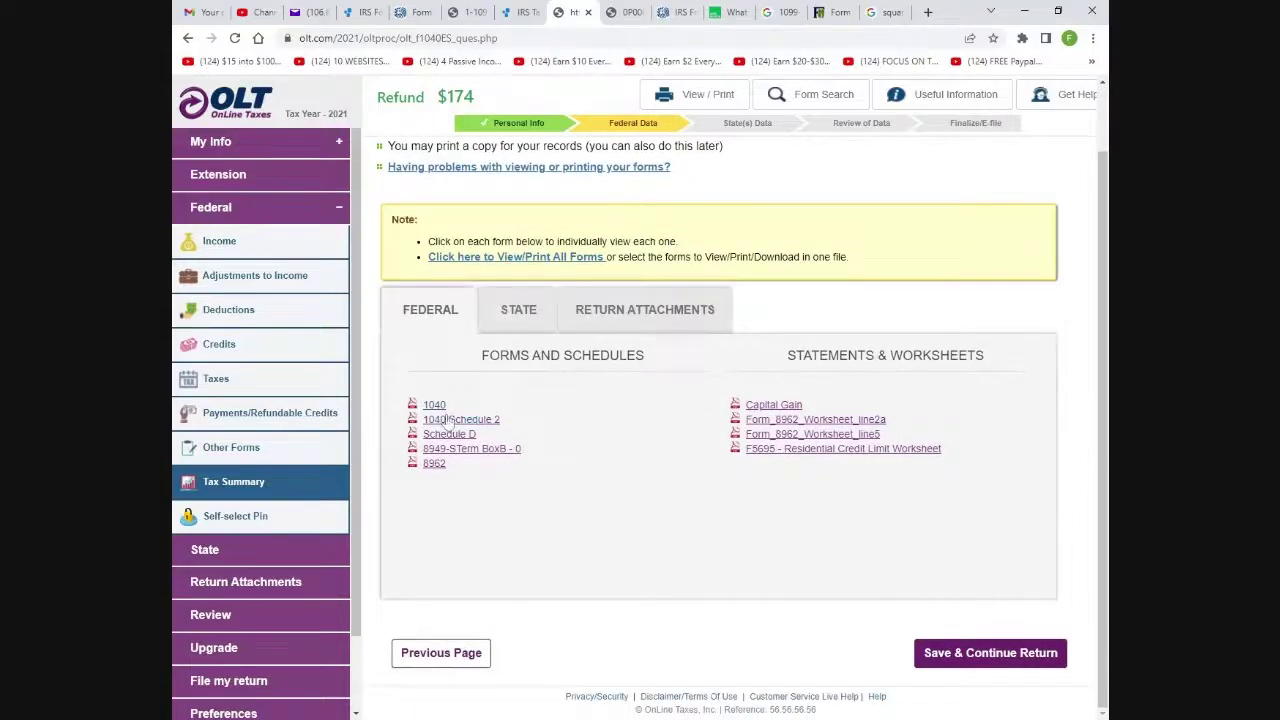
left_click(518, 310)
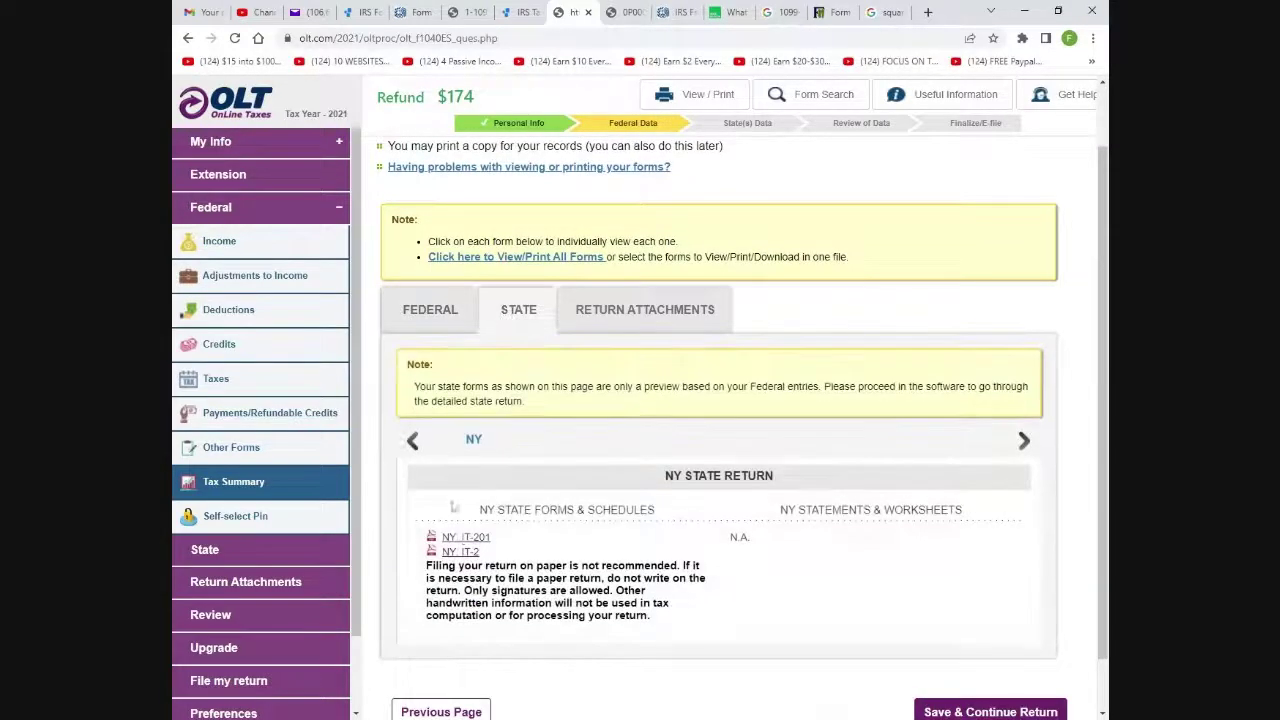
left_click(466, 540)
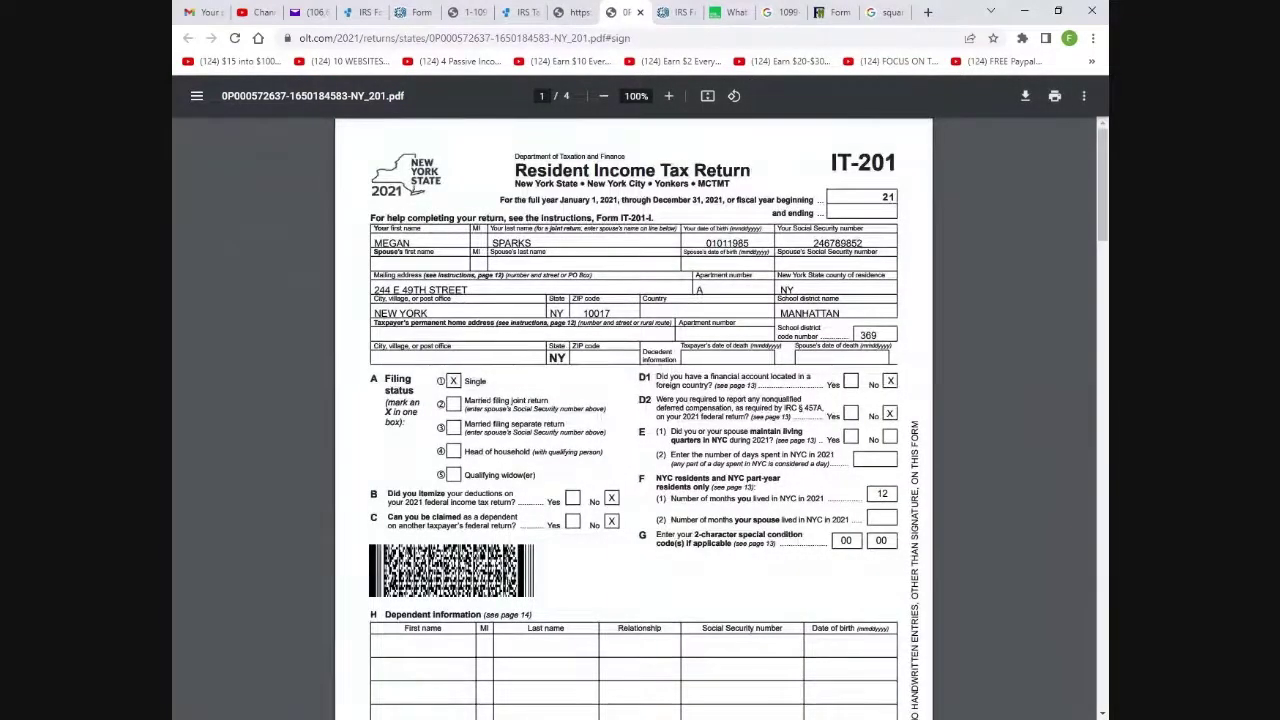
scroll(640, 420, "down", 3)
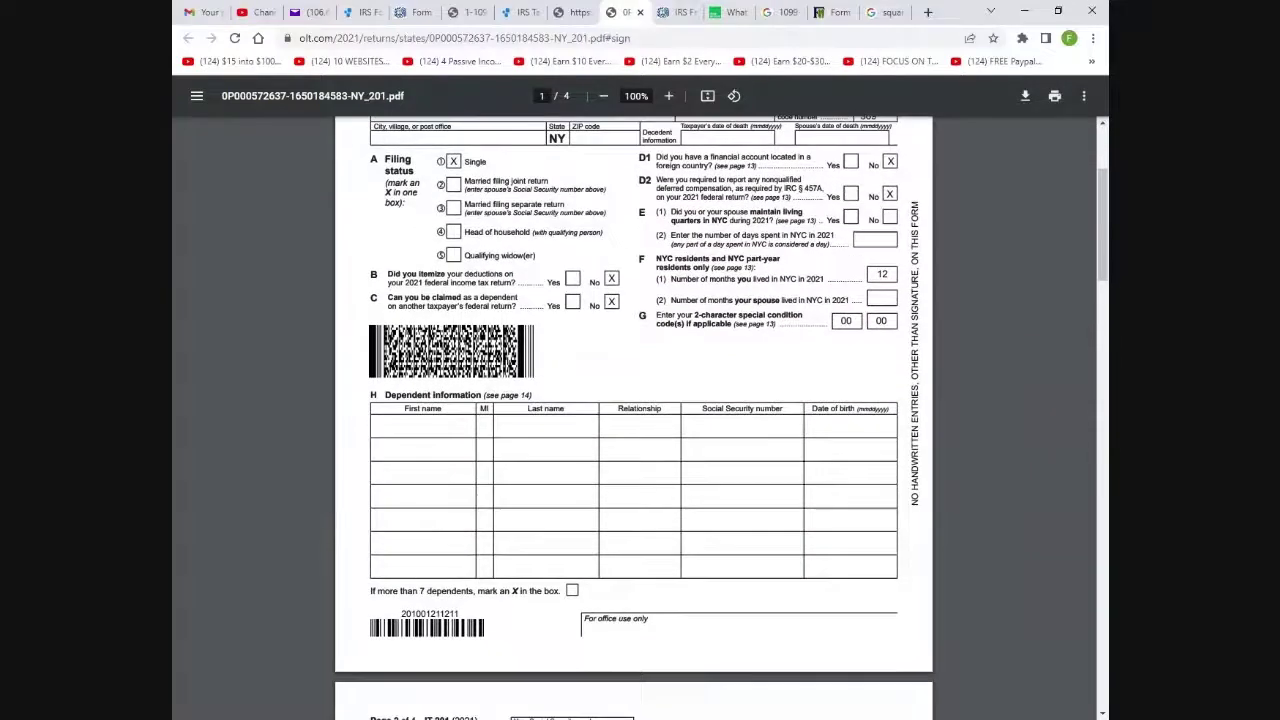
scroll(640, 420, "down", 2)
scroll(640, 420, "down", 3)
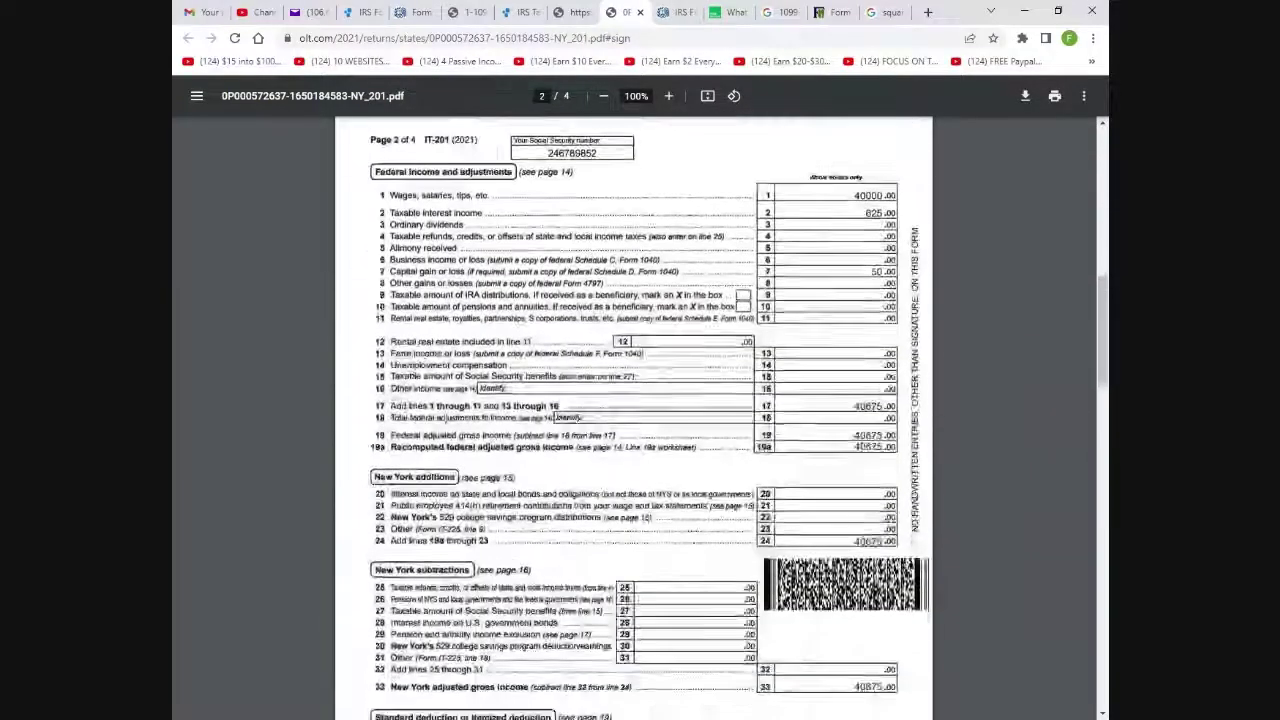
scroll(640, 420, "up", 2)
scroll(668, 410, "up", 1)
scroll(668, 410, "down", 5)
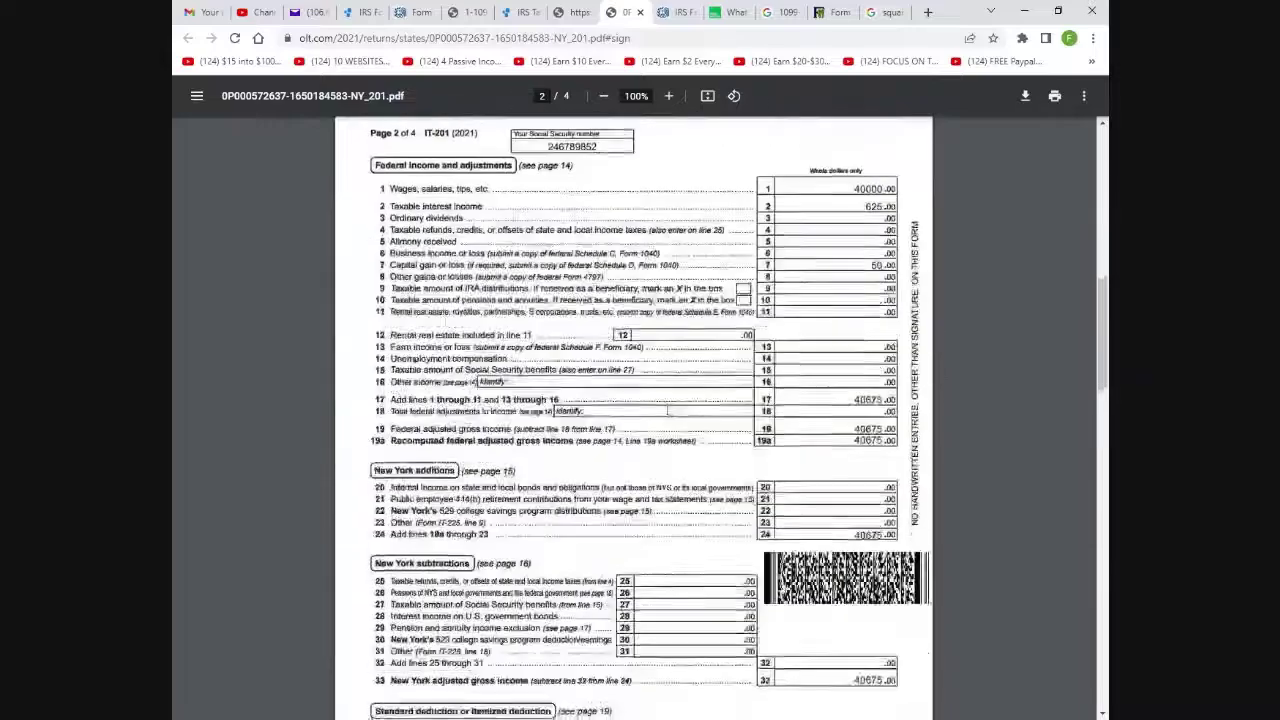
scroll(668, 410, "down", 5)
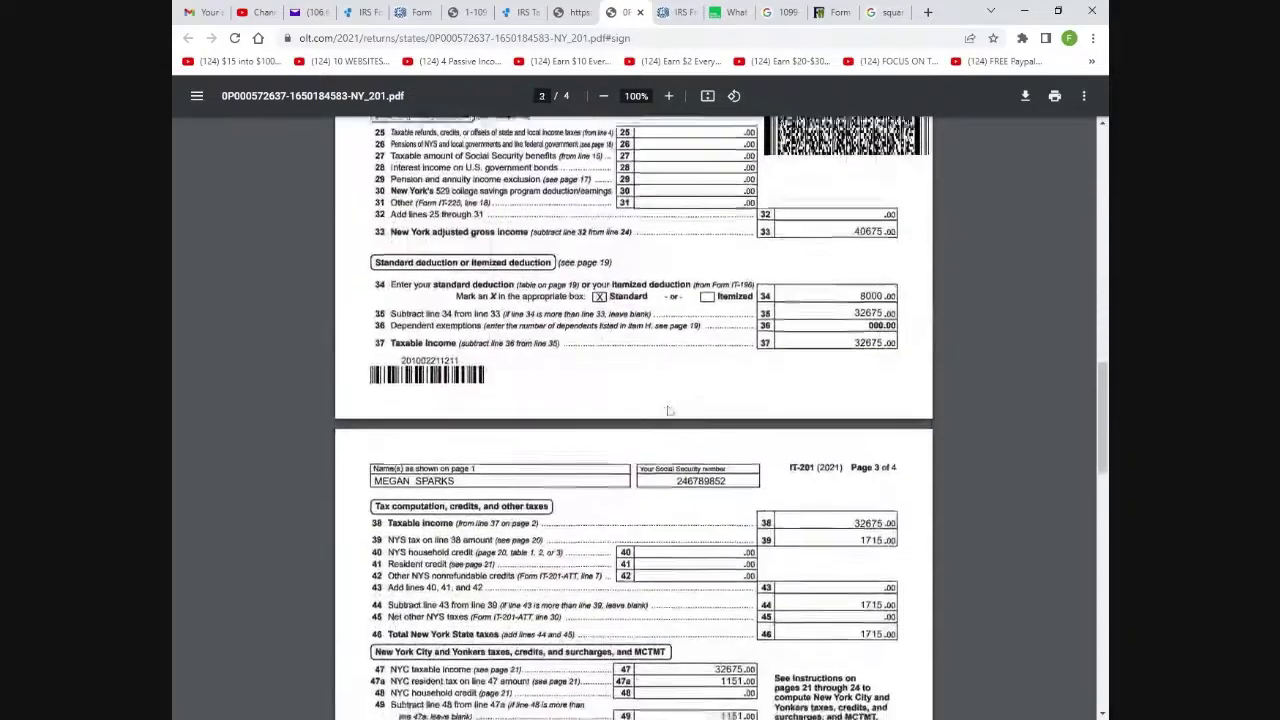
scroll(668, 410, "down", 5)
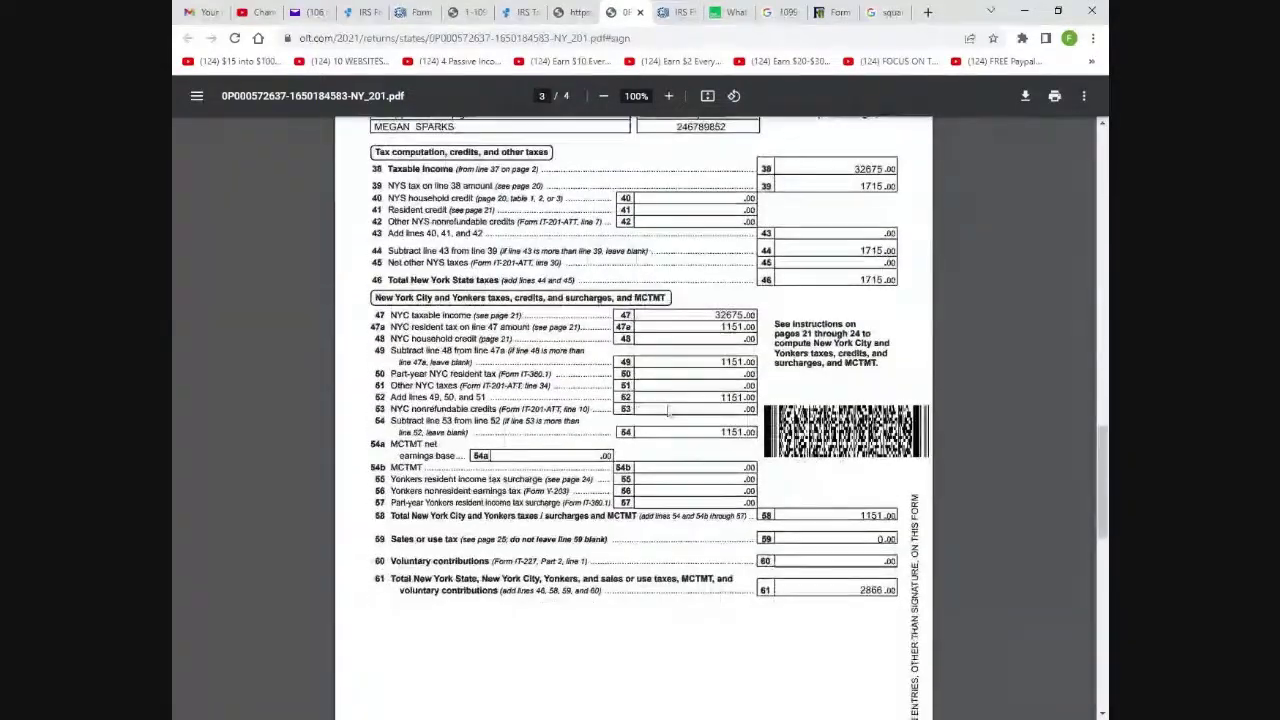
scroll(668, 412, "down", 3)
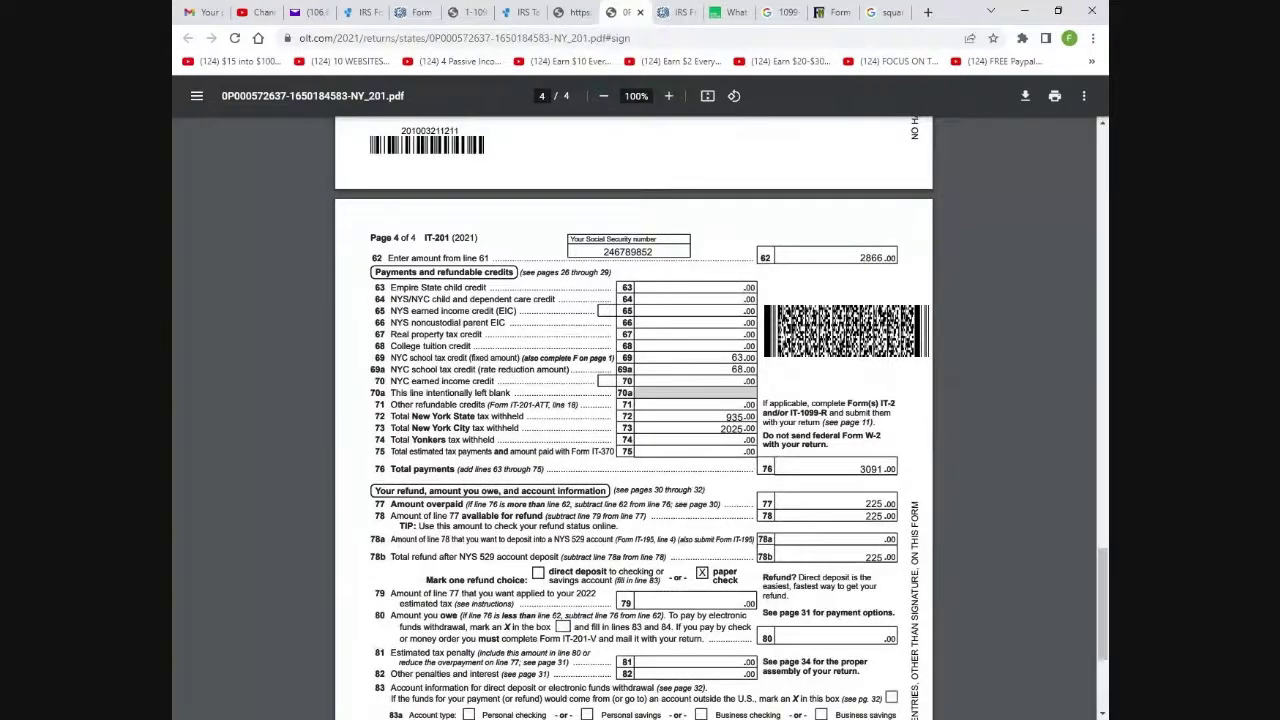
scroll(640, 420, "down", 3)
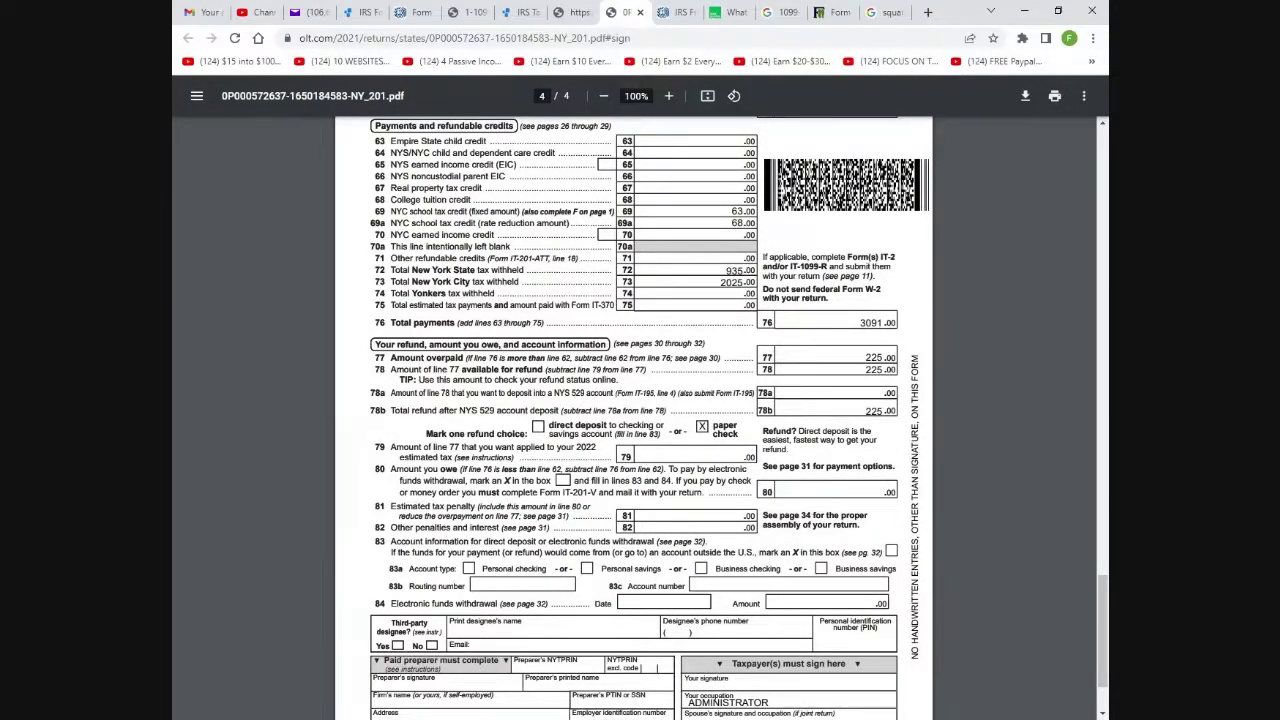
scroll(818, 494, "down", 2)
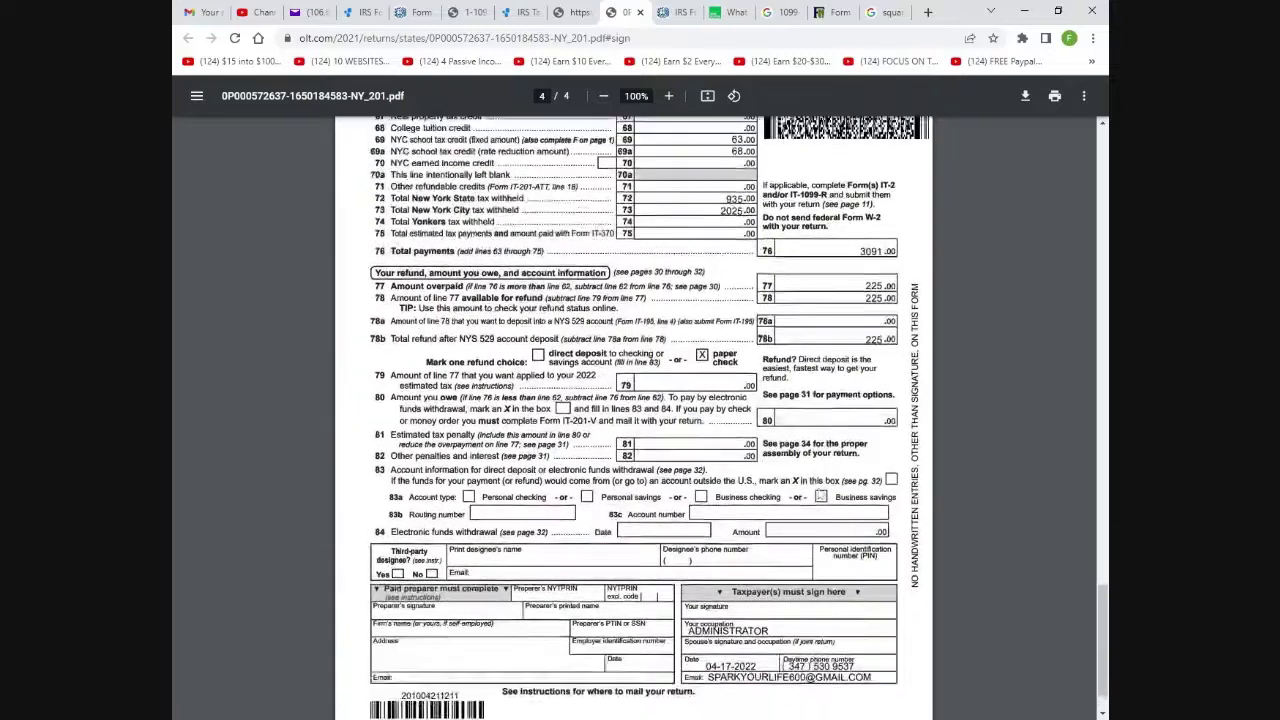
scroll(818, 494, "up", 2)
scroll(818, 494, "up", 1)
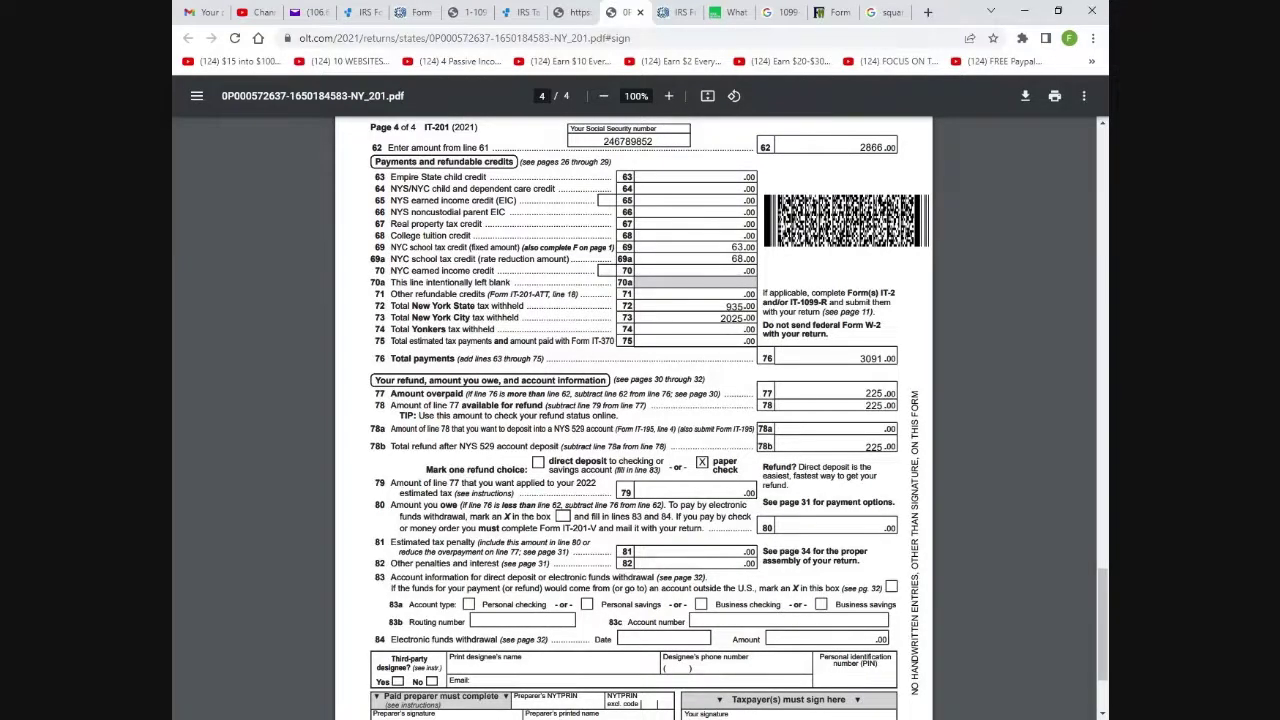
scroll(826, 450, "up", 5)
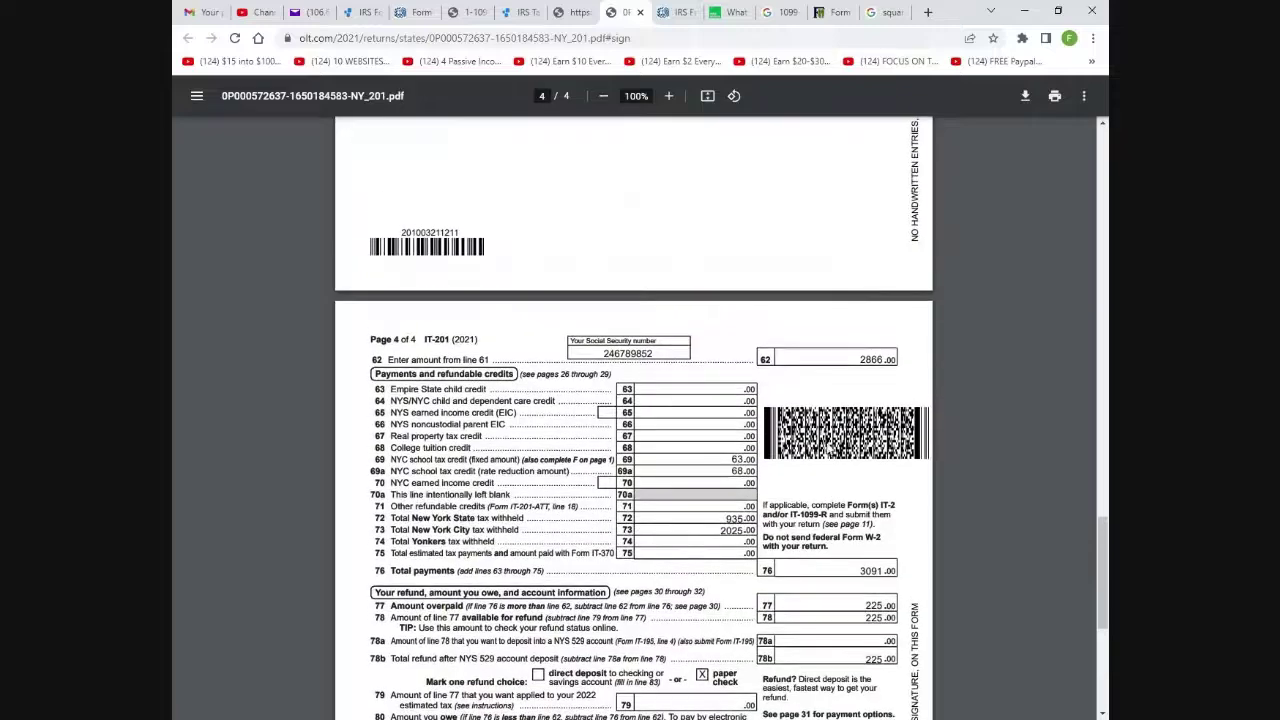
scroll(826, 450, "up", 20)
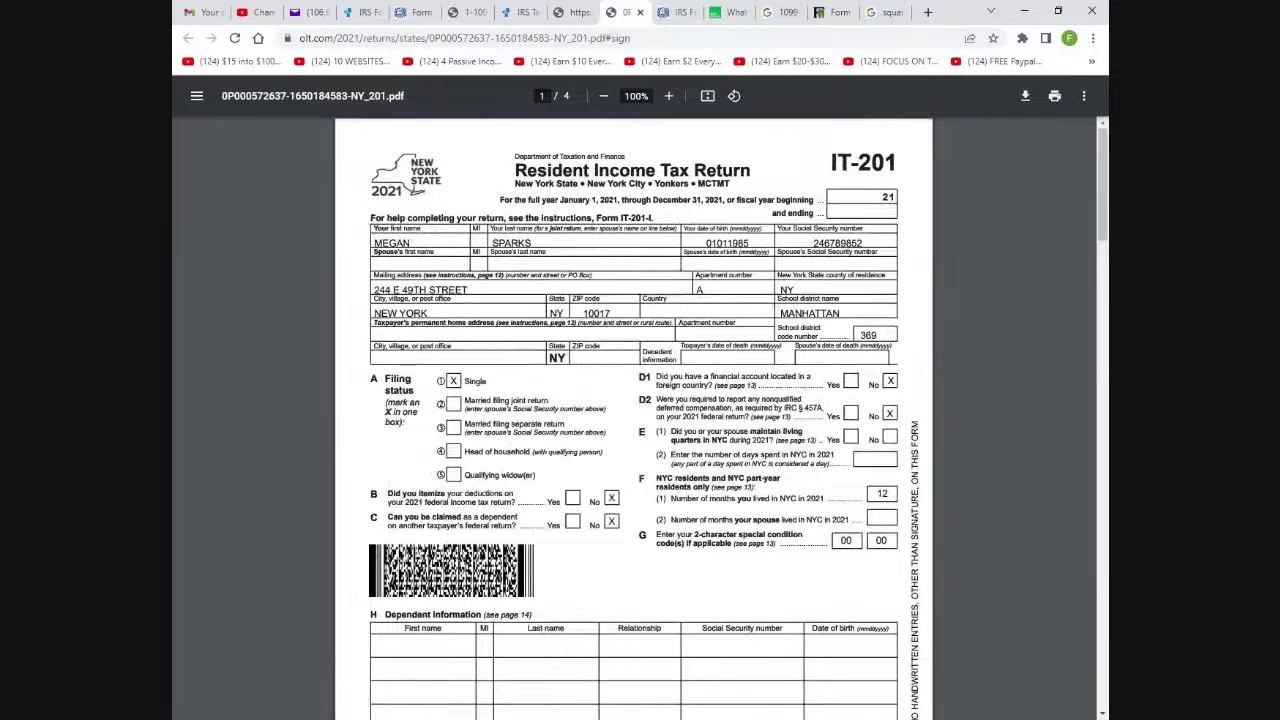
Step: Return to the OLT forms review and continue on to the federal Filing Preference page
left_click(570, 12)
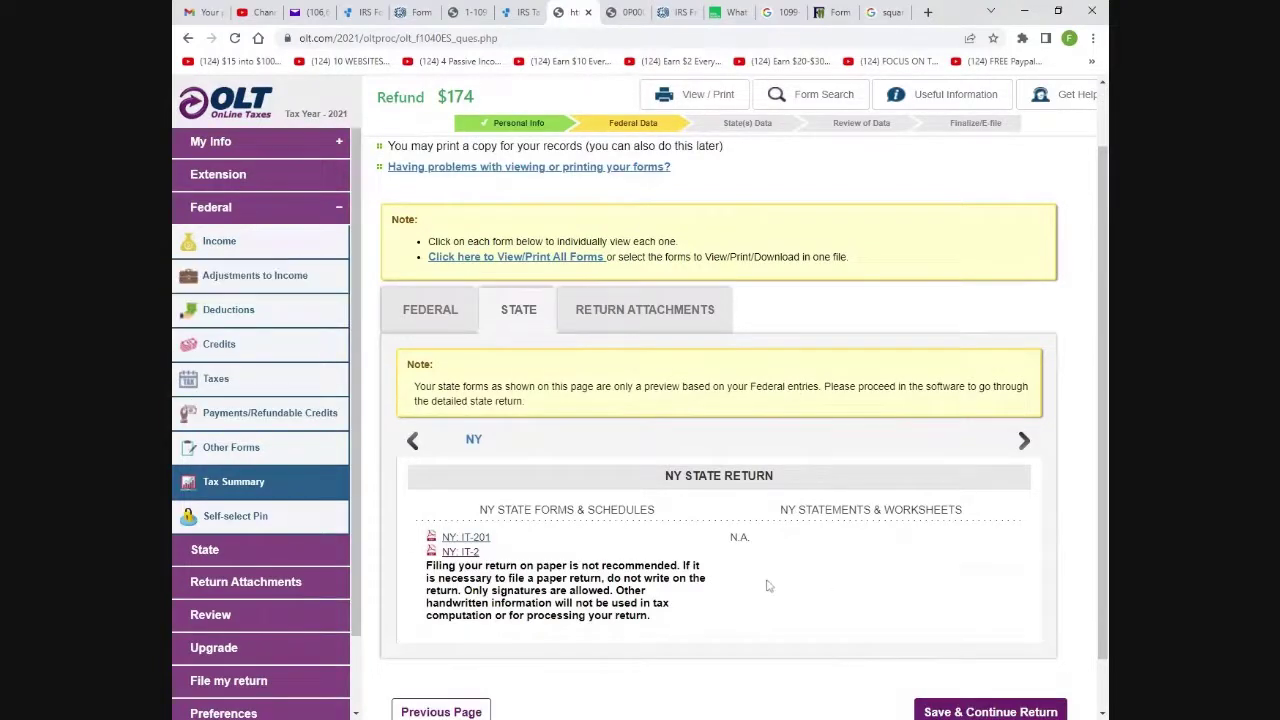
scroll(771, 464, "down", 1)
scroll(785, 456, "up", 1)
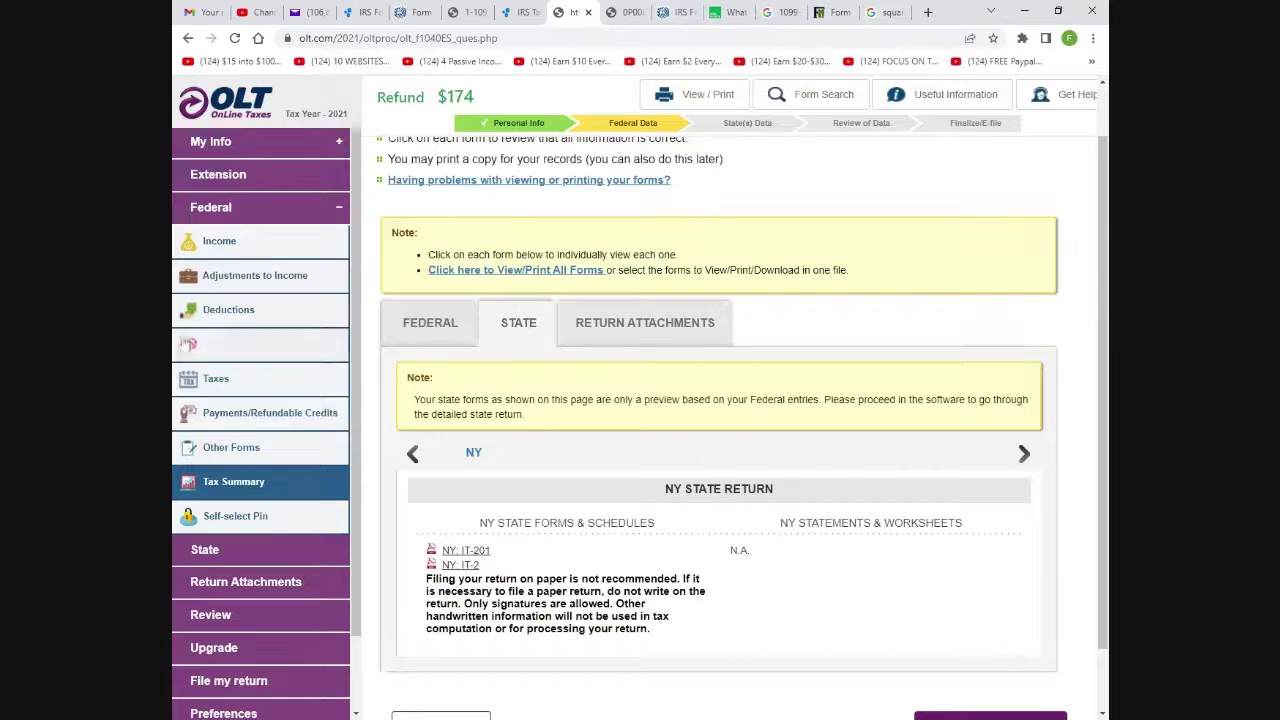
scroll(845, 410, "down", 1)
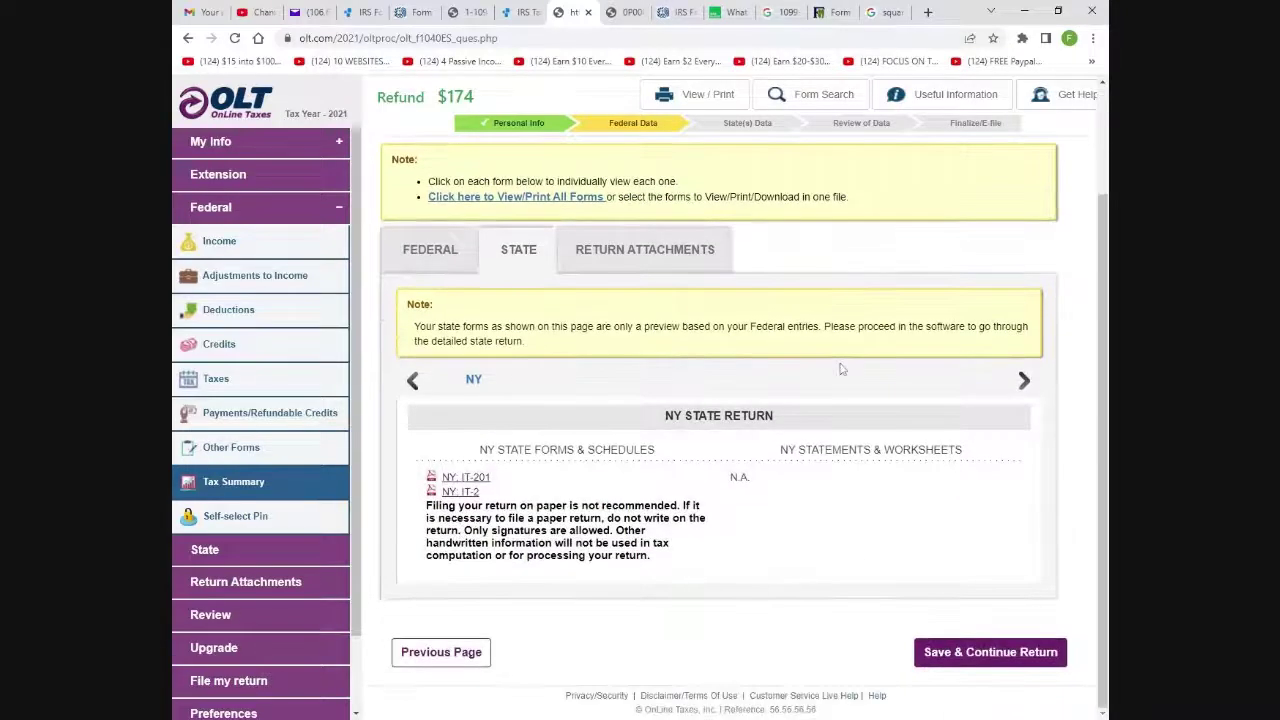
left_click(1006, 652)
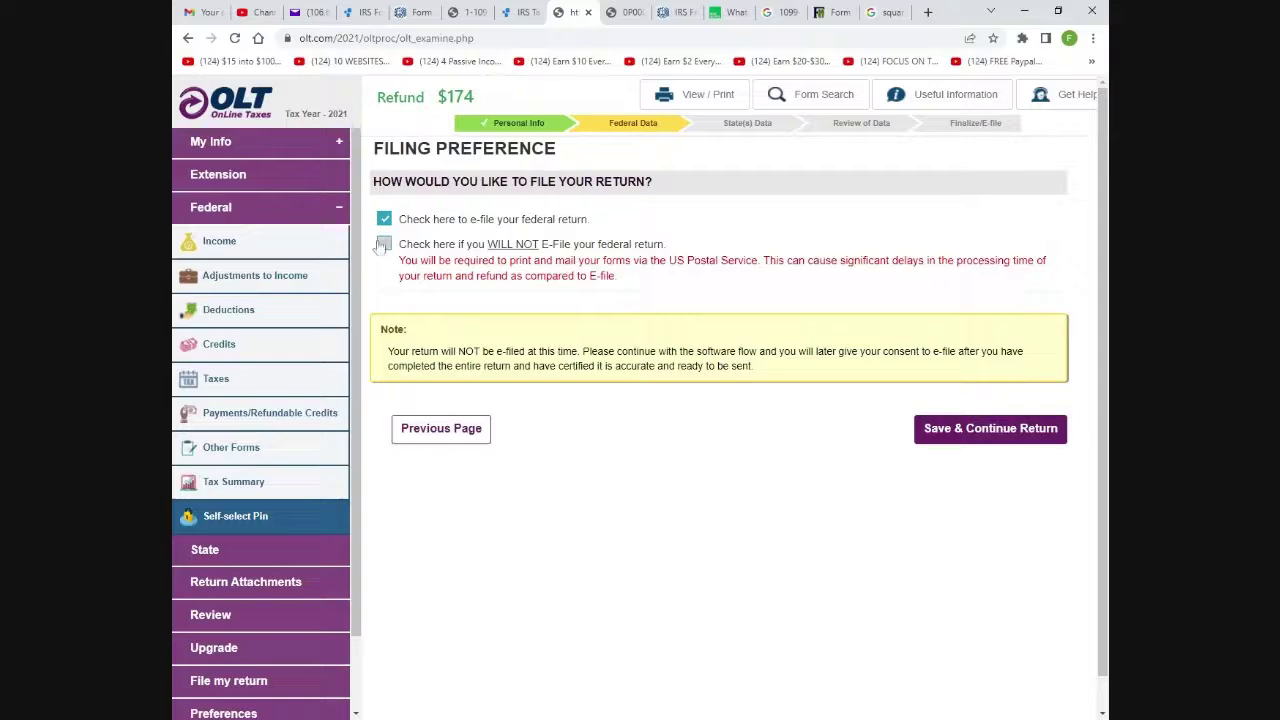
Step: Keep federal e-filing and enter 450000 as the prior-year AGI
left_click(965, 430)
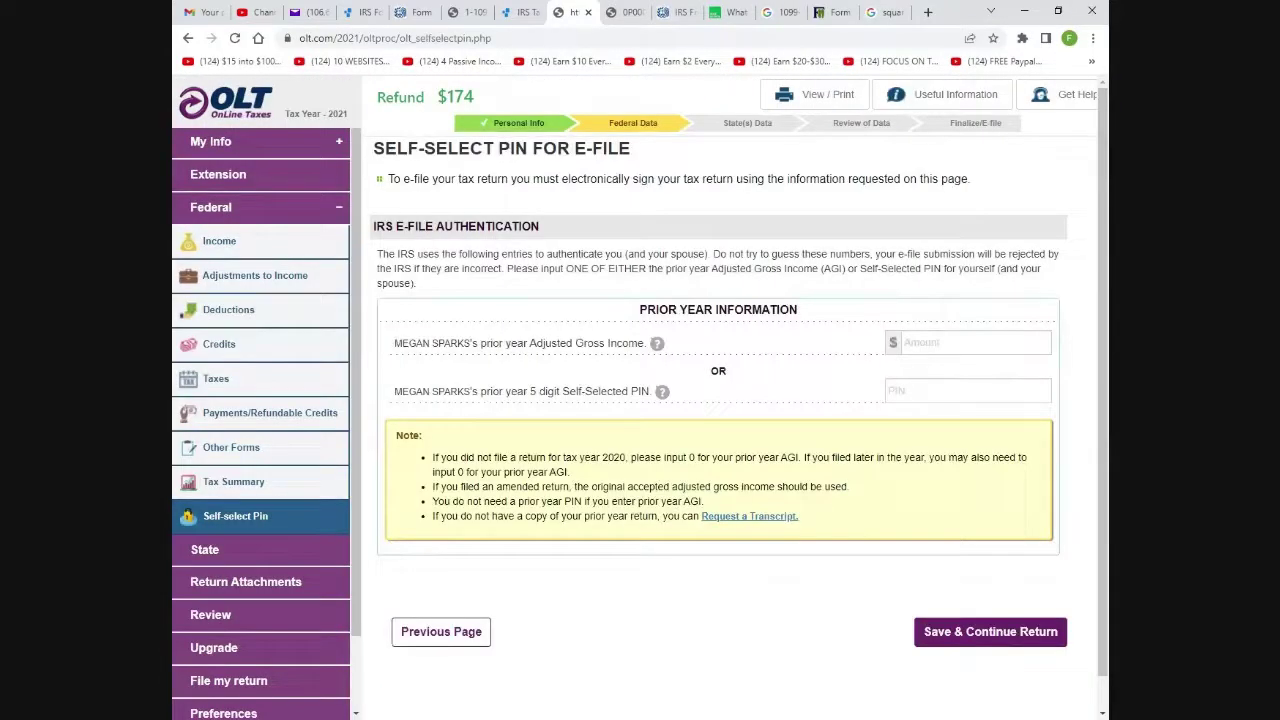
left_click(940, 342)
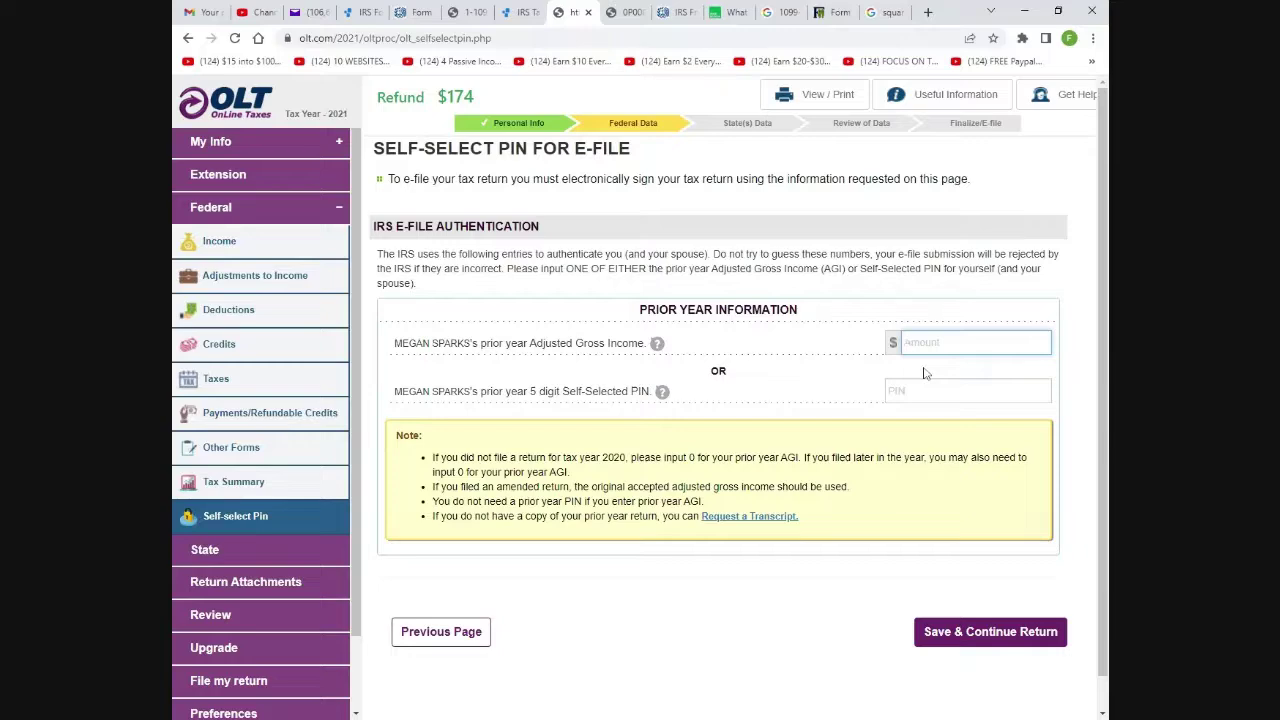
type("450000")
left_click(948, 642)
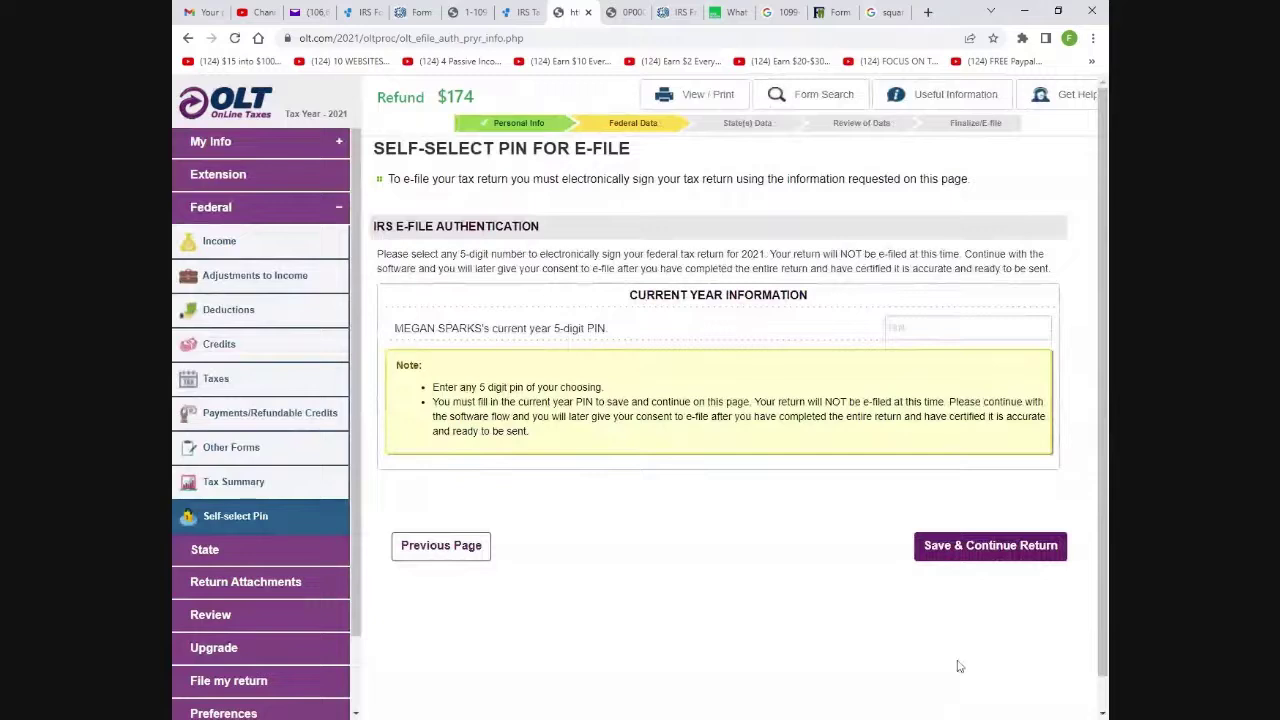
Step: Enter a five-digit e-file signing PIN and continue for free without upgrading to Premium
left_click(958, 328)
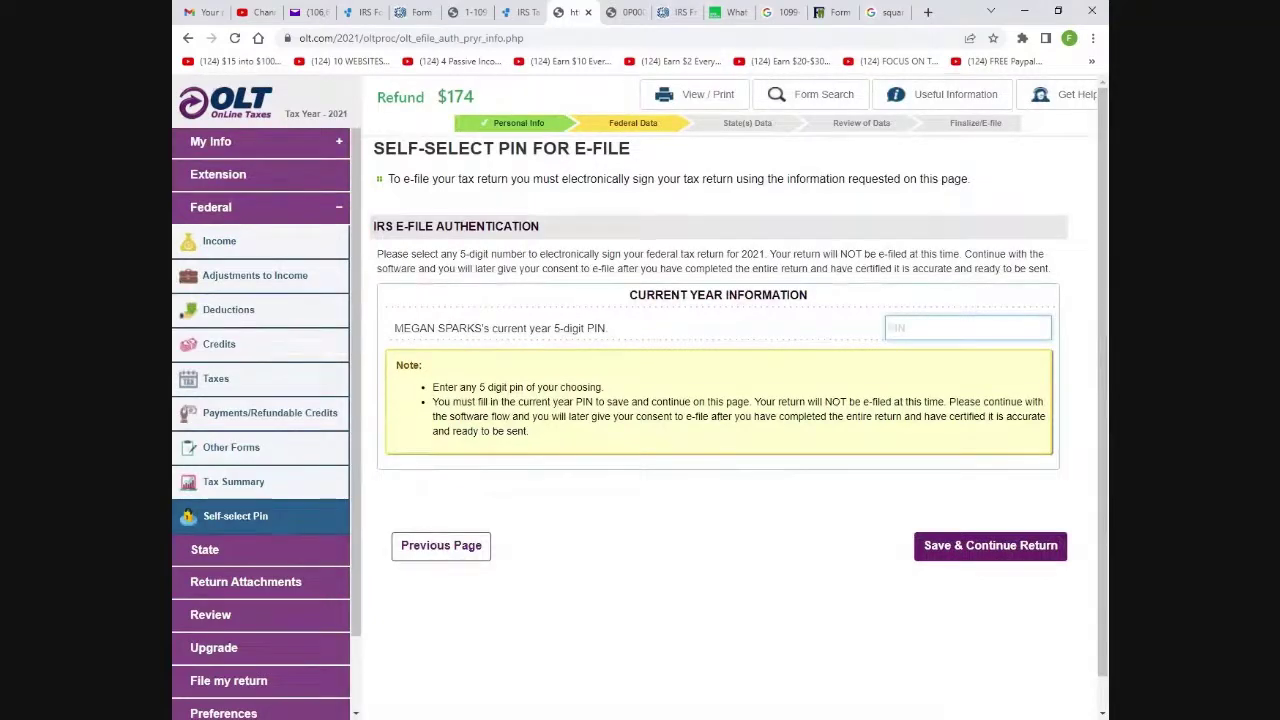
left_click(956, 549)
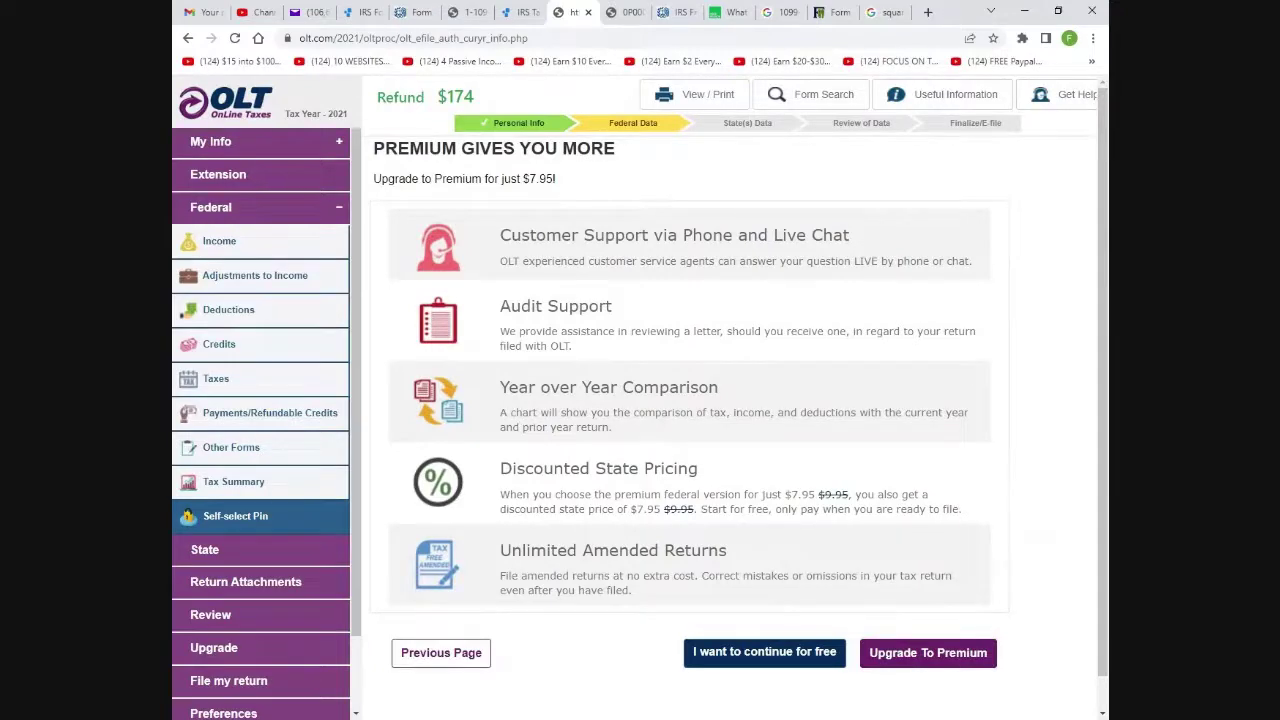
left_click(764, 651)
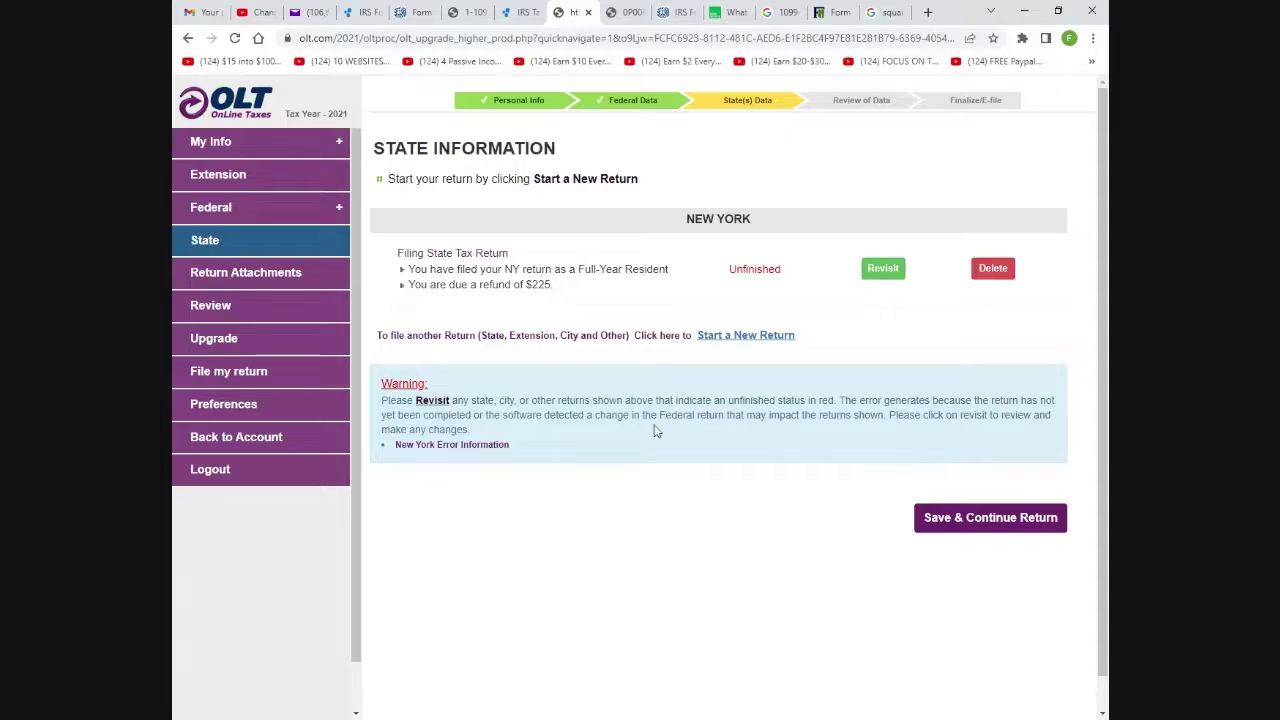
Step: Reopen the NY return, confirm full-year residency with no IT-205, and enter 360 NYC days
left_click(883, 268)
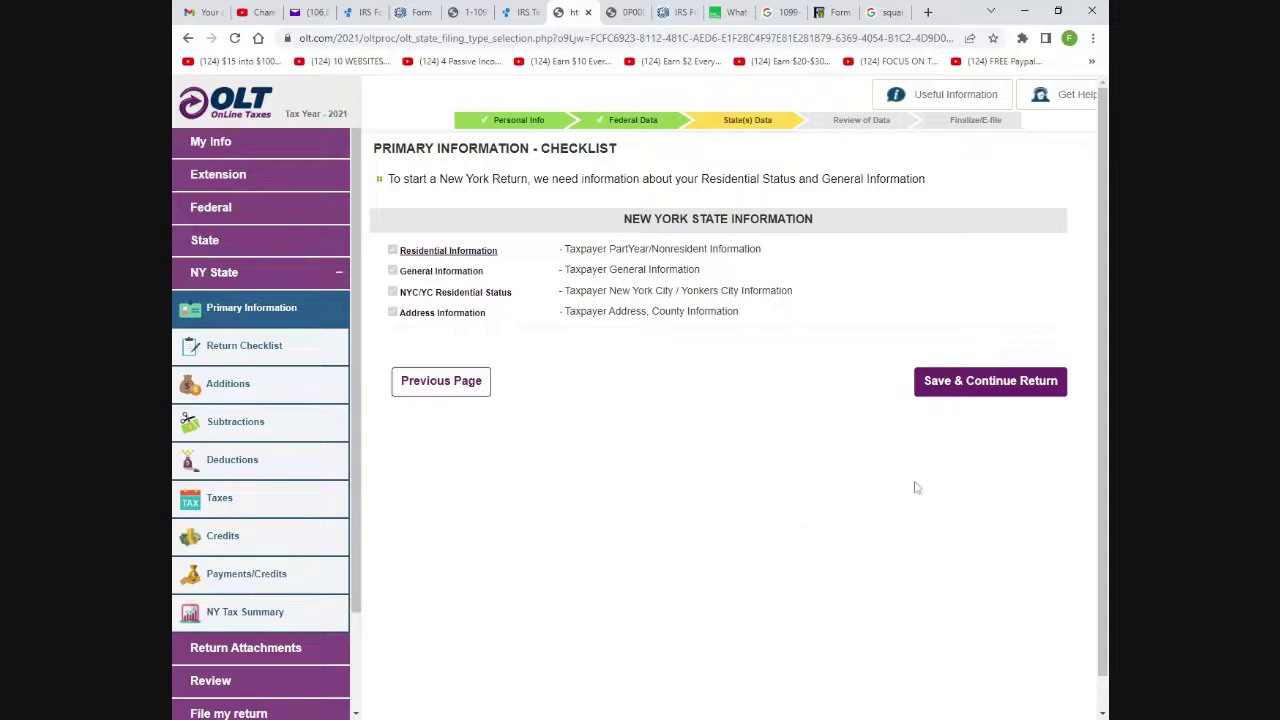
left_click(978, 386)
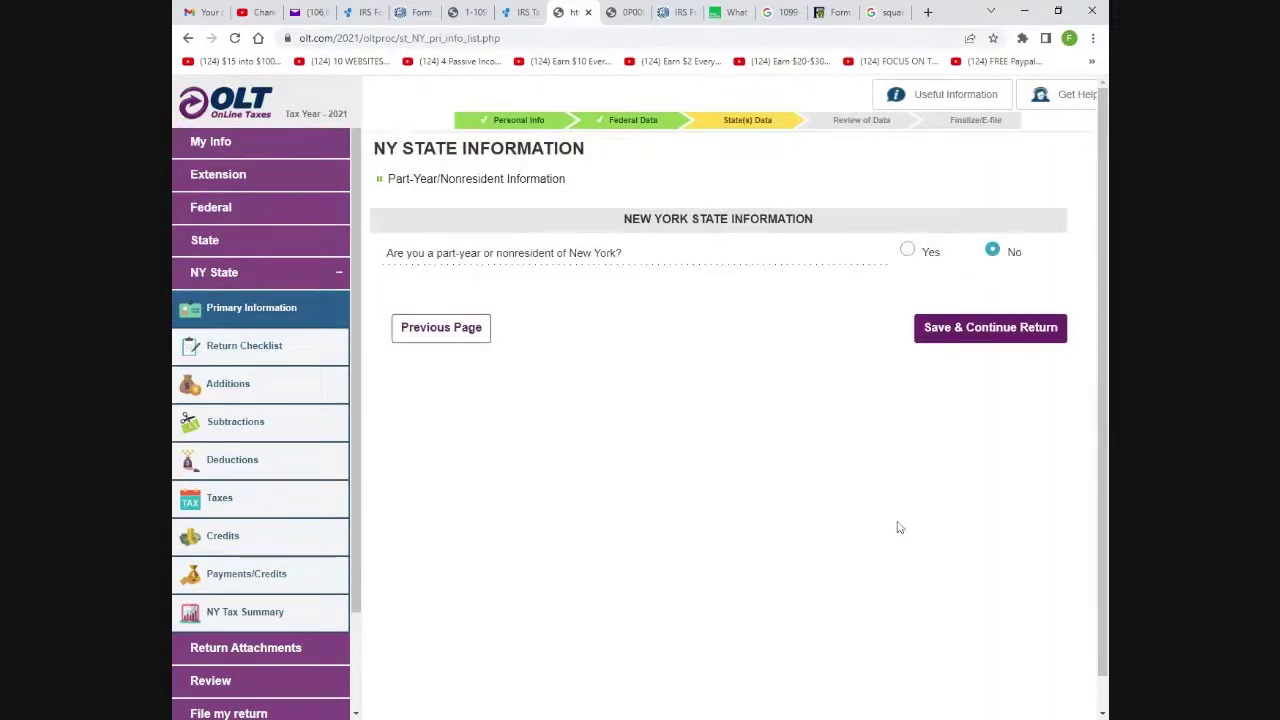
left_click(1004, 322)
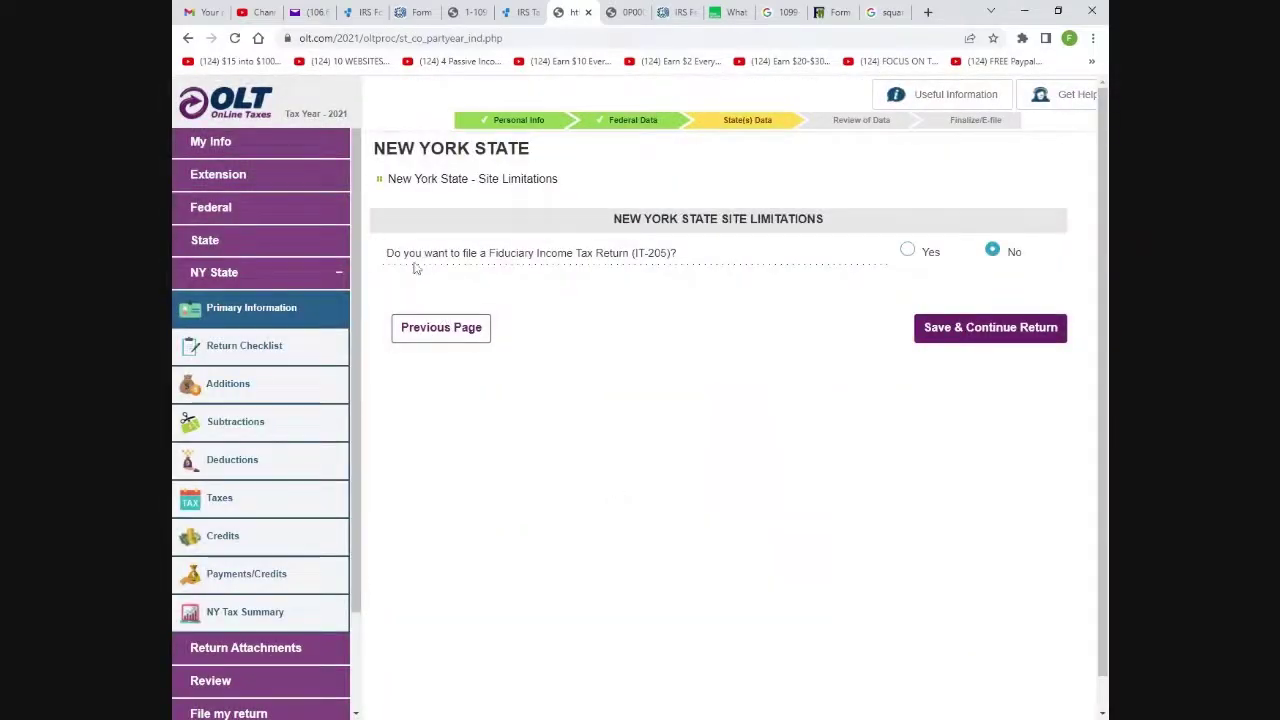
left_click(1015, 332)
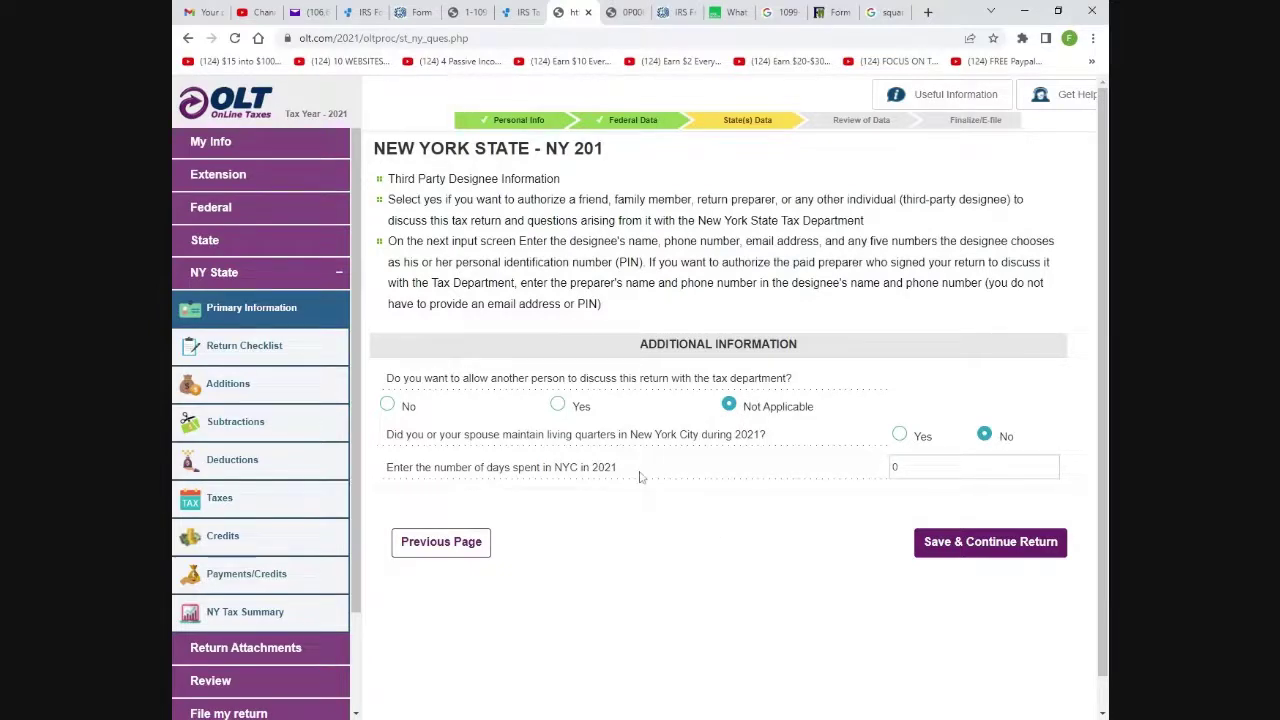
key("Tab")
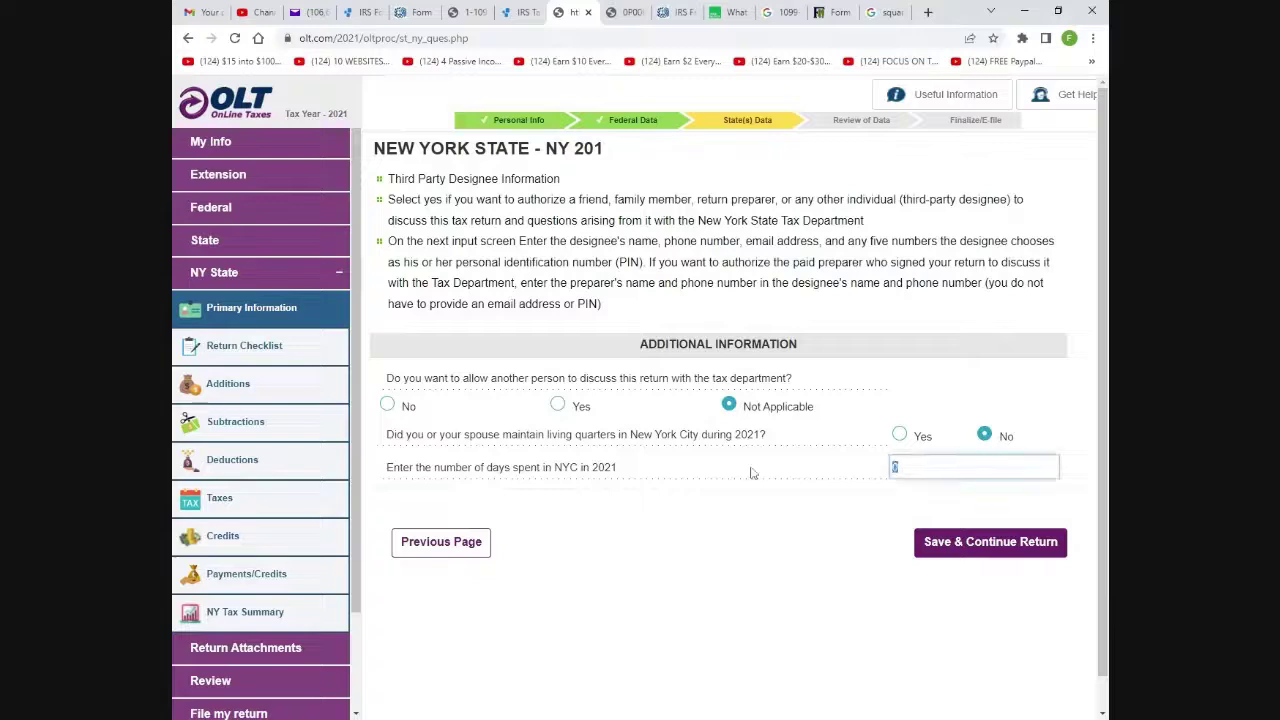
type("360")
left_click(980, 543)
Step: Save the NYC and Yonkers residence status and leave the special condition code as none
scroll(600, 224, "down", 2)
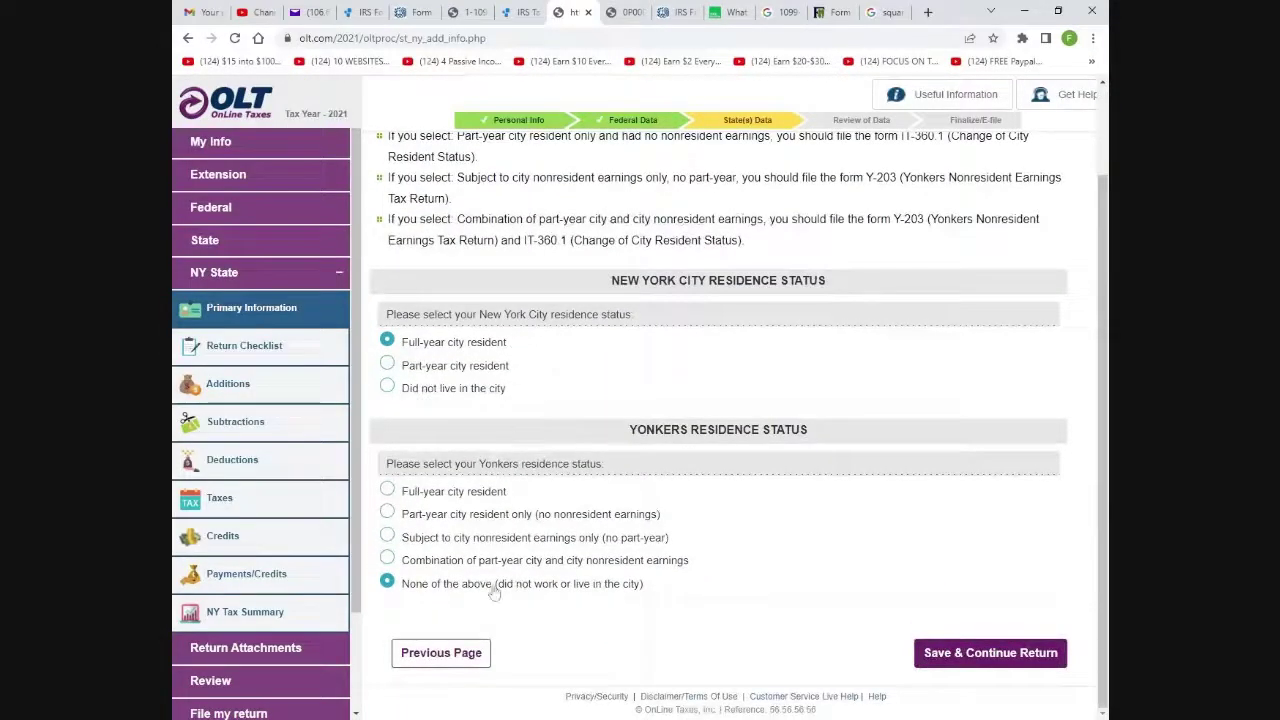
left_click(968, 656)
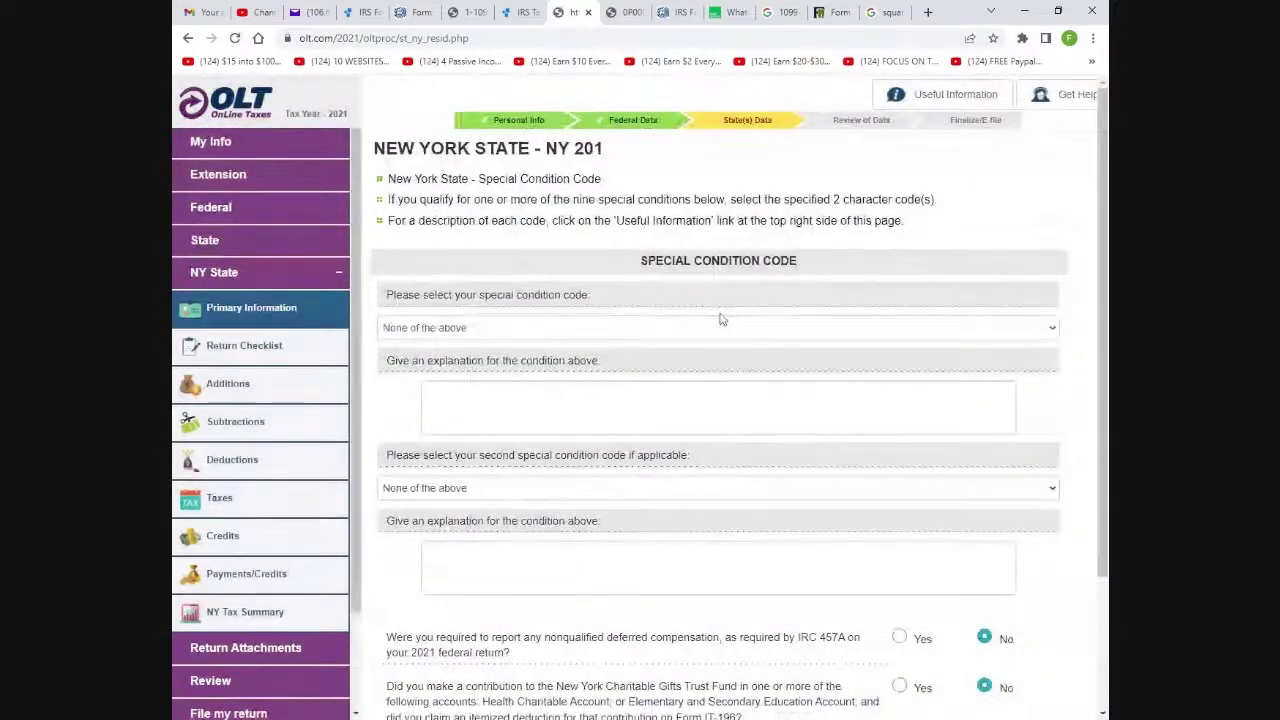
scroll(1083, 356, "down", 2)
scroll(1057, 320, "up", 2)
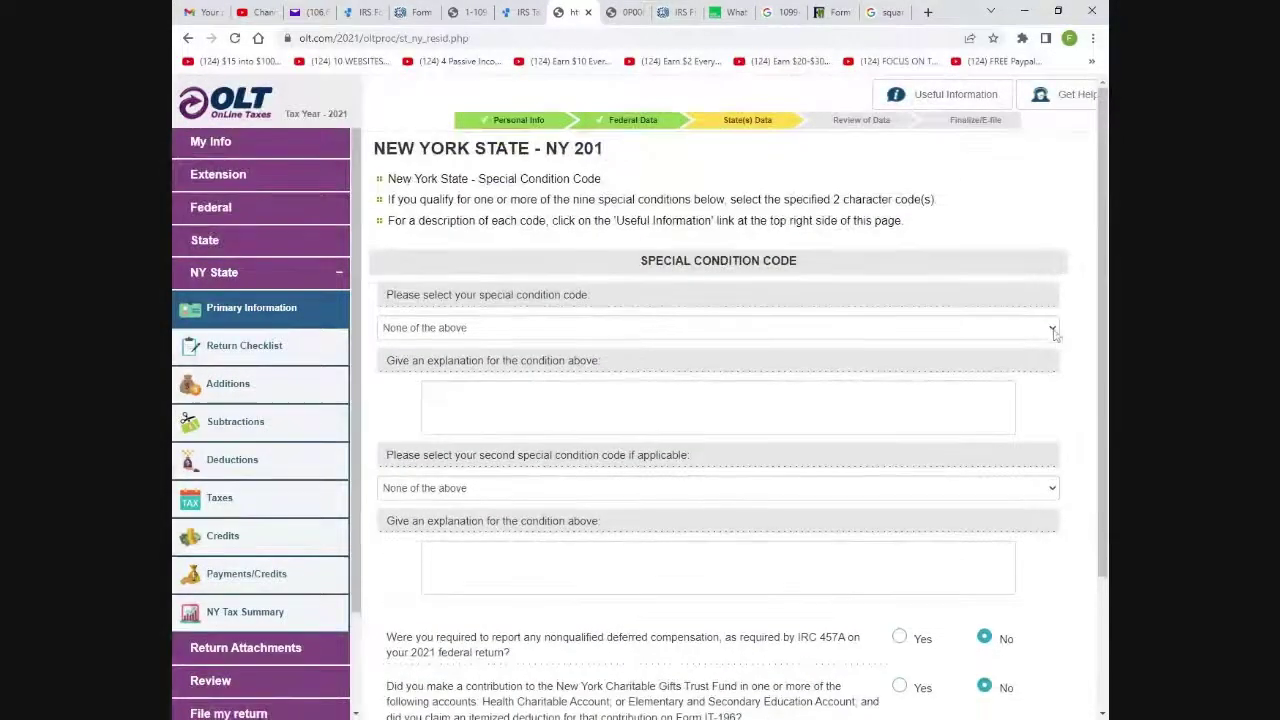
left_click(1053, 330)
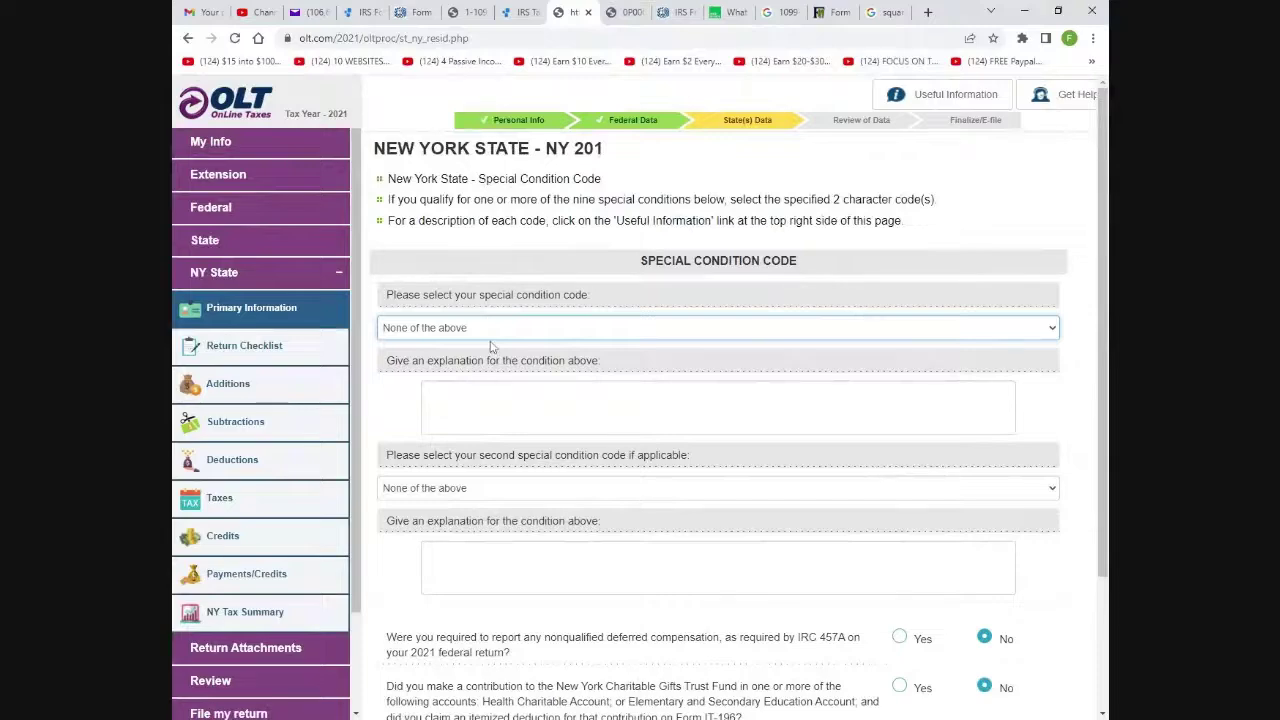
left_click(553, 307)
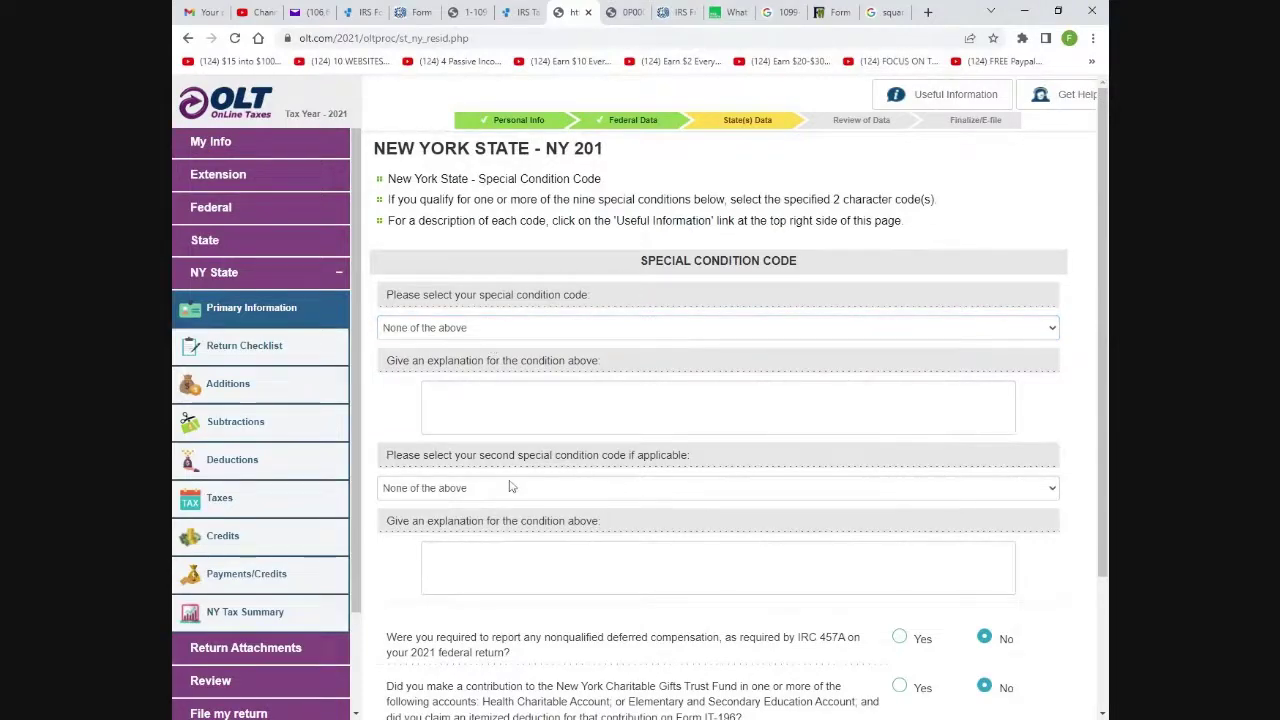
scroll(880, 526, "down", 2)
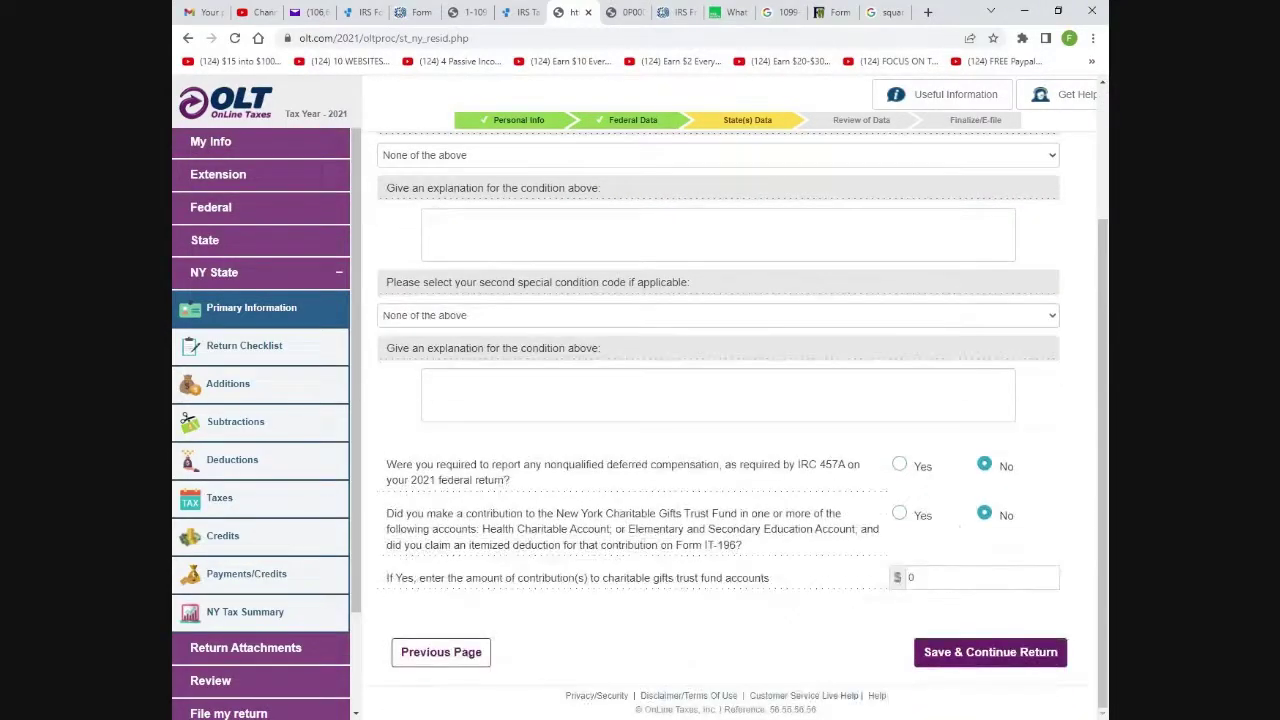
left_click(963, 652)
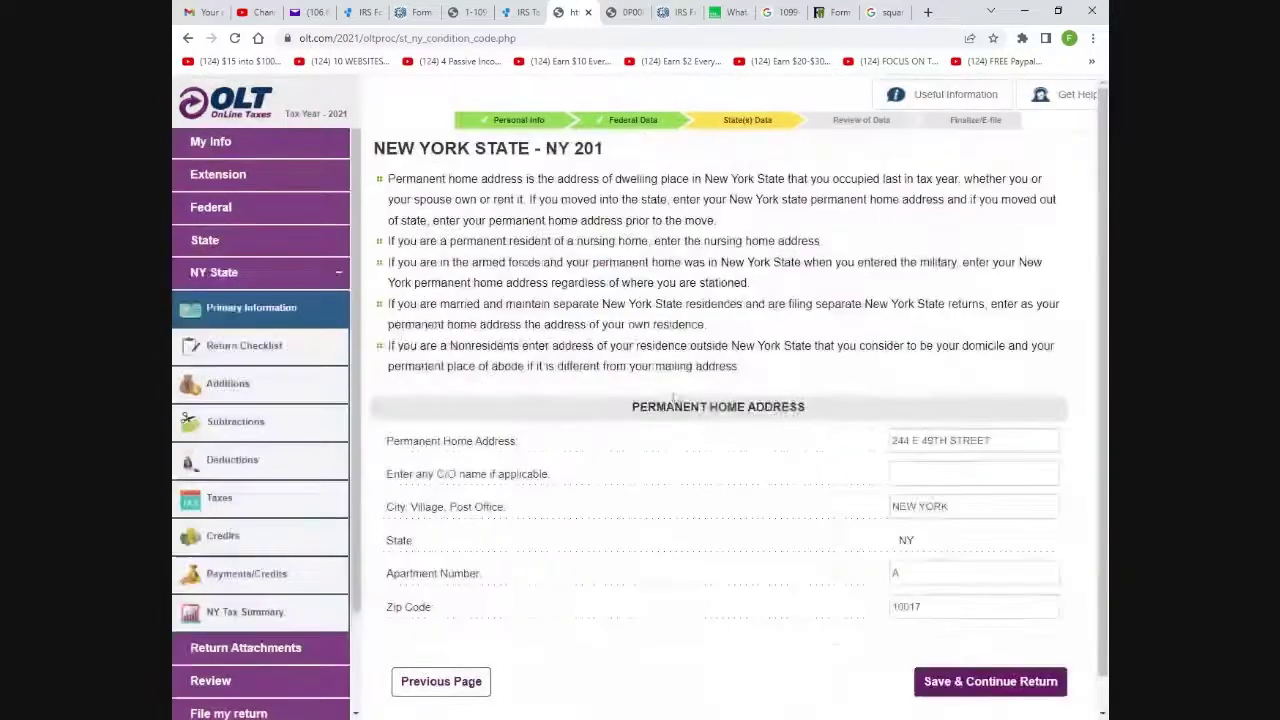
Step: Confirm the home address, New York county and Manhattan (NY County) school district
scroll(680, 410, "down", 1)
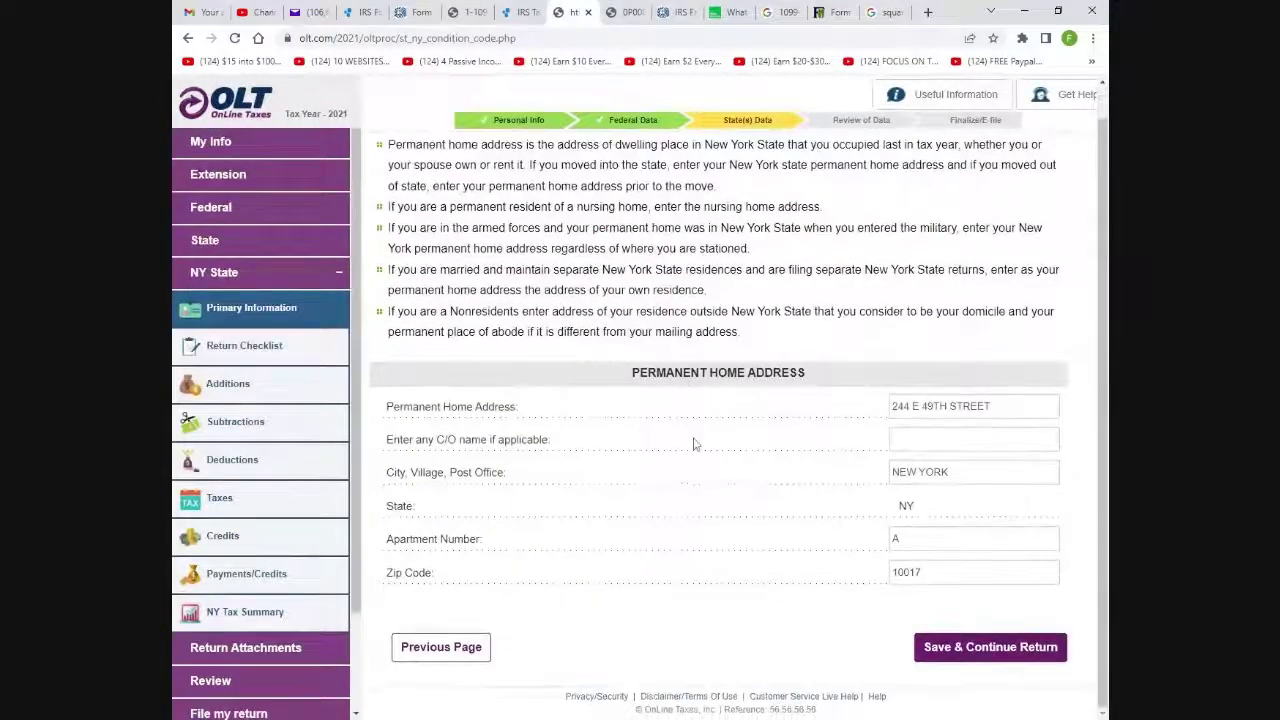
scroll(695, 443, "up", 1)
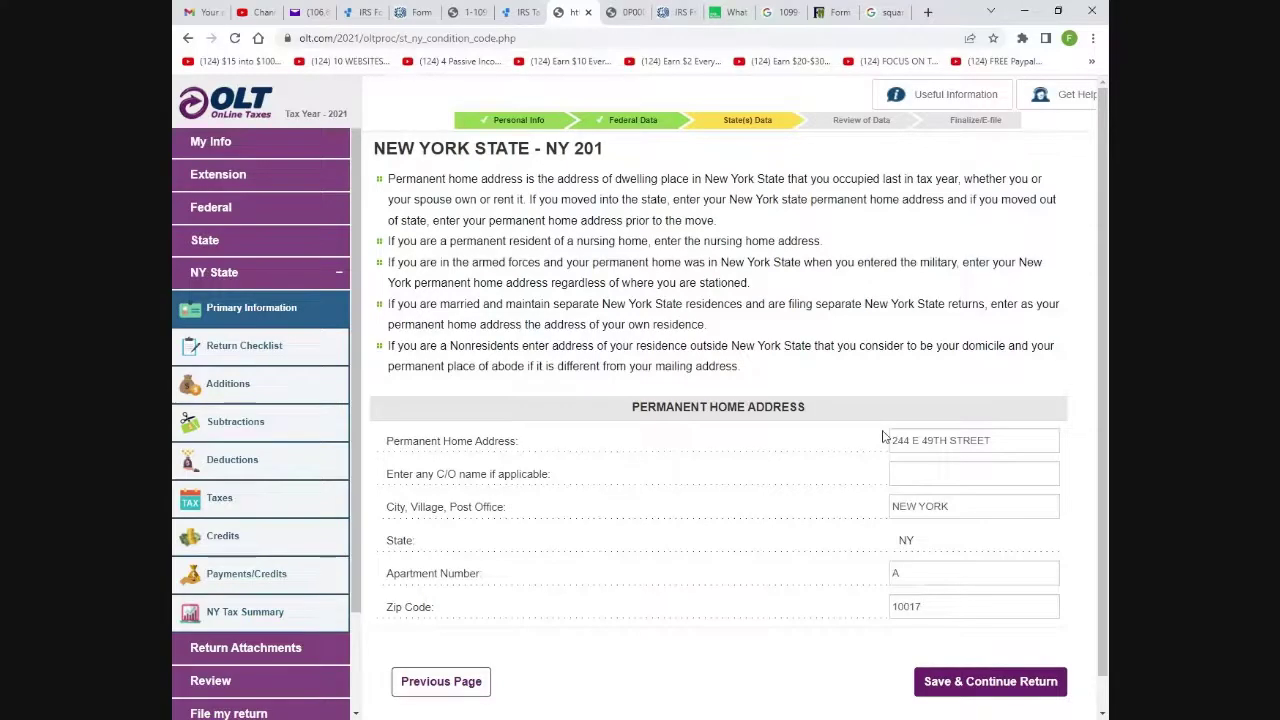
scroll(882, 437, "down", 1)
left_click(1004, 648)
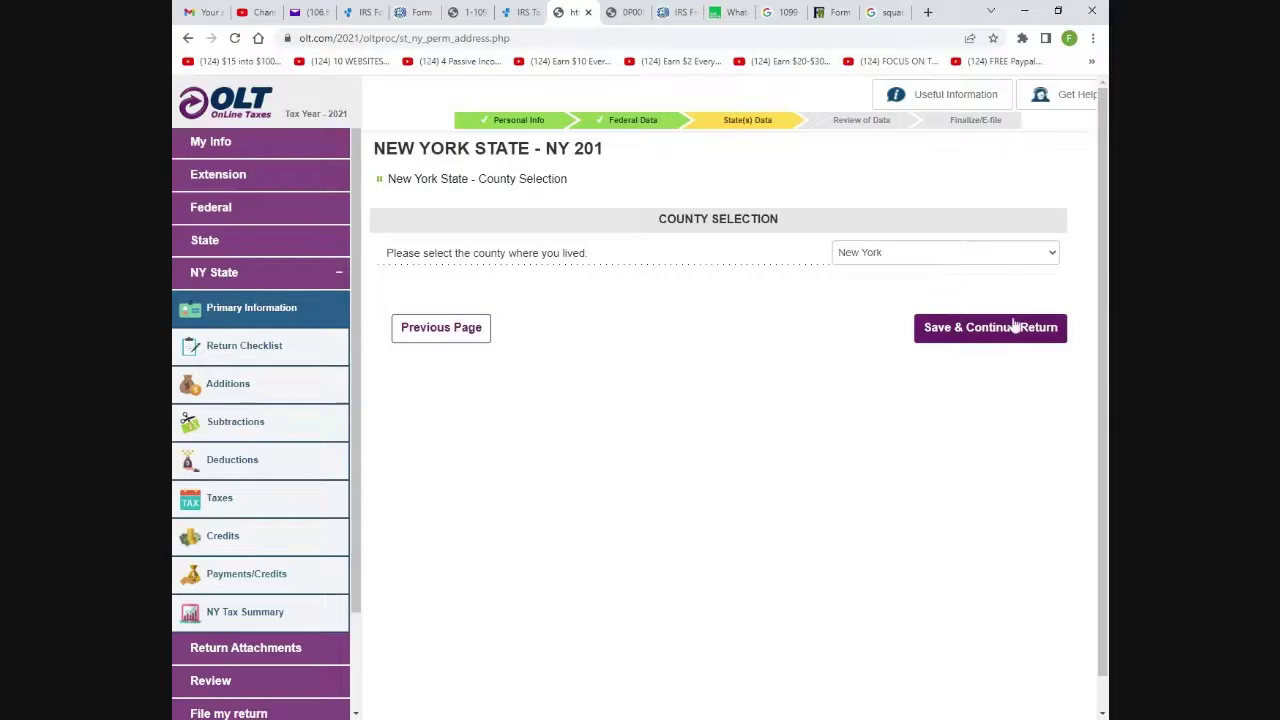
left_click(1014, 328)
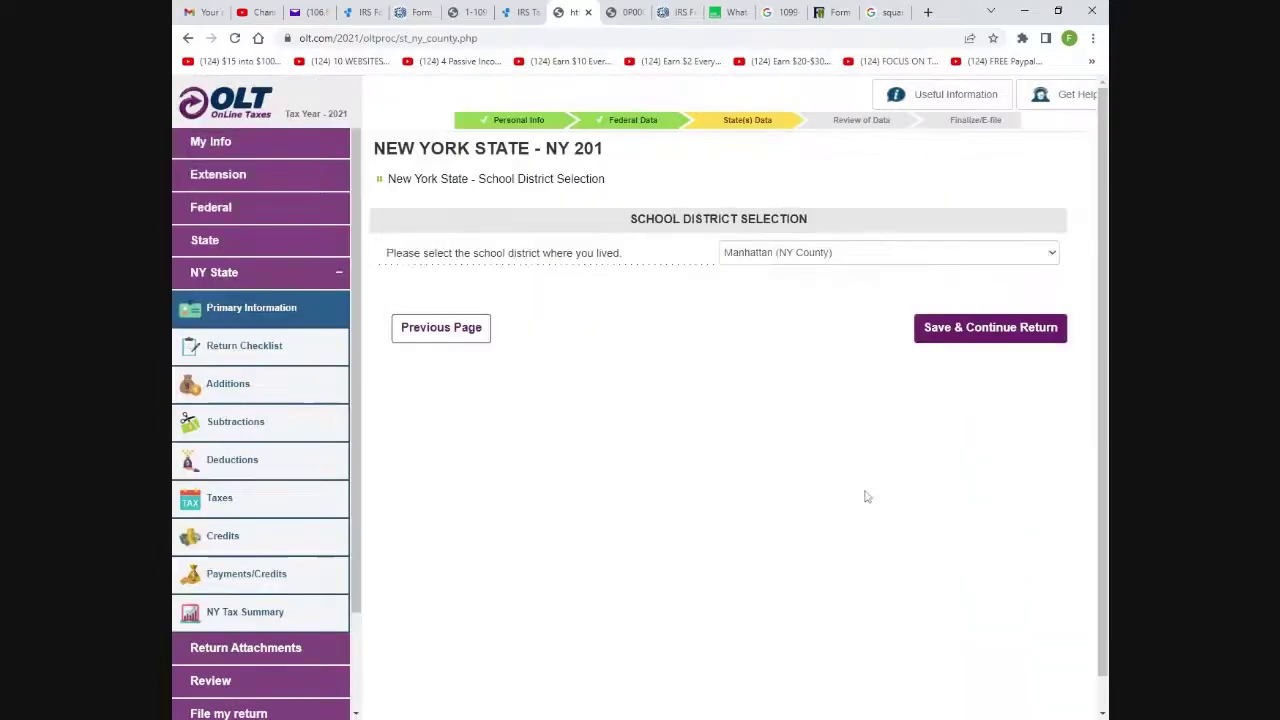
left_click(1001, 341)
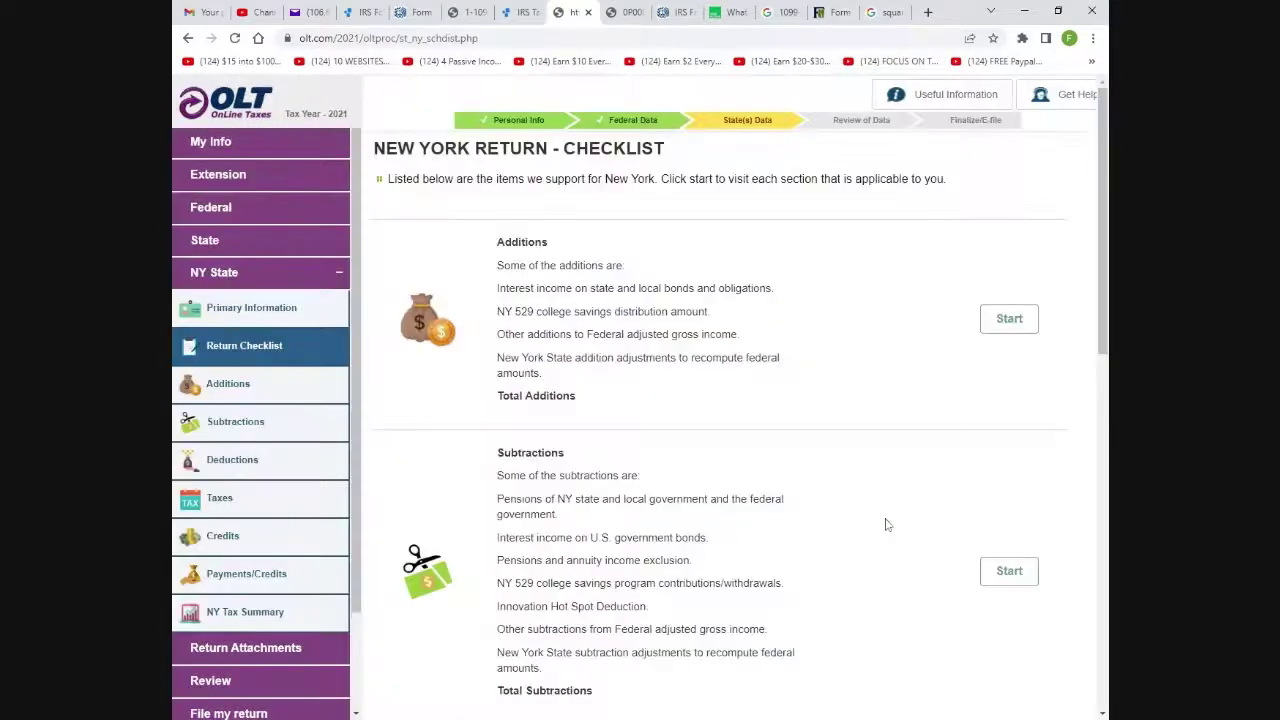
Step: Mark all sections of the NY checklist as done
scroll(885, 525, "down", 5)
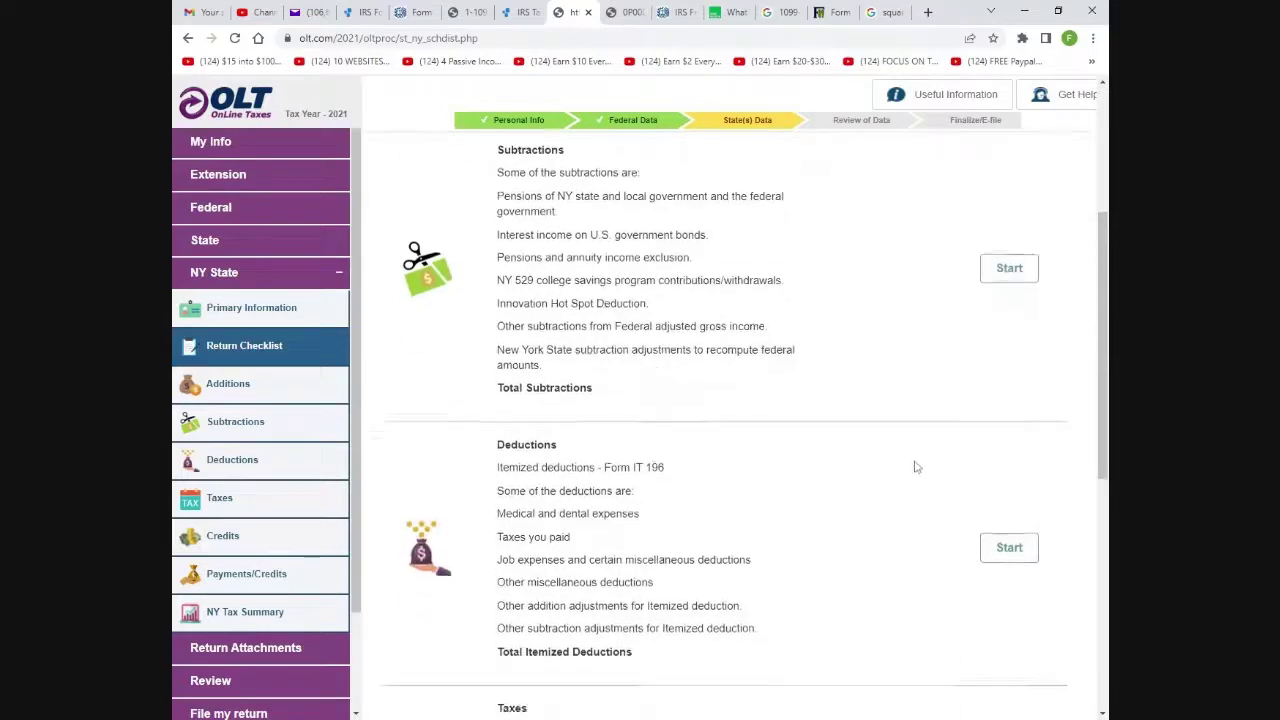
scroll(918, 472, "down", 3)
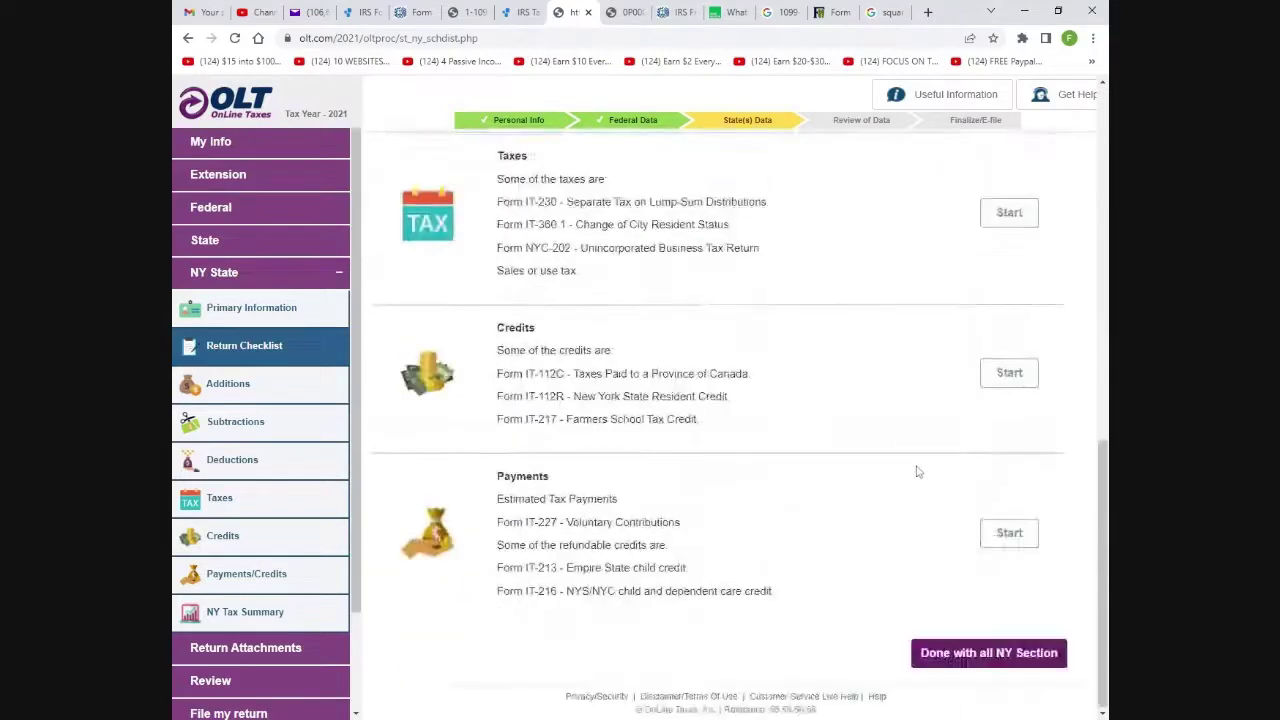
scroll(896, 580, "up", 8)
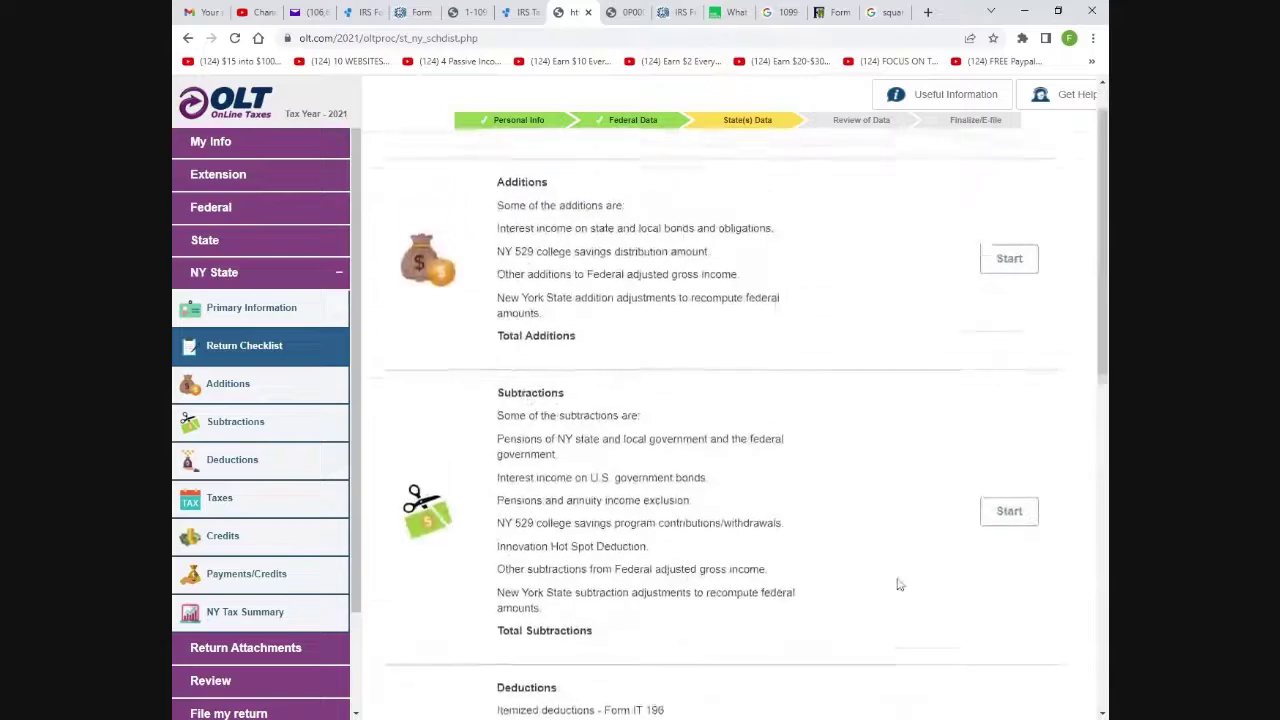
scroll(891, 523, "down", 7)
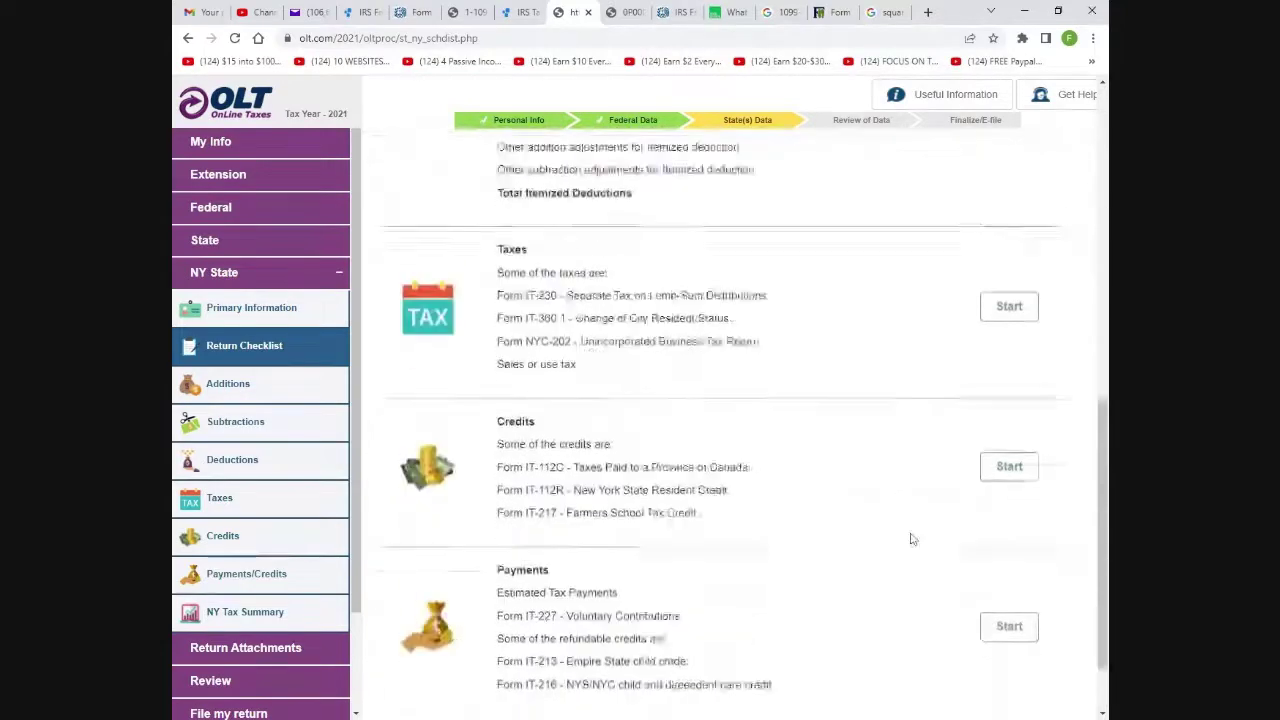
scroll(910, 540, "down", 1)
left_click(1003, 648)
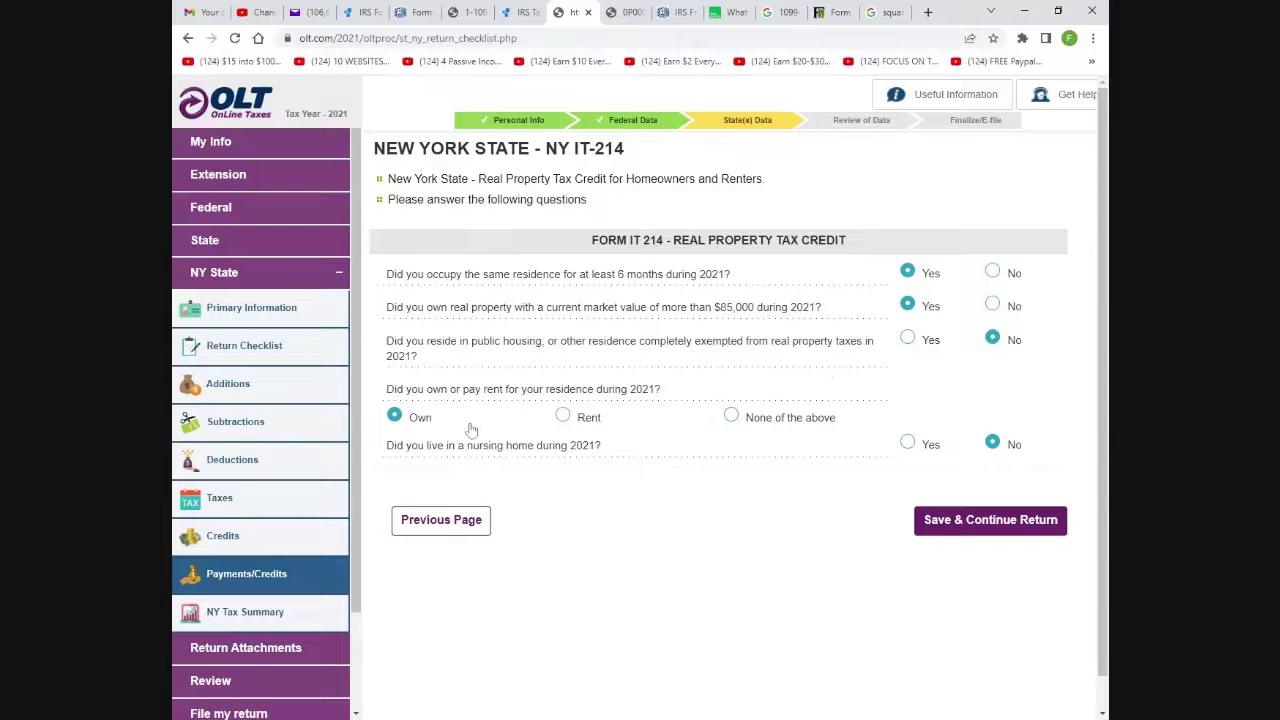
Step: Answer Rent on the IT-214 credit page and continue through IT-229 and the credit summary
left_click(590, 421)
left_click(962, 522)
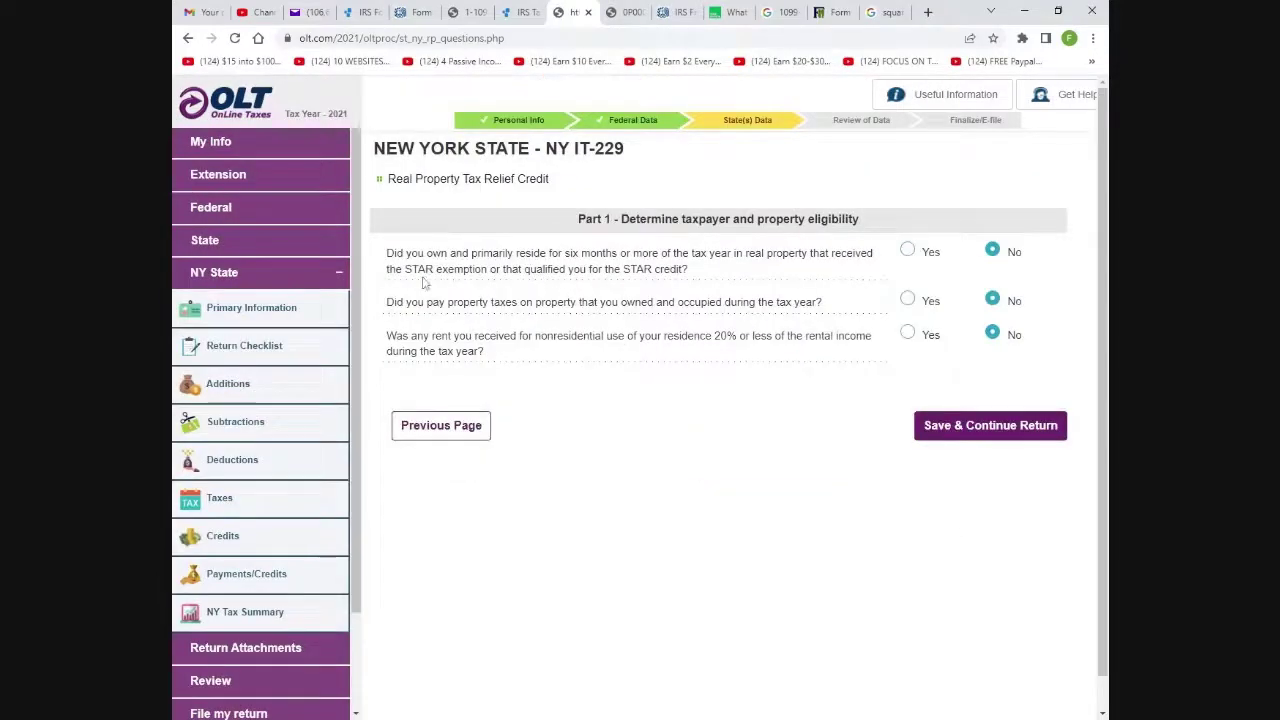
left_click(936, 428)
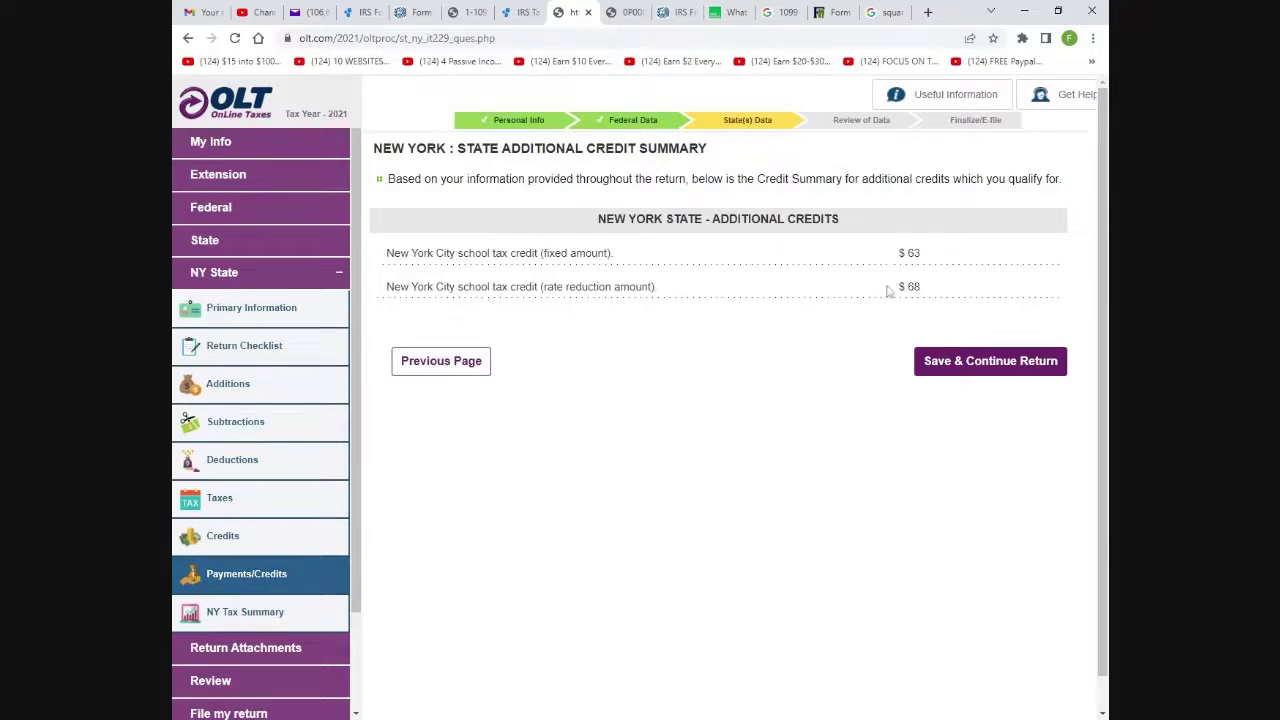
left_click(978, 364)
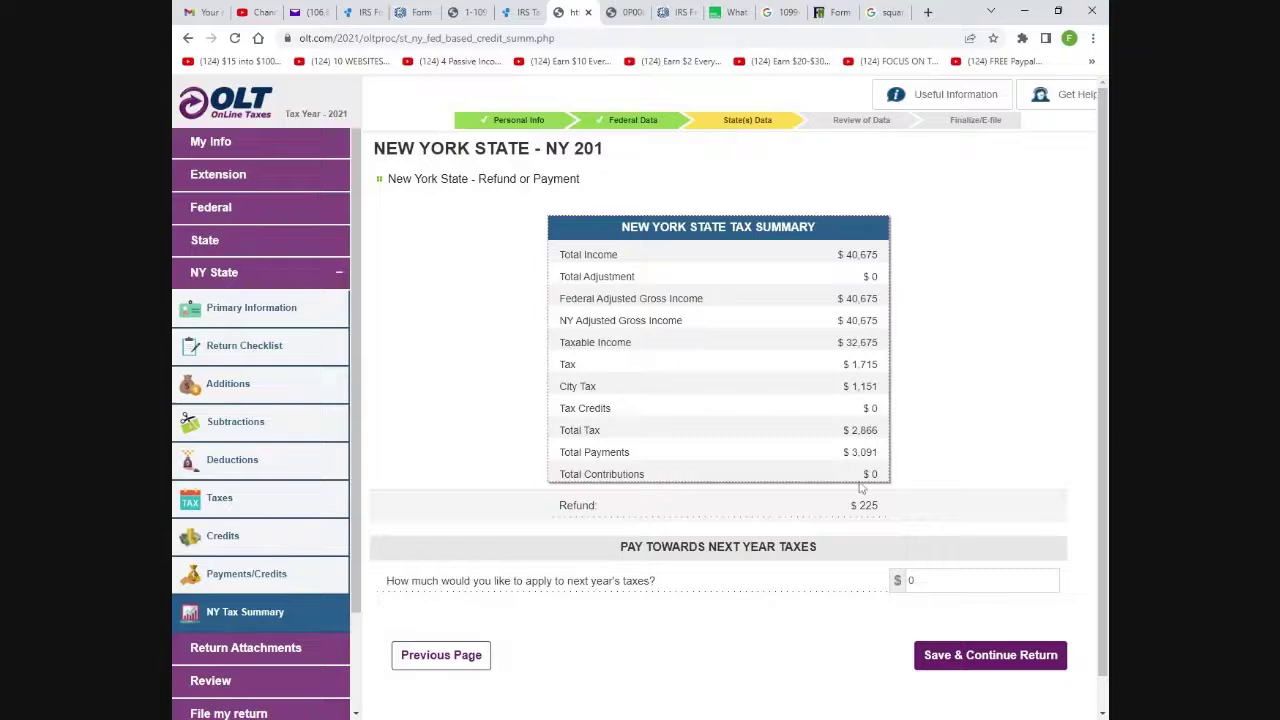
Step: Accept the NY e-file signature authorization, then continue past the NY forms review and State Information pages
scroll(911, 496, "down", 1)
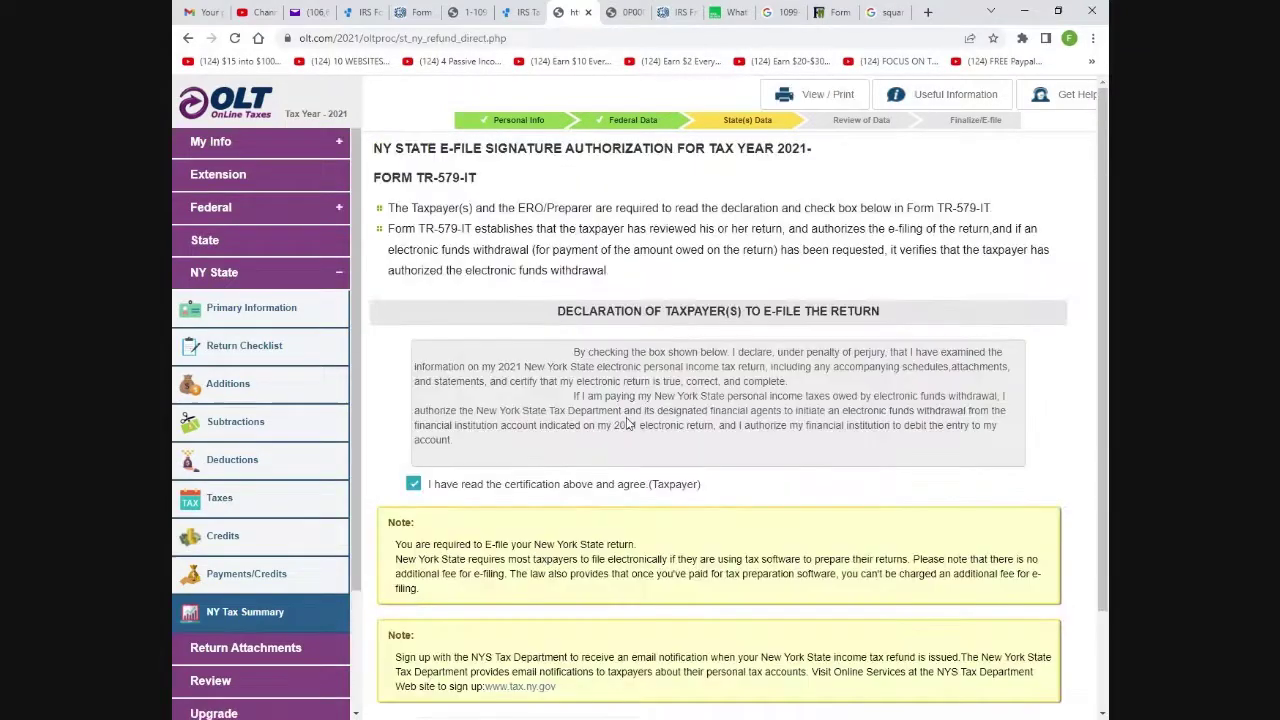
scroll(630, 424, "down", 2)
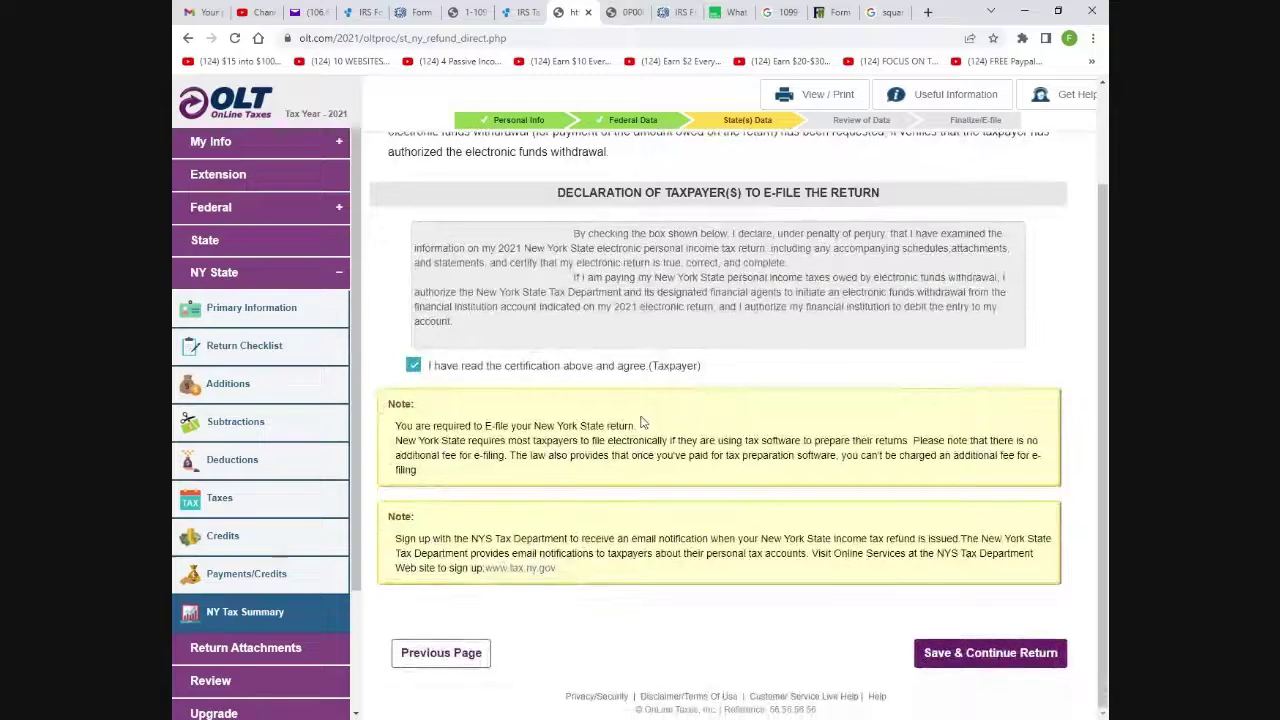
left_click(983, 652)
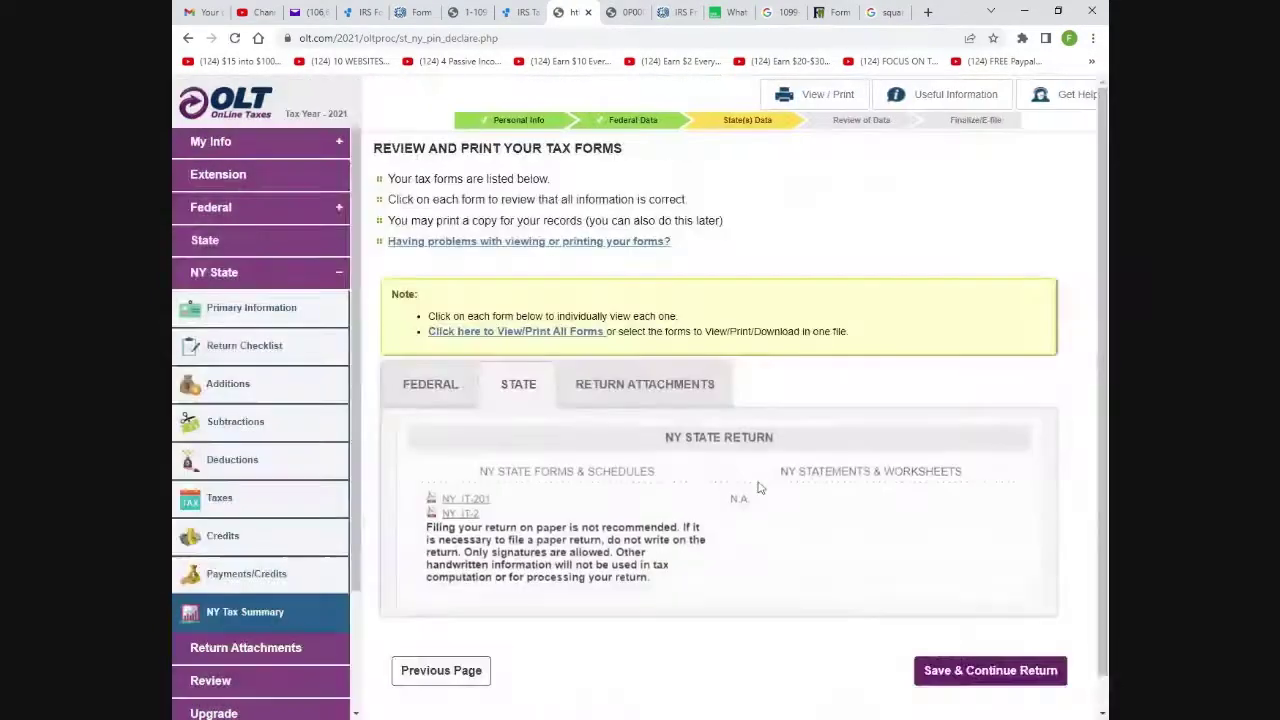
scroll(923, 534, "down", 1)
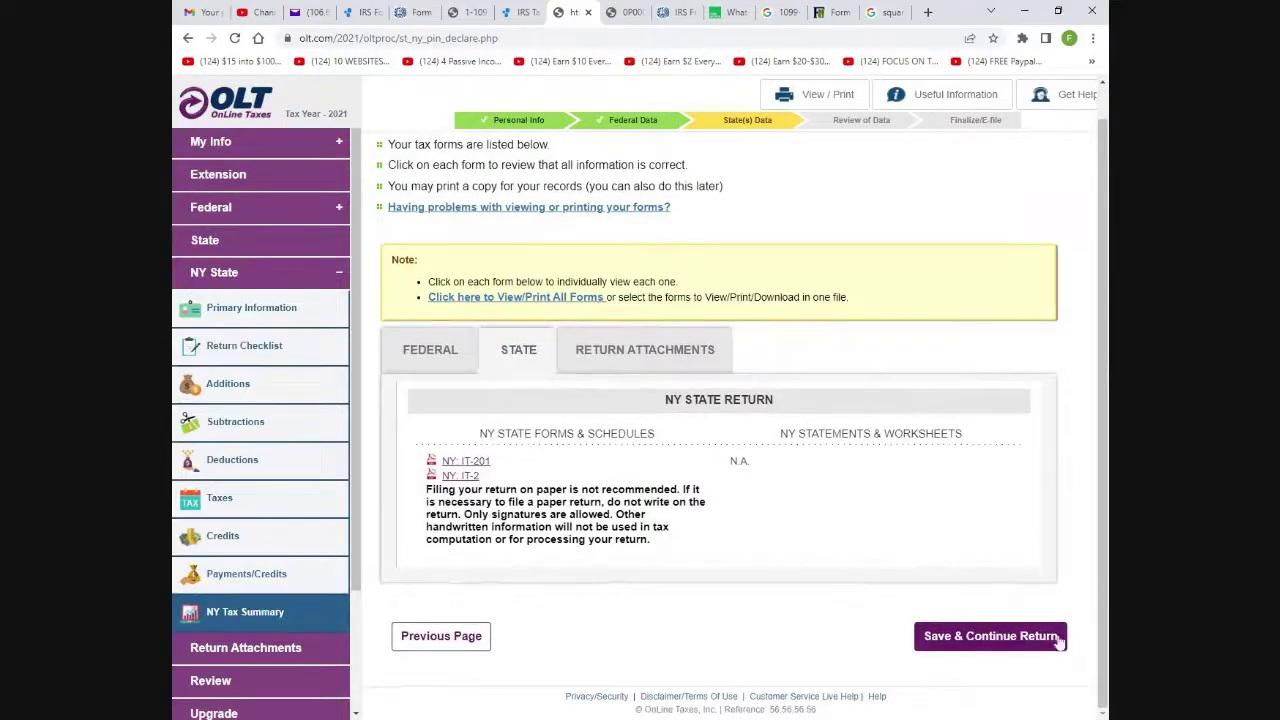
left_click(1055, 640)
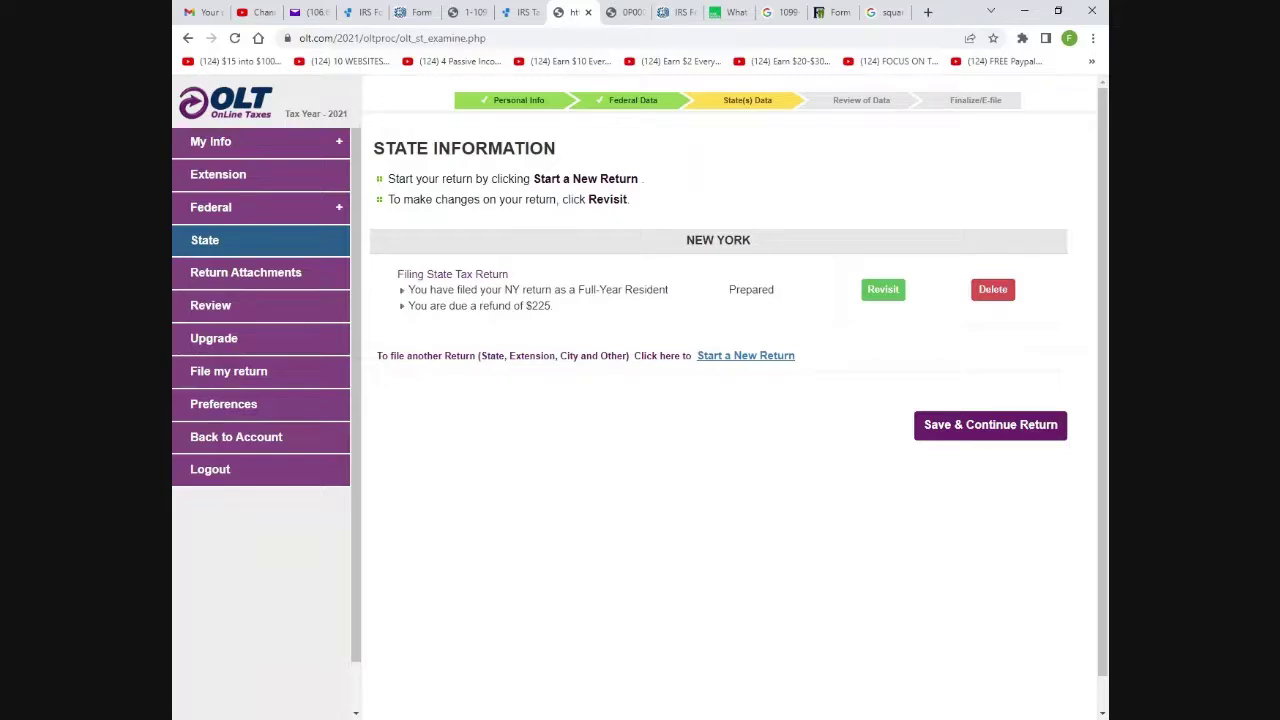
left_click(945, 425)
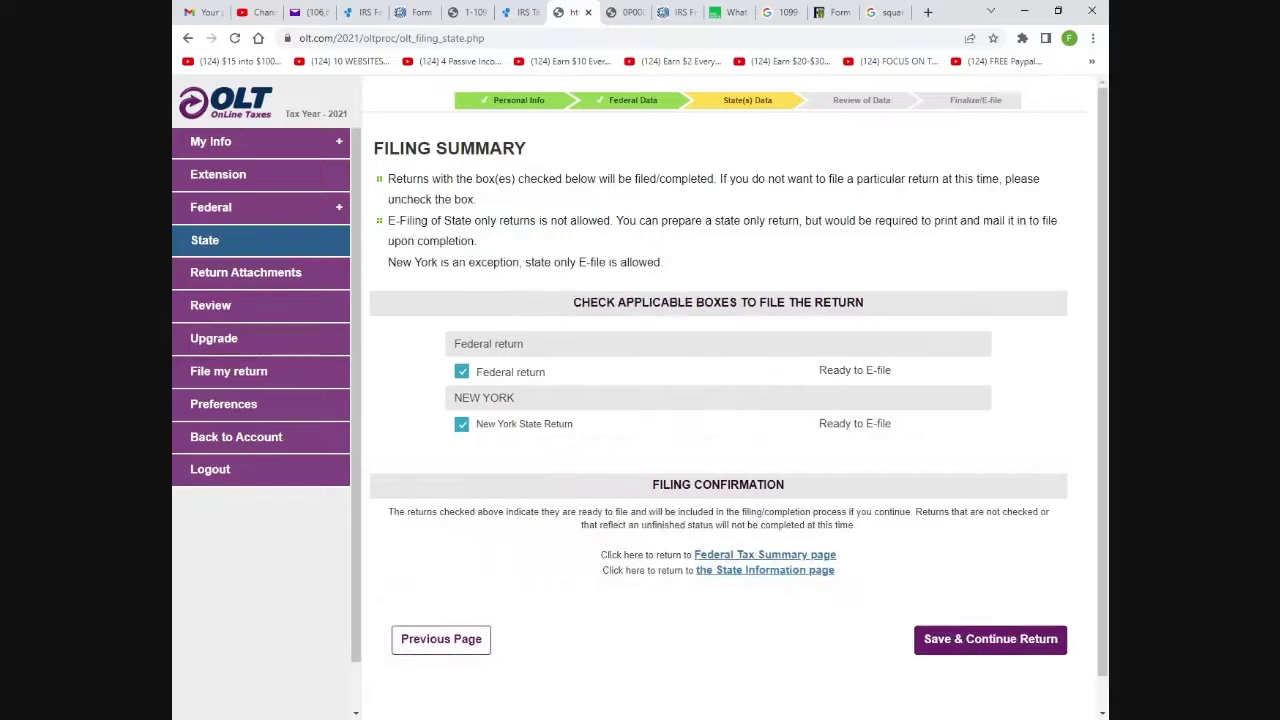